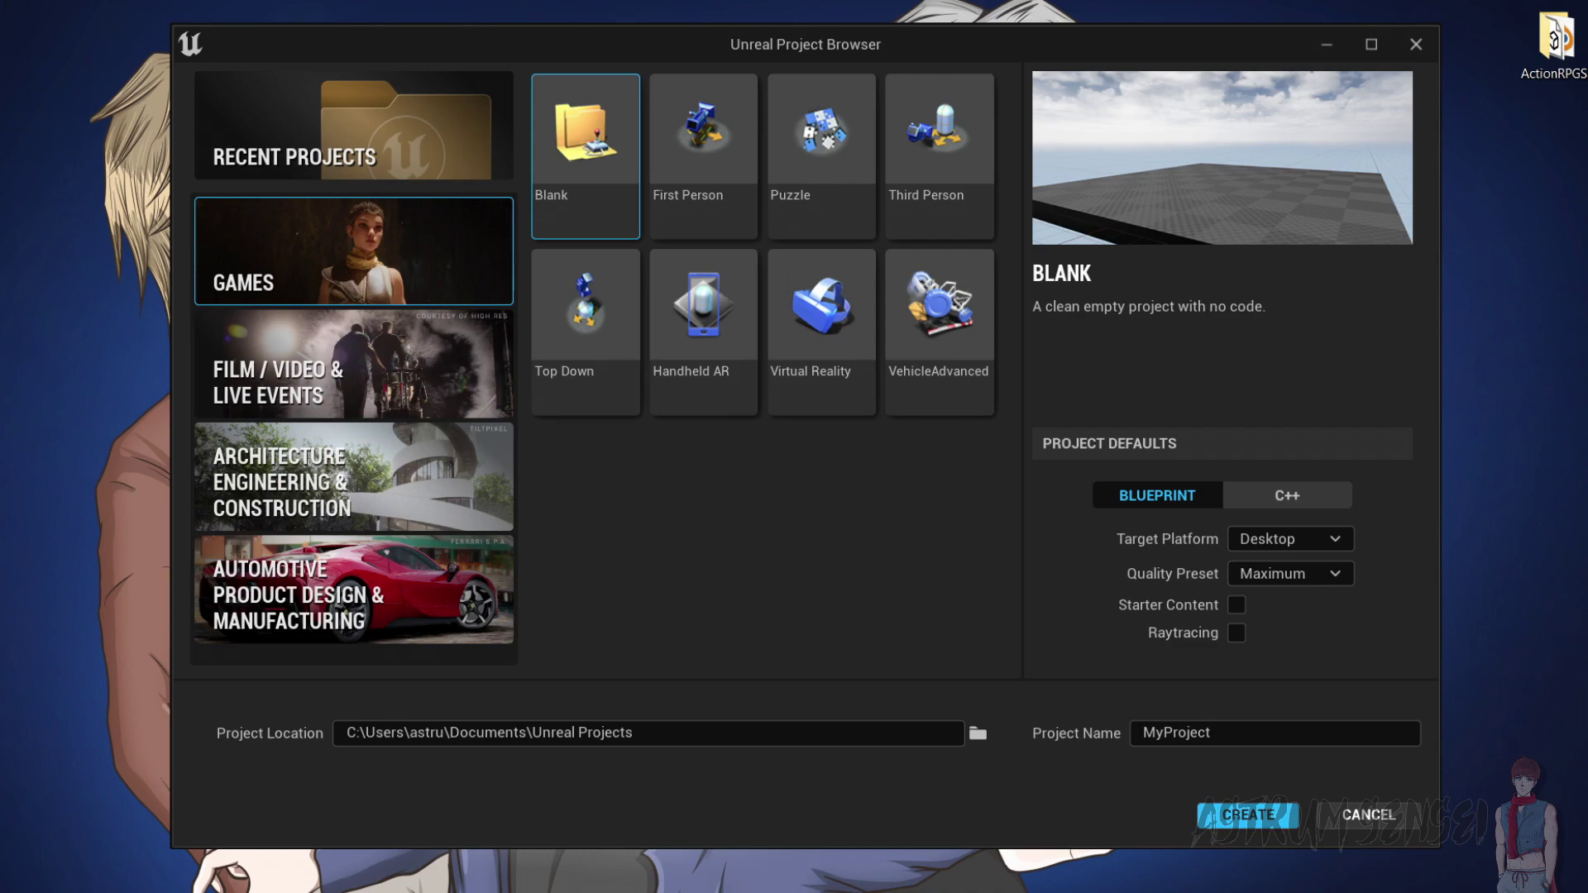
Switch to the AstrumSenseiARPG Unreal Editor window and examine the female character in the level up close.
{"action": "left_click", "coordinate": [769, 815]}
{"action": "right_click_drag", "start_coordinate": [742, 485], "coordinate": [740, 579]}
{"action": "key", "text": "w"}
{"action": "key", "text": "w"}
{"action": "key", "text": "s"}
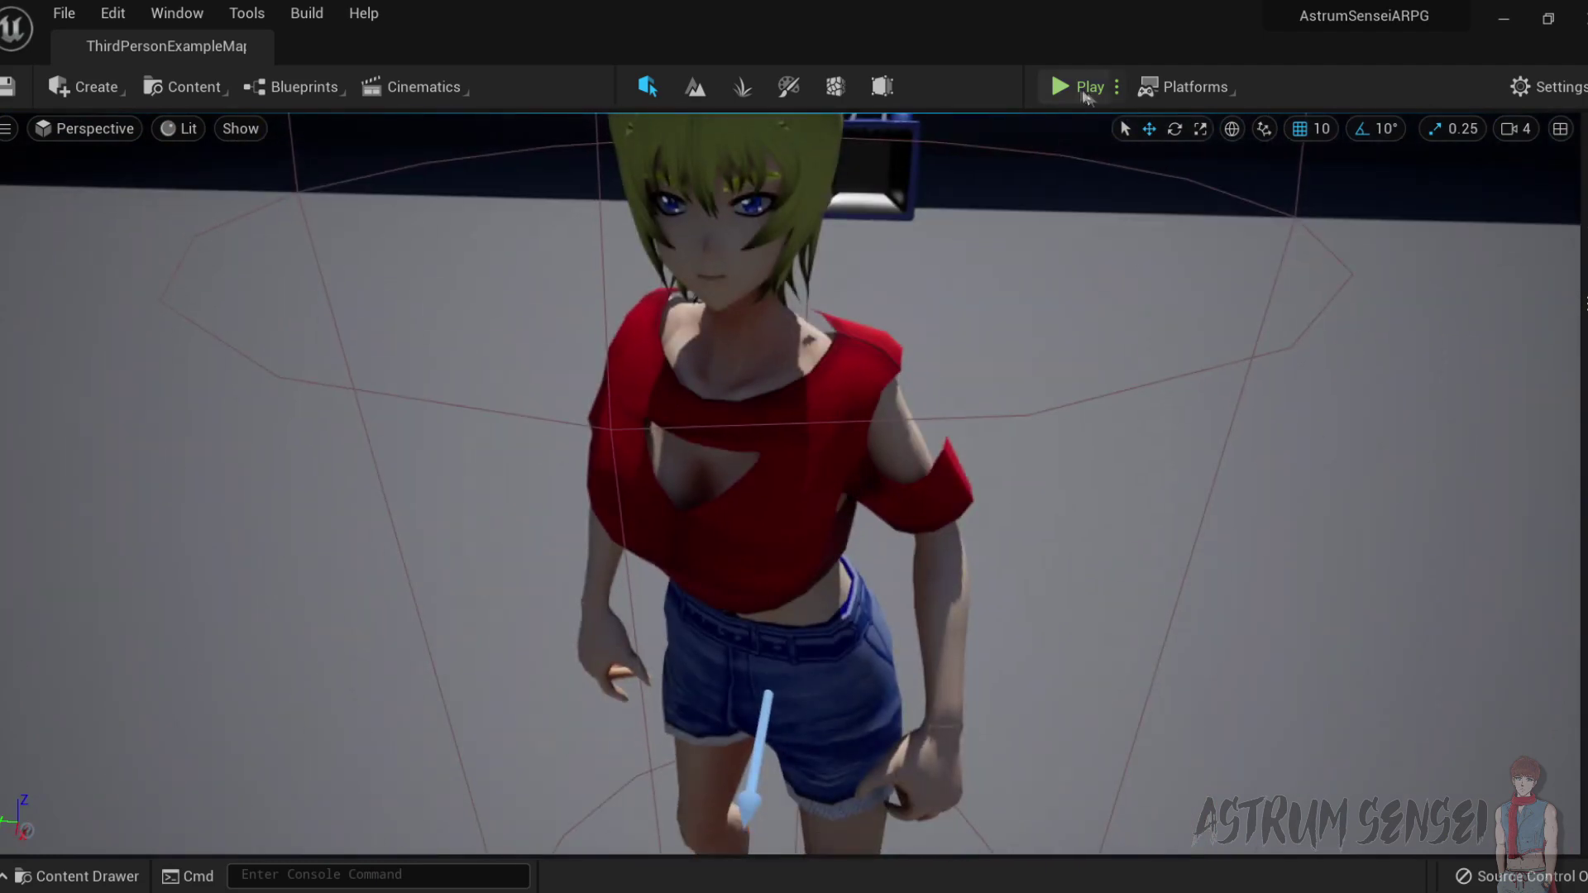
Play the level, test running and jumping with the character around the map and up the stairs, and end the play session.
{"action": "left_click", "coordinate": [1086, 95]}
{"action": "key", "text": "s"}
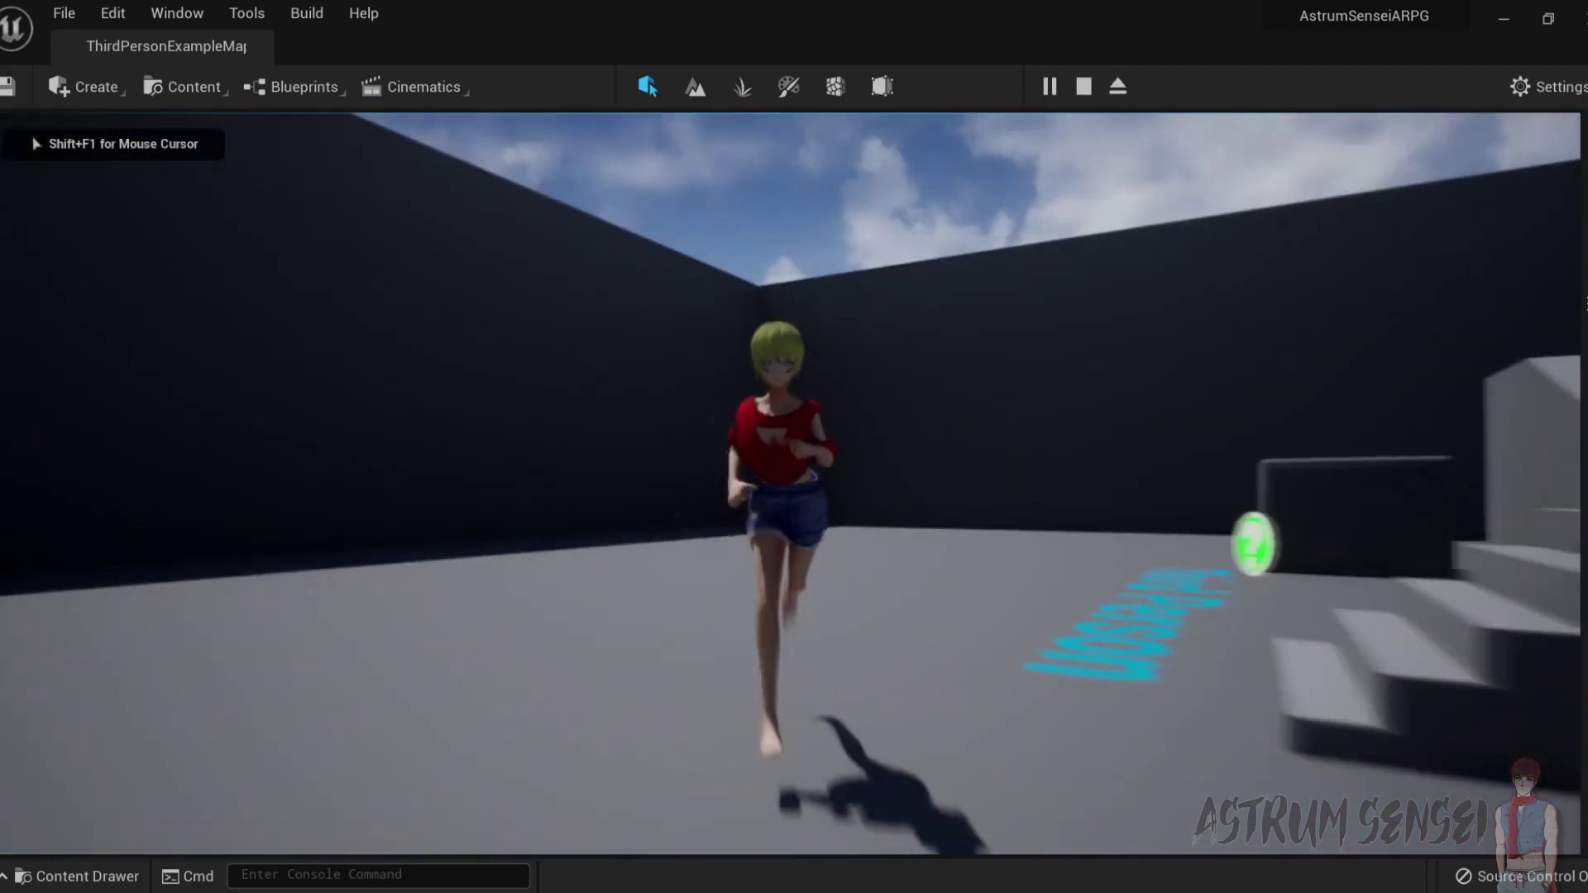
{"action": "key", "text": "d"}
{"action": "key", "text": "w"}
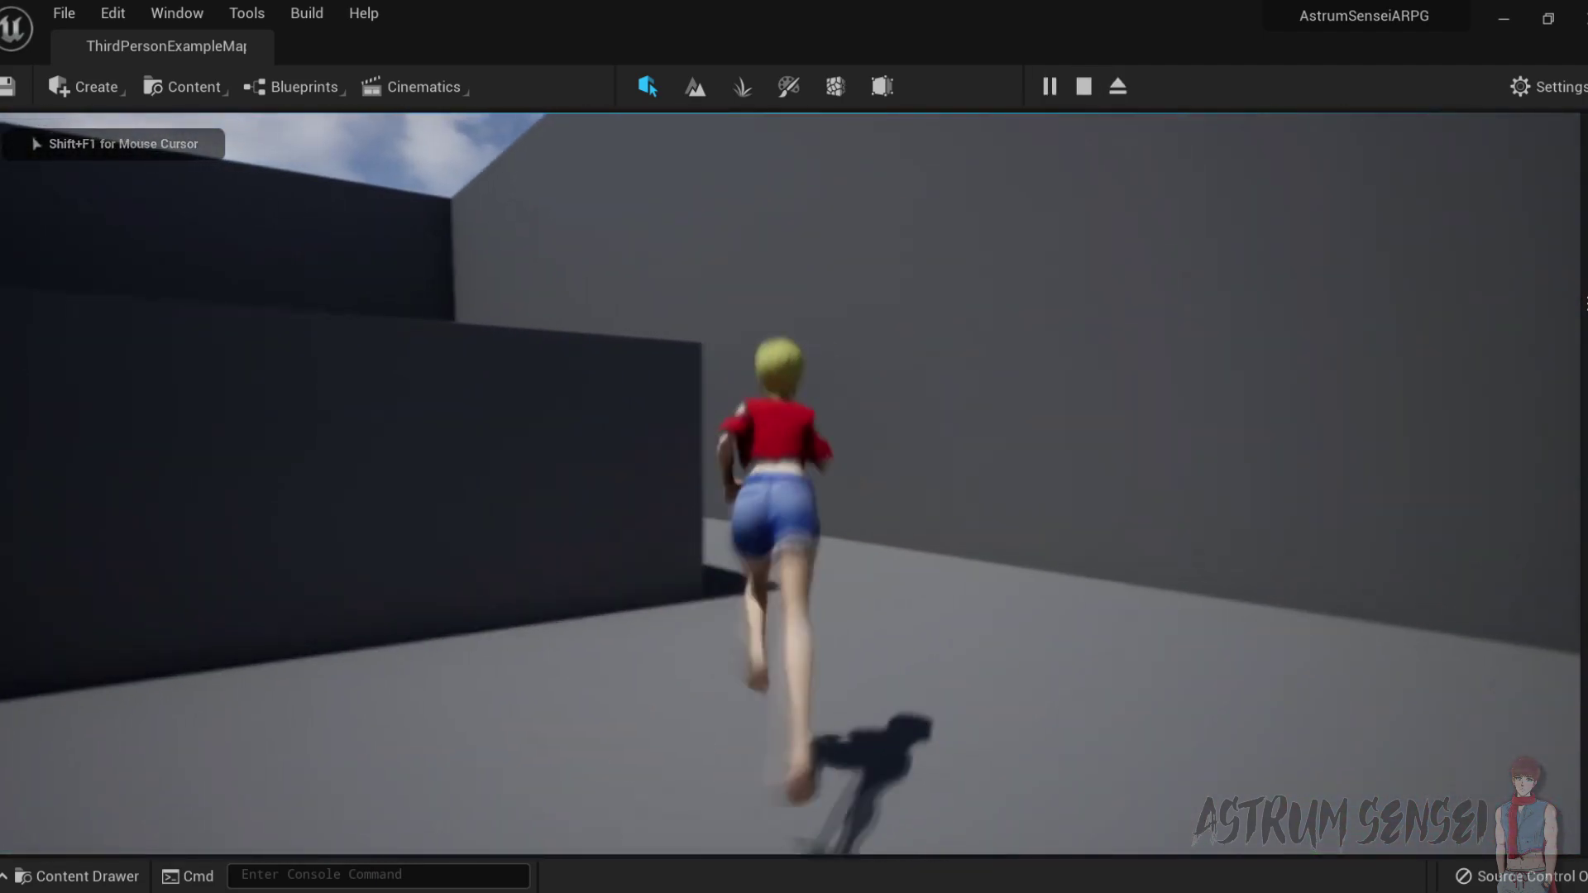
{"action": "key", "text": "space"}
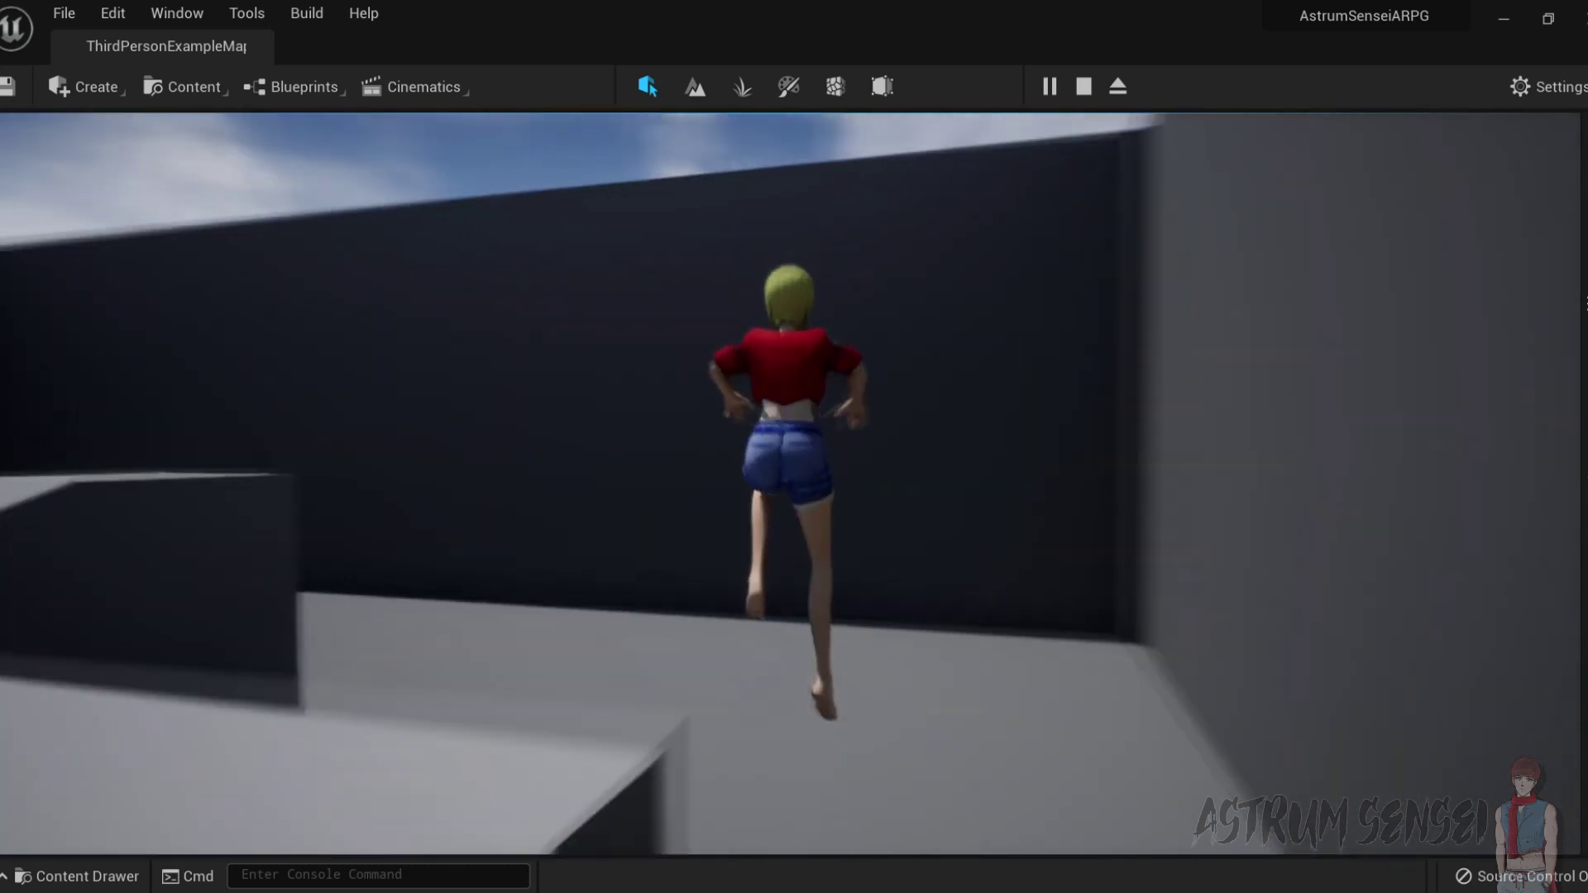
{"action": "key", "text": "w"}
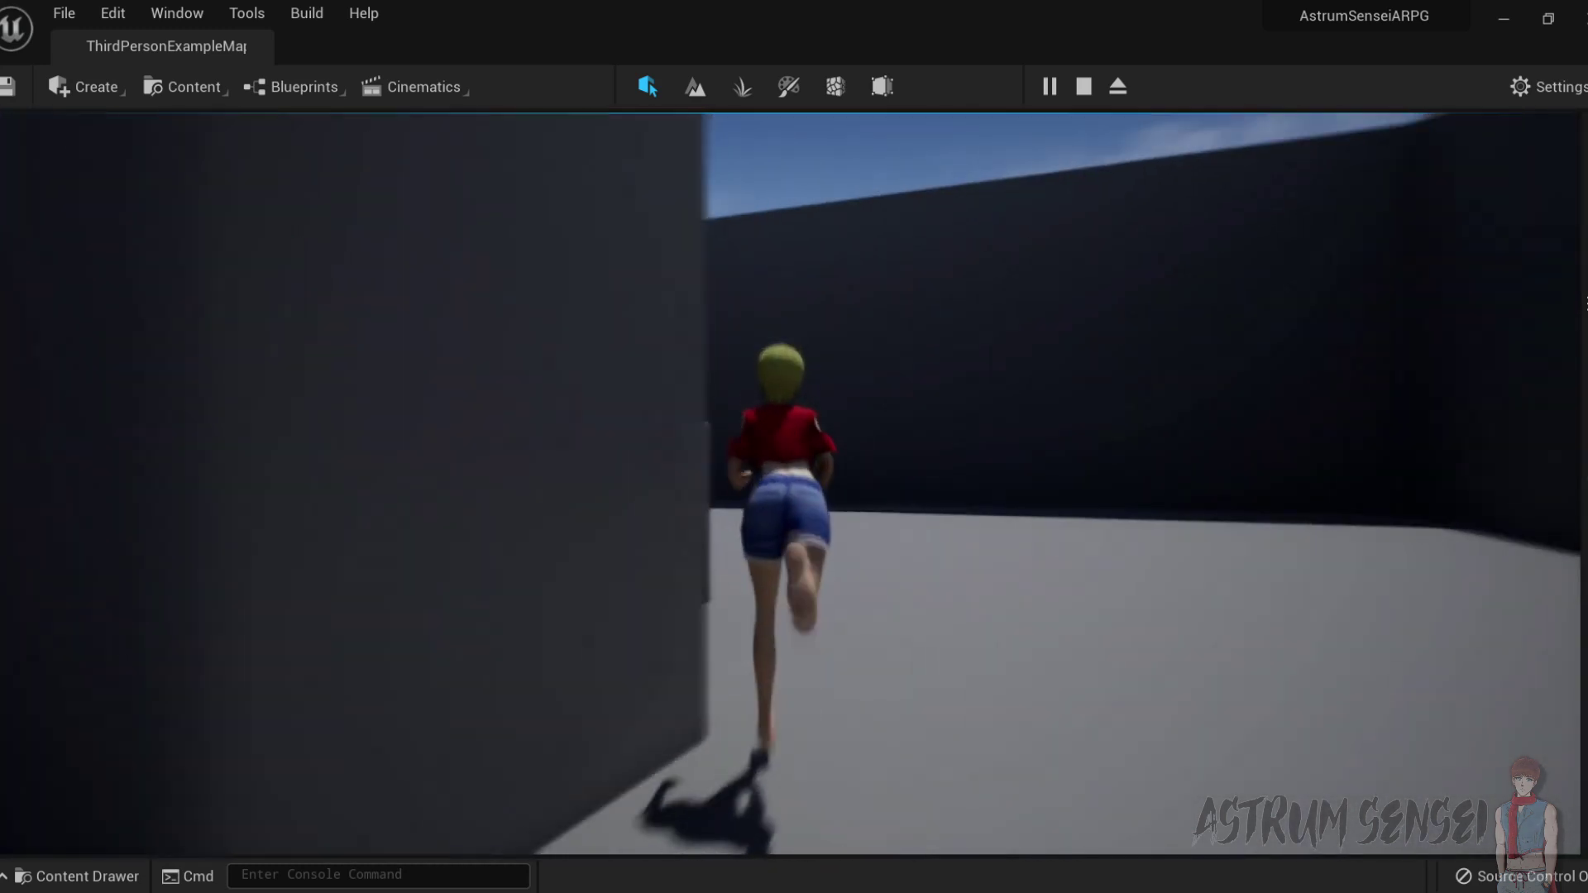
{"action": "key", "text": "space"}
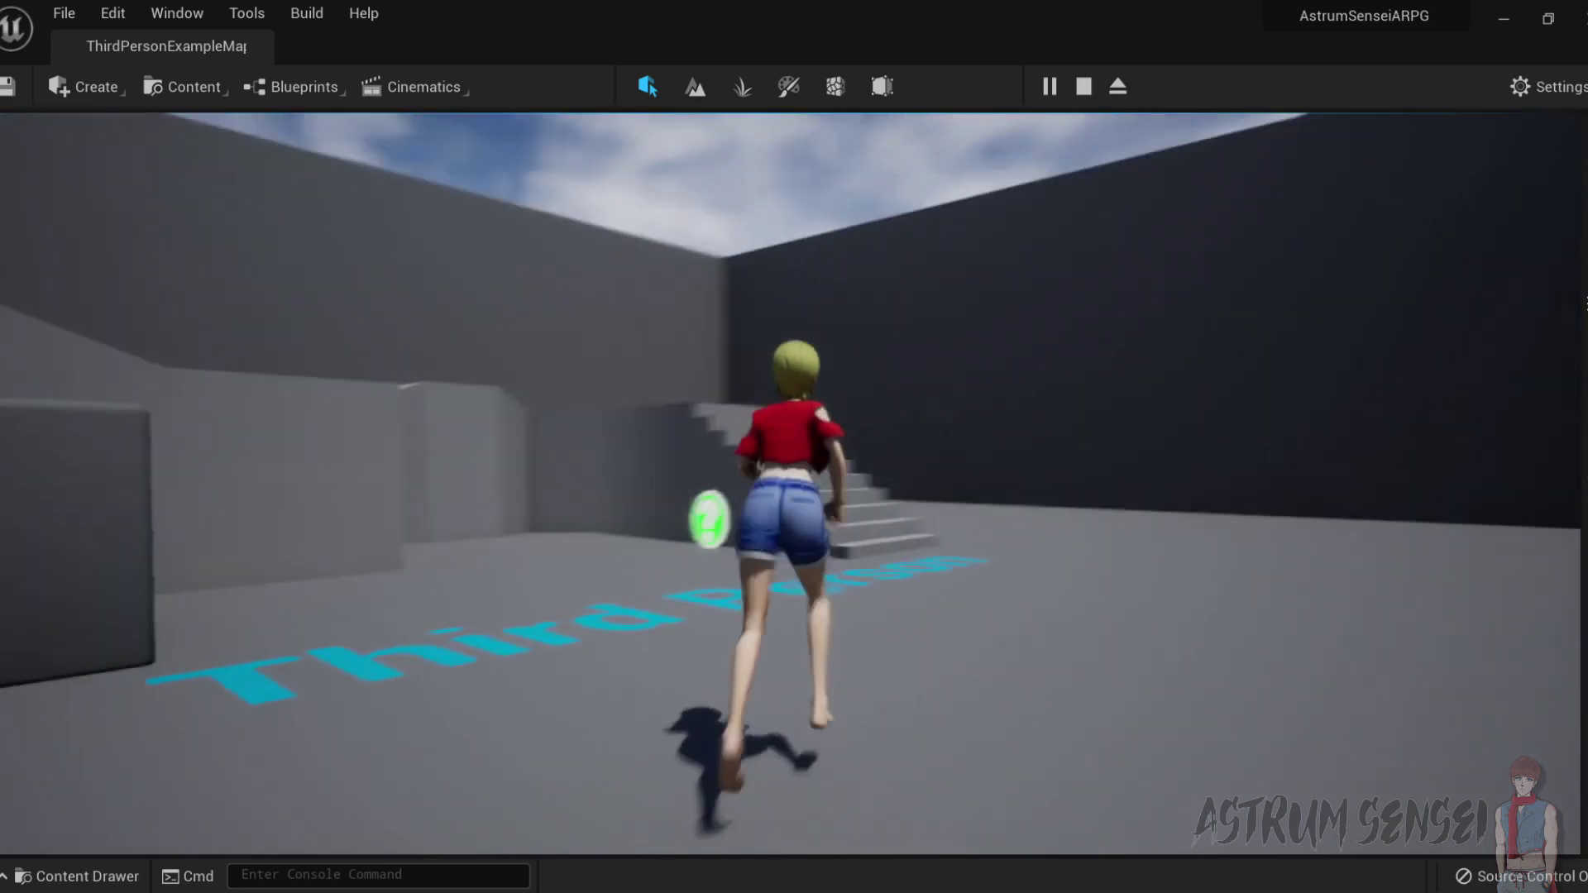
{"action": "key", "text": "space"}
{"action": "key", "text": "a"}
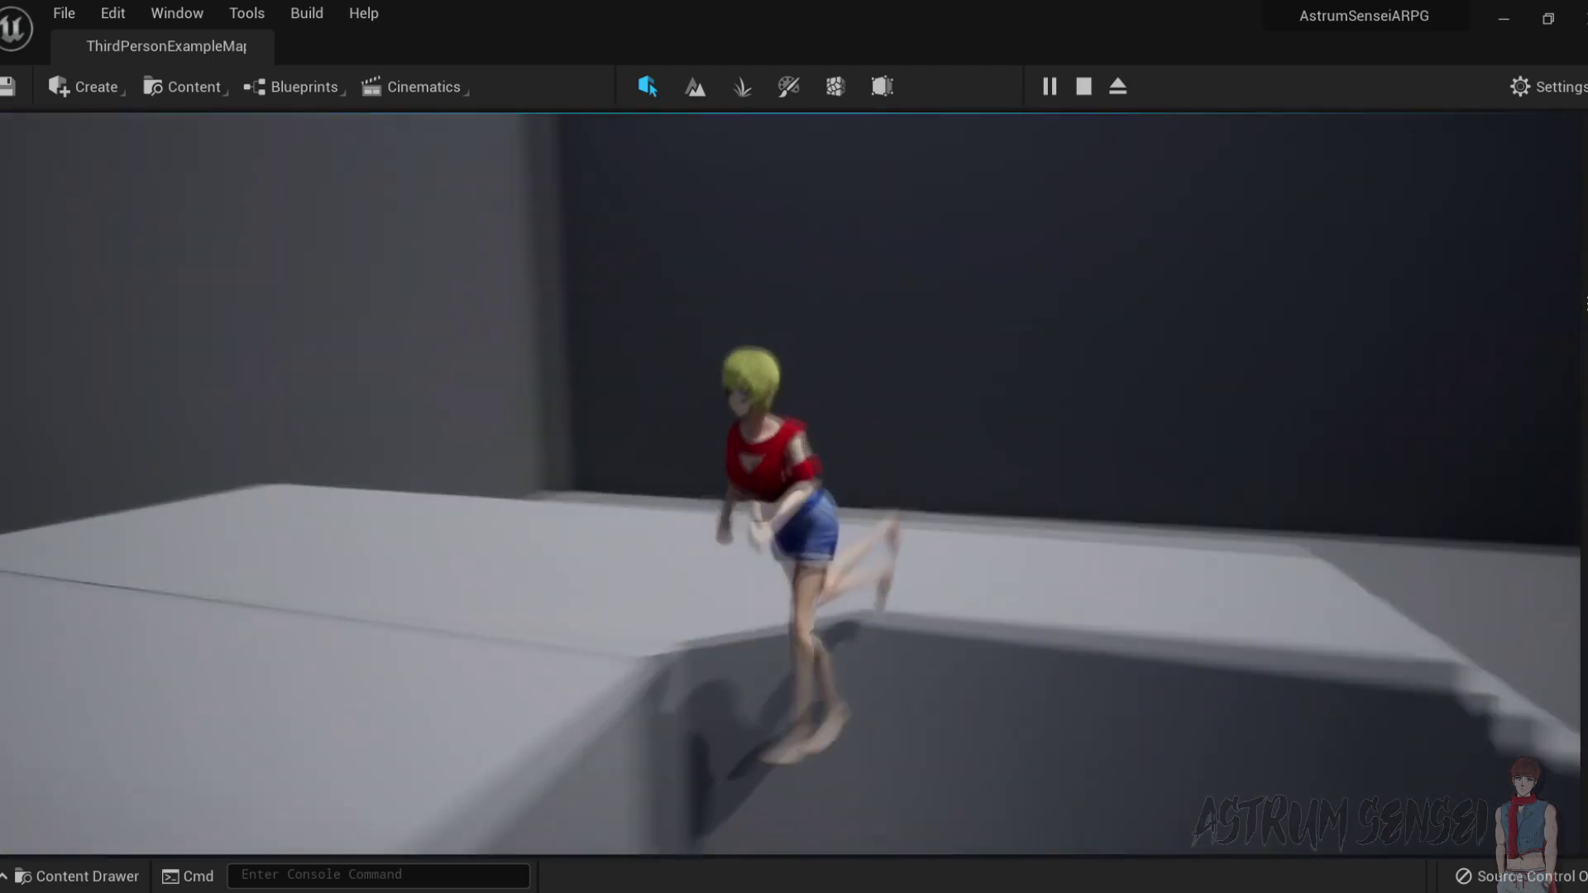
{"action": "key", "text": "s"}
{"action": "key", "text": "d"}
{"action": "key", "text": "s"}
{"action": "key", "text": "d"}
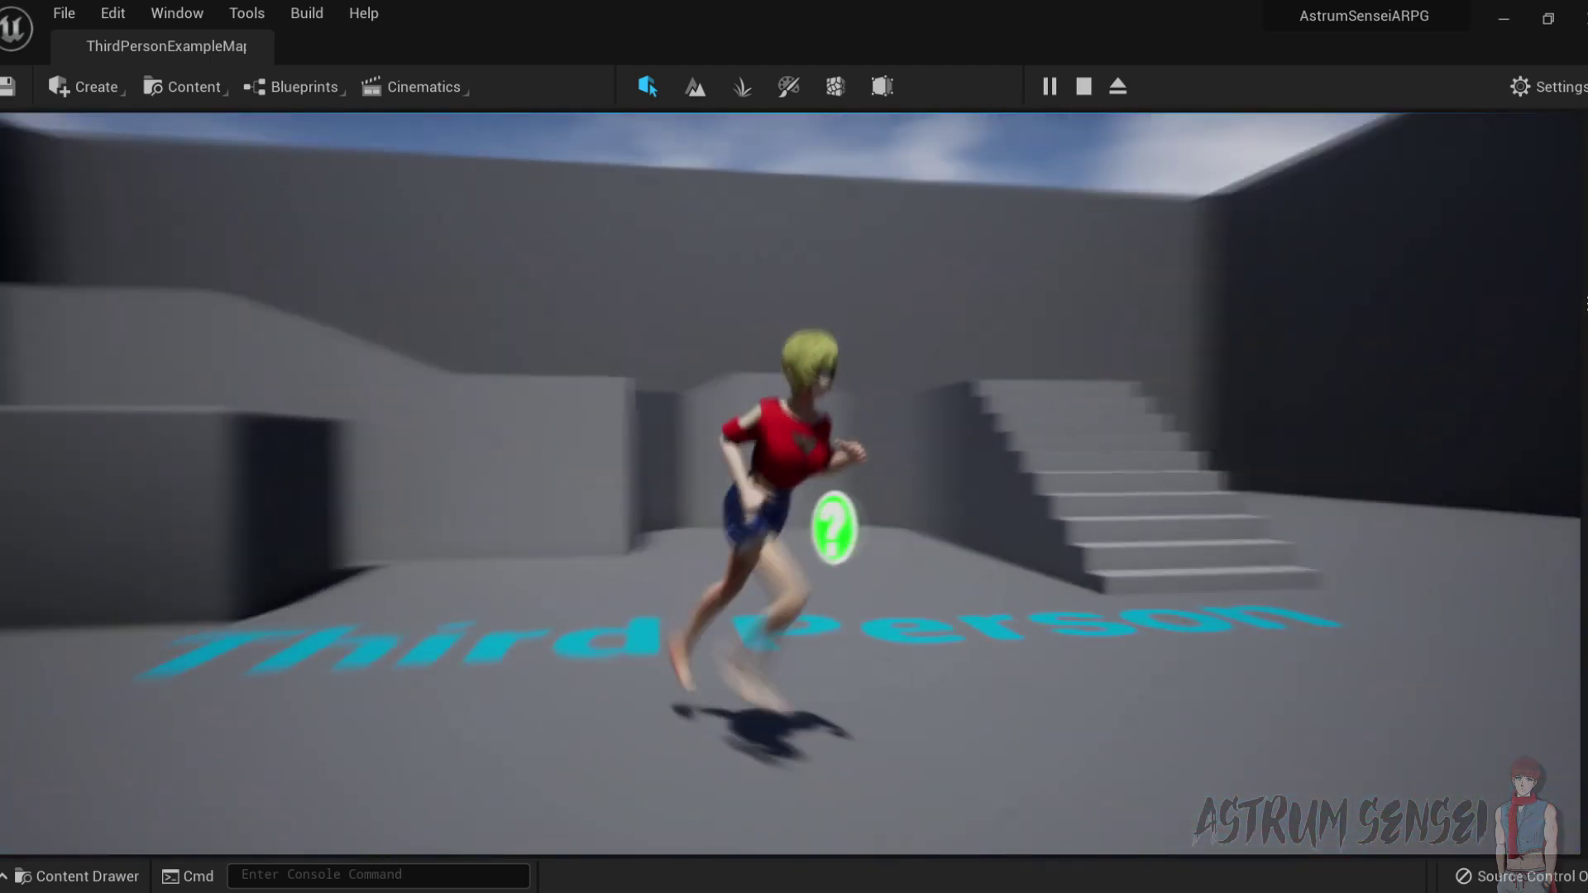
{"action": "key", "text": "s"}
{"action": "key", "text": "d"}
{"action": "key", "text": "w"}
{"action": "key", "text": "s"}
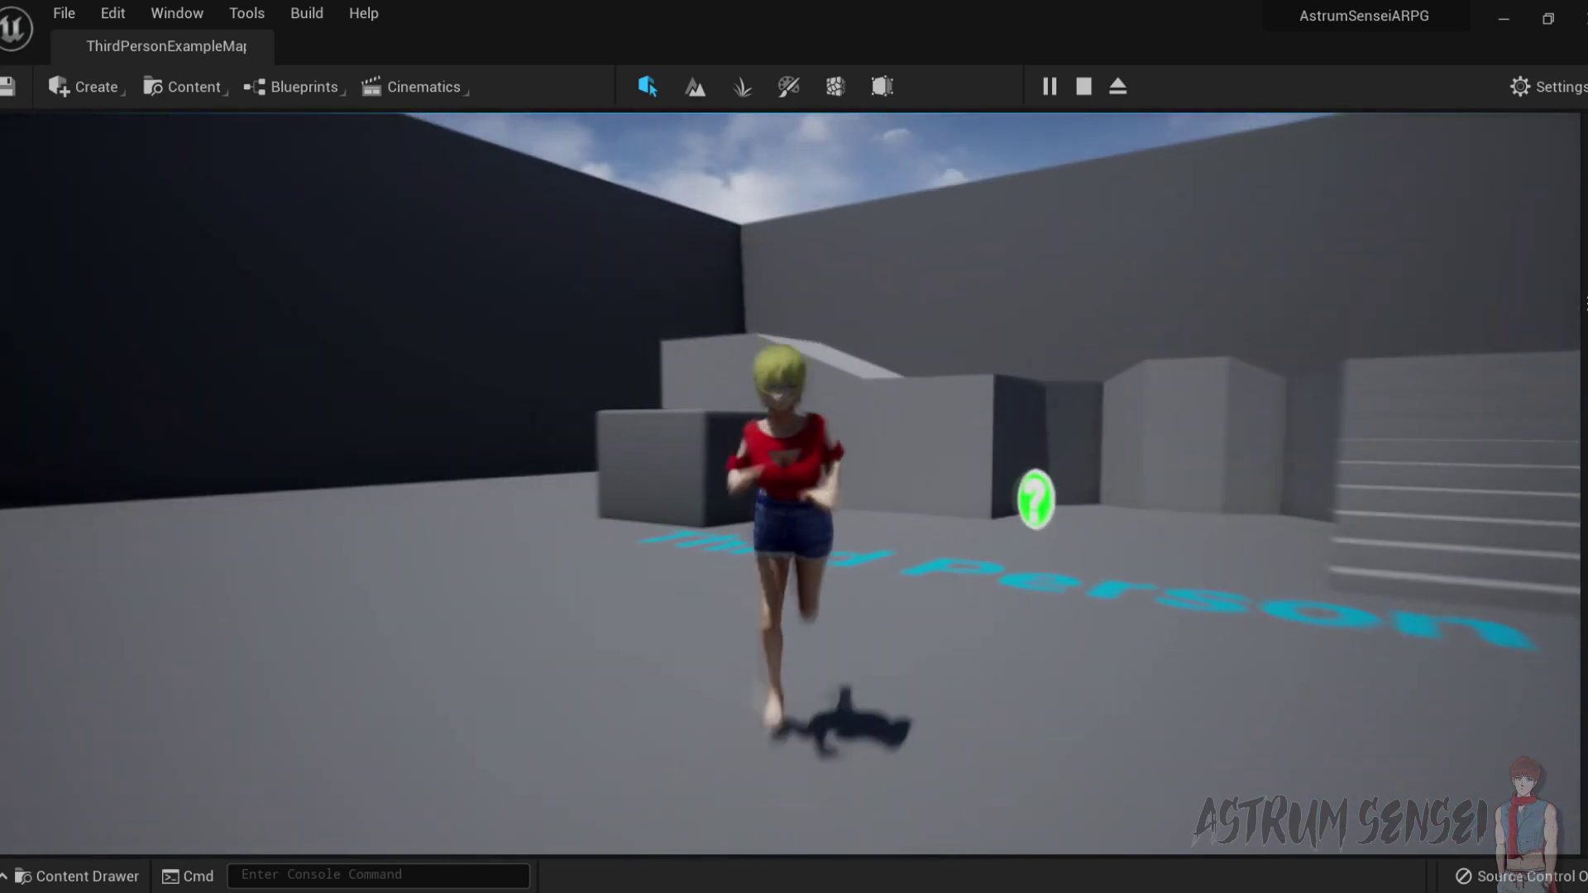
{"action": "key", "text": "d"}
{"action": "key", "text": "w"}
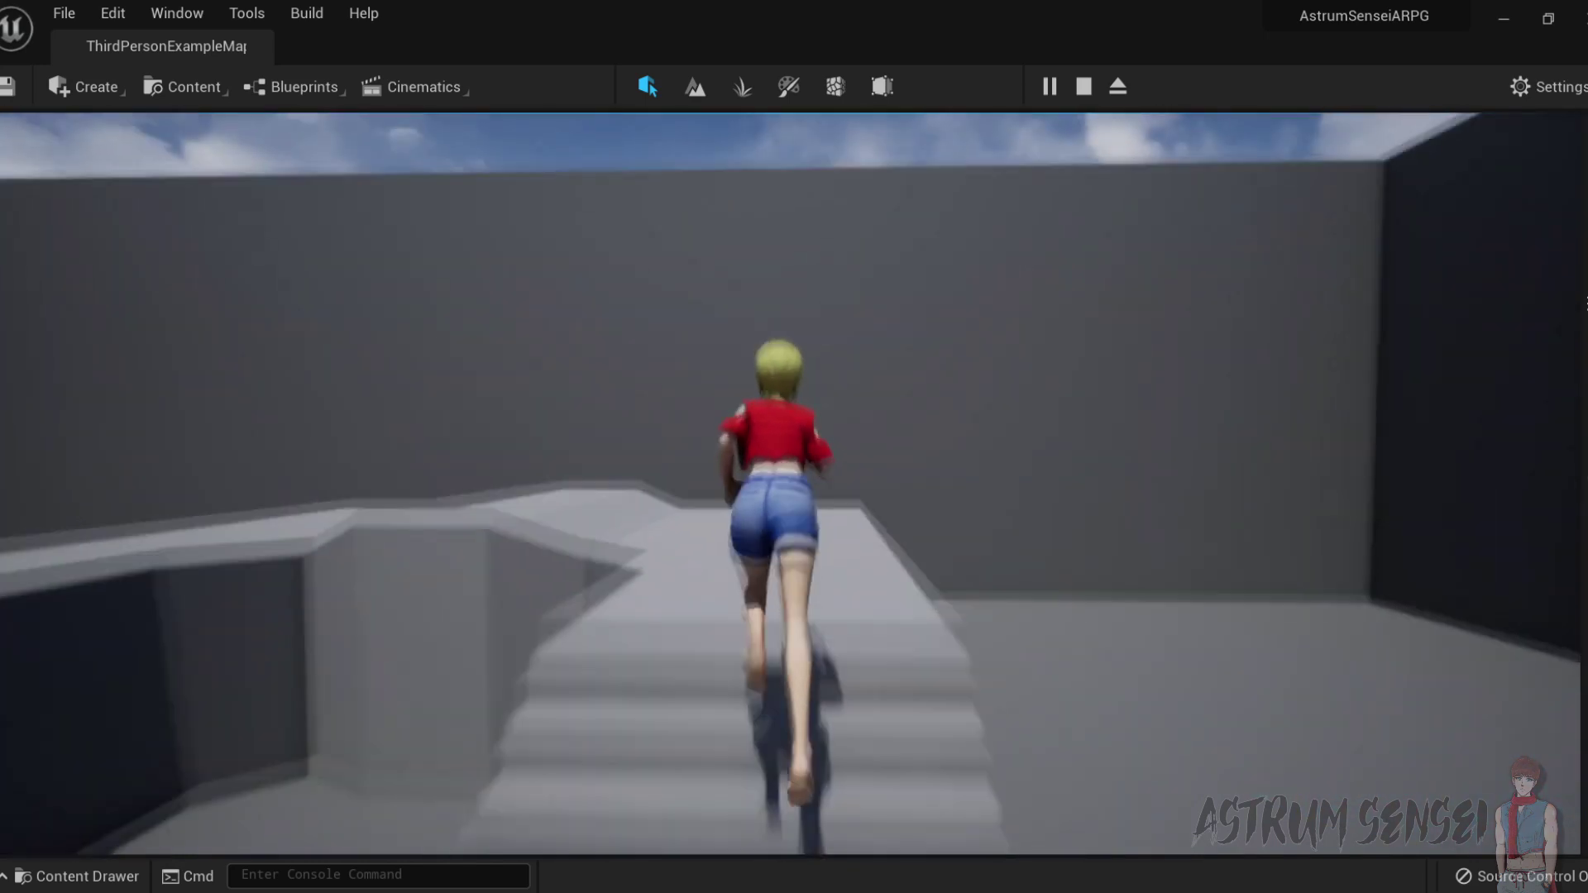
{"action": "key", "text": "Escape"}
Open the ThirdPersonCharacter blueprint and show the character in its 3D viewport.
{"action": "right_click_drag", "start_coordinate": [935, 520], "coordinate": [579, 570]}
{"action": "key", "text": "w"}
{"action": "key", "text": "f"}
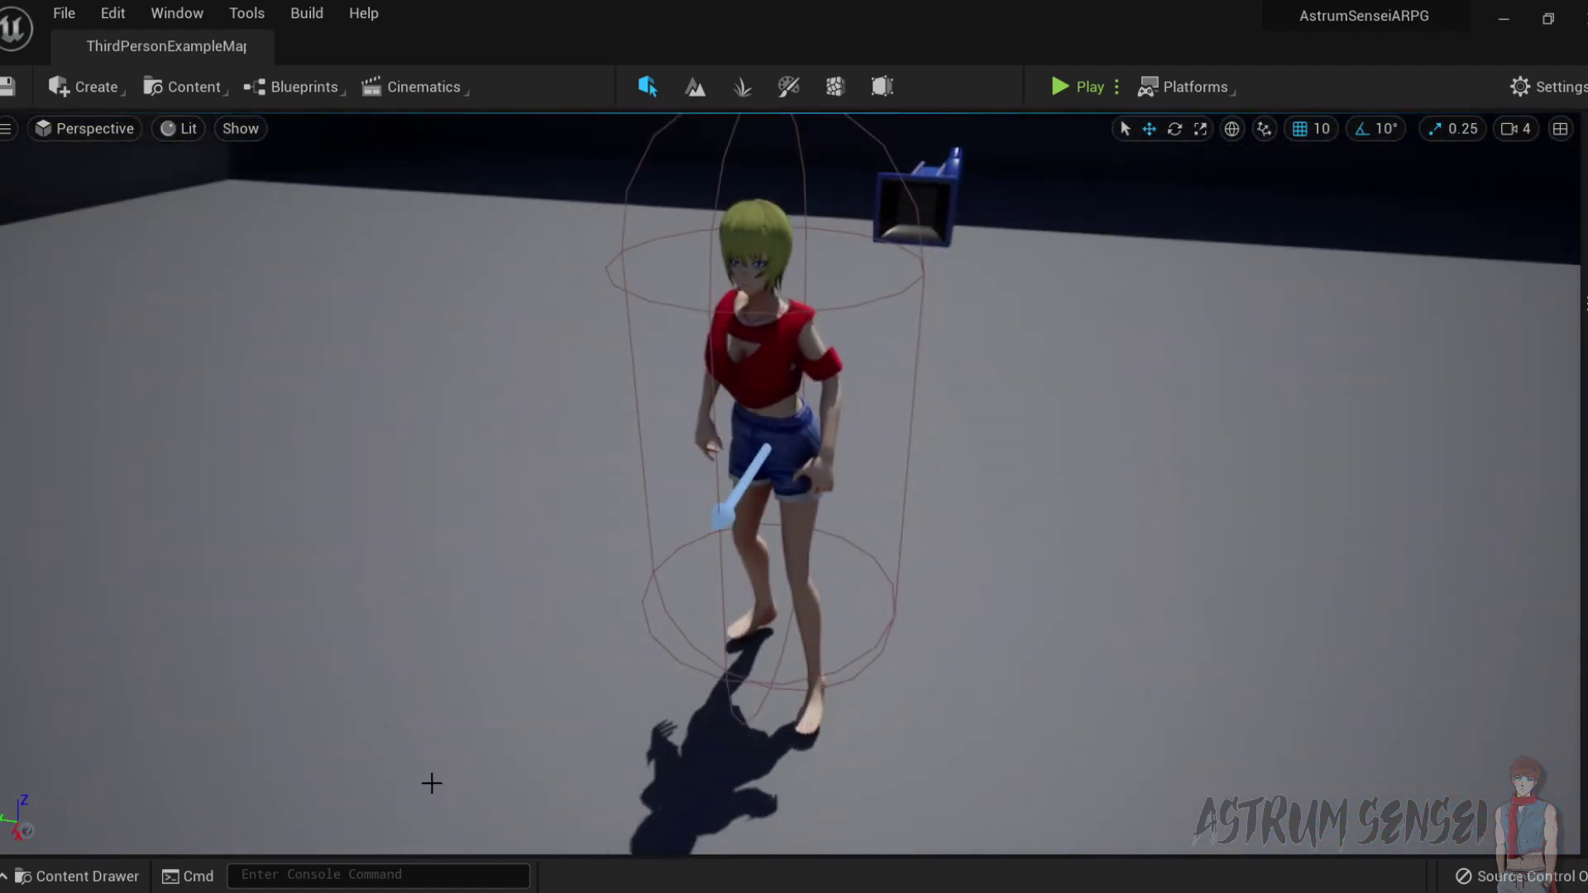
{"action": "left_click", "coordinate": [114, 880]}
{"action": "double_click", "coordinate": [308, 702]}
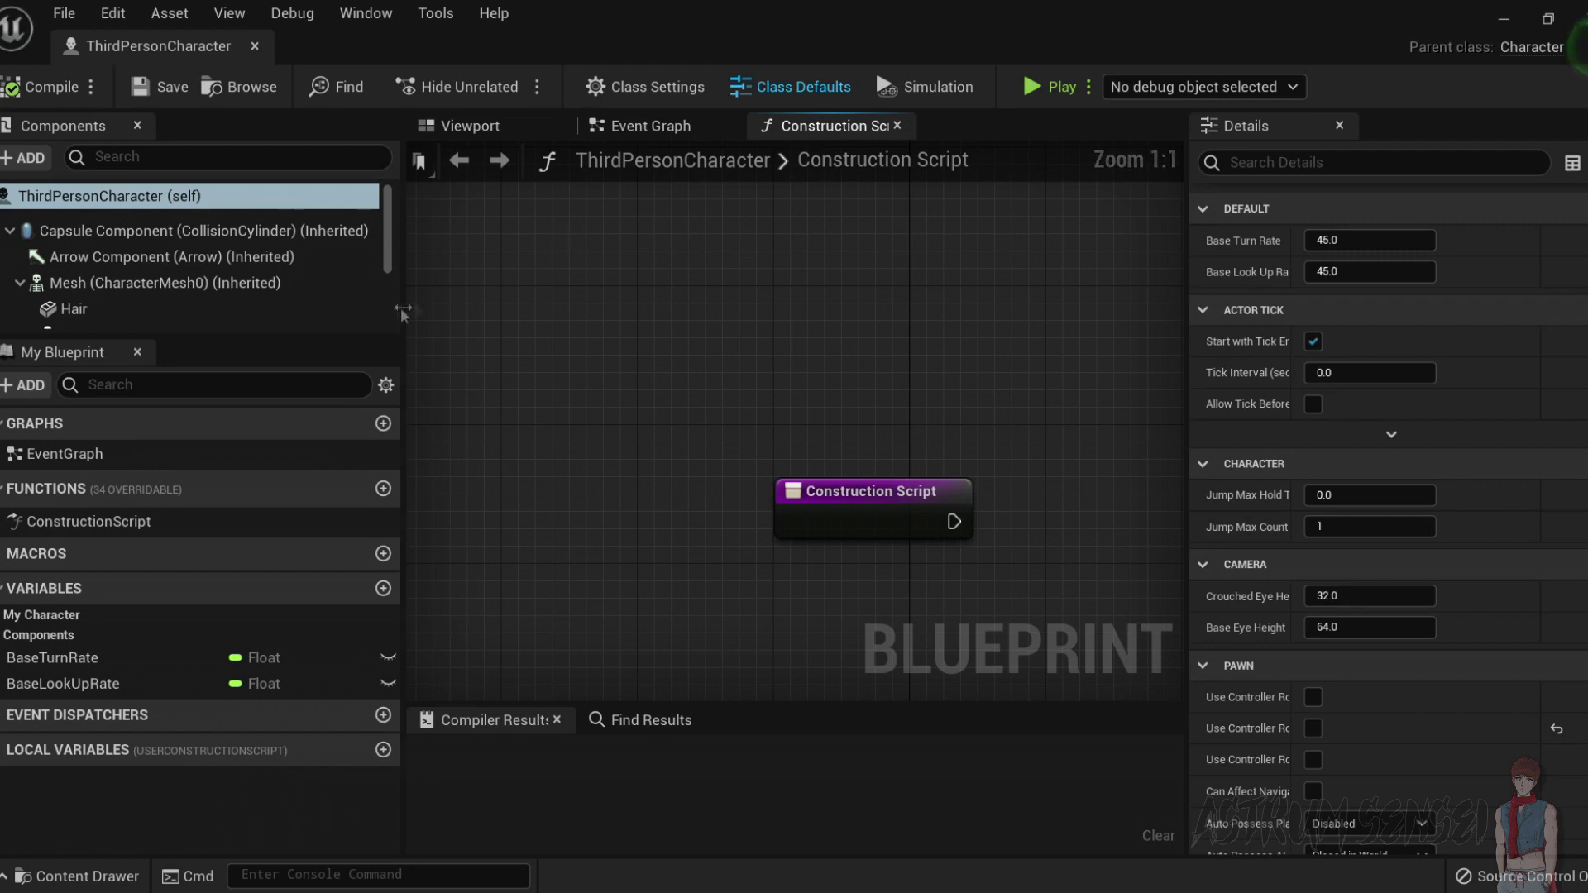
{"action": "left_click", "coordinate": [482, 128]}
{"action": "scroll", "coordinate": [916, 403], "scroll_direction": "up", "scroll_amount": 8}
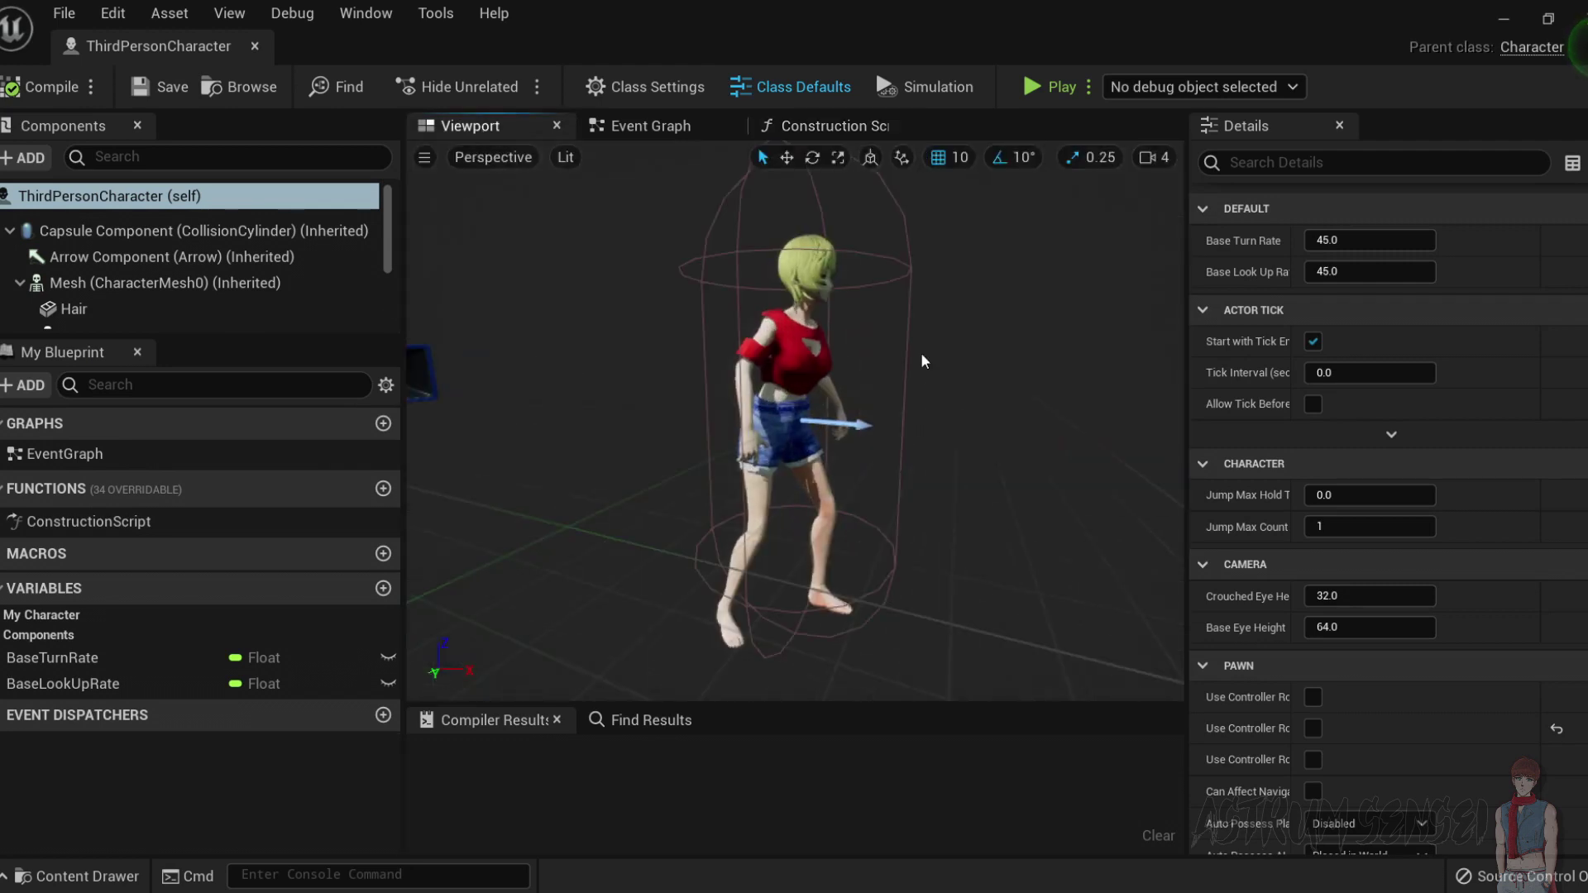
Inspect the Pants, Shirt, Face and Hair components attached to the character's mesh one by one.
{"action": "left_click", "coordinate": [790, 416]}
{"action": "scroll", "coordinate": [896, 409], "scroll_direction": "down", "scroll_amount": 8}
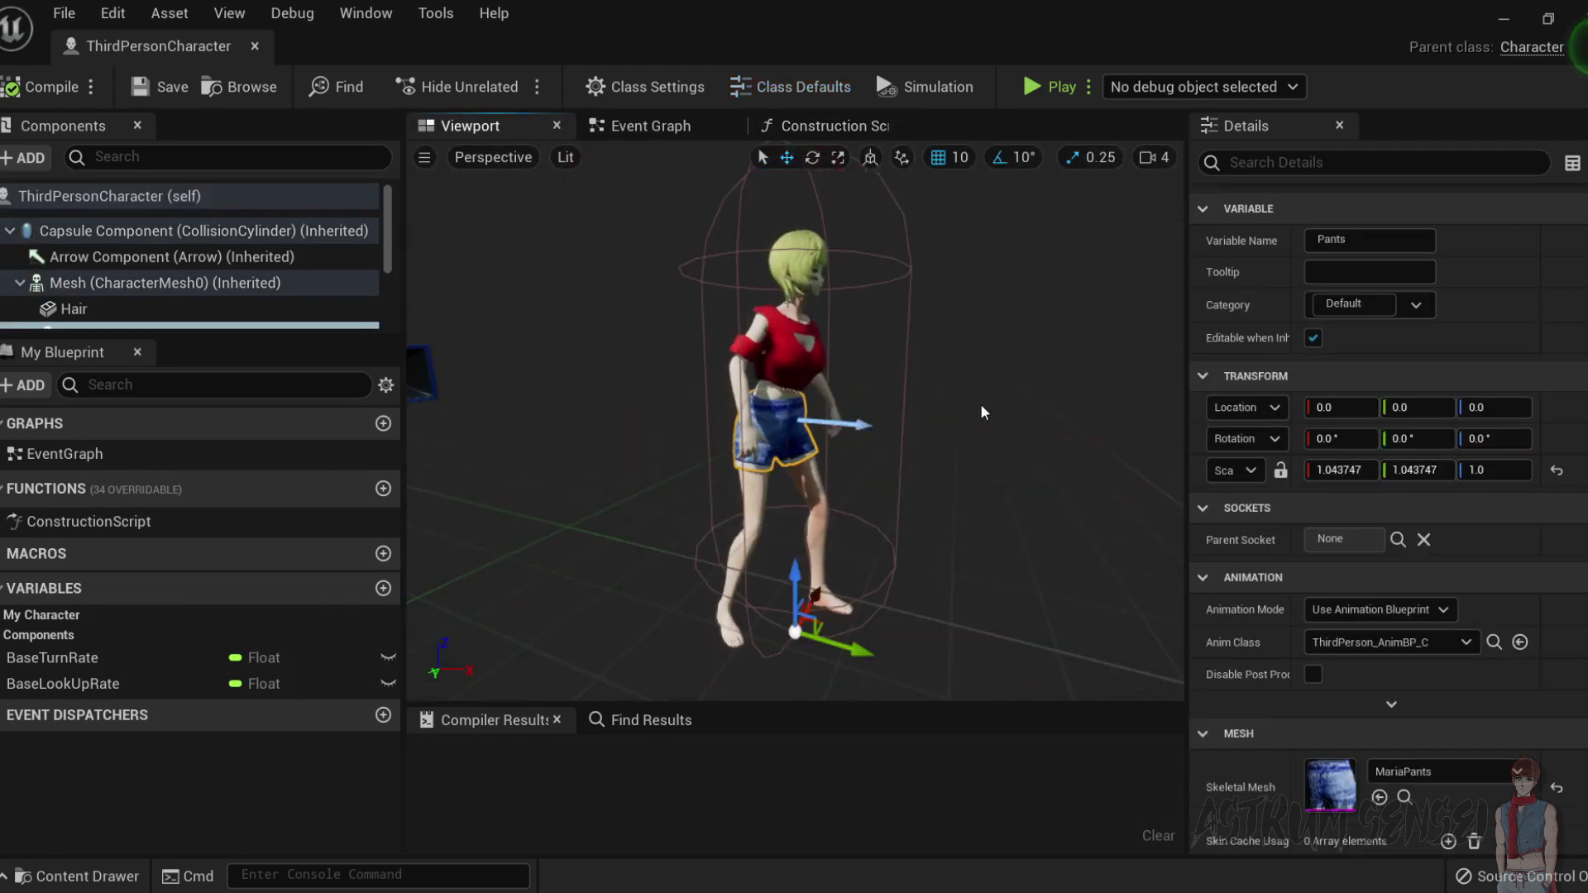
{"action": "right_click_drag", "start_coordinate": [981, 411], "coordinate": [860, 411]}
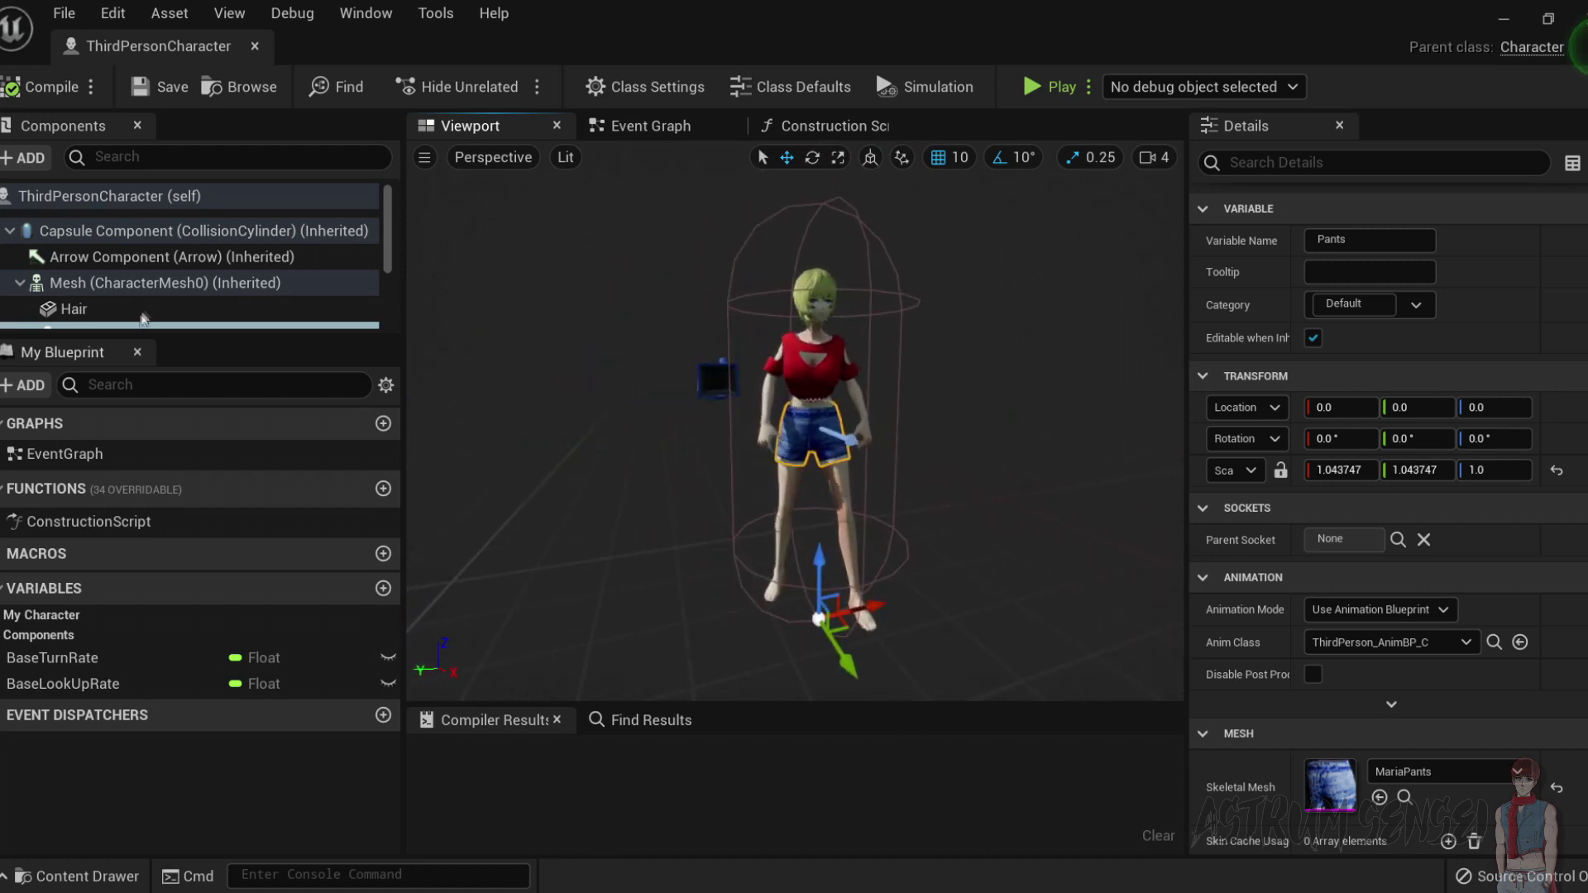
{"action": "scroll", "coordinate": [131, 291], "scroll_direction": "down", "scroll_amount": 3}
{"action": "left_click", "coordinate": [129, 286]}
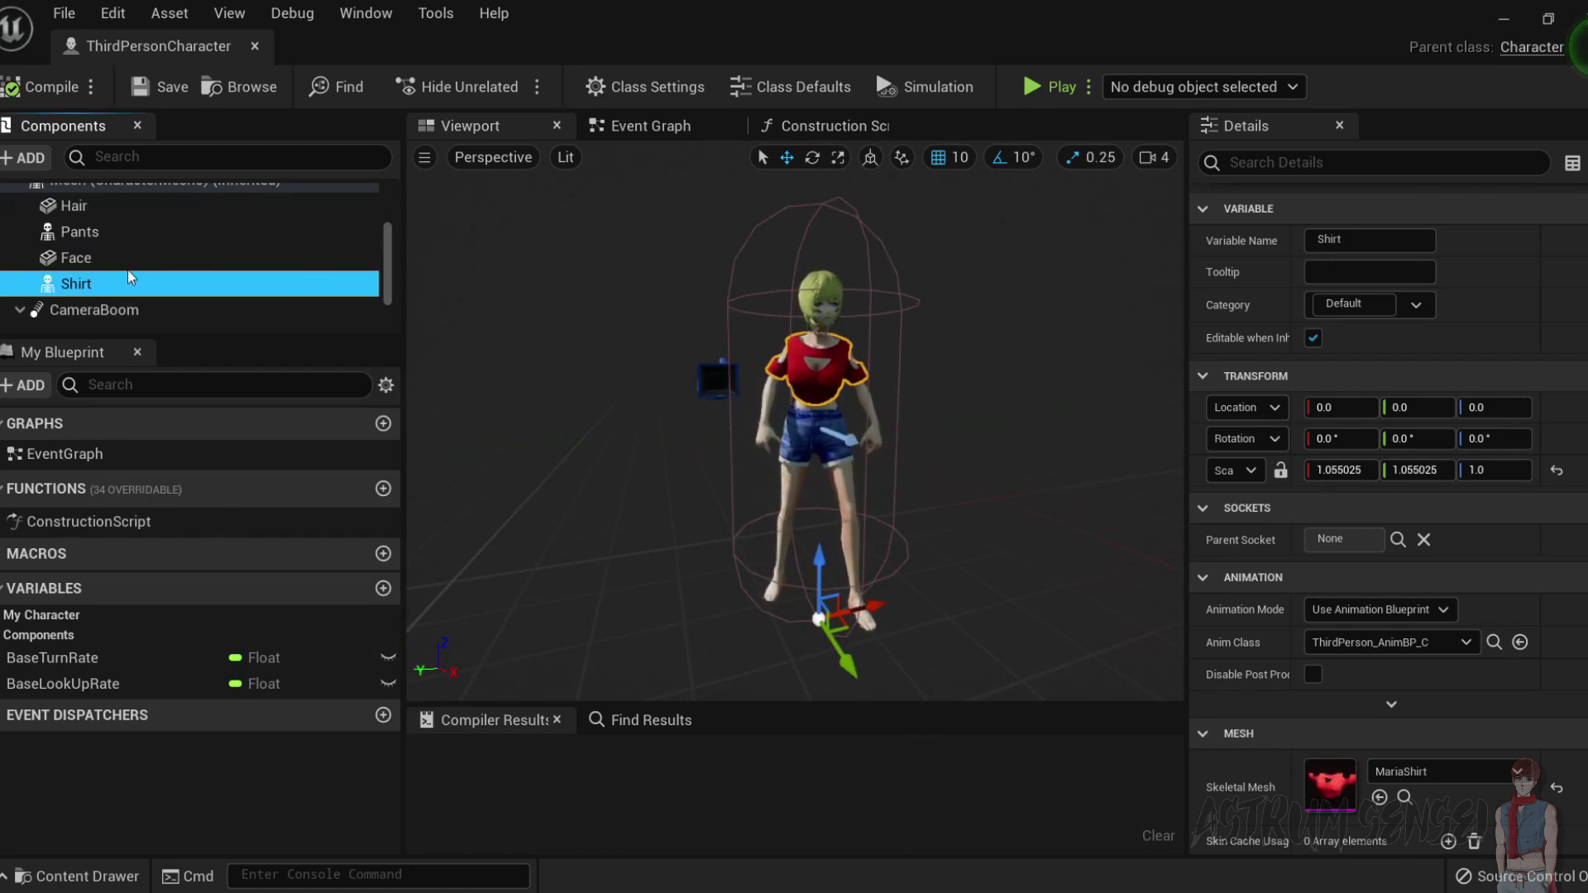
{"action": "left_click", "coordinate": [116, 258]}
{"action": "left_click", "coordinate": [97, 229]}
{"action": "left_click", "coordinate": [83, 206]}
Delete the Pants component to preview the character without it, and undo the deletion.
{"action": "left_click", "coordinate": [95, 232]}
{"action": "key", "text": "Delete"}
{"action": "right_click_drag", "start_coordinate": [676, 549], "coordinate": [633, 455]}
{"action": "key", "text": "ctrl+z"}
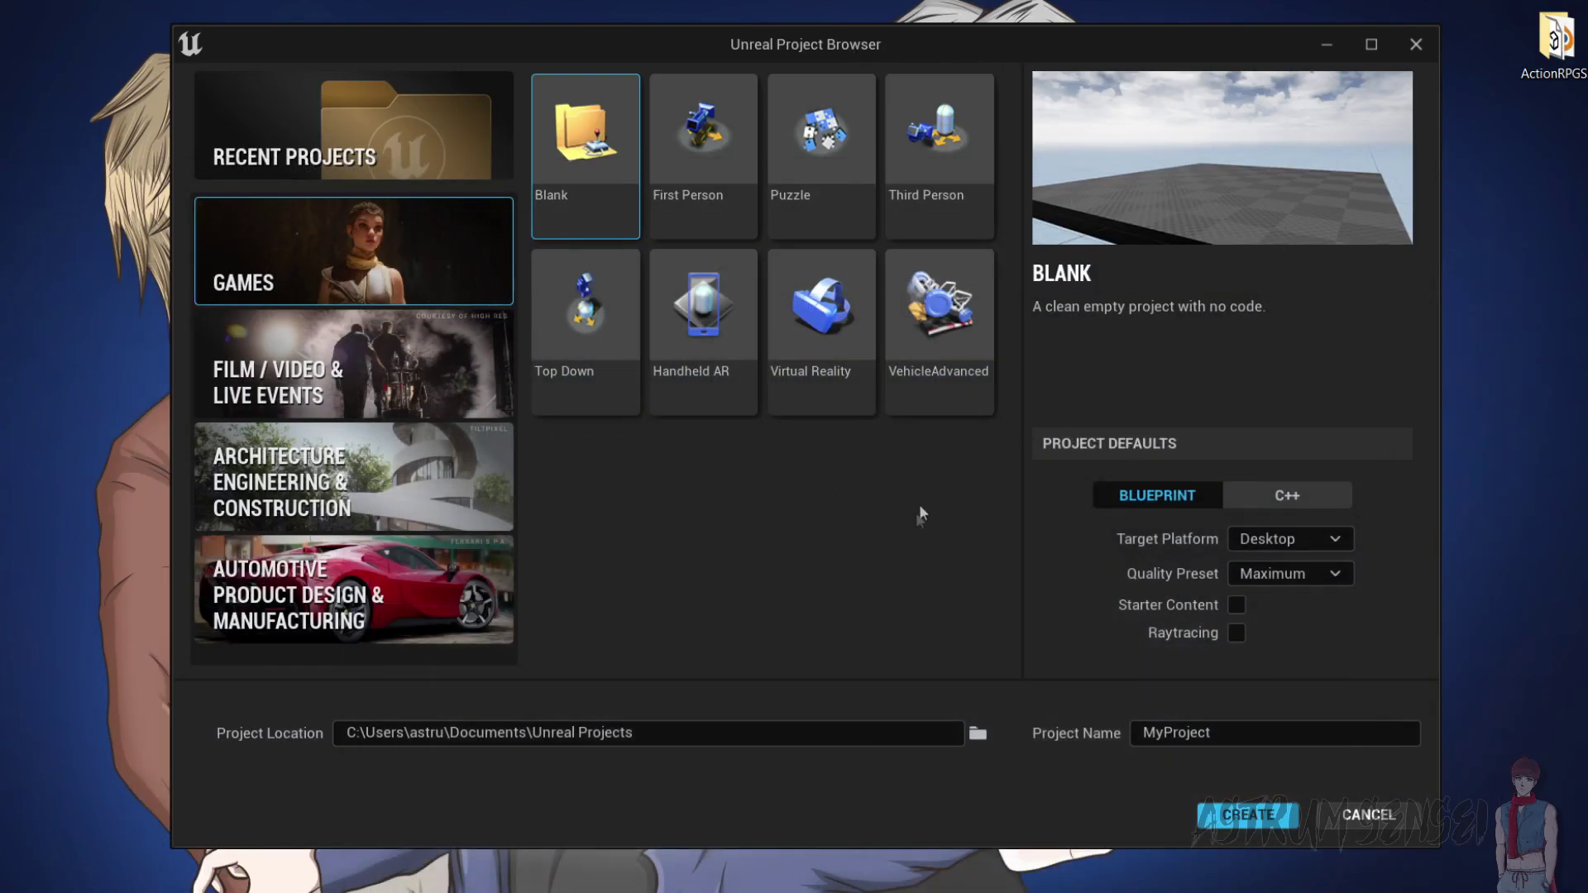
Return to the Unreal Project Browser and create a Third Person game project with the Maximum quality preset.
{"action": "left_click", "coordinate": [937, 155]}
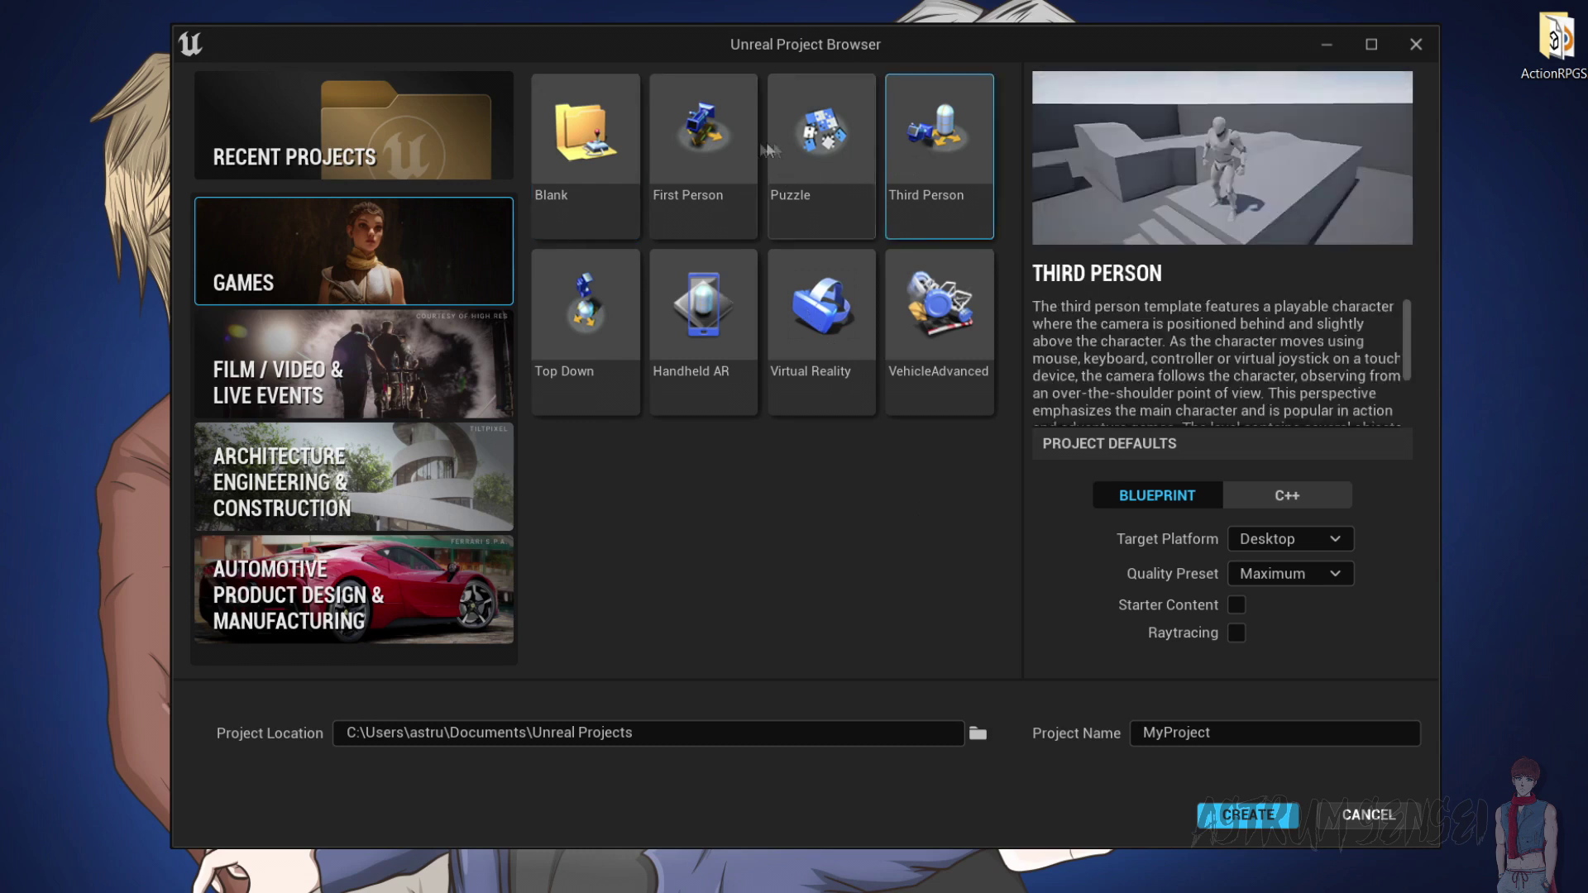
{"action": "double_click", "coordinate": [1191, 732]}
{"action": "mouse_move", "coordinate": [847, 892]}
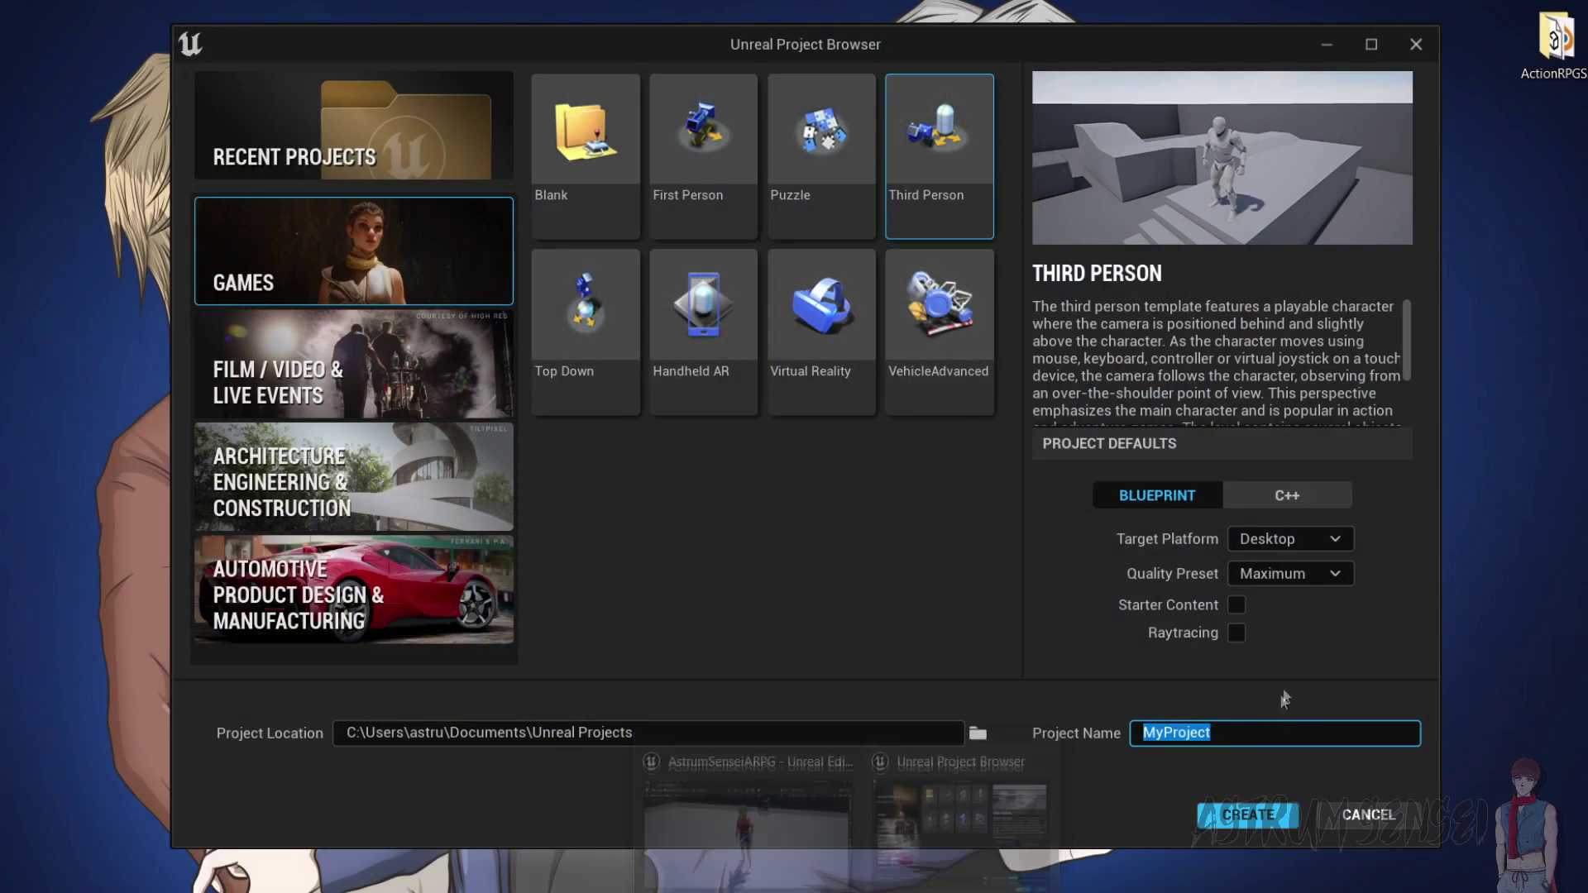
{"action": "left_click", "coordinate": [1267, 582]}
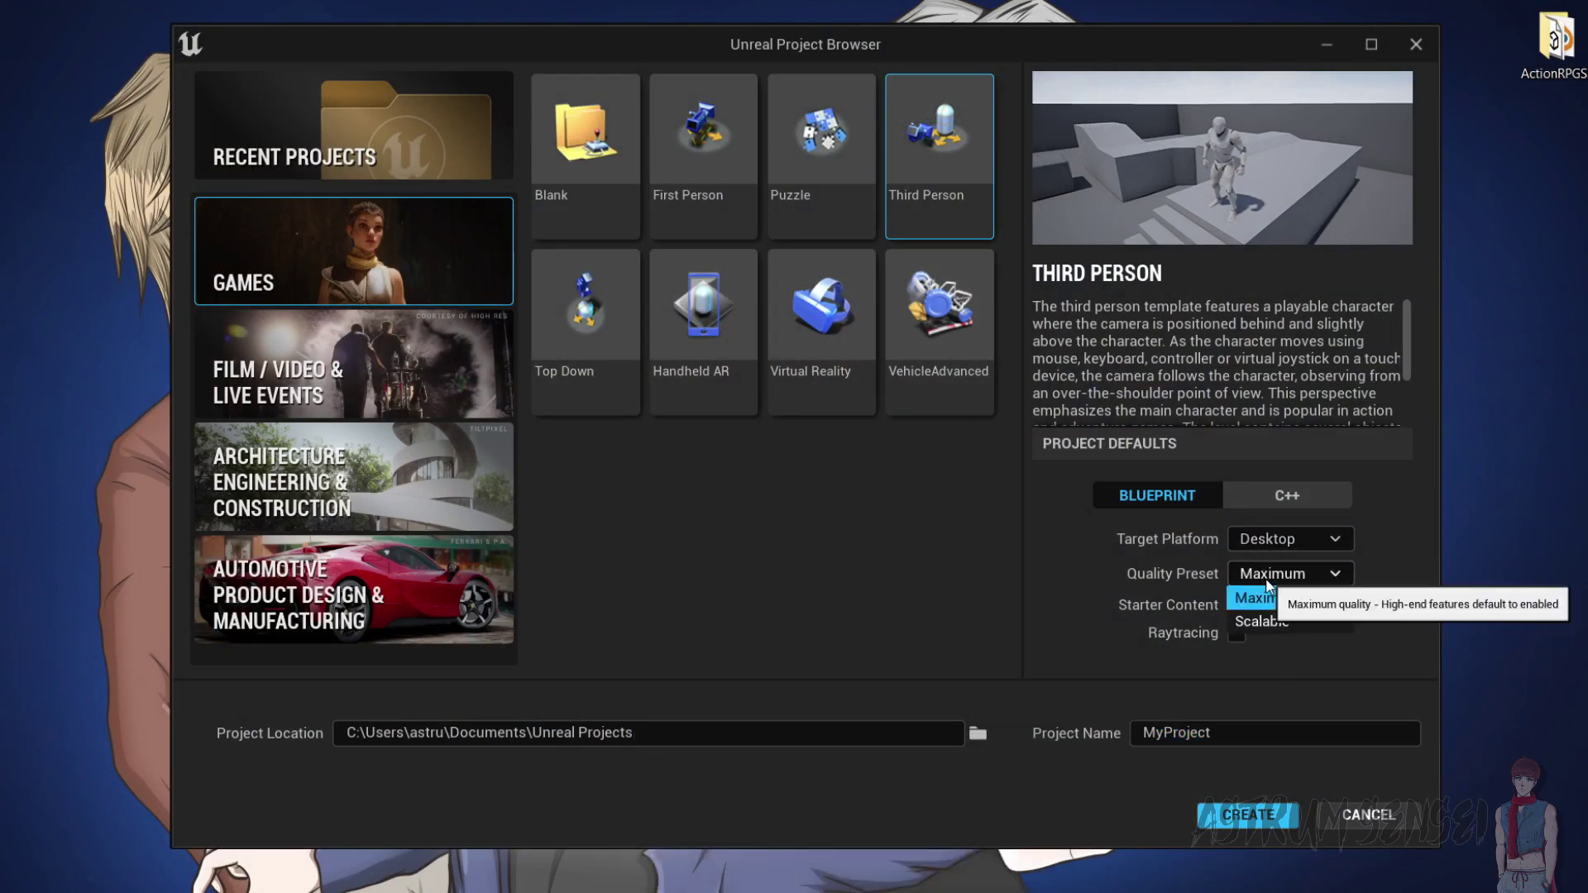
{"action": "left_click", "coordinate": [1248, 576]}
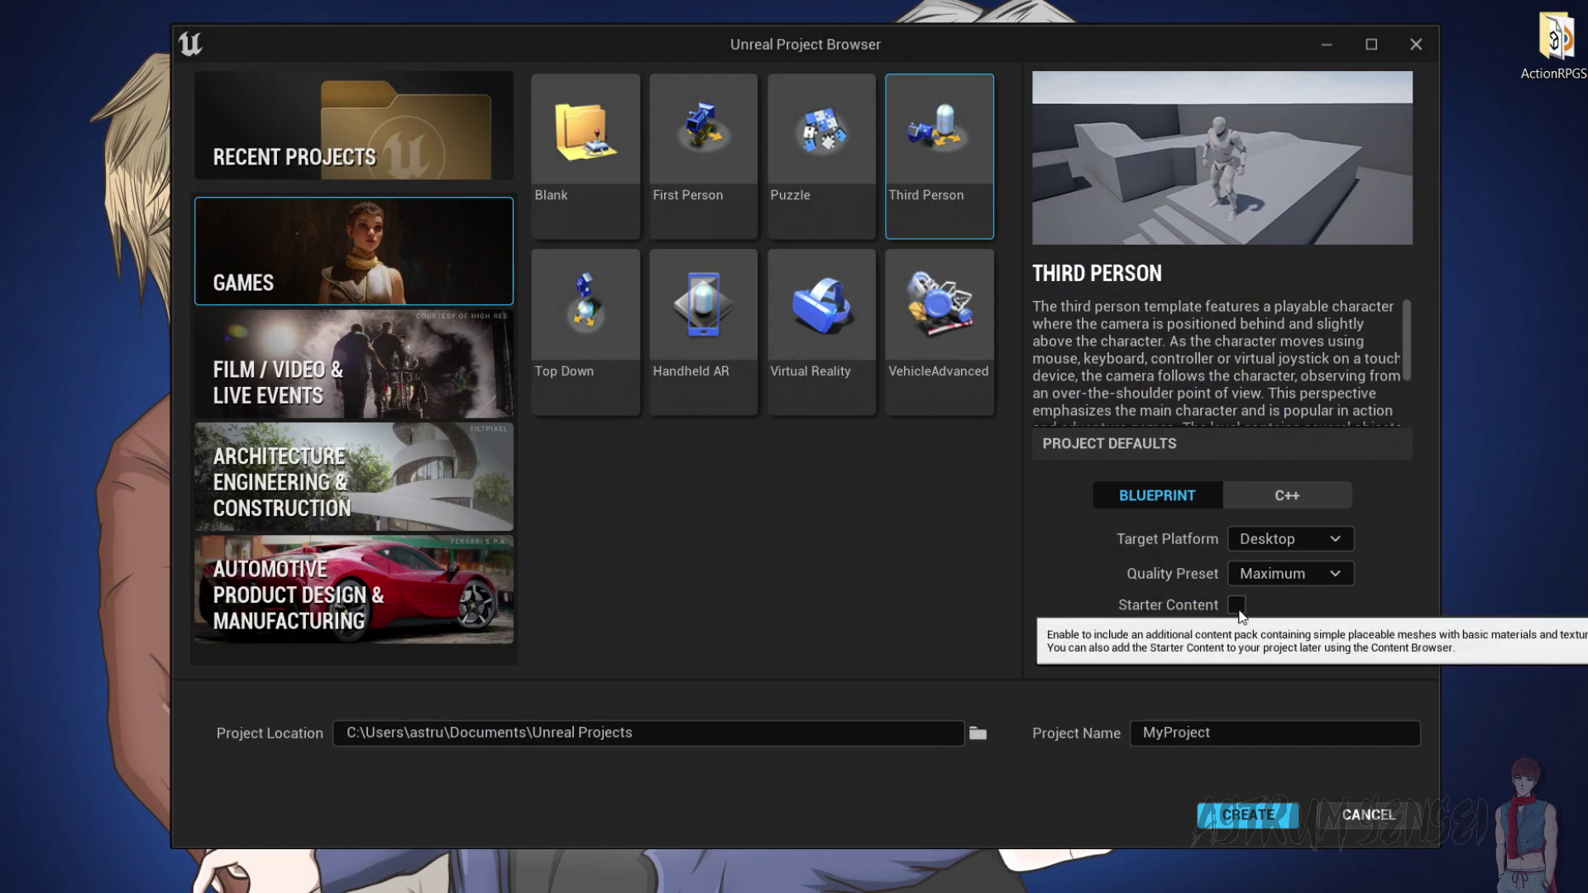
{"action": "left_click", "coordinate": [1317, 577]}
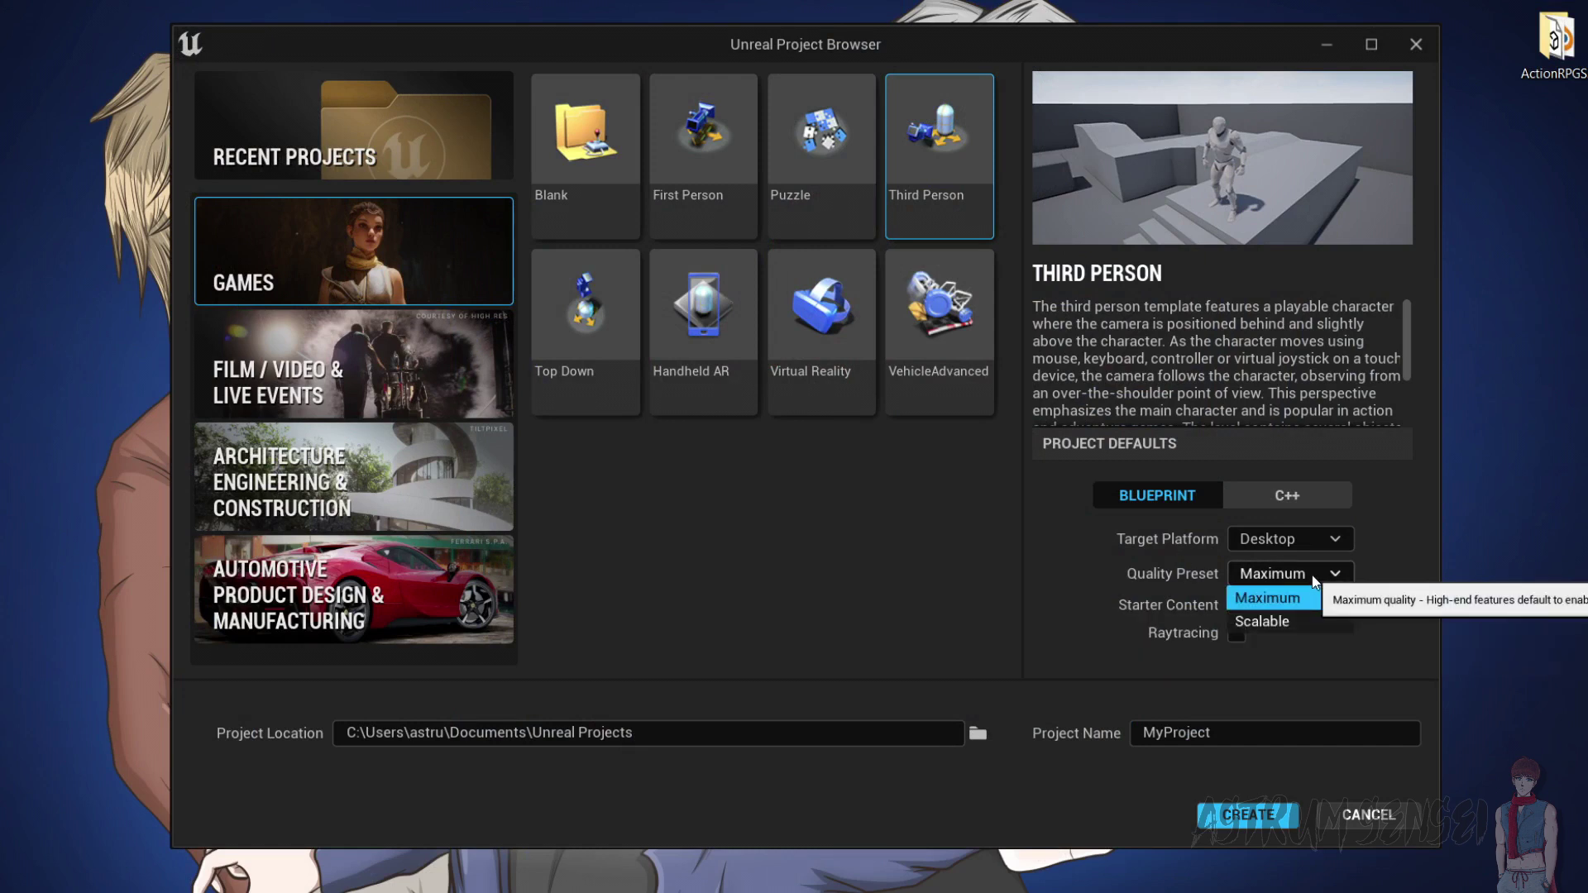
{"action": "left_click", "coordinate": [1287, 597]}
{"action": "left_click", "coordinate": [1248, 815]}
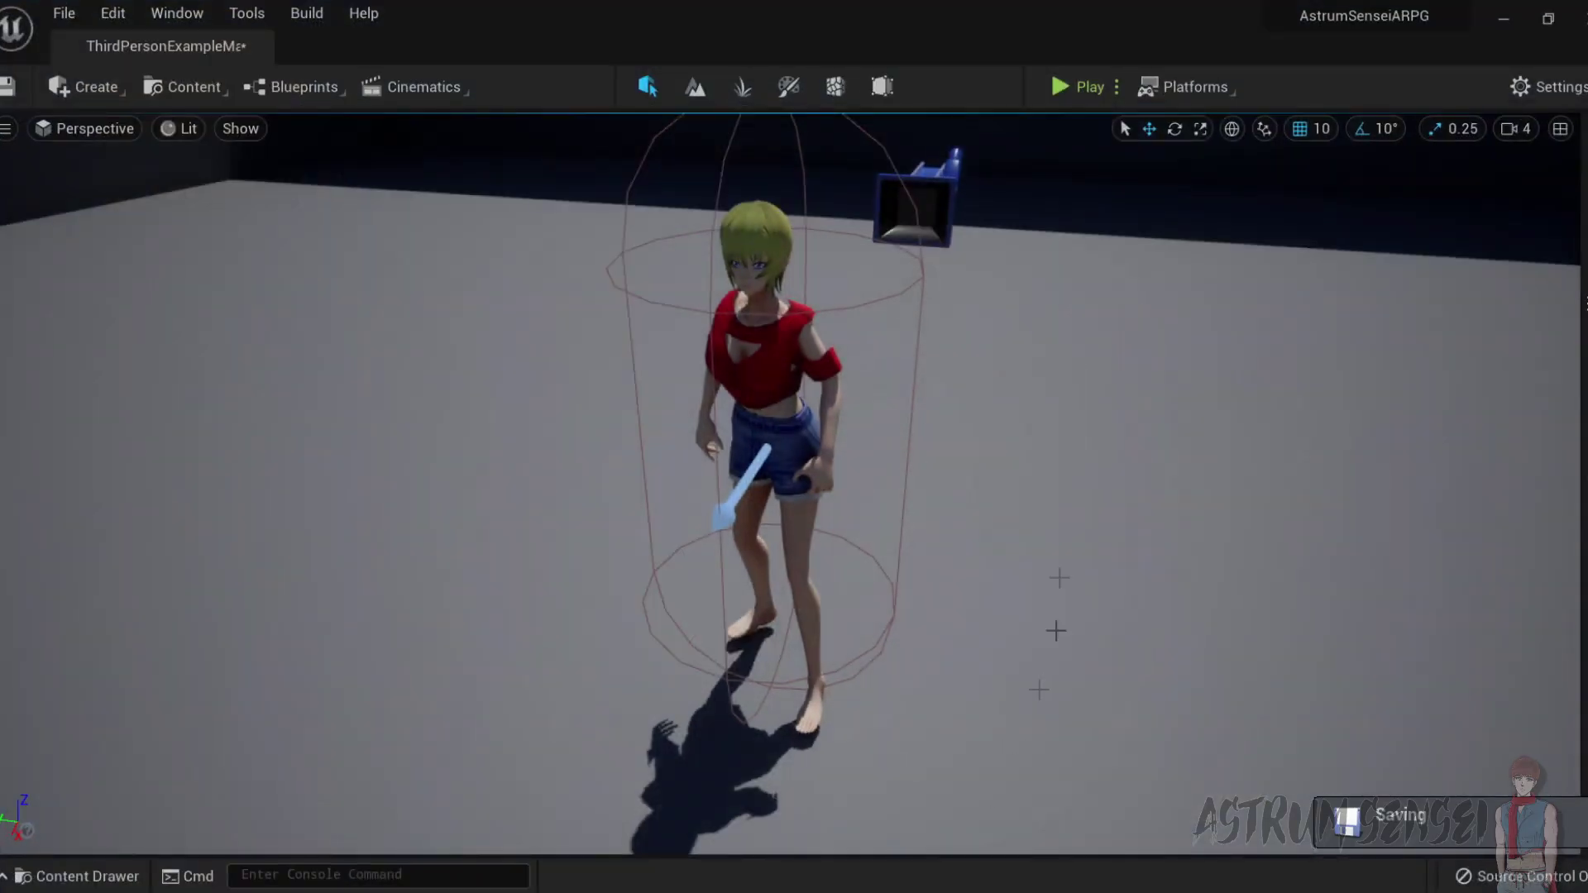
Show the ThirdPersonCharacter asset in the AstrumSenseiARPG project's ThirdPersonBP Blueprints folder.
{"action": "left_click", "coordinate": [79, 877]}
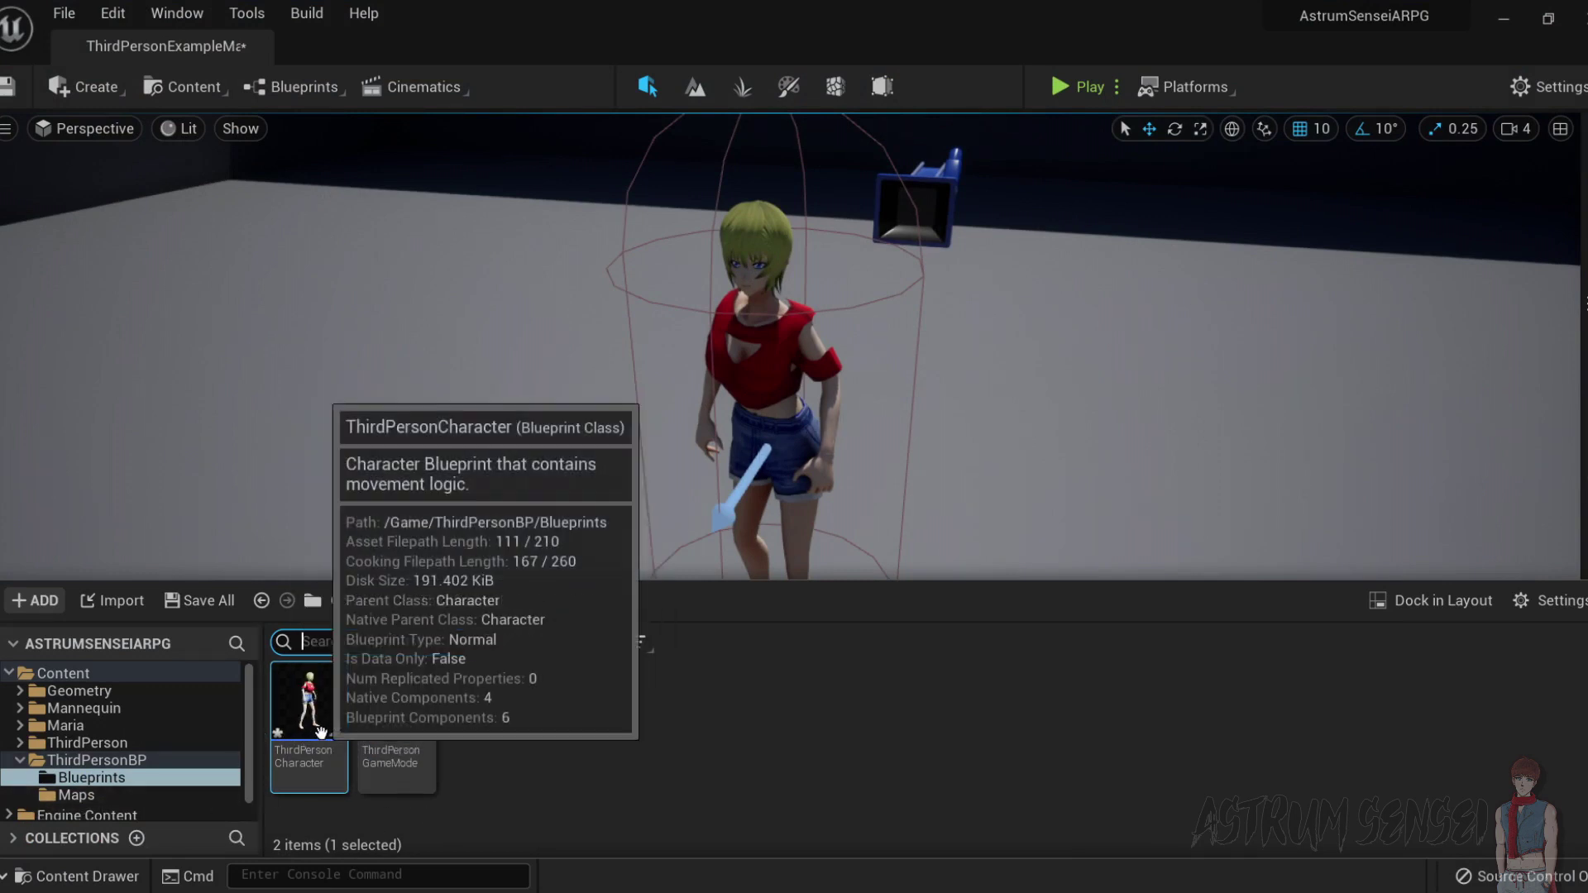
{"action": "left_click", "coordinate": [543, 737]}
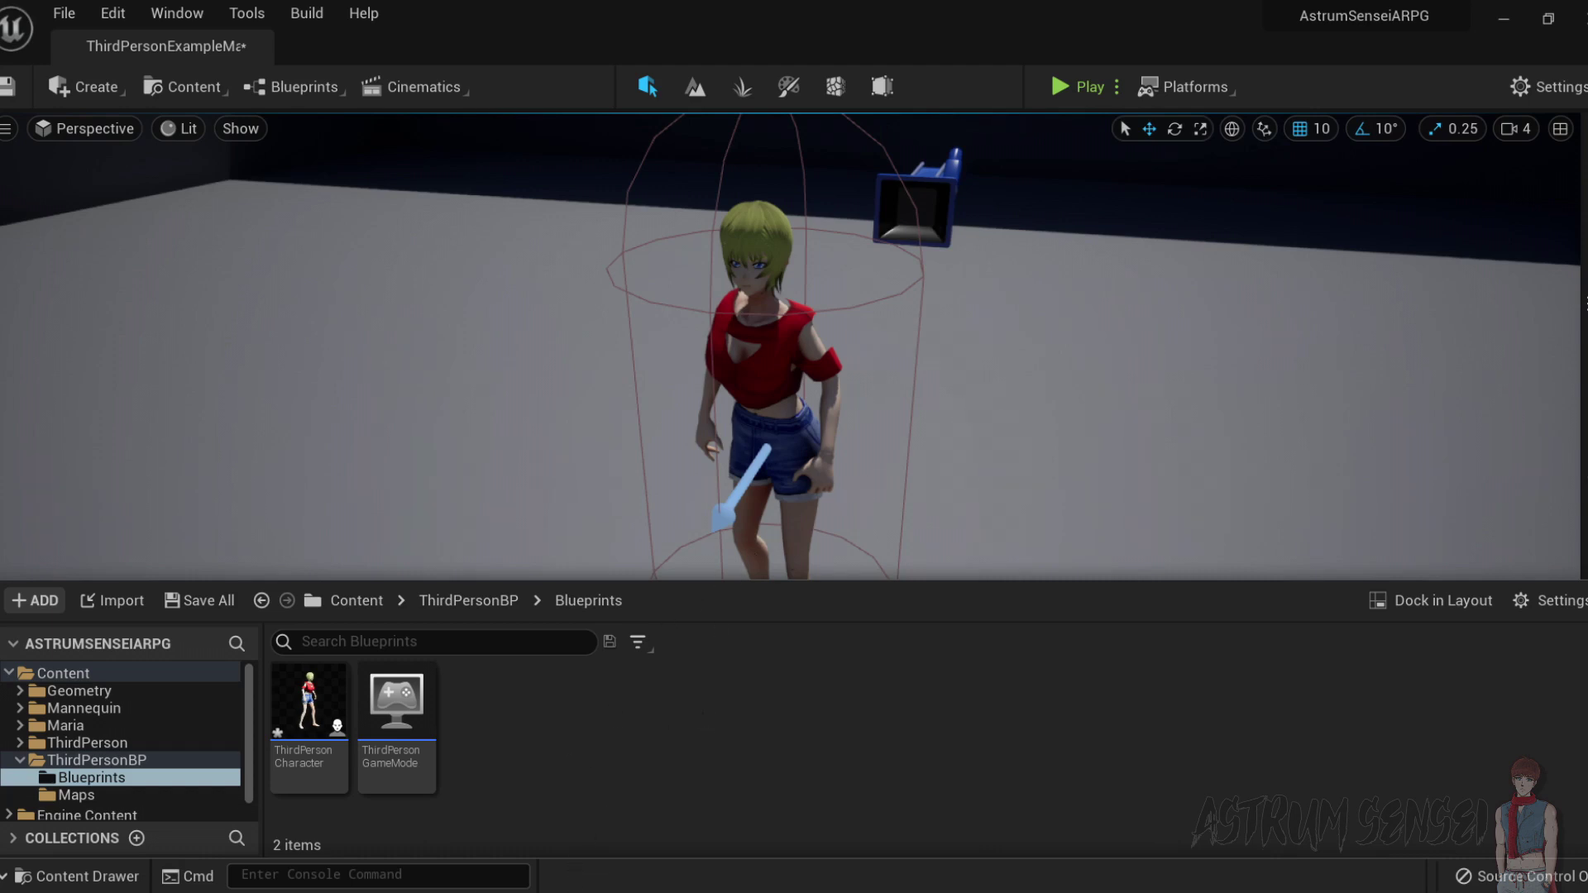
Switch to the Mixamo website in the browser, preview the Capoeira animation on the XBot and look through the animation library.
{"action": "left_click_drag", "start_coordinate": [1050, 892], "coordinate": [1034, 0]}
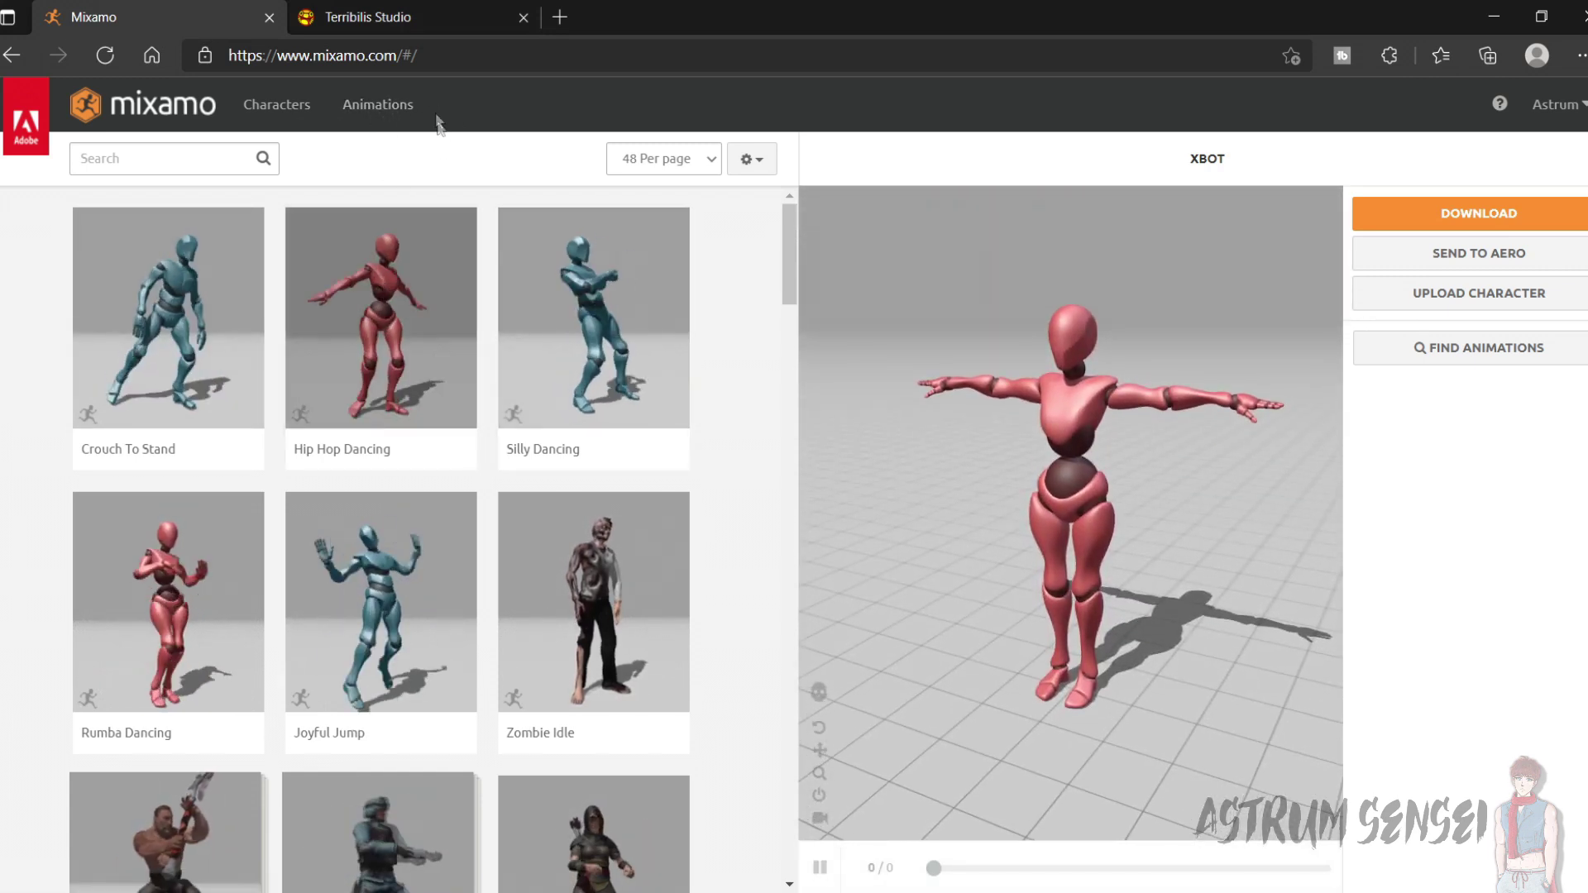
{"action": "left_click", "coordinate": [402, 106]}
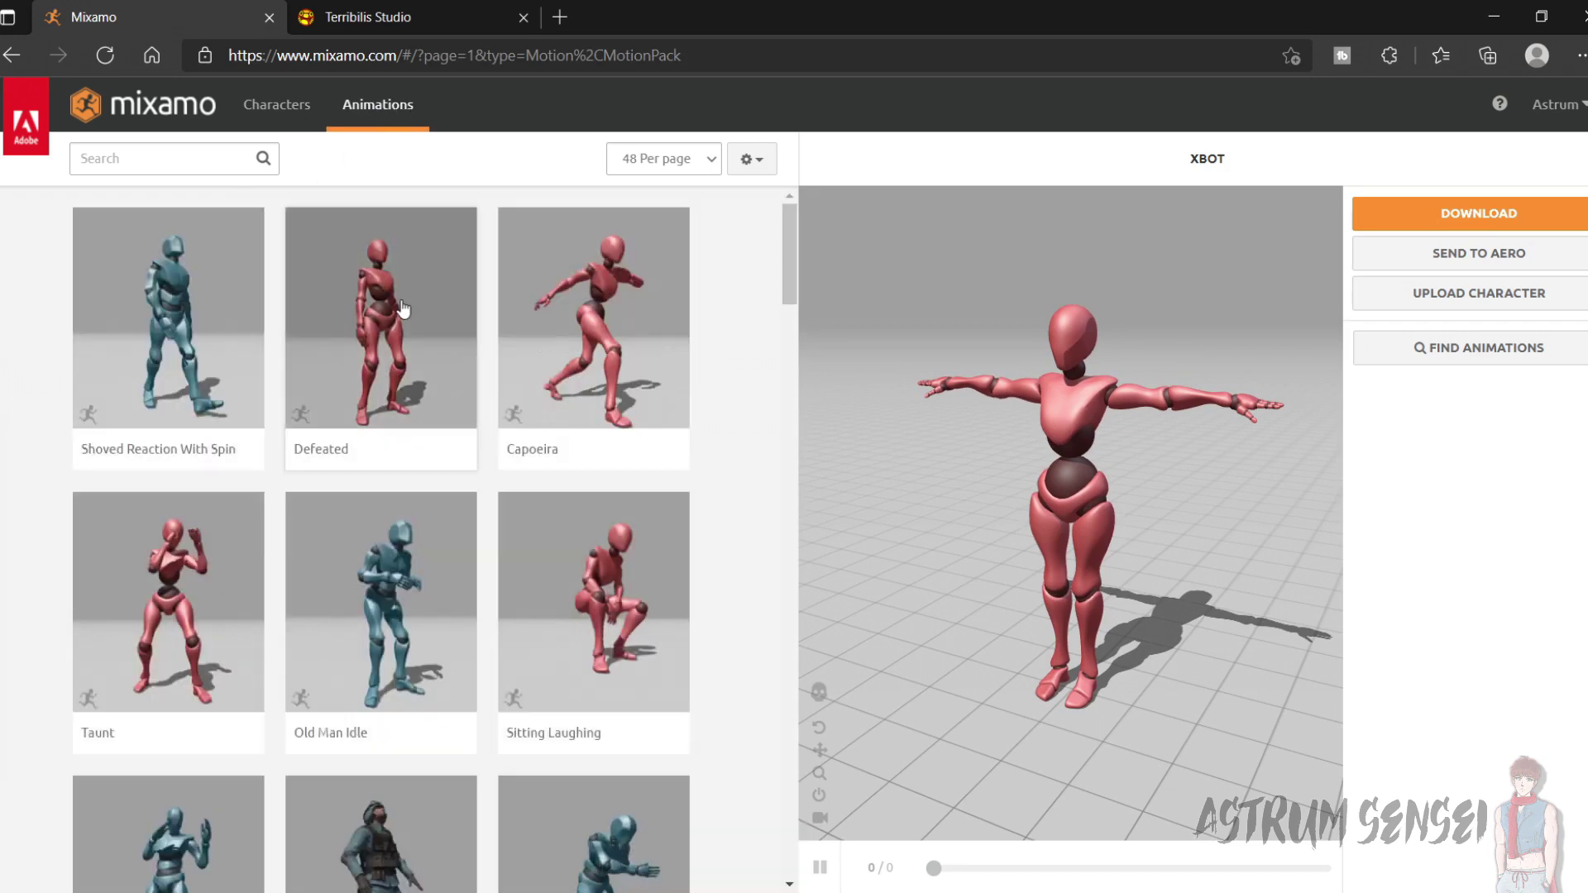
{"action": "left_click", "coordinate": [659, 344]}
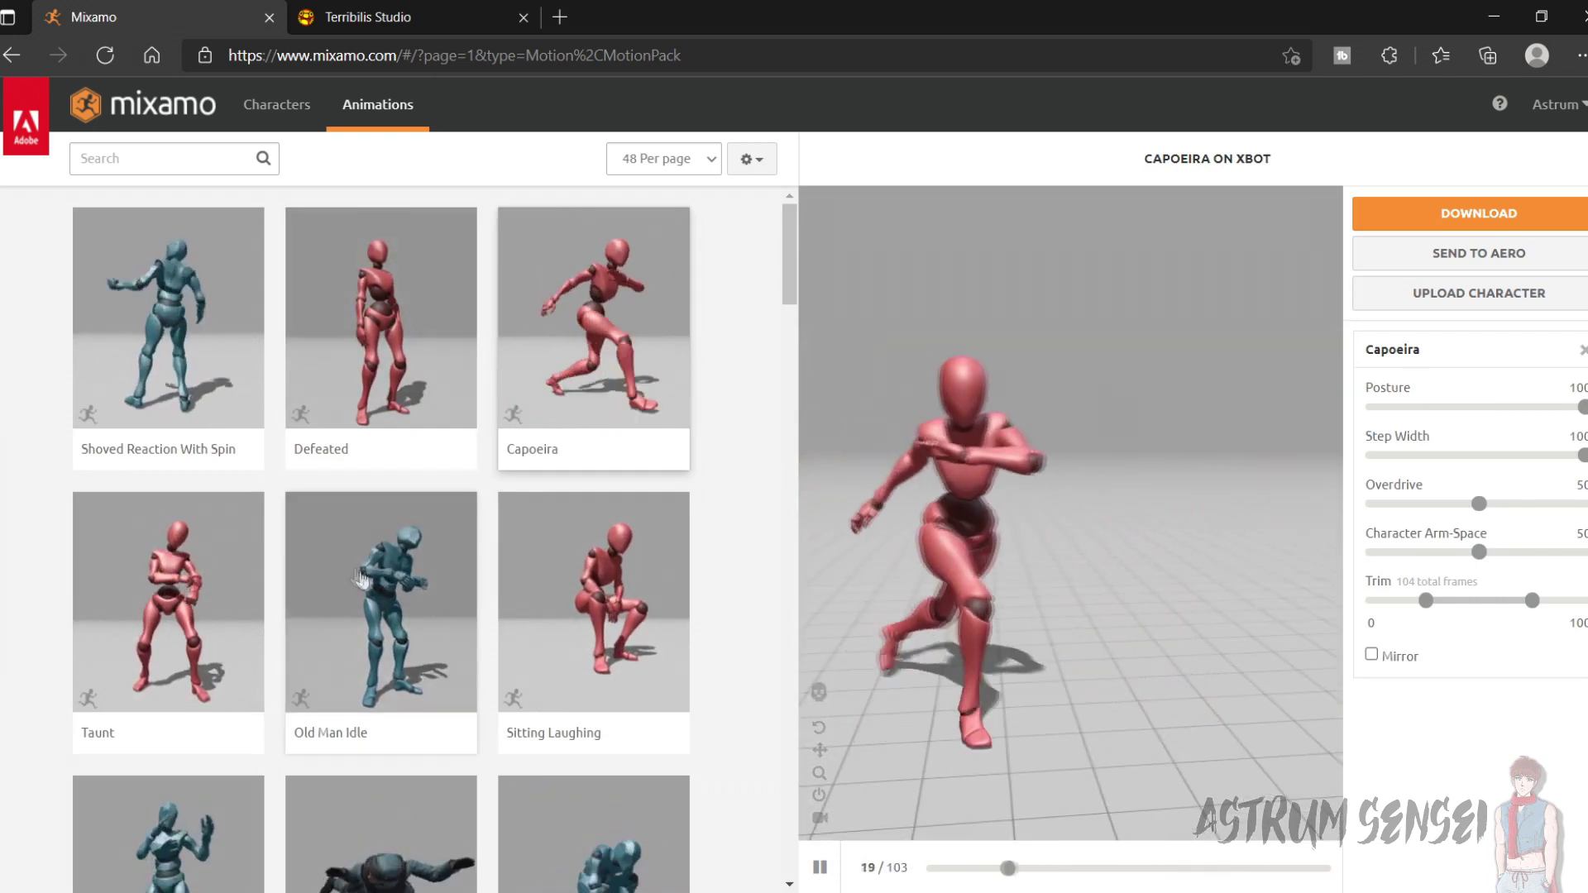
{"action": "scroll", "coordinate": [494, 554], "scroll_direction": "down", "scroll_amount": 3}
{"action": "scroll", "coordinate": [495, 554], "scroll_direction": "down", "scroll_amount": 3}
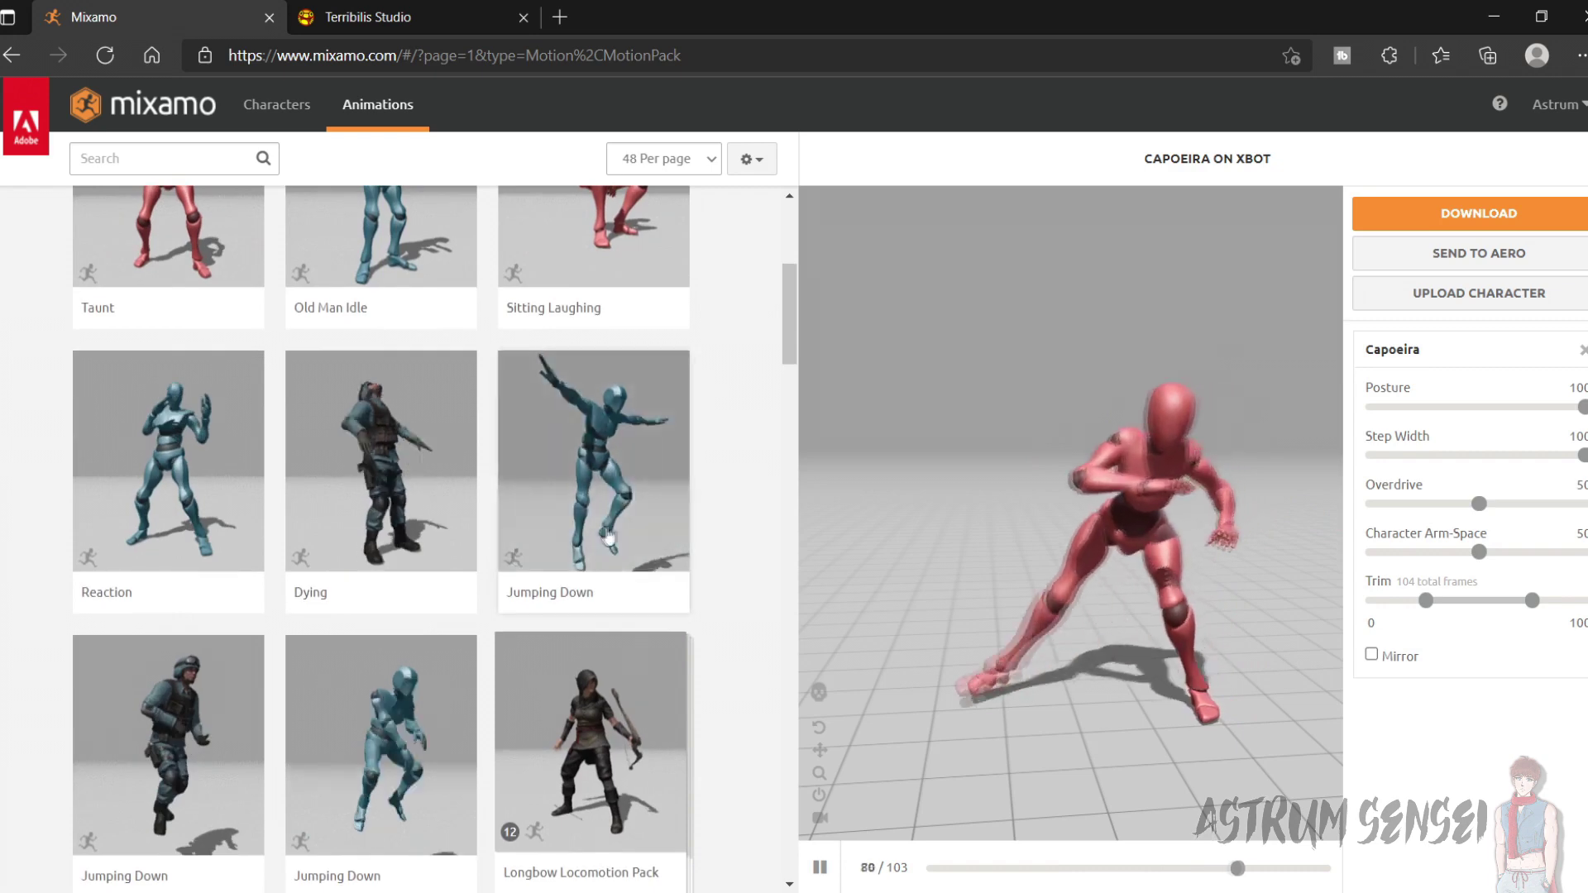
{"action": "scroll", "coordinate": [501, 496], "scroll_direction": "up", "scroll_amount": 6}
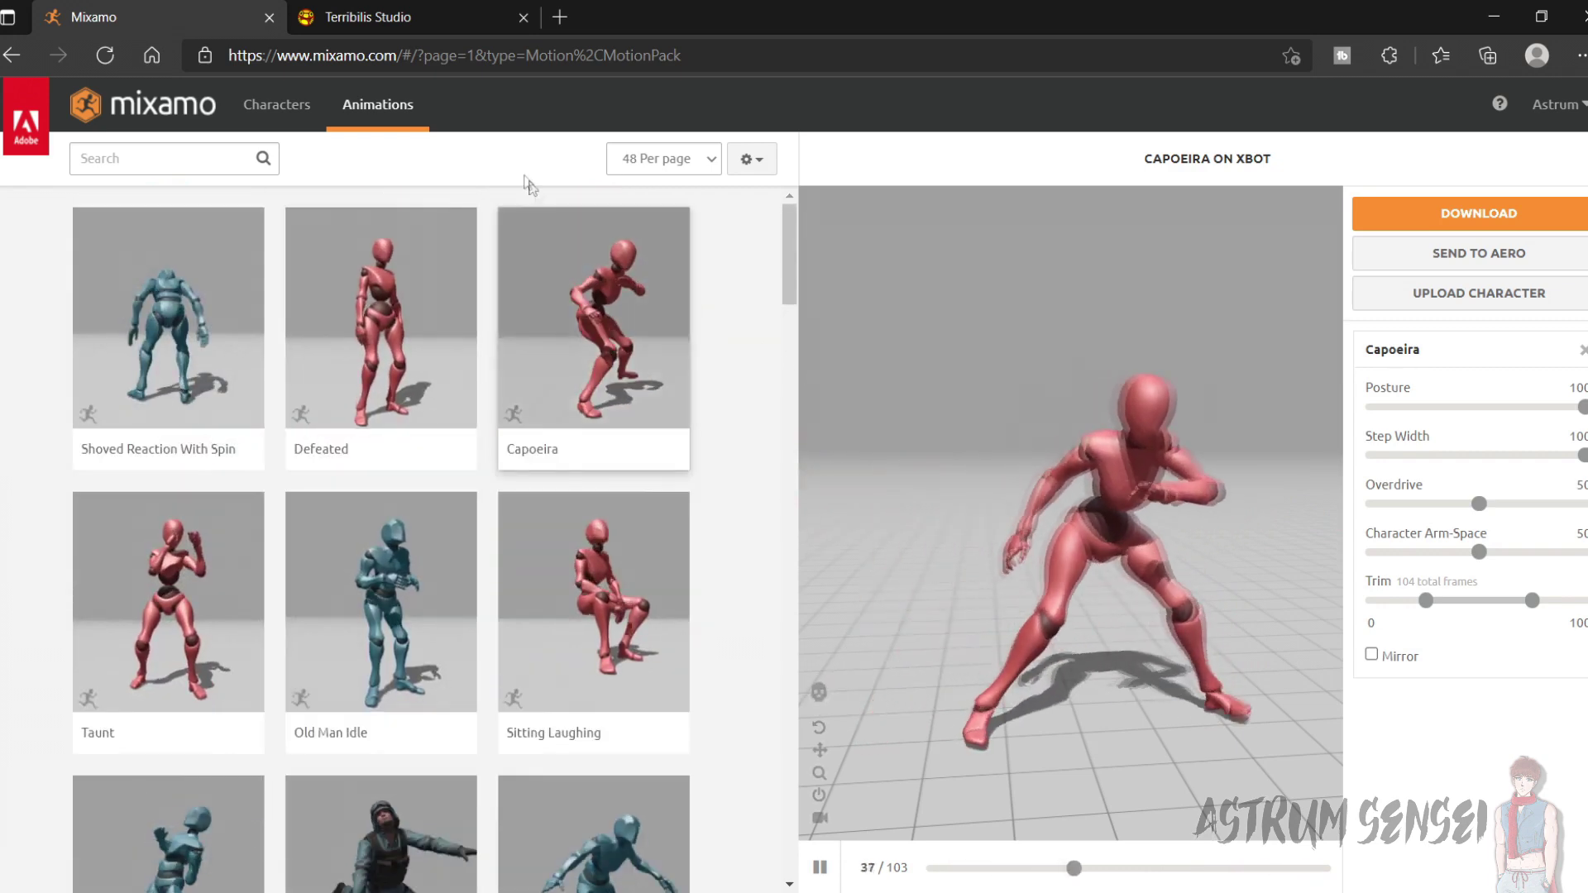
Switch to the Terribilis Studio website and look over its latest news about the Mixamo Converter.
{"action": "left_click", "coordinate": [368, 16]}
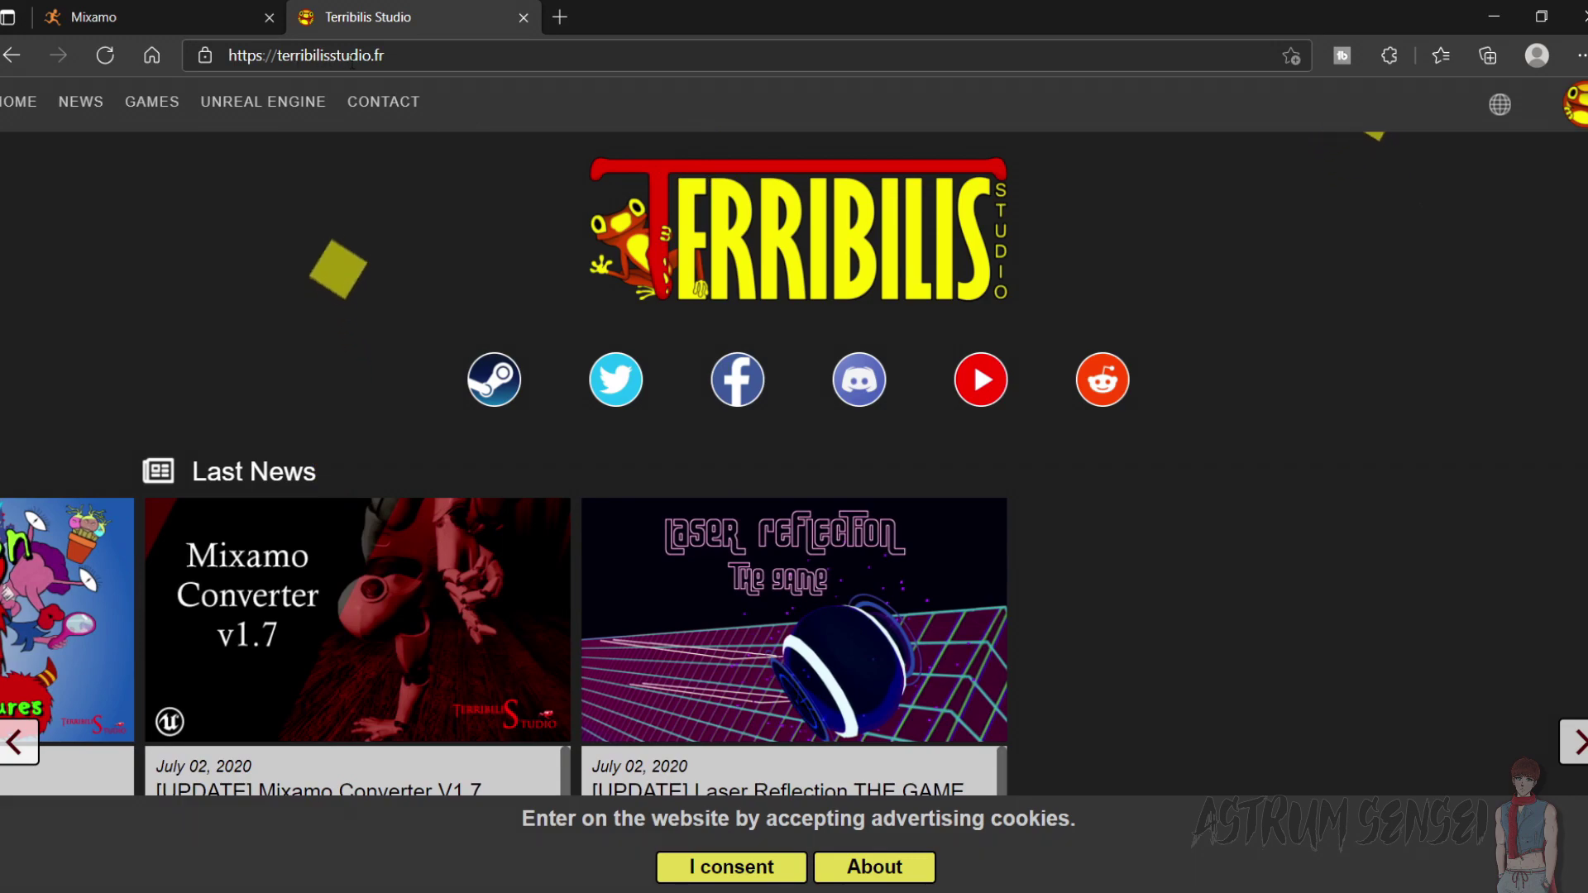
{"action": "scroll", "coordinate": [653, 473], "scroll_direction": "down", "scroll_amount": 2}
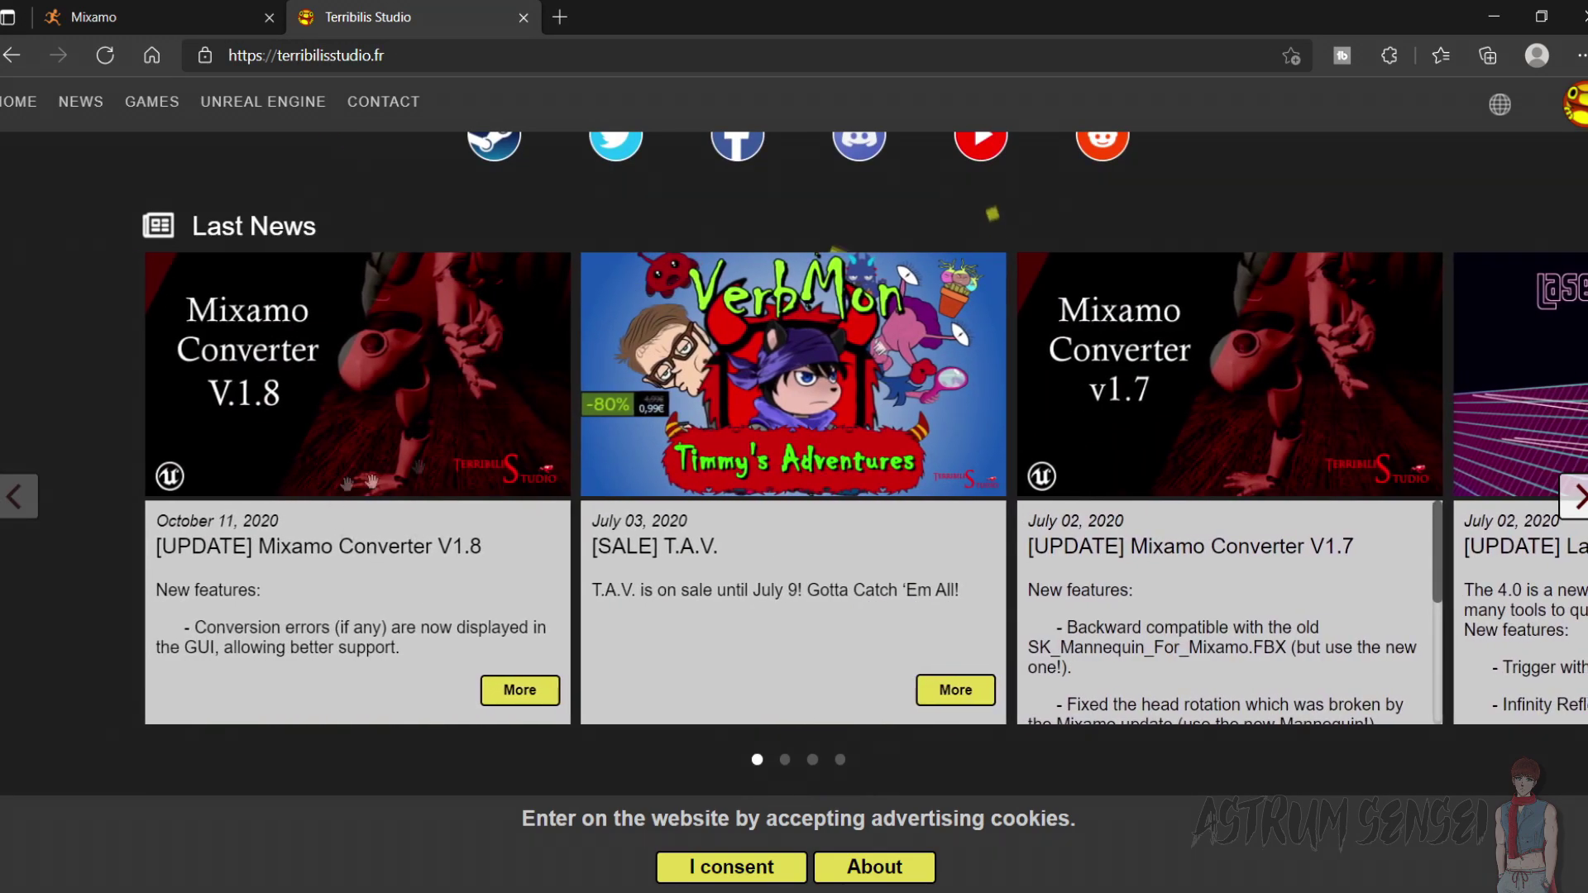
{"action": "left_click", "coordinate": [1505, 5]}
Open the mixamo_converter folder inside the ActionRPGSeries folder on the desktop.
{"action": "left_click", "coordinate": [1495, 20]}
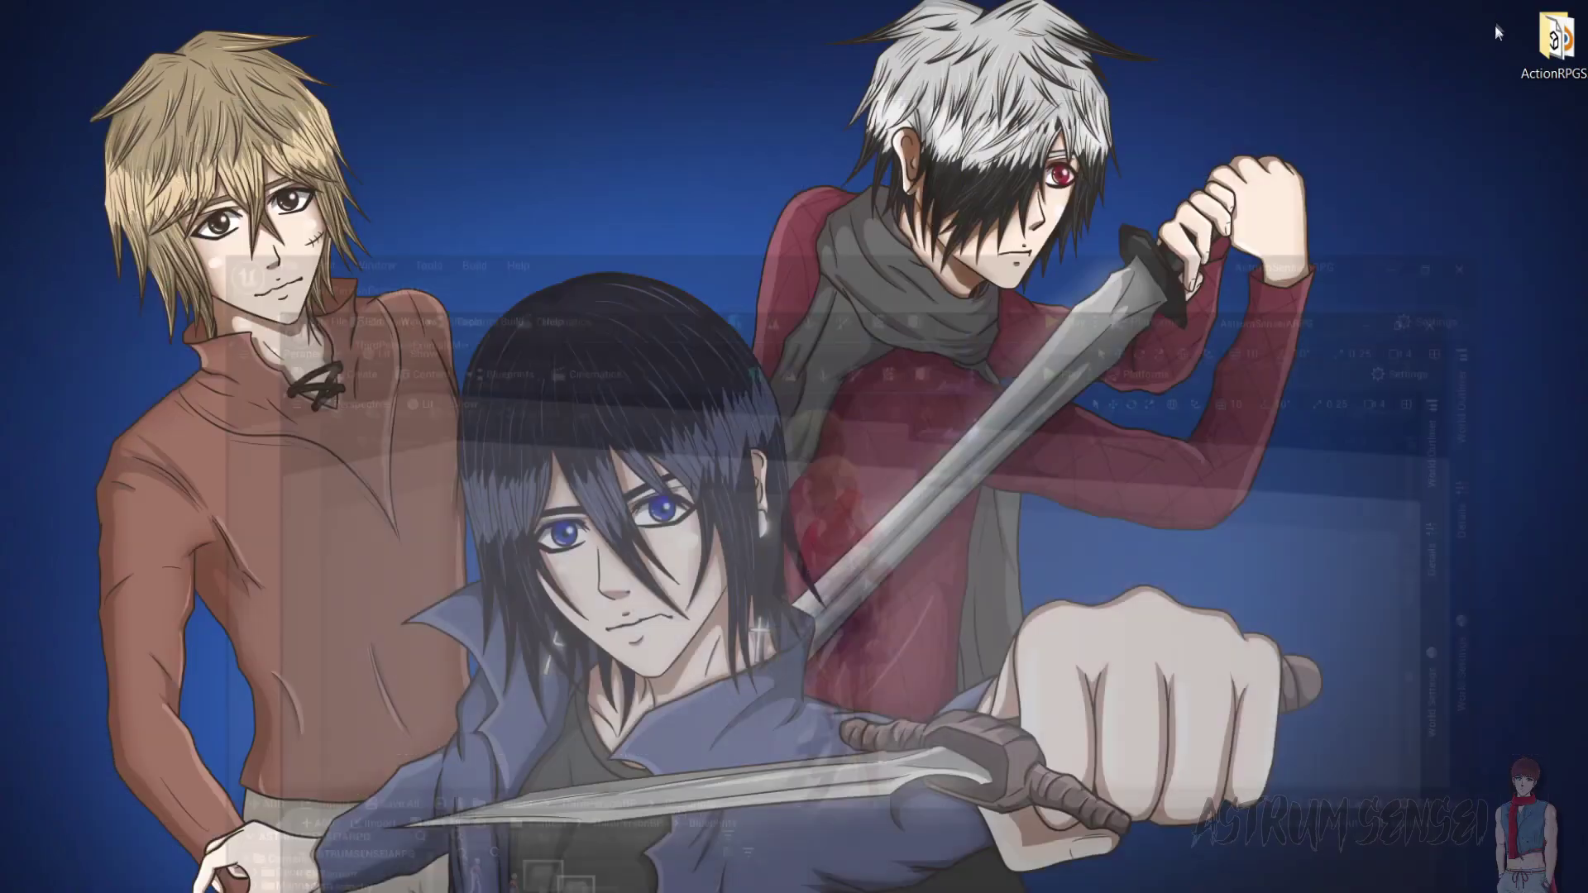
{"action": "double_click", "coordinate": [1539, 26]}
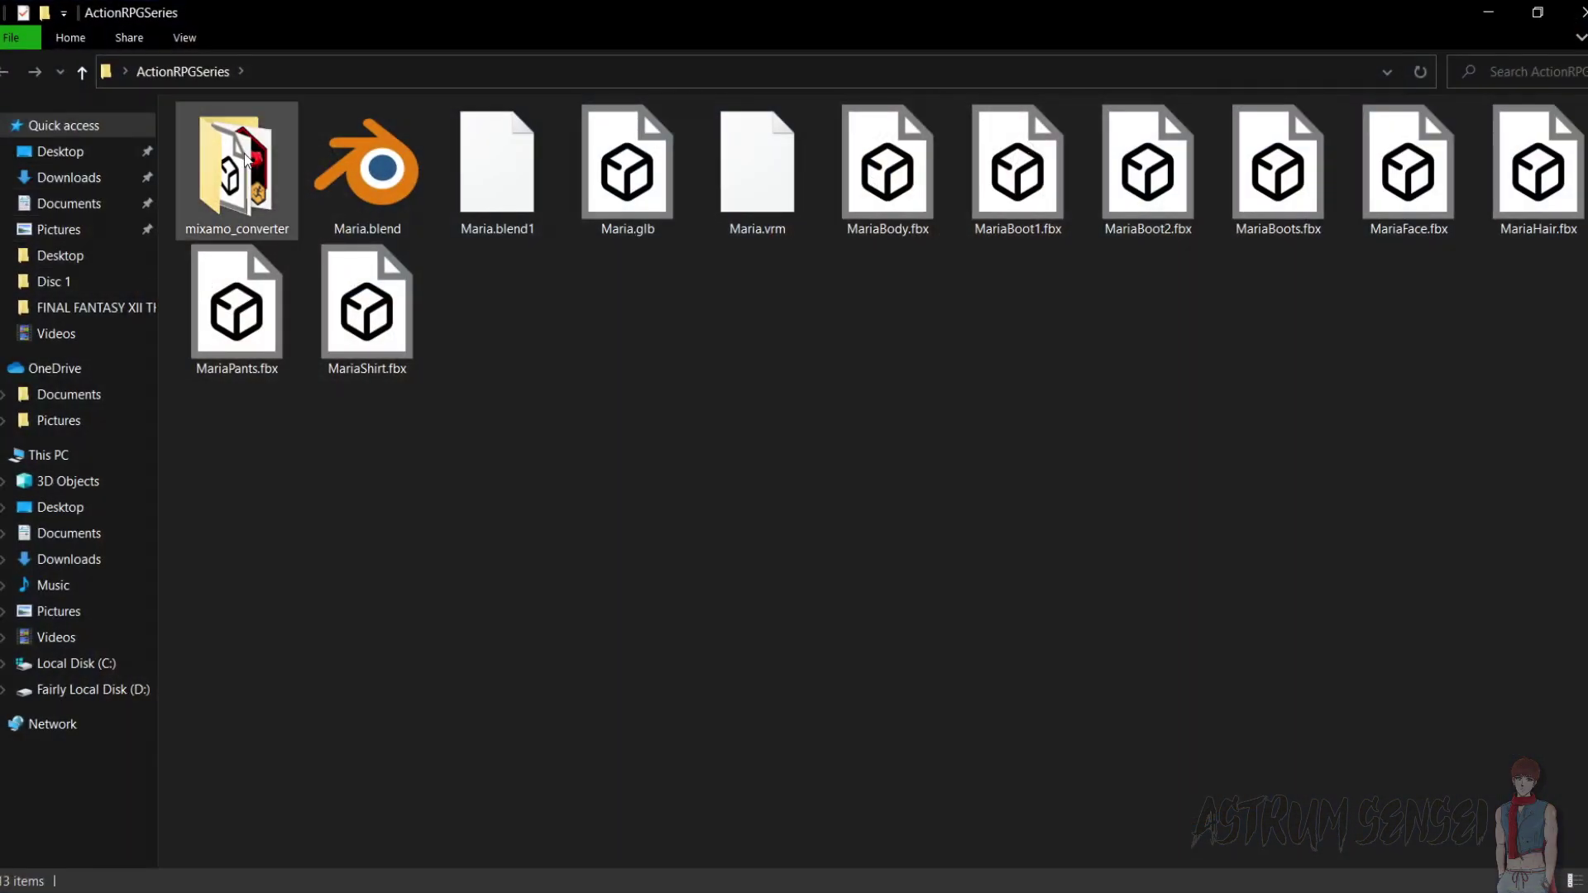
{"action": "double_click", "coordinate": [224, 163]}
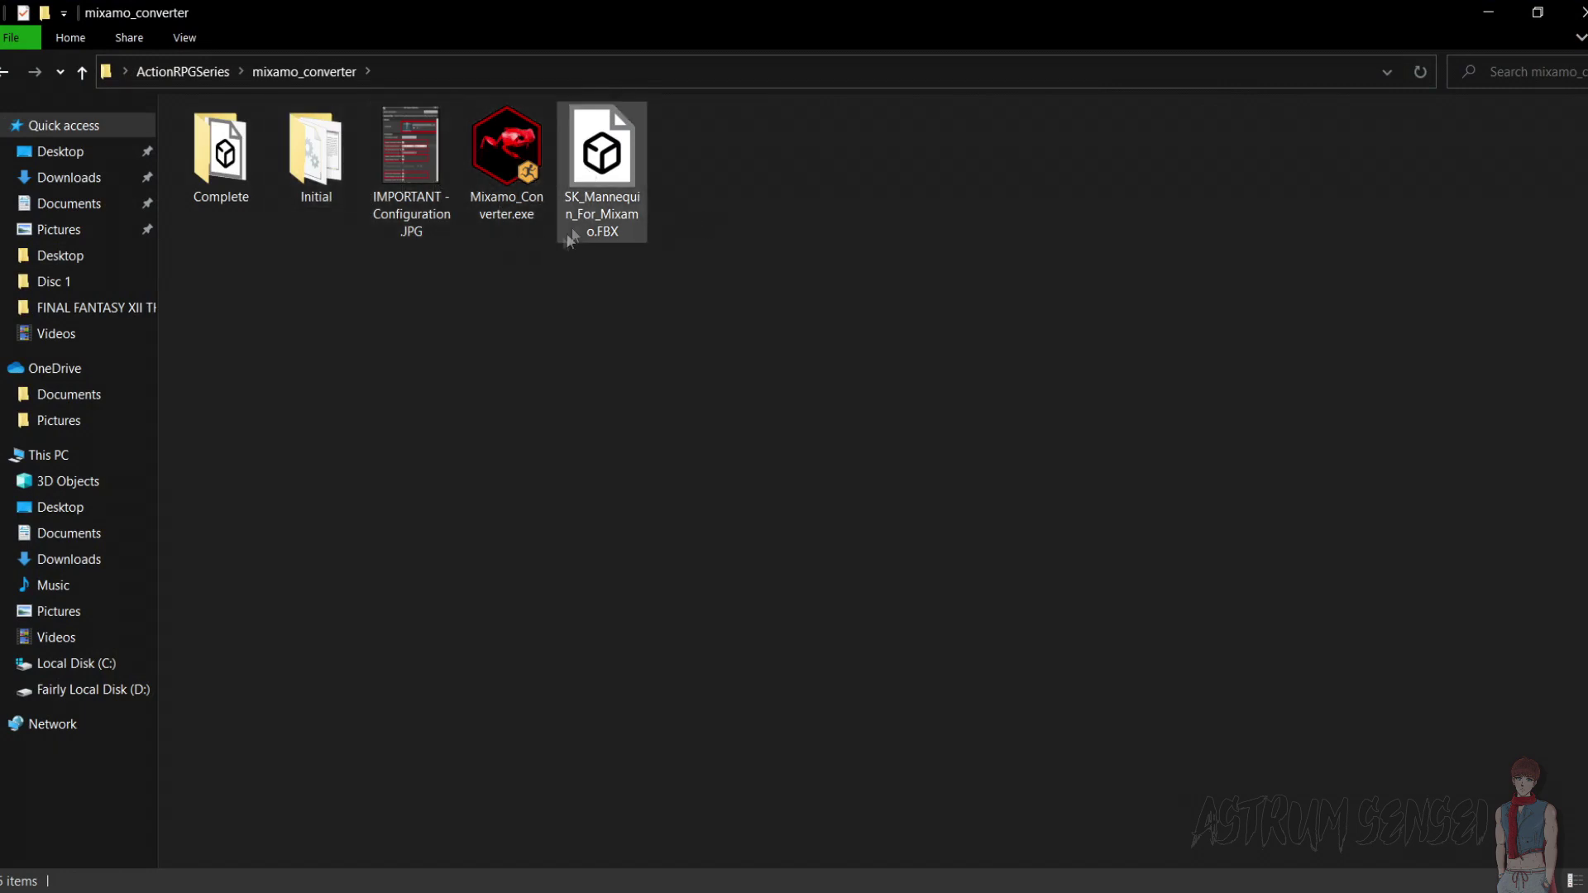
Open Mixamo_Converter.exe to view its window, close it and select the SK_Mannequin_For_Mixamo.FBX file.
{"action": "double_click", "coordinate": [528, 168]}
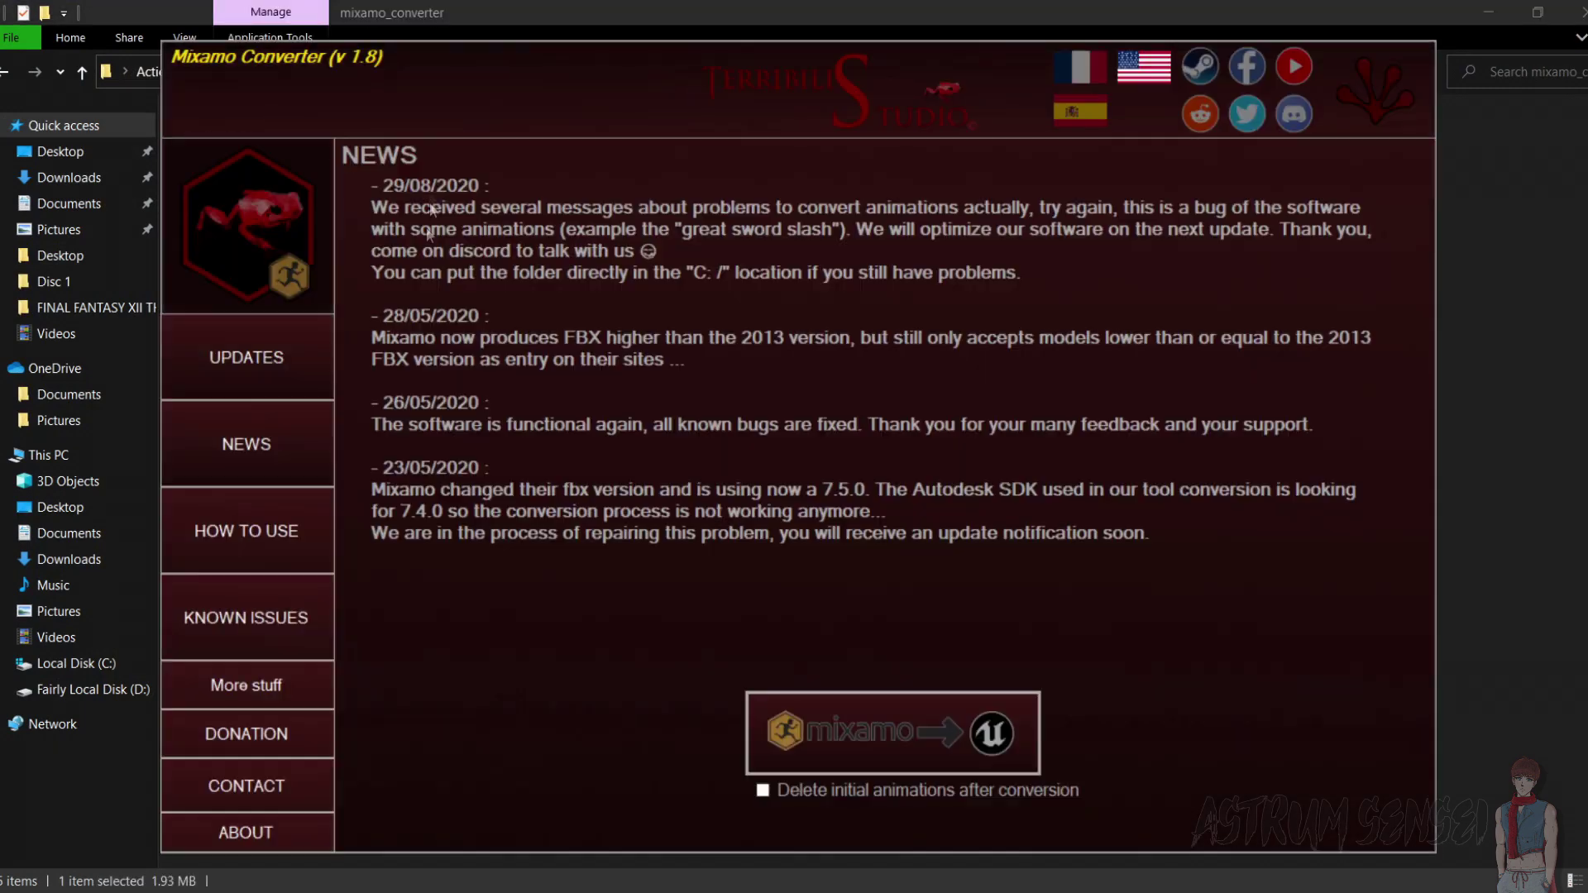
{"action": "left_click", "coordinate": [1440, 368]}
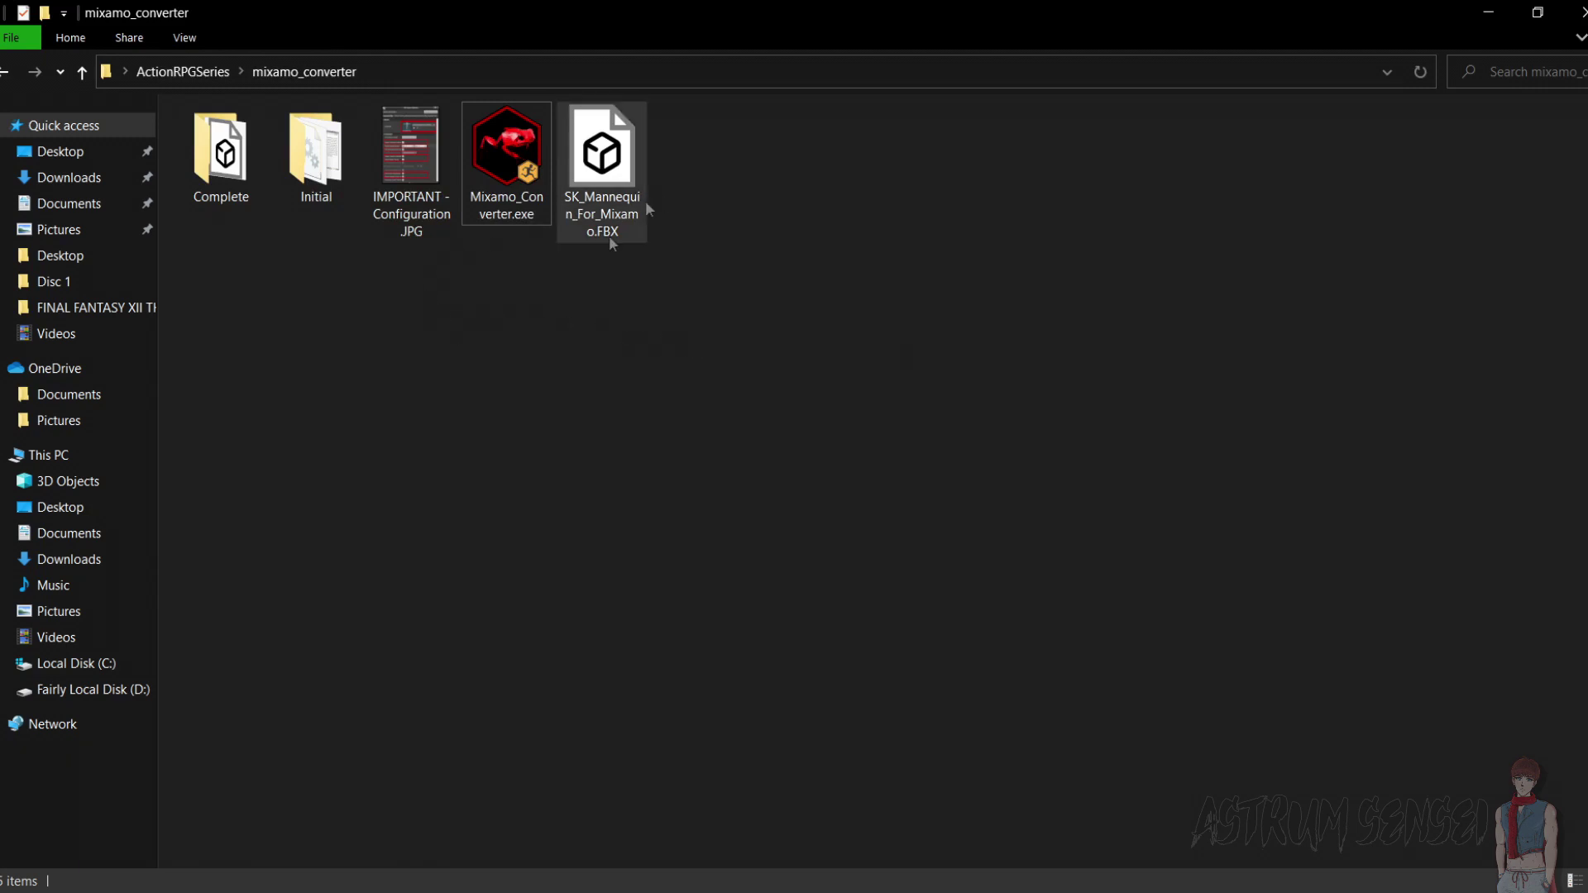
{"action": "left_click", "coordinate": [624, 176]}
{"action": "left_click_drag", "start_coordinate": [650, 180], "coordinate": [609, 165]}
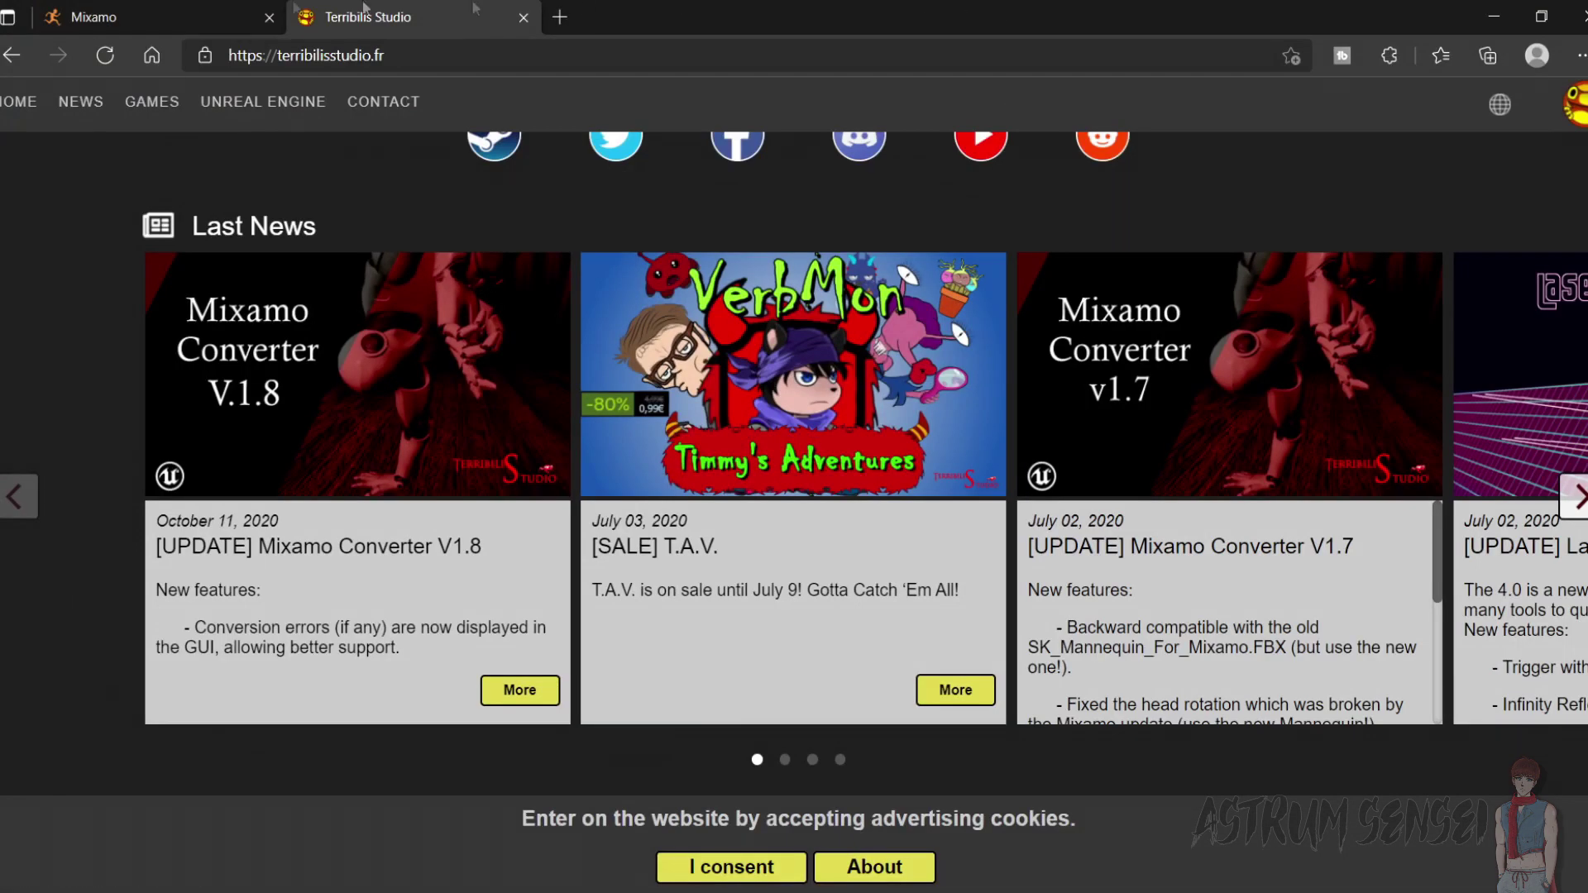
Show the Mixamo site in the browser, return to the mixamo_converter folder and look inside its Initial subfolder.
{"action": "left_click", "coordinate": [166, 17]}
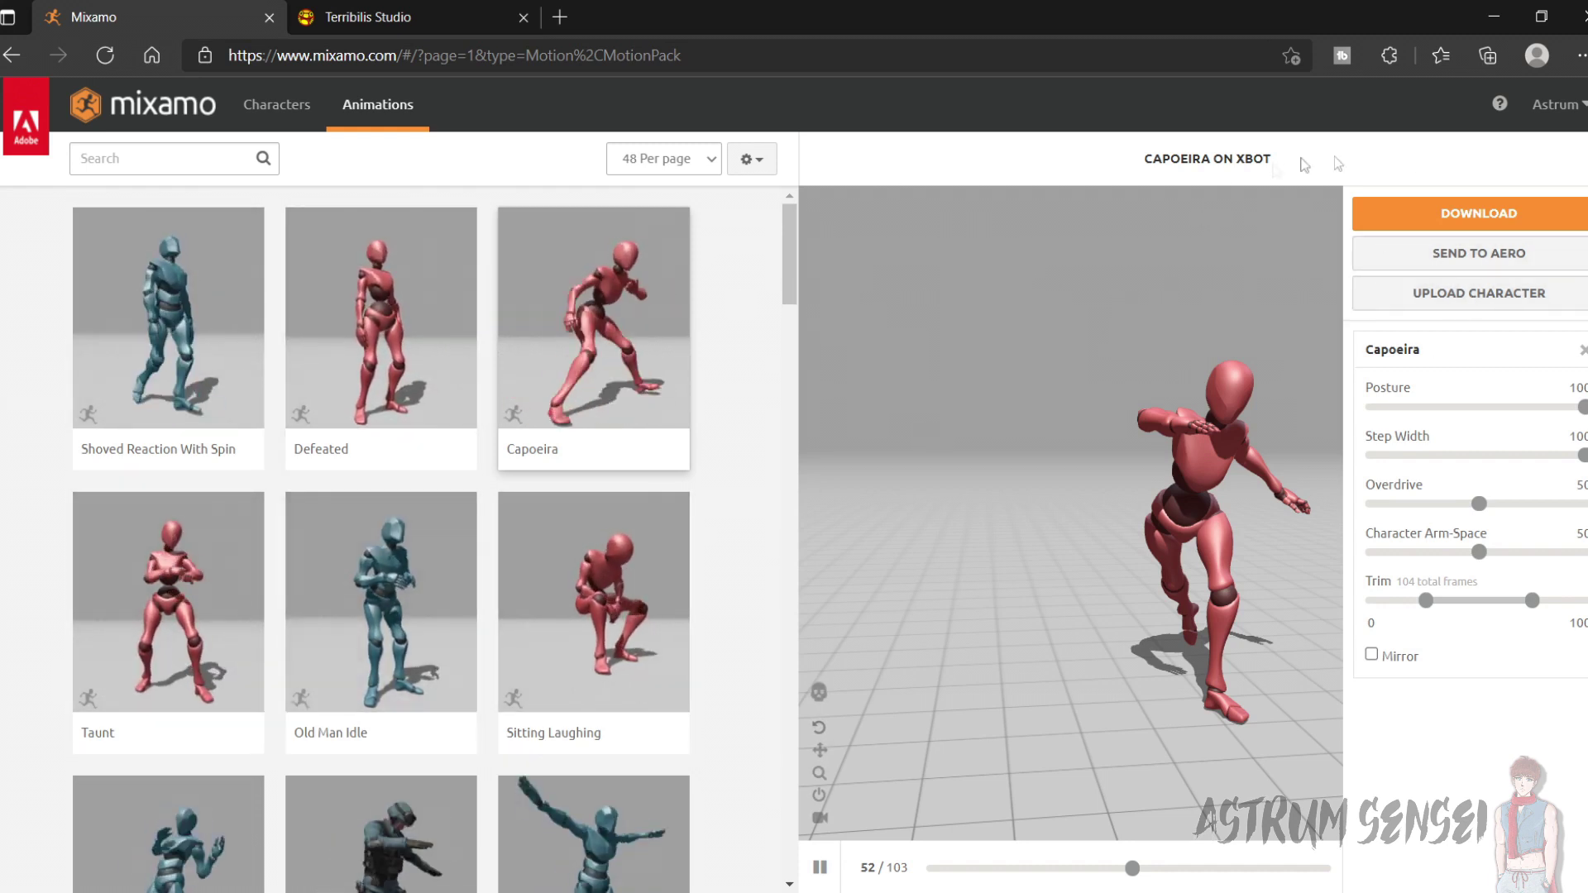
{"action": "left_click", "coordinate": [1488, 14]}
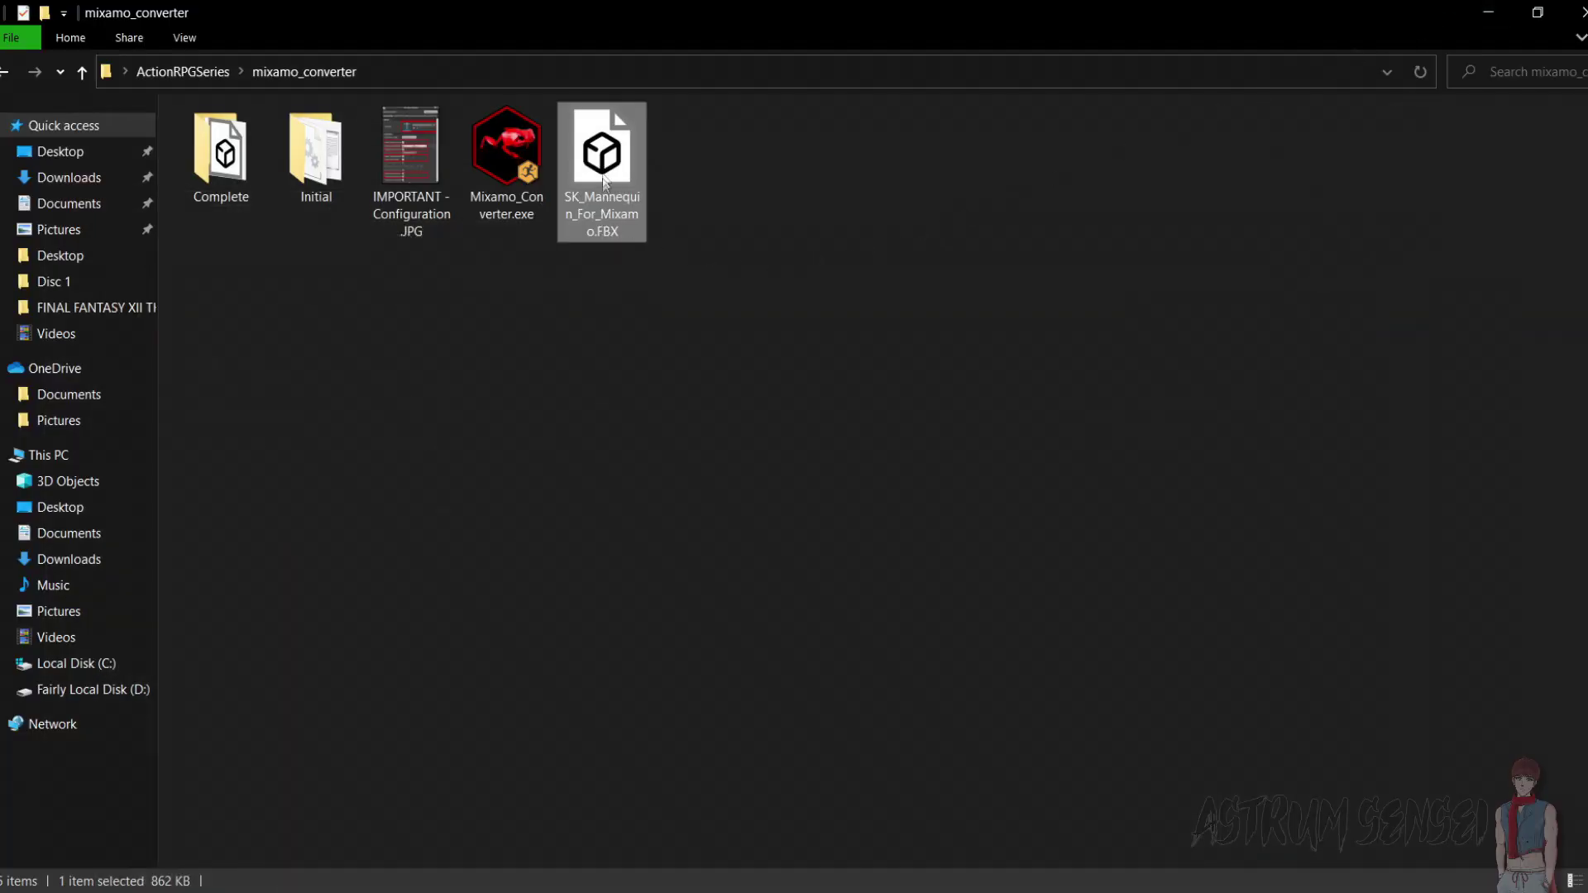
{"action": "double_click", "coordinate": [329, 149]}
{"action": "left_click", "coordinate": [327, 77]}
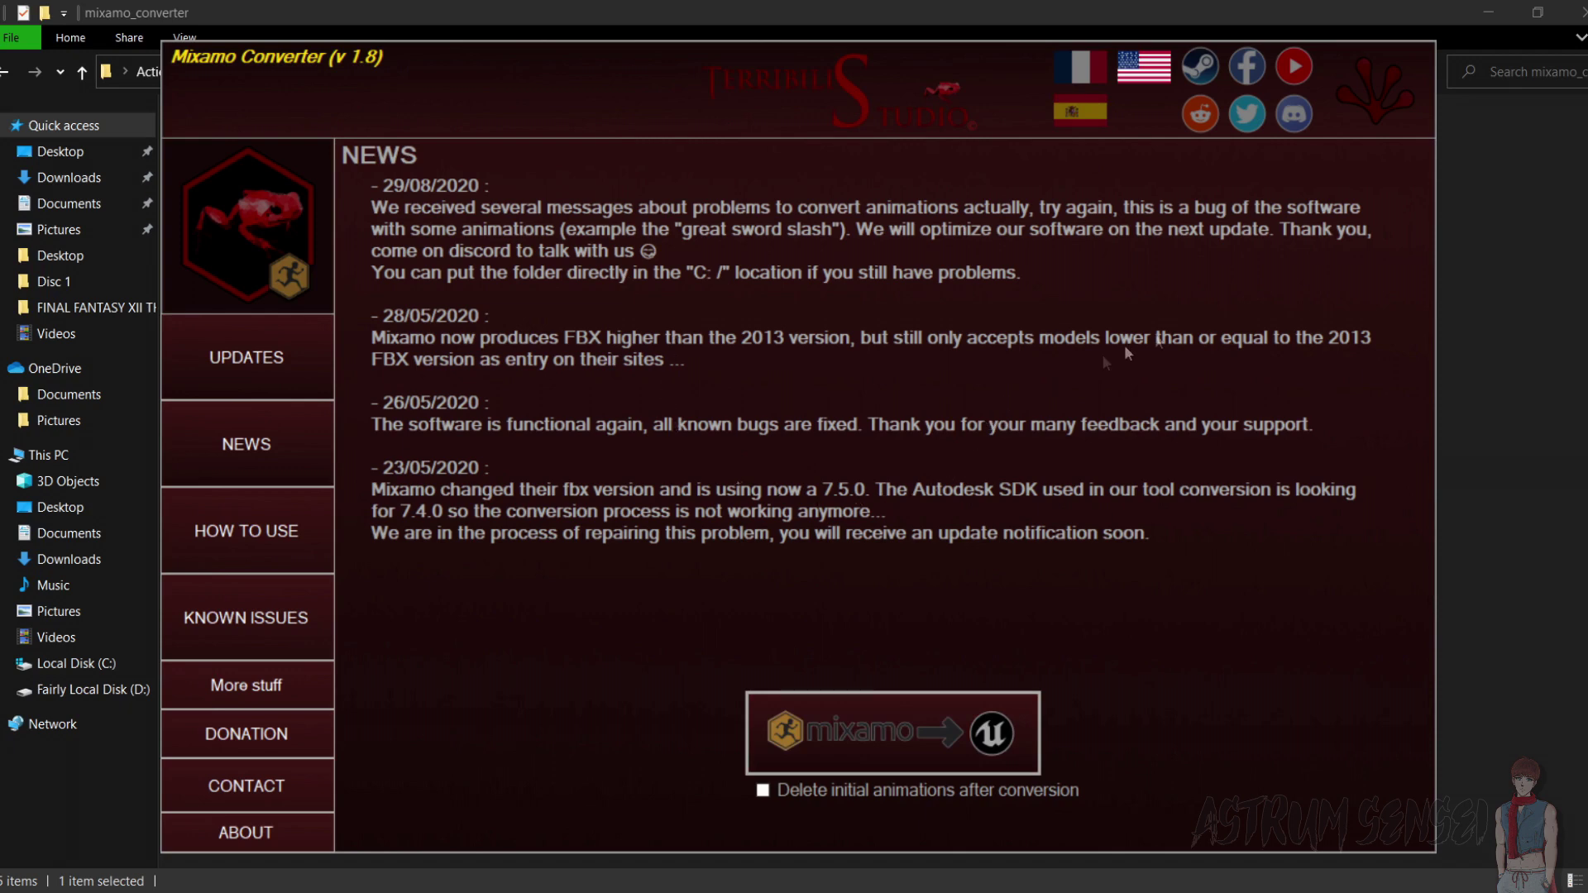
Close the Mixamo Converter and switch back to the Mixamo site to browse its animation library.
{"action": "left_click", "coordinate": [1392, 85]}
{"action": "left_click", "coordinate": [733, 385]}
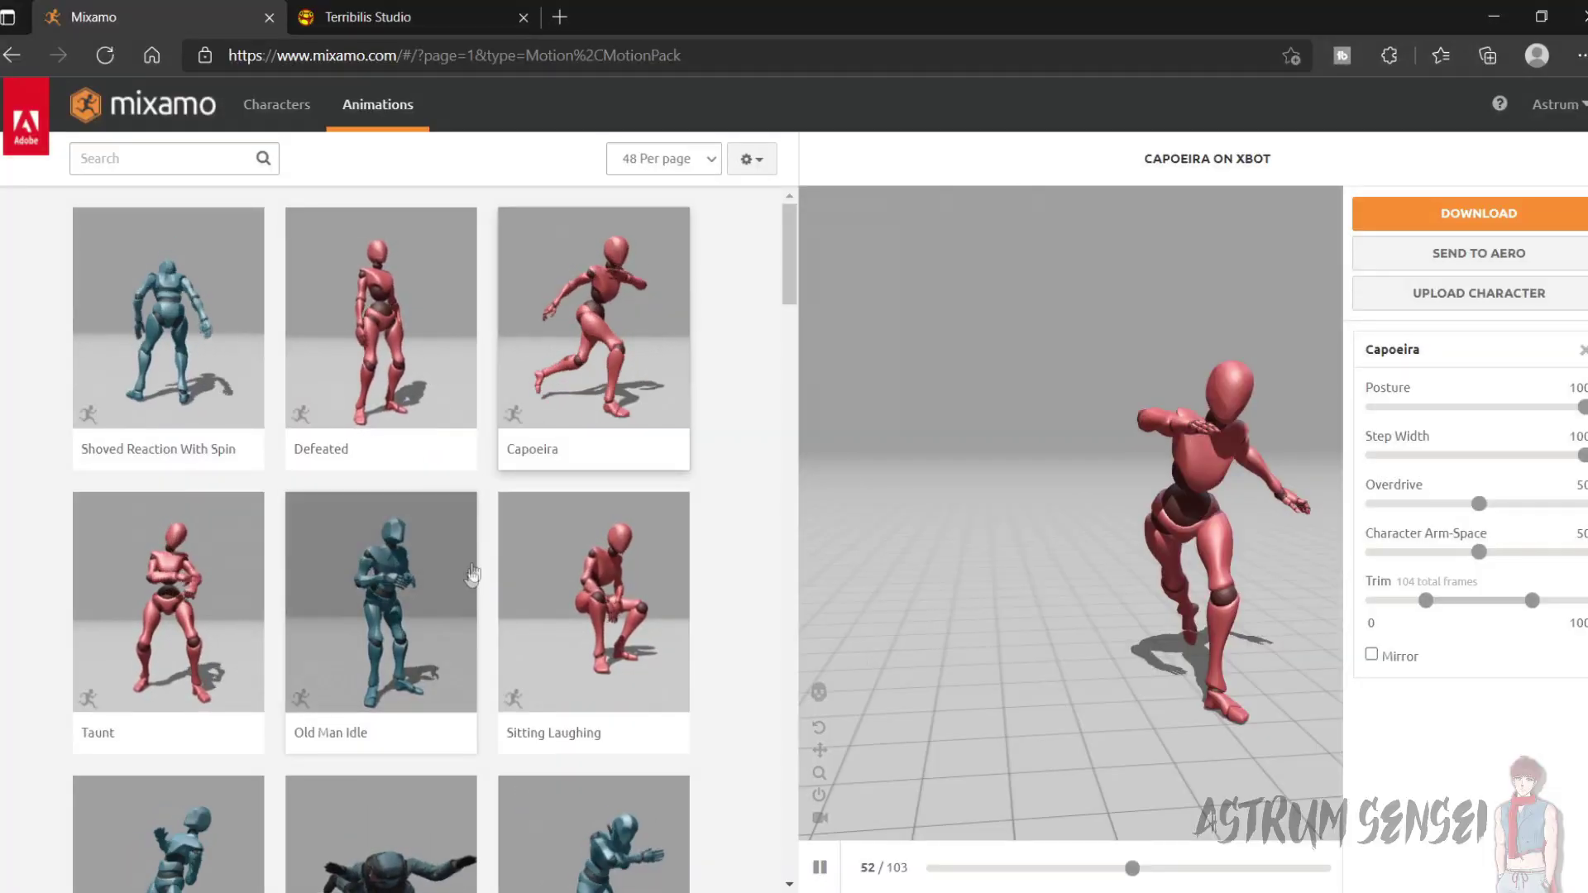
{"action": "scroll", "coordinate": [357, 541], "scroll_direction": "down", "scroll_amount": 5}
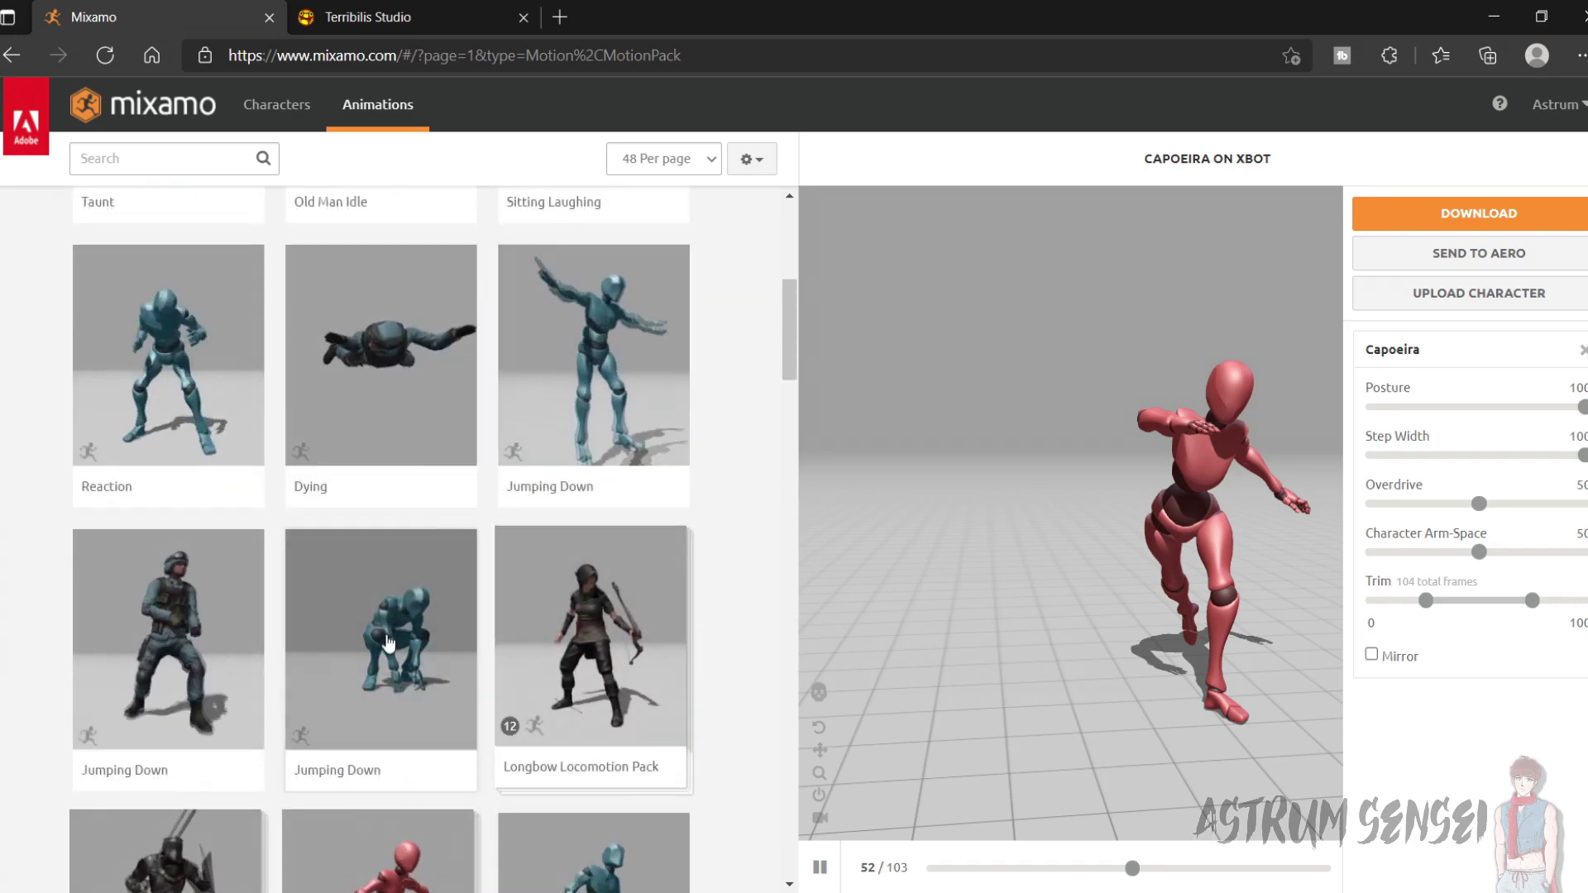
{"action": "scroll", "coordinate": [462, 616], "scroll_direction": "down", "scroll_amount": 5}
{"action": "scroll", "coordinate": [461, 616], "scroll_direction": "down", "scroll_amount": 6}
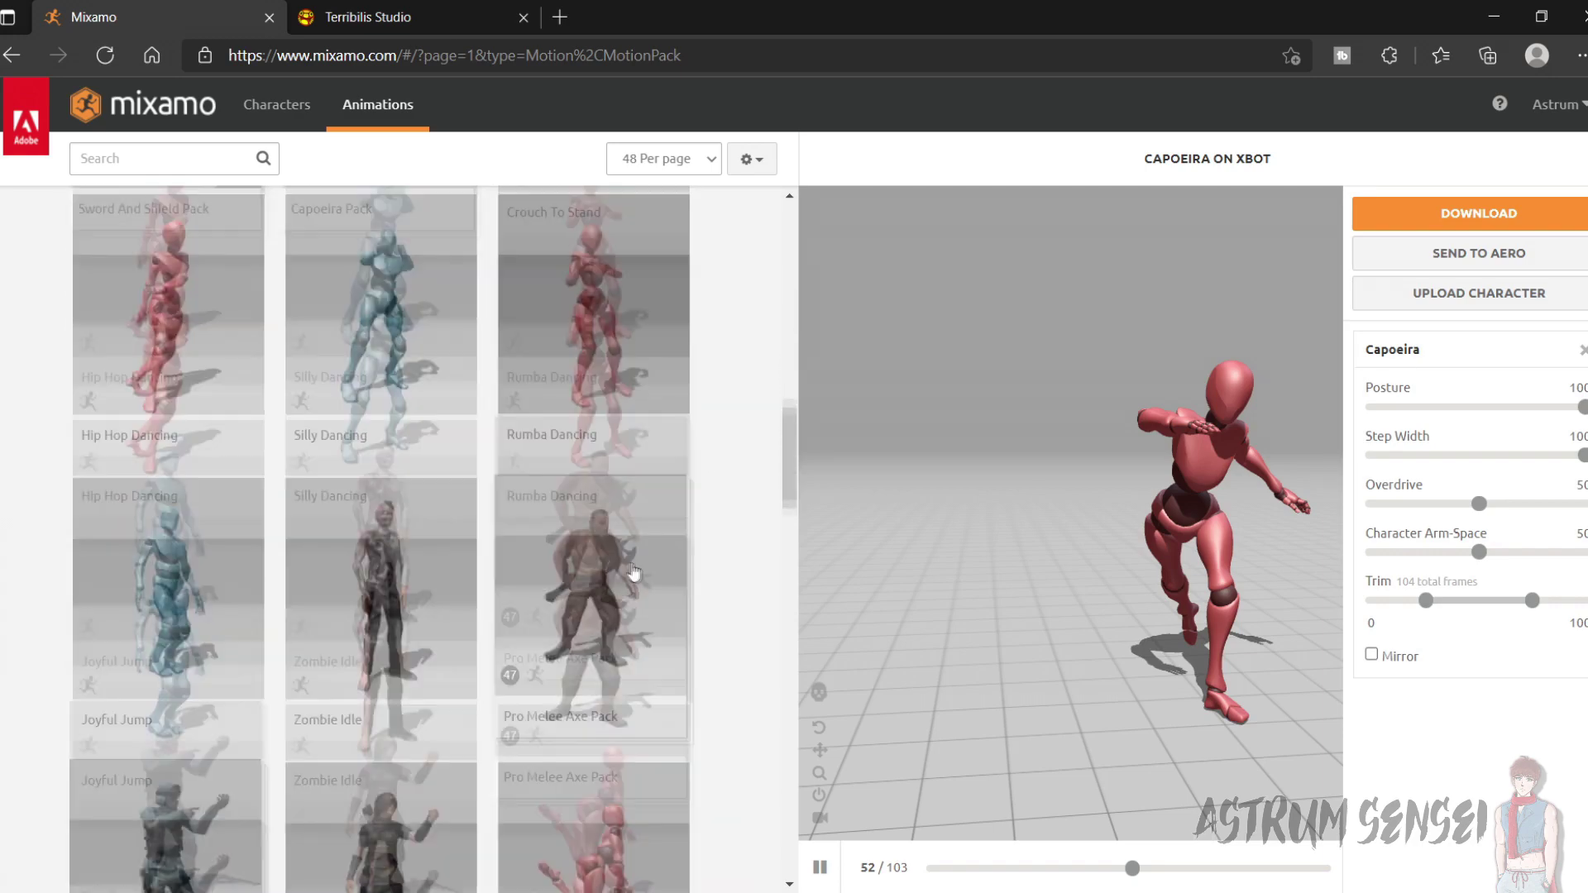
{"action": "scroll", "coordinate": [466, 388], "scroll_direction": "up", "scroll_amount": 5}
Search the Mixamo animations for "walk" and preview Walk In Circle on the XBot, reloading the page in between.
{"action": "left_click", "coordinate": [110, 159]}
{"action": "type", "text": "w"}
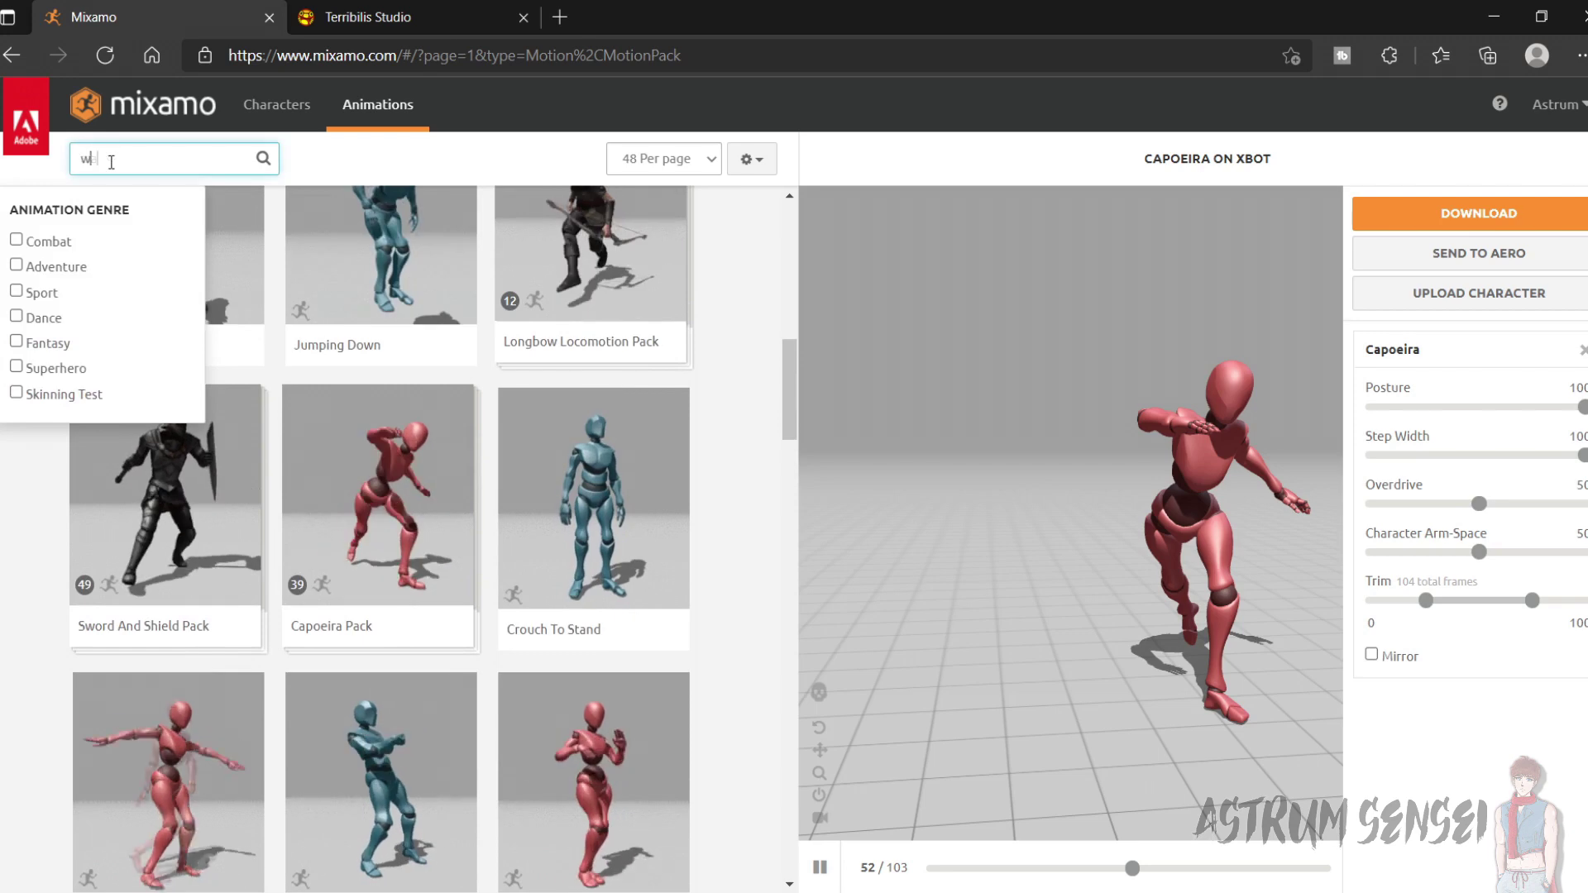
{"action": "type", "text": "alk"}
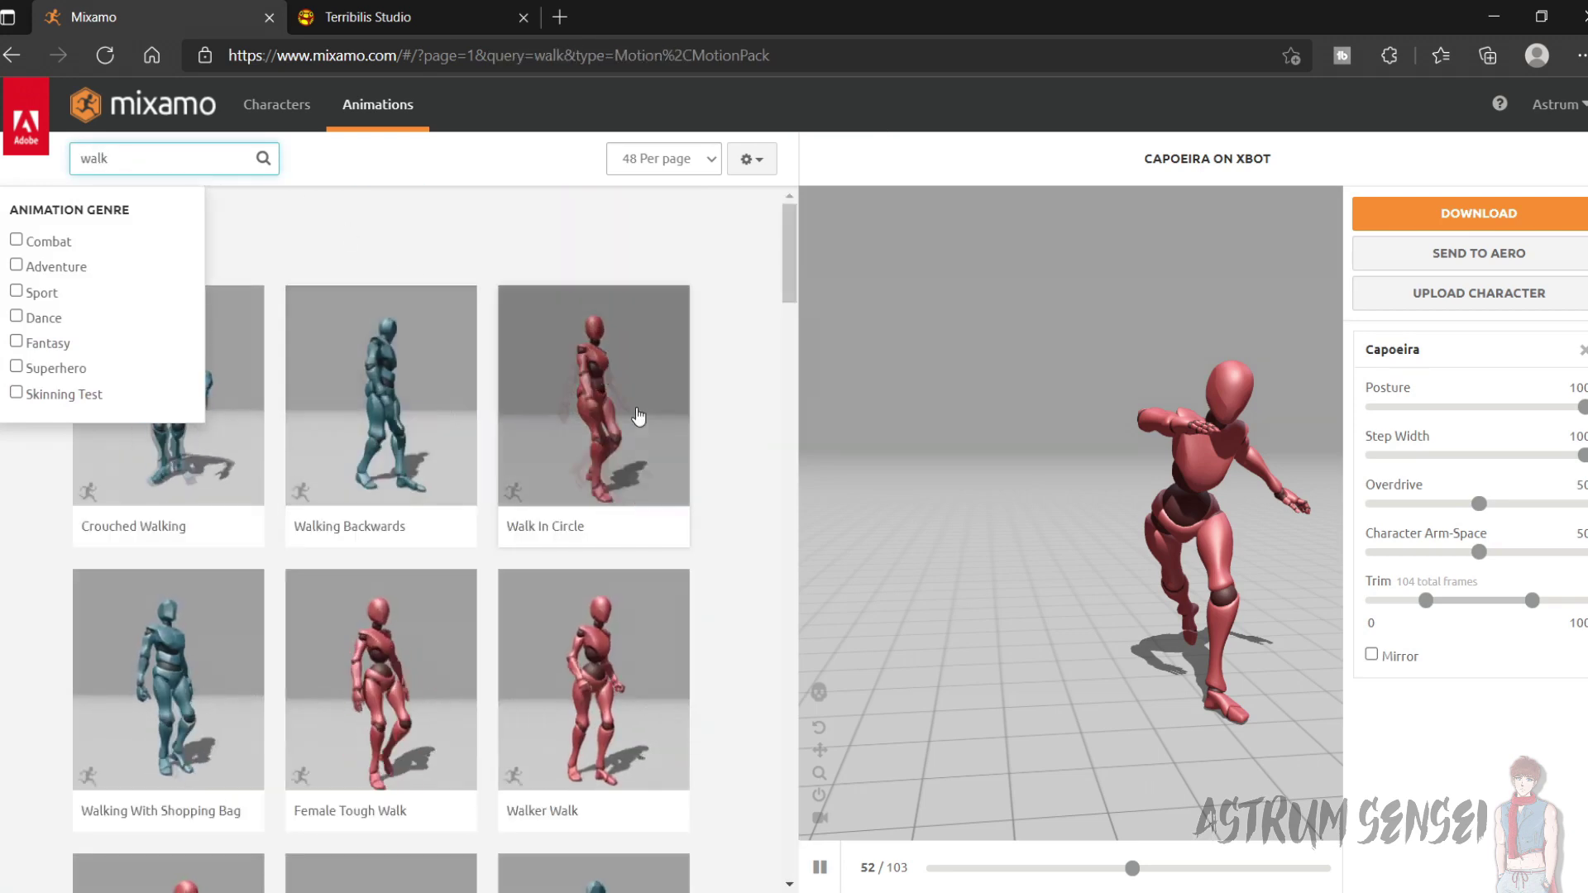
{"action": "left_click", "coordinate": [614, 398]}
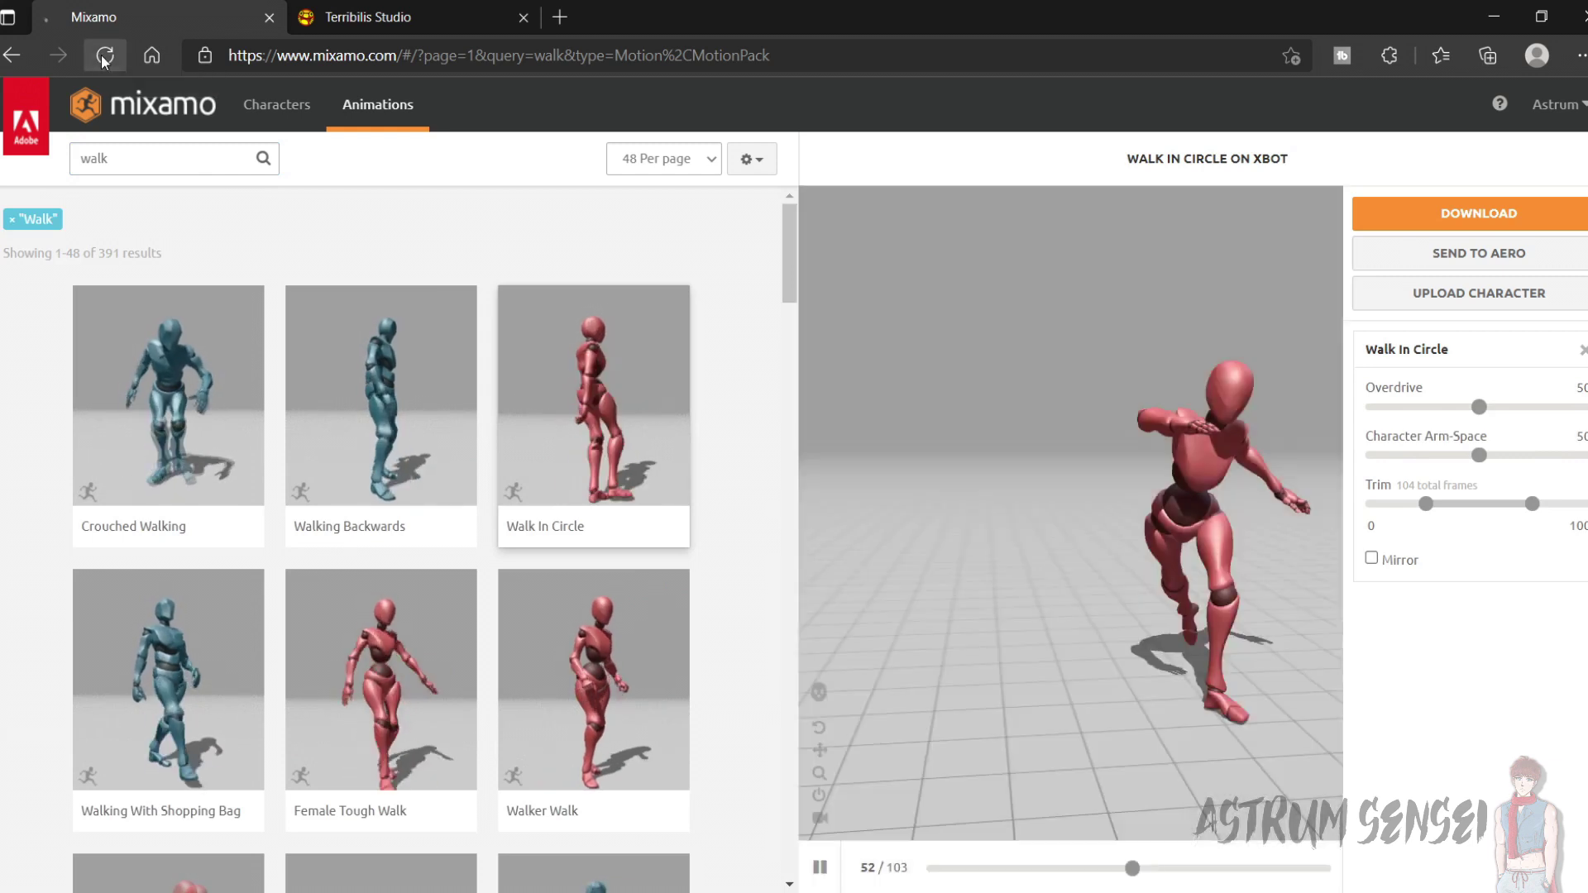
{"action": "left_click", "coordinate": [104, 56]}
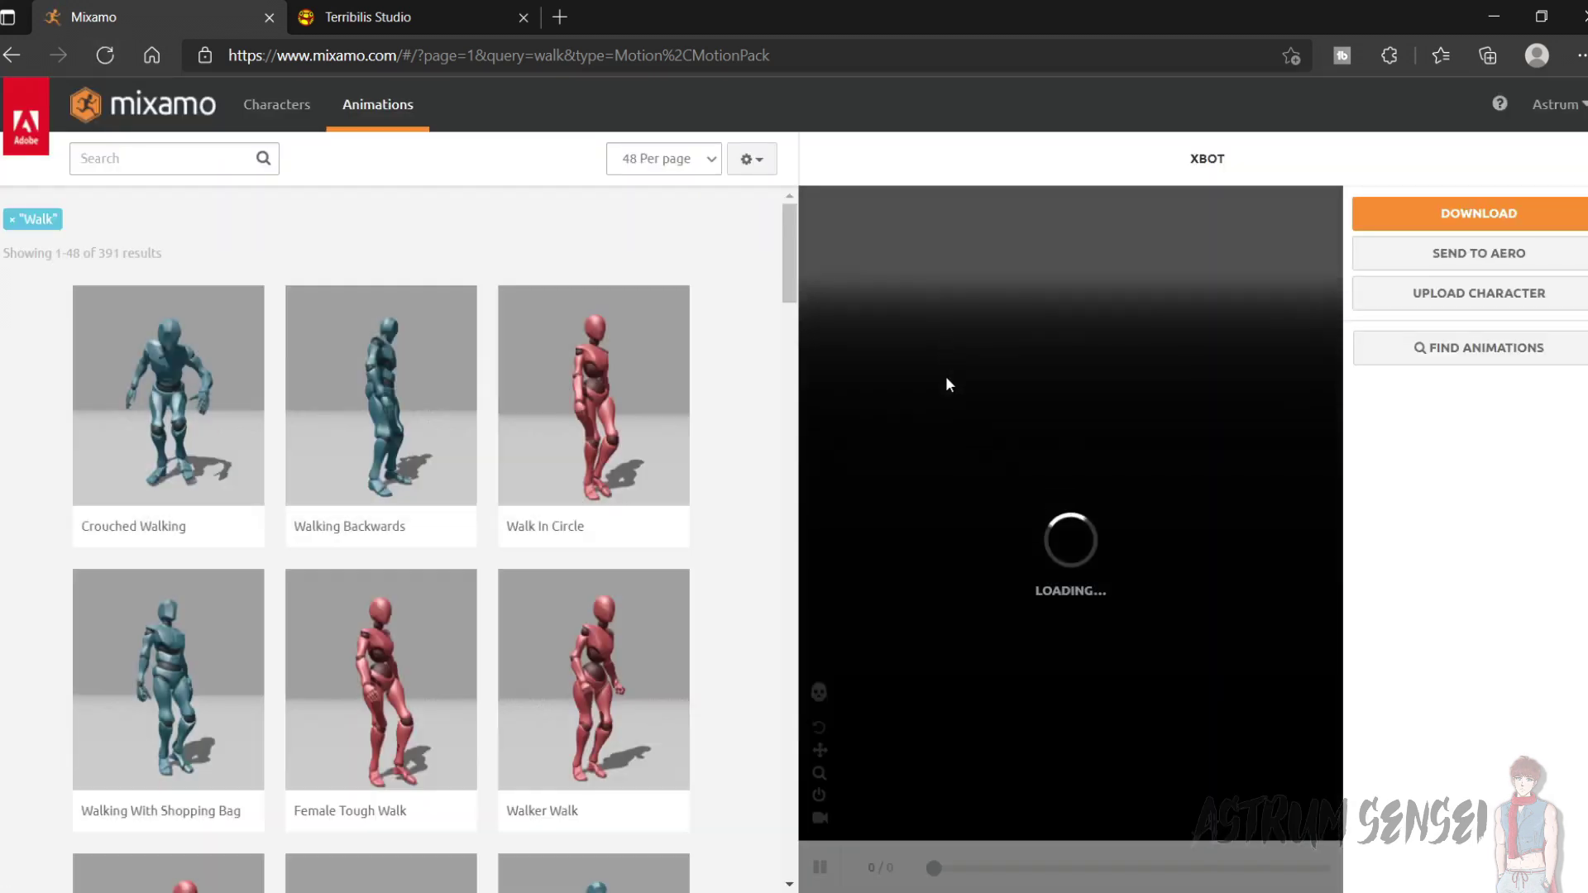
{"action": "left_click", "coordinate": [605, 404]}
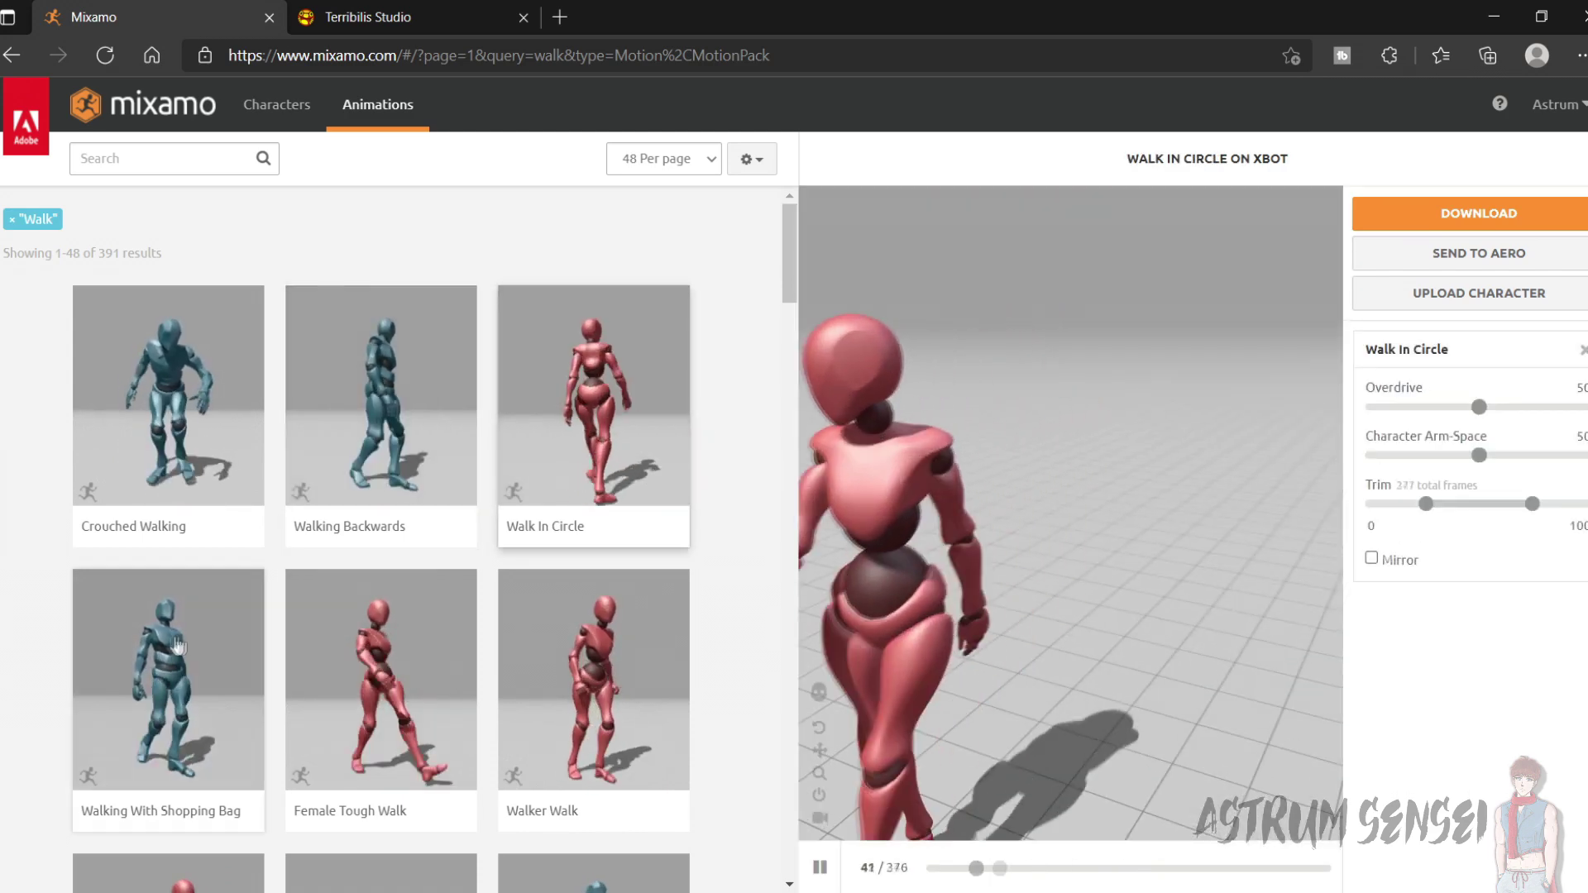
Look through the walk animations and preview Crouched Walking on the XBot.
{"action": "scroll", "coordinate": [347, 595], "scroll_direction": "down", "scroll_amount": 4}
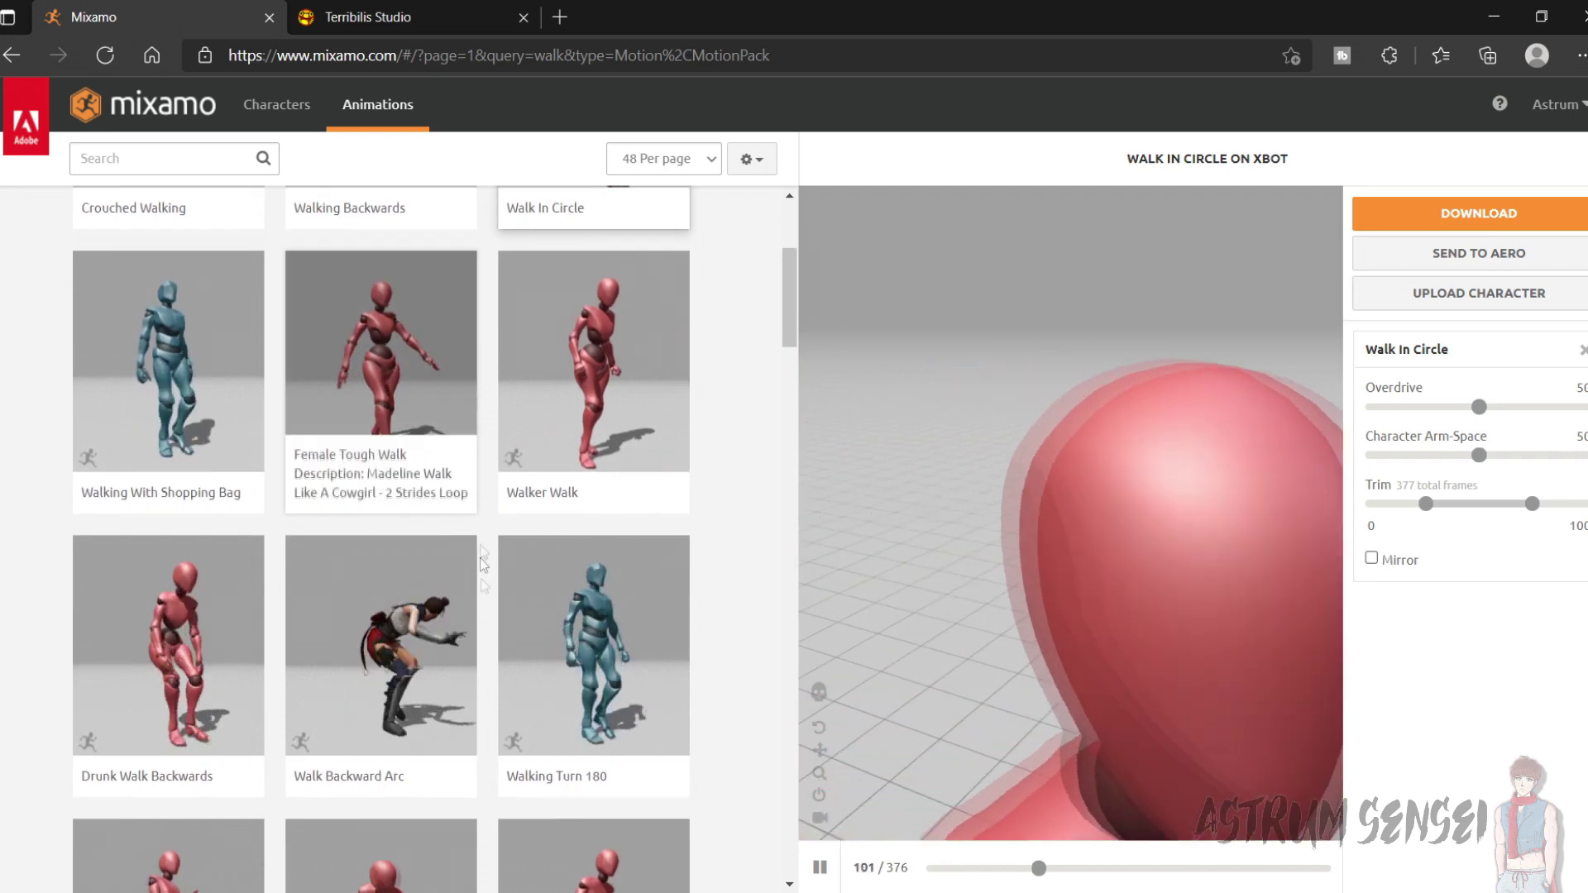
{"action": "scroll", "coordinate": [282, 532], "scroll_direction": "up", "scroll_amount": 1}
{"action": "scroll", "coordinate": [281, 532], "scroll_direction": "up", "scroll_amount": 3}
{"action": "left_click", "coordinate": [168, 397]}
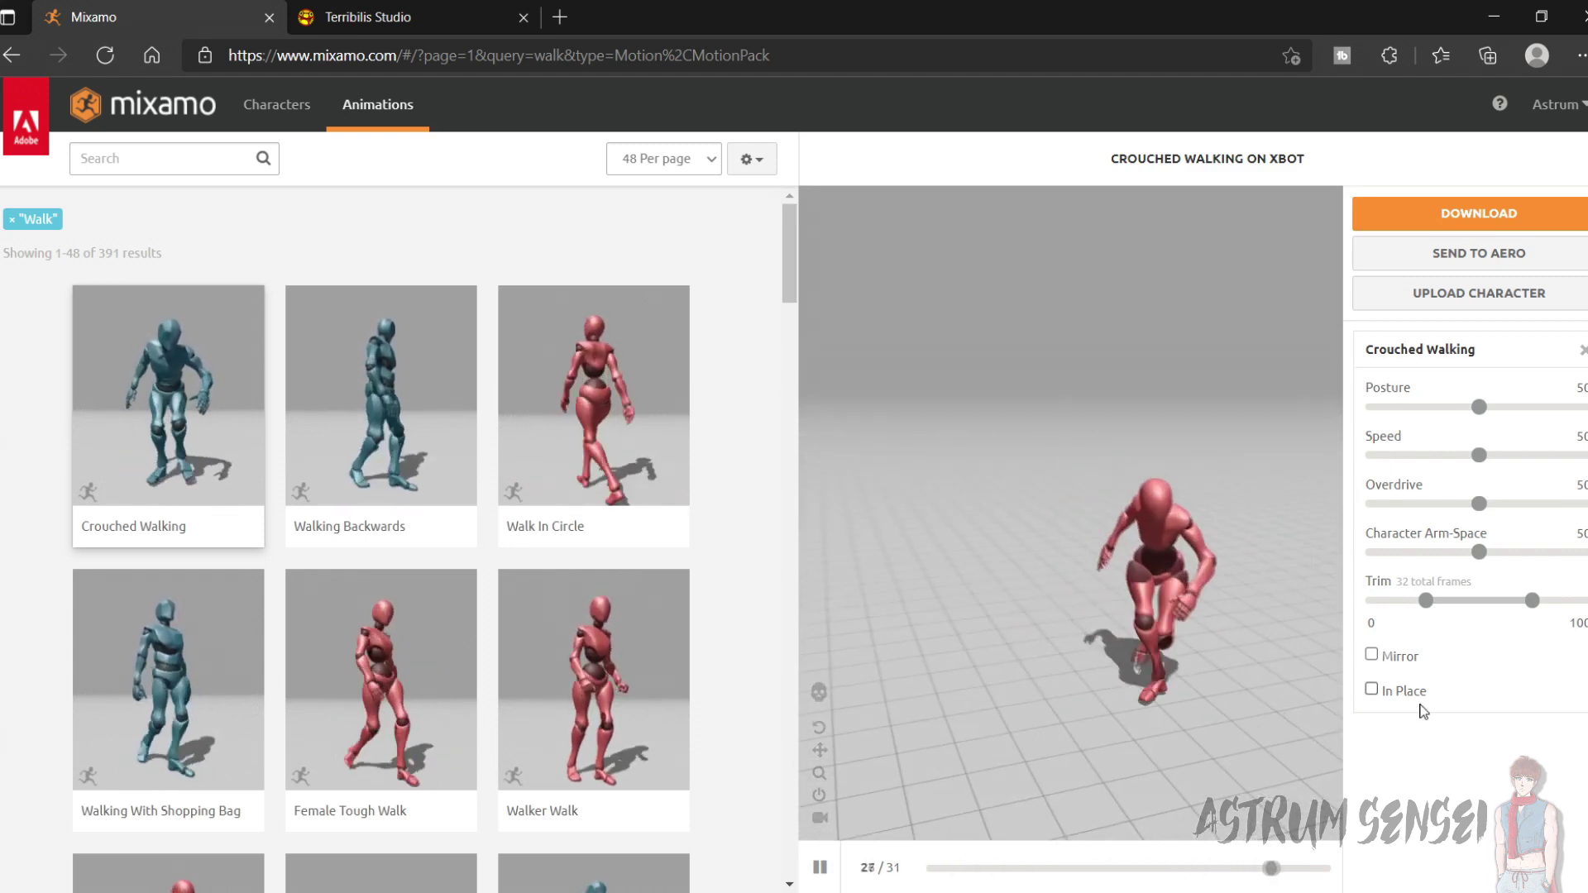
Preview Crouched Walking with In Place enabled from another angle, and disable In Place again.
{"action": "left_click", "coordinate": [1372, 689]}
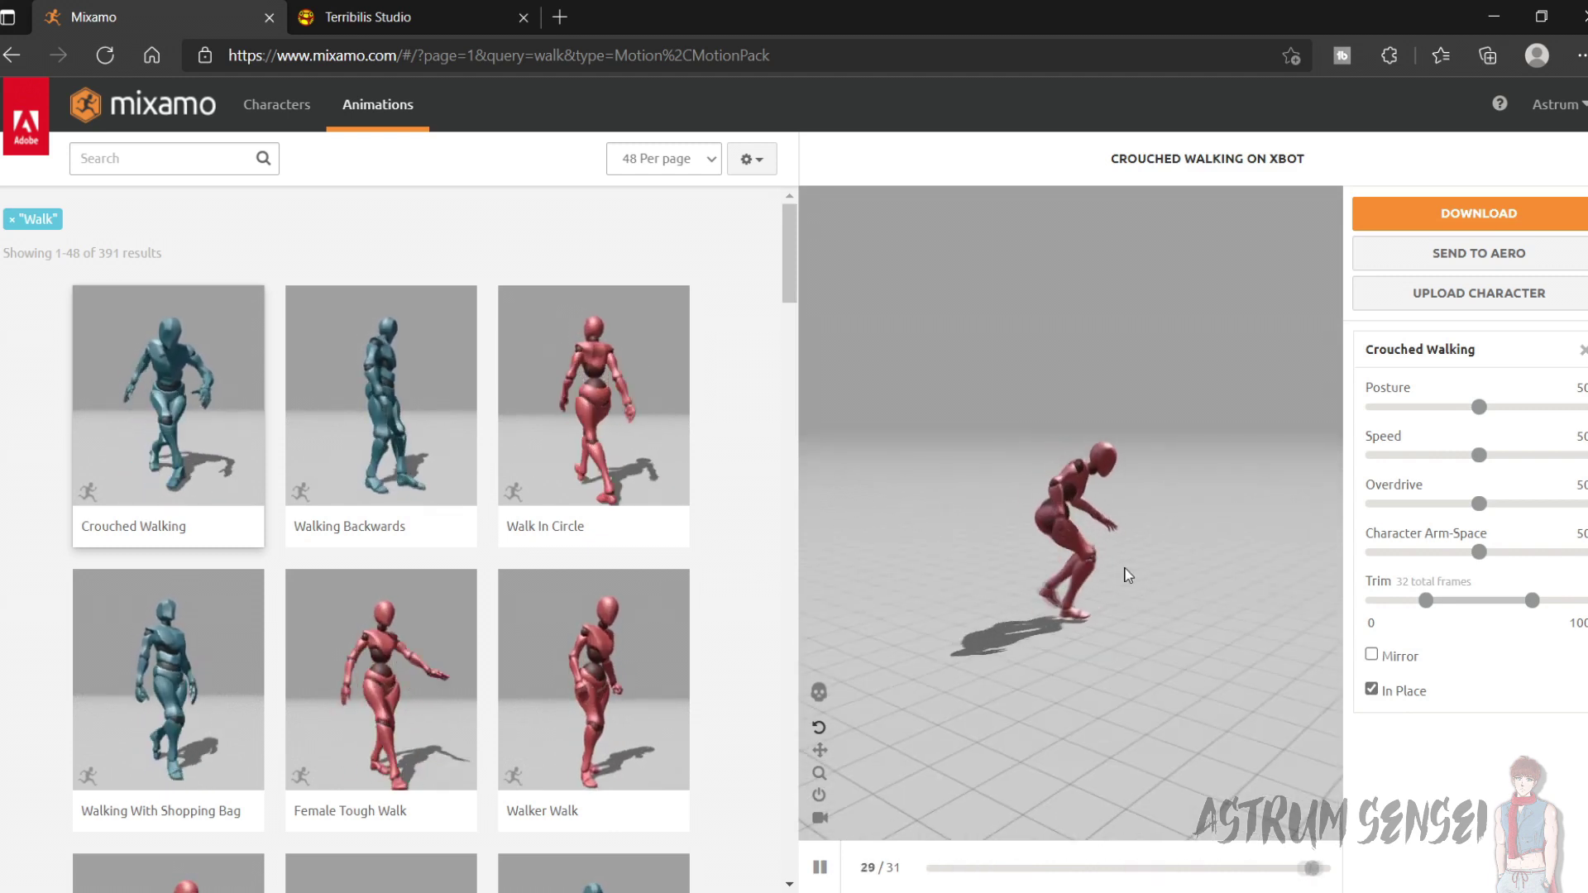
{"action": "left_click_drag", "start_coordinate": [1128, 574], "coordinate": [1030, 597]}
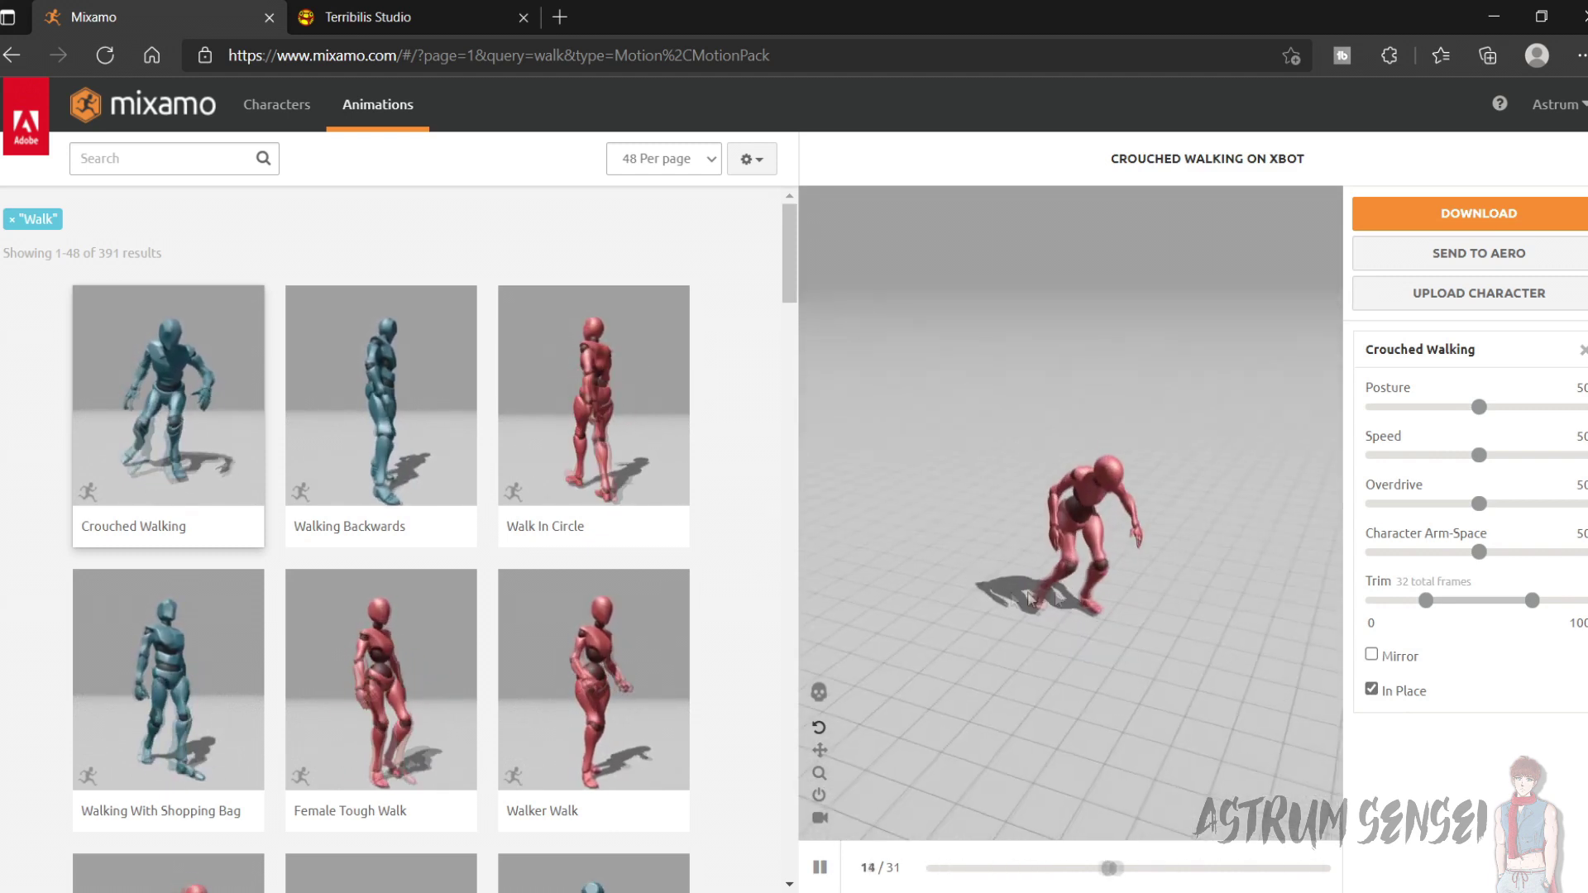
{"action": "left_click", "coordinate": [1372, 689]}
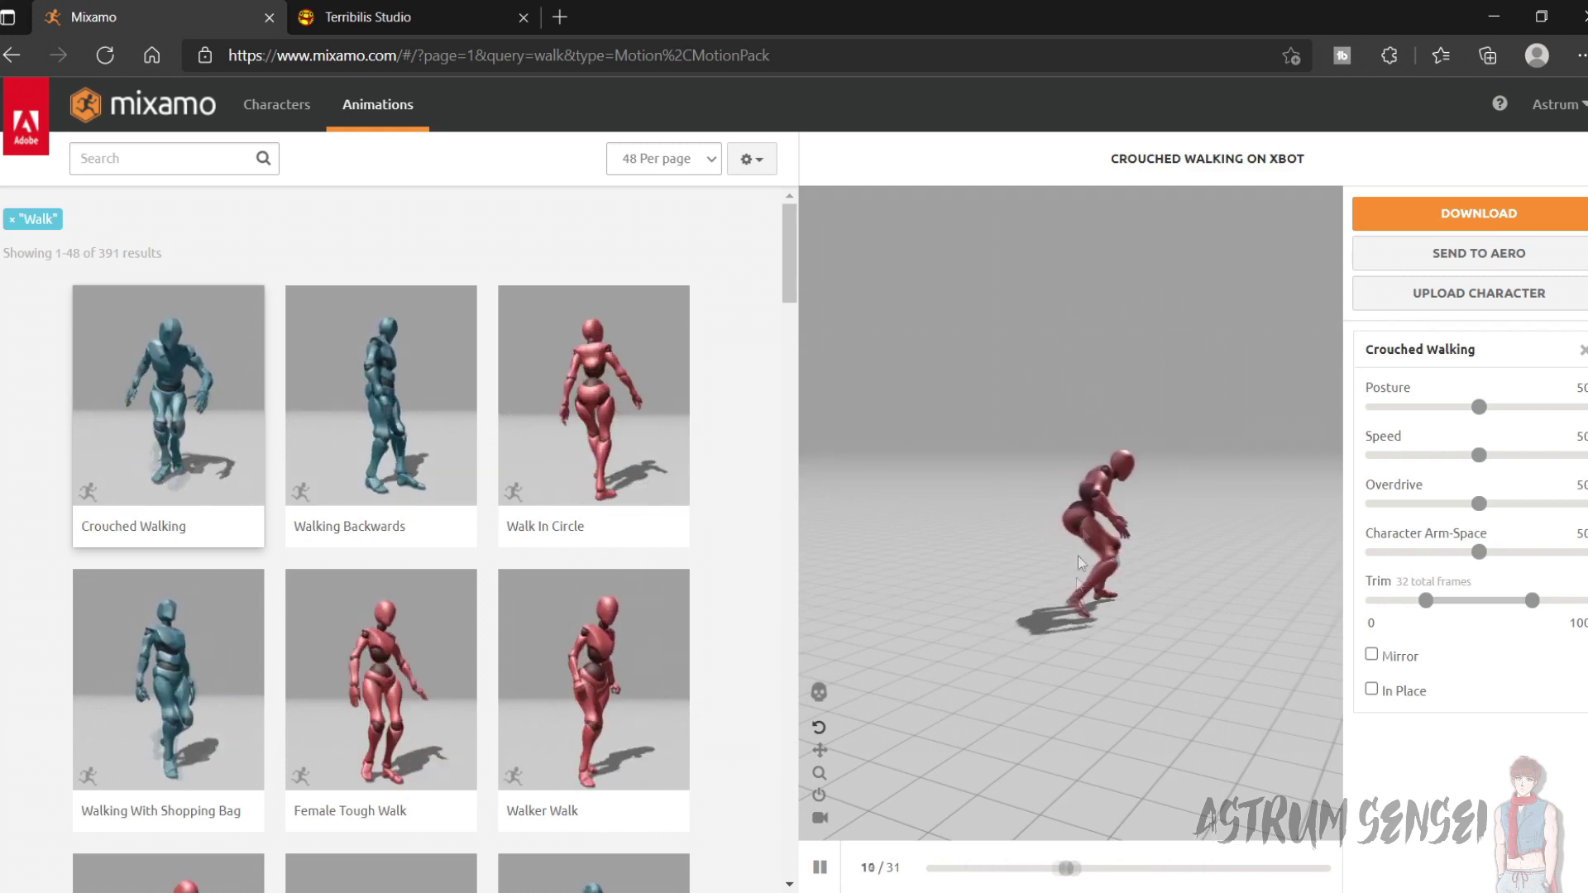
Demonstrate the Crouched Walking download settings with Skin set to Without Skin and Keyframe Reduction to uniform, and cancel the download.
{"action": "left_click", "coordinate": [1481, 213]}
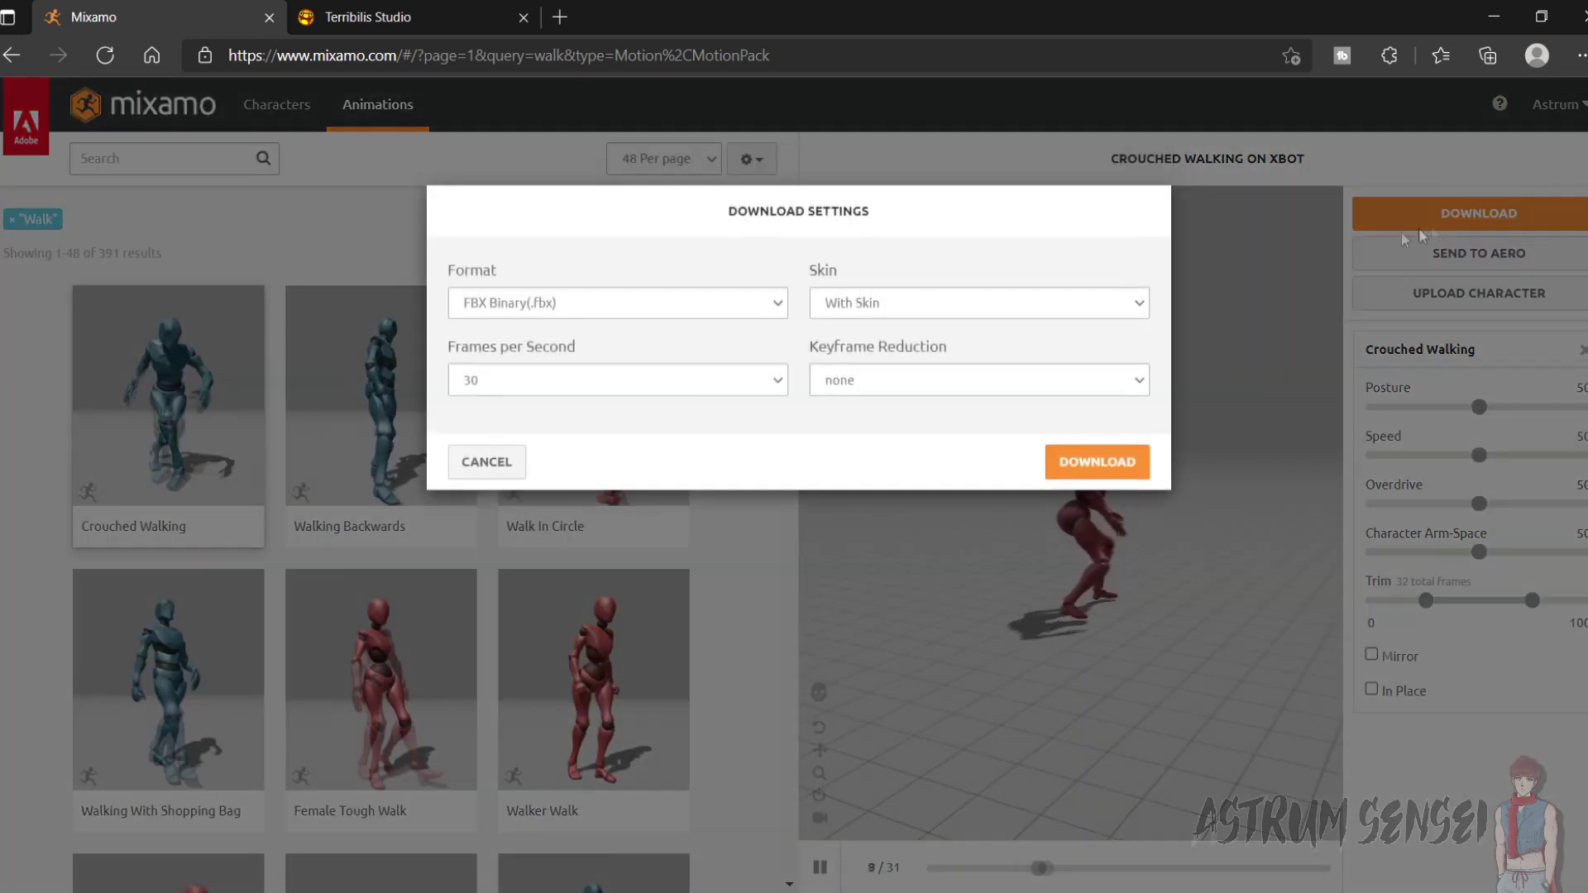
{"action": "left_click", "coordinate": [860, 313]}
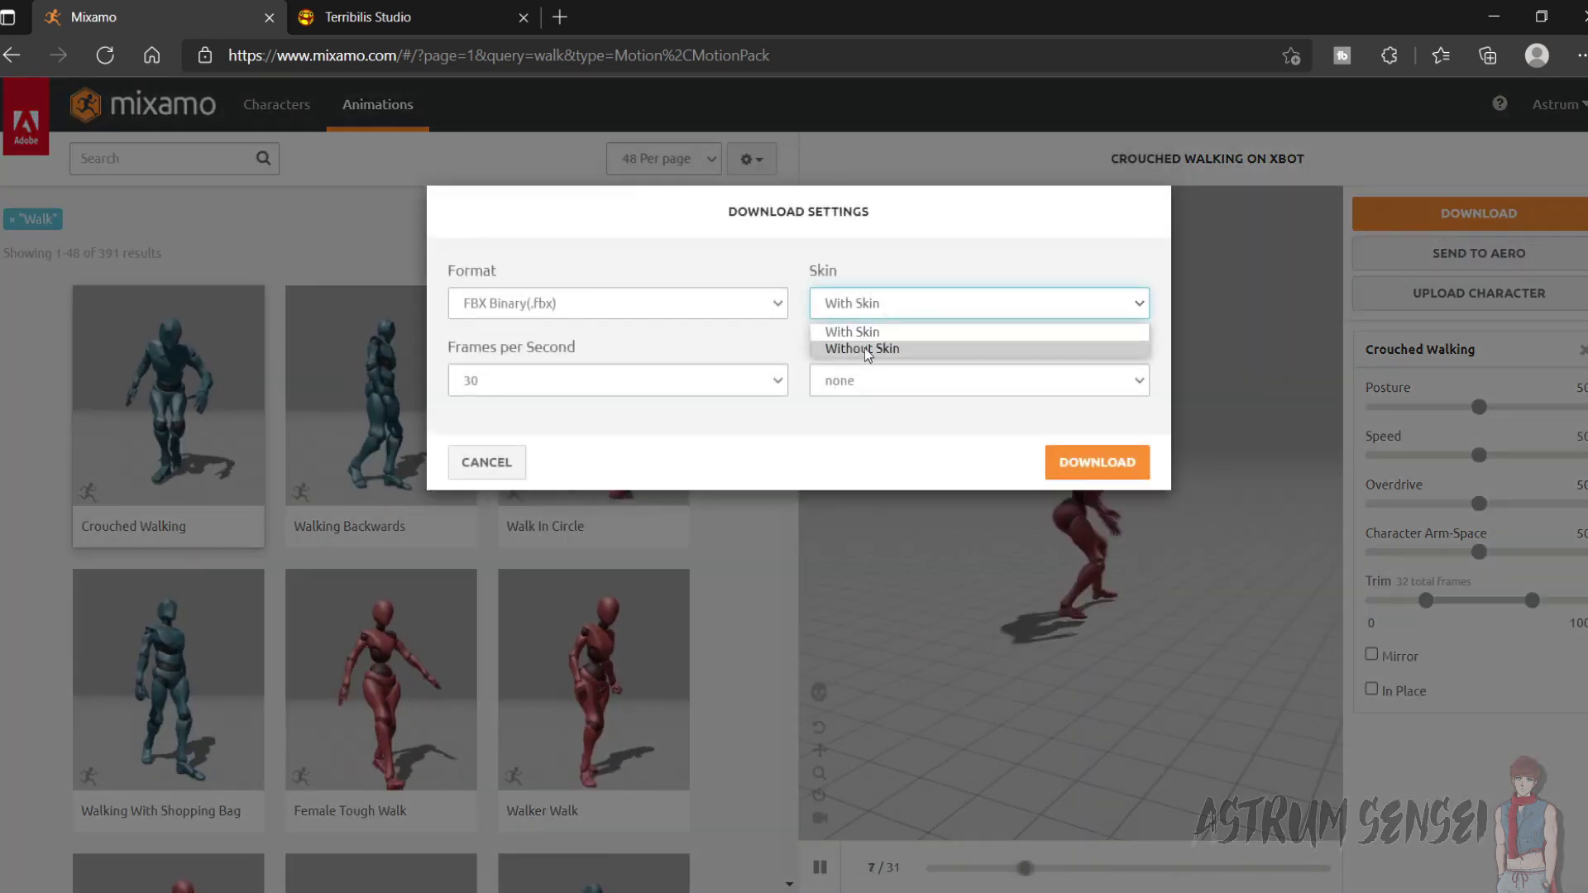
{"action": "left_click", "coordinate": [867, 350]}
{"action": "left_click", "coordinate": [855, 380]}
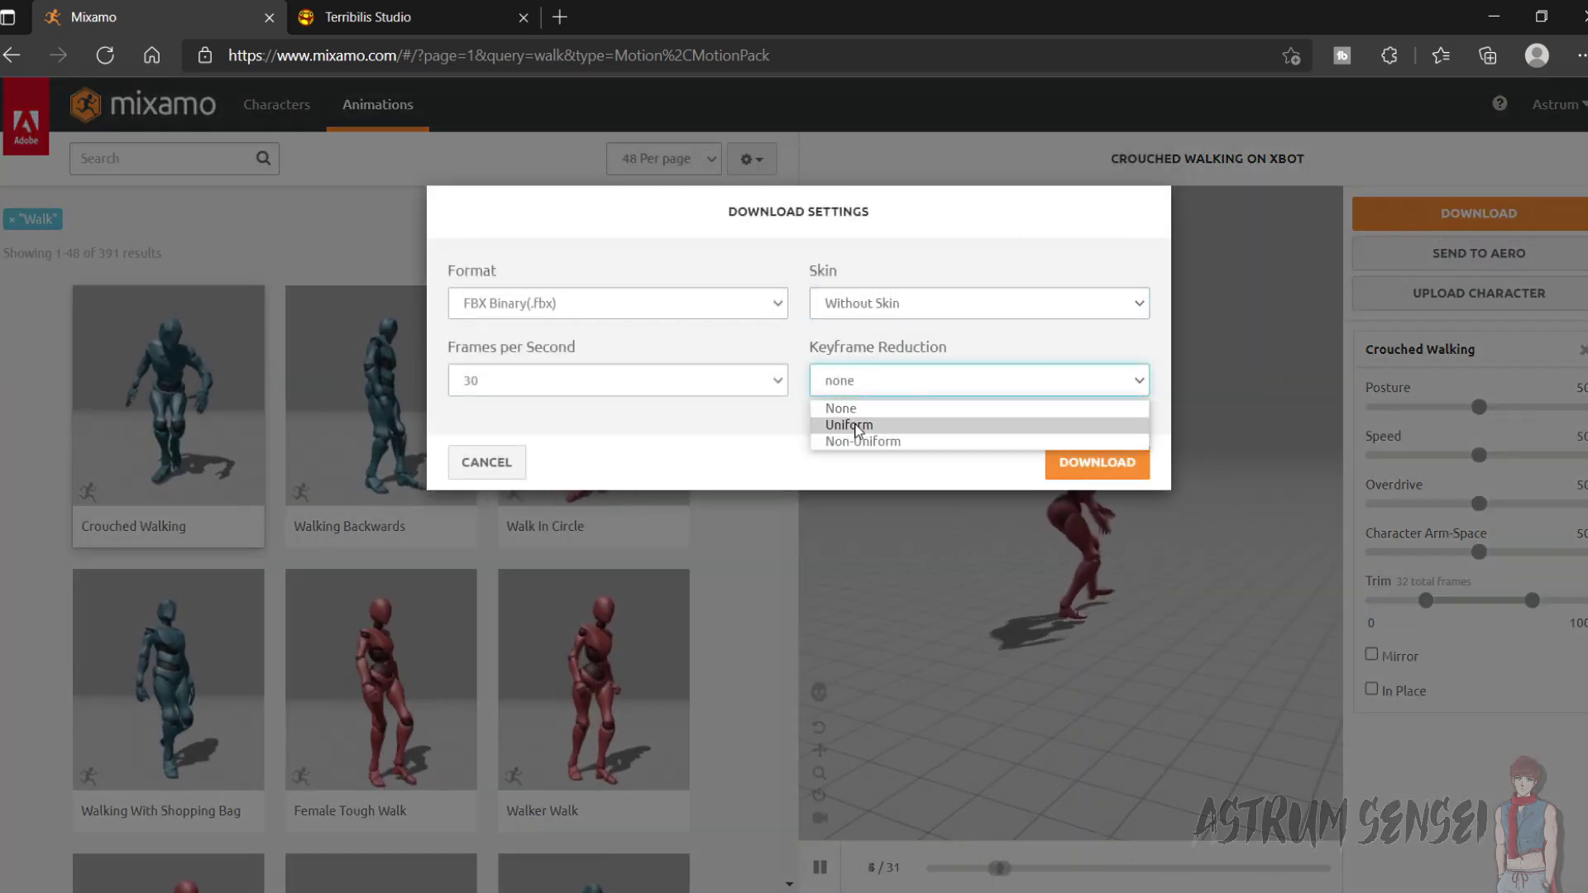
{"action": "left_click", "coordinate": [855, 426]}
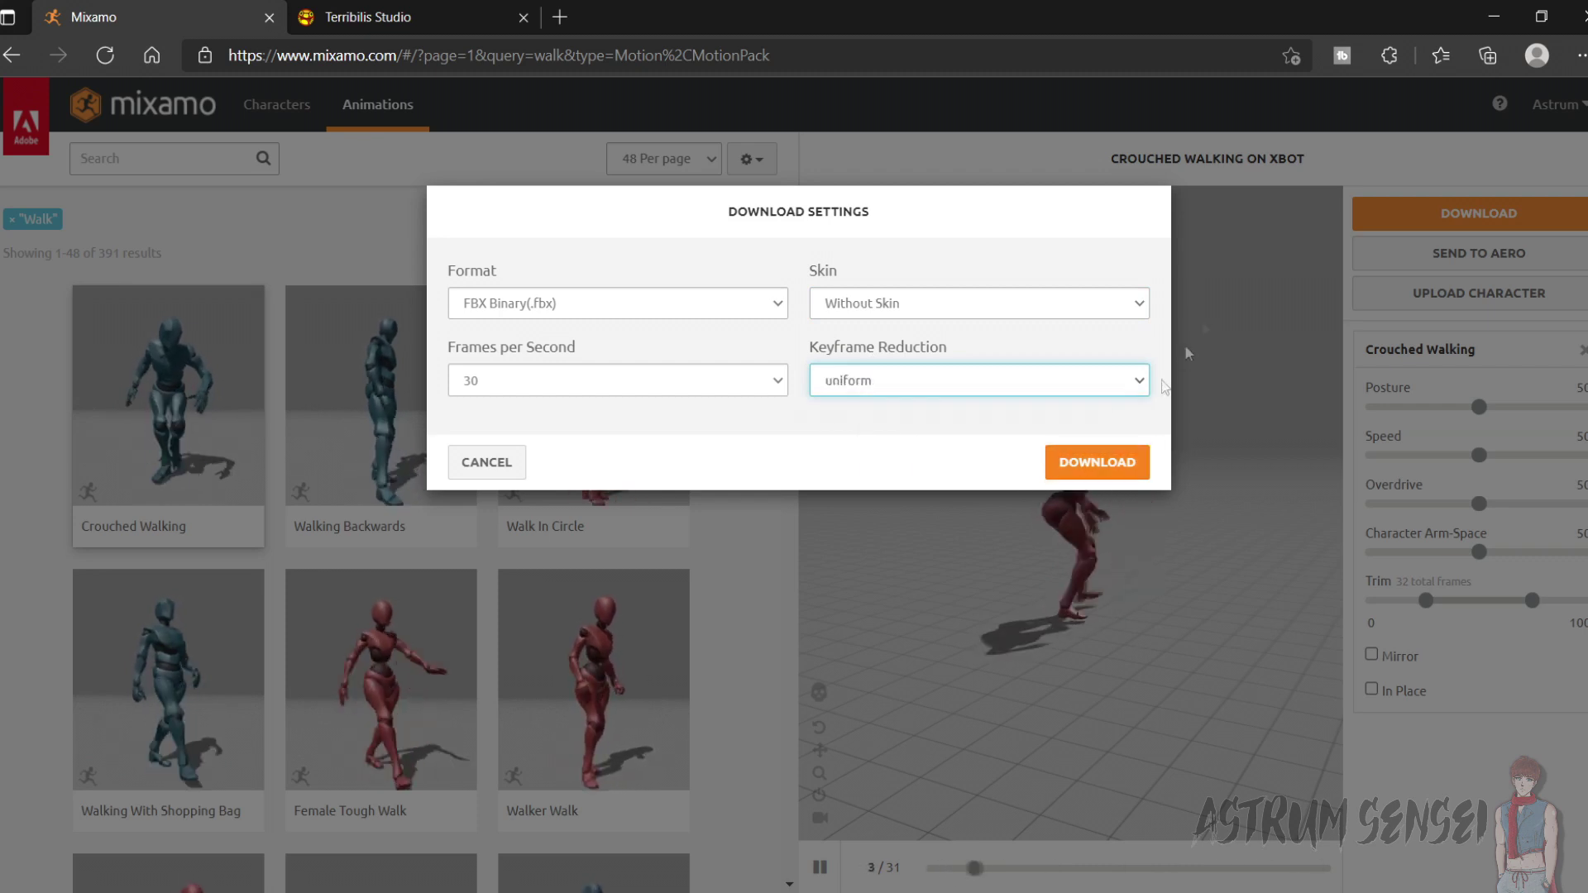
{"action": "left_click", "coordinate": [496, 462]}
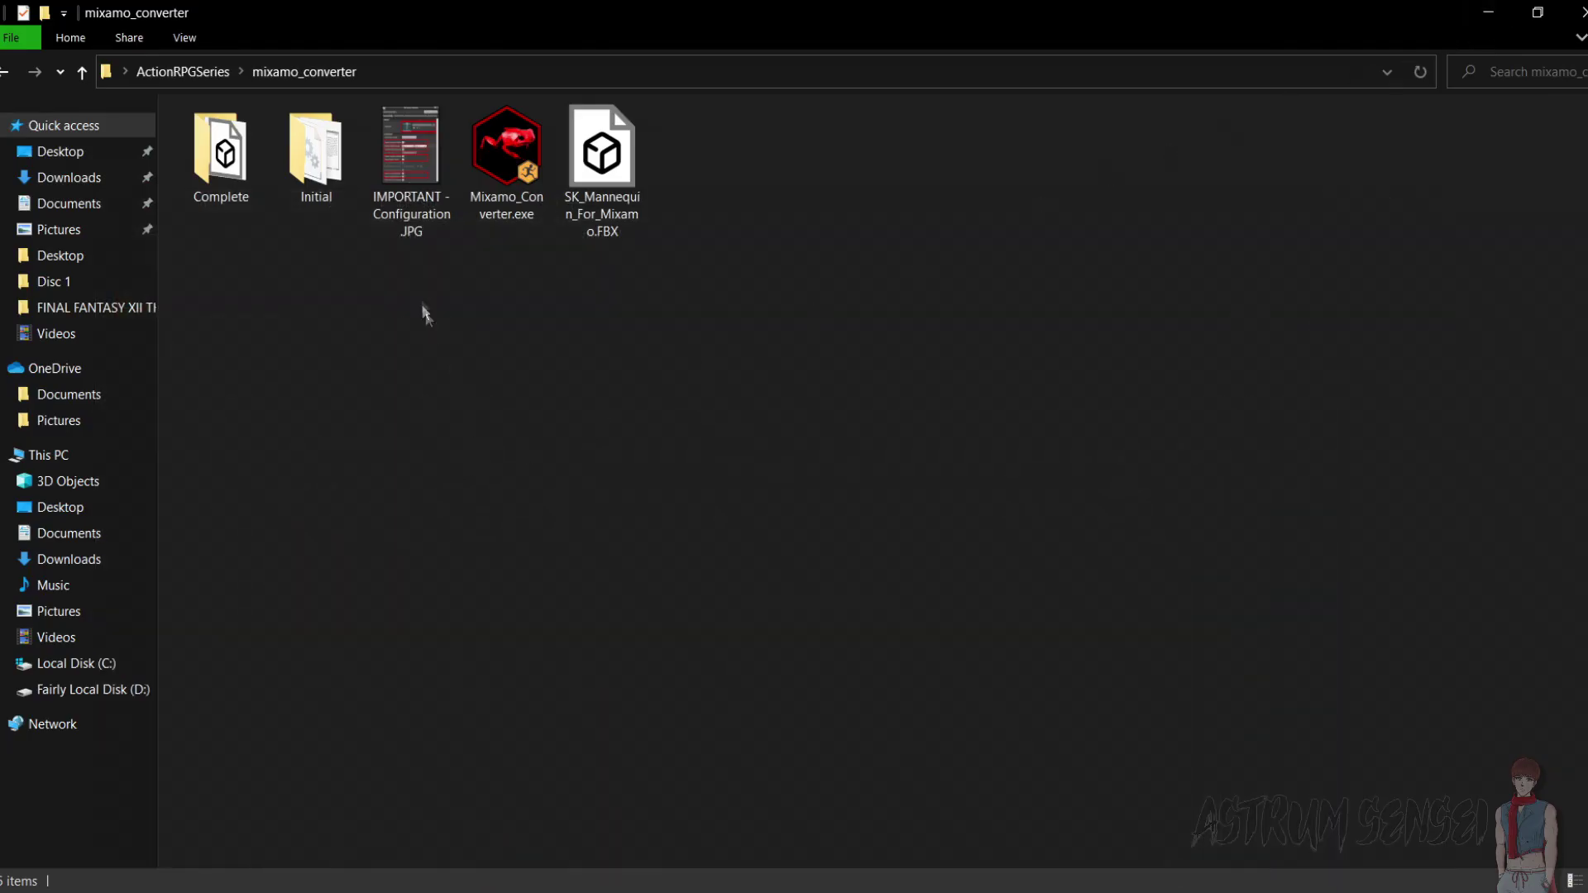
Look inside the converter's Initial folder, and open the Mixamo Converter briefly before closing it.
{"action": "double_click", "coordinate": [315, 157]}
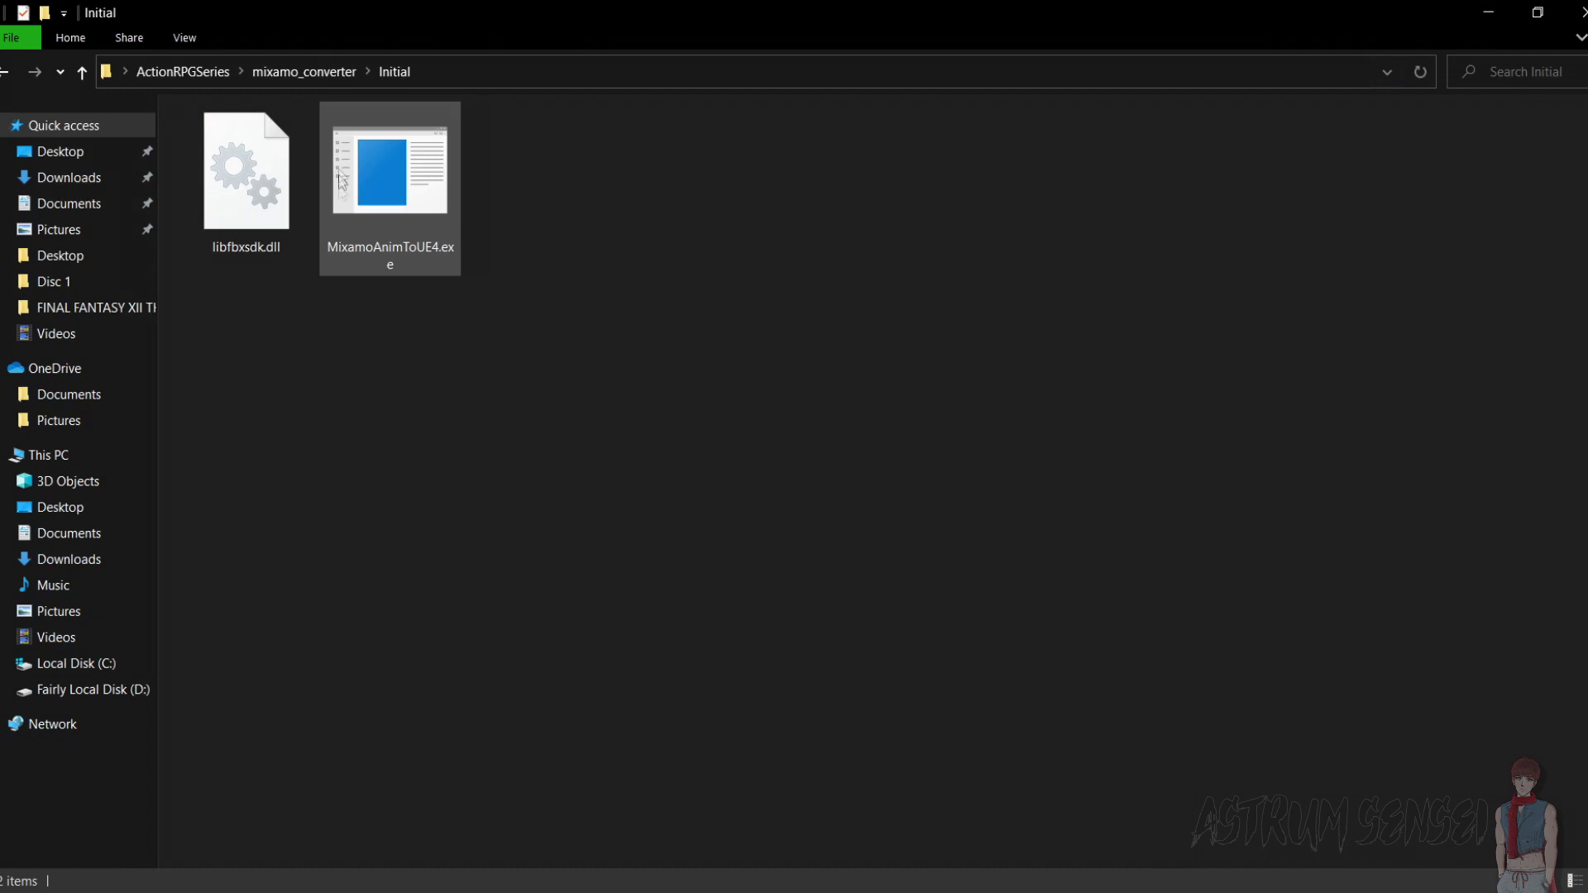
{"action": "left_click", "coordinate": [334, 76]}
{"action": "double_click", "coordinate": [523, 145]}
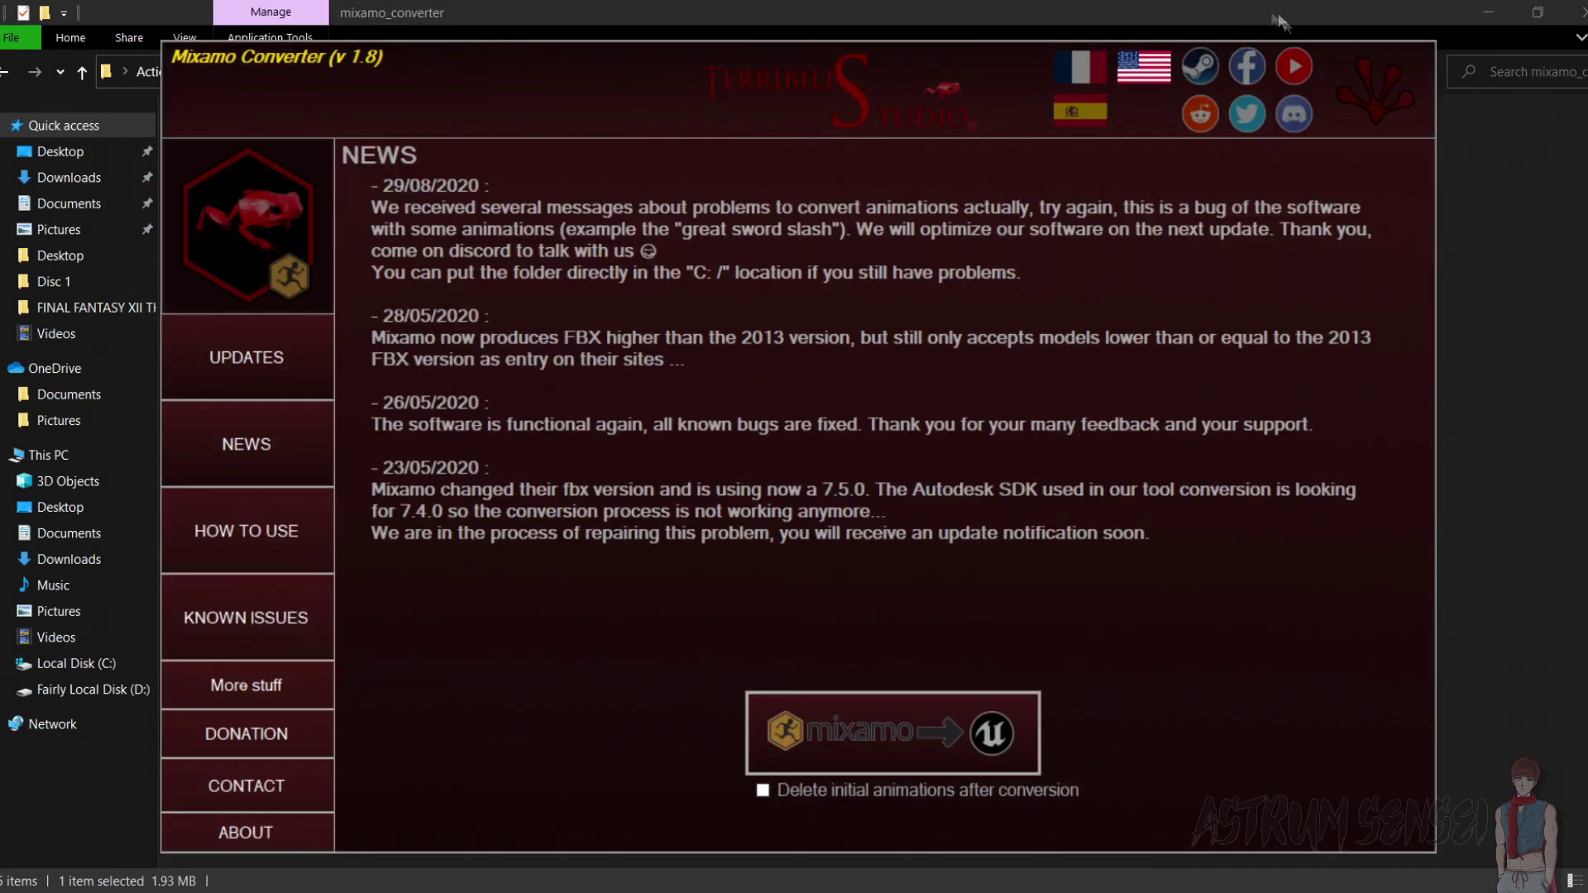
{"action": "left_click", "coordinate": [1375, 91]}
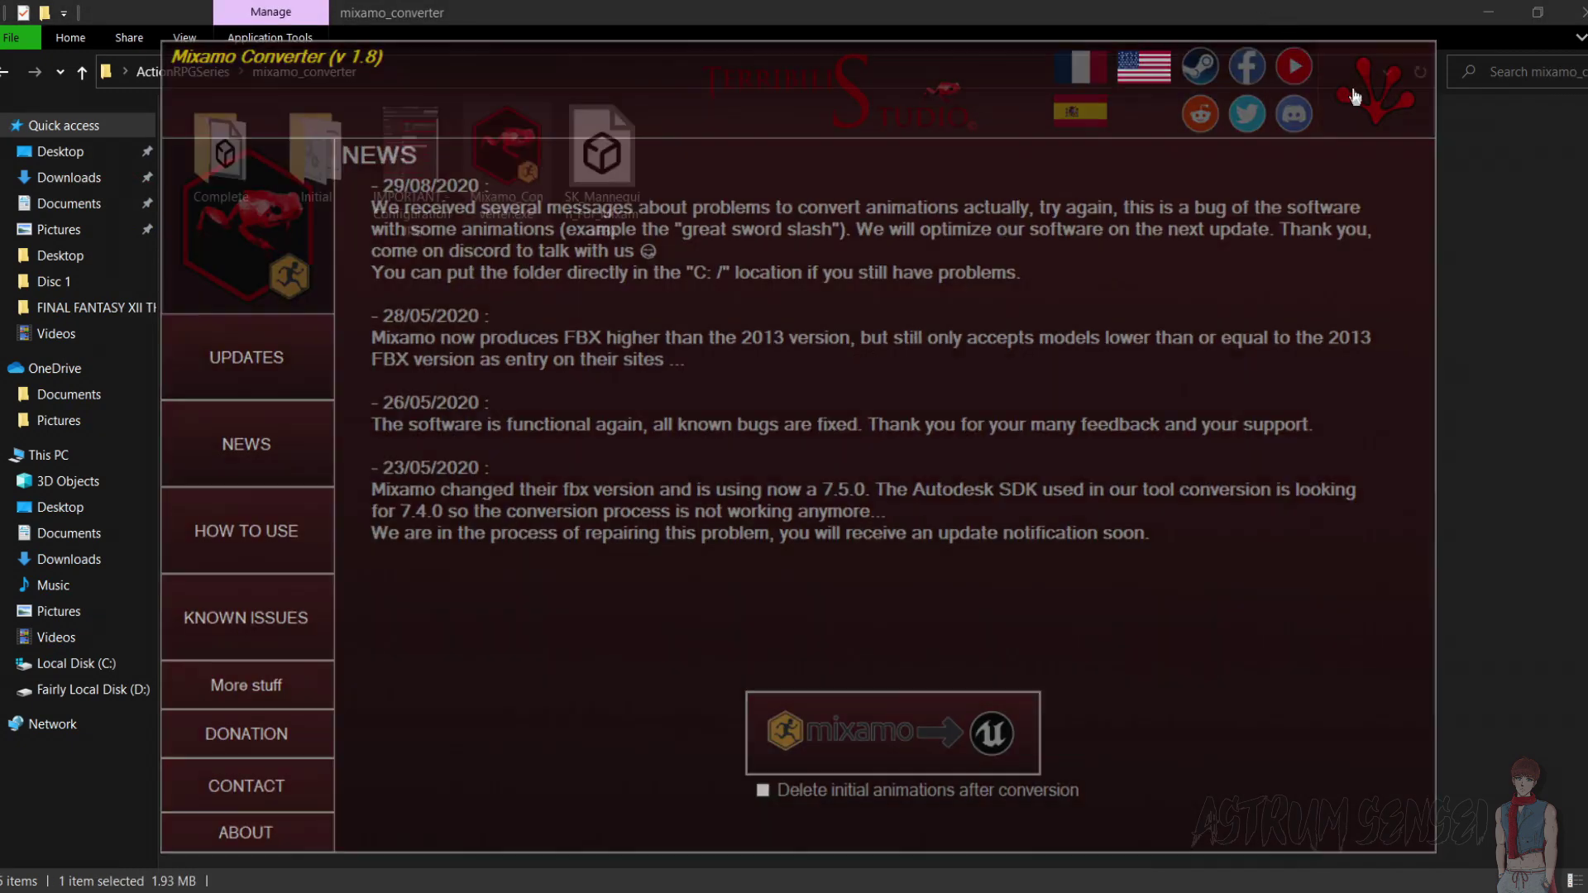
Show the contents of the converter's Complete folder and the converted FBX animations in its Used subfolder.
{"action": "double_click", "coordinate": [222, 155]}
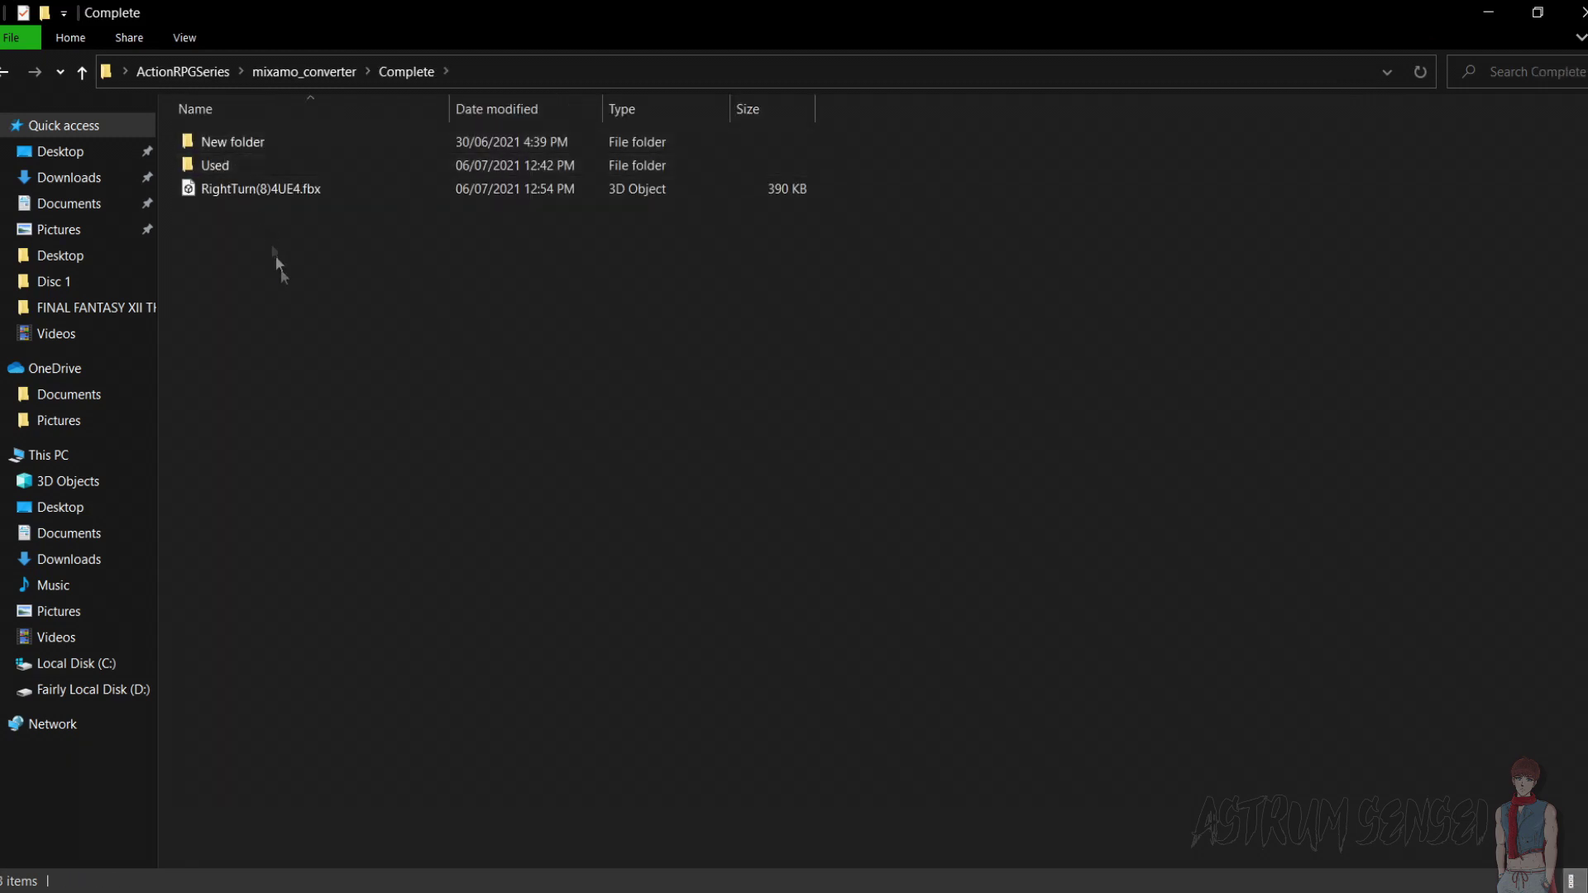
{"action": "left_click_drag", "start_coordinate": [709, 583], "coordinate": [534, 92]}
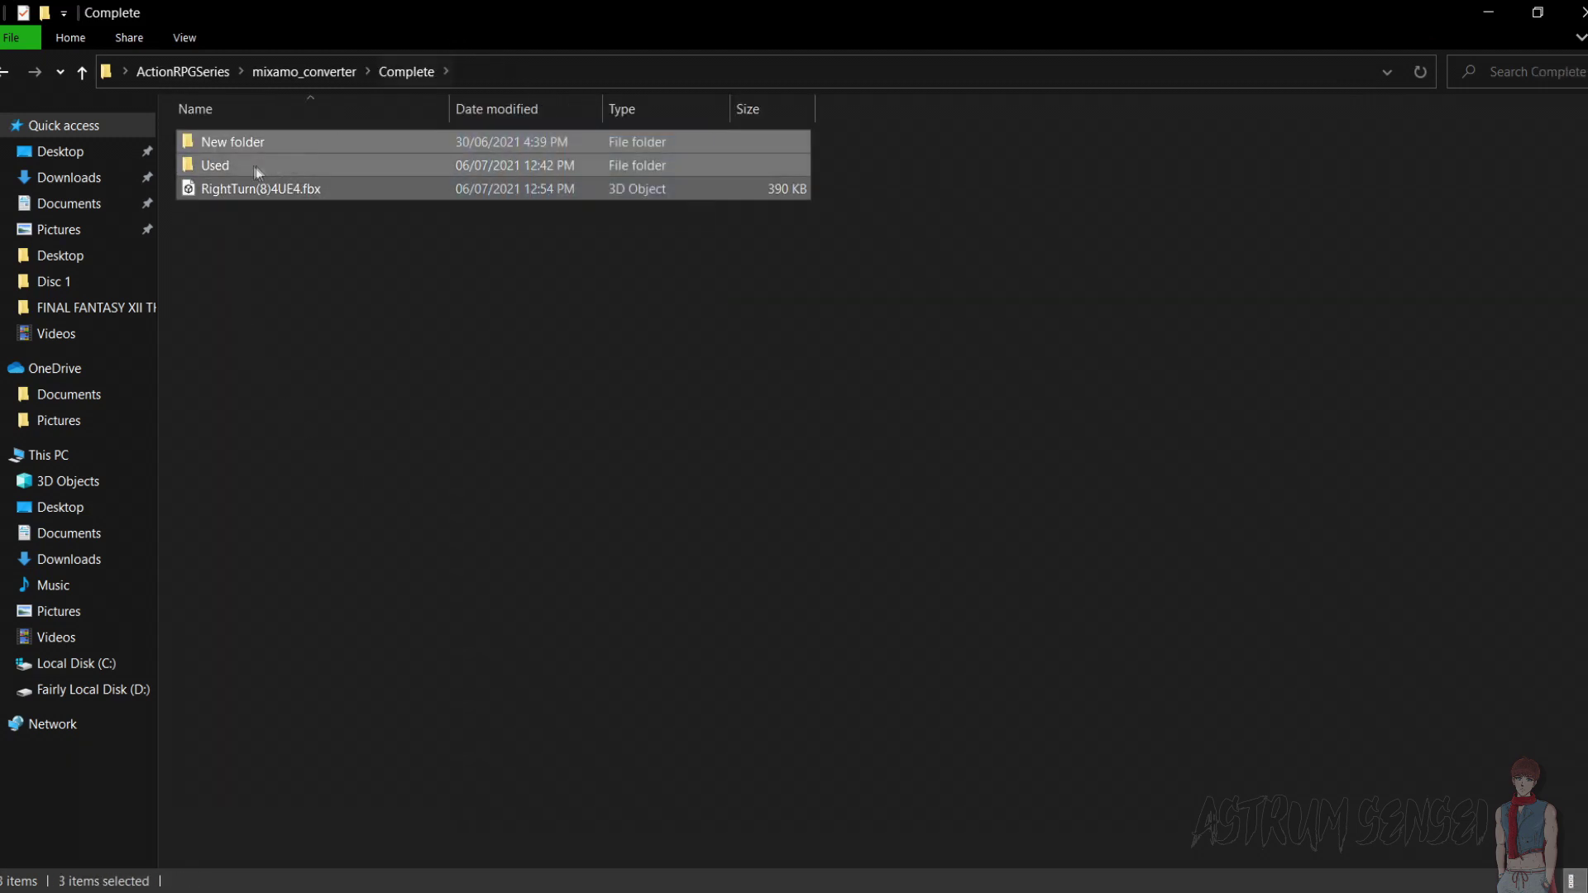
{"action": "double_click", "coordinate": [225, 167]}
{"action": "left_click_drag", "start_coordinate": [451, 538], "coordinate": [269, 137]}
{"action": "left_click", "coordinate": [345, 433]}
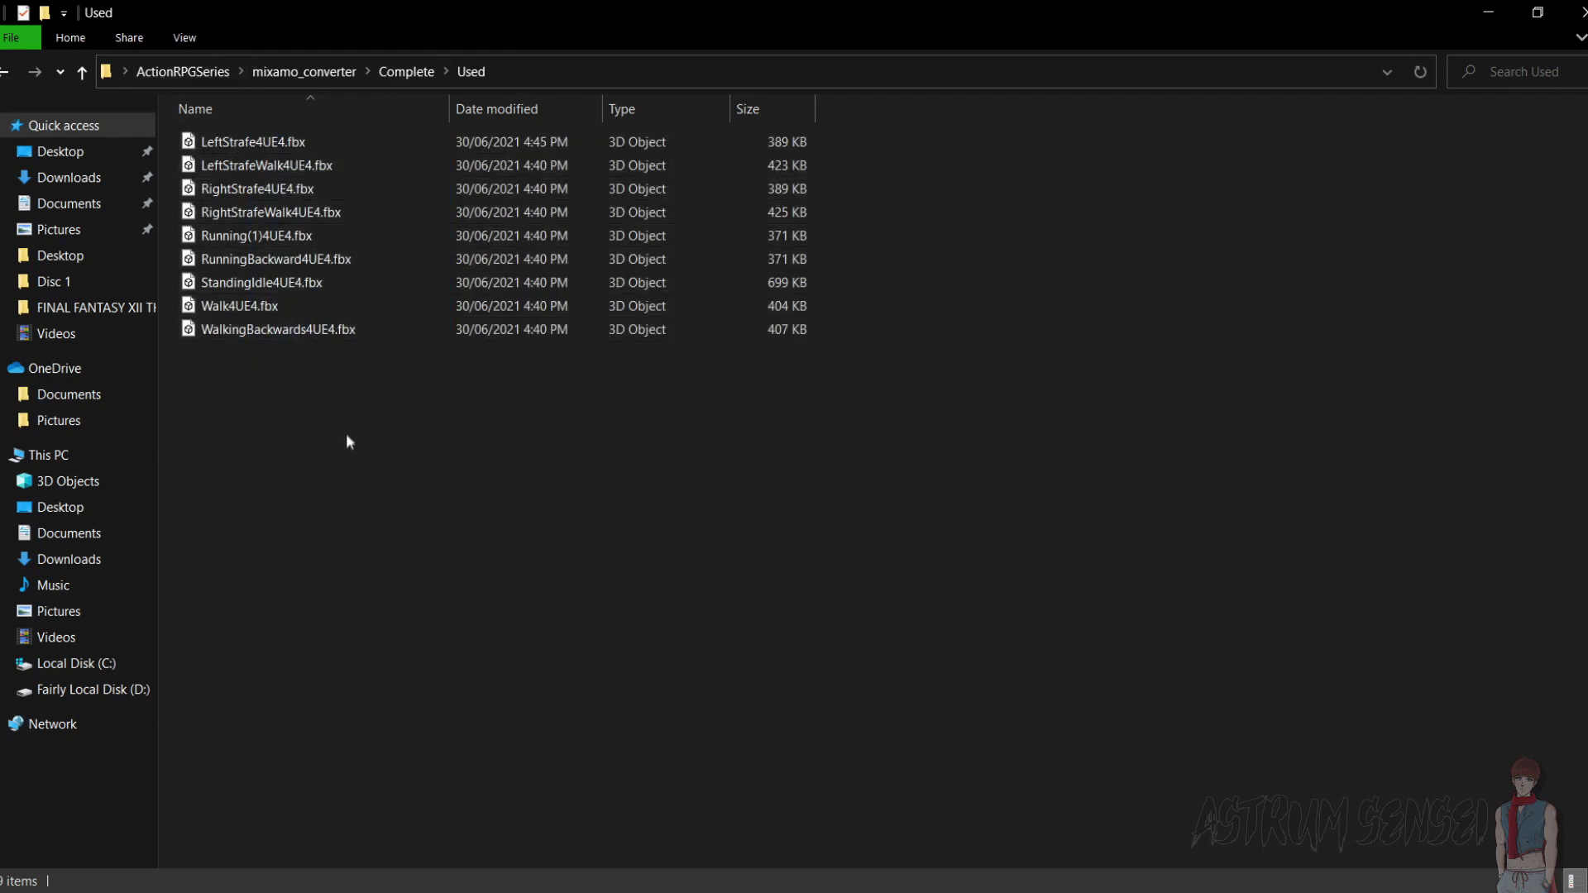
{"action": "left_click_drag", "start_coordinate": [345, 433], "coordinate": [327, 103]}
{"action": "left_click", "coordinate": [303, 476]}
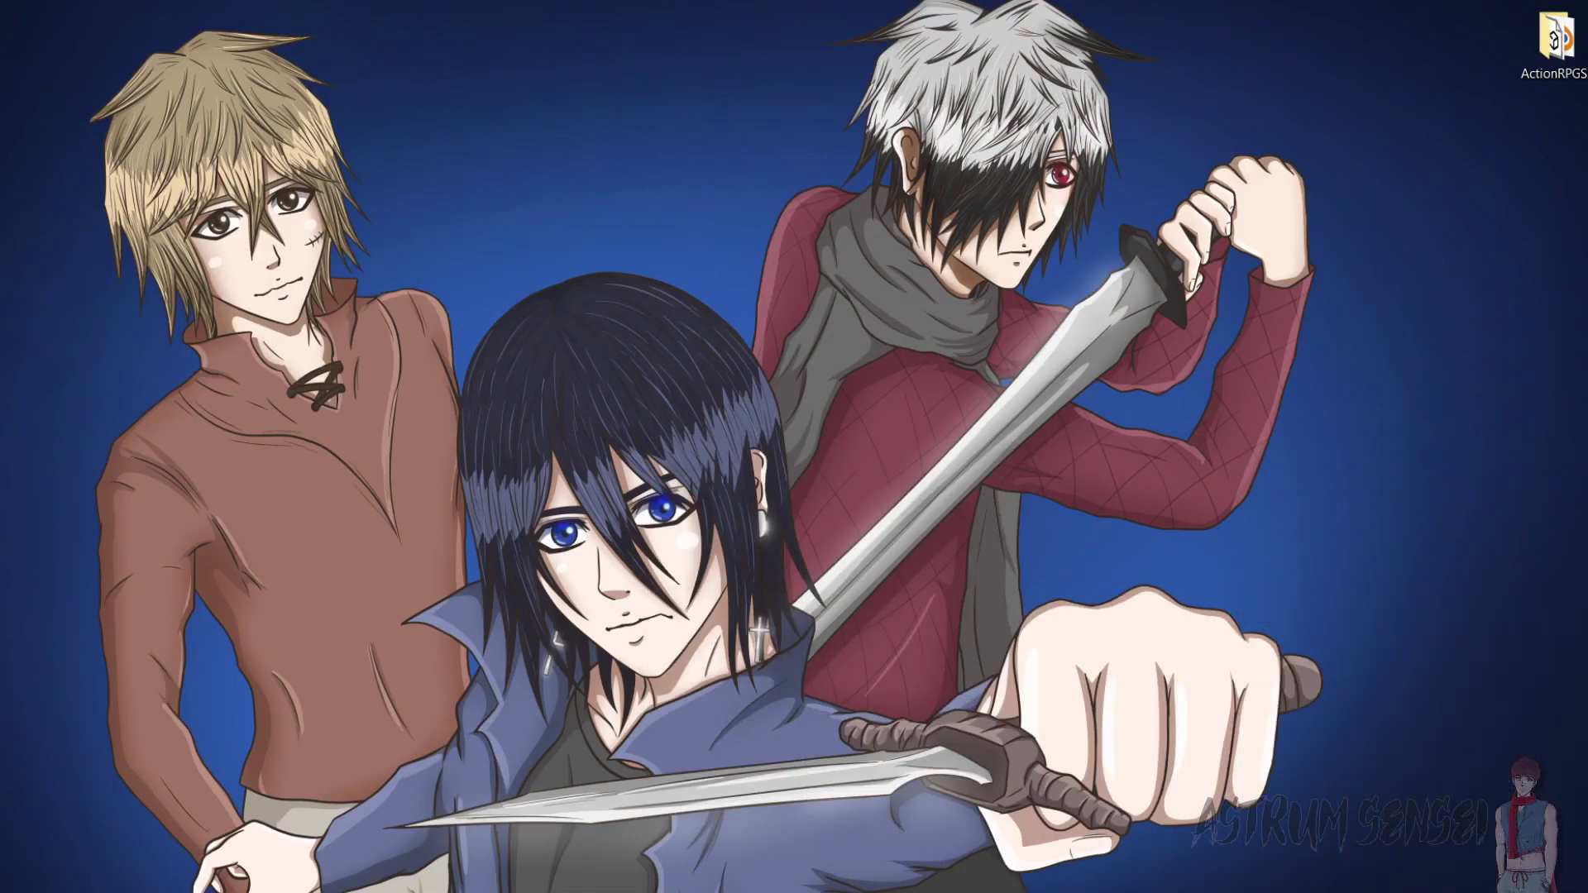
Switch to the AstrumSenseiARPG project in Unreal Engine and dock the content browser in the layout.
{"action": "mouse_move", "coordinate": [846, 892]}
{"action": "left_click", "coordinate": [852, 870]}
{"action": "left_click", "coordinate": [74, 876]}
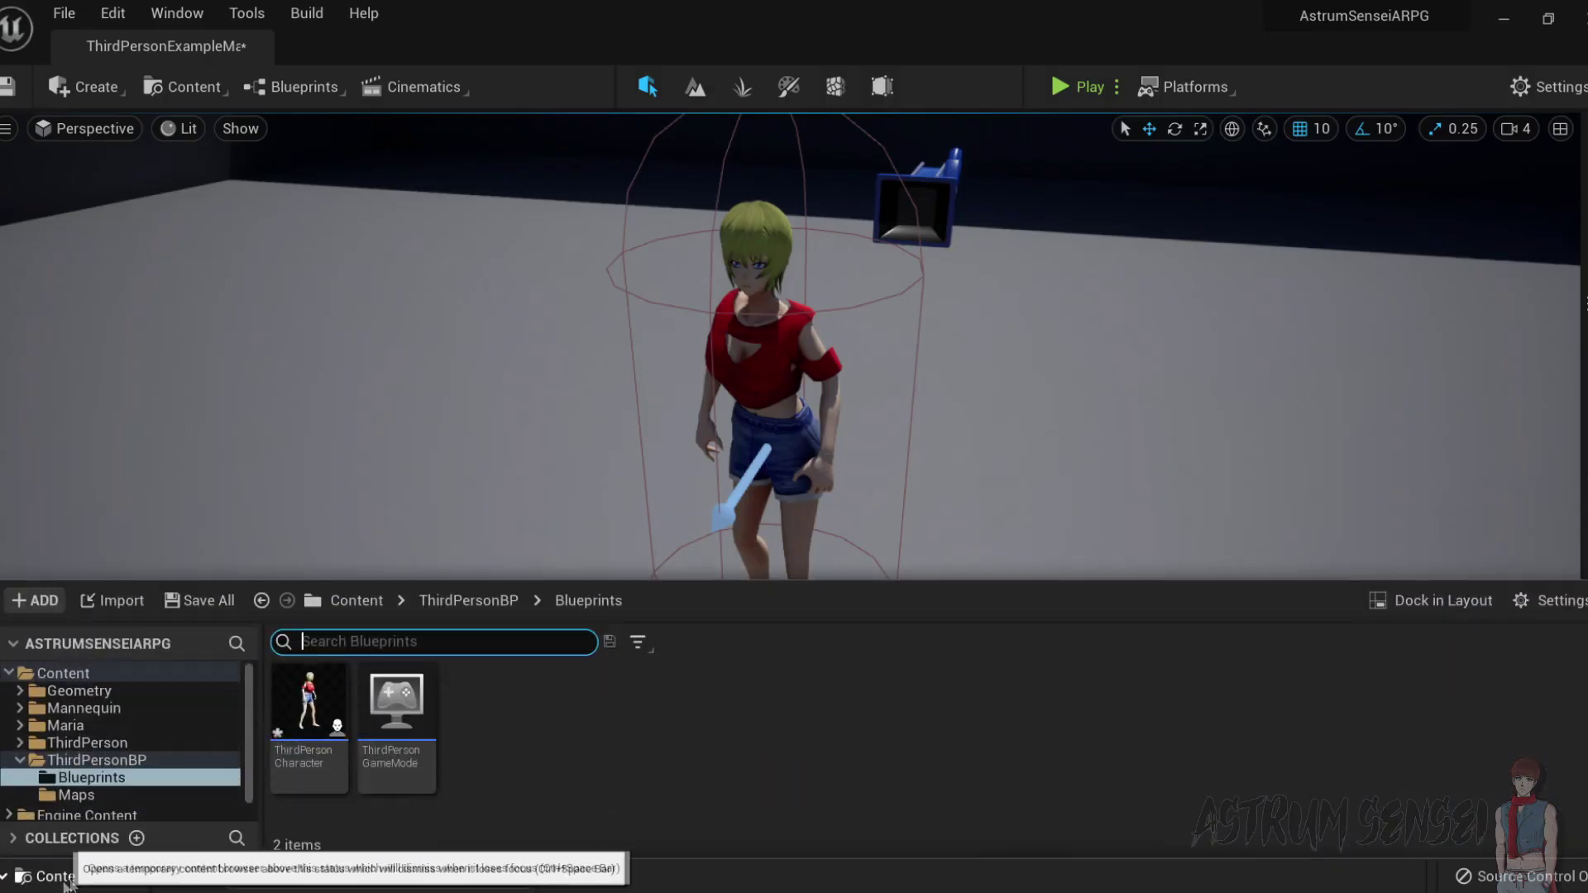
{"action": "left_click", "coordinate": [1489, 600]}
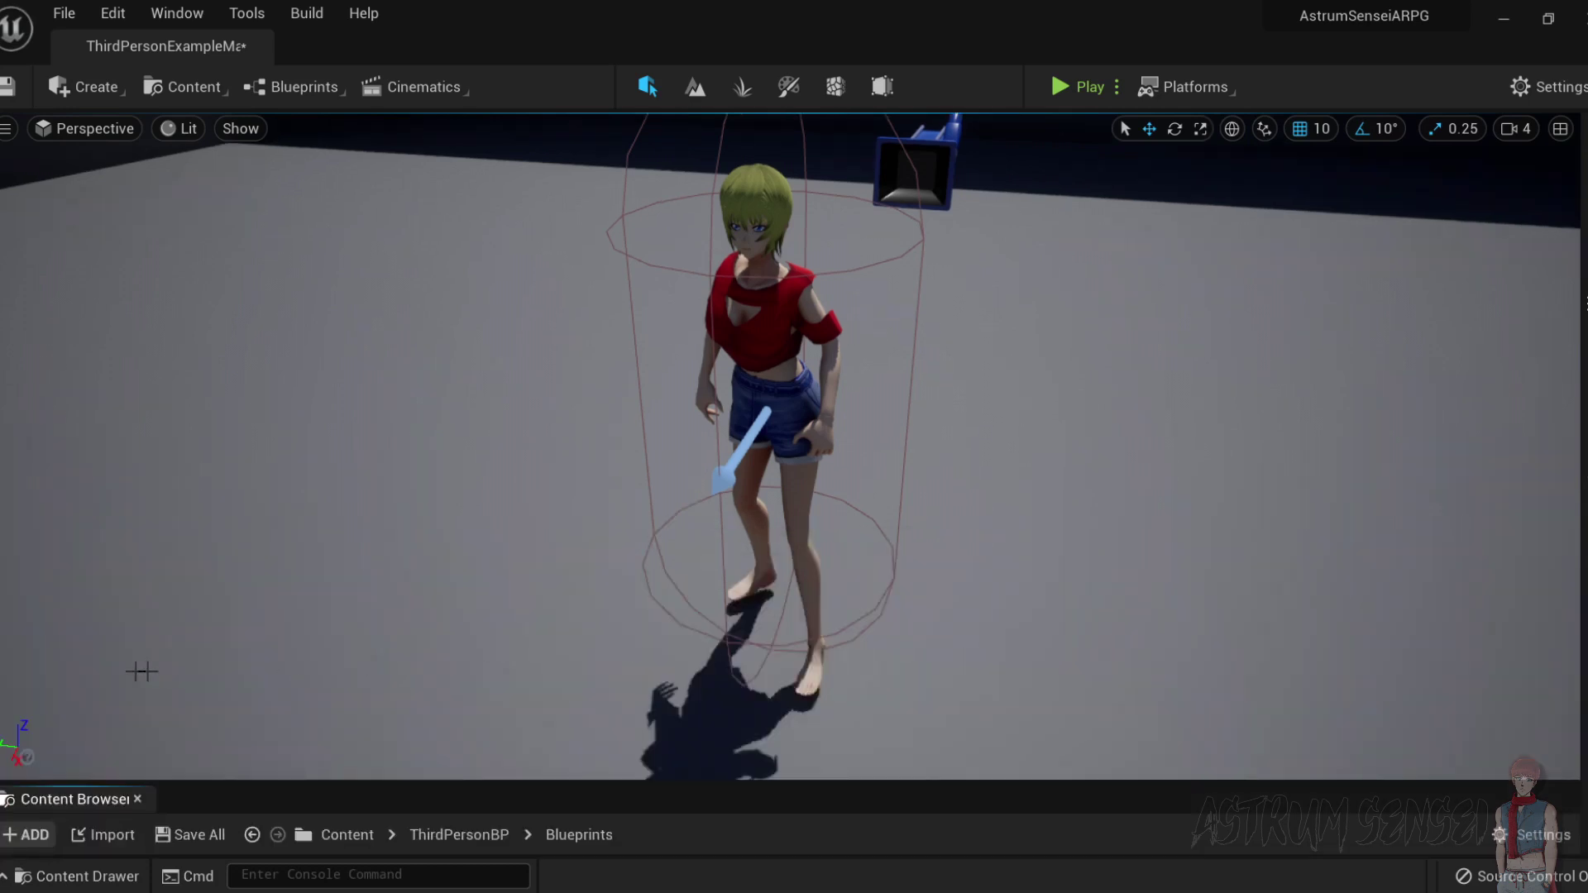
Enlarge the docked content browser and open the project's root Content folder.
{"action": "left_click_drag", "start_coordinate": [794, 781], "coordinate": [815, 535]}
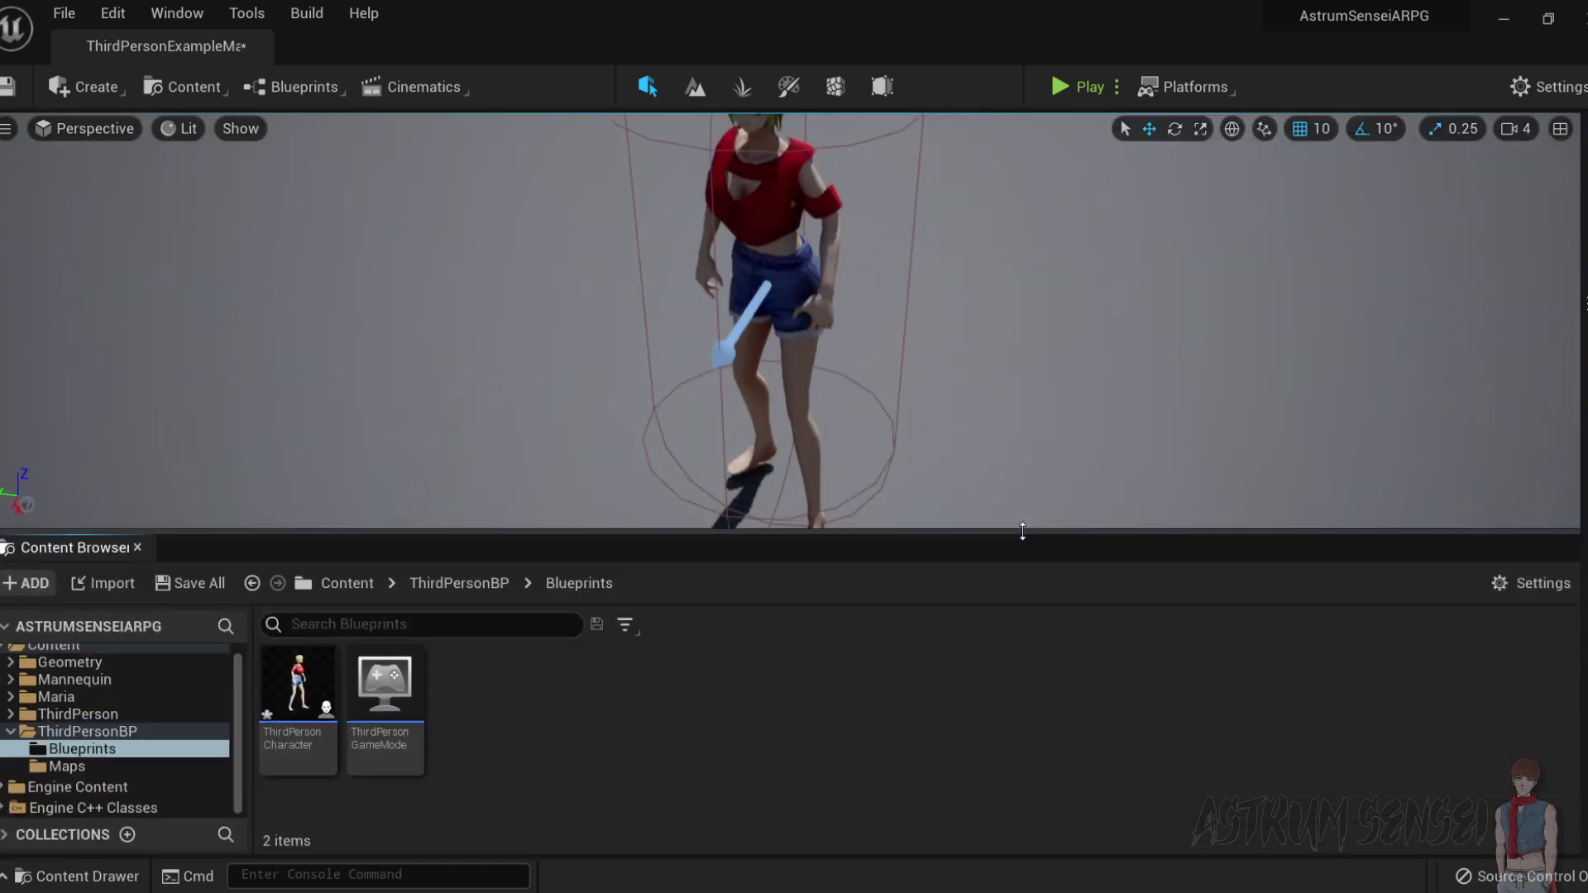
{"action": "left_click_drag", "start_coordinate": [814, 602], "coordinate": [813, 569]}
{"action": "left_click", "coordinate": [54, 688]}
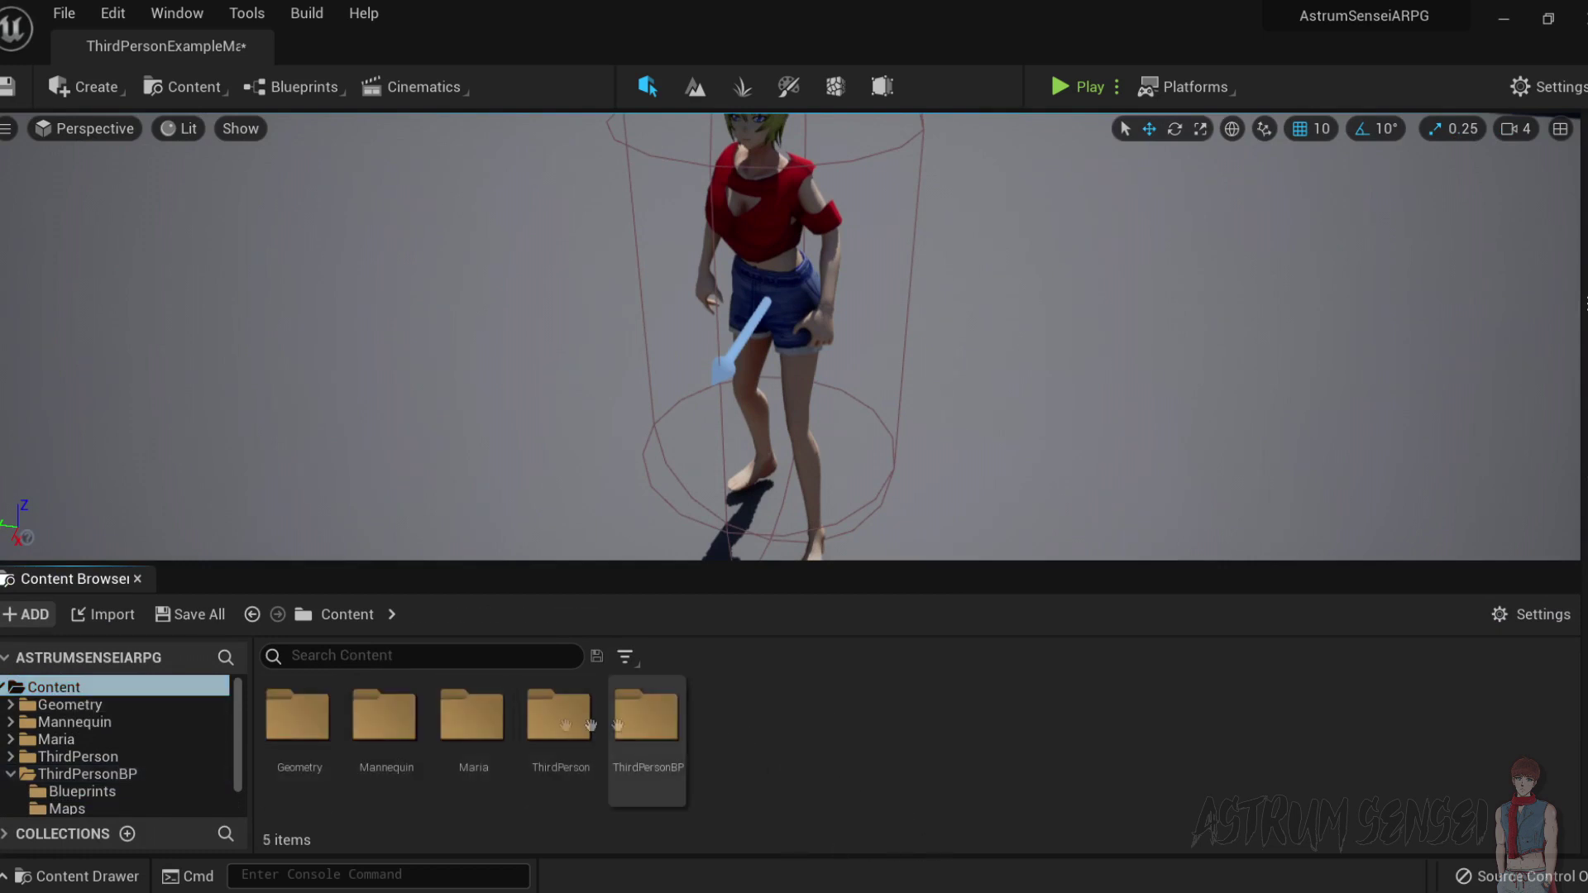
Create a new folder named Animations in the project's Content folder and open it.
{"action": "right_click", "coordinate": [882, 749]}
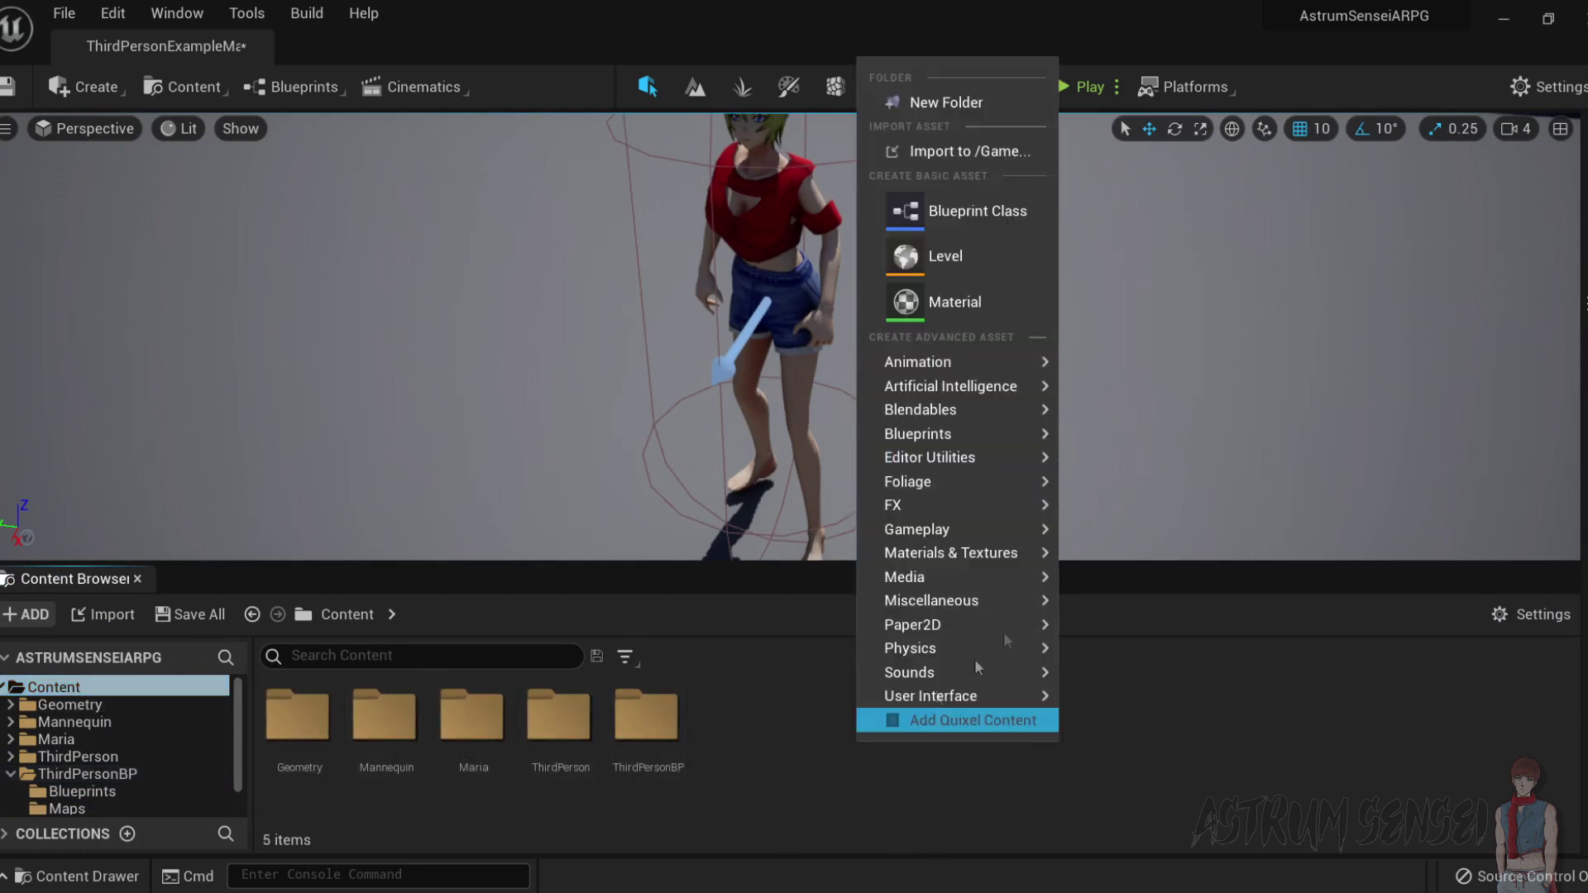
{"action": "left_click", "coordinate": [942, 101]}
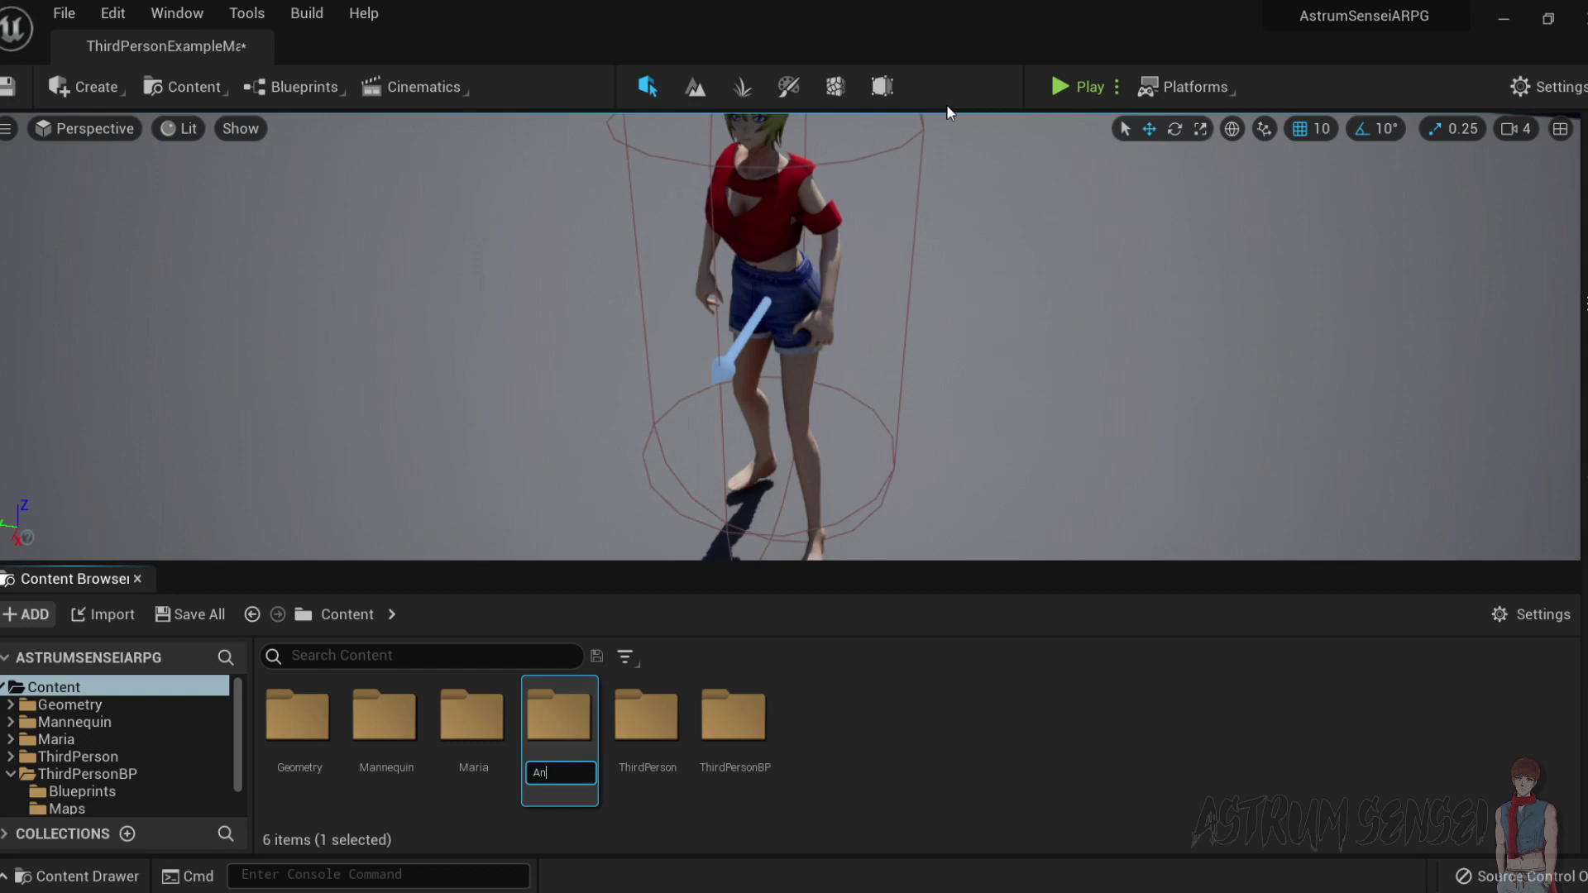
{"action": "key", "text": "Return"}
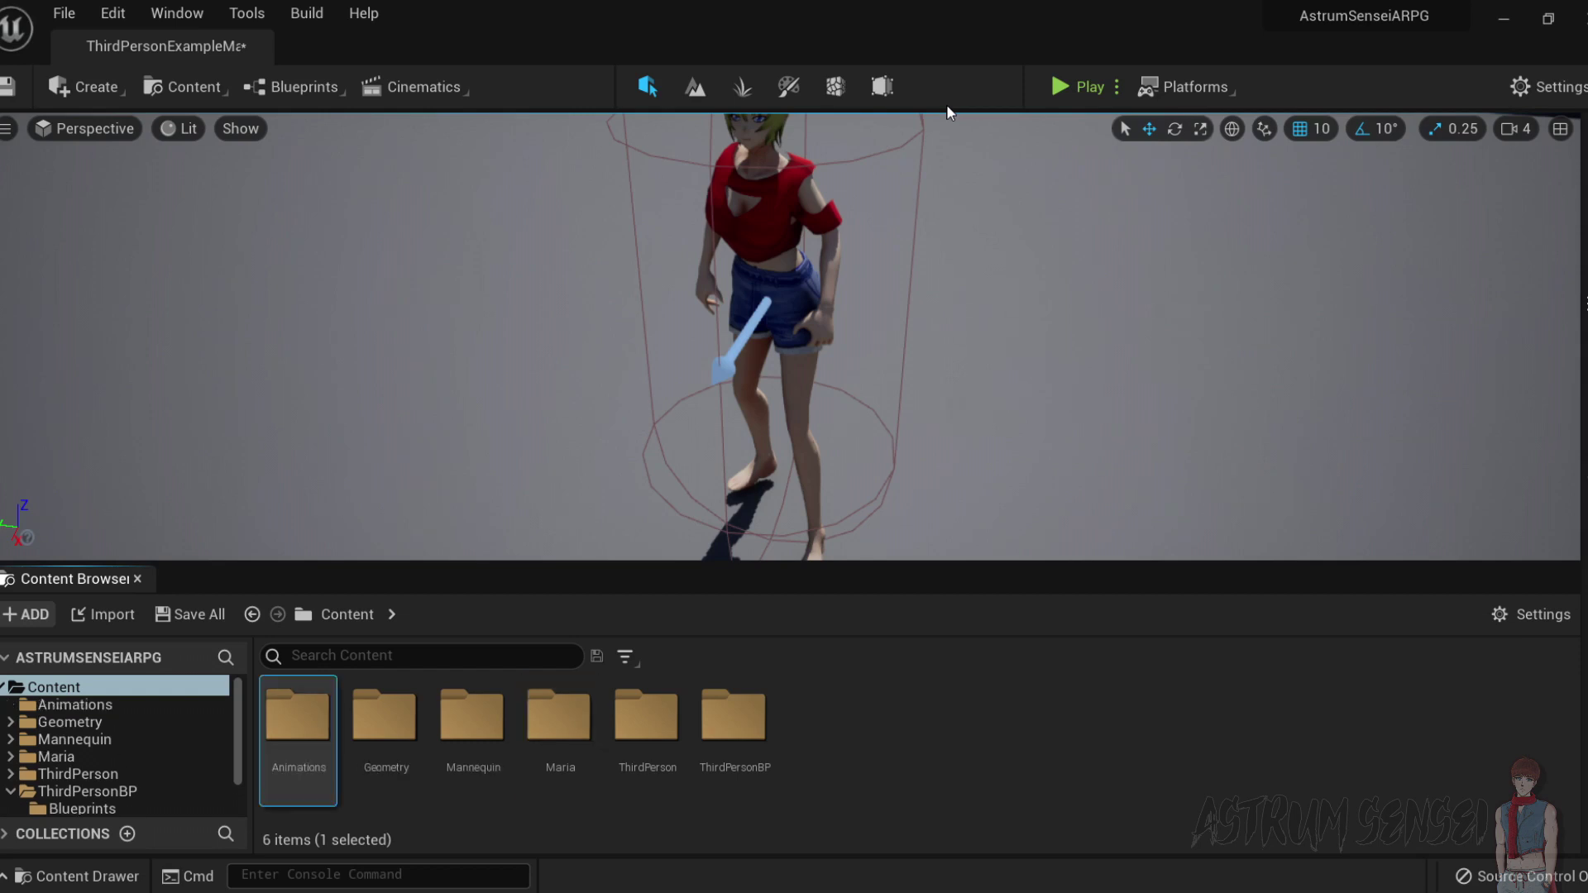
{"action": "double_click", "coordinate": [309, 728]}
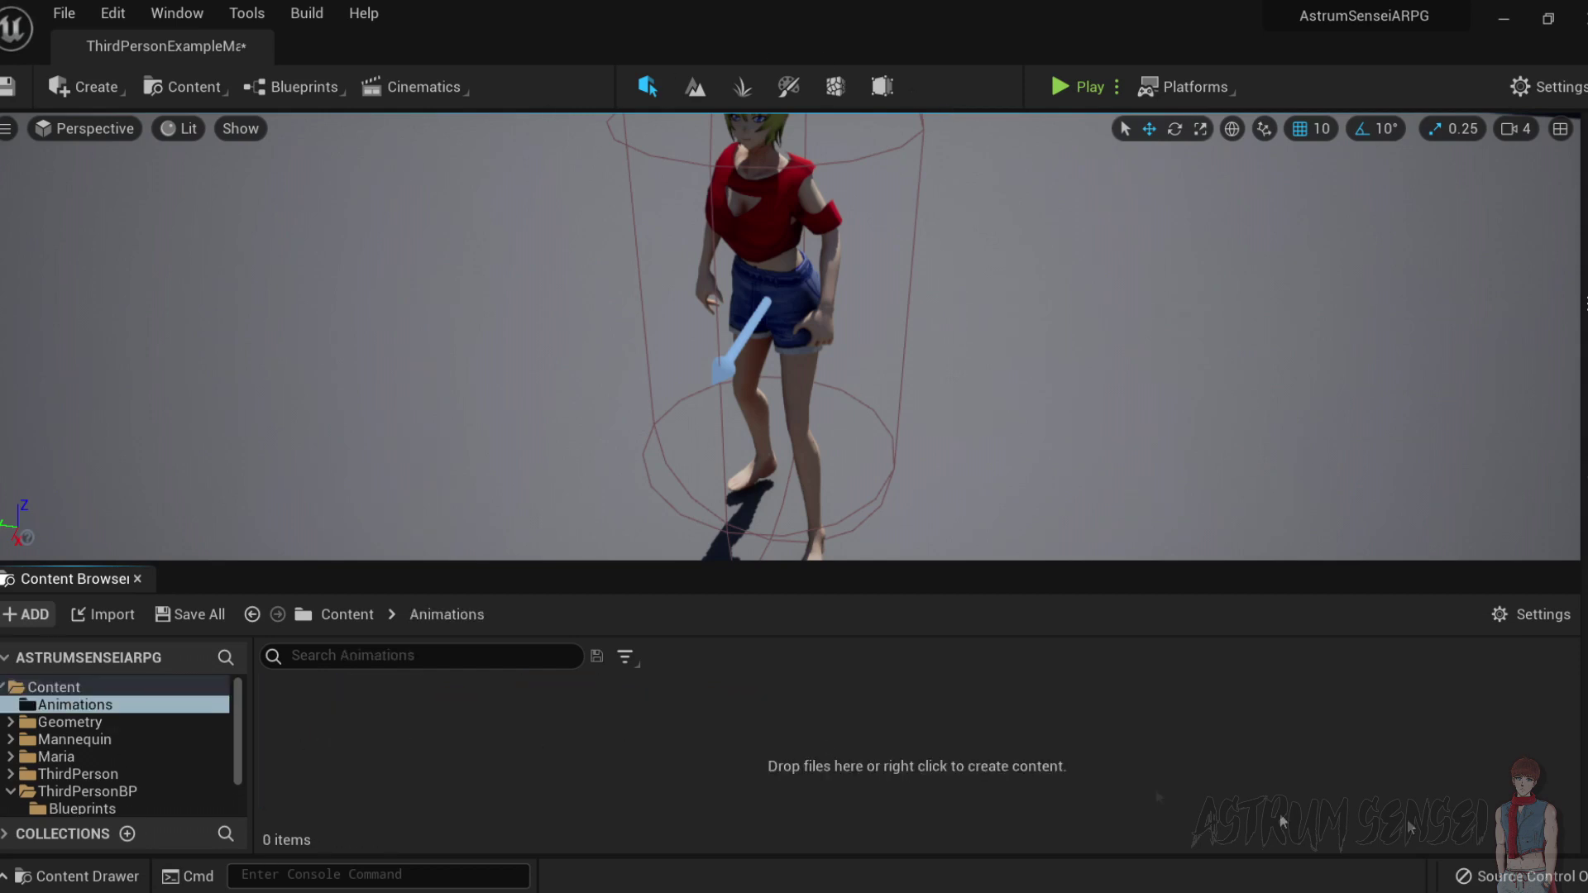
Bring the converted FBX animations from the Used folder into Animations and import all of them with UE4_Mannequin_Skeleton as the skeleton.
{"action": "key", "text": "alt+Tab"}
{"action": "left_click_drag", "start_coordinate": [910, 598], "coordinate": [374, 770]}
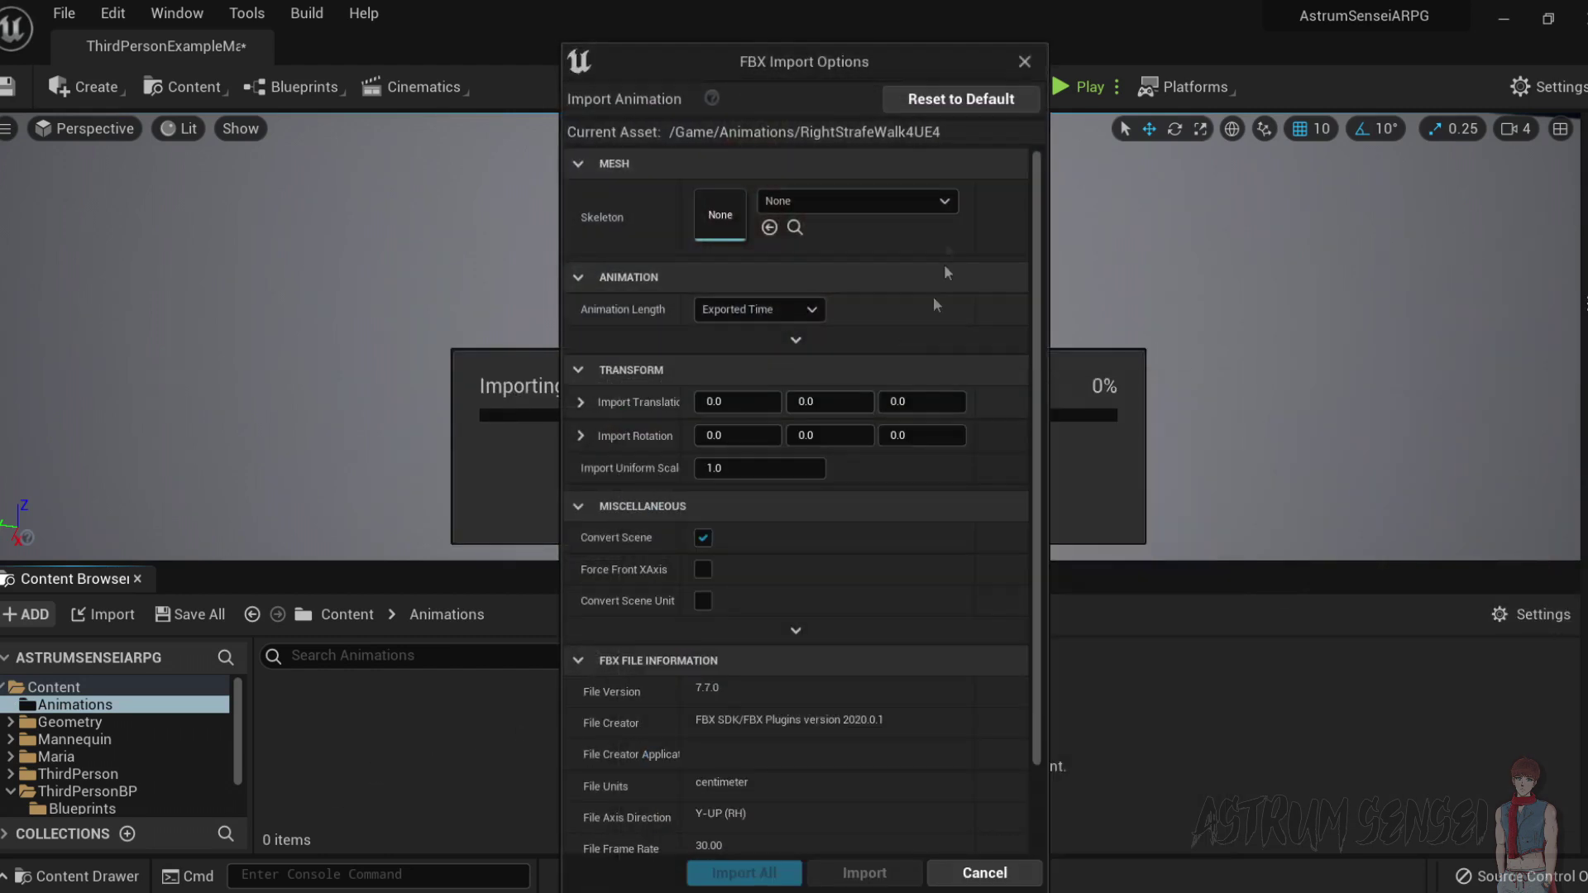
{"action": "left_click", "coordinate": [857, 201]}
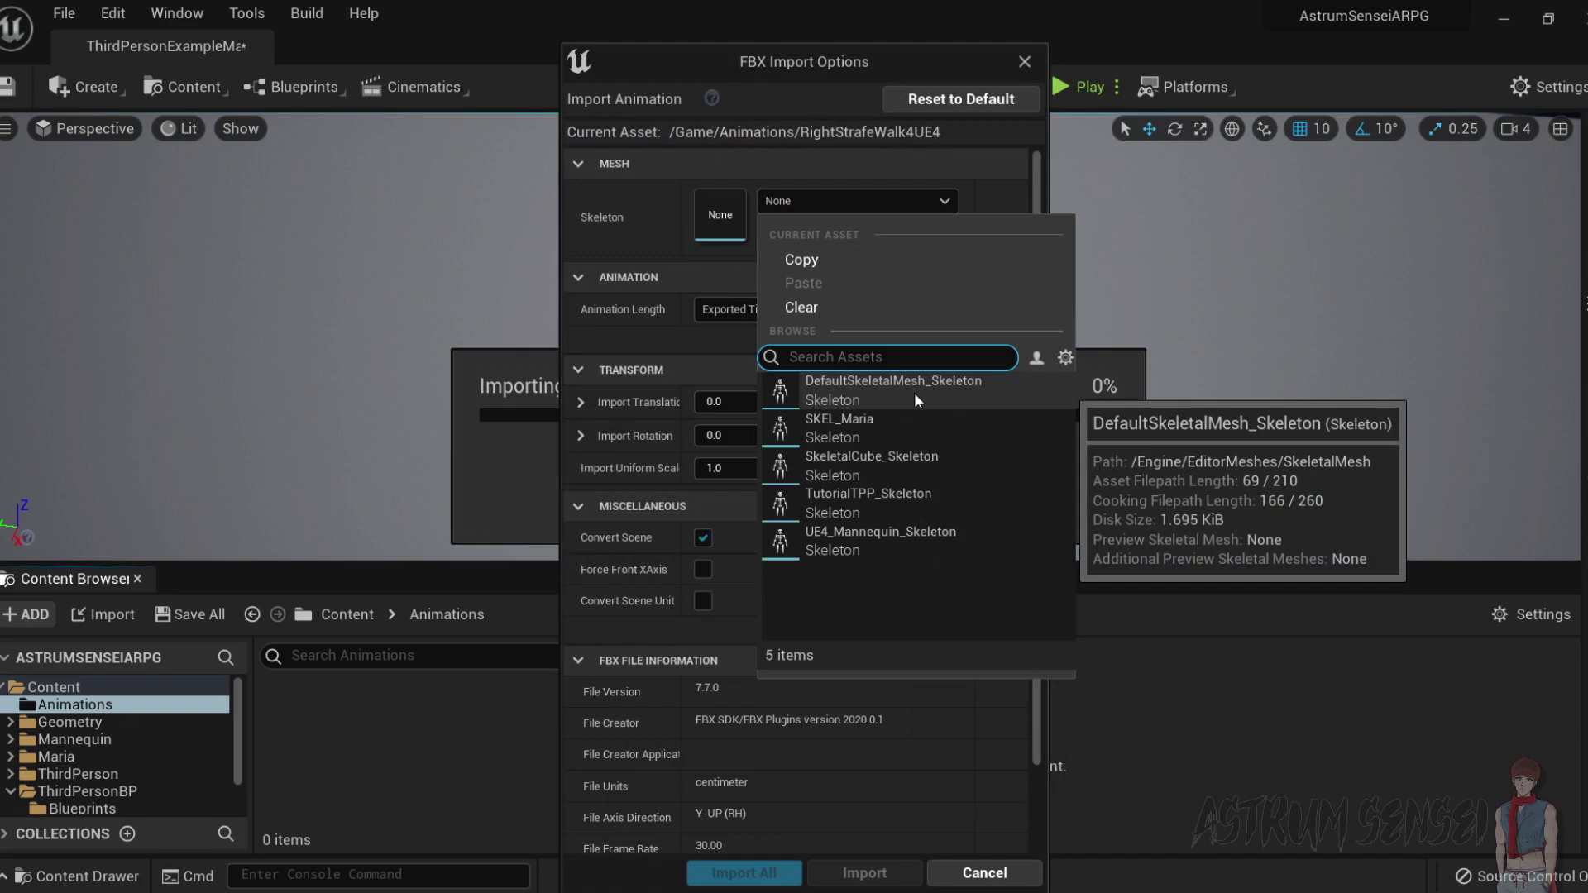
{"action": "left_click", "coordinate": [887, 542]}
{"action": "scroll", "coordinate": [883, 733], "scroll_direction": "down", "scroll_amount": 3}
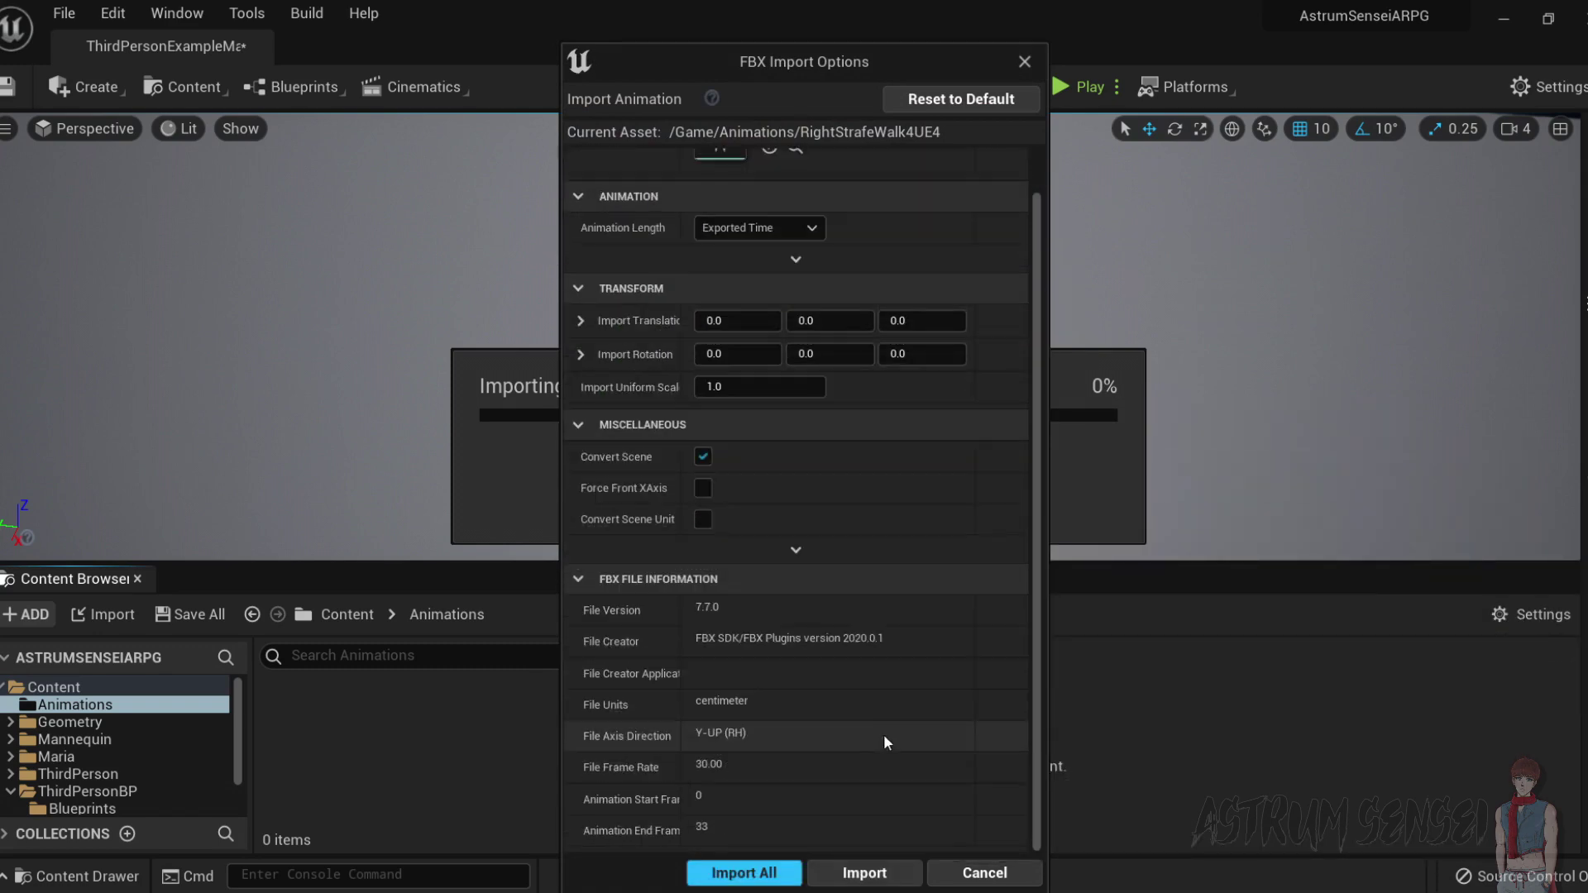
{"action": "left_click", "coordinate": [743, 873]}
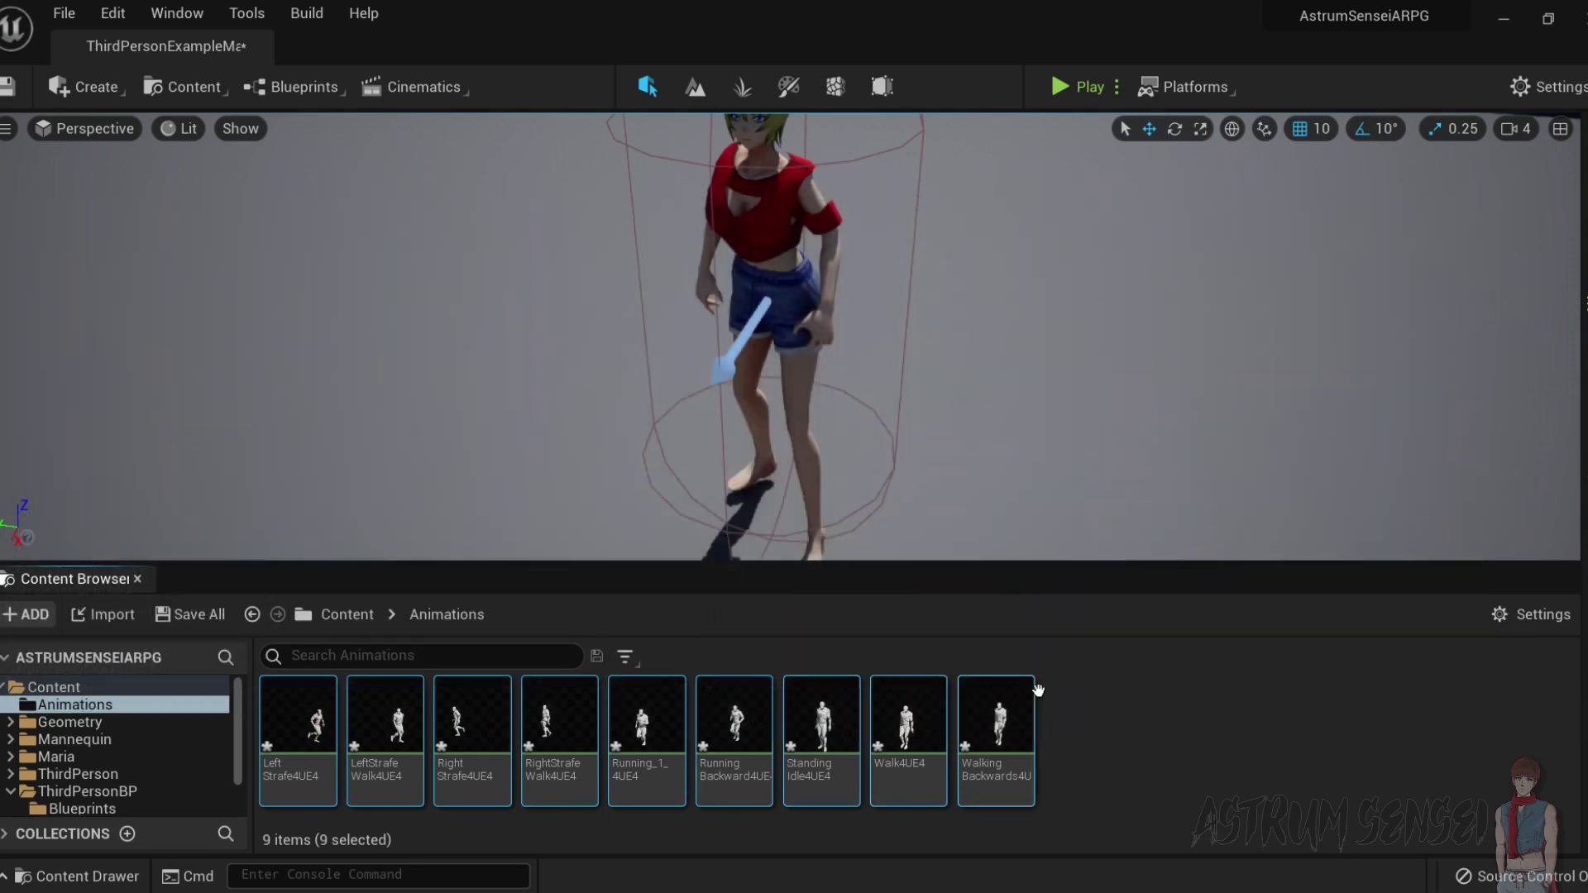
Open the Walk4UE4 animation and preview it on the MariaBody mesh from several angles.
{"action": "left_click", "coordinate": [916, 713]}
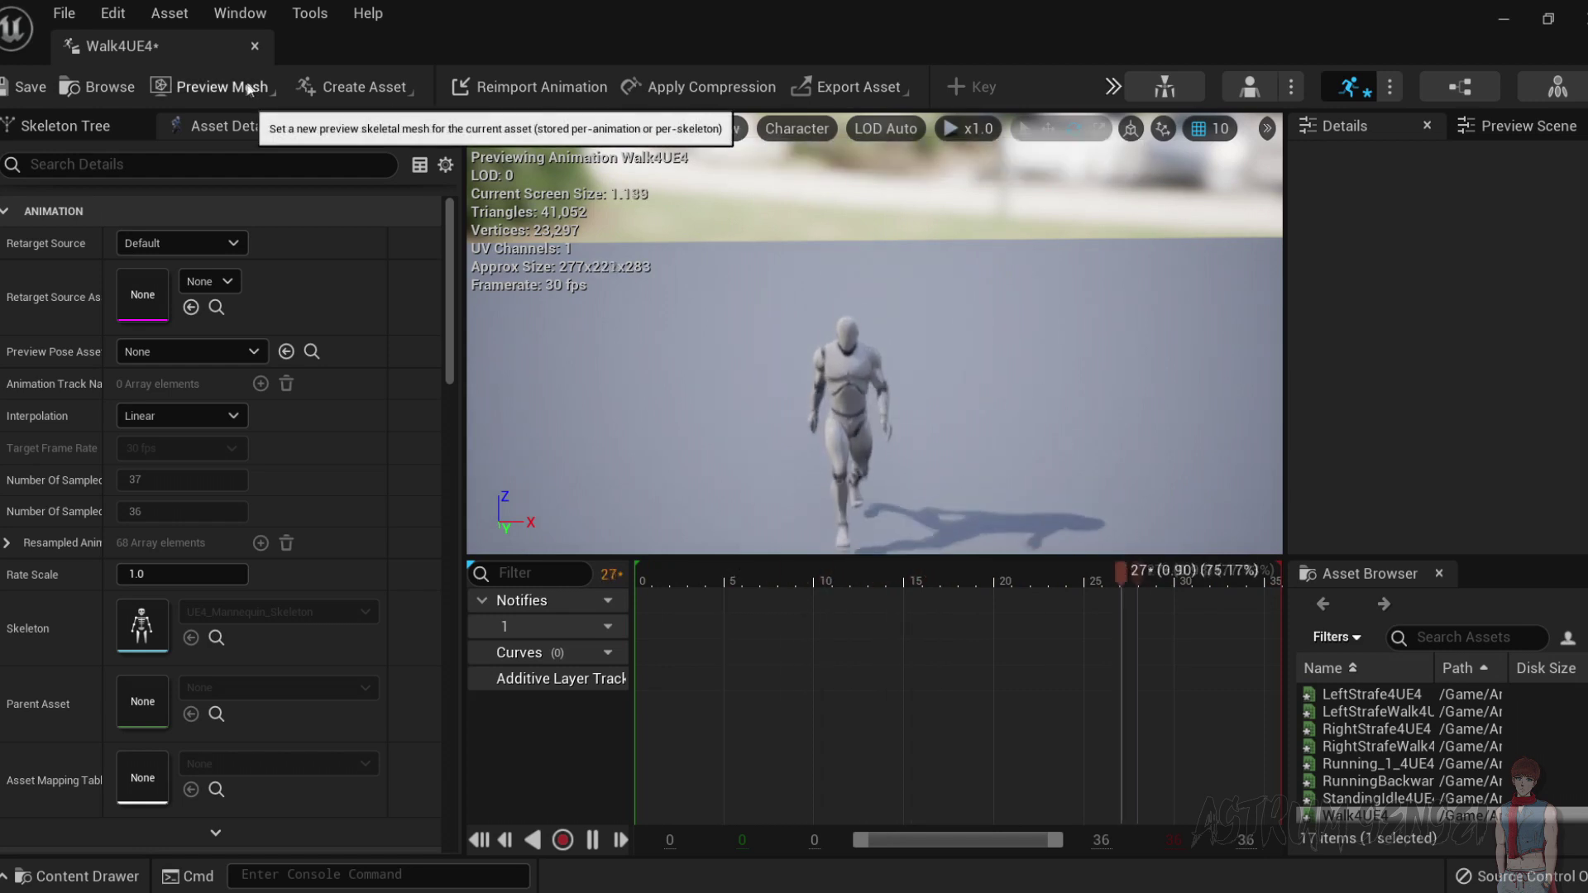
{"action": "left_click", "coordinate": [217, 86]}
{"action": "left_click", "coordinate": [288, 177]}
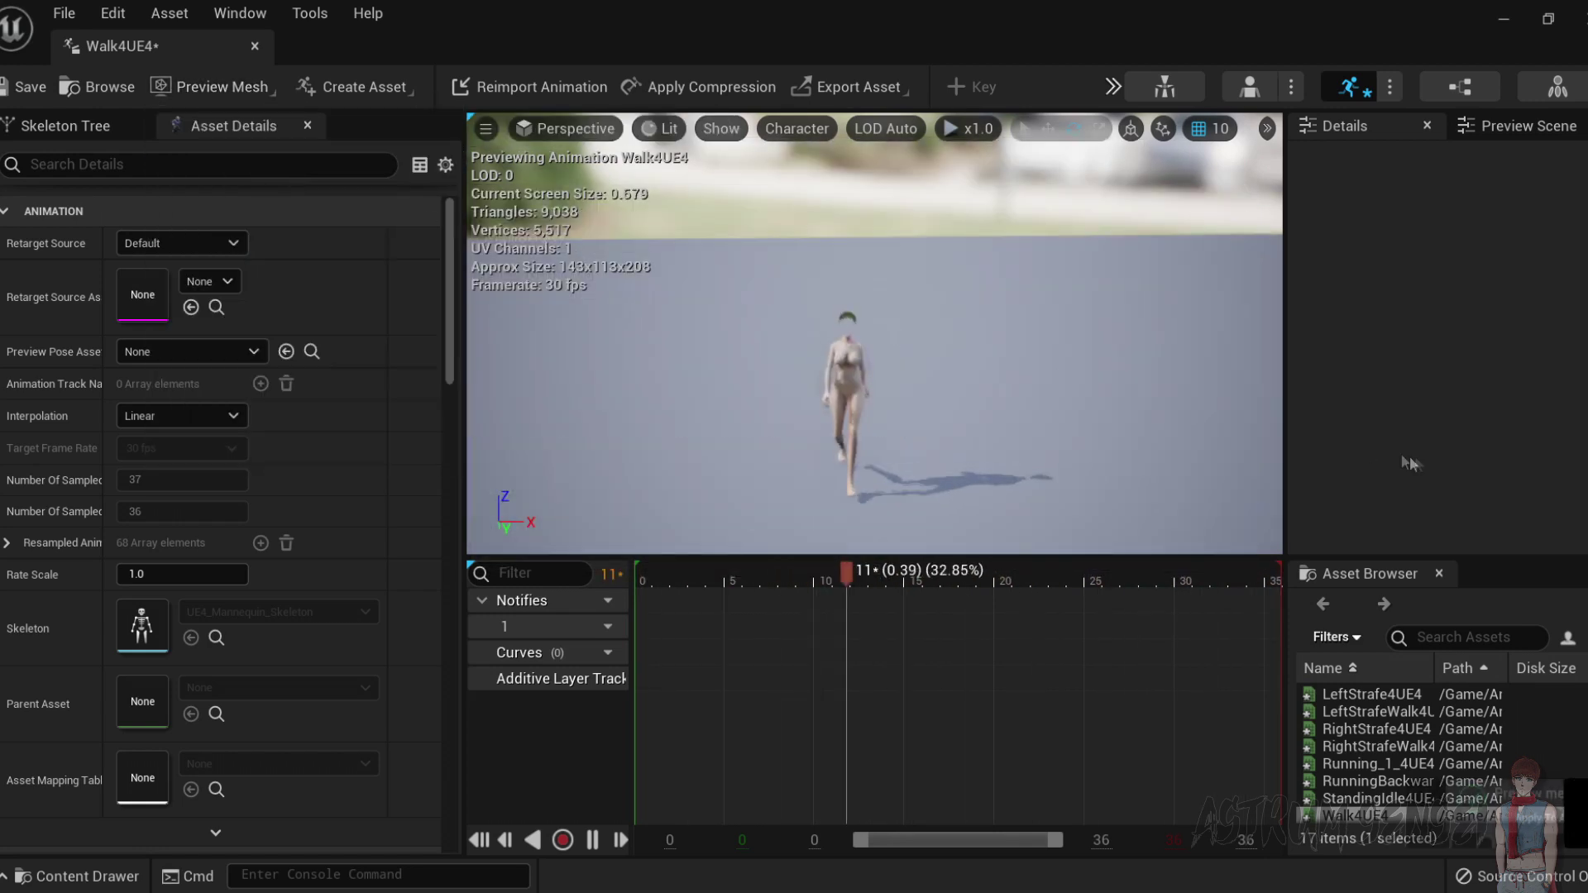
{"action": "right_click_drag", "start_coordinate": [882, 273], "coordinate": [1199, 265]}
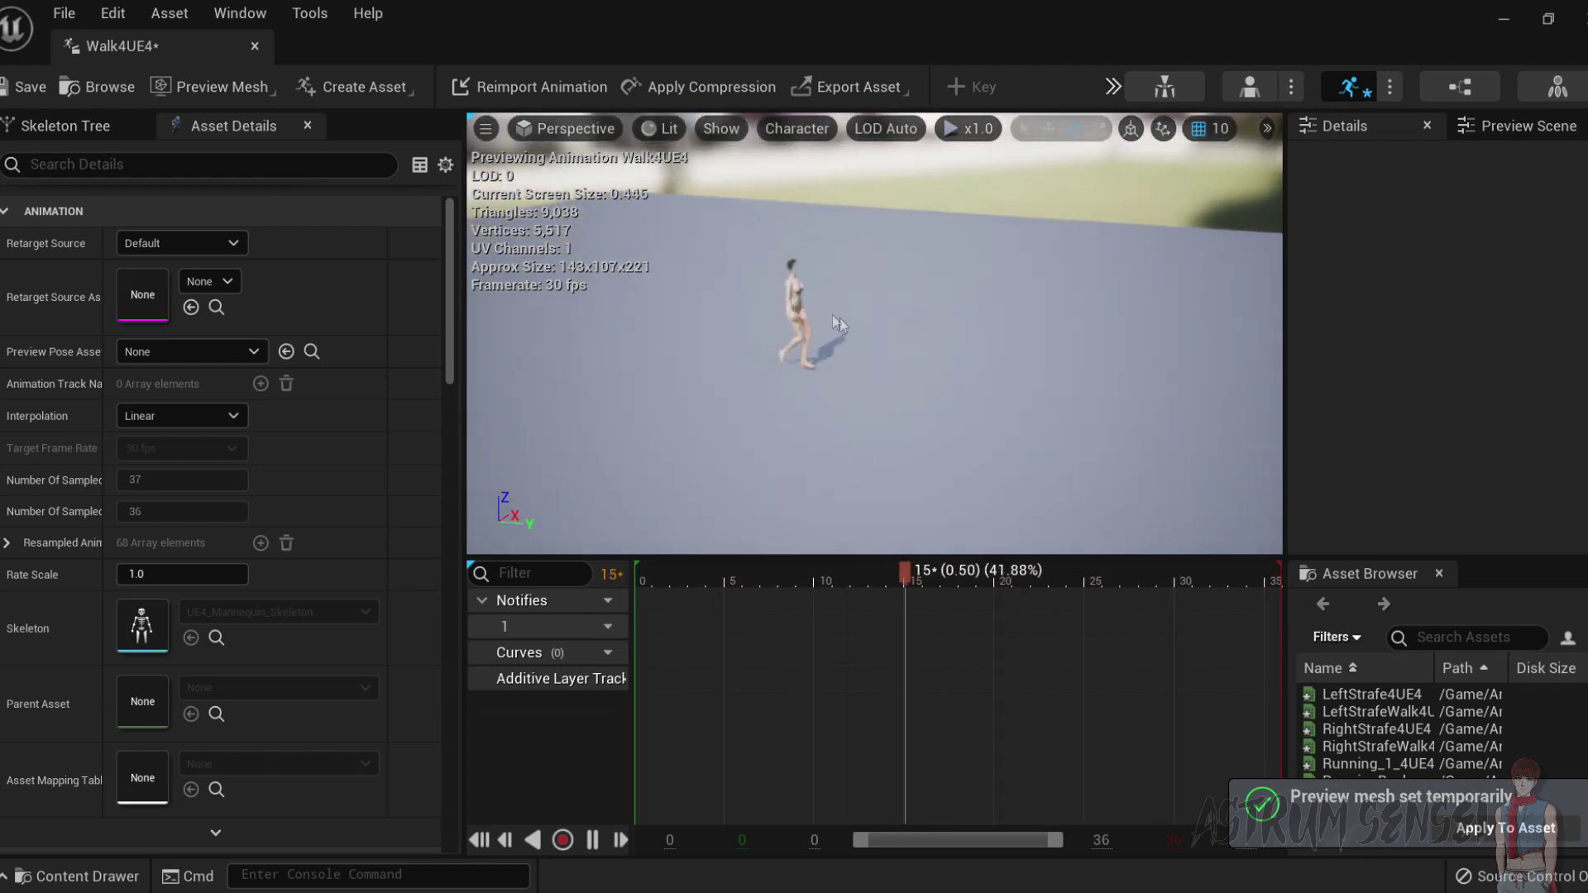
{"action": "right_click_drag", "start_coordinate": [666, 266], "coordinate": [748, 250]}
Preview the walk animation on the SK_Mannequin_Female mesh, and minimise the animation editor.
{"action": "left_click", "coordinate": [214, 86]}
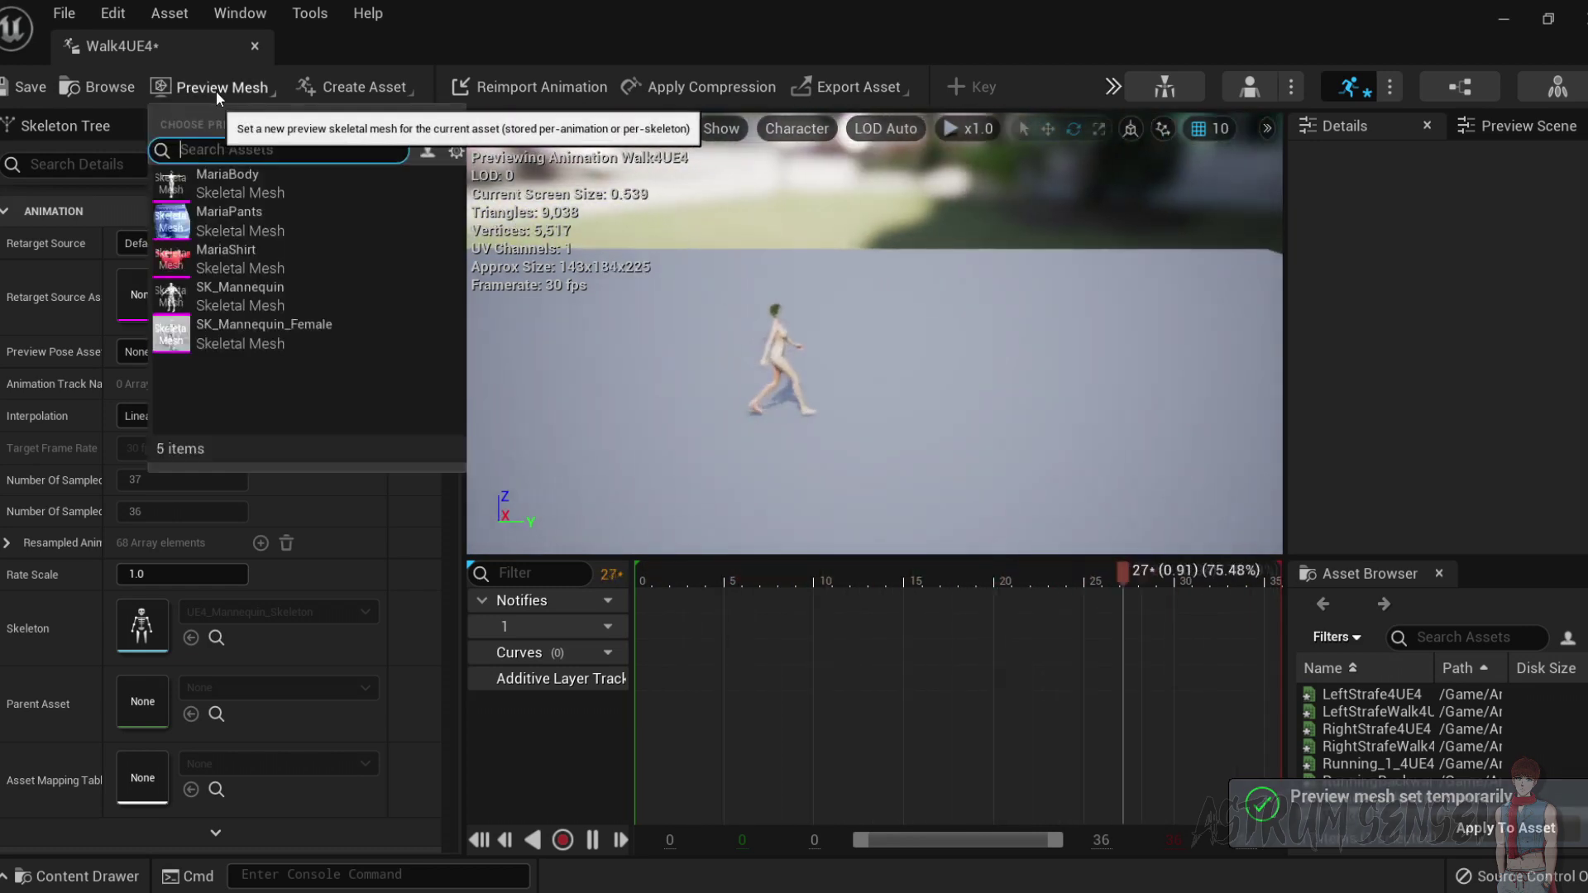
{"action": "left_click", "coordinate": [297, 340]}
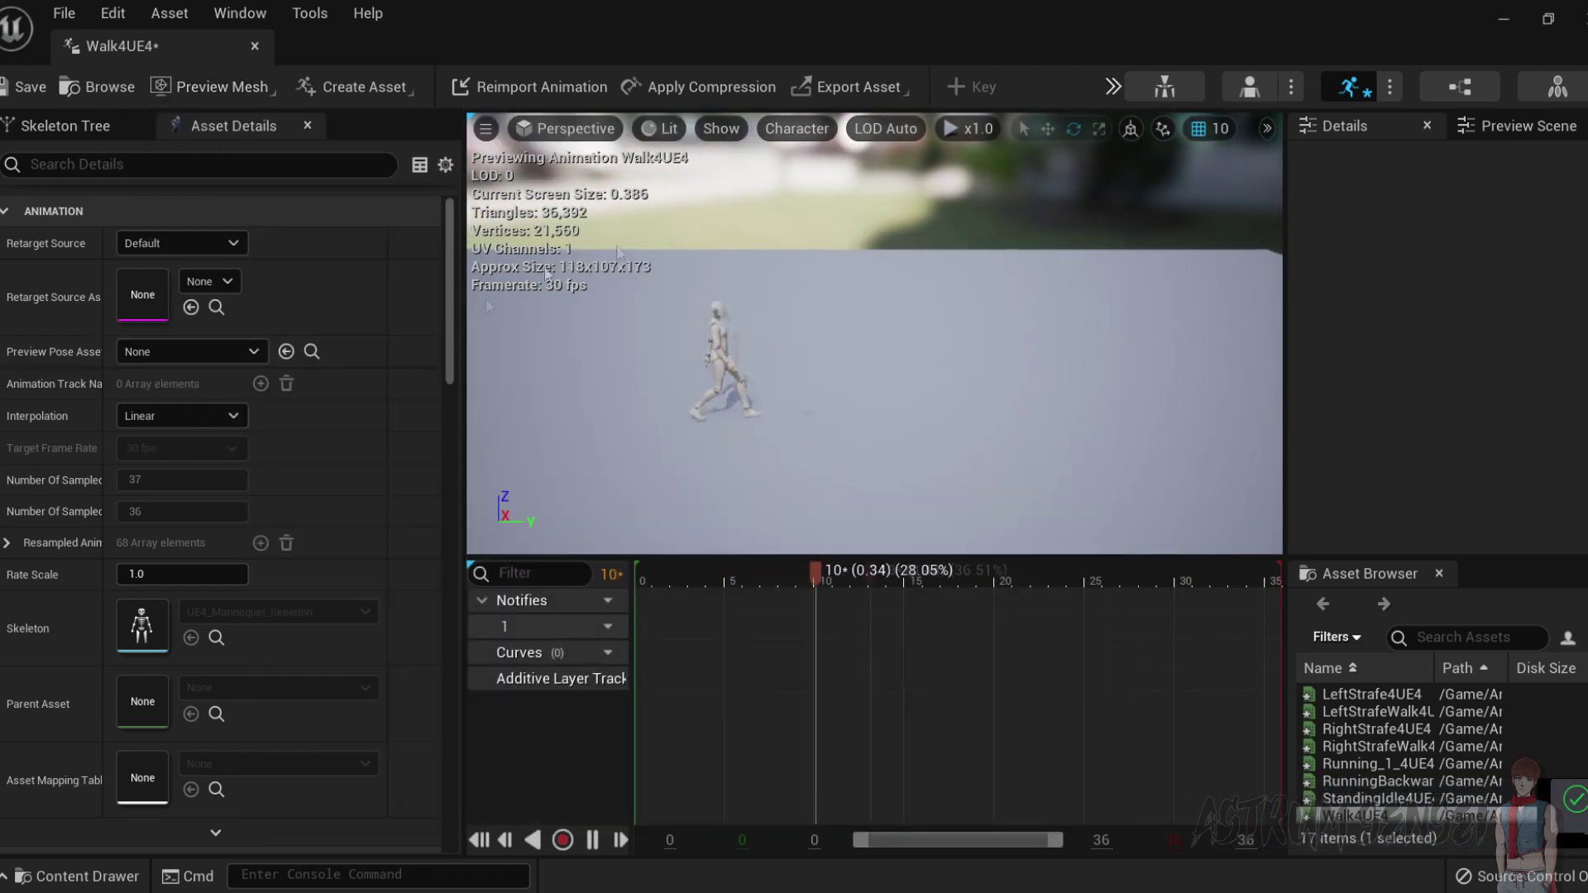
{"action": "right_click_drag", "start_coordinate": [827, 331], "coordinate": [600, 346]}
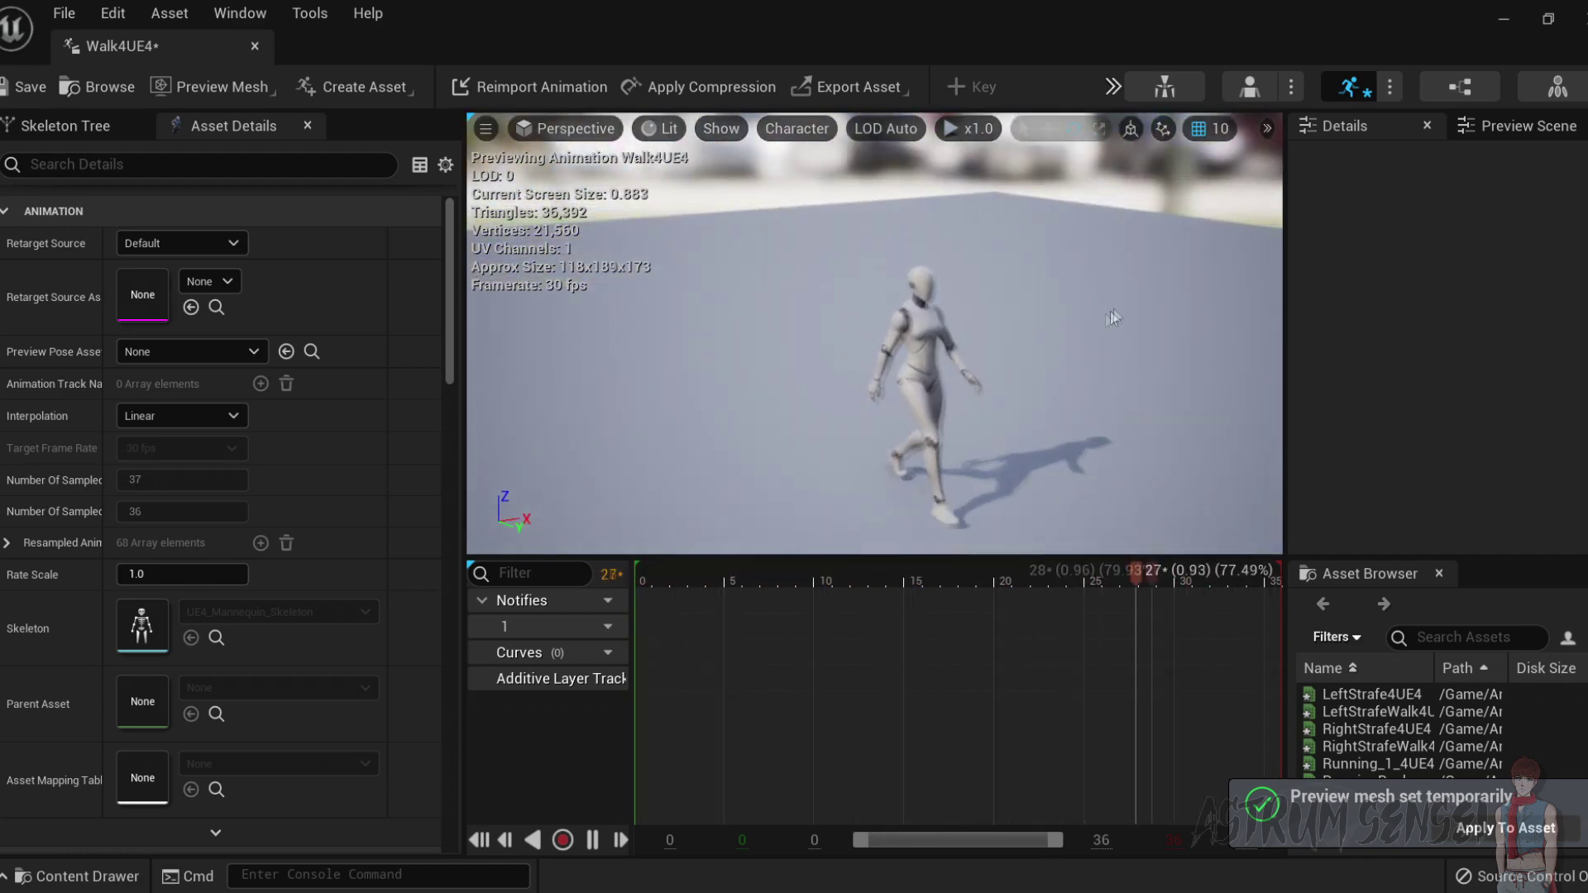
{"action": "left_click", "coordinate": [1504, 18]}
Select all nine imported animations and open them together for bulk editing in the Property Matrix.
{"action": "left_click", "coordinate": [997, 728]}
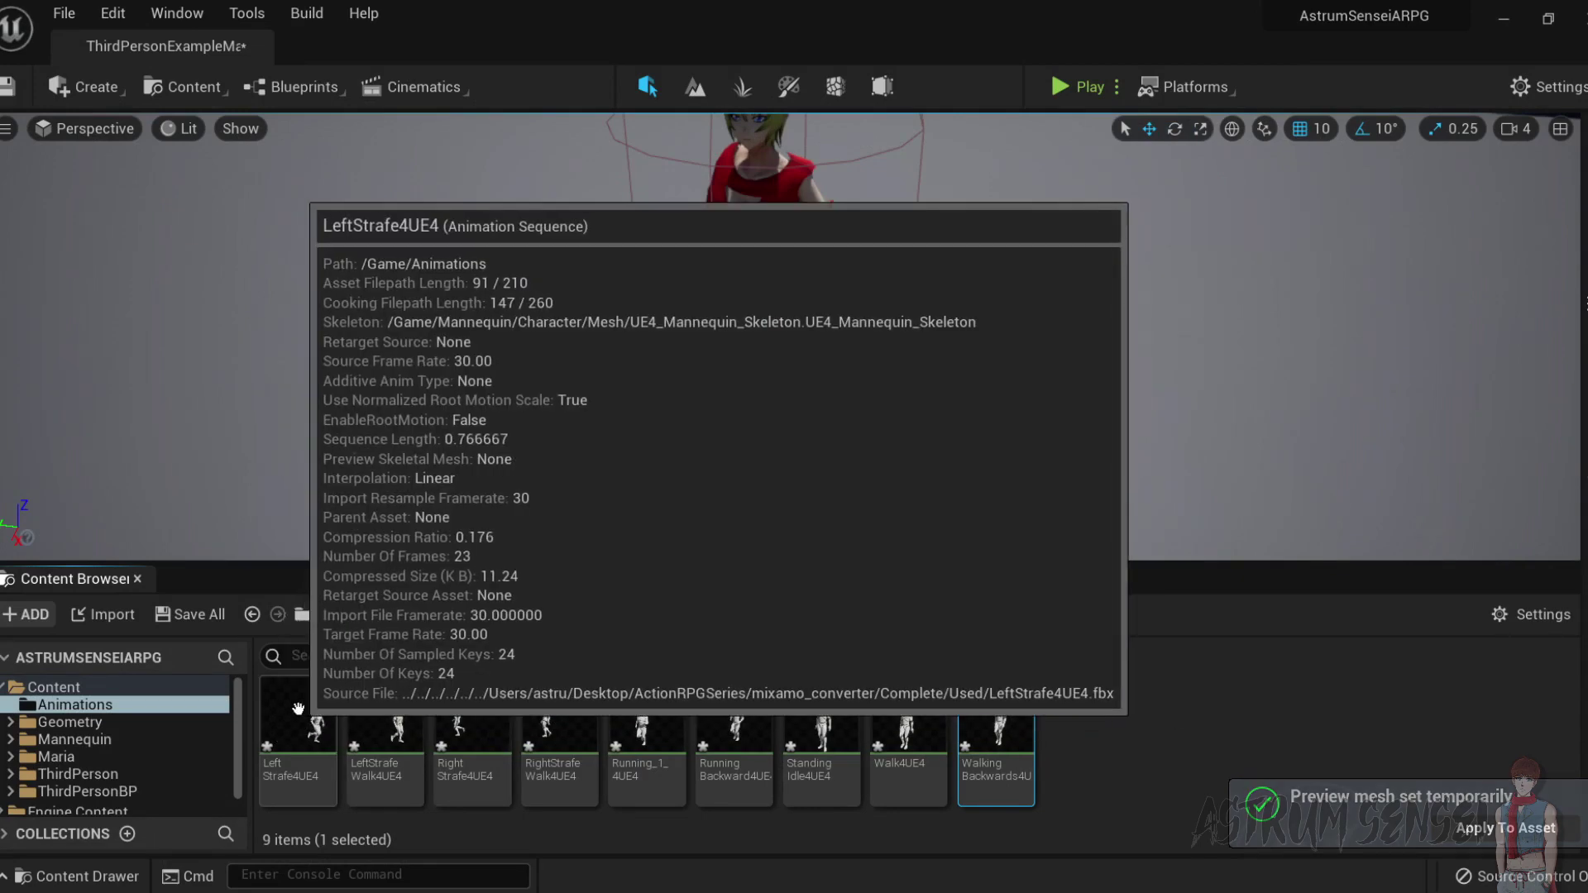
{"action": "key", "text": "ctrl+a"}
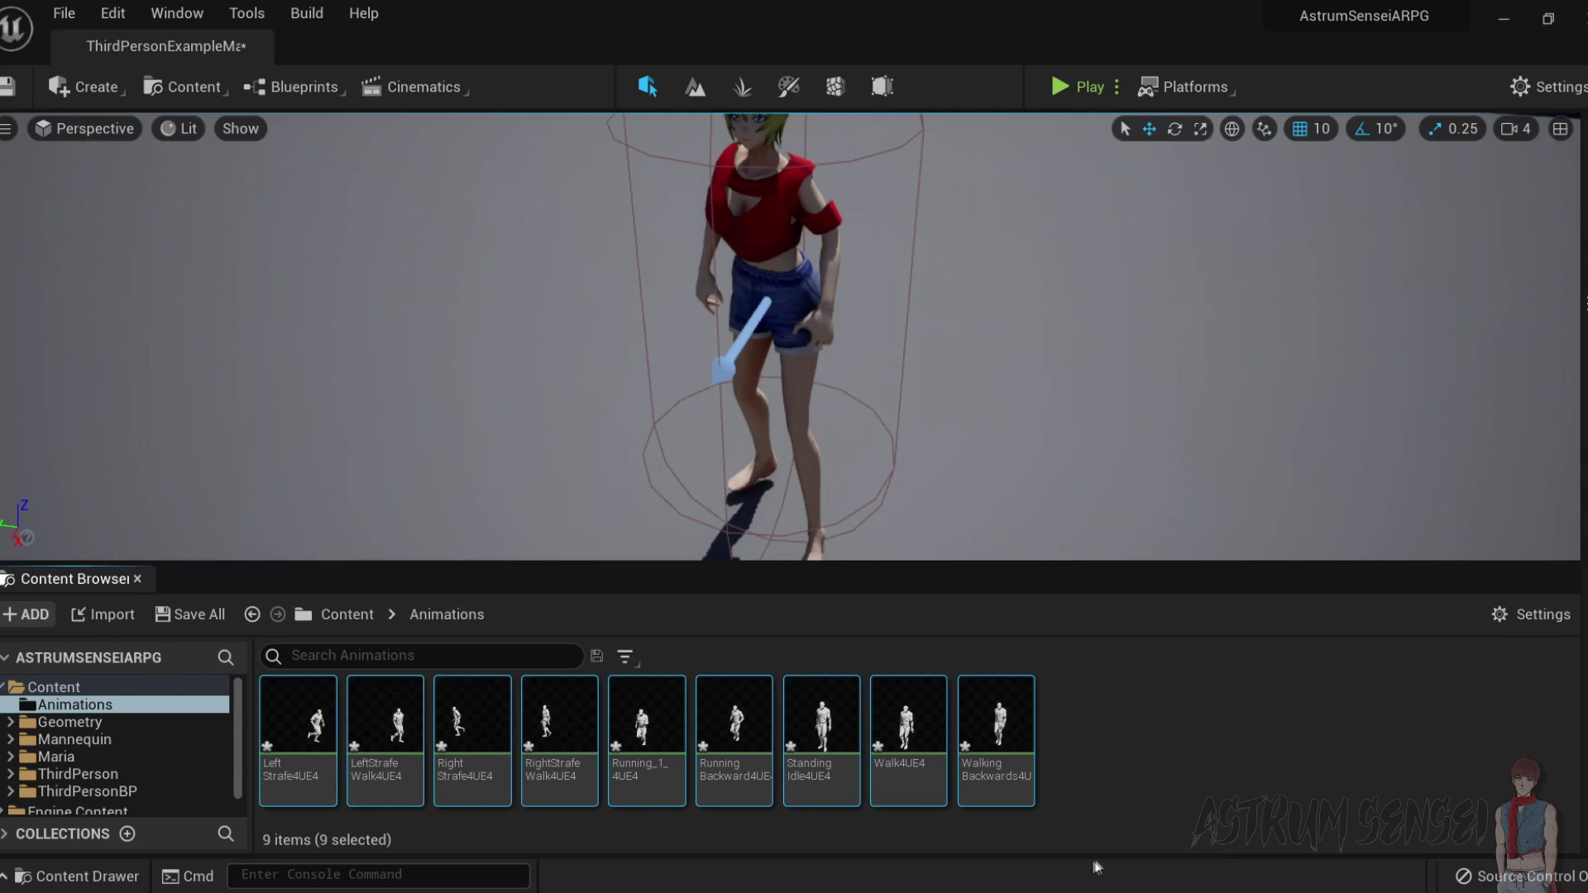
{"action": "right_click", "coordinate": [299, 748]}
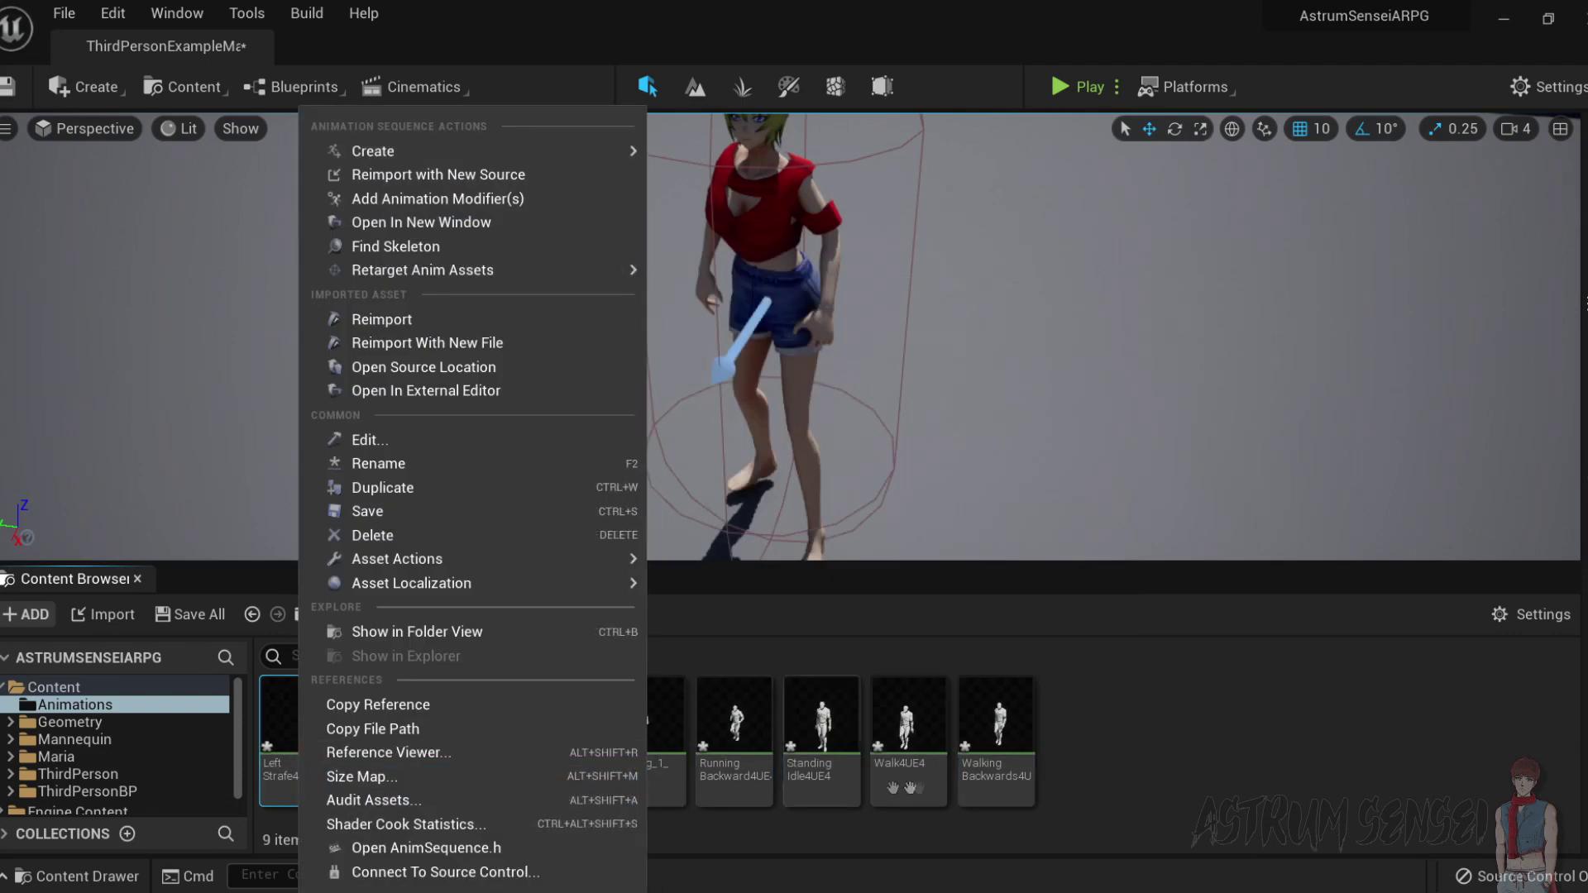
{"action": "left_click", "coordinate": [996, 775], "text": "shift"}
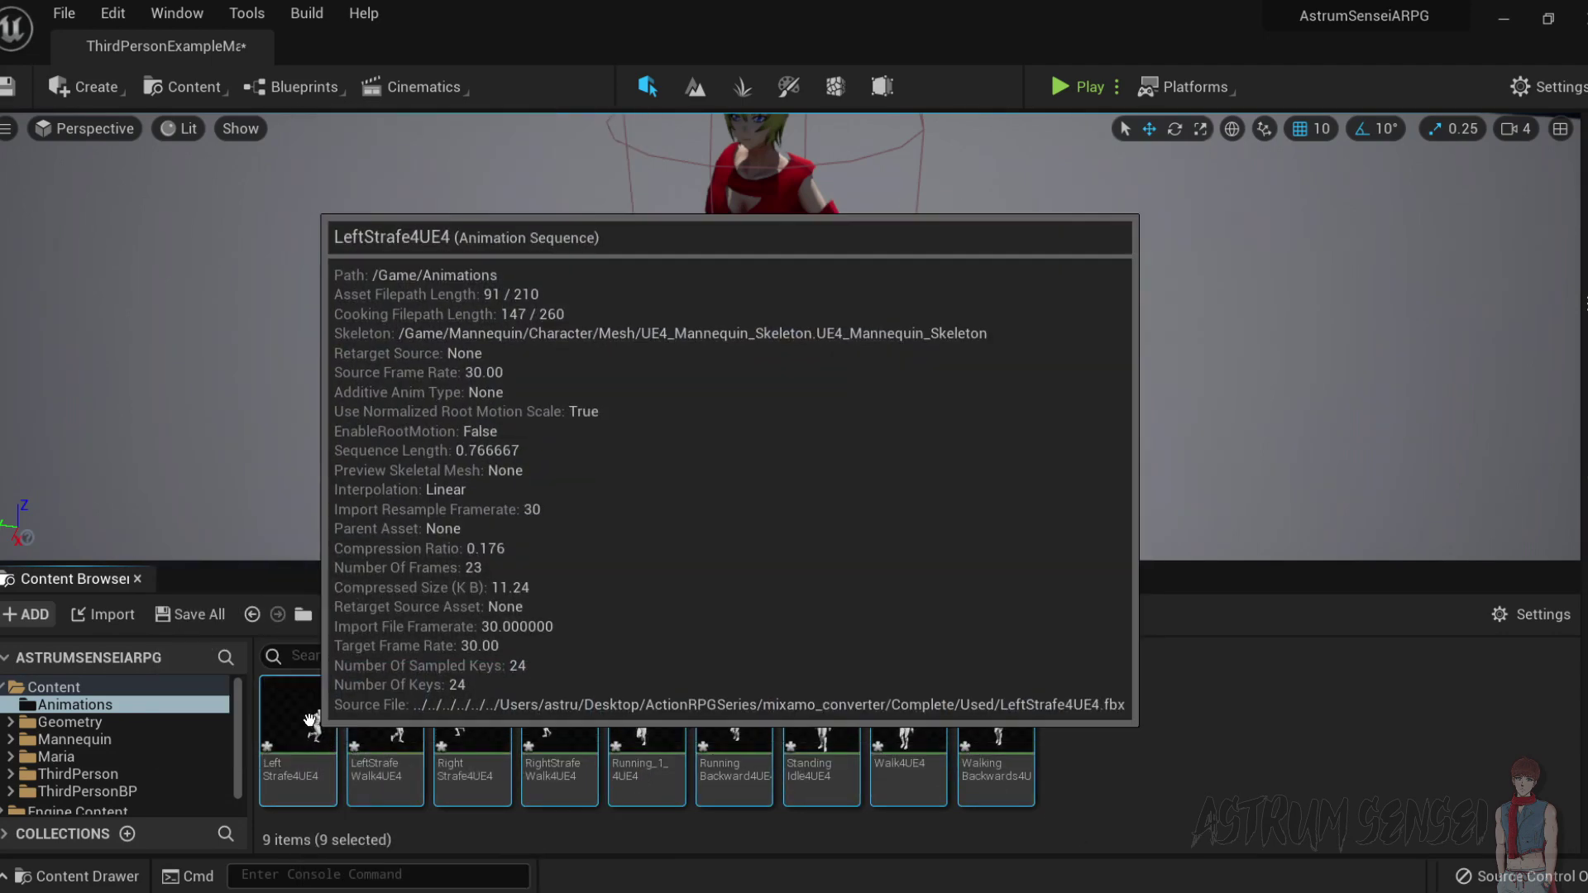
{"action": "right_click", "coordinate": [318, 745]}
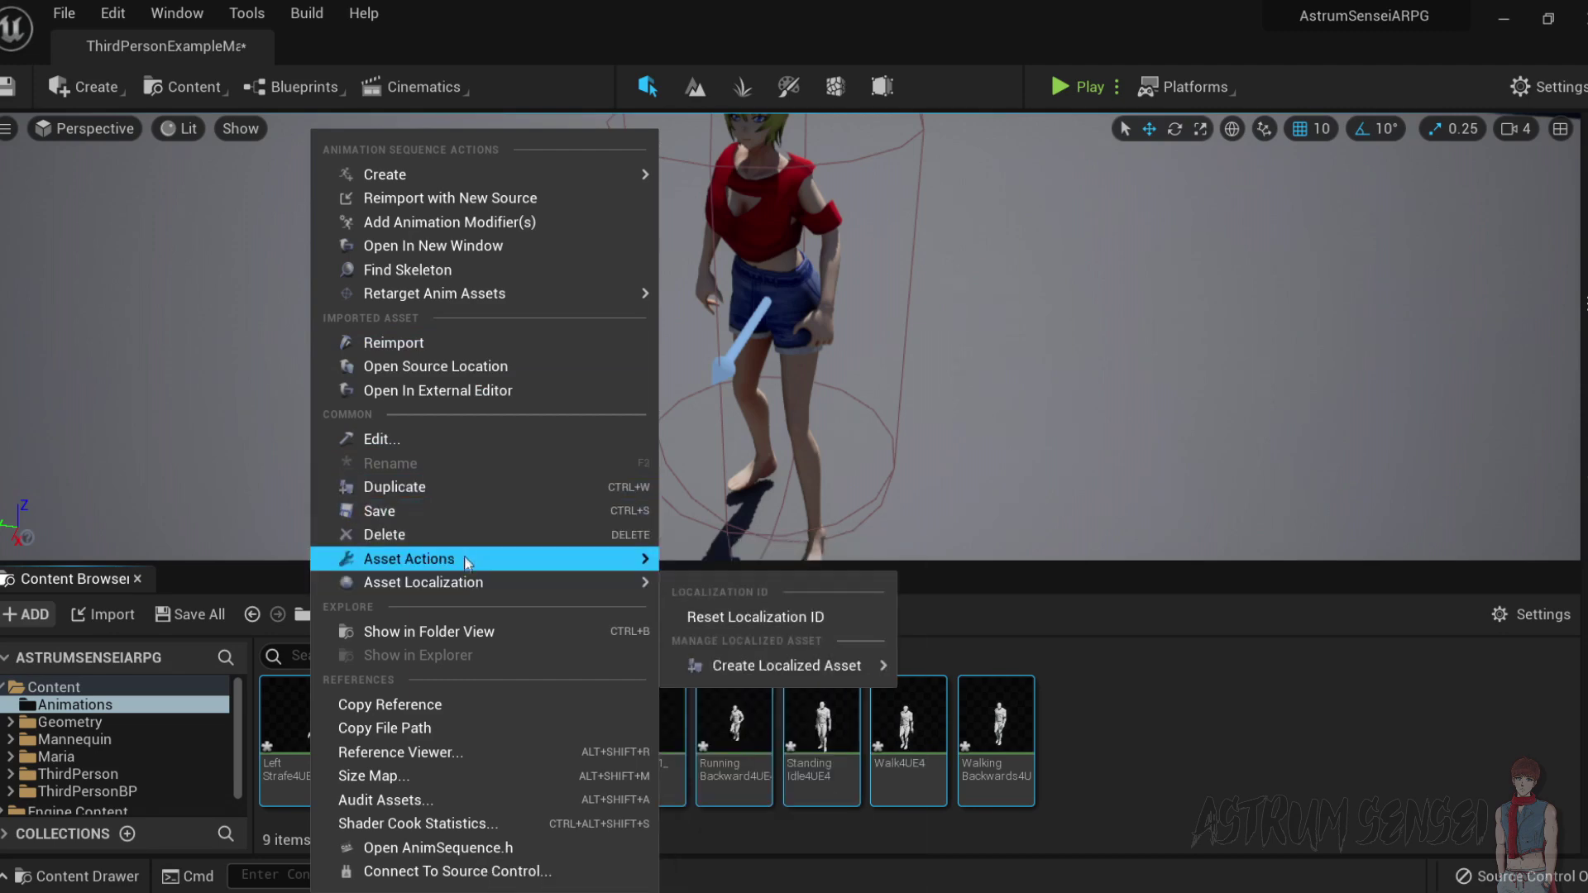
{"action": "mouse_move", "coordinate": [473, 561]}
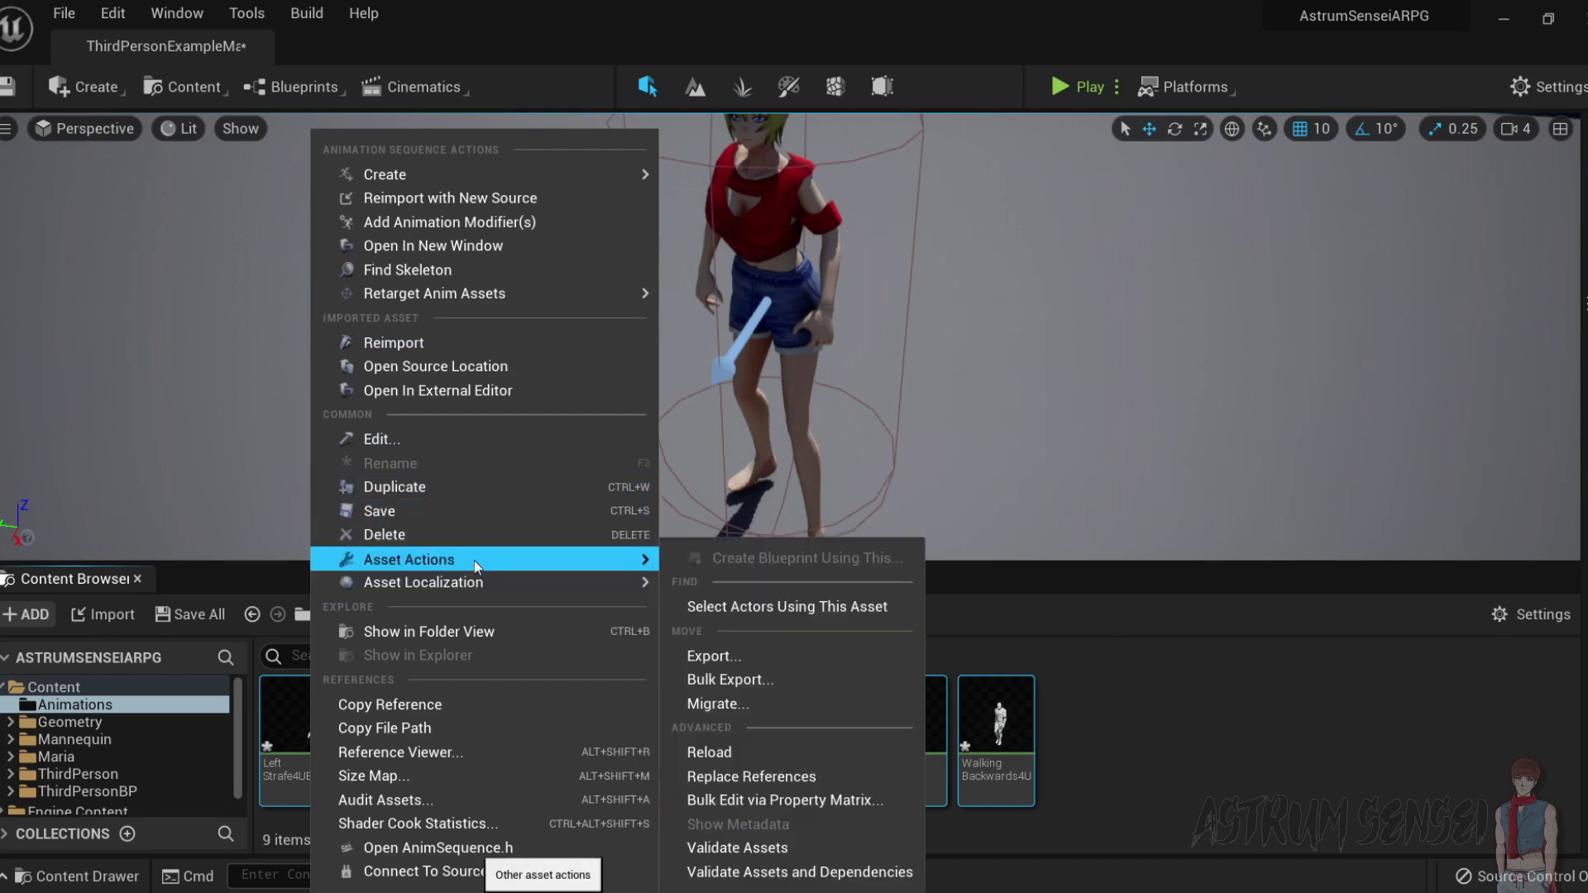
{"action": "left_click", "coordinate": [793, 799]}
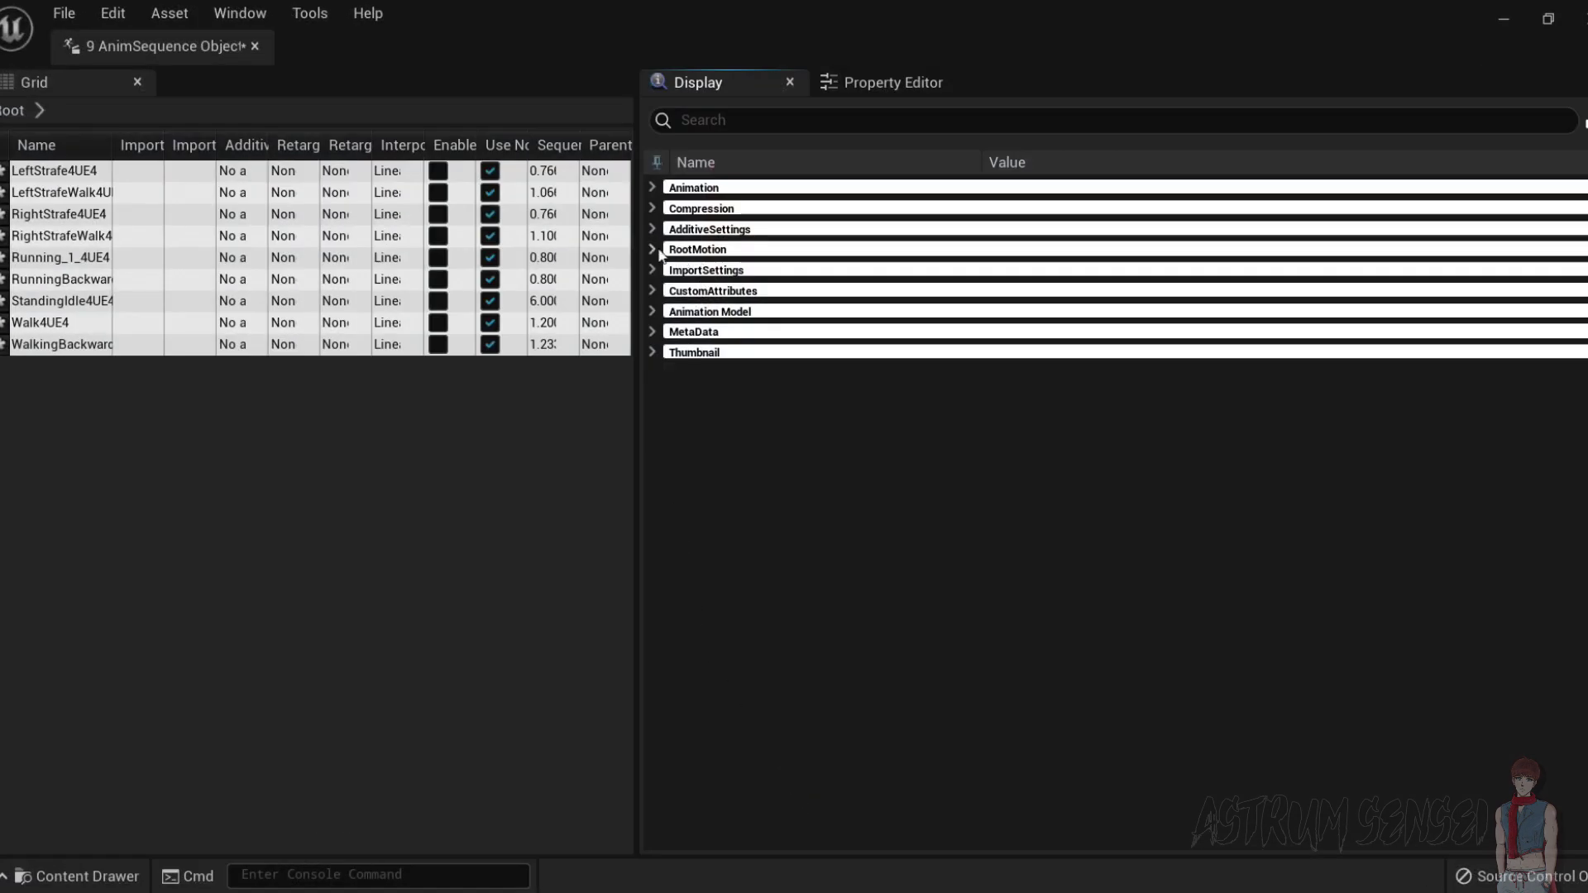
Enable root motion for all nine animation sequences, and close the Property Matrix to return to the Animations folder.
{"action": "left_click", "coordinate": [653, 250]}
{"action": "left_click", "coordinate": [991, 270]}
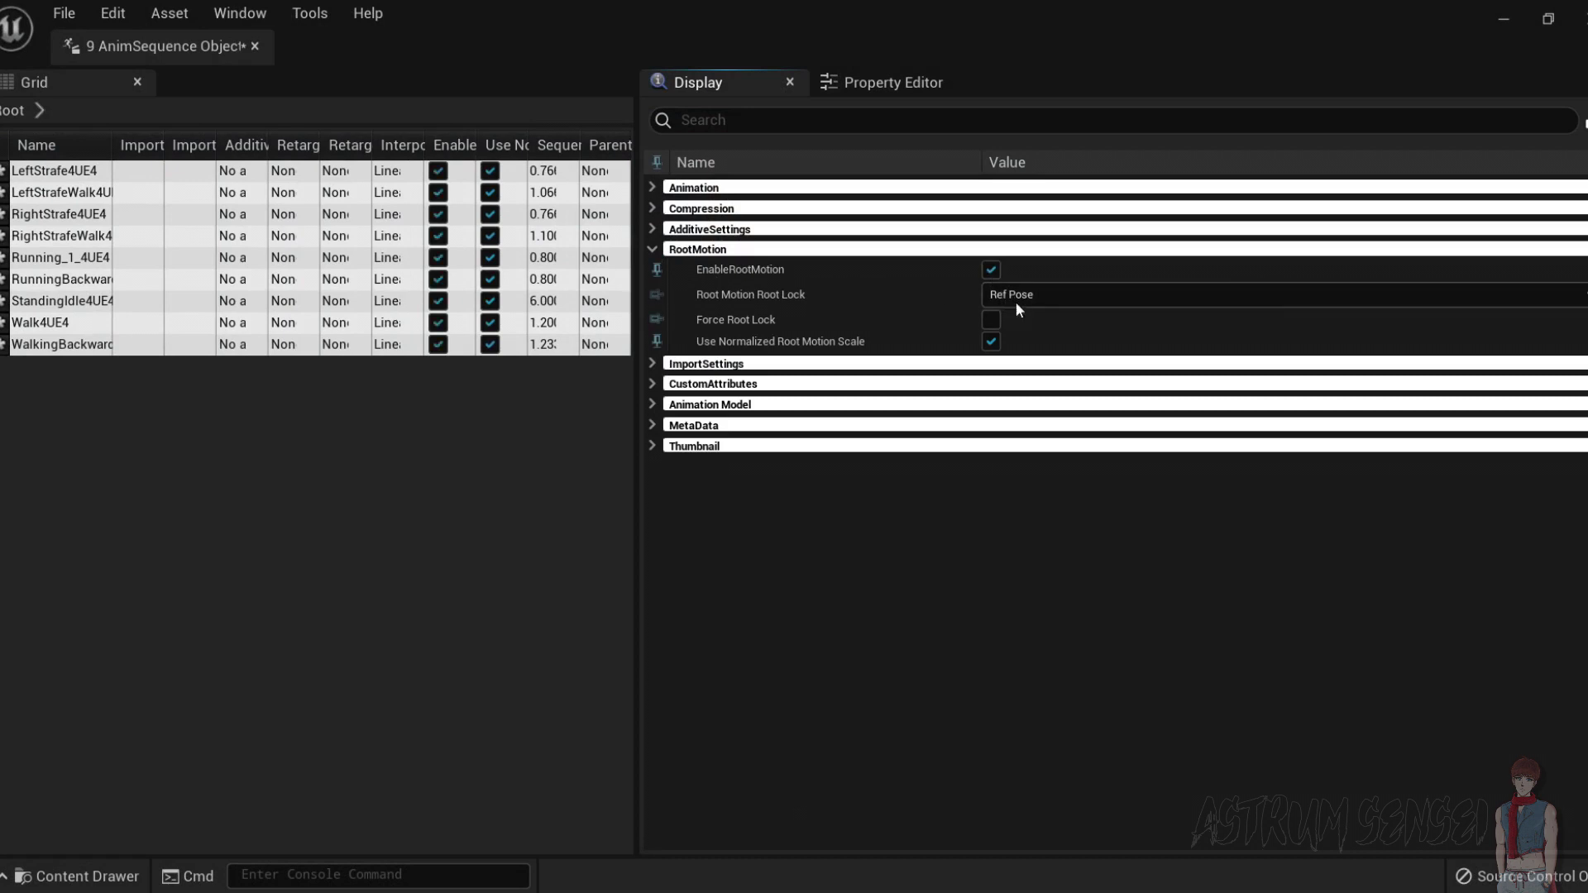
{"action": "left_click", "coordinate": [1014, 298]}
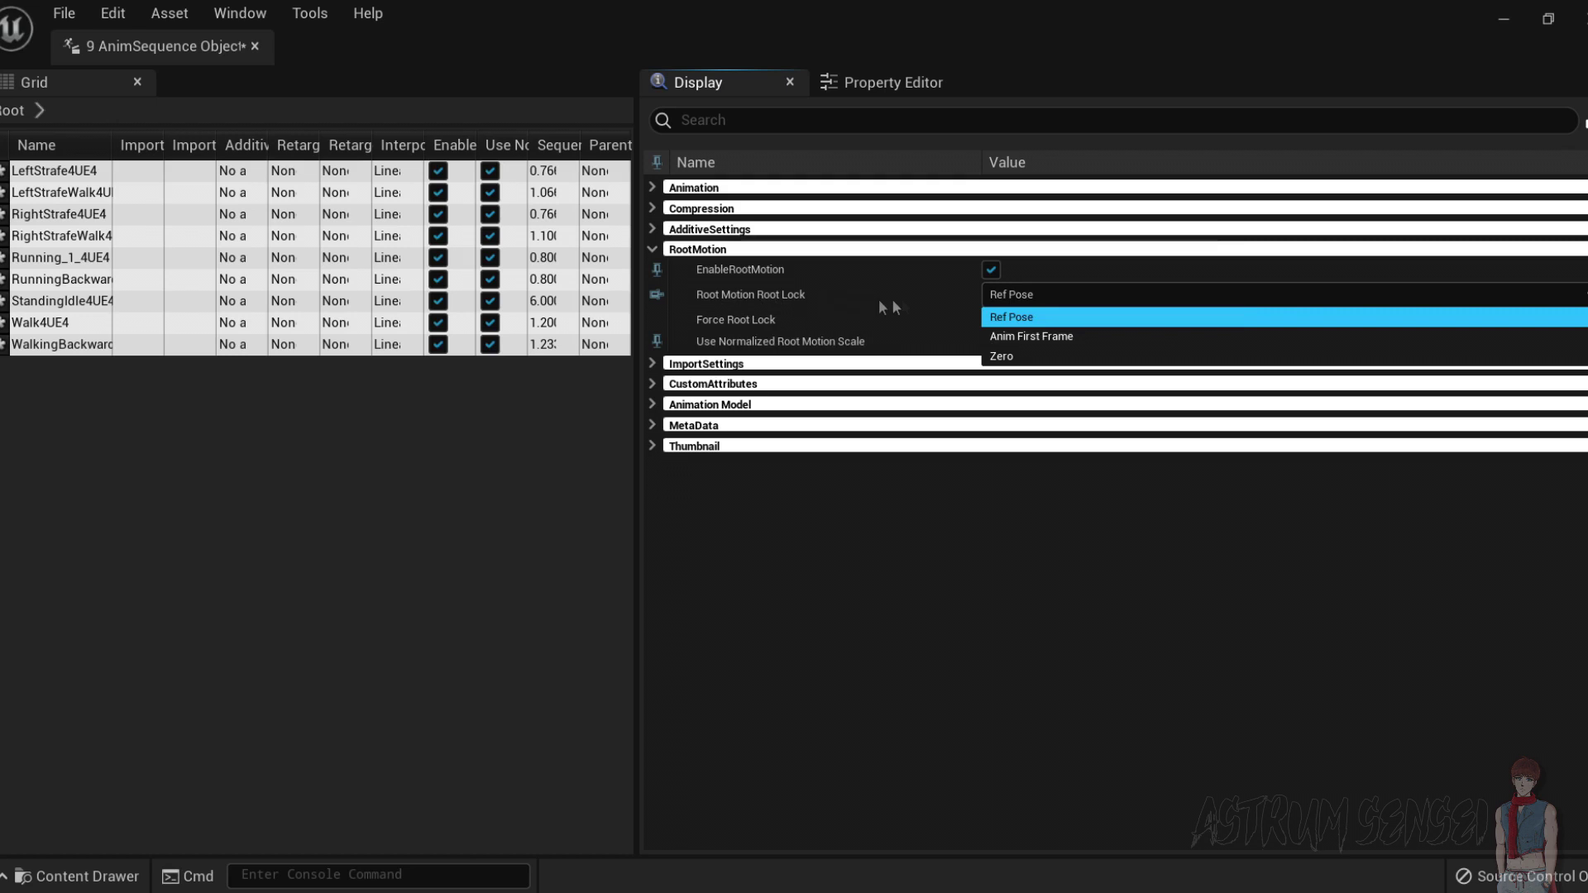
{"action": "left_click", "coordinate": [1030, 298]}
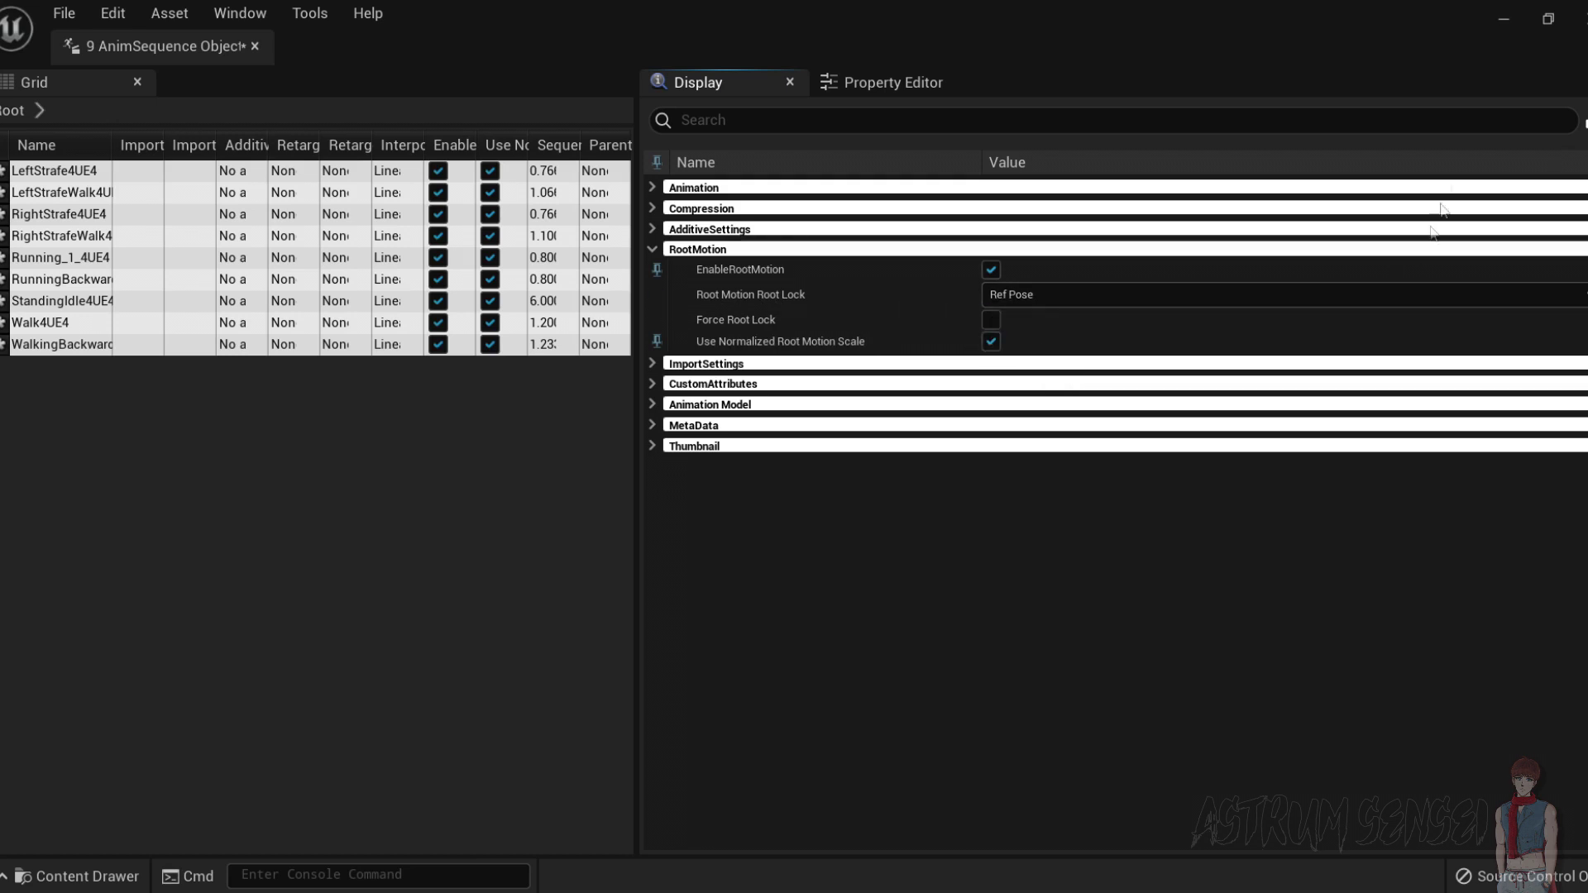
{"action": "left_click", "coordinate": [1581, 36]}
{"action": "left_click", "coordinate": [95, 705]}
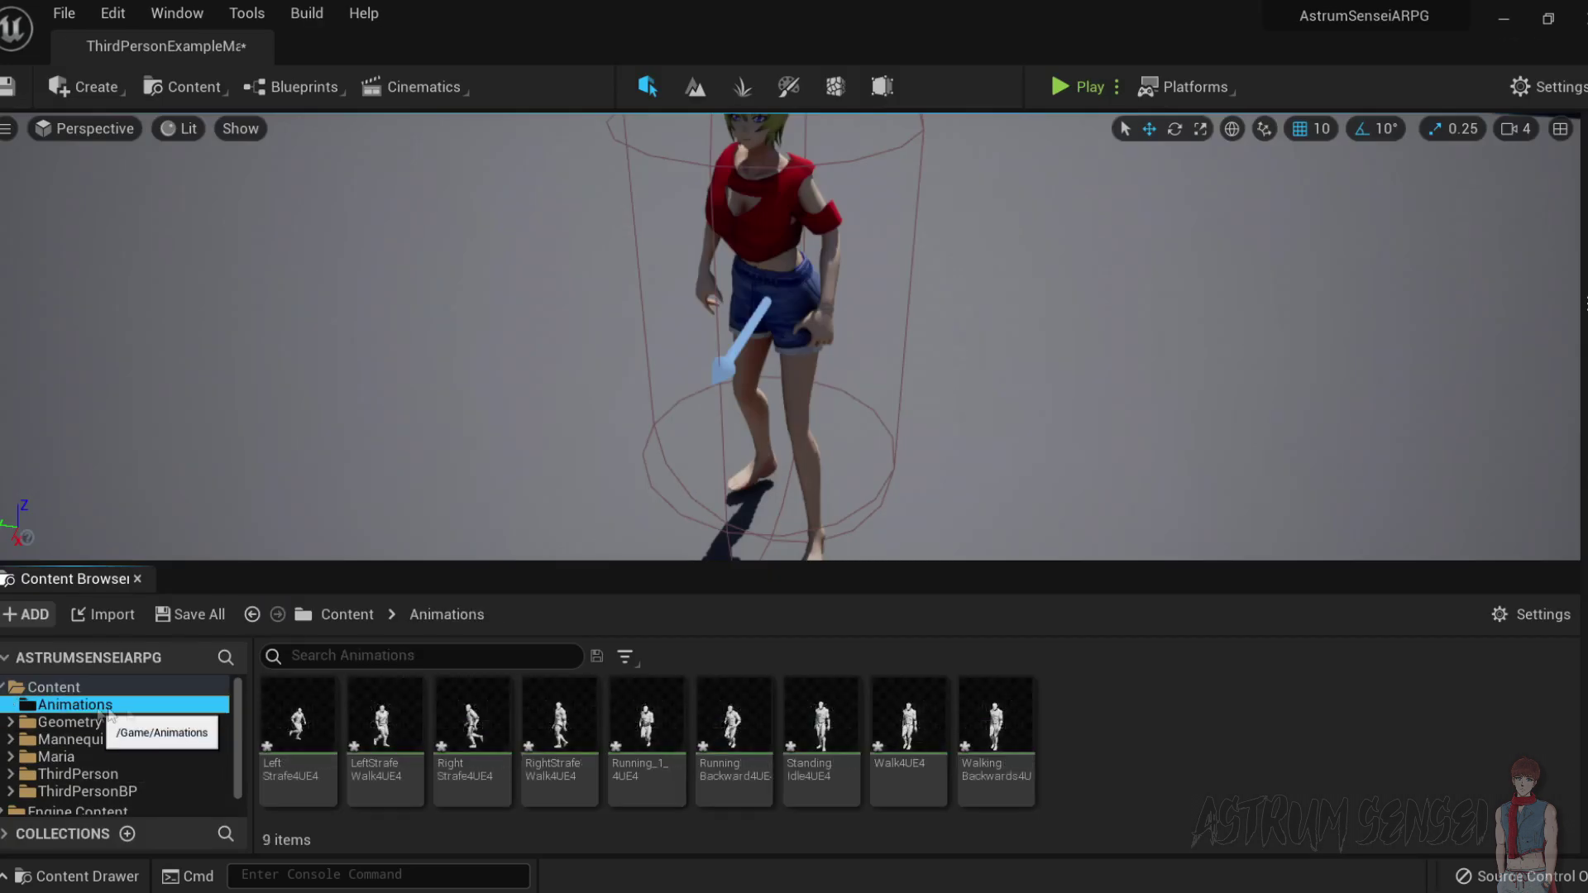
Play the level, test the character by running and jumping around the map, and stop the play session.
{"action": "scroll", "coordinate": [857, 339], "scroll_direction": "down", "scroll_amount": 8}
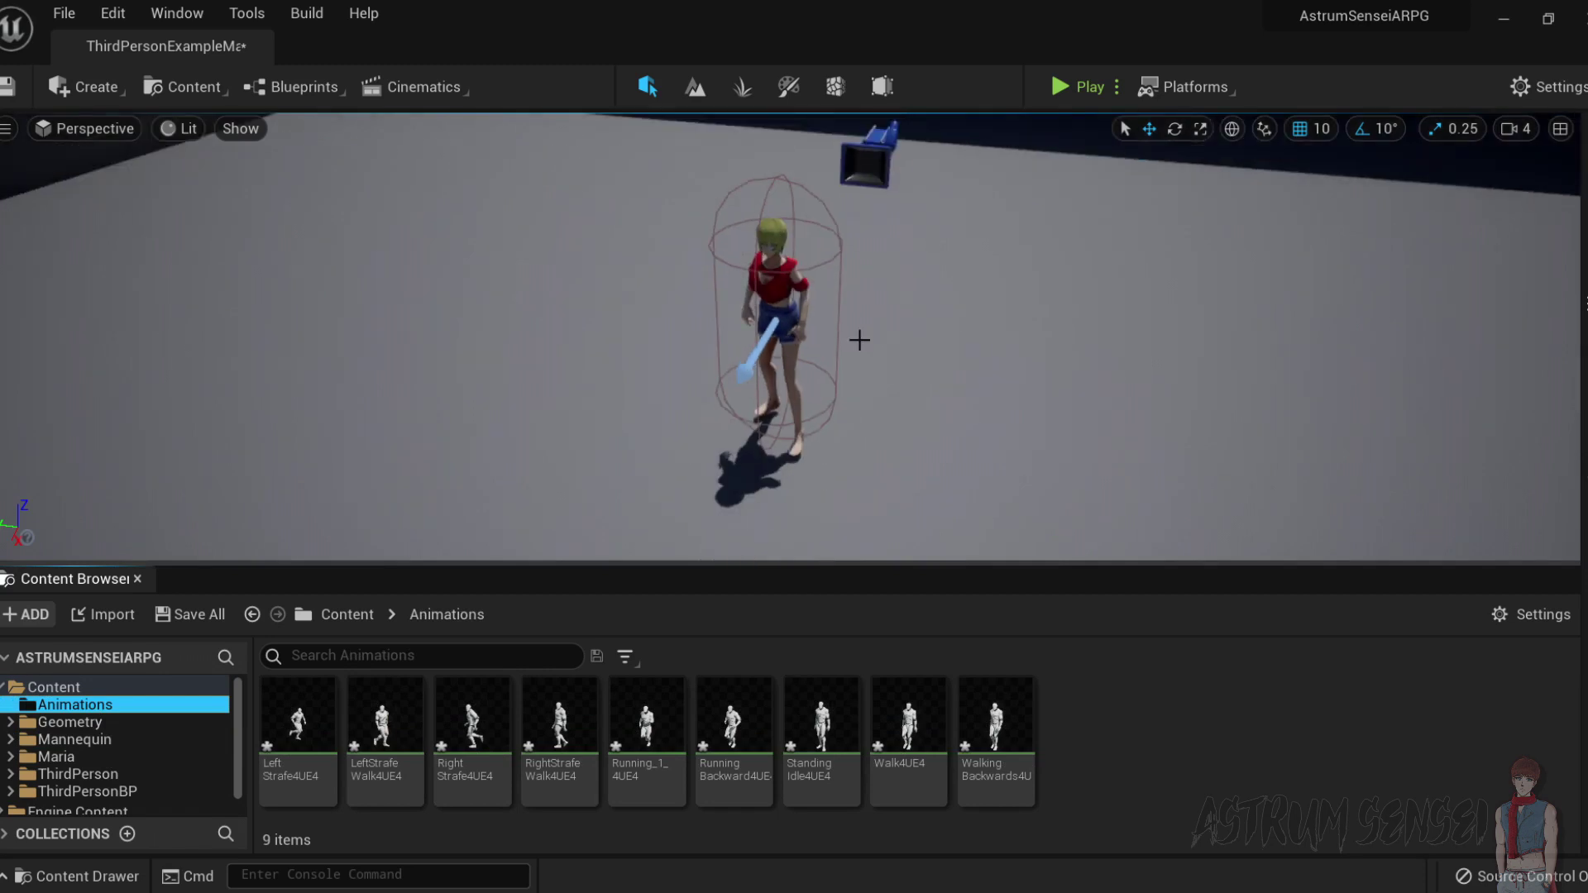
{"action": "right_click_drag", "start_coordinate": [889, 408], "coordinate": [815, 395]}
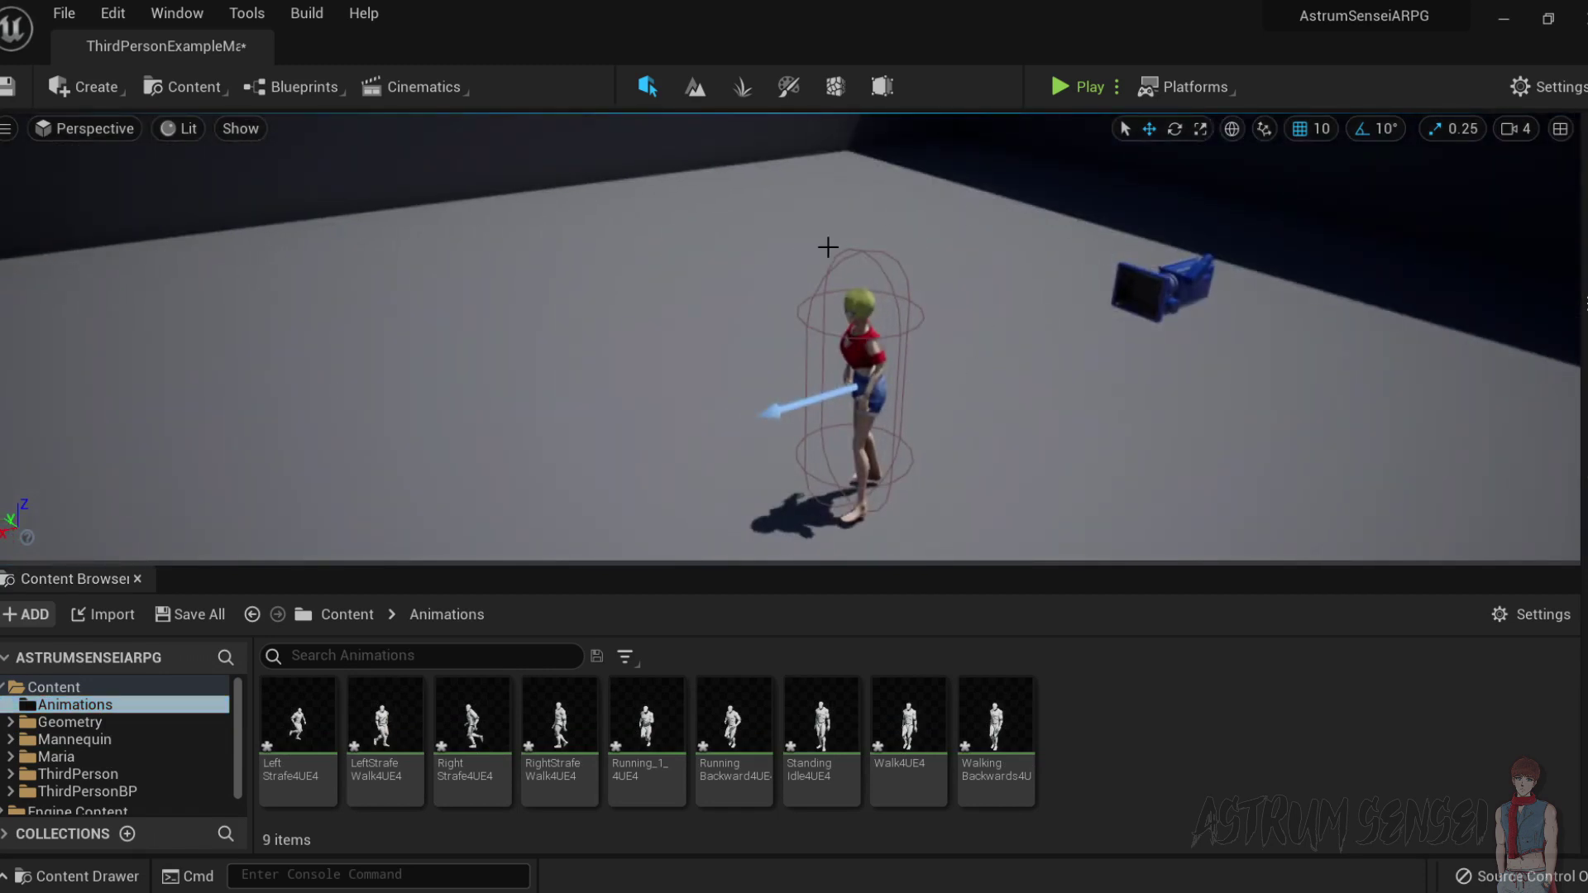
{"action": "left_click", "coordinate": [1062, 86]}
{"action": "left_click", "coordinate": [767, 382]}
{"action": "key", "text": "w"}
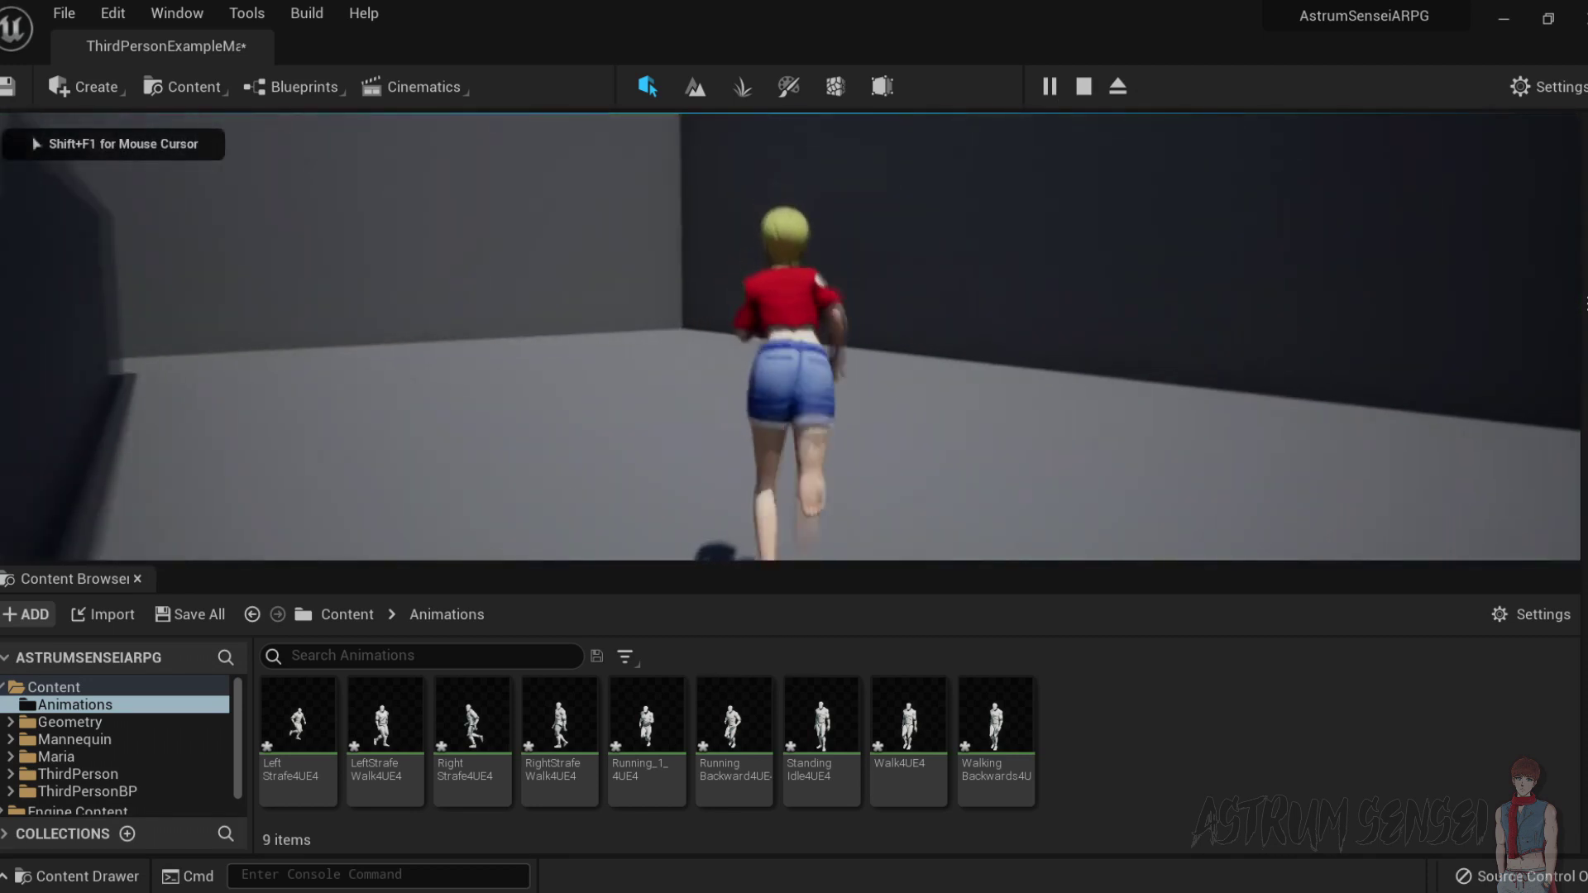
{"action": "key", "text": "a"}
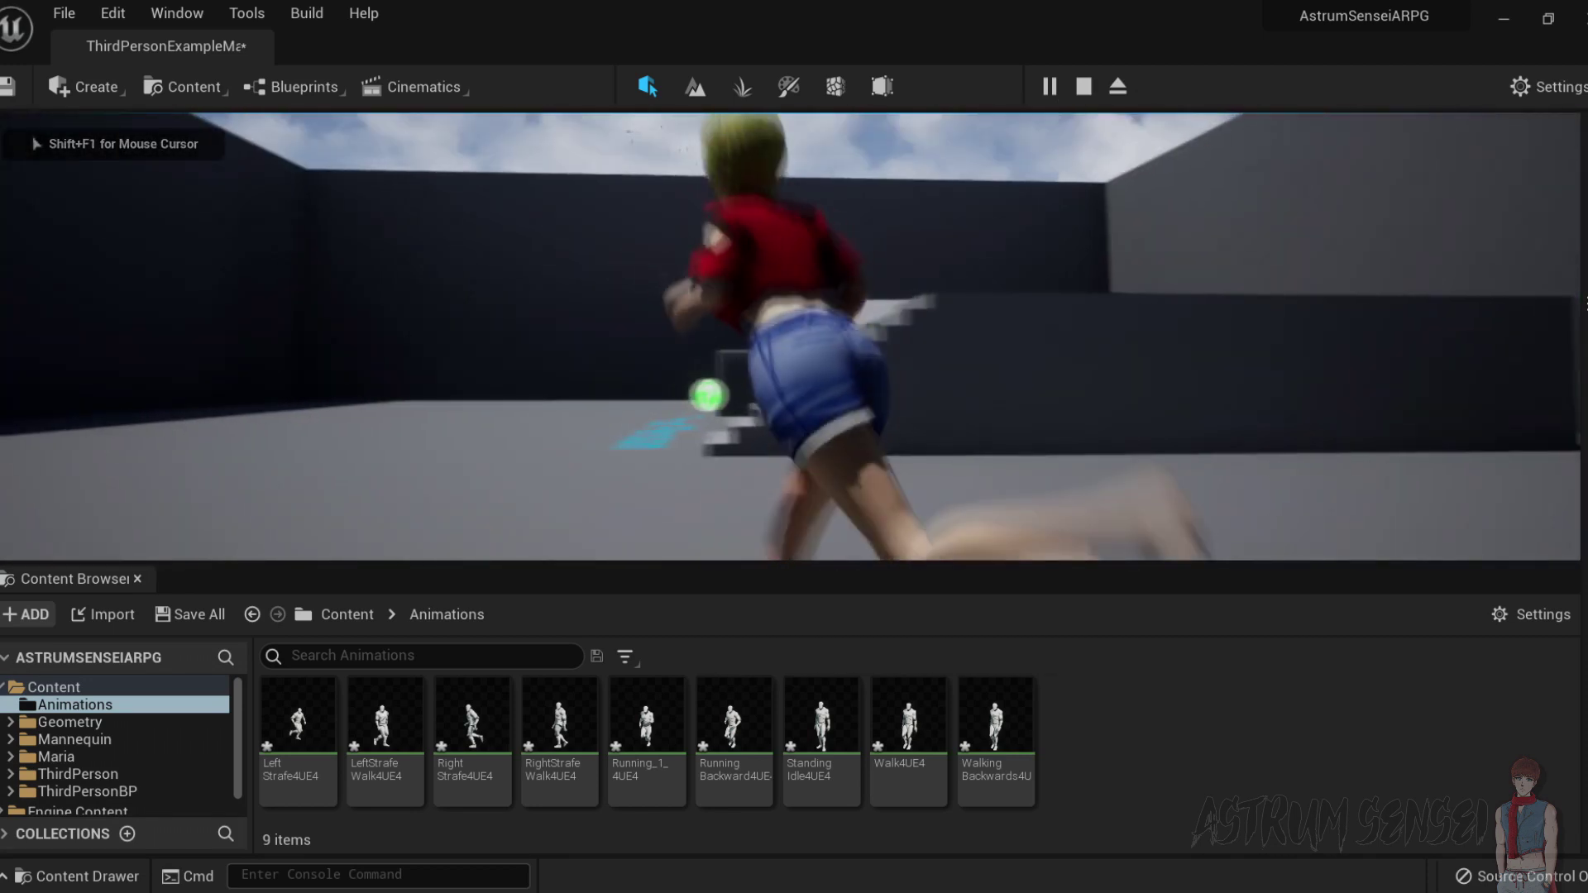
{"action": "key", "text": "w"}
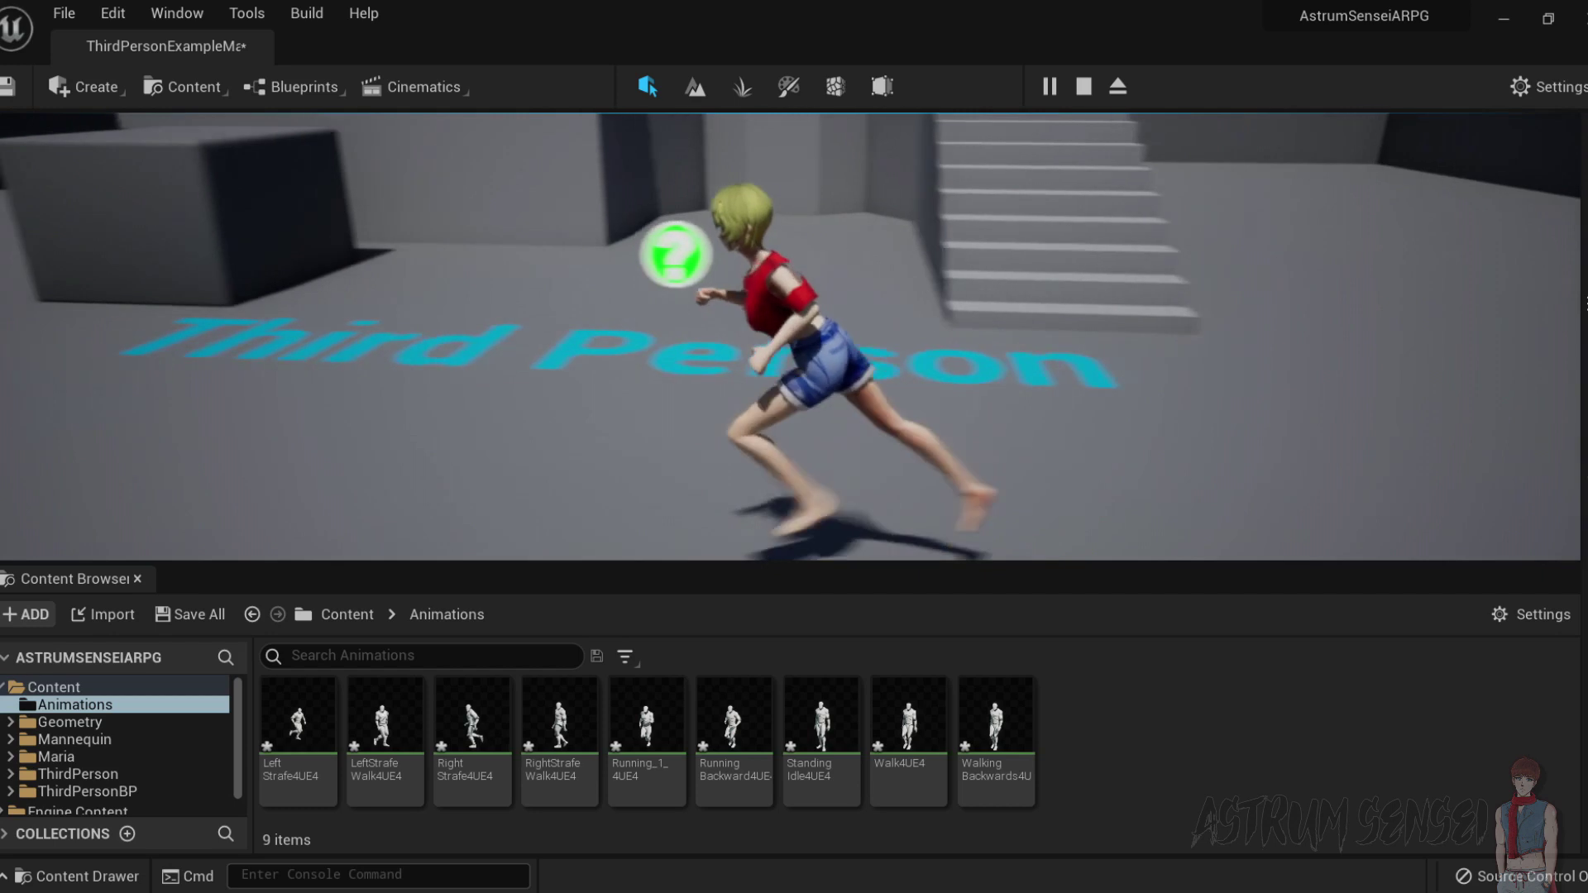
{"action": "key", "text": "space"}
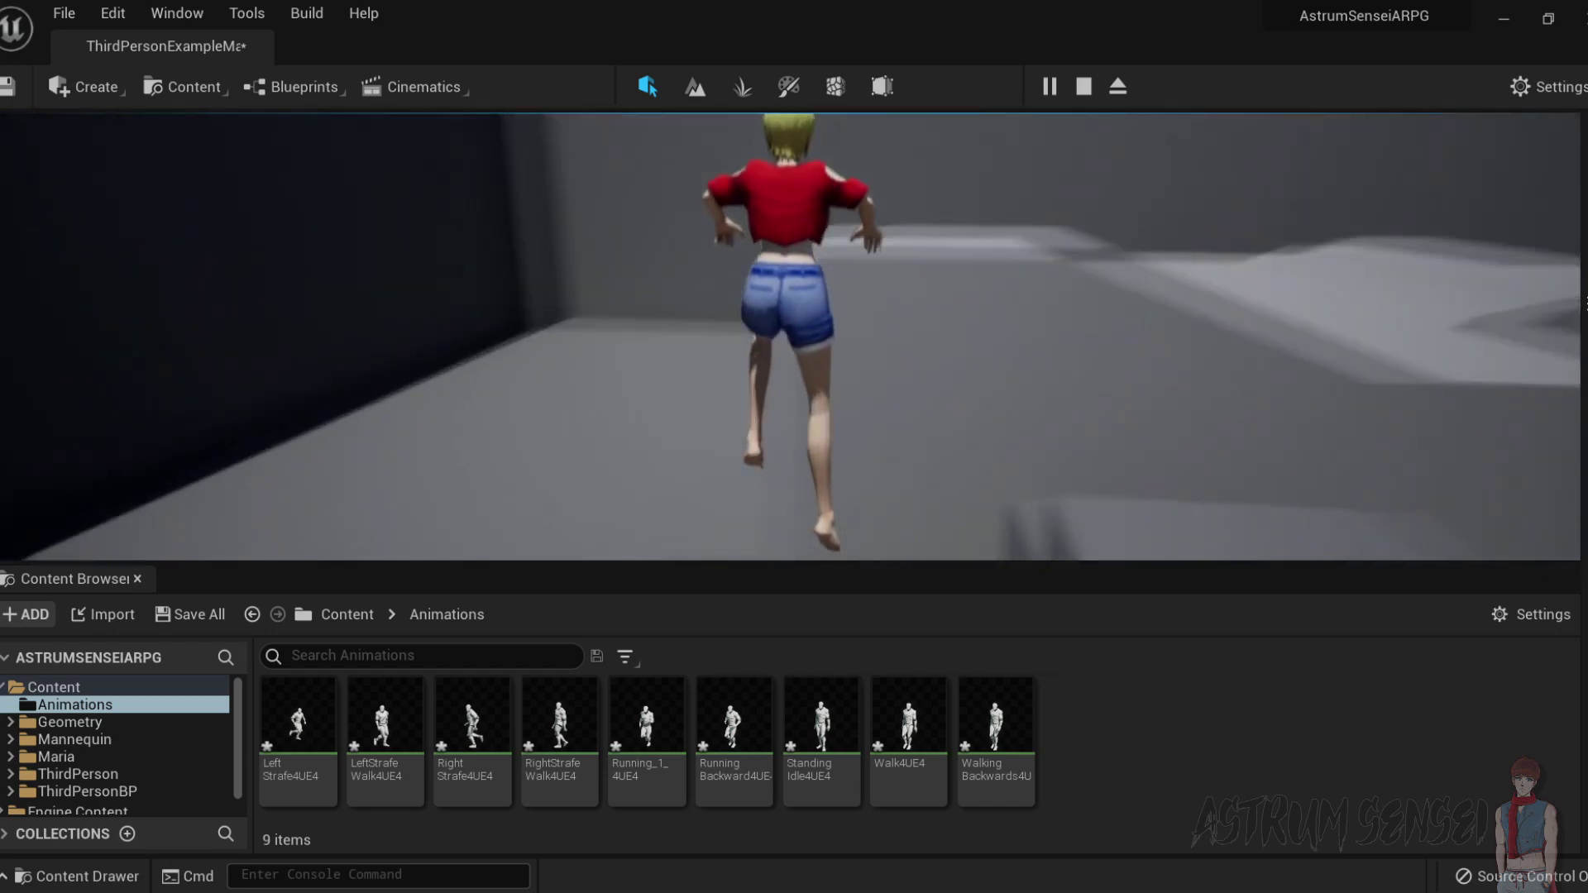
{"action": "key", "text": "space"}
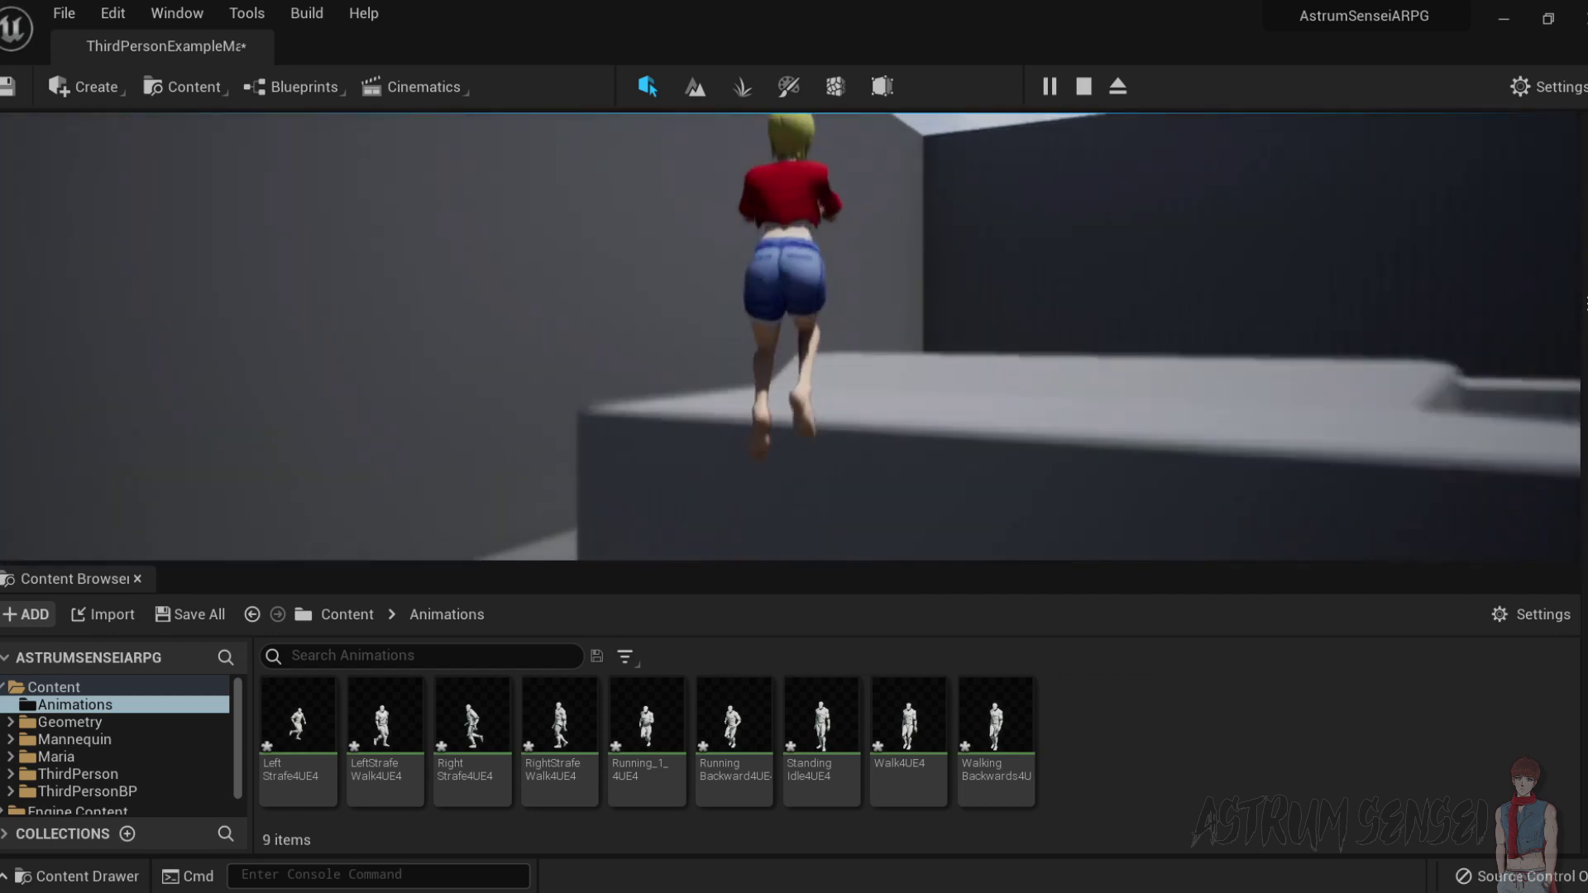
{"action": "key", "text": "w"}
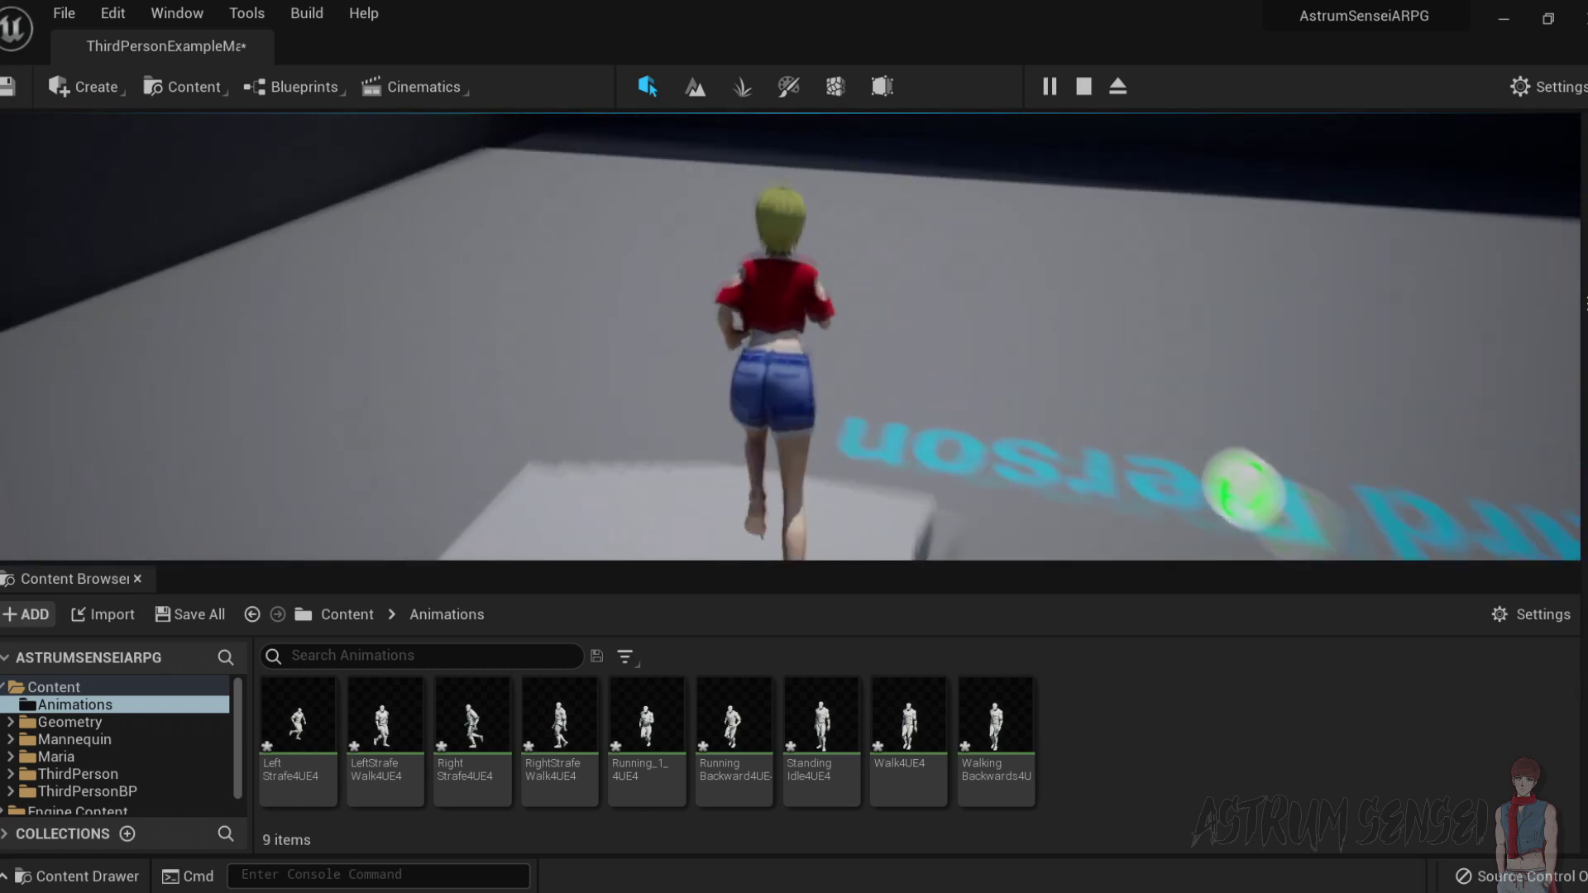
{"action": "key", "text": "Escape"}
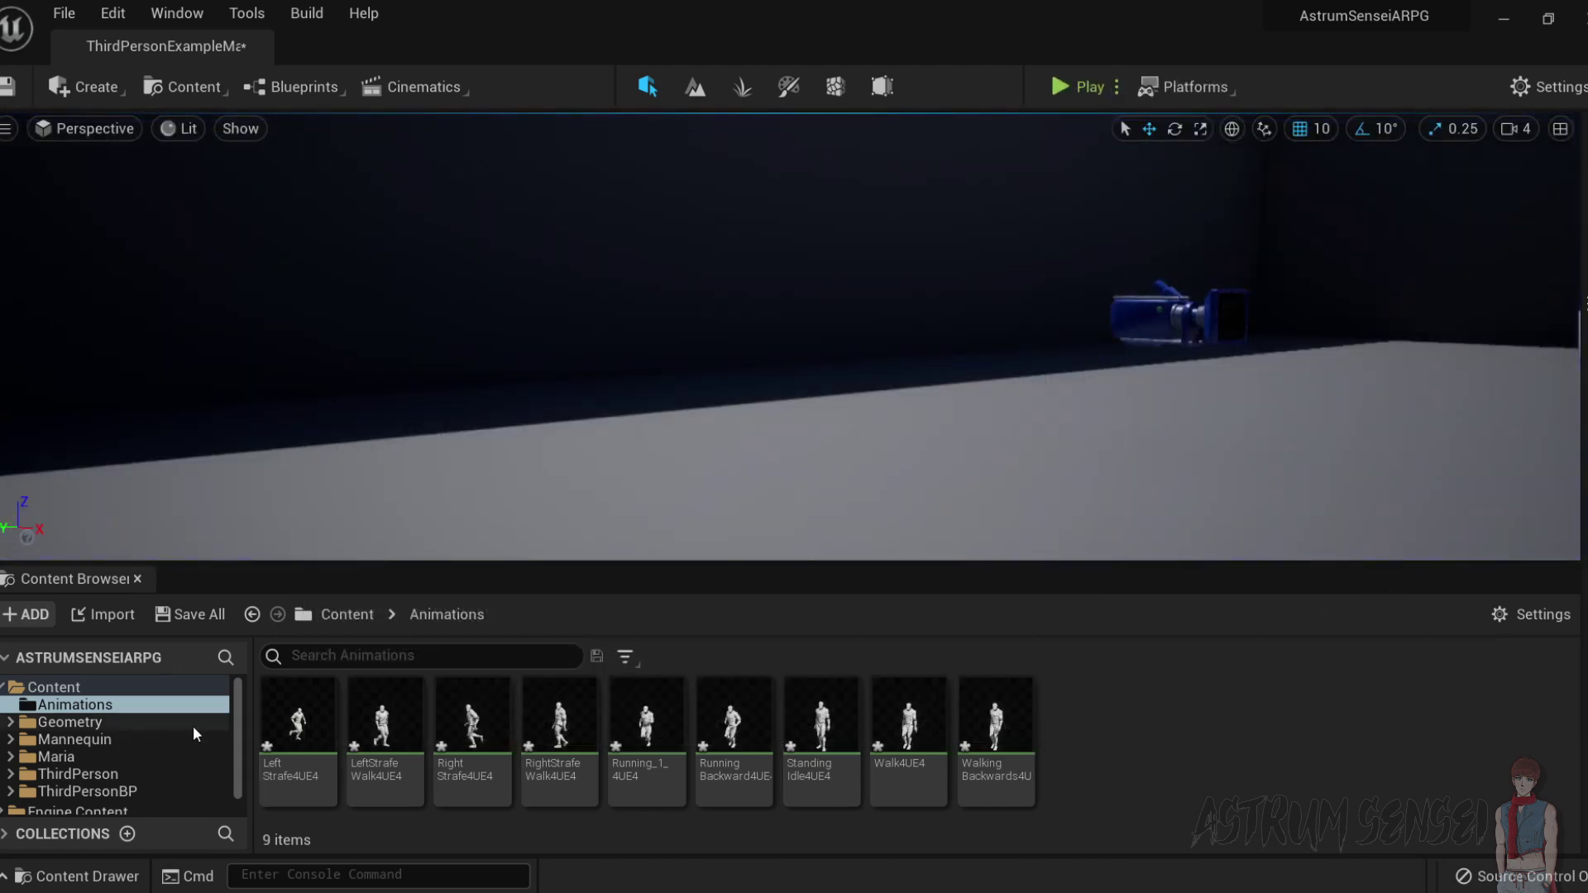
Open the ThirdPersonCharacter blueprint from ThirdPersonBP/Blueprints, select its Character Movement component, and minimise the blueprint editor.
{"action": "left_click", "coordinate": [127, 791]}
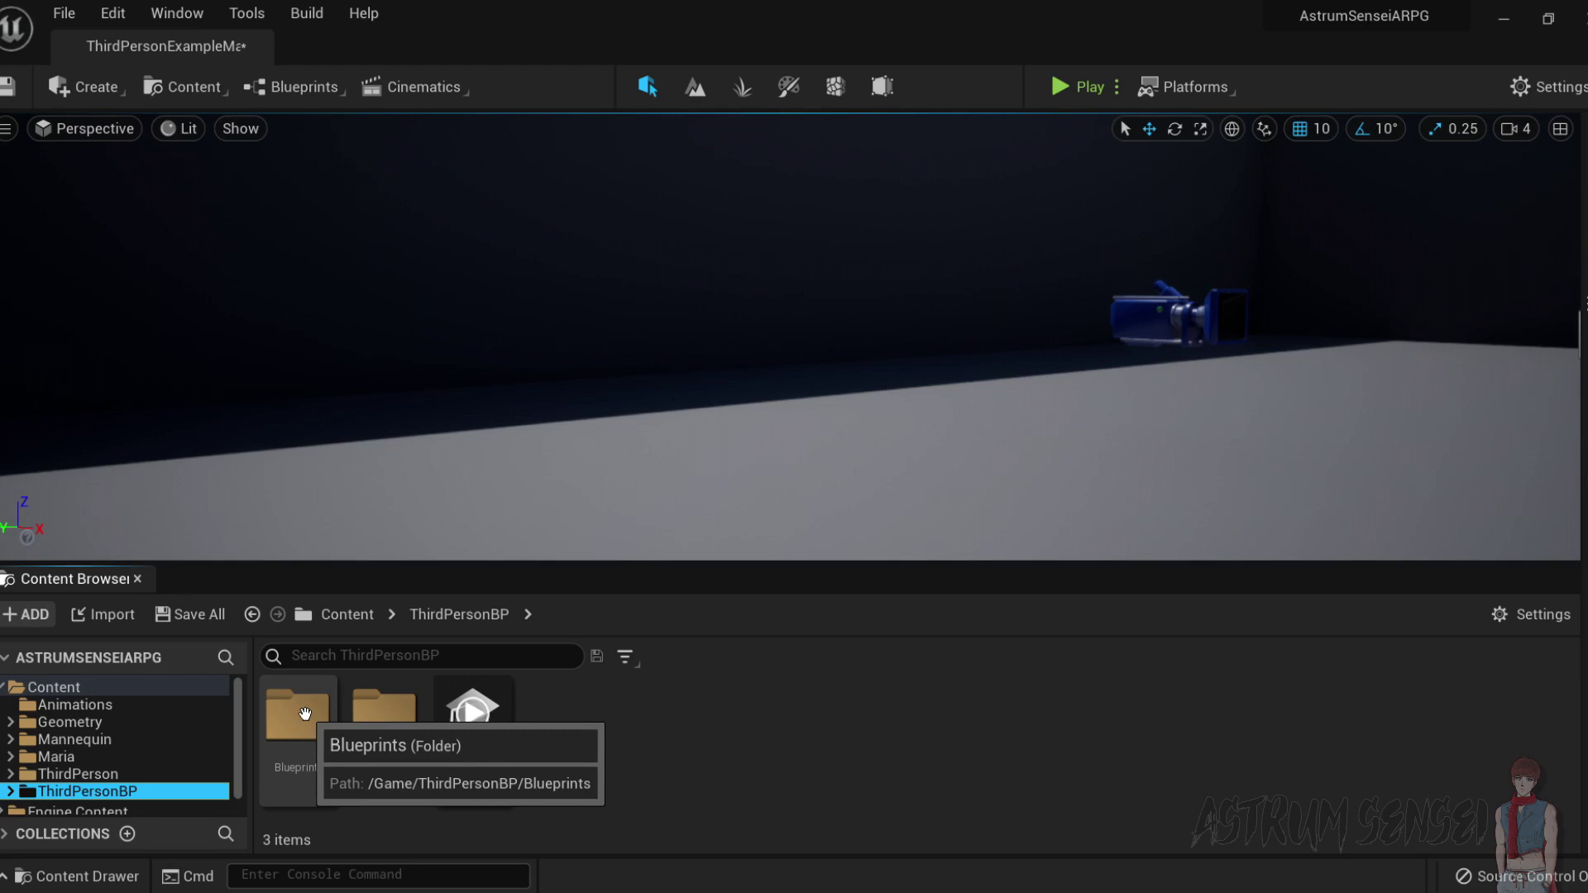
{"action": "double_click", "coordinate": [304, 713]}
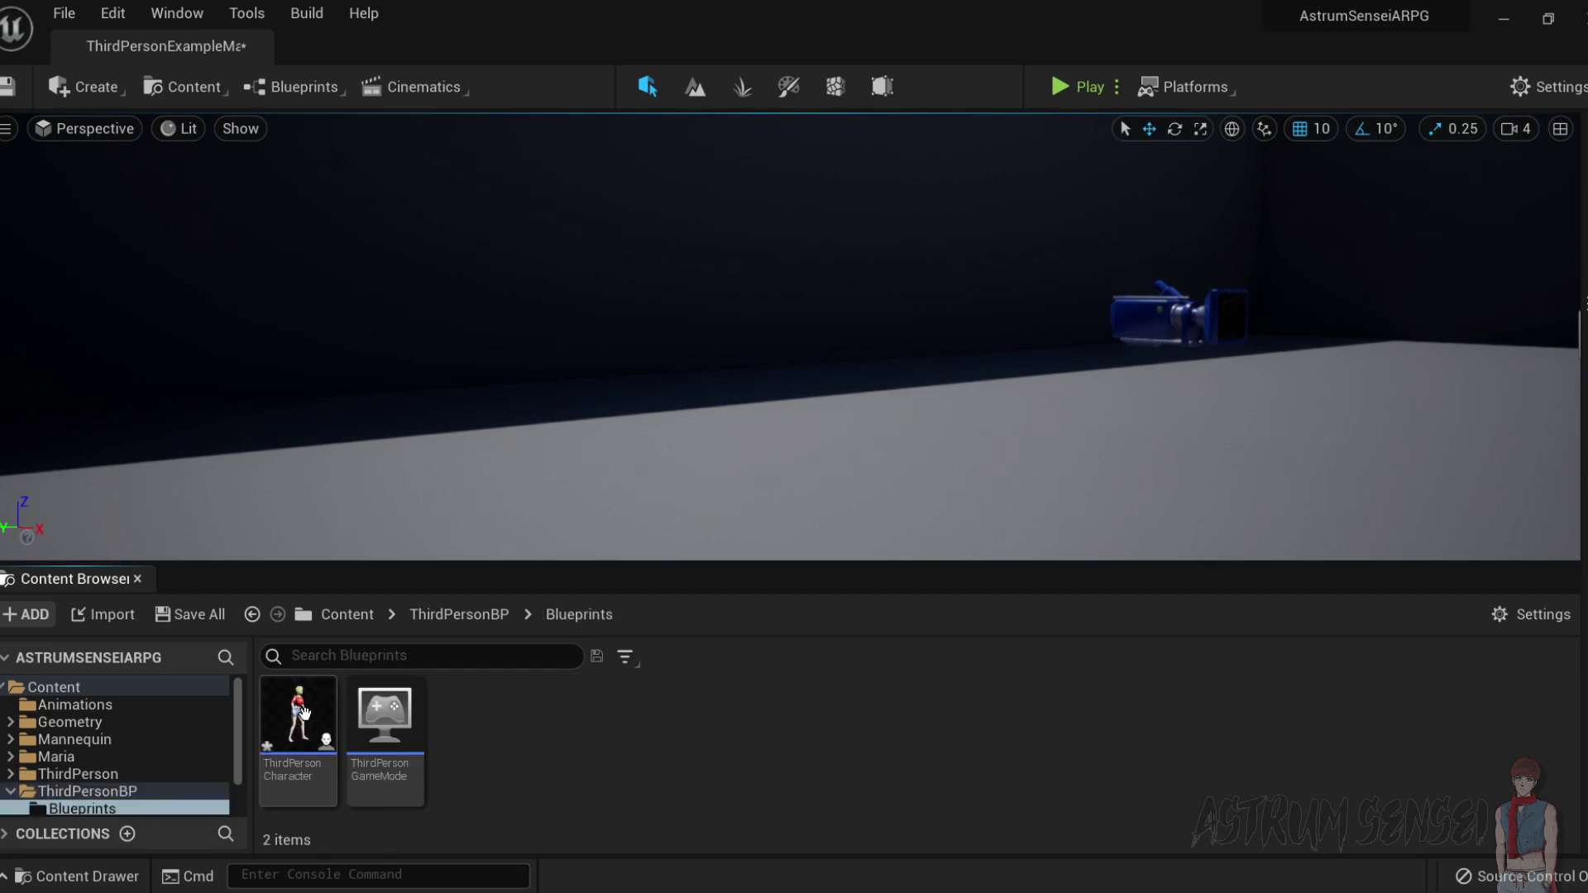
{"action": "double_click", "coordinate": [304, 713]}
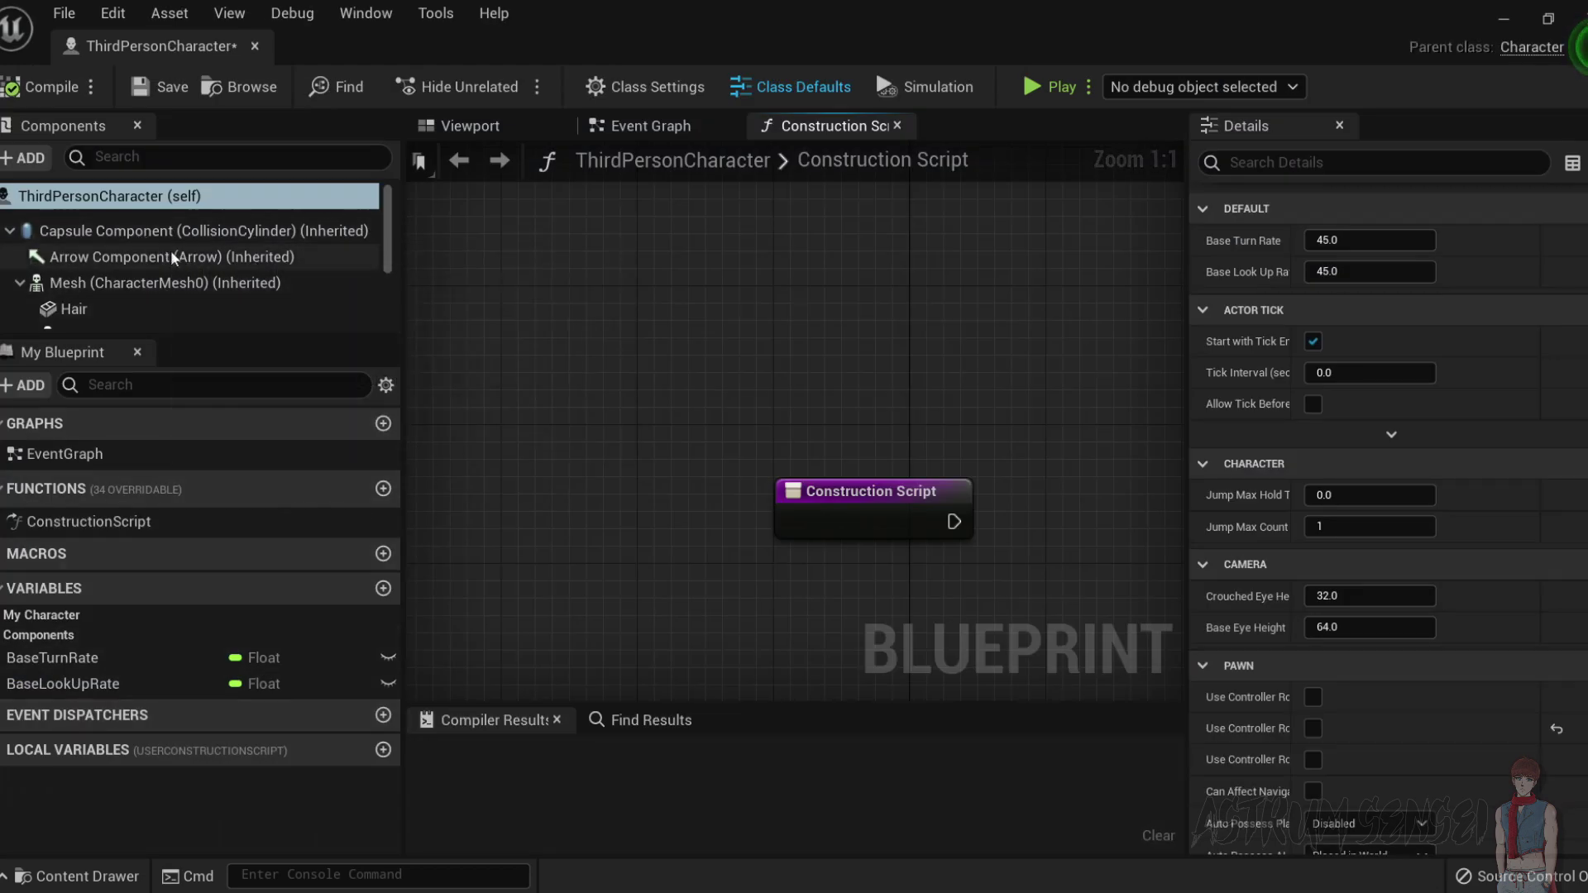
{"action": "scroll", "coordinate": [174, 259], "scroll_direction": "down", "scroll_amount": 3}
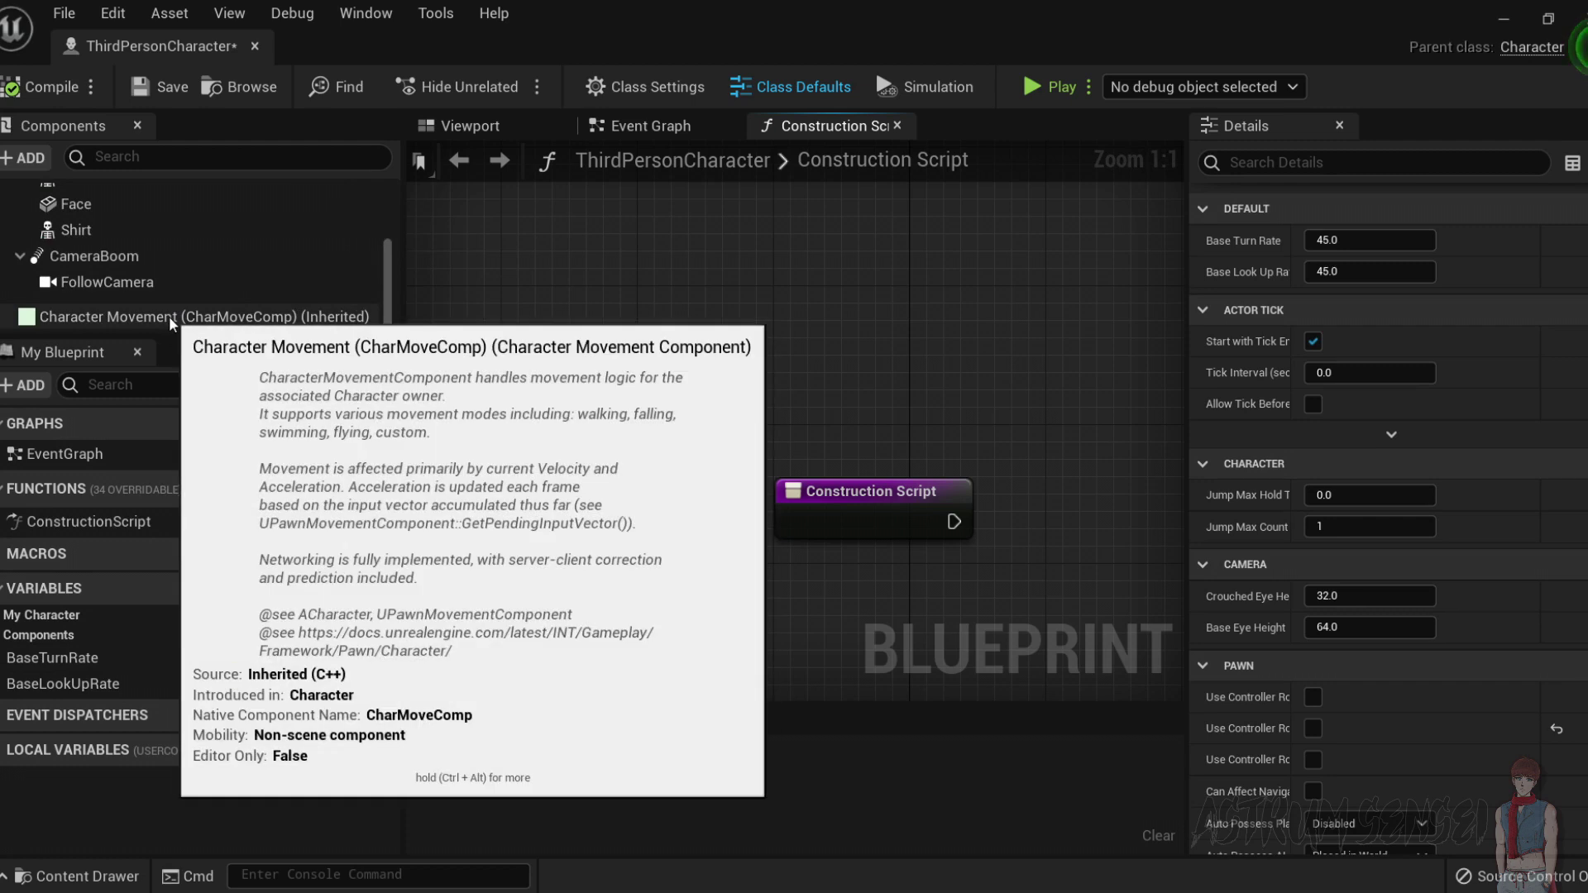
{"action": "left_click", "coordinate": [222, 322]}
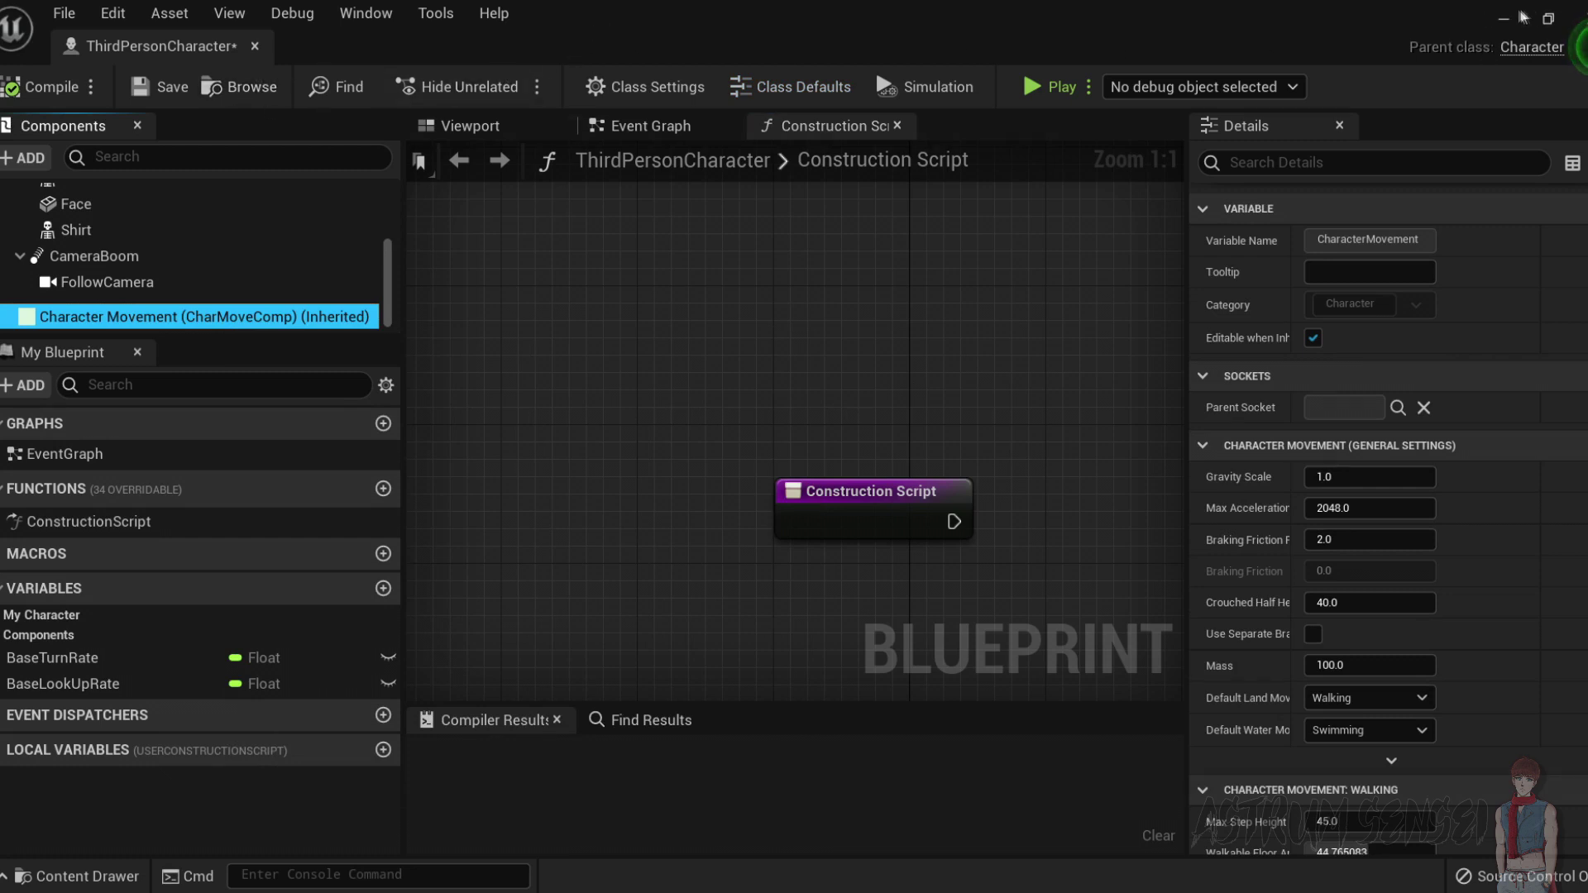
{"action": "left_click", "coordinate": [1525, 16]}
Look through the Animations, Mannequin, ThirdPersonBP and Geometry content folders for the existing animation assets.
{"action": "scroll", "coordinate": [134, 762], "scroll_direction": "down", "scroll_amount": 2}
{"action": "scroll", "coordinate": [108, 749], "scroll_direction": "up", "scroll_amount": 2}
{"action": "left_click", "coordinate": [75, 705]}
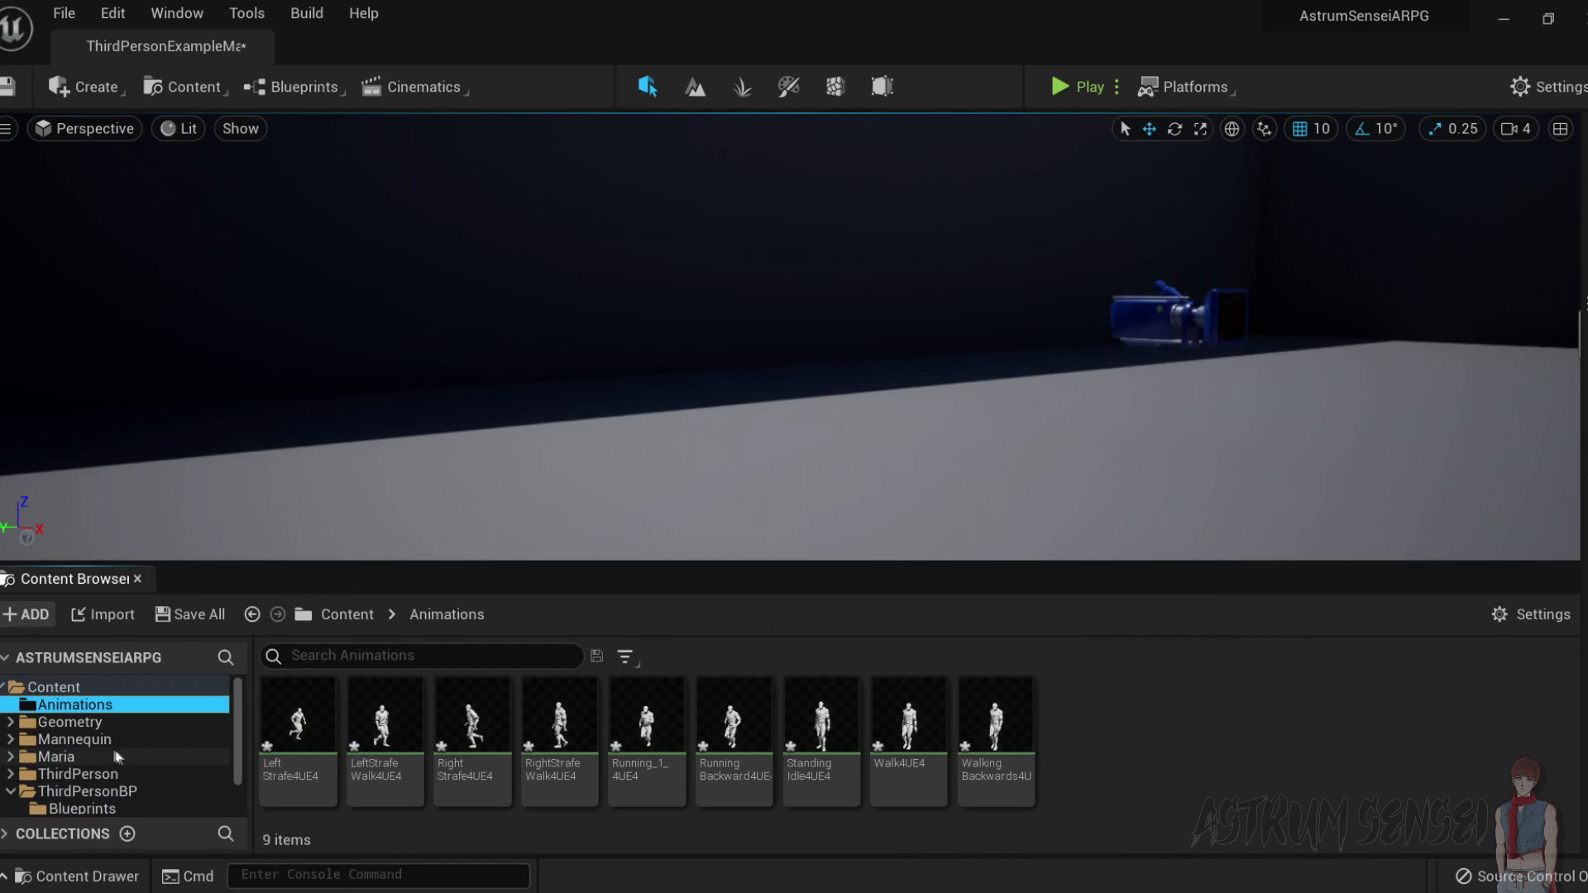
{"action": "left_click", "coordinate": [78, 738]}
{"action": "left_click", "coordinate": [108, 792]}
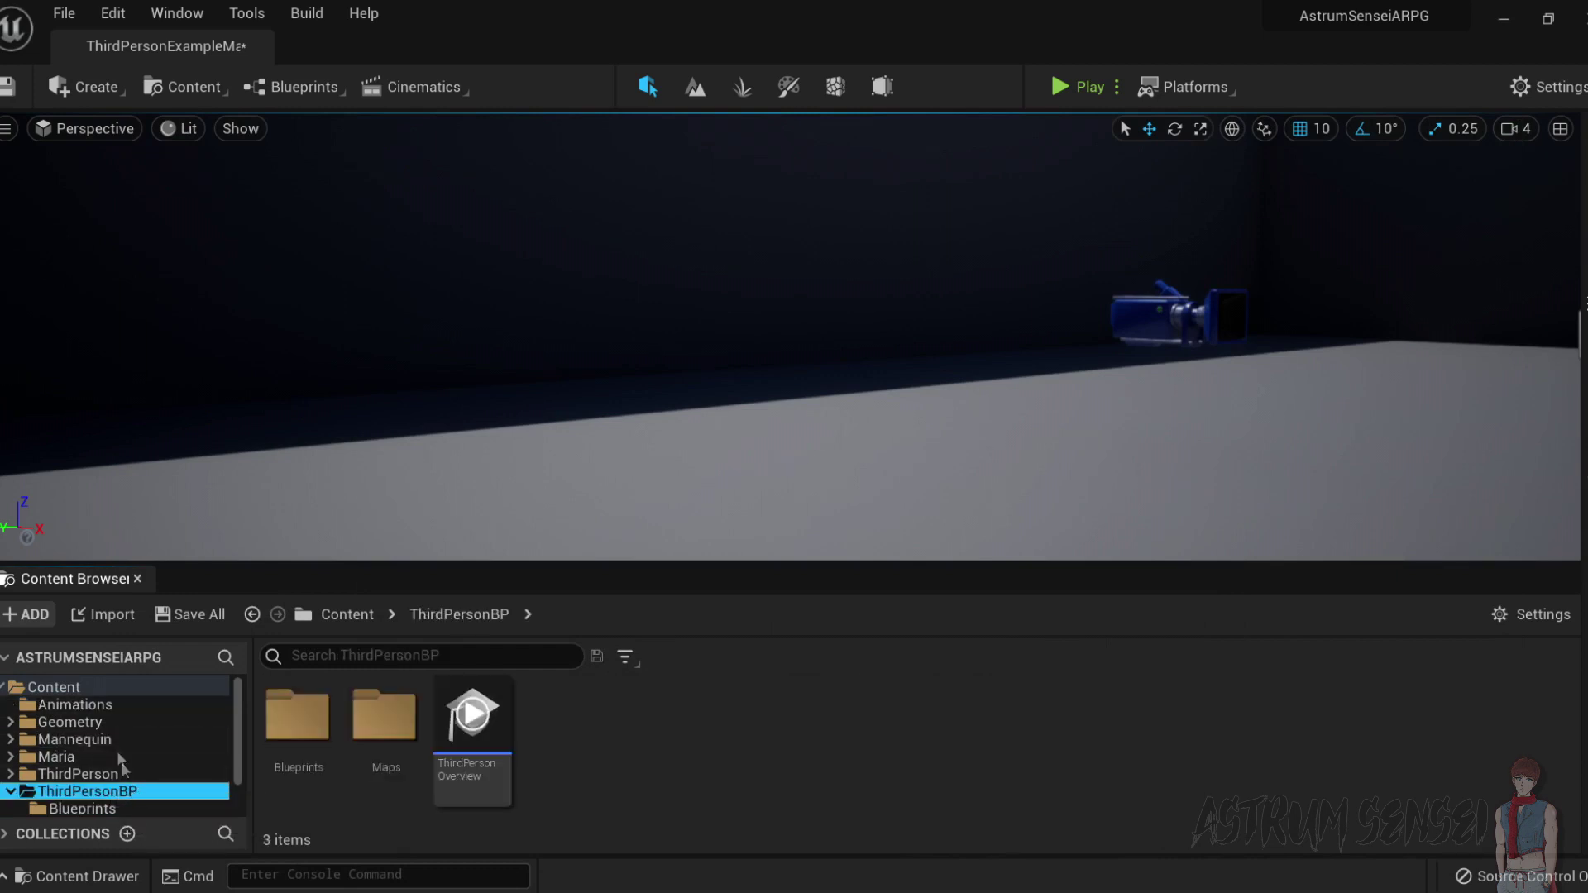
{"action": "left_click", "coordinate": [75, 704]}
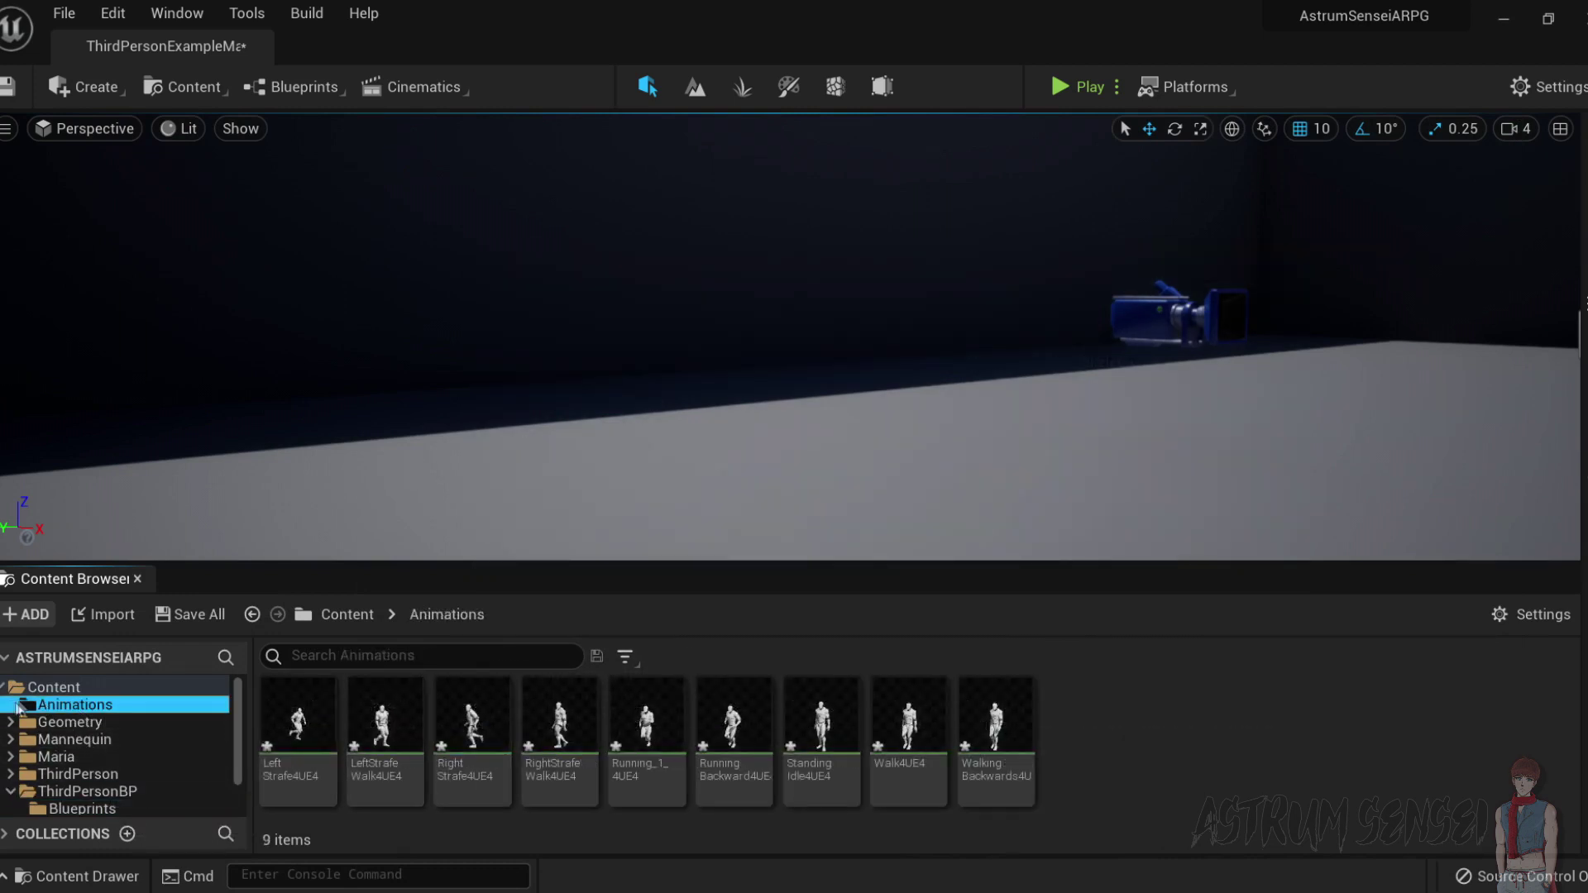
{"action": "left_click", "coordinate": [49, 723]}
{"action": "left_click", "coordinate": [45, 689]}
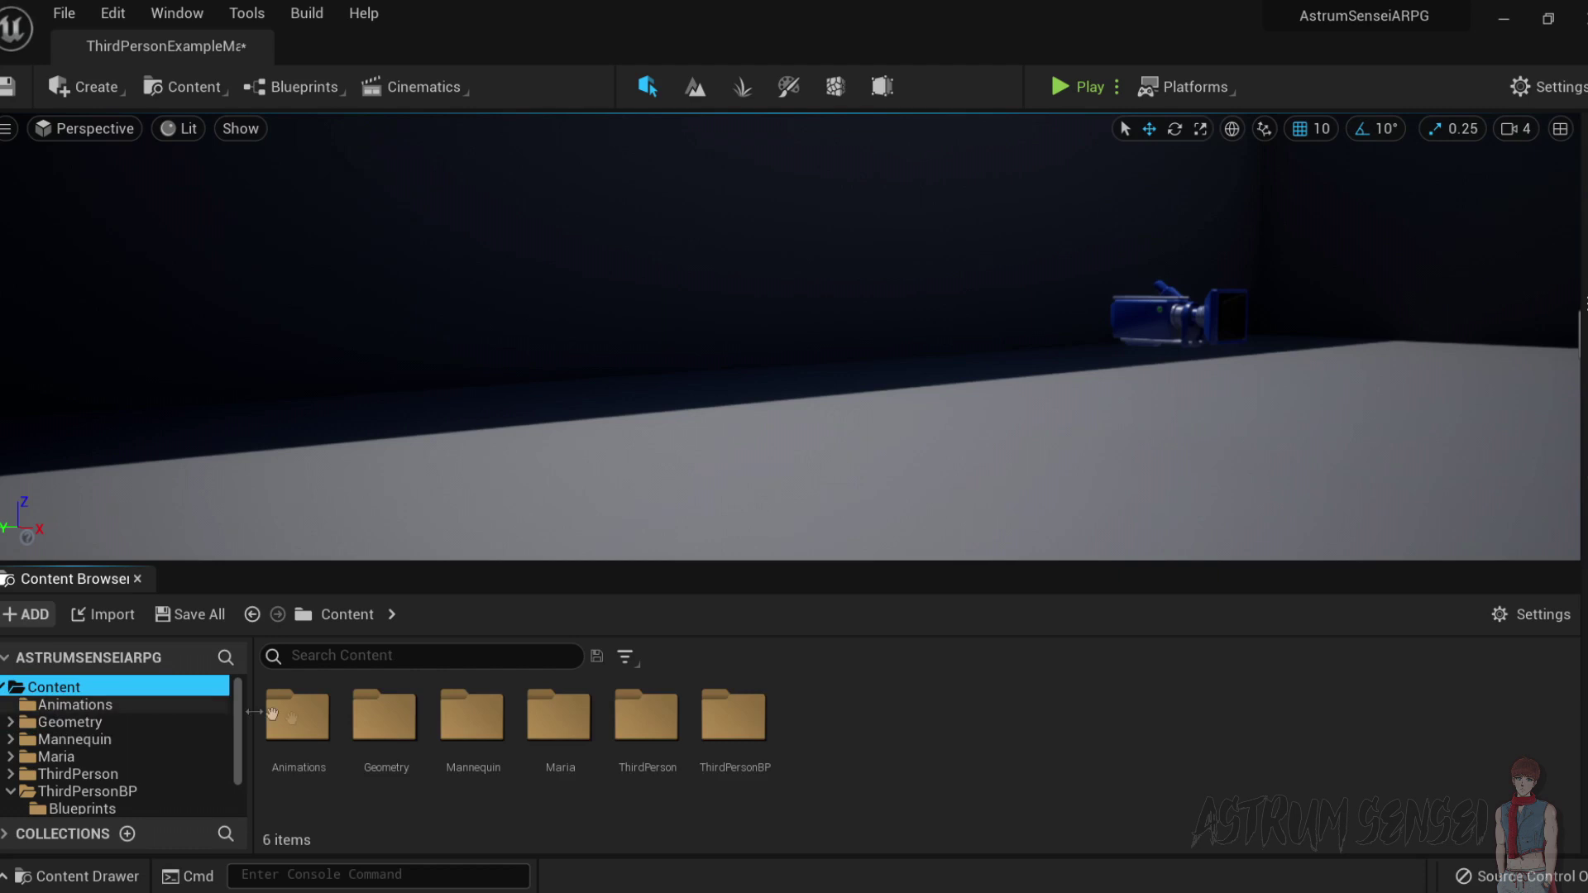
{"action": "left_click", "coordinate": [311, 720]}
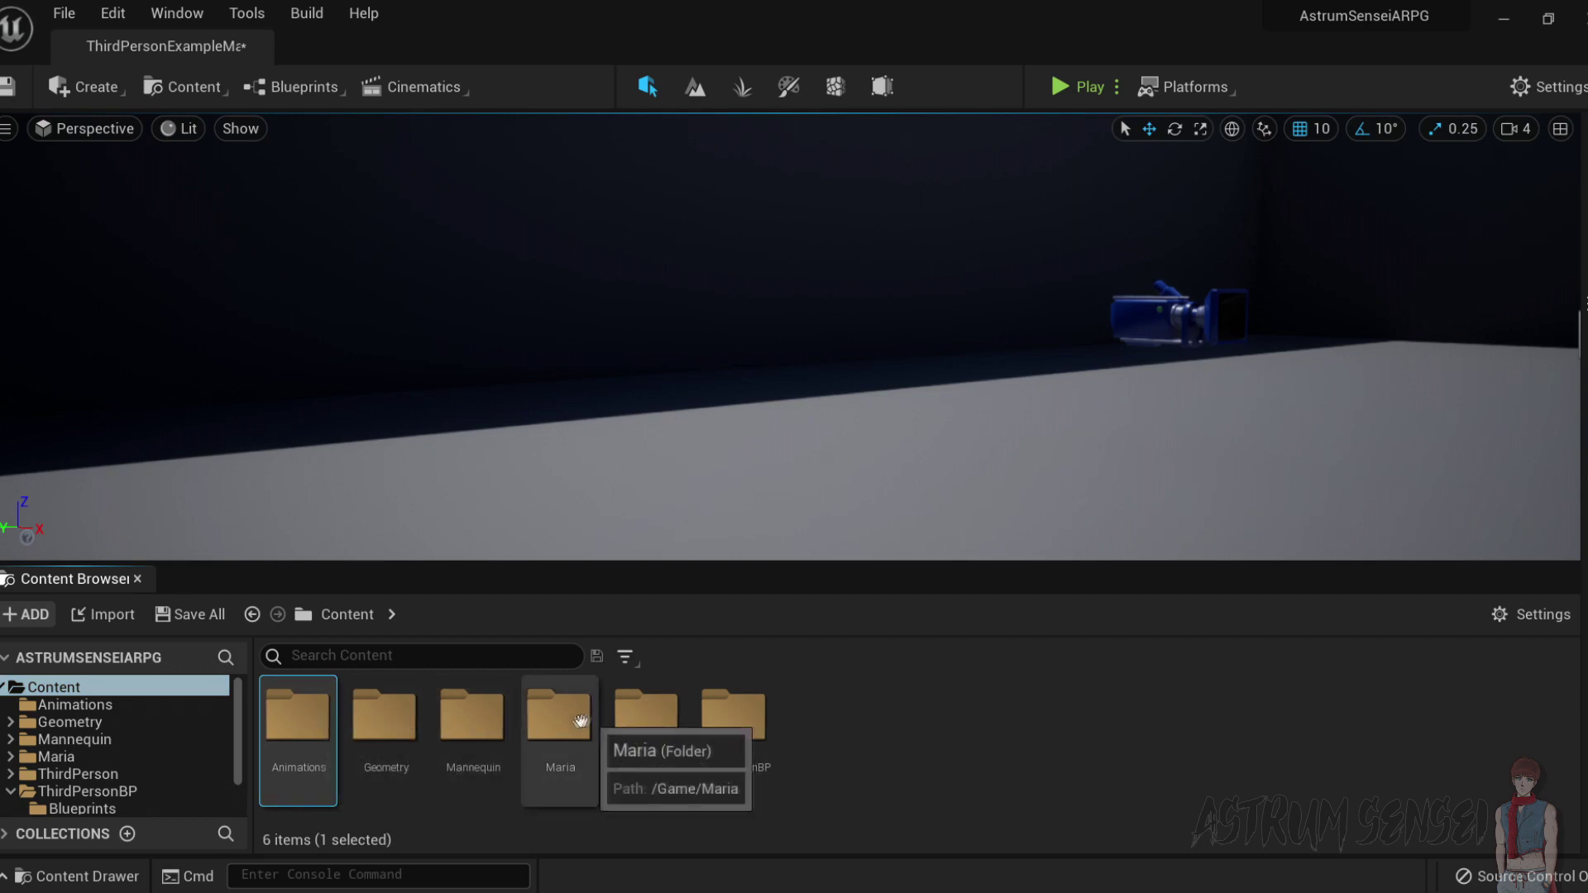
{"action": "double_click", "coordinate": [308, 727]}
{"action": "left_click", "coordinate": [131, 723]}
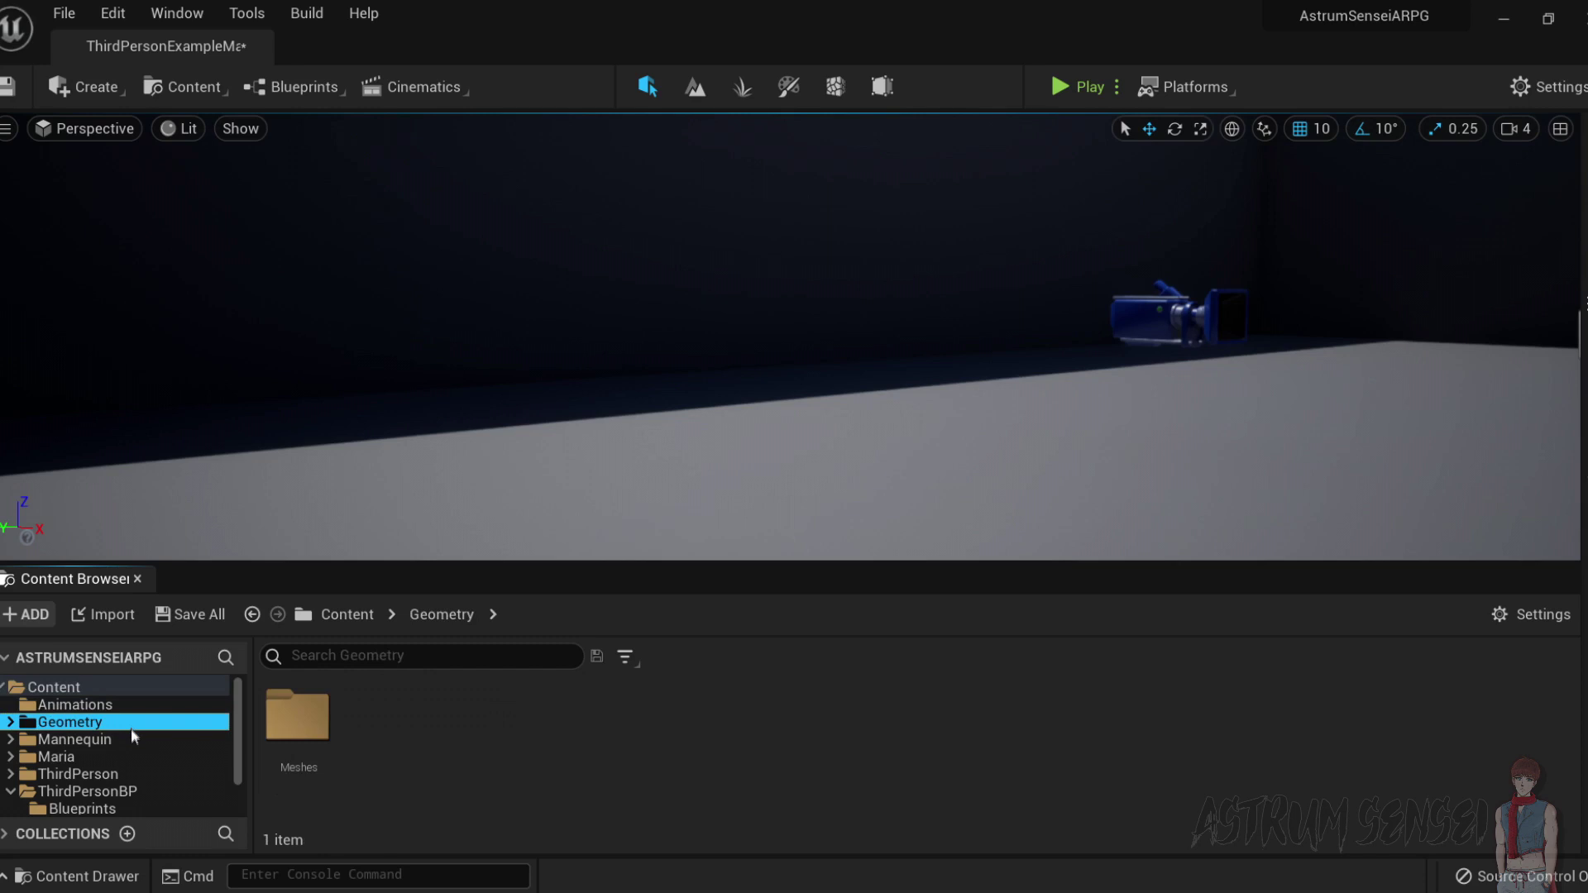
Move ThirdPerson_AnimBP and ThirdPerson_IdleRun_2D from Mannequin/Animations into the Animations folder directly under Content.
{"action": "left_click", "coordinate": [128, 739]}
{"action": "double_click", "coordinate": [298, 716]}
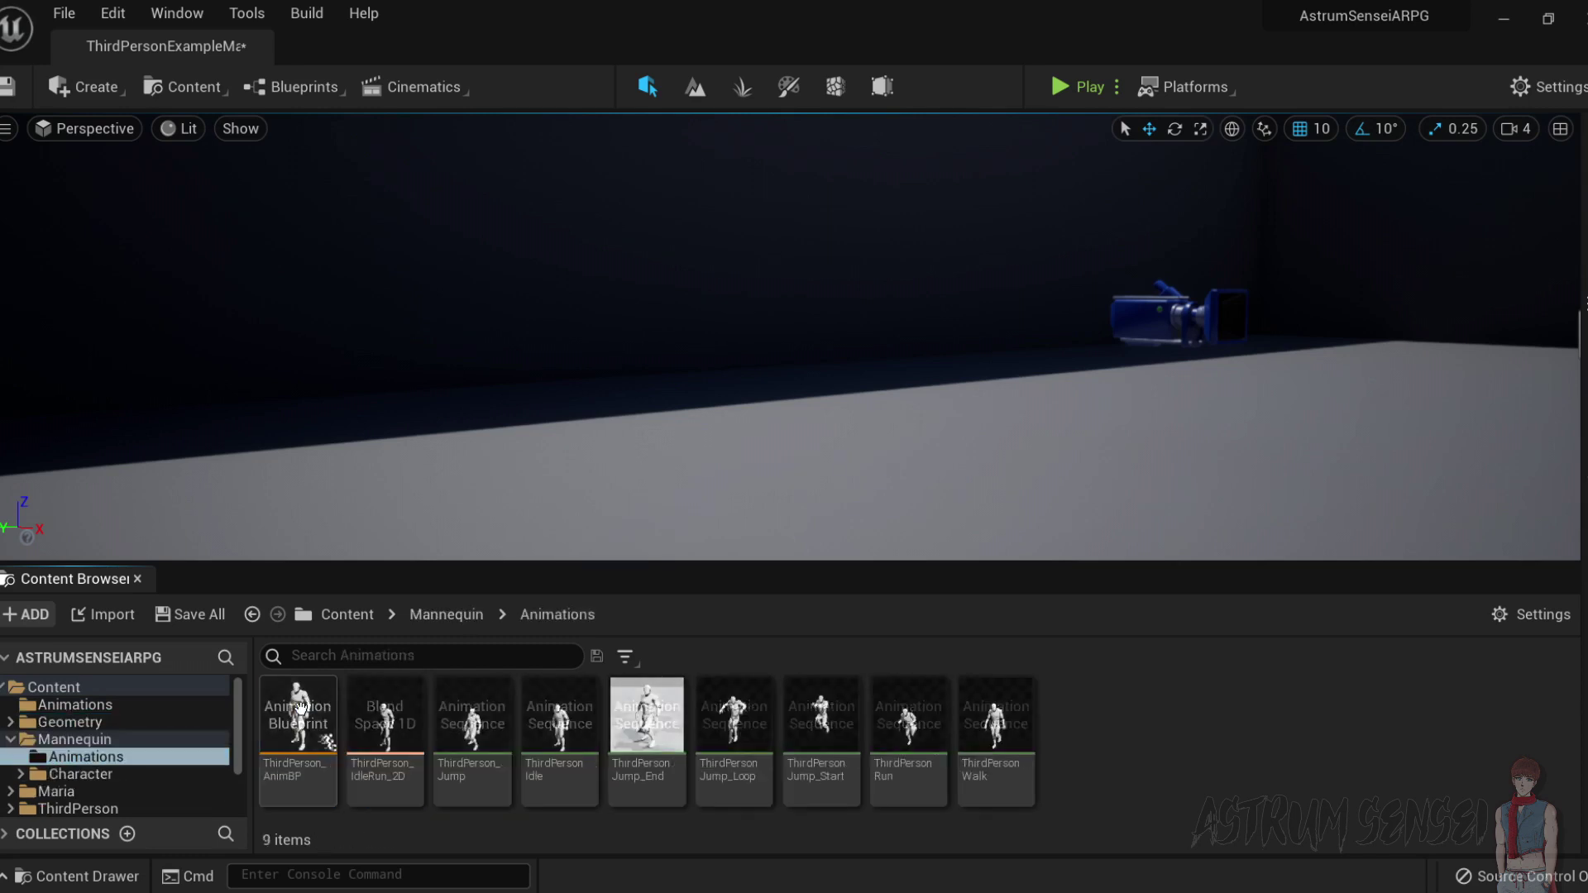
{"action": "left_click", "coordinate": [299, 715]}
{"action": "left_click", "coordinate": [392, 718], "text": "ctrl"}
{"action": "left_click_drag", "start_coordinate": [299, 716], "coordinate": [110, 706]}
{"action": "left_click", "coordinate": [162, 746]}
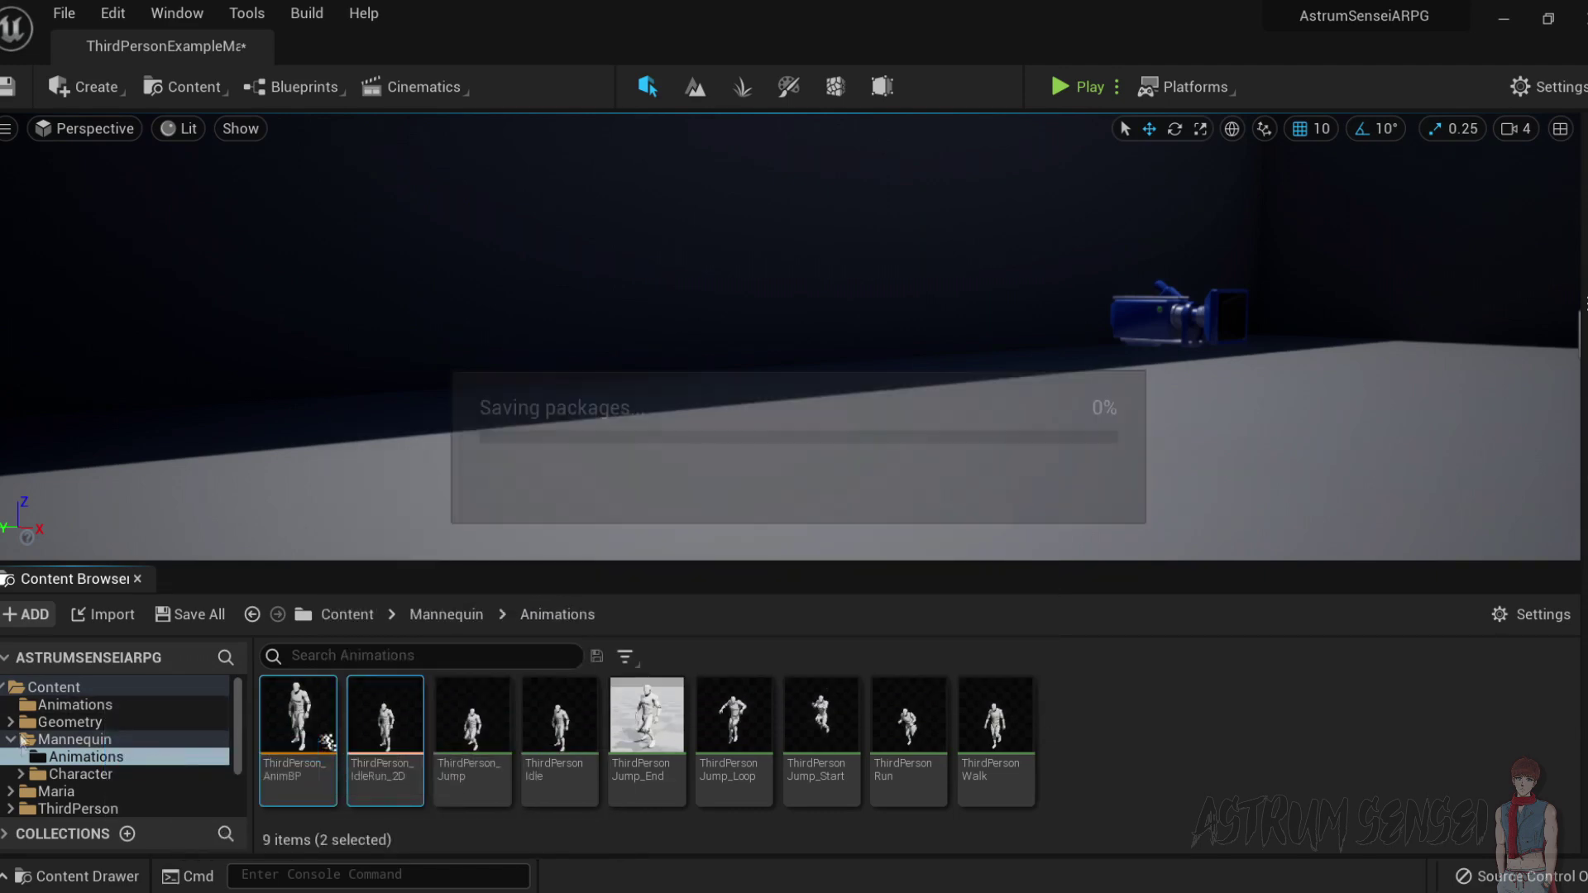
Open ThirdPerson_AnimBP from the Content/Animations folder and bring up the Speed logic in its Event Graph.
{"action": "left_click", "coordinate": [62, 703]}
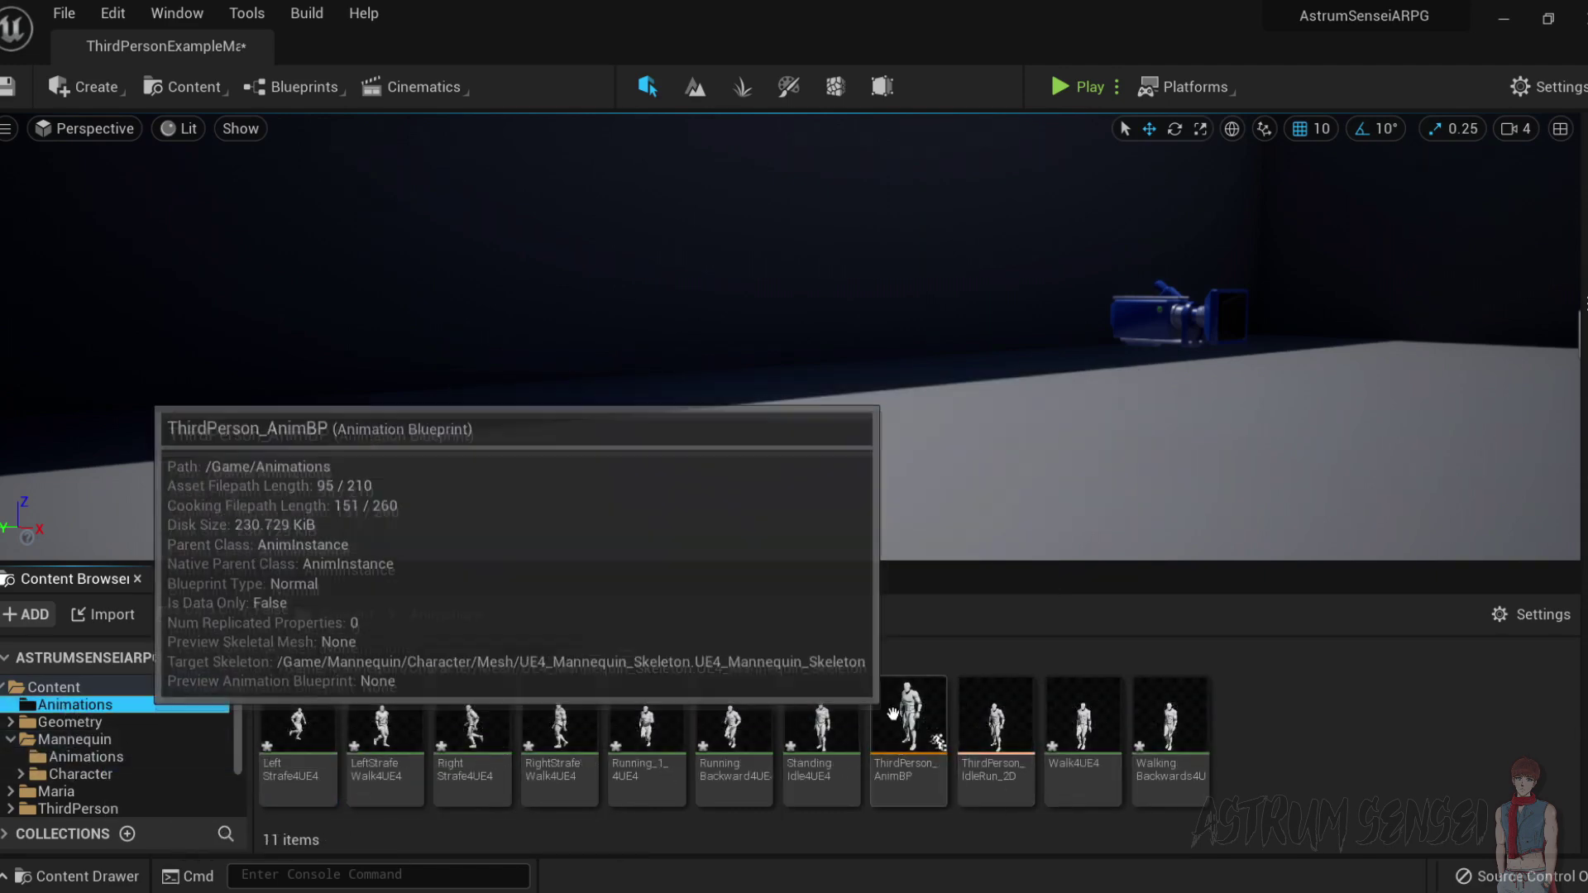
{"action": "double_click", "coordinate": [893, 712]}
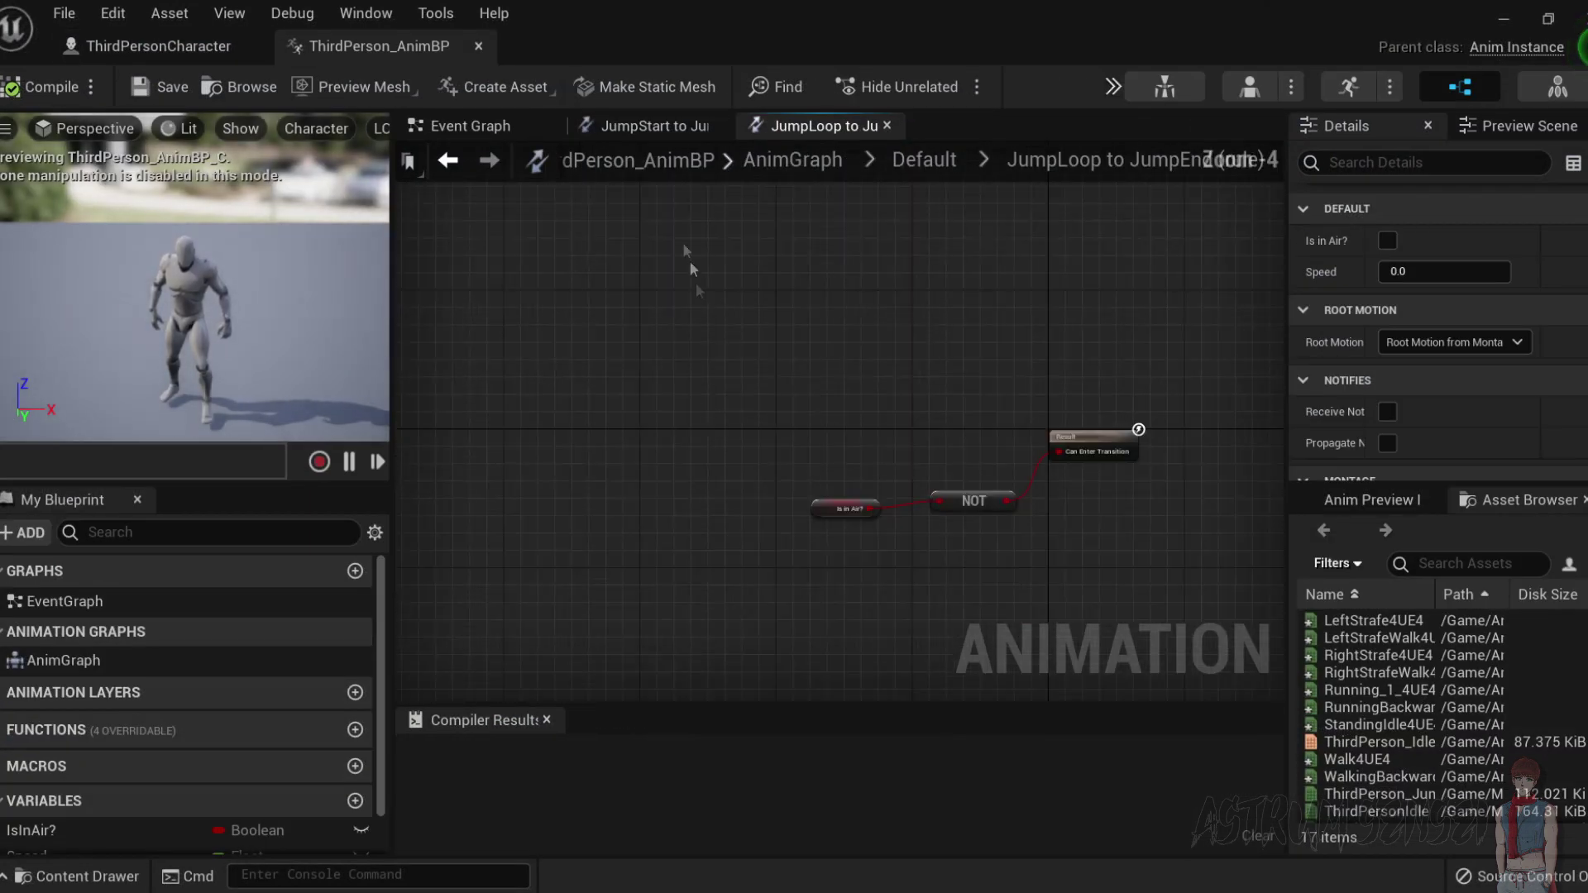
{"action": "left_click", "coordinate": [645, 127]}
{"action": "left_click", "coordinate": [465, 126]}
{"action": "scroll", "coordinate": [765, 569], "scroll_direction": "down", "scroll_amount": 2}
{"action": "scroll", "coordinate": [778, 587], "scroll_direction": "up", "scroll_amount": 1}
{"action": "right_click_drag", "start_coordinate": [874, 613], "coordinate": [680, 510]}
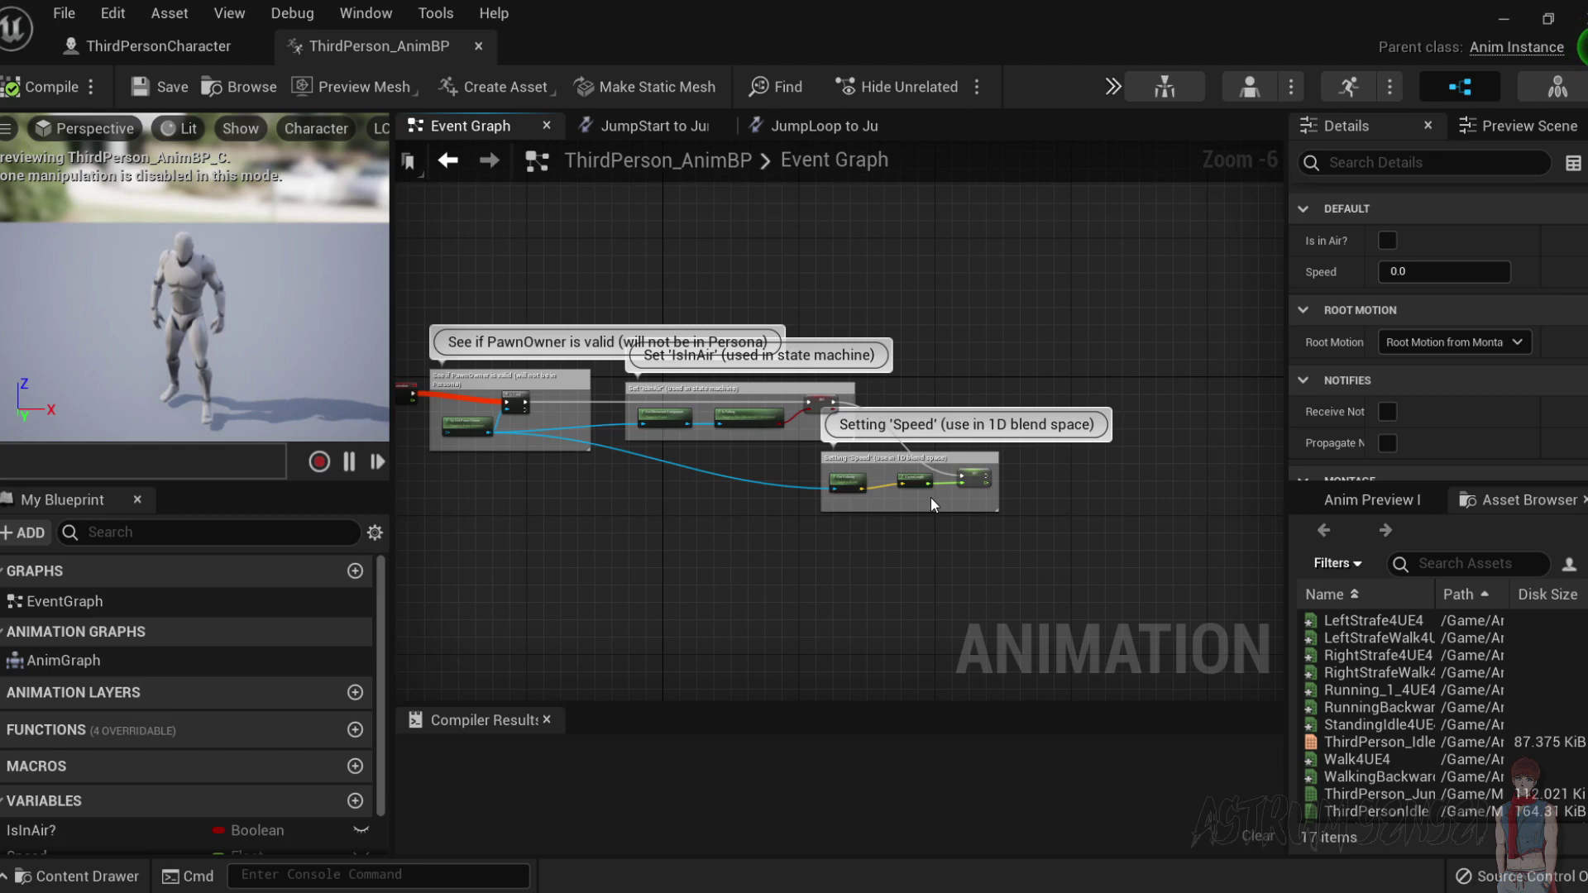
Examine the Get Velocity, VectorLength and Set Speed nodes that set the speed for the 1D blend space.
{"action": "scroll", "coordinate": [932, 503], "scroll_direction": "up", "scroll_amount": 3}
{"action": "left_click", "coordinate": [692, 437]}
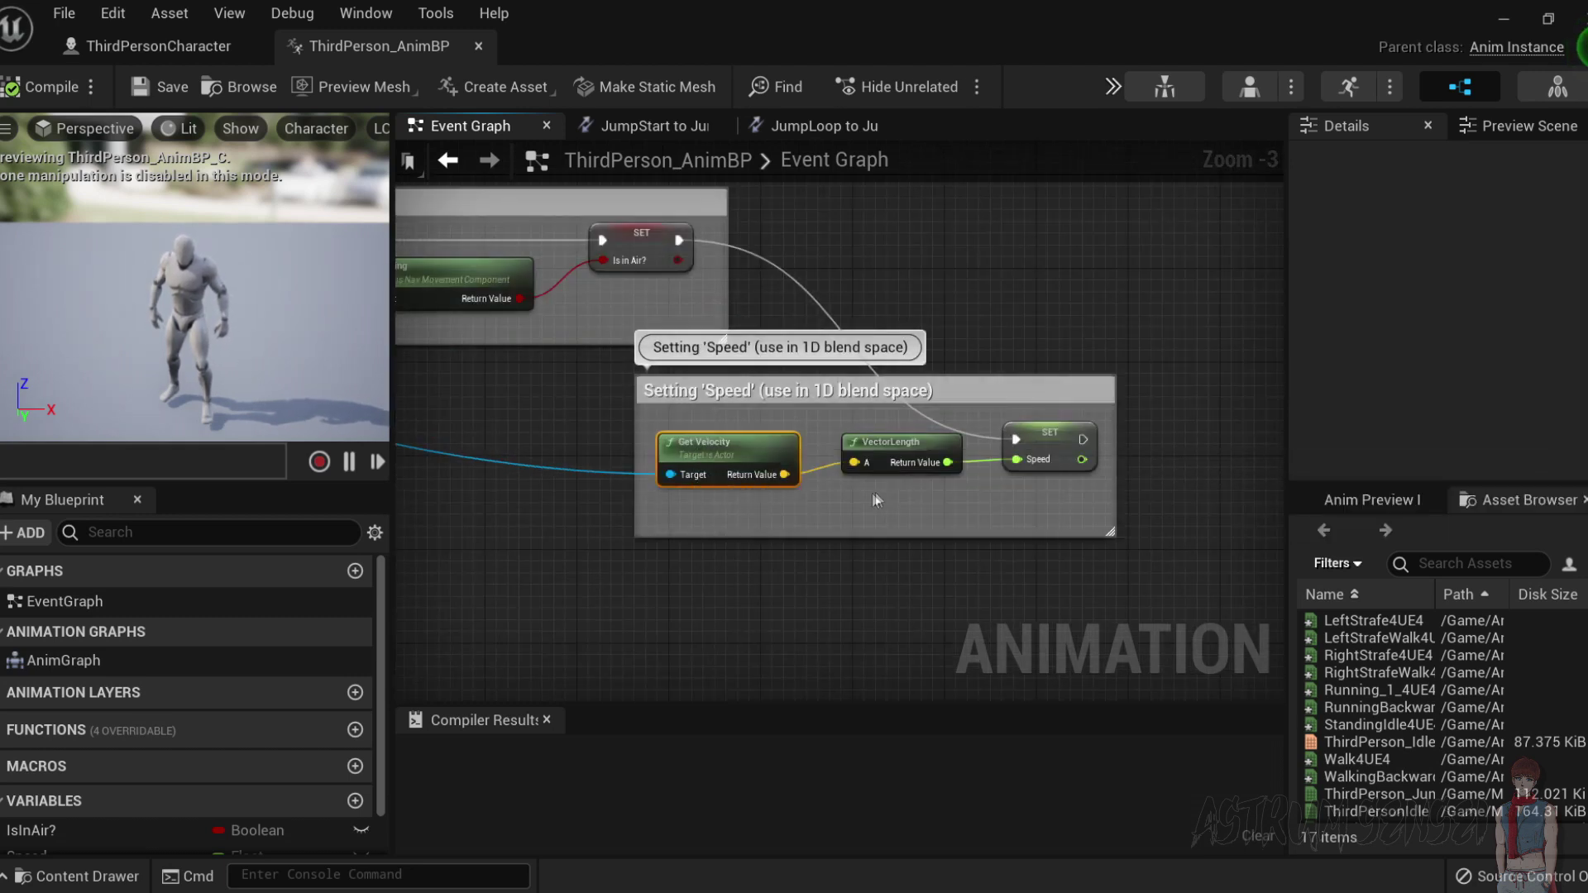
{"action": "scroll", "coordinate": [916, 503], "scroll_direction": "up", "scroll_amount": 1}
{"action": "left_click", "coordinate": [915, 443]}
{"action": "left_click", "coordinate": [1072, 434]}
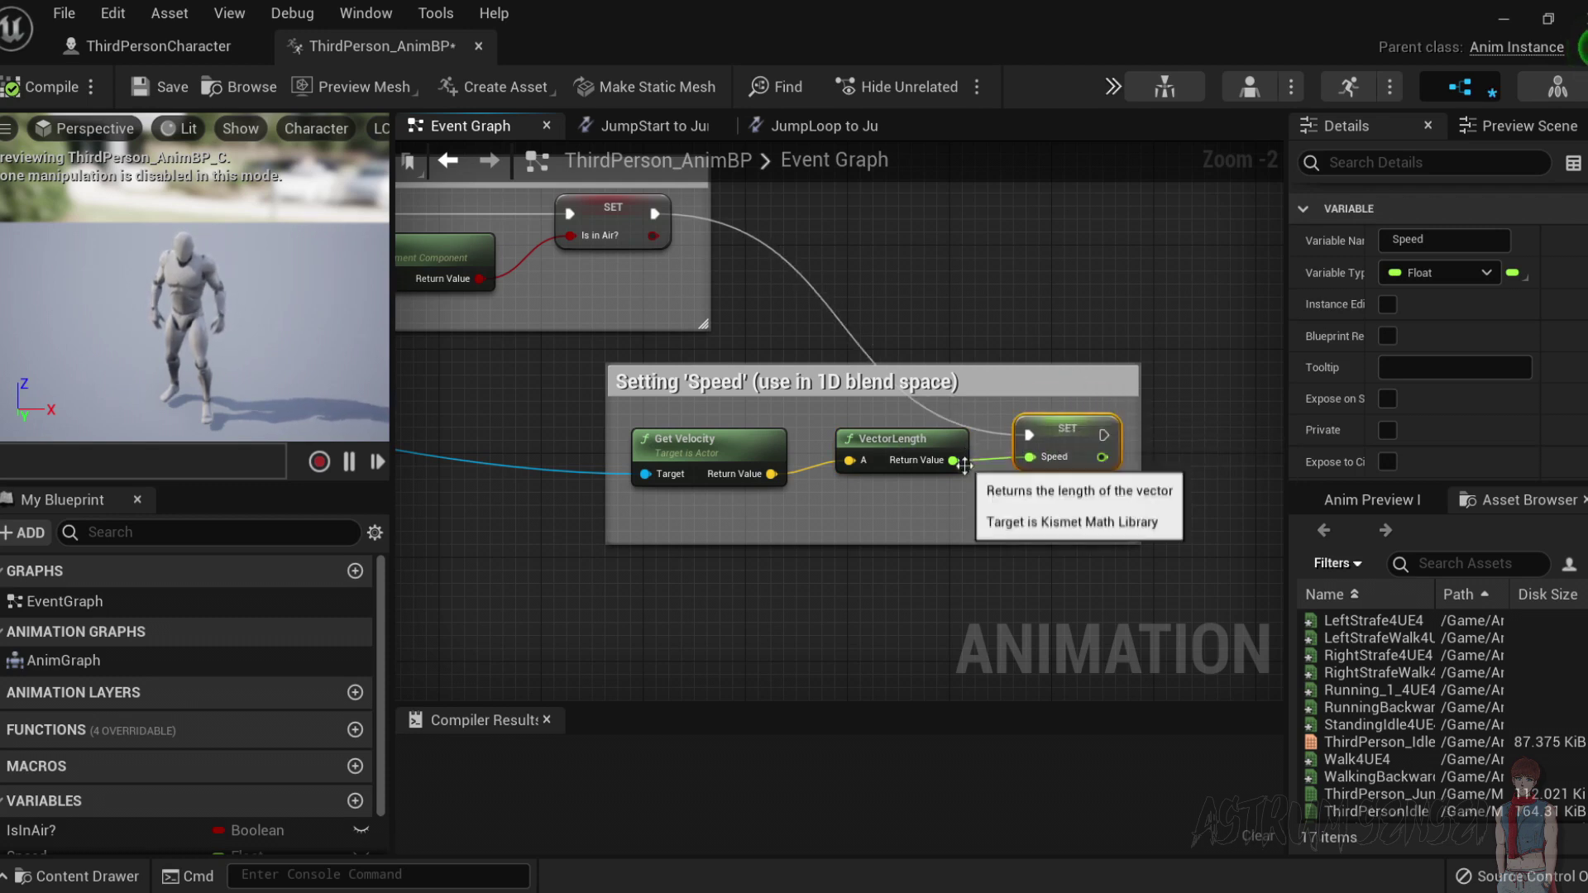
{"action": "left_click", "coordinate": [674, 443]}
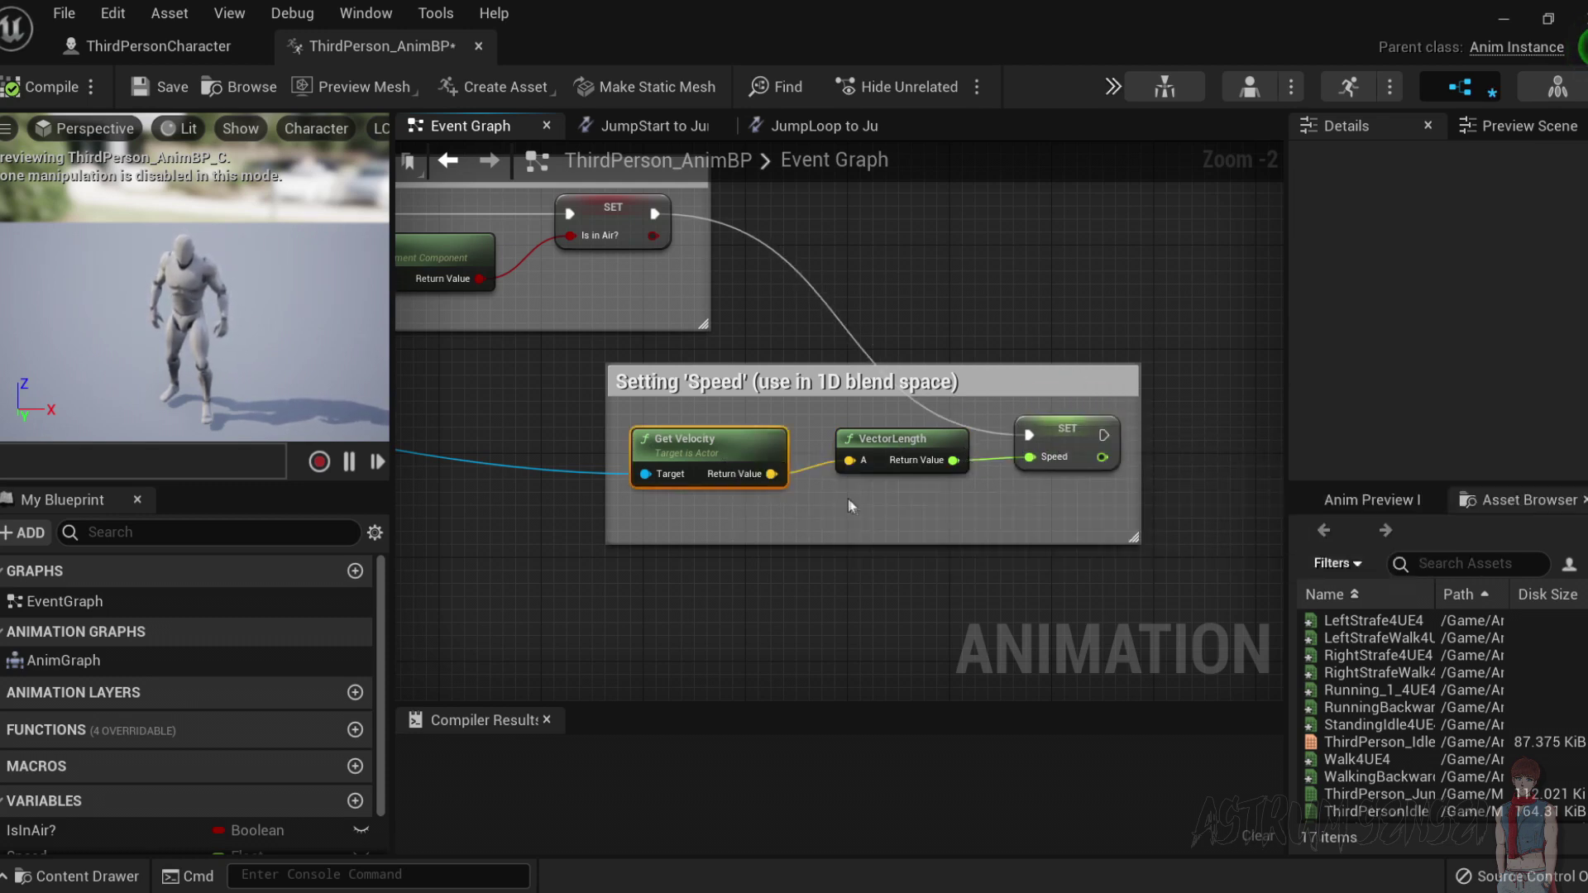
{"action": "mouse_move", "coordinate": [875, 497]}
{"action": "left_mouse_down"}
{"action": "mouse_move", "coordinate": [815, 430]}
{"action": "mouse_move", "coordinate": [738, 409]}
{"action": "mouse_move", "coordinate": [912, 506]}
{"action": "mouse_move", "coordinate": [880, 501]}
{"action": "left_mouse_up"}
{"action": "left_click", "coordinate": [964, 521]}
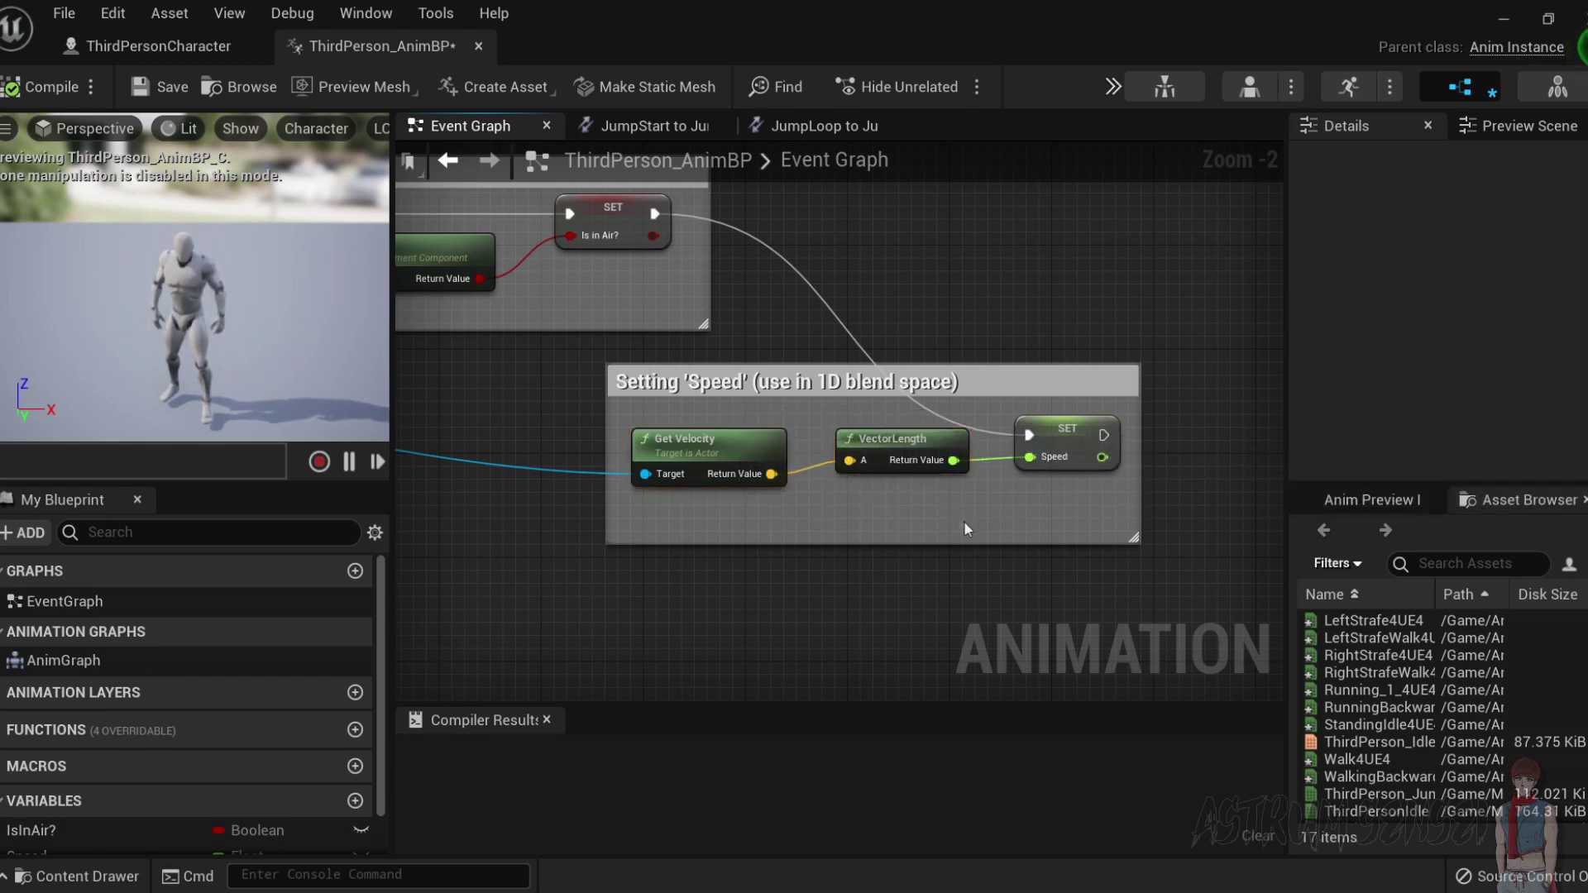
Move the Setting 'Speed' comment group in line with the Set 'IsInAir' group, and leave the animation blueprint.
{"action": "left_click_drag", "start_coordinate": [973, 370], "coordinate": [1138, 187]}
{"action": "left_click", "coordinate": [1095, 495]}
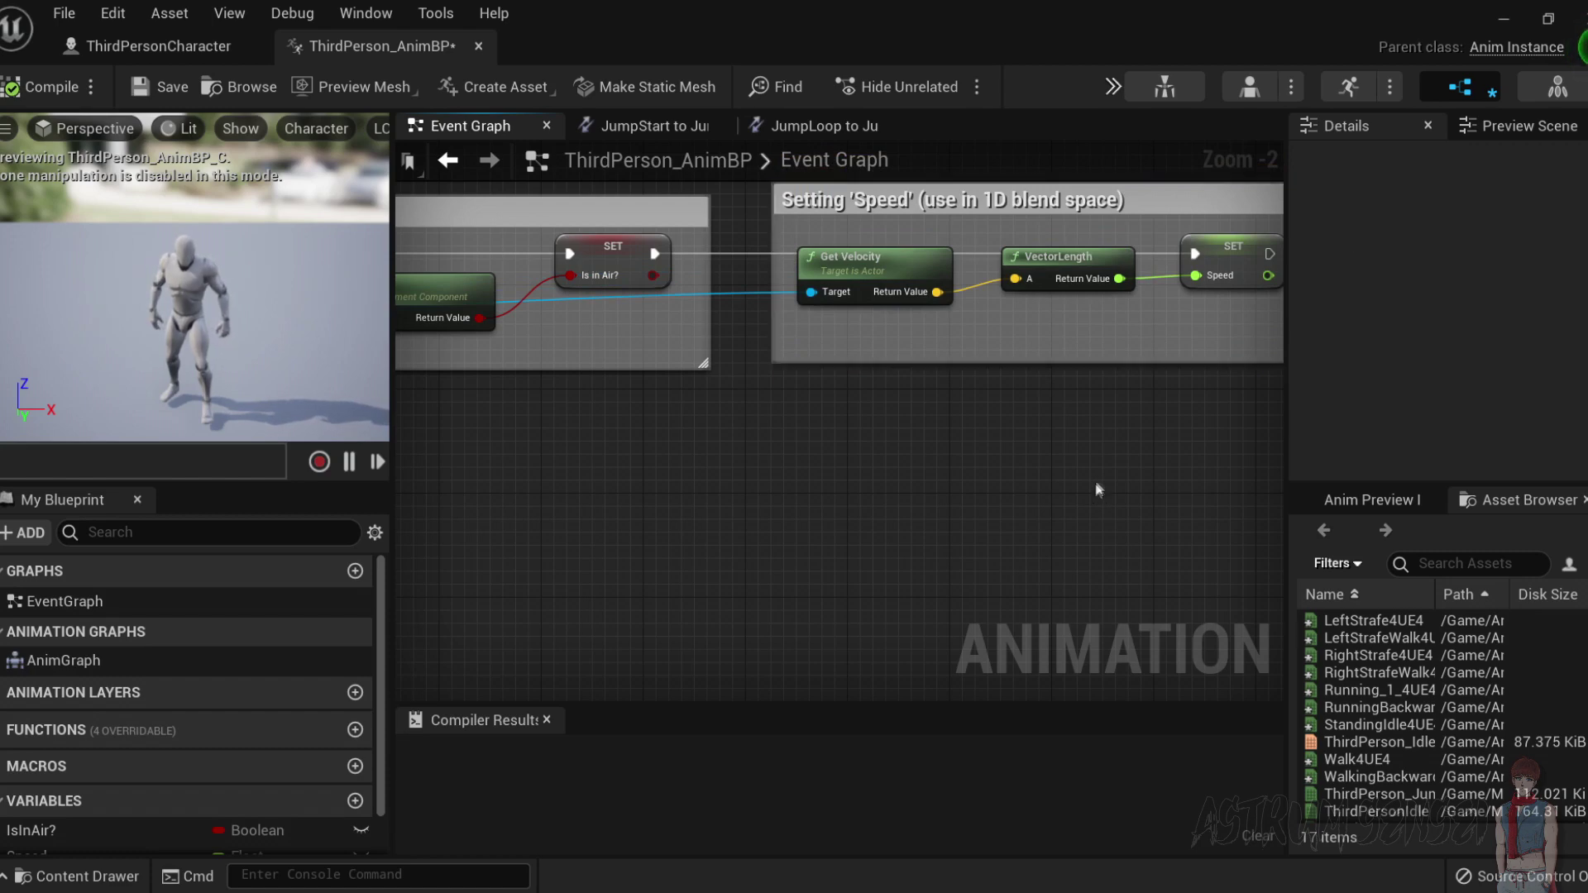
{"action": "scroll", "coordinate": [959, 415], "scroll_direction": "down", "scroll_amount": 1}
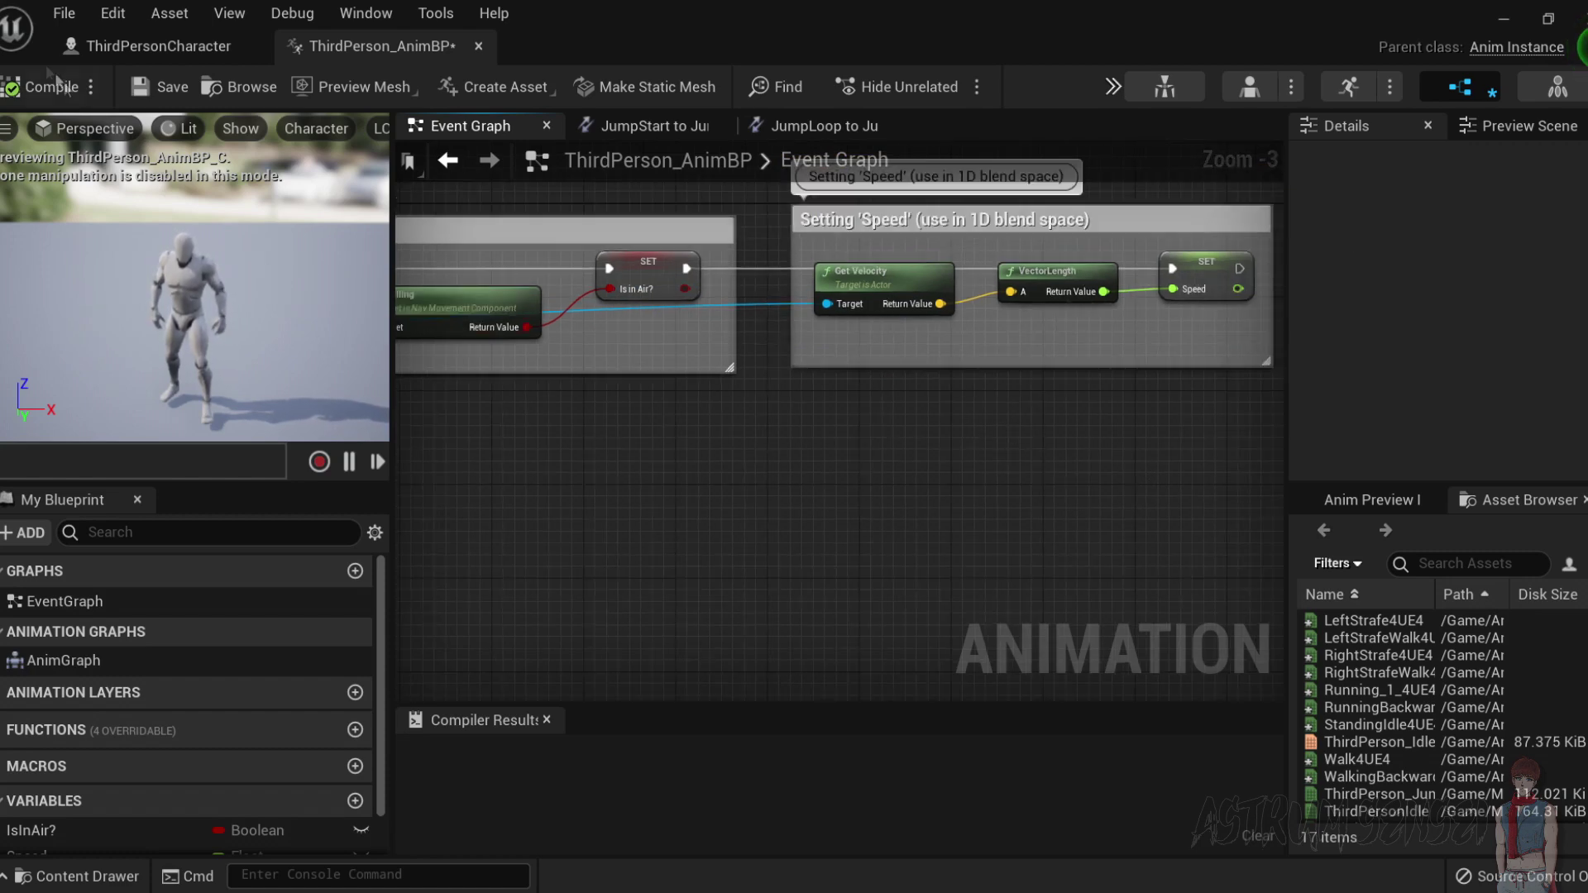
{"action": "left_click", "coordinate": [157, 46]}
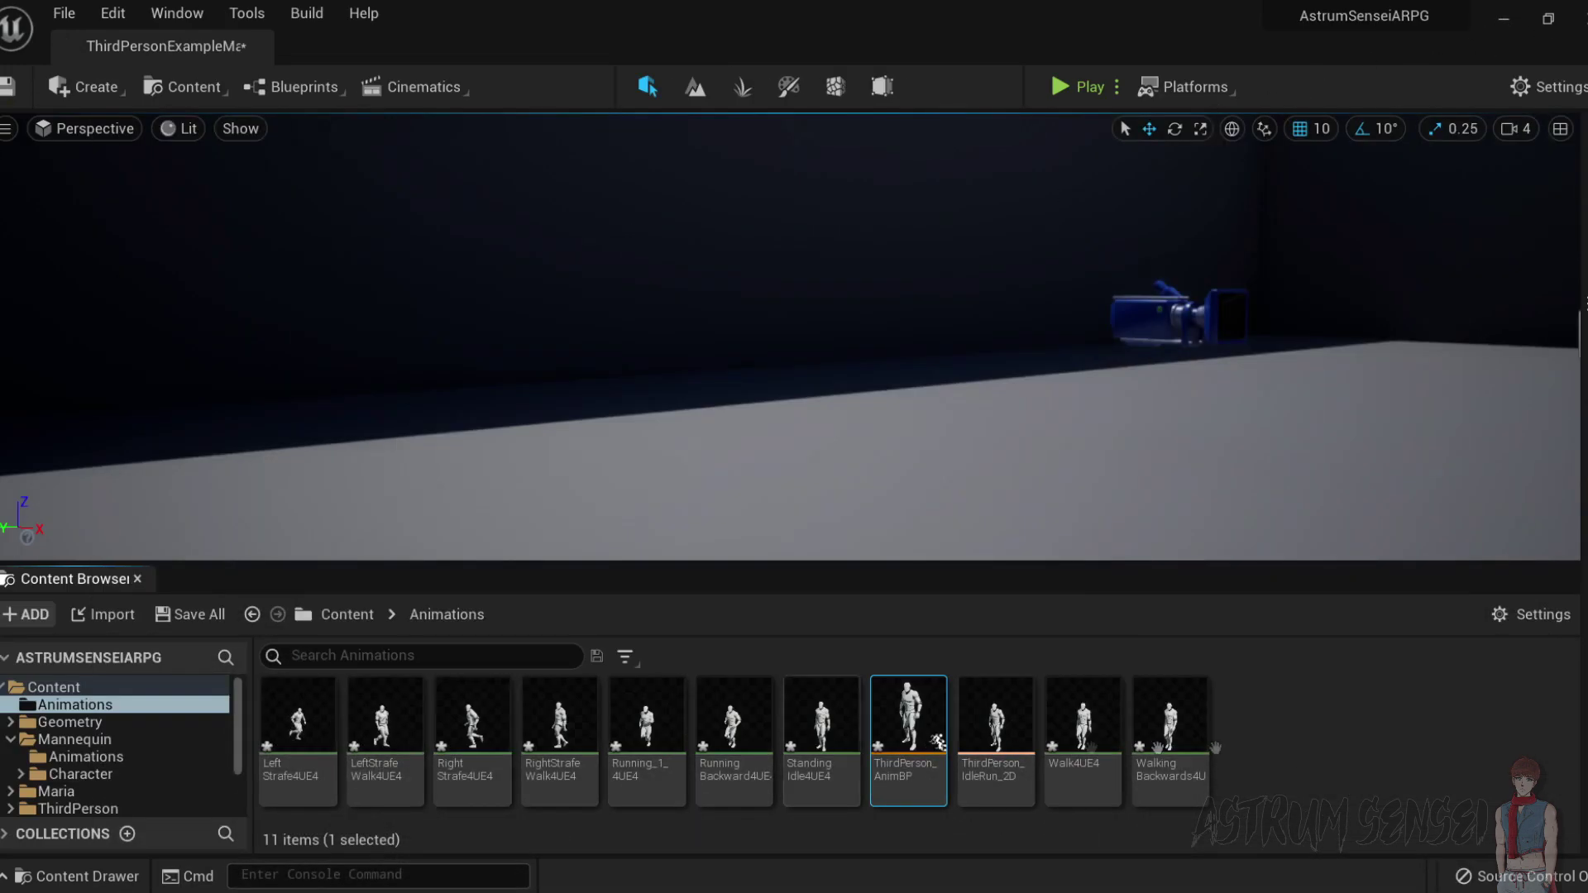
Create a Blend Space in the Animations folder using UE4_Mannequin_Skeleton, and name it Movement_Blendspace.
{"action": "right_click", "coordinate": [1269, 757]}
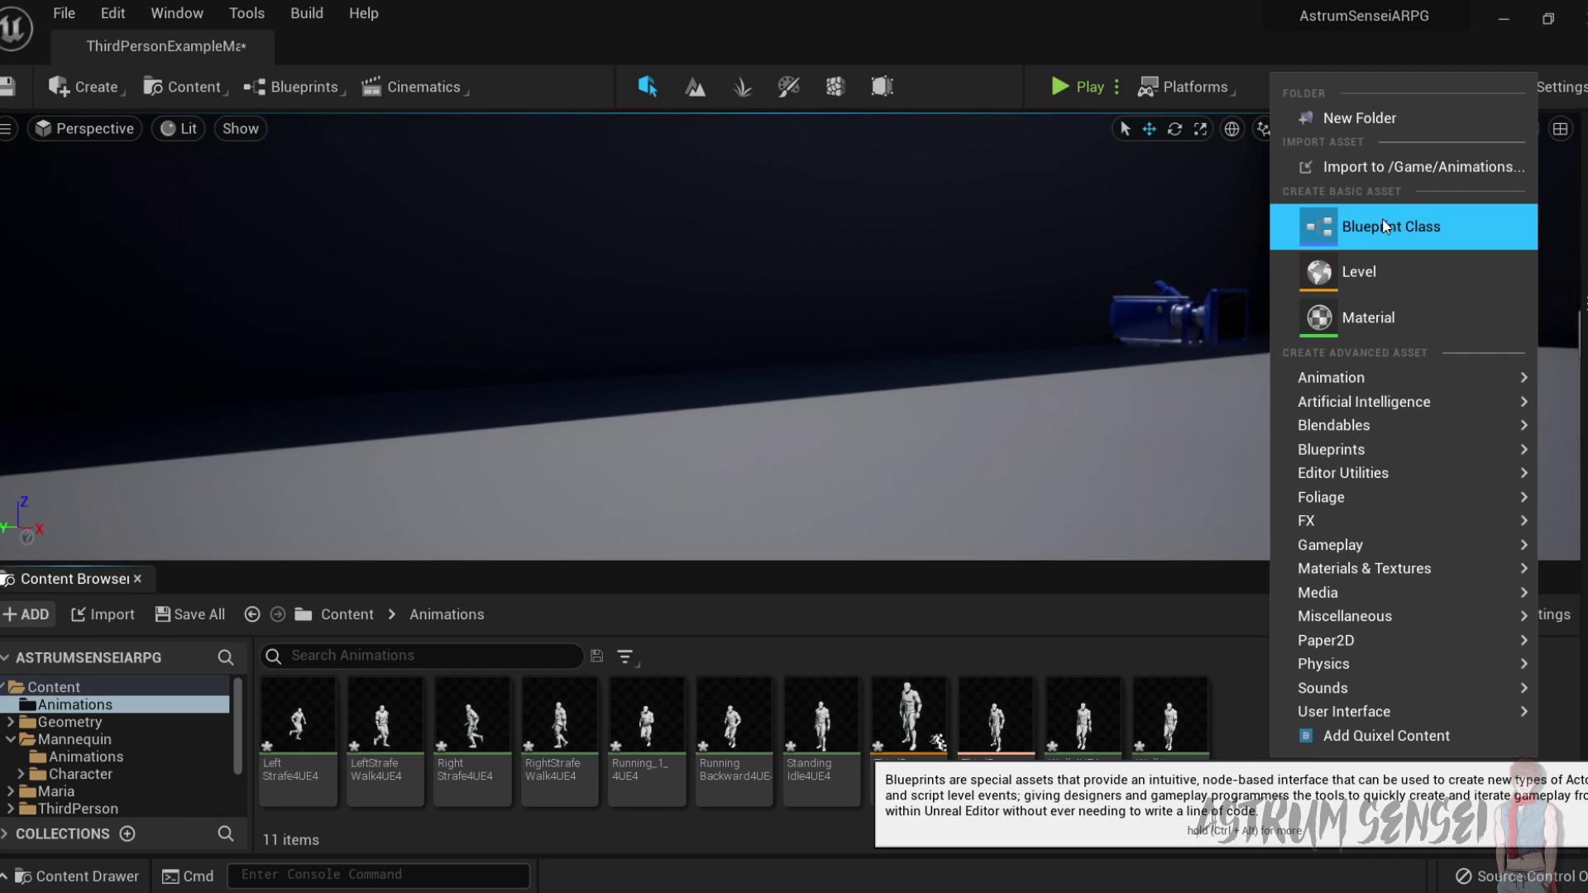
{"action": "left_click", "coordinate": [1090, 827]}
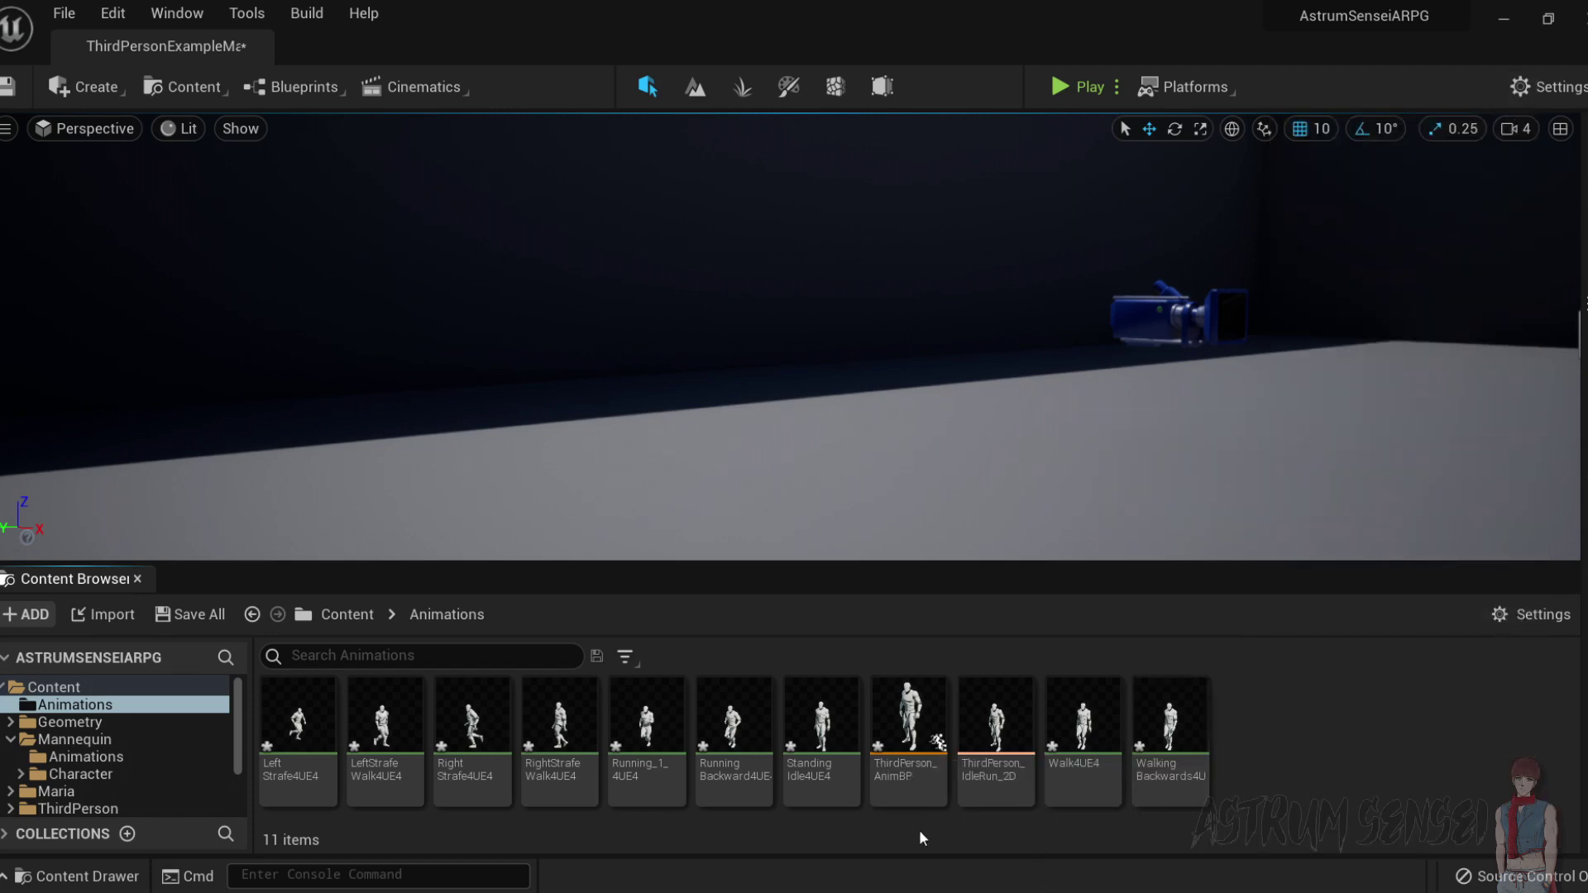
{"action": "right_click", "coordinate": [1294, 752]}
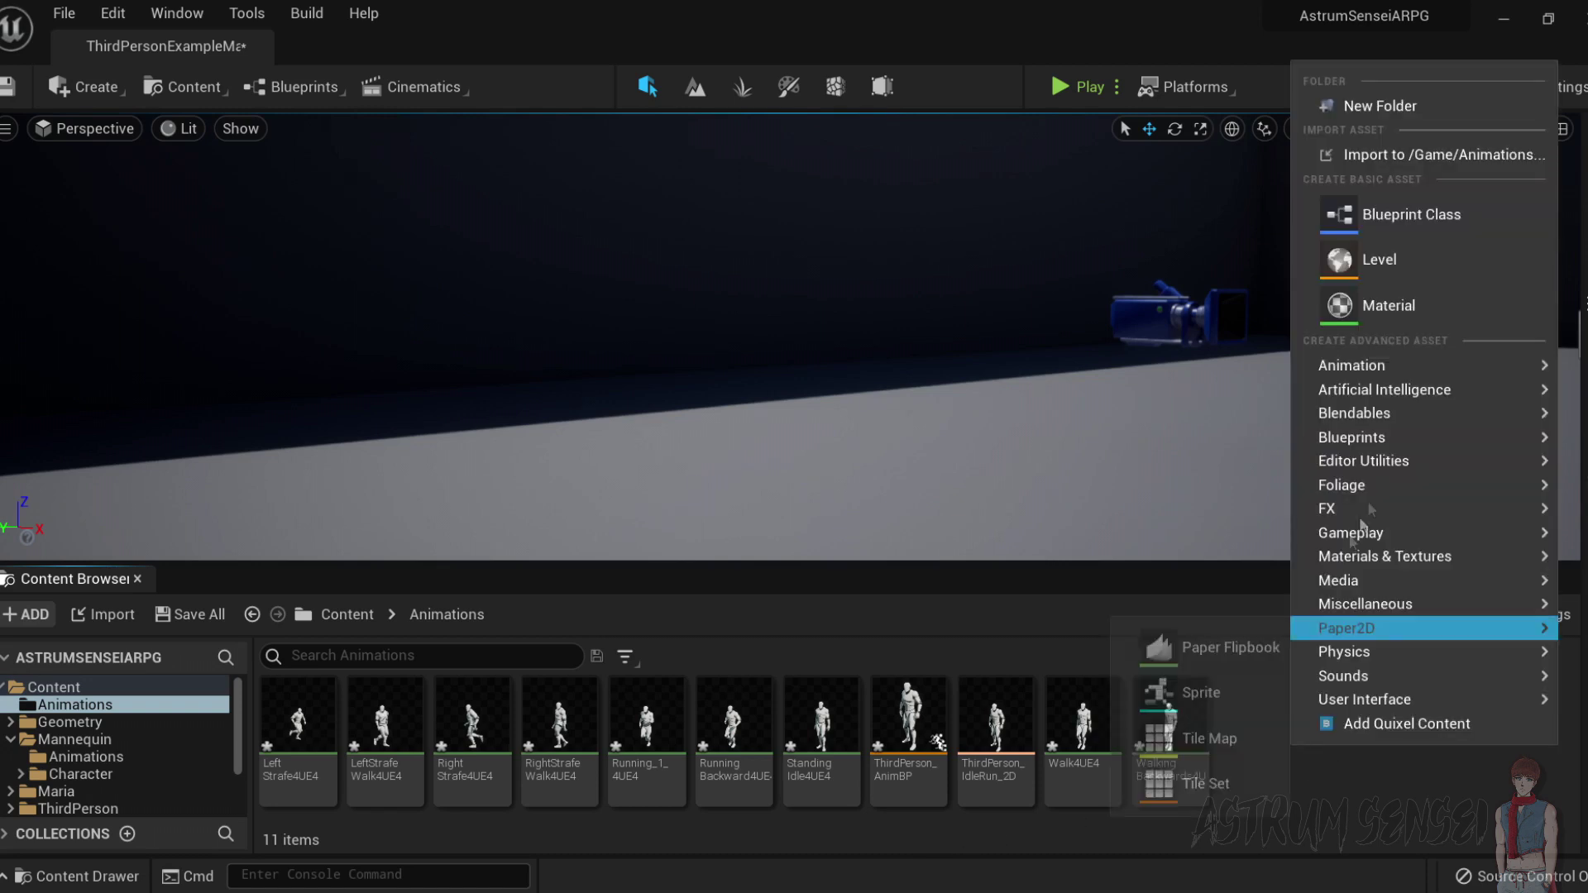
{"action": "mouse_move", "coordinate": [1366, 420]}
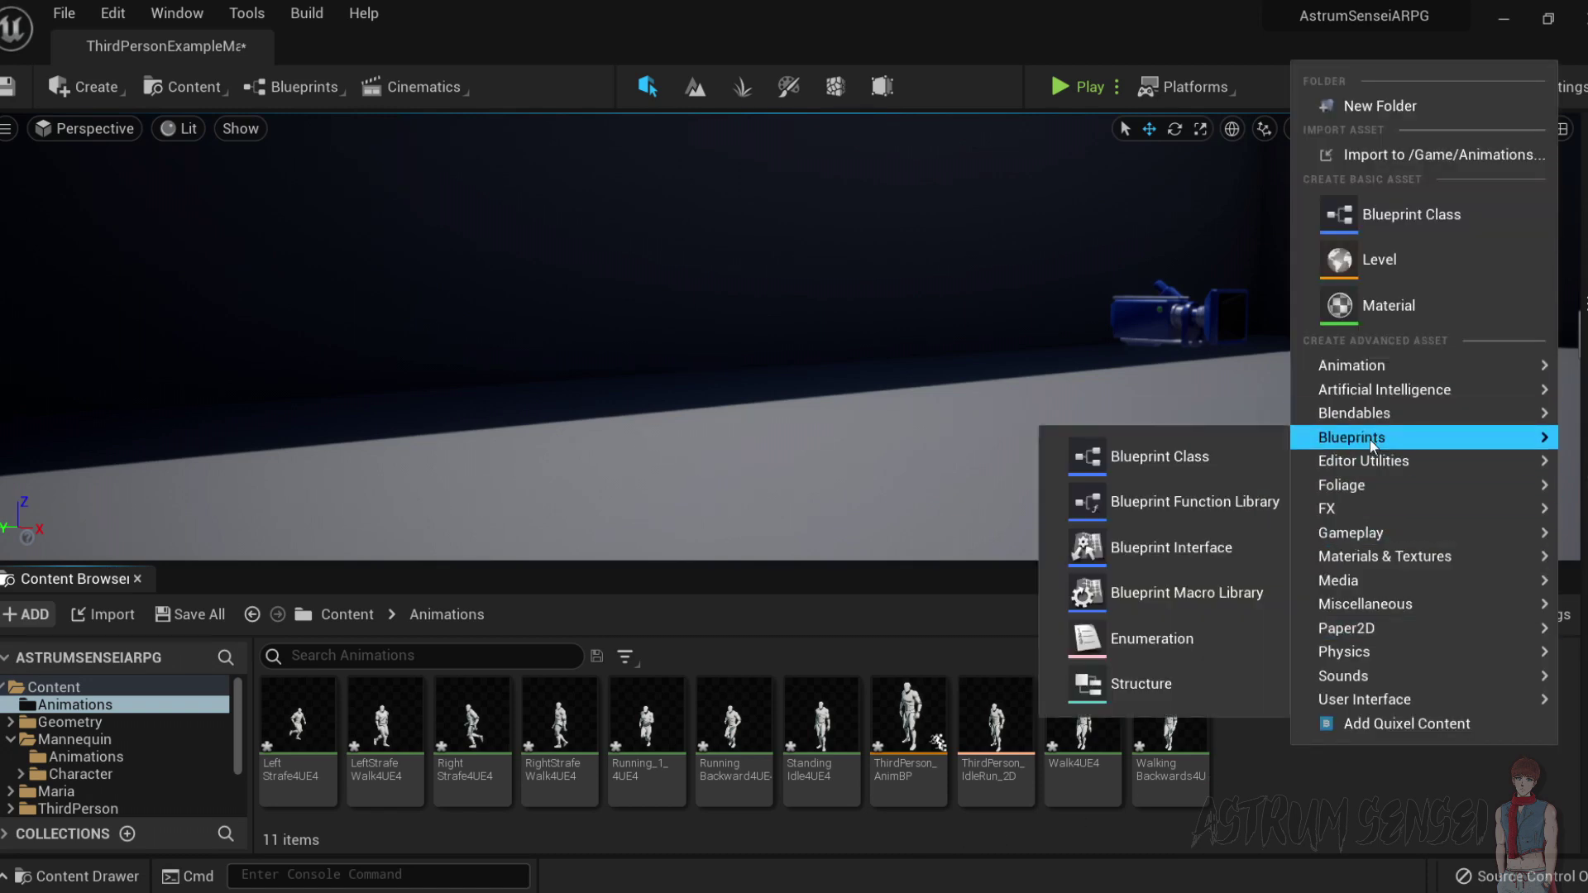
{"action": "mouse_move", "coordinate": [1367, 362]}
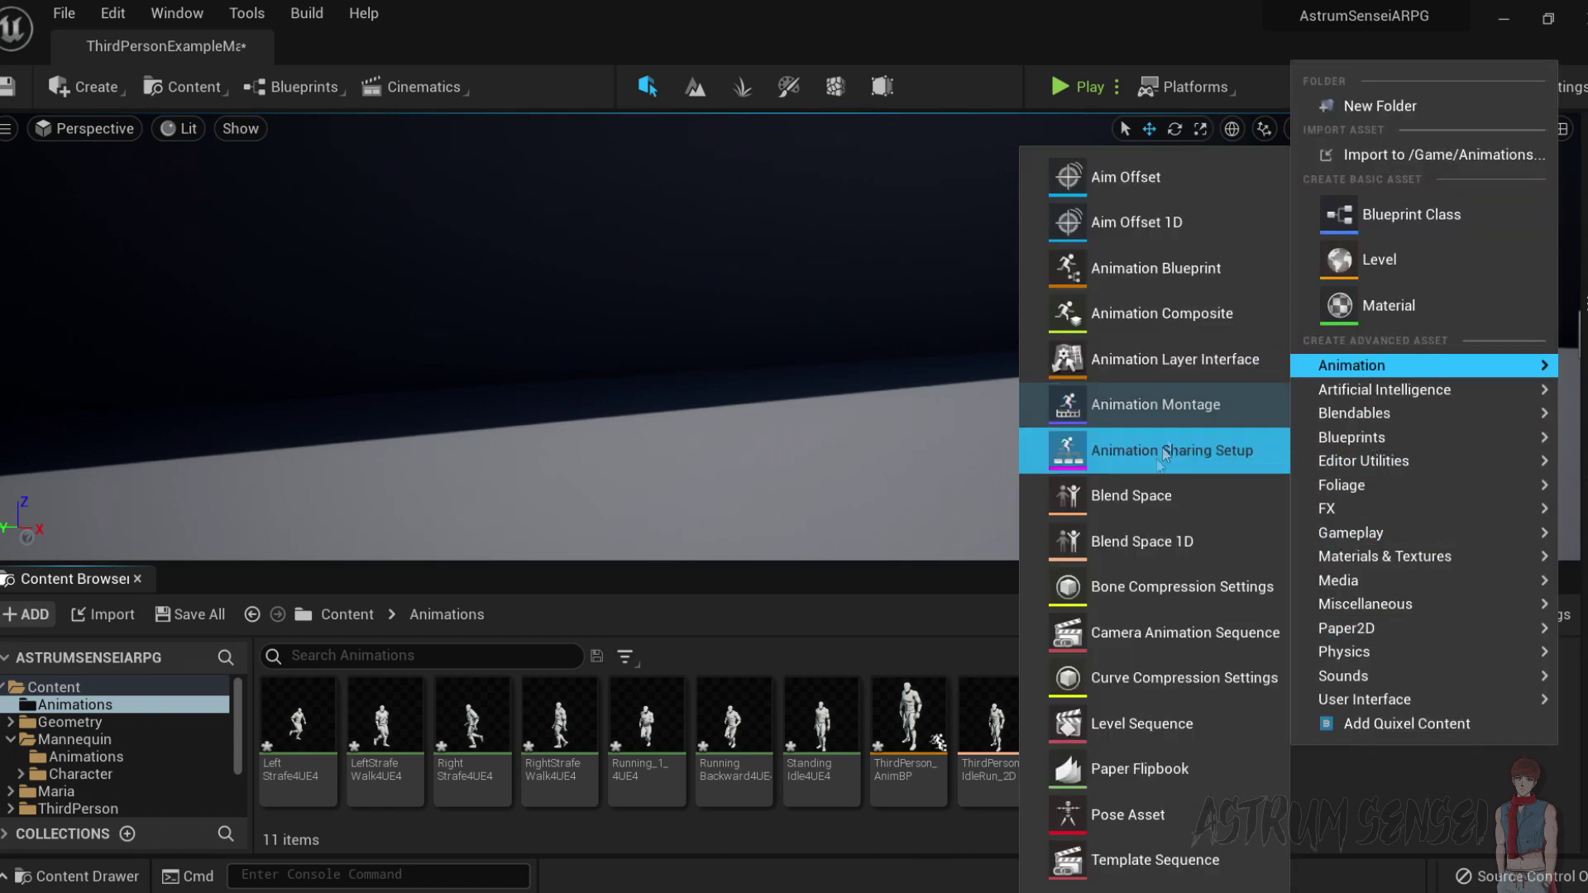
{"action": "left_click", "coordinate": [1134, 500]}
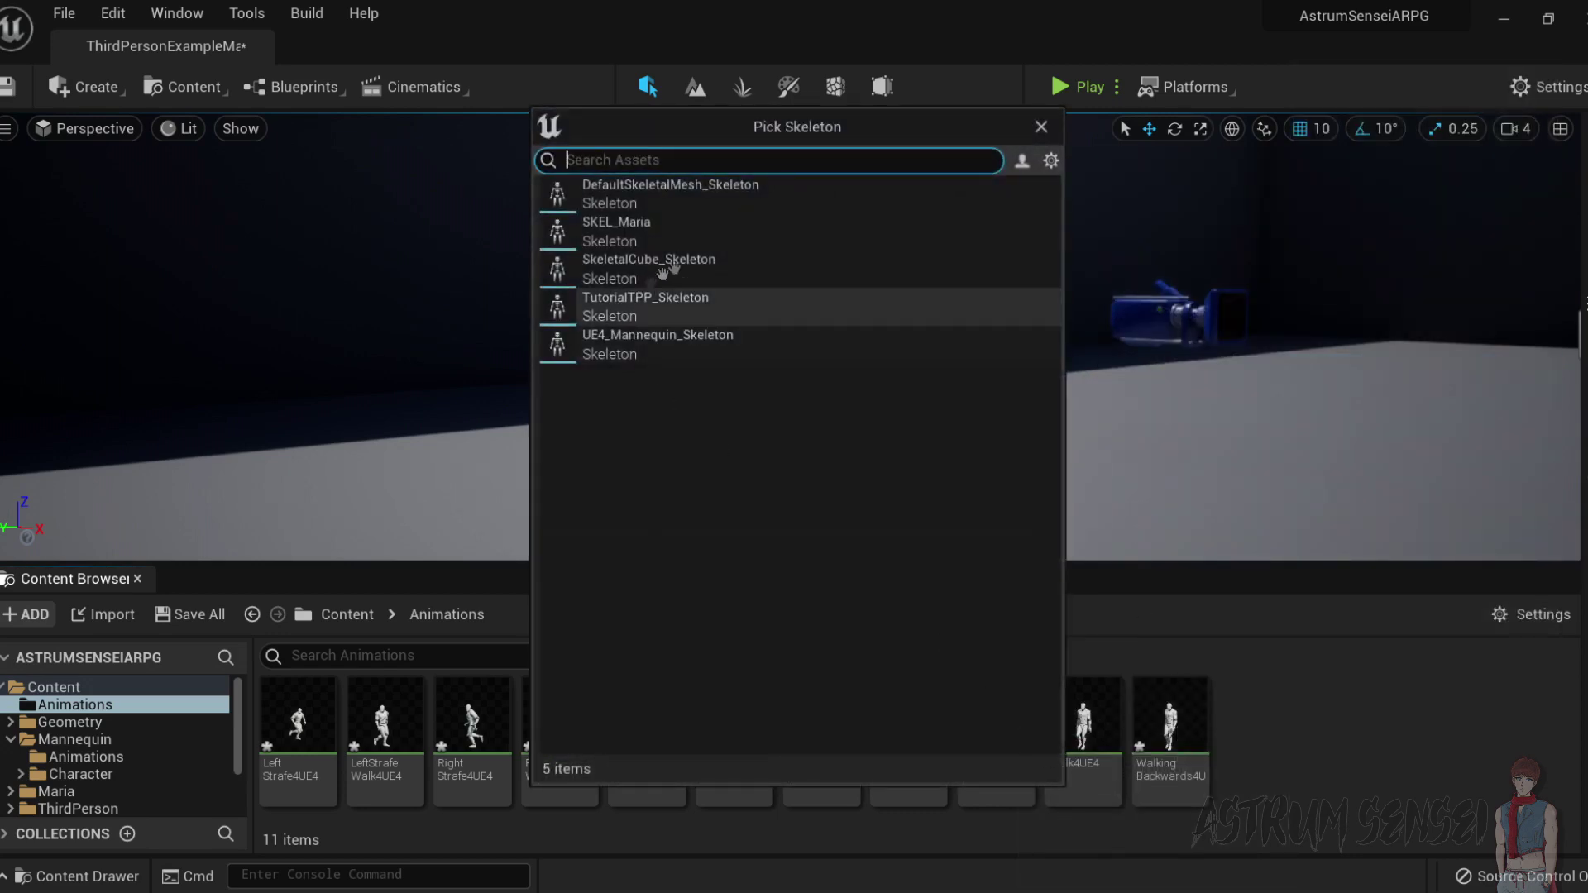
{"action": "left_click", "coordinate": [699, 351]}
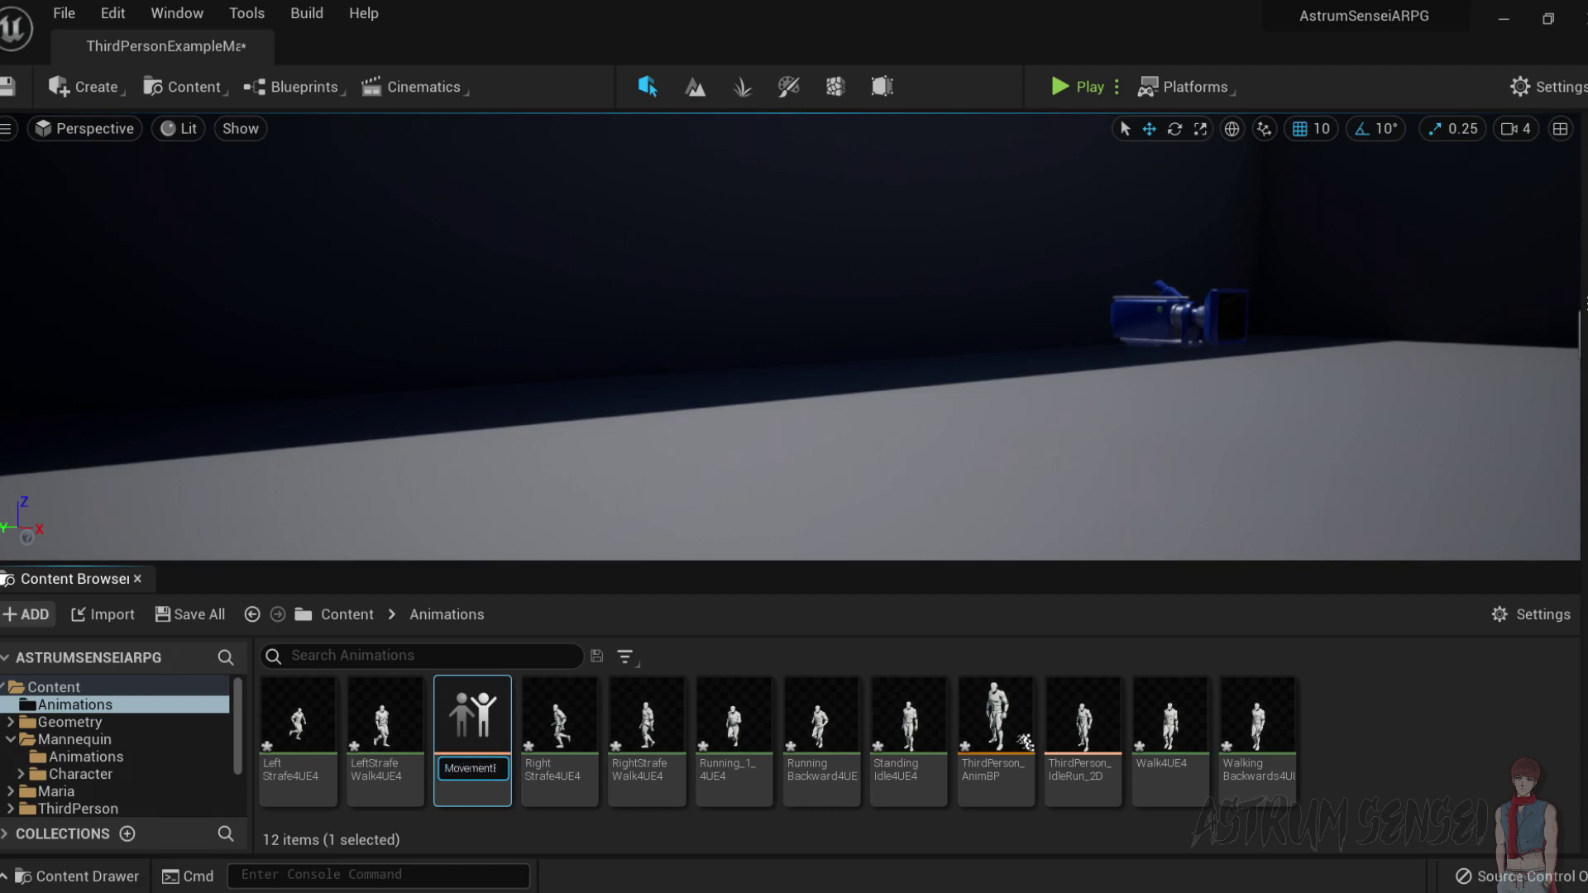
{"action": "type", "text": "Blendspace"}
{"action": "key", "text": "Return"}
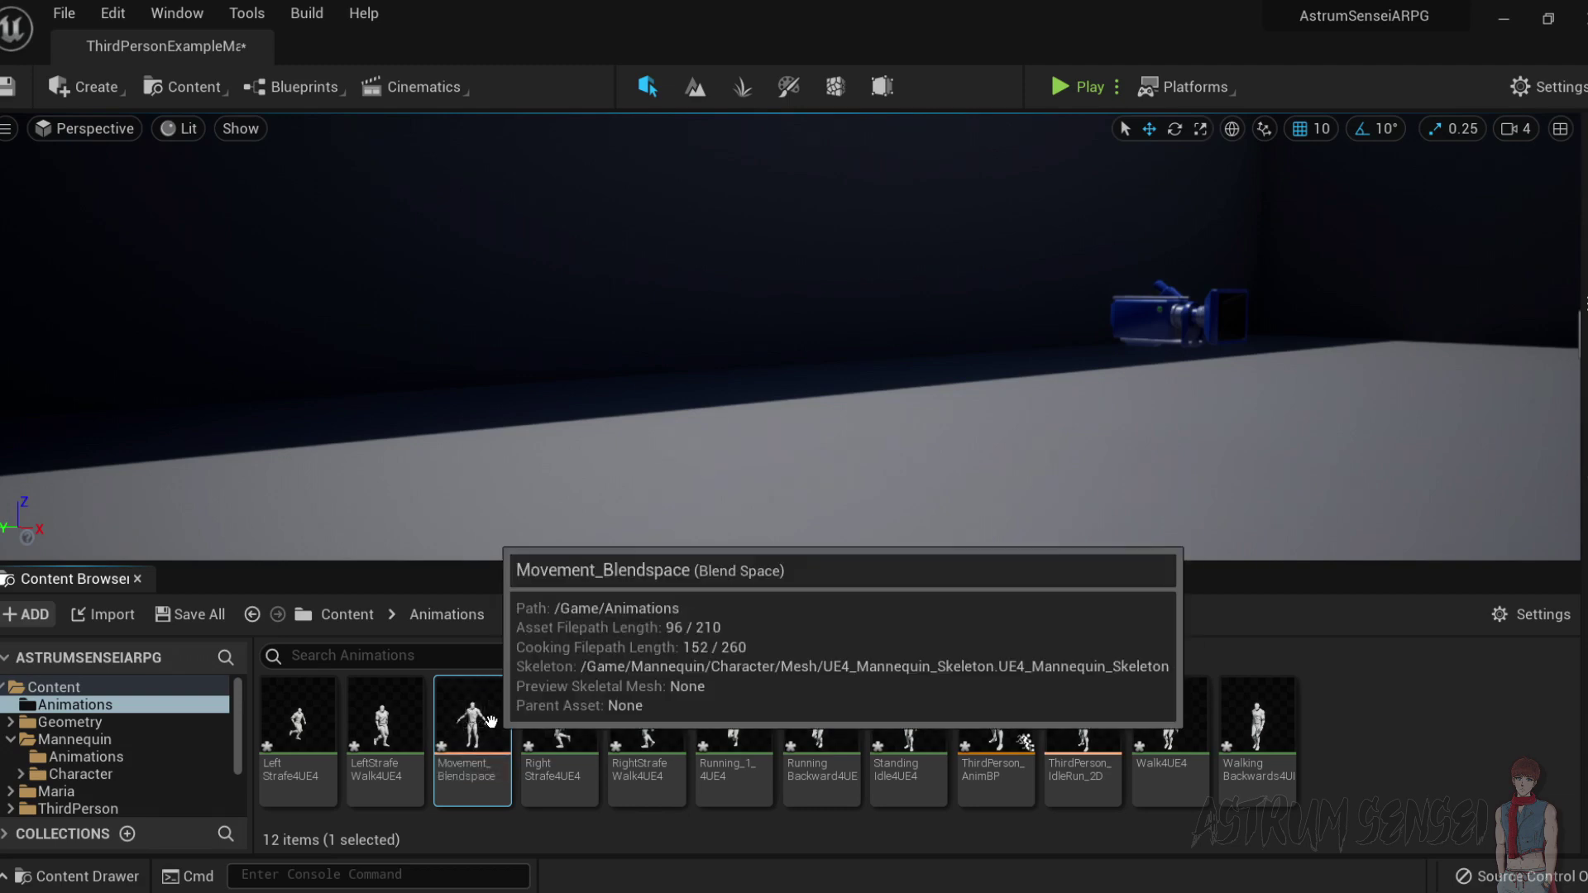
Open Movement_Blendspace and expand its horizontal and vertical axis settings.
{"action": "double_click", "coordinate": [468, 765]}
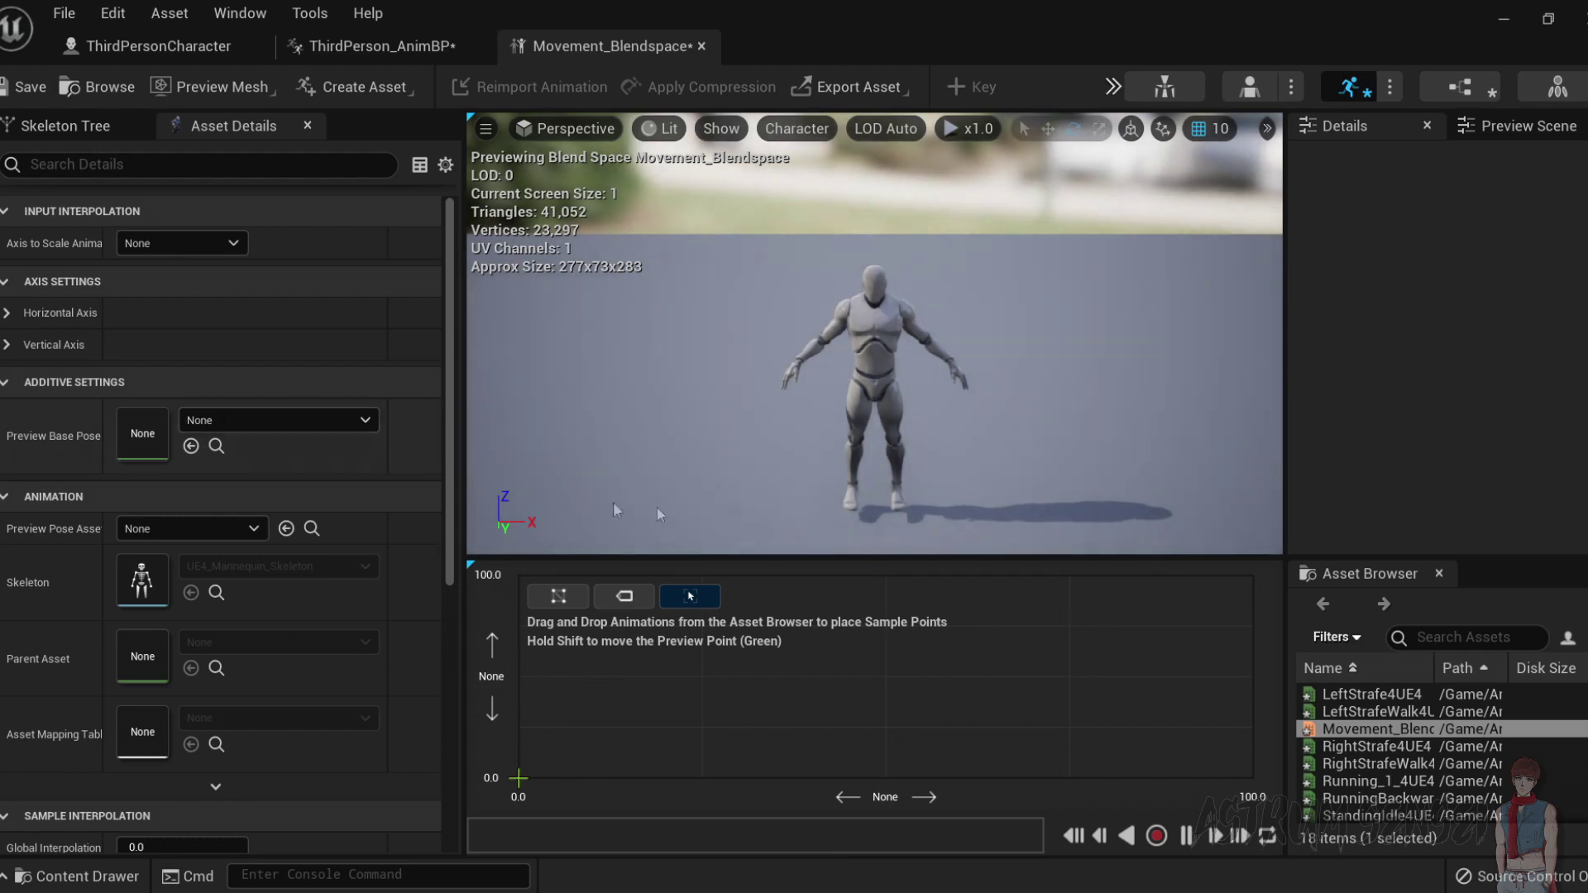
{"action": "left_click", "coordinate": [8, 345]}
{"action": "left_click", "coordinate": [12, 314]}
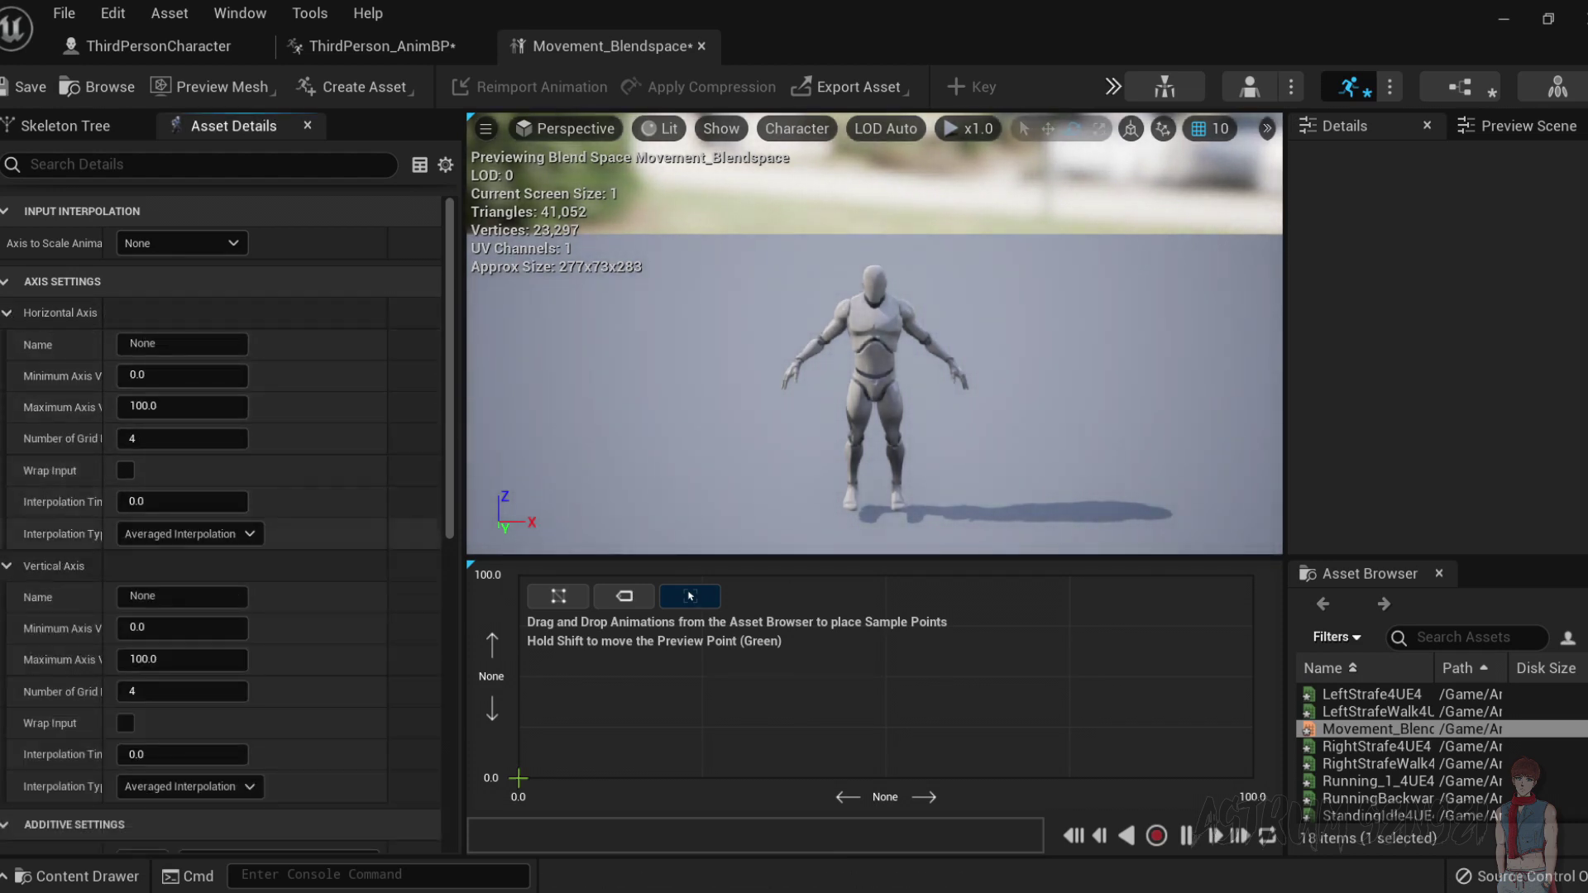
Set the maximum axis value to 2 for both the horizontal and vertical axes of the blend space.
{"action": "left_click", "coordinate": [184, 344]}
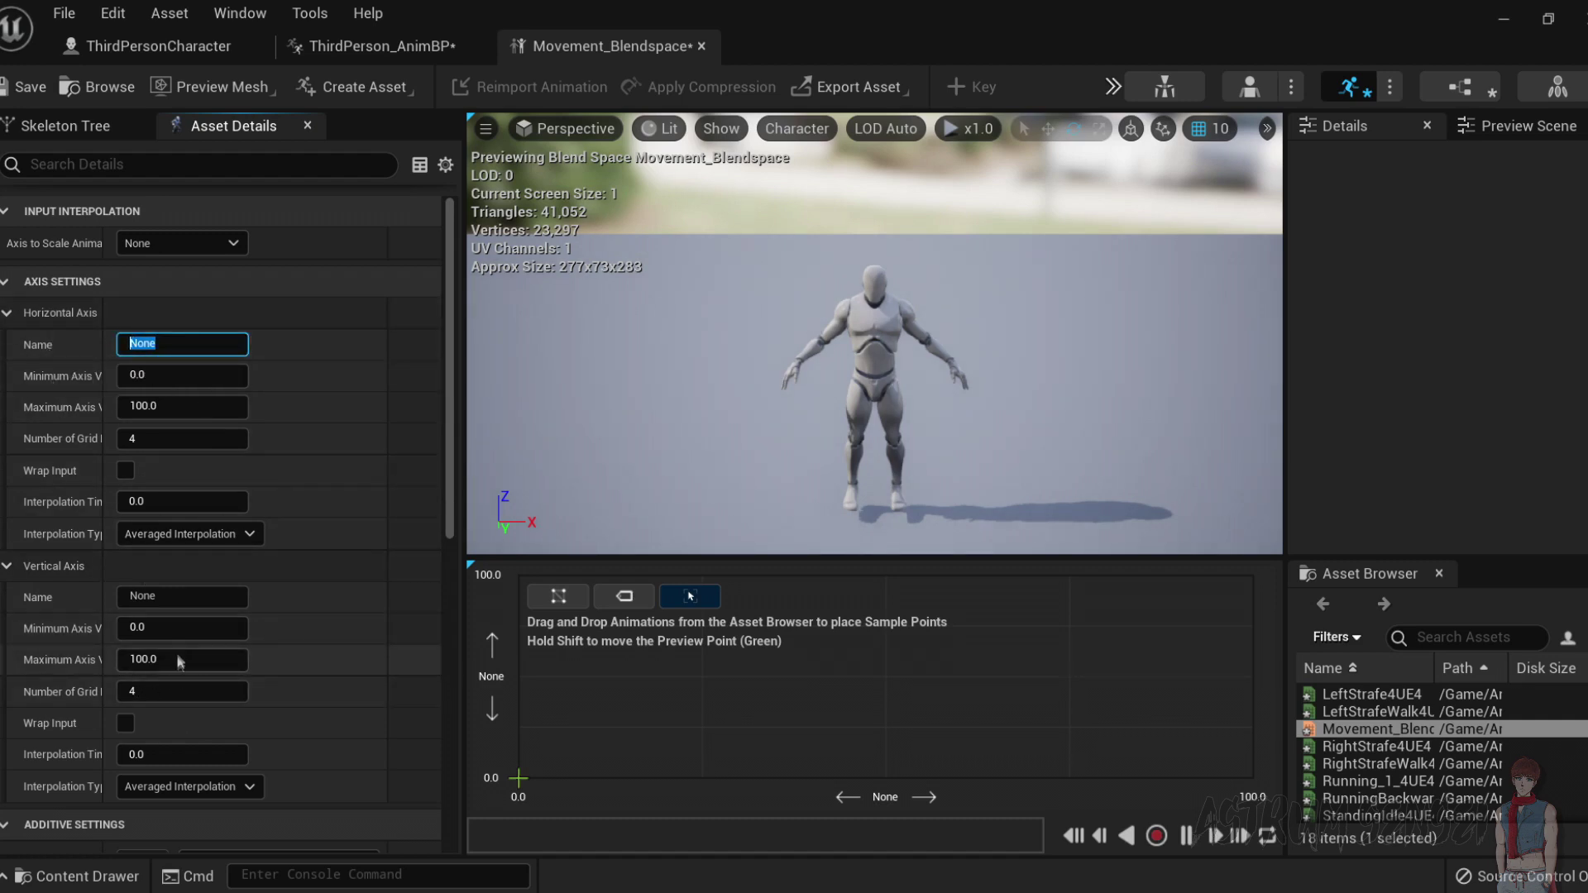
{"action": "left_click_drag", "start_coordinate": [170, 406], "coordinate": [24, 400]}
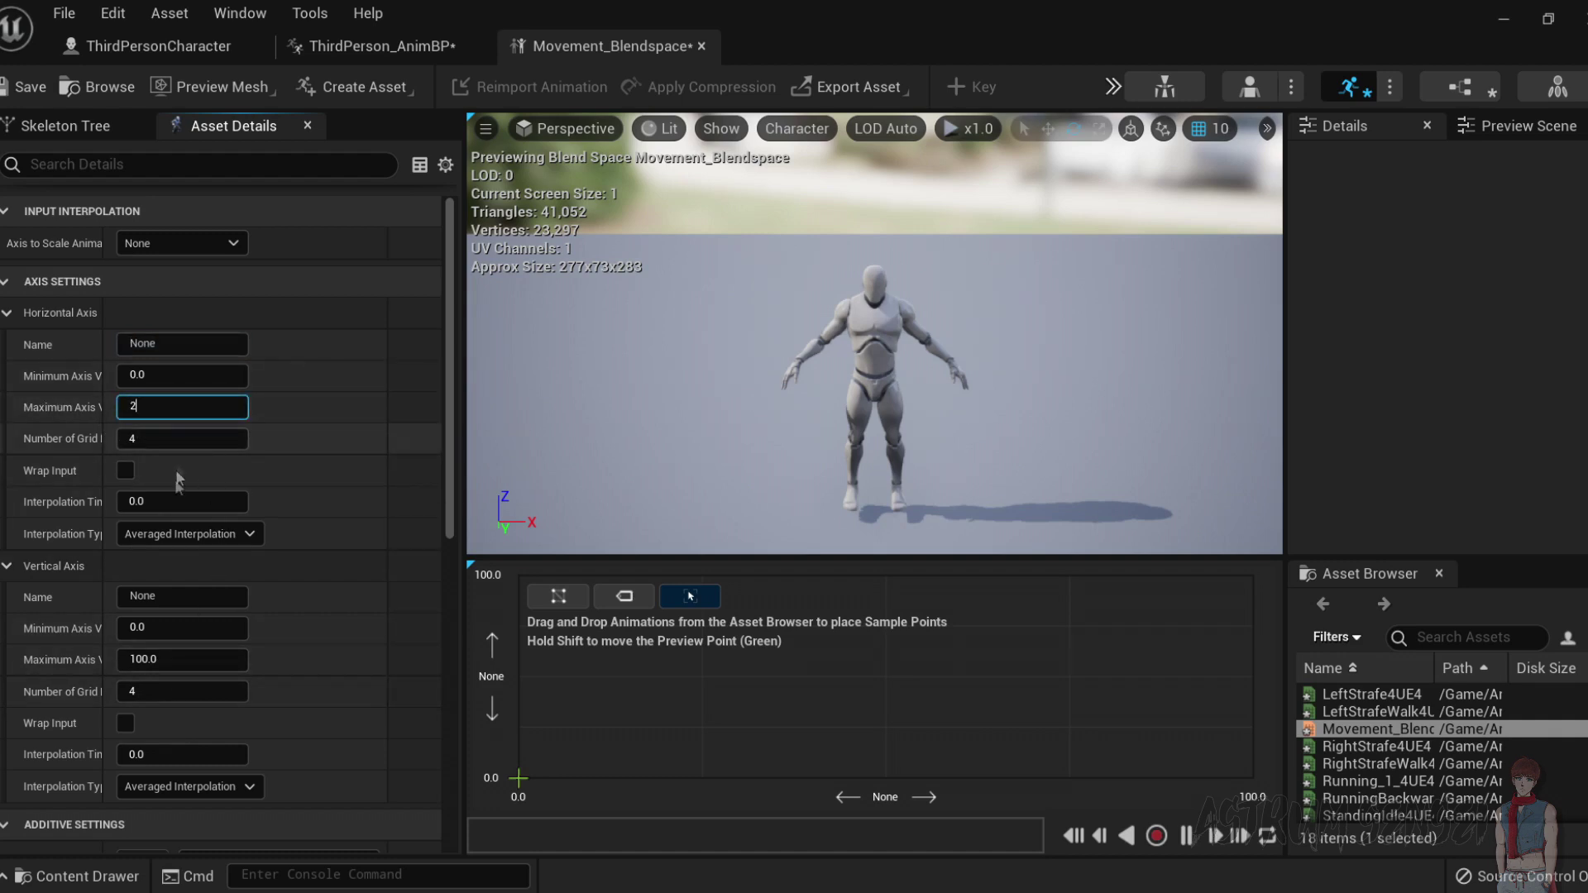
{"action": "left_click", "coordinate": [169, 660]}
{"action": "type", "text": "2"}
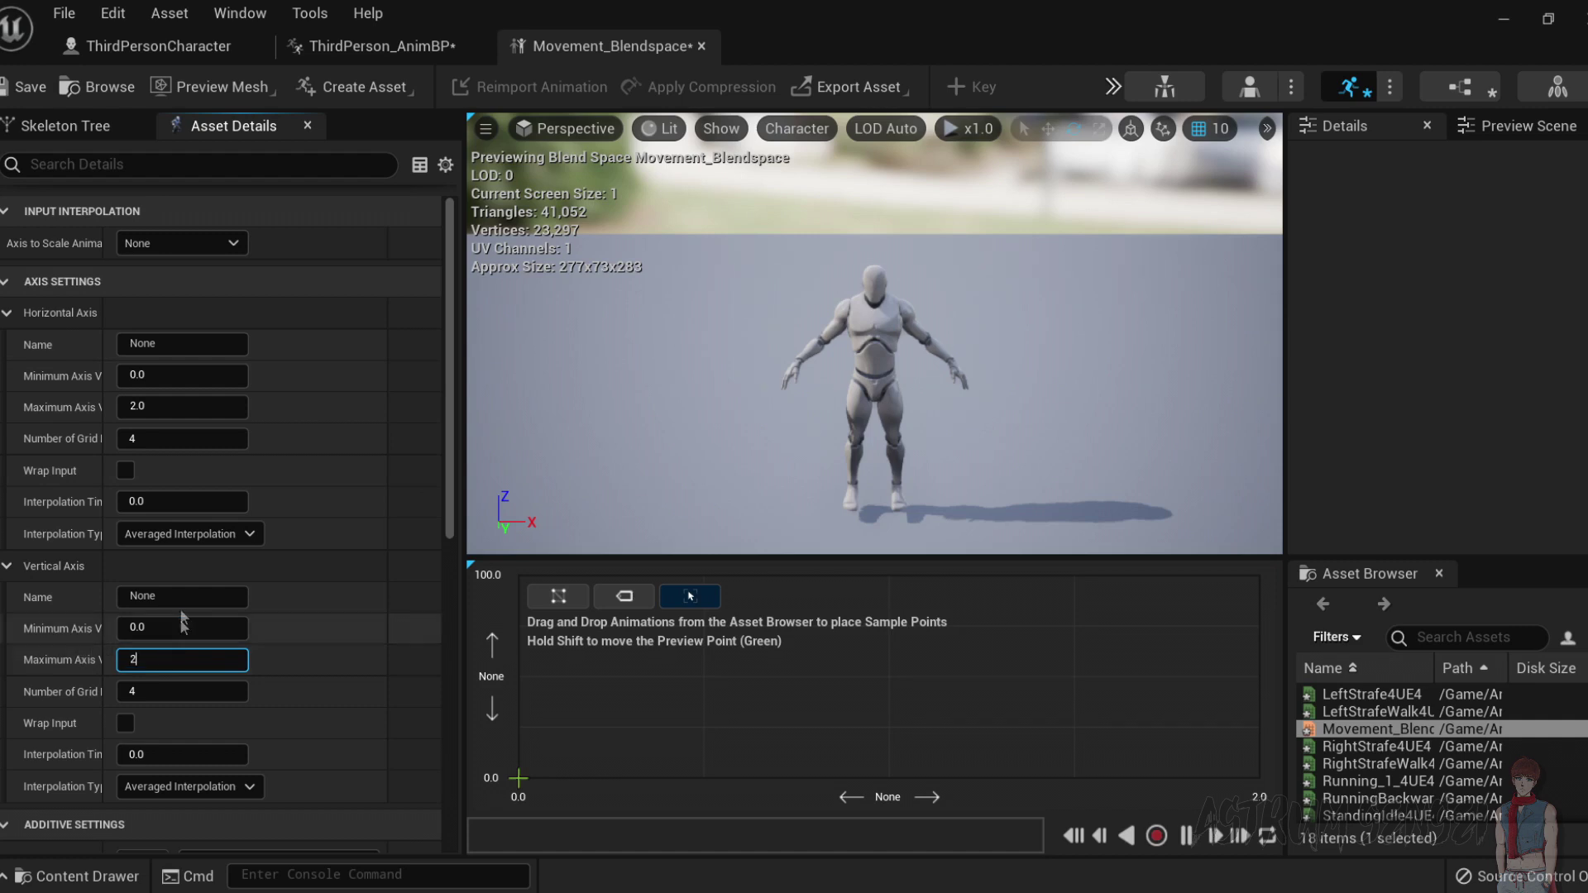
{"action": "key", "text": "Return"}
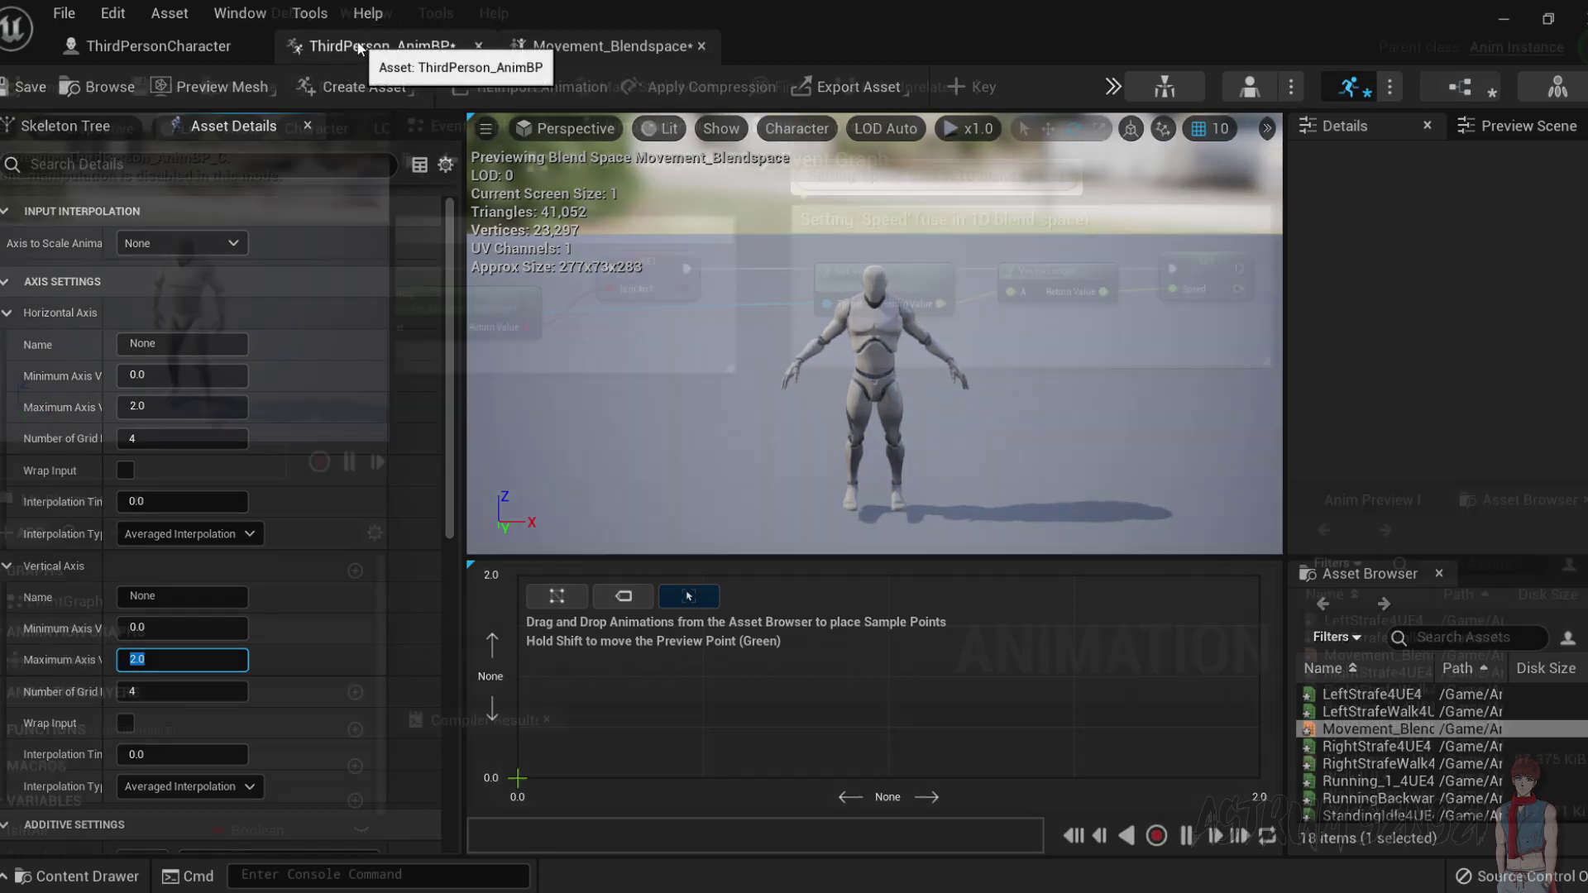
Examine the Character Movement component's walking speed settings in ThirdPersonCharacter against the blend space's axis ranges.
{"action": "left_click", "coordinate": [380, 46]}
{"action": "left_click", "coordinate": [206, 45]}
{"action": "left_click", "coordinate": [91, 317]}
{"action": "scroll", "coordinate": [1469, 571], "scroll_direction": "down", "scroll_amount": 5}
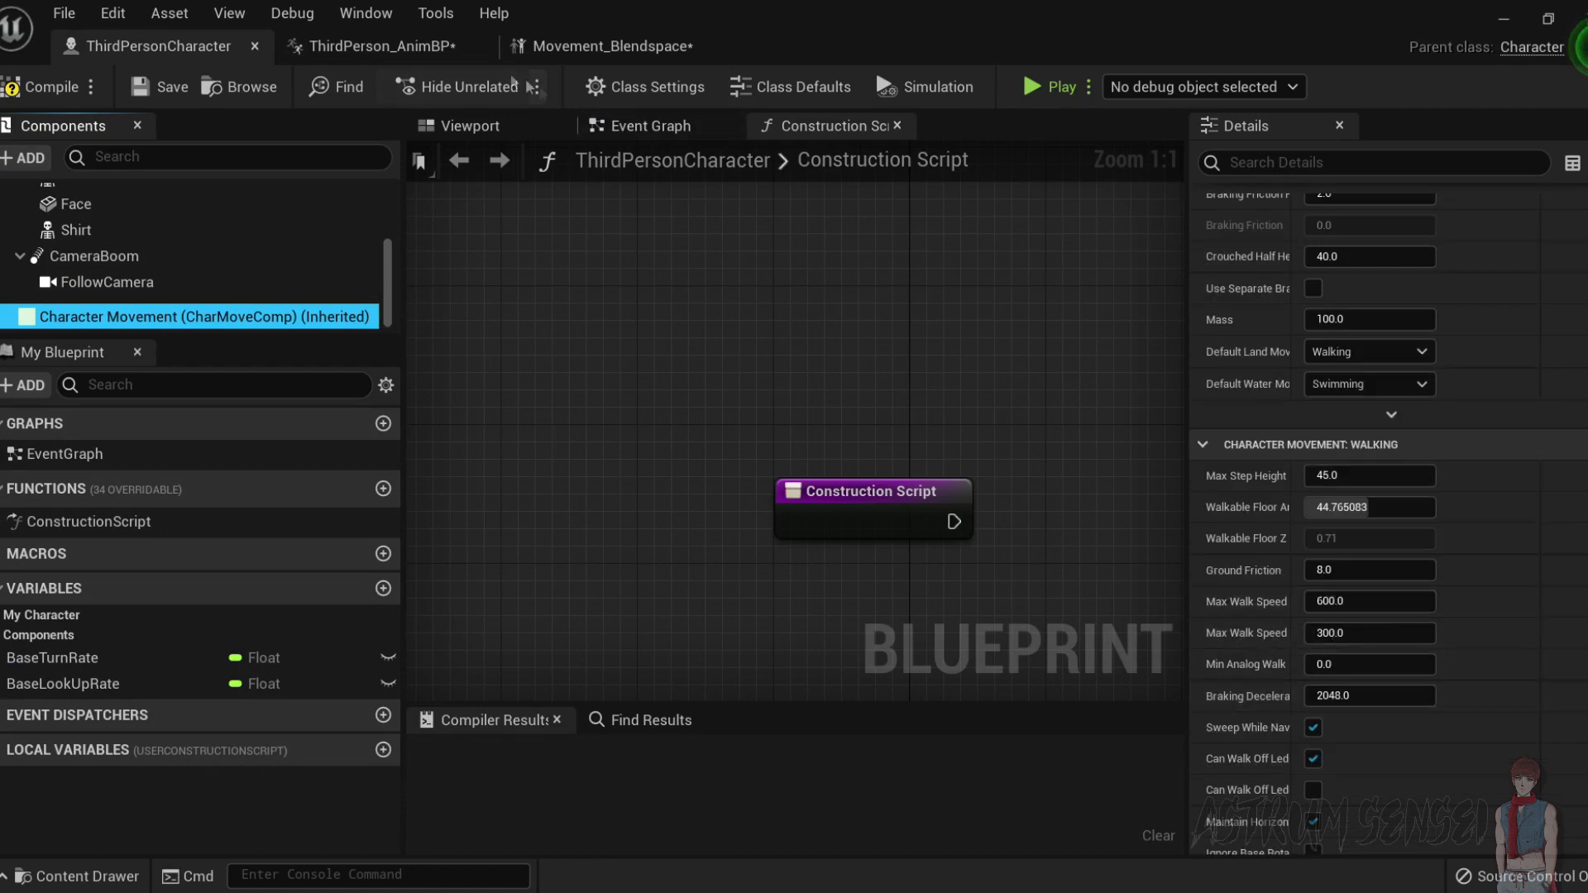
{"action": "left_click", "coordinate": [612, 45]}
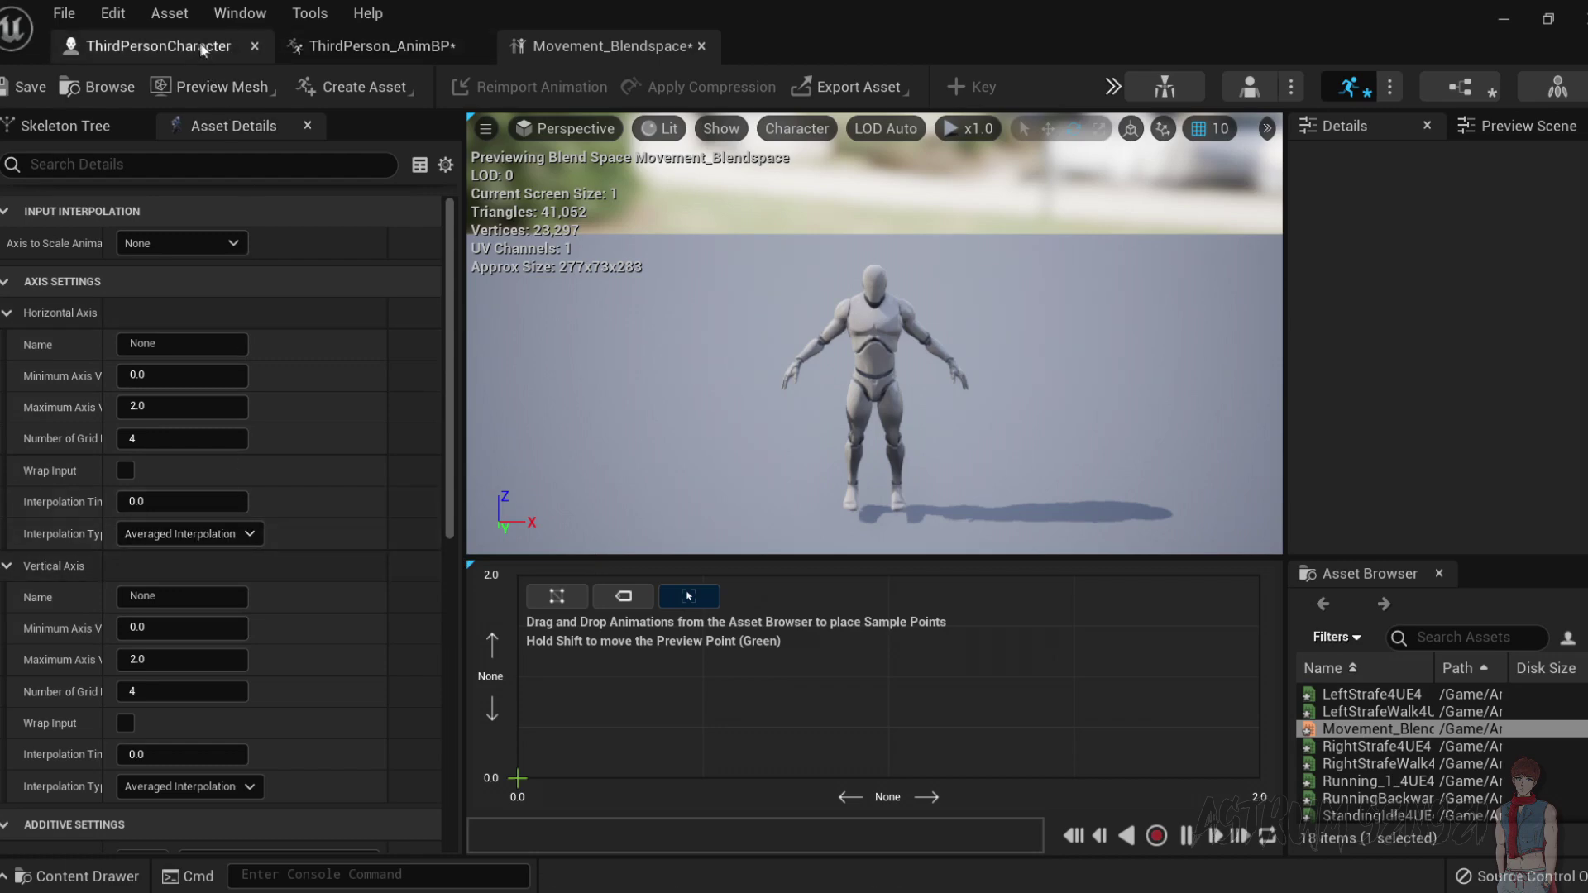
{"action": "left_click", "coordinate": [157, 46]}
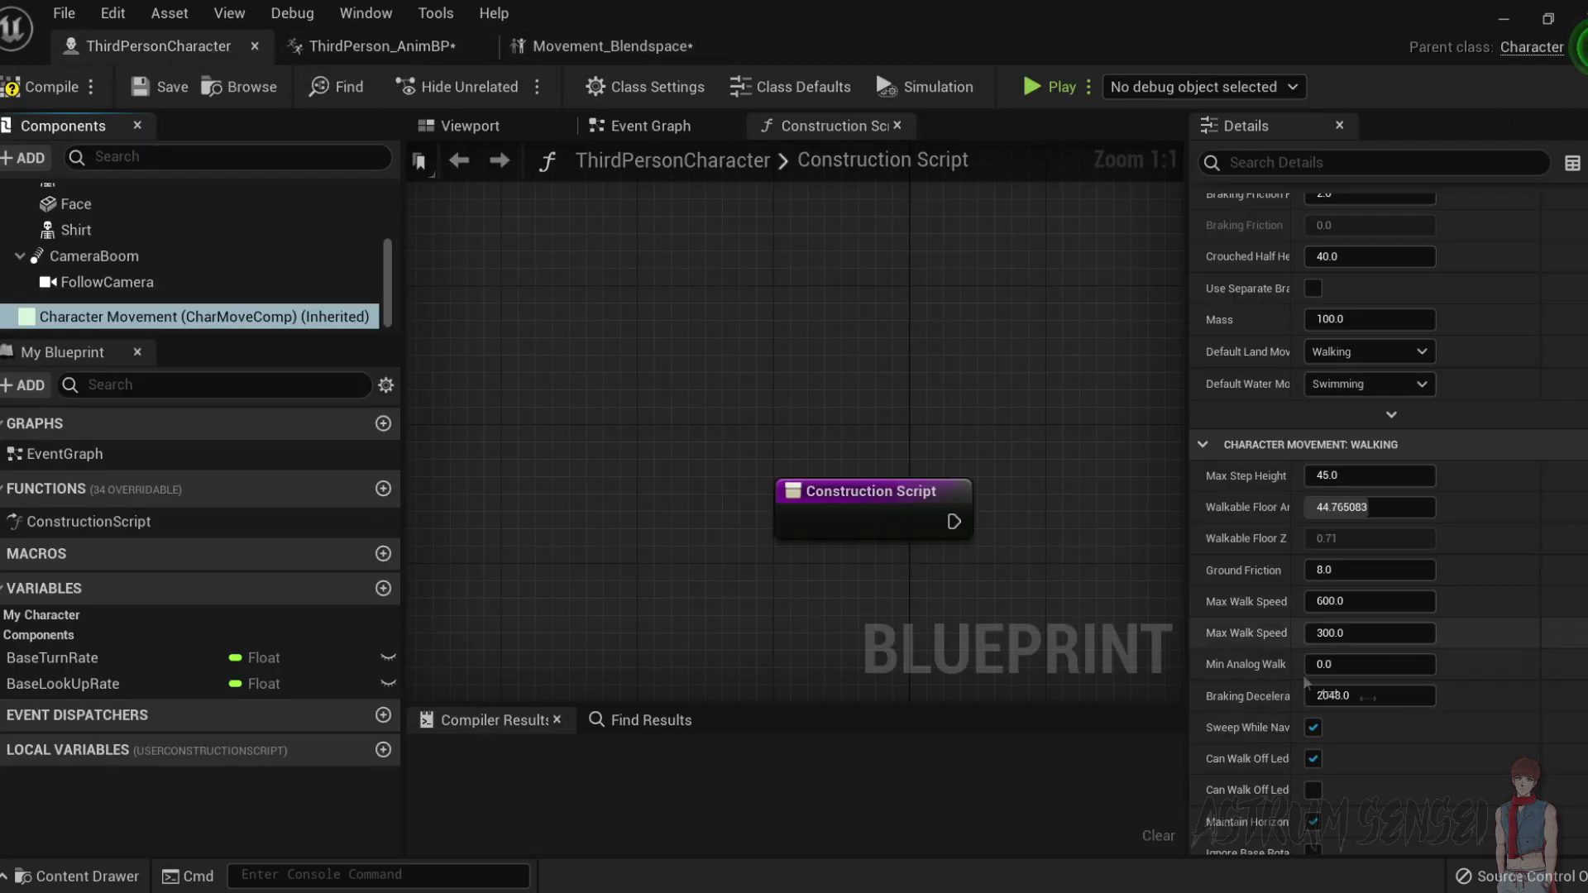
{"action": "left_click", "coordinate": [608, 46]}
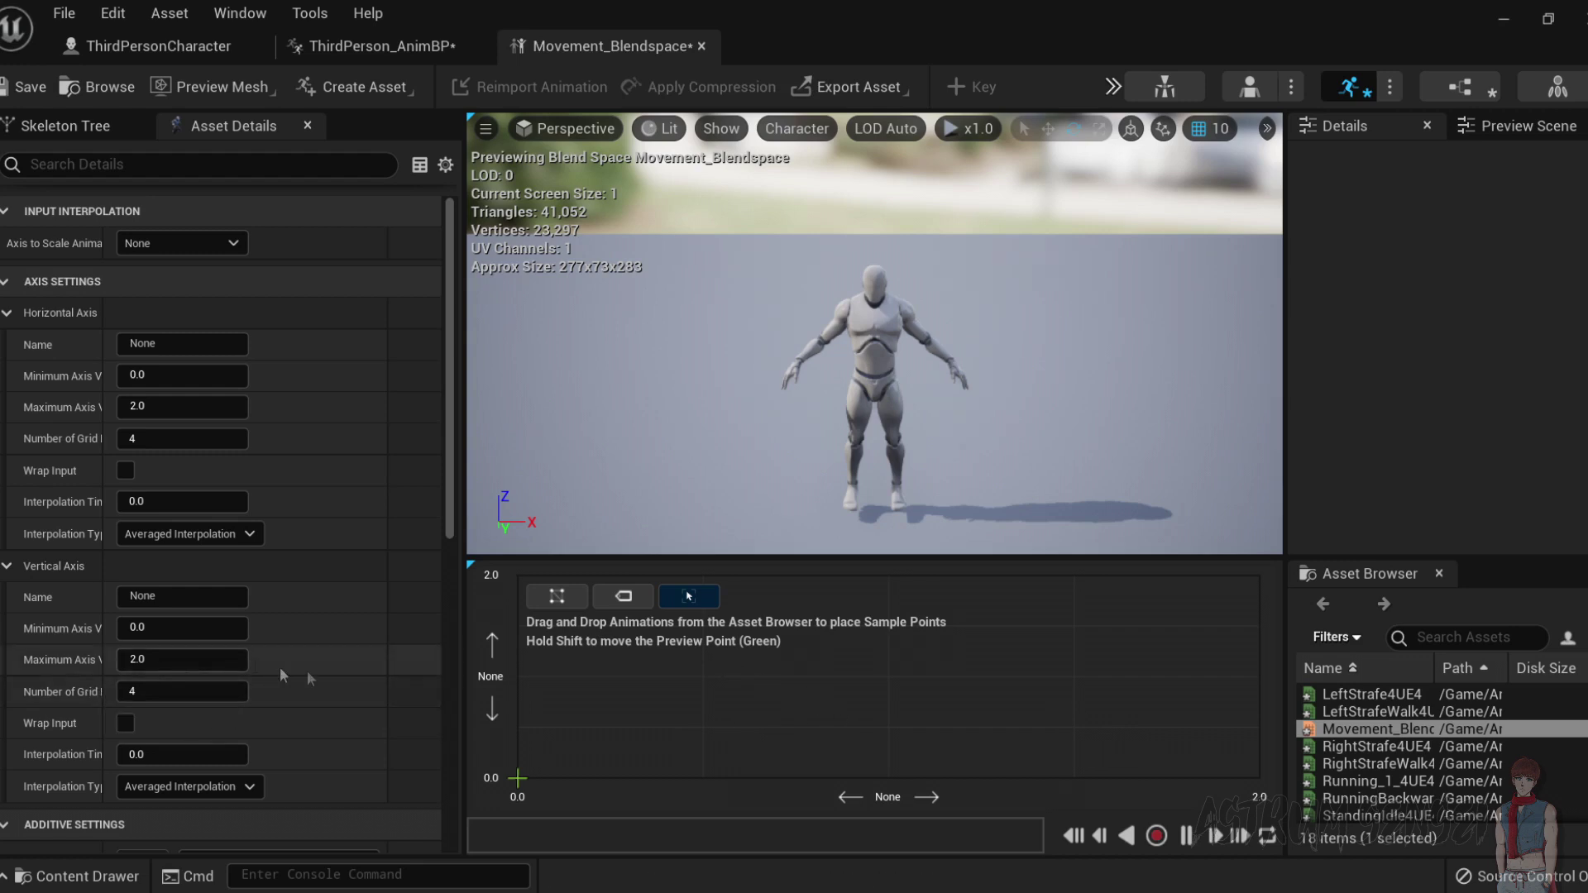
Place the StandingIdle4UE4 animation on the lower edge of the blend space grid, midway along the horizontal axis.
{"action": "scroll", "coordinate": [1381, 736], "scroll_direction": "down", "scroll_amount": 5}
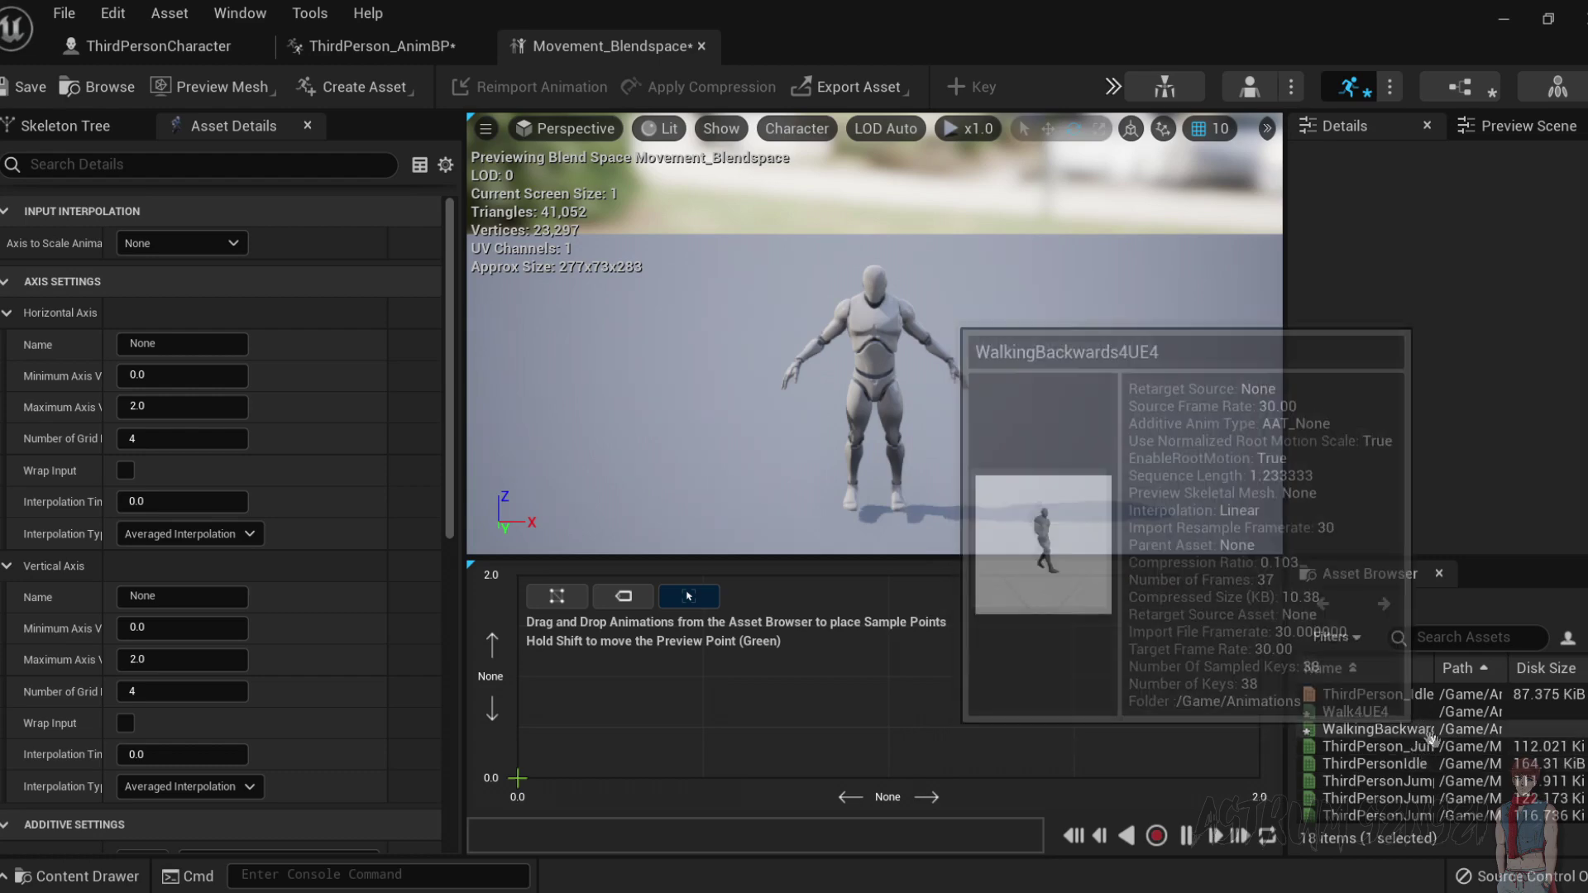
{"action": "scroll", "coordinate": [1411, 720], "scroll_direction": "up", "scroll_amount": 5}
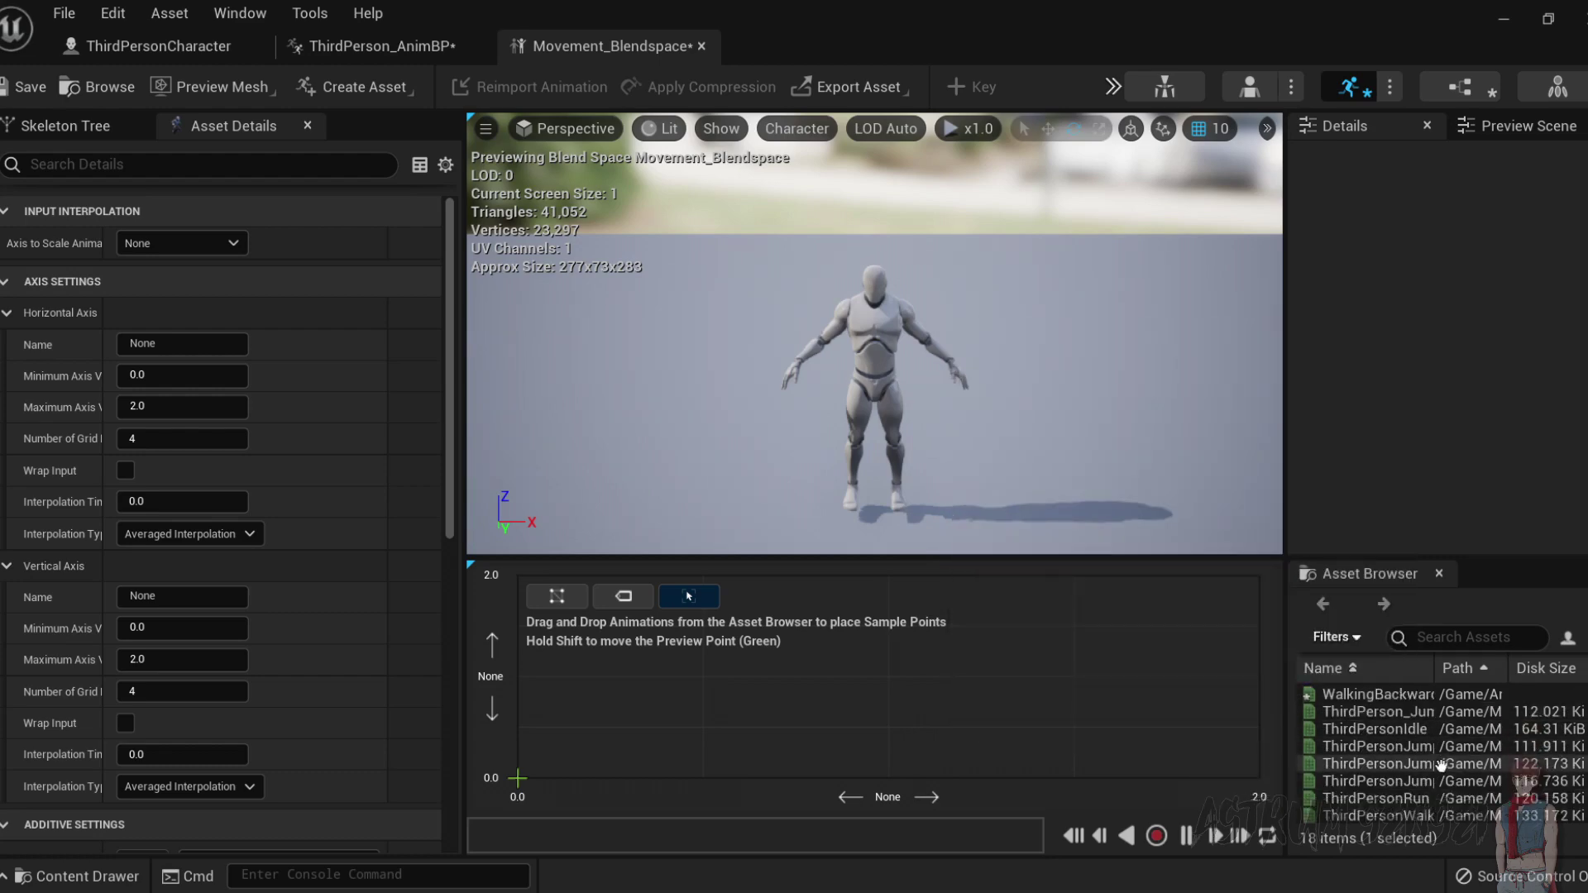
{"action": "scroll", "coordinate": [1380, 744], "scroll_direction": "down", "scroll_amount": 4}
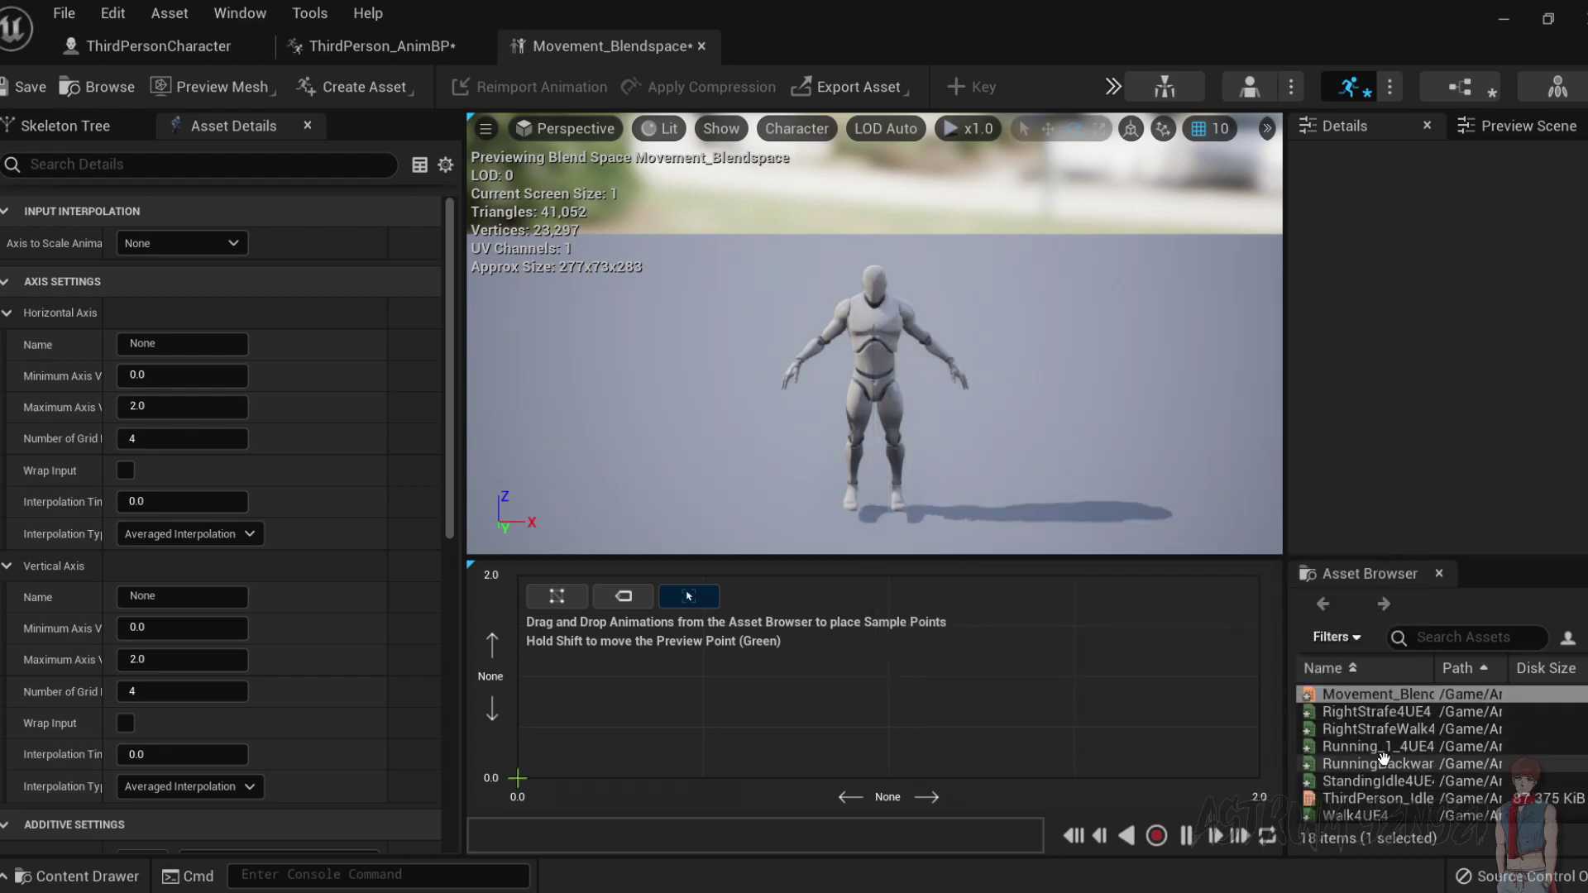
{"action": "left_click_drag", "start_coordinate": [1383, 742], "coordinate": [885, 782]}
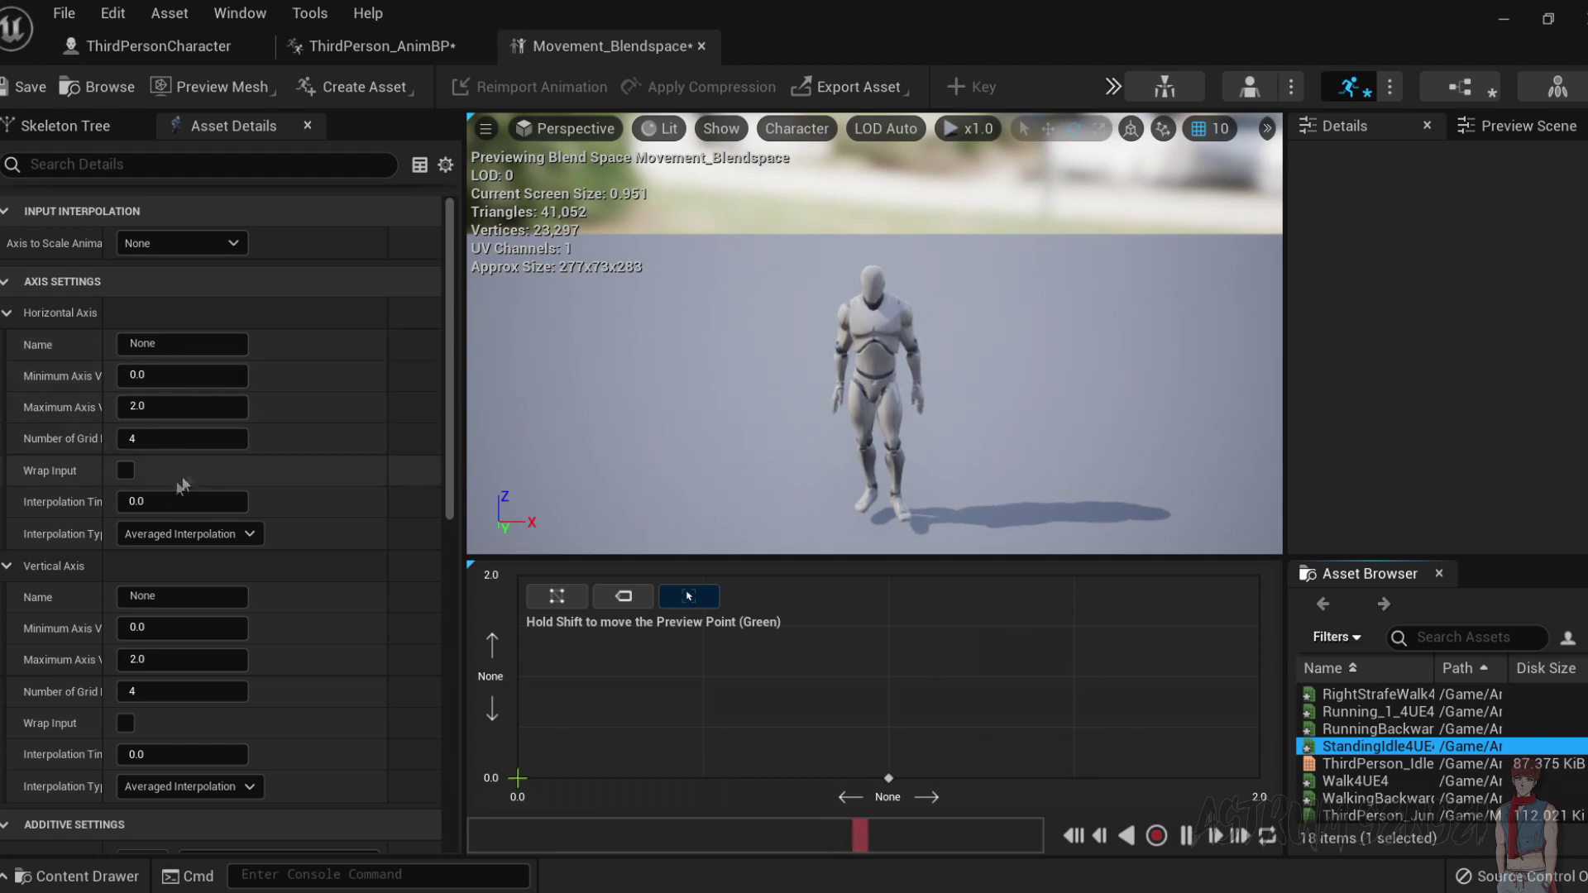
Set the number of grid divisions to 3 for both the horizontal and vertical axes.
{"action": "left_click_drag", "start_coordinate": [160, 436], "coordinate": [146, 437]}
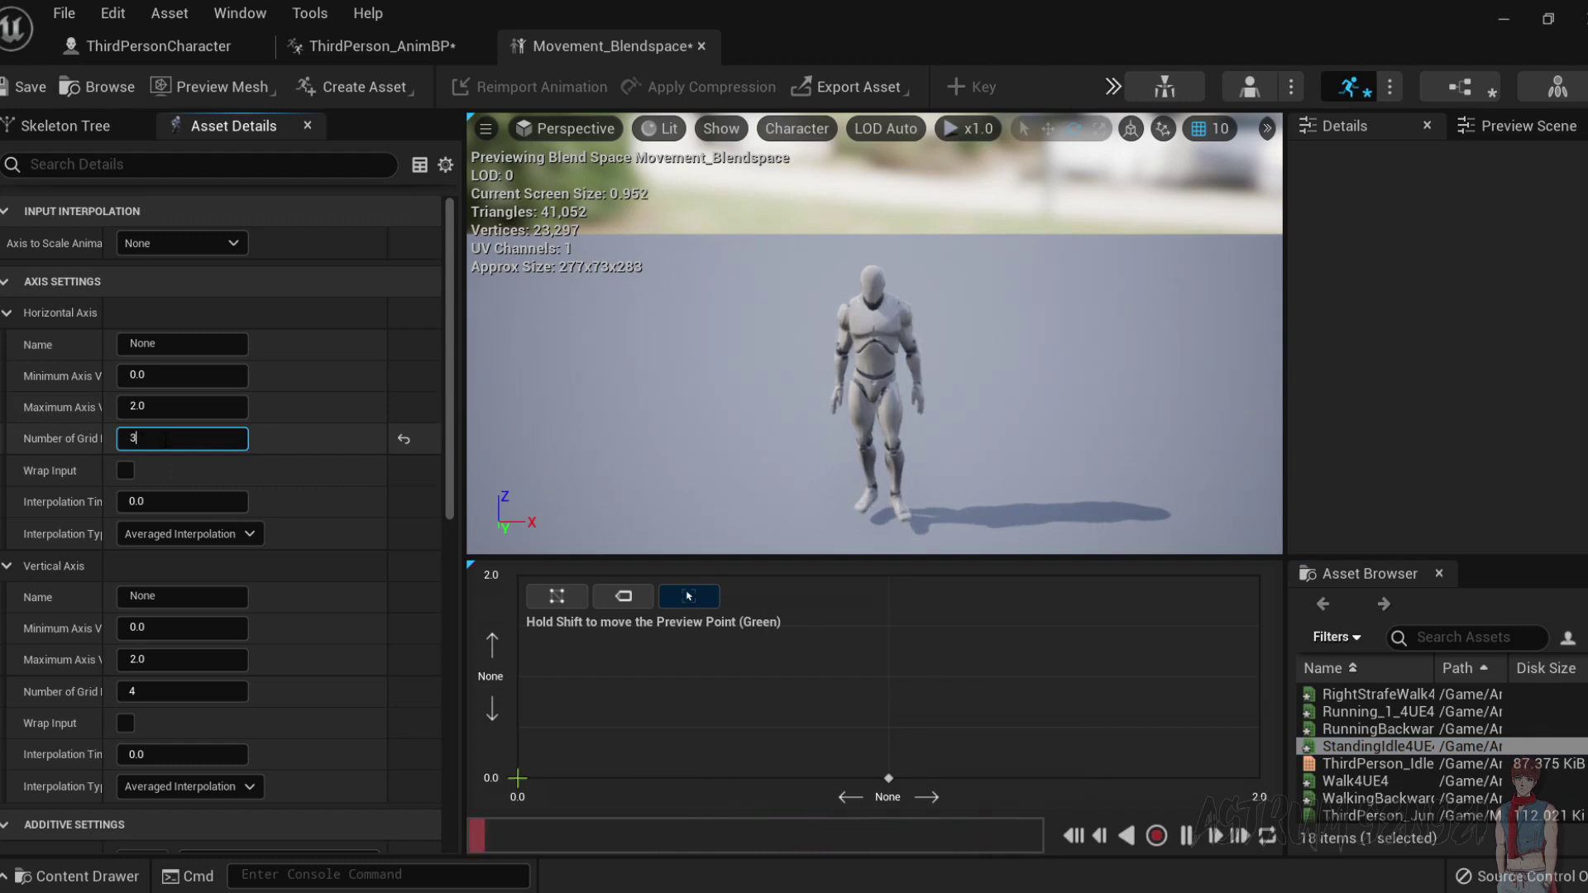
{"action": "left_click", "coordinate": [145, 689]}
{"action": "type", "text": "3"}
{"action": "key", "text": "Return"}
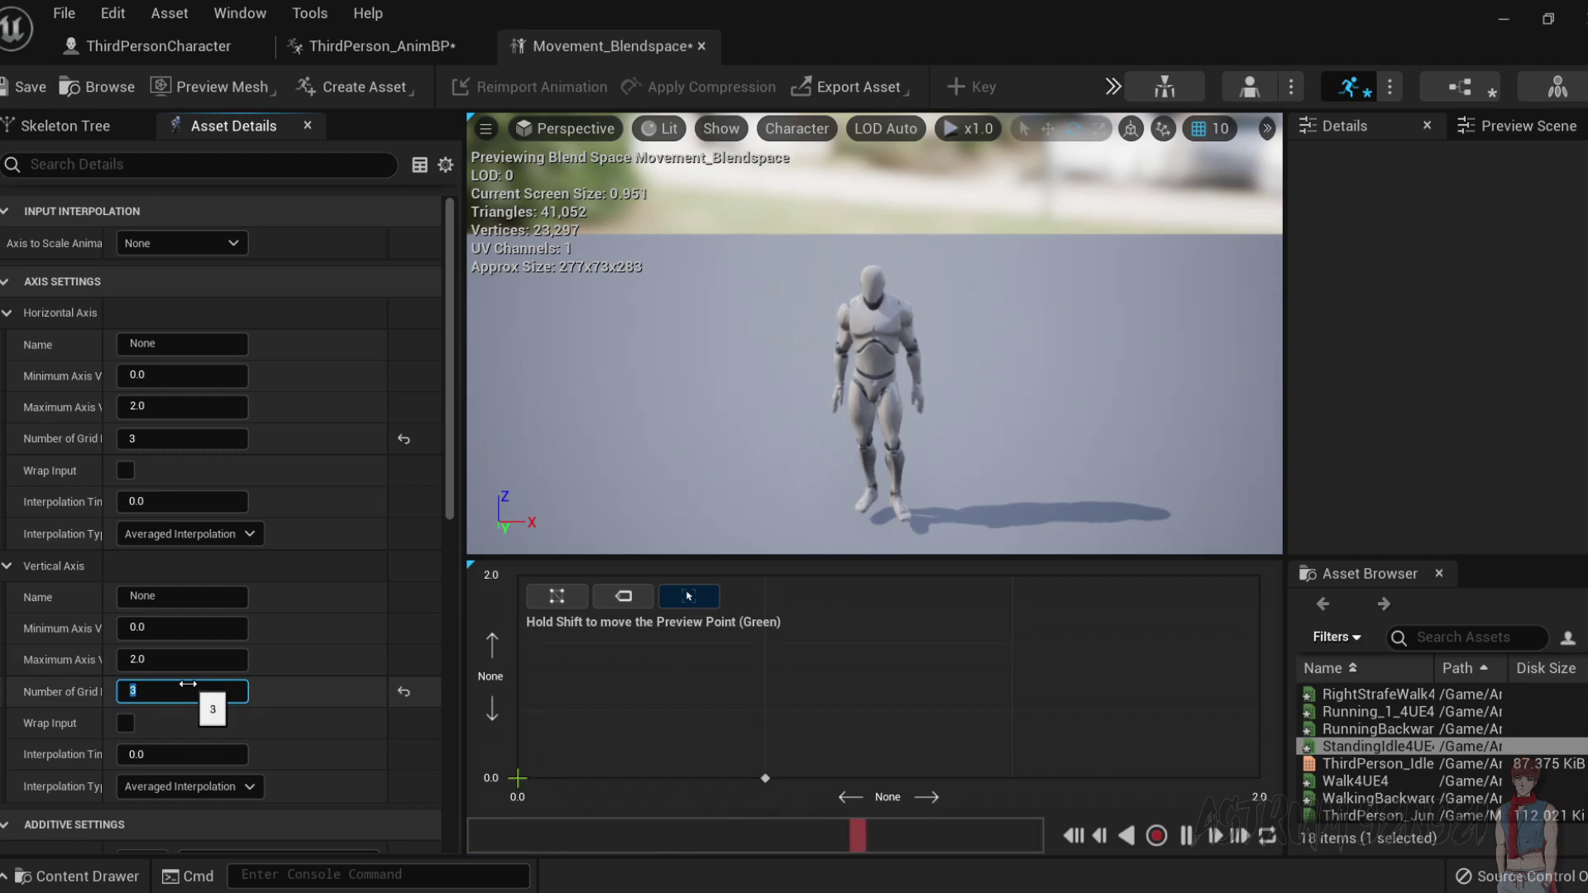
Set the horizontal grid divisions to 4 and move the StandingIdle4UE4 sample to 1.0 horizontally and about 0.67 vertically.
{"action": "left_click", "coordinate": [173, 441]}
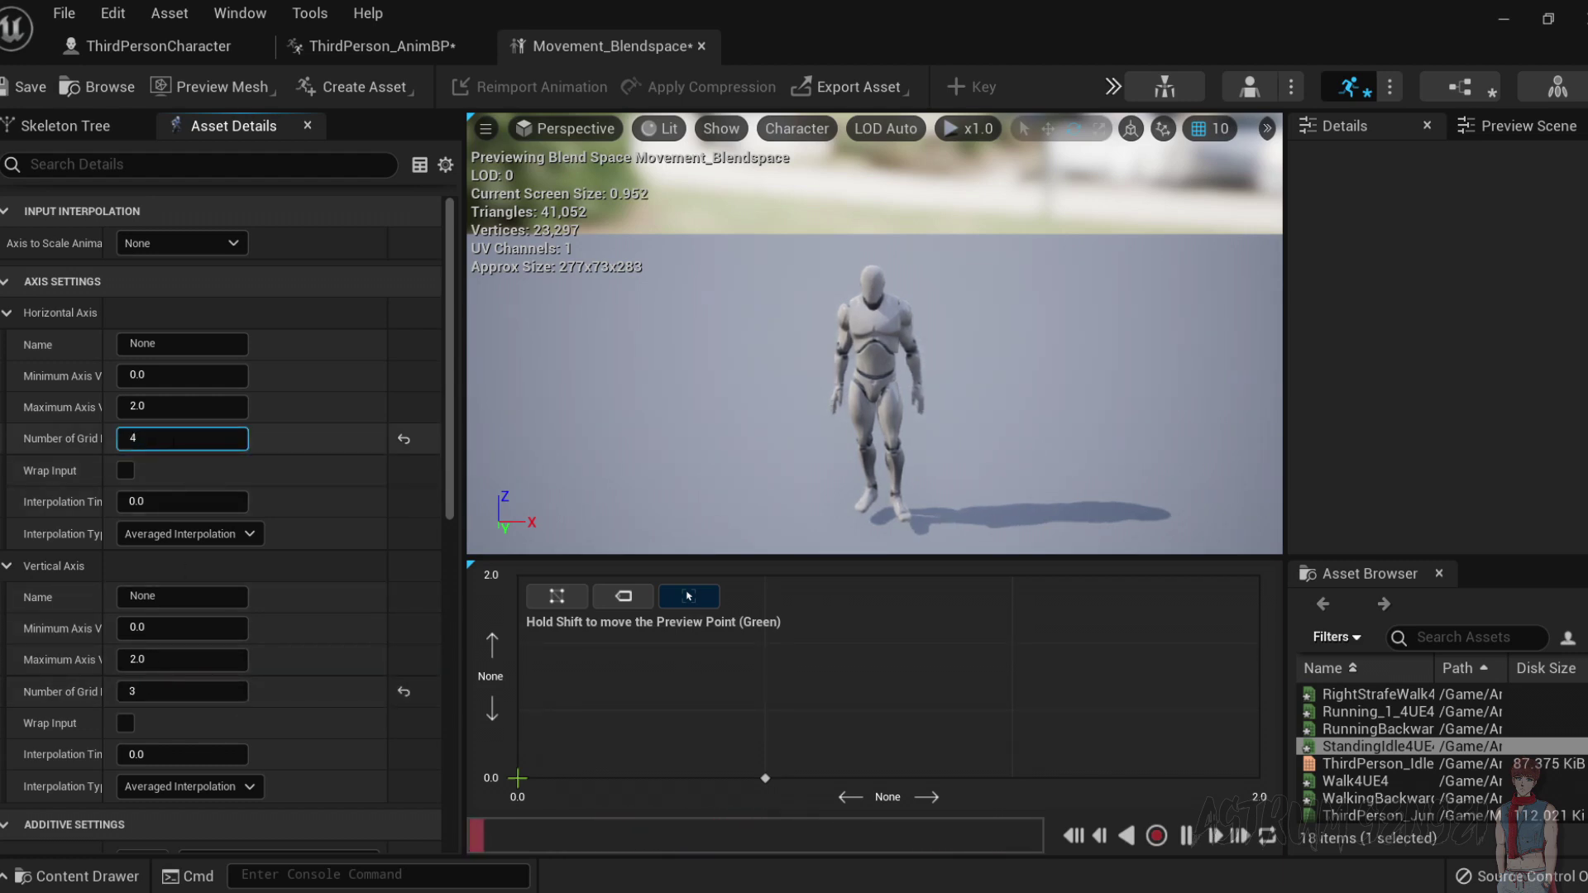
{"action": "left_click_drag", "start_coordinate": [703, 779], "coordinate": [885, 708]}
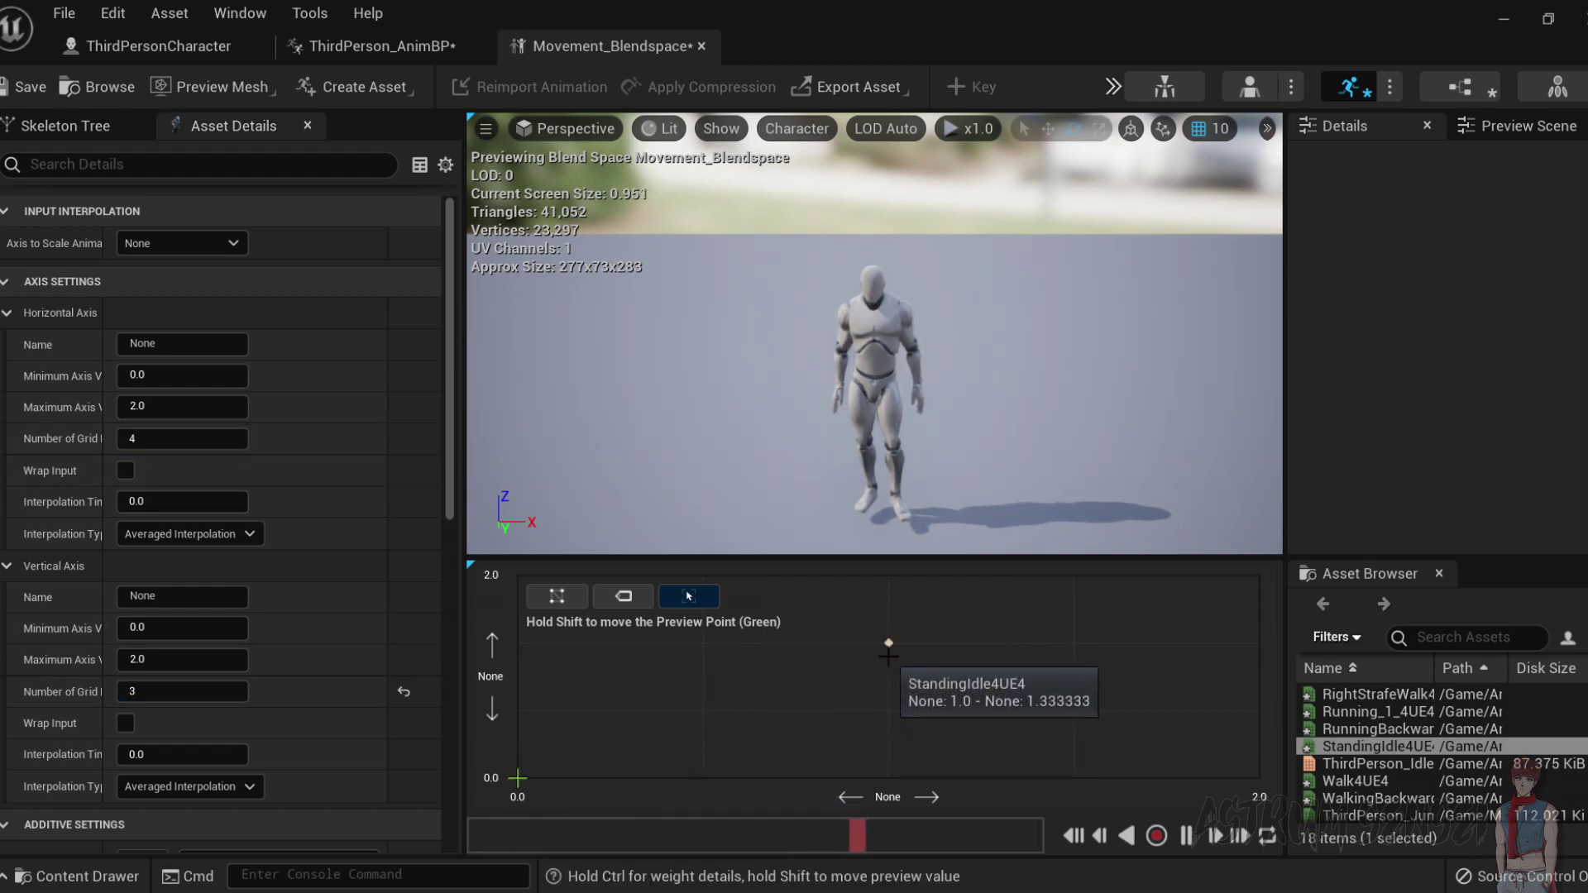
{"action": "left_click", "coordinate": [889, 708]}
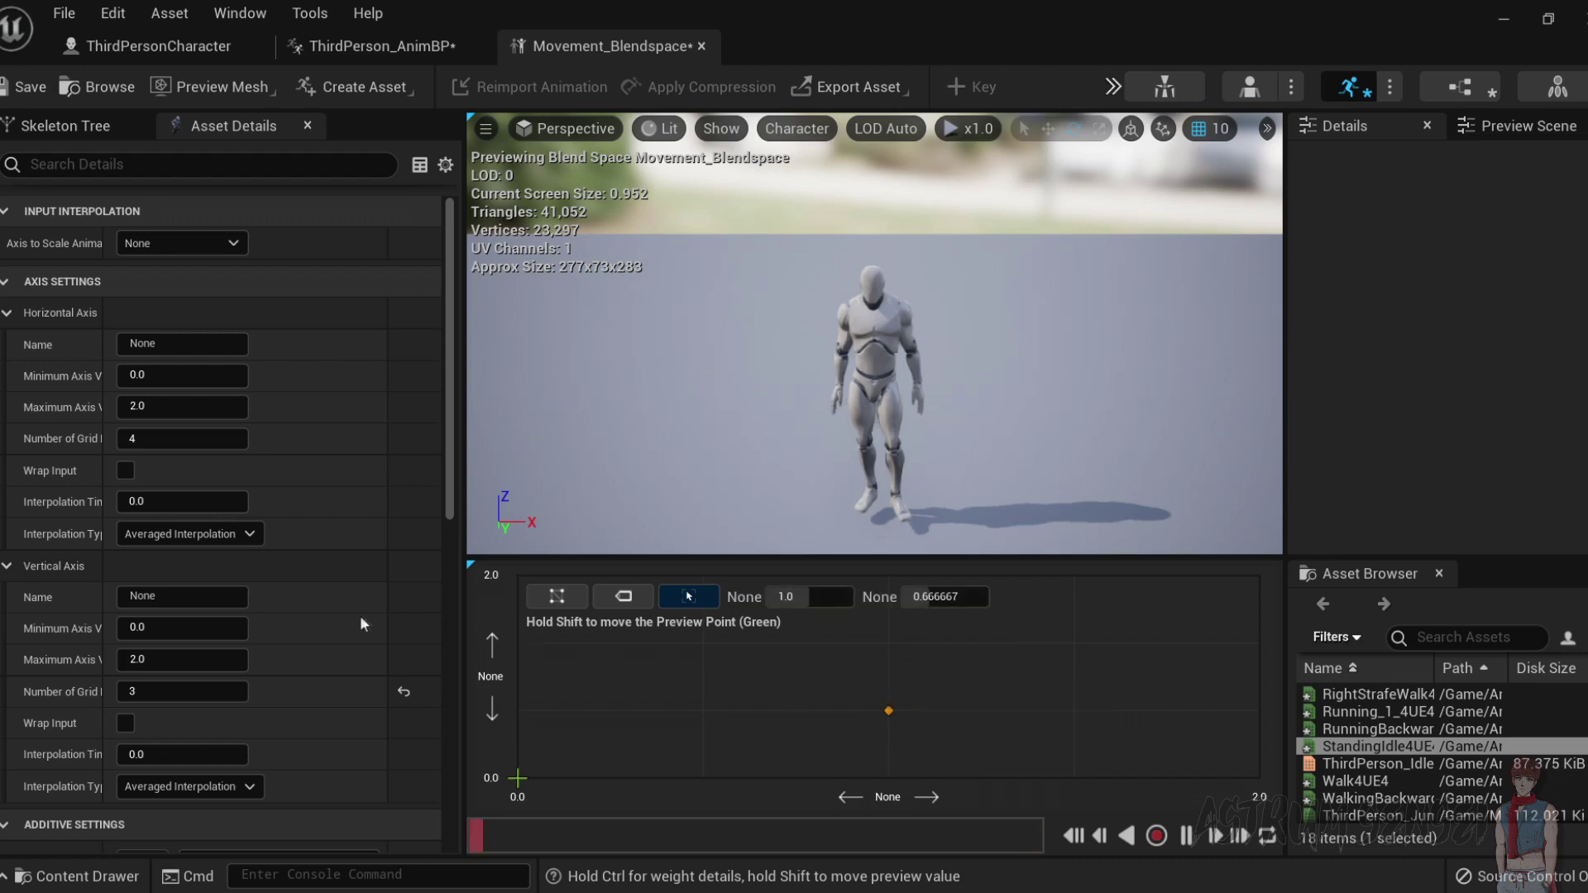
Set the minimum axis value to -2 for both axes and check the StandingIdle4UE4 sample's position on the grid.
{"action": "left_click", "coordinate": [181, 627]}
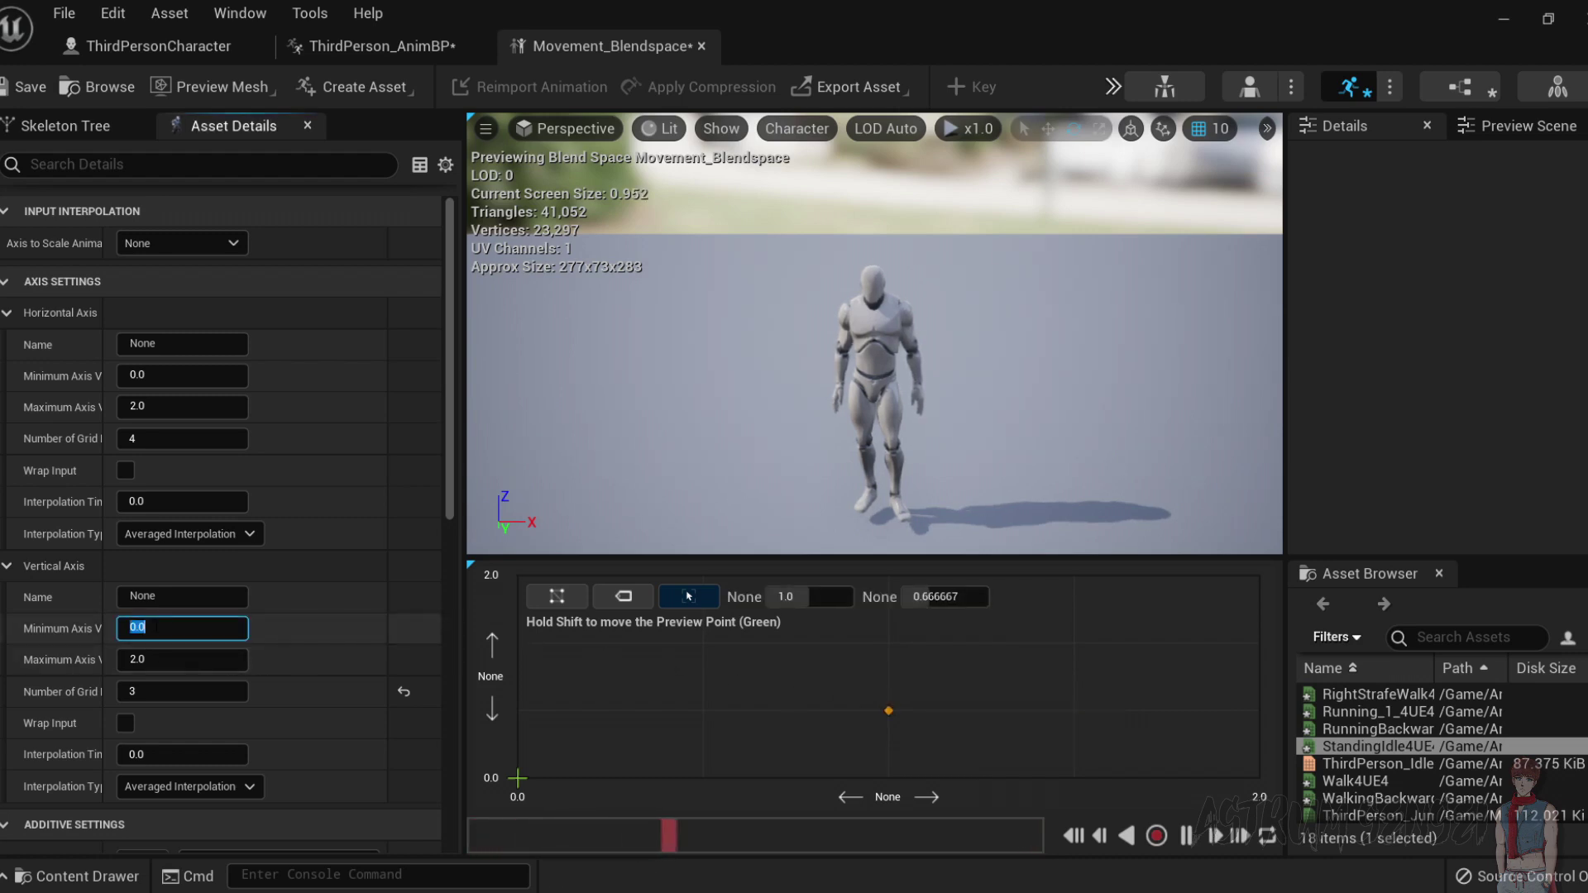
{"action": "key", "text": "Return"}
{"action": "left_click", "coordinate": [154, 376]}
{"action": "type", "text": "-2"}
{"action": "key", "text": "Return"}
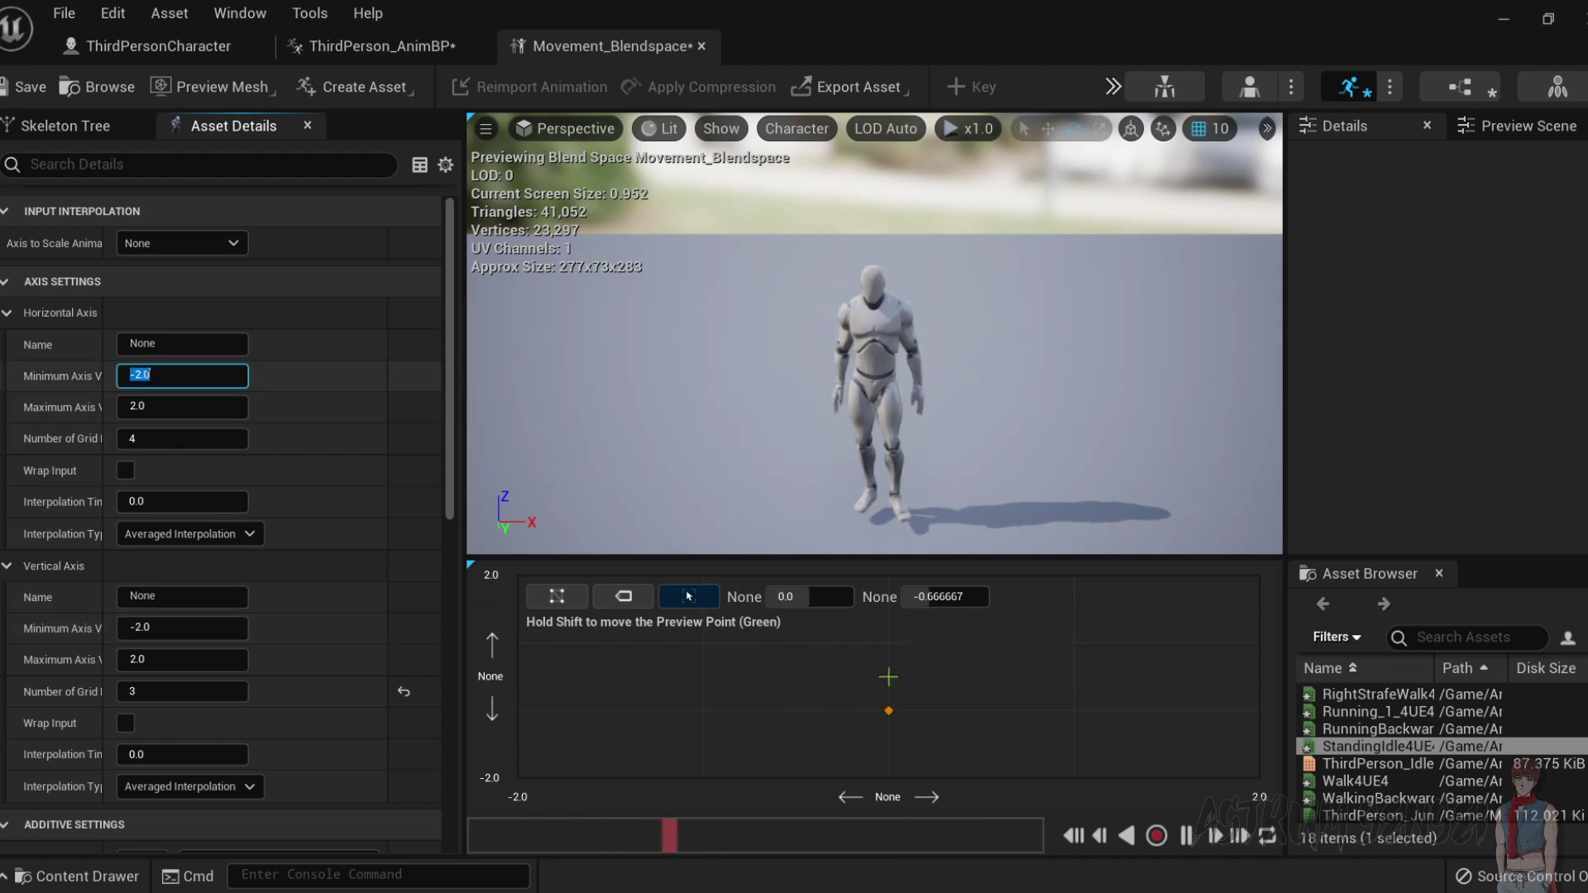
{"action": "left_click", "coordinate": [904, 738]}
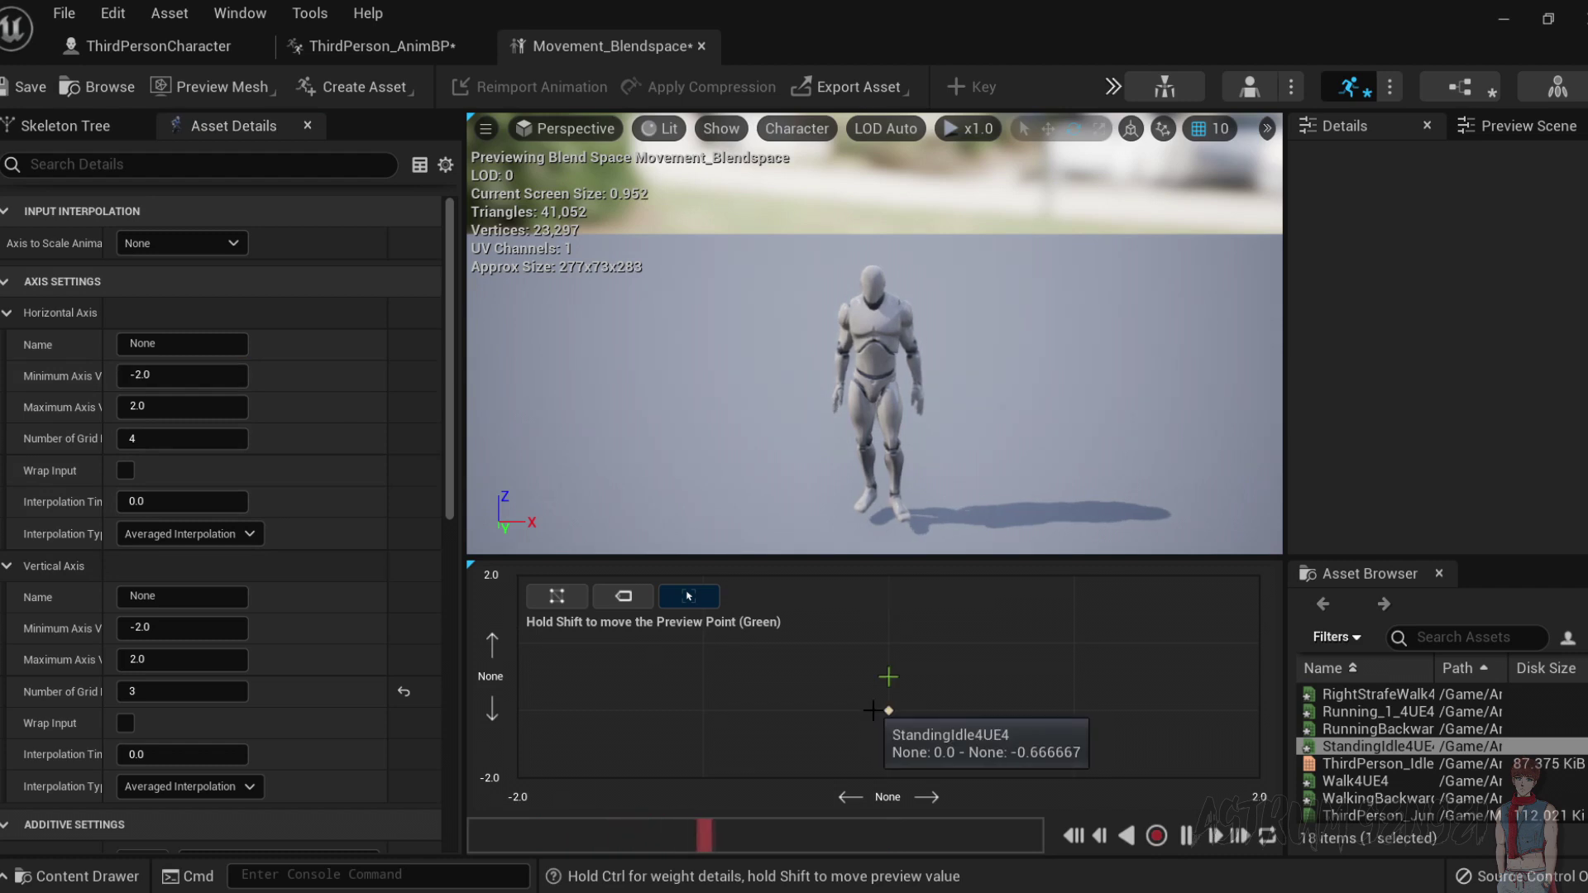
{"action": "left_click", "coordinate": [887, 711]}
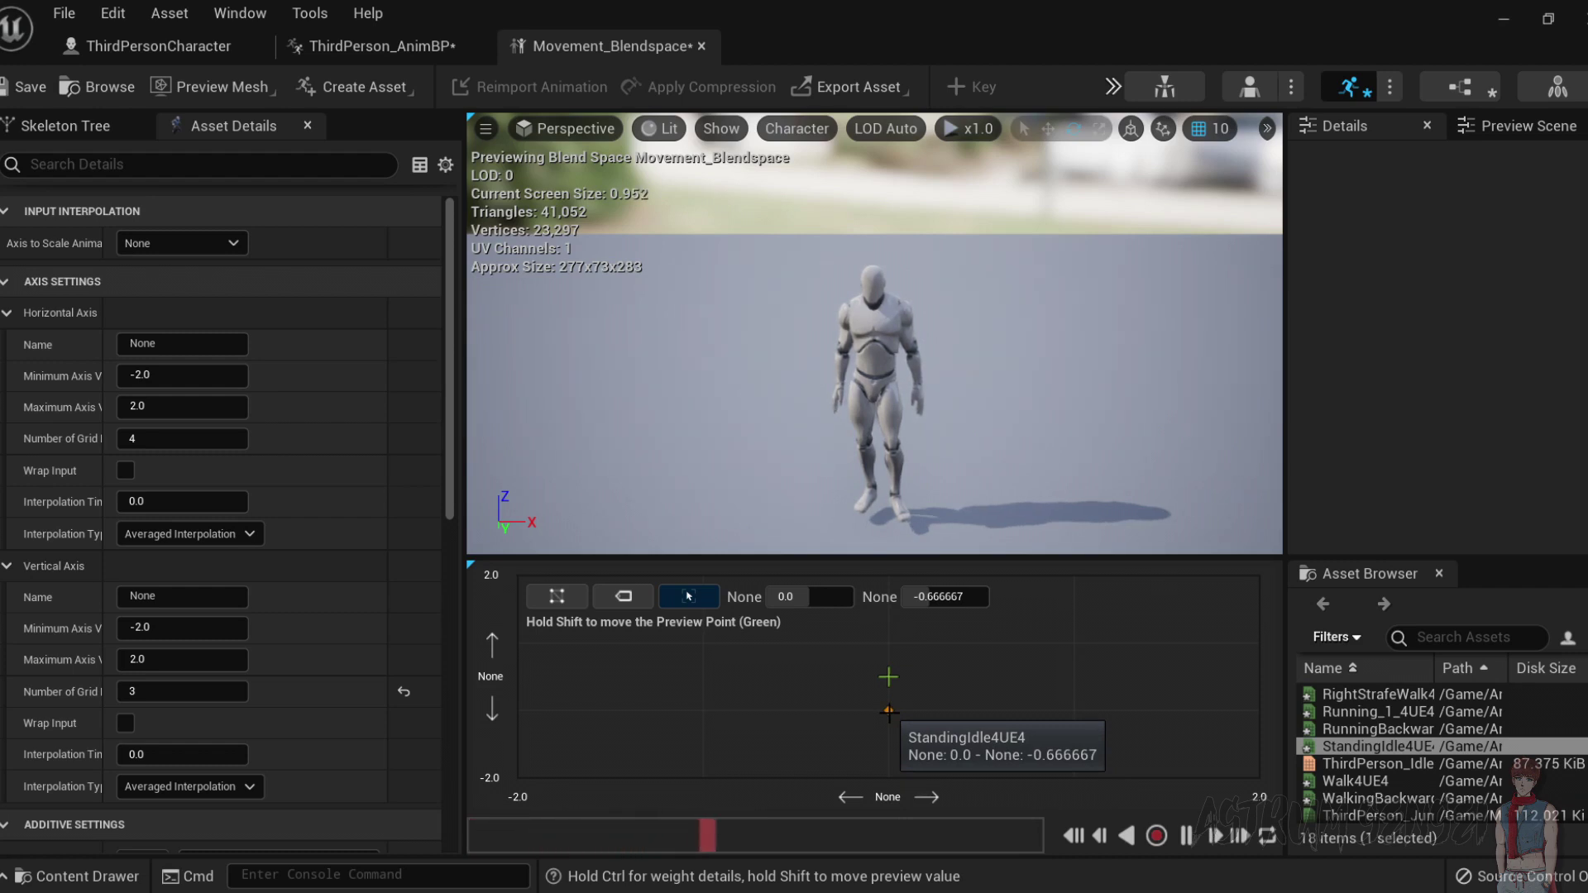
Name the horizontal axis Side Input and the vertical axis Forward Input.
{"action": "left_click", "coordinate": [182, 343]}
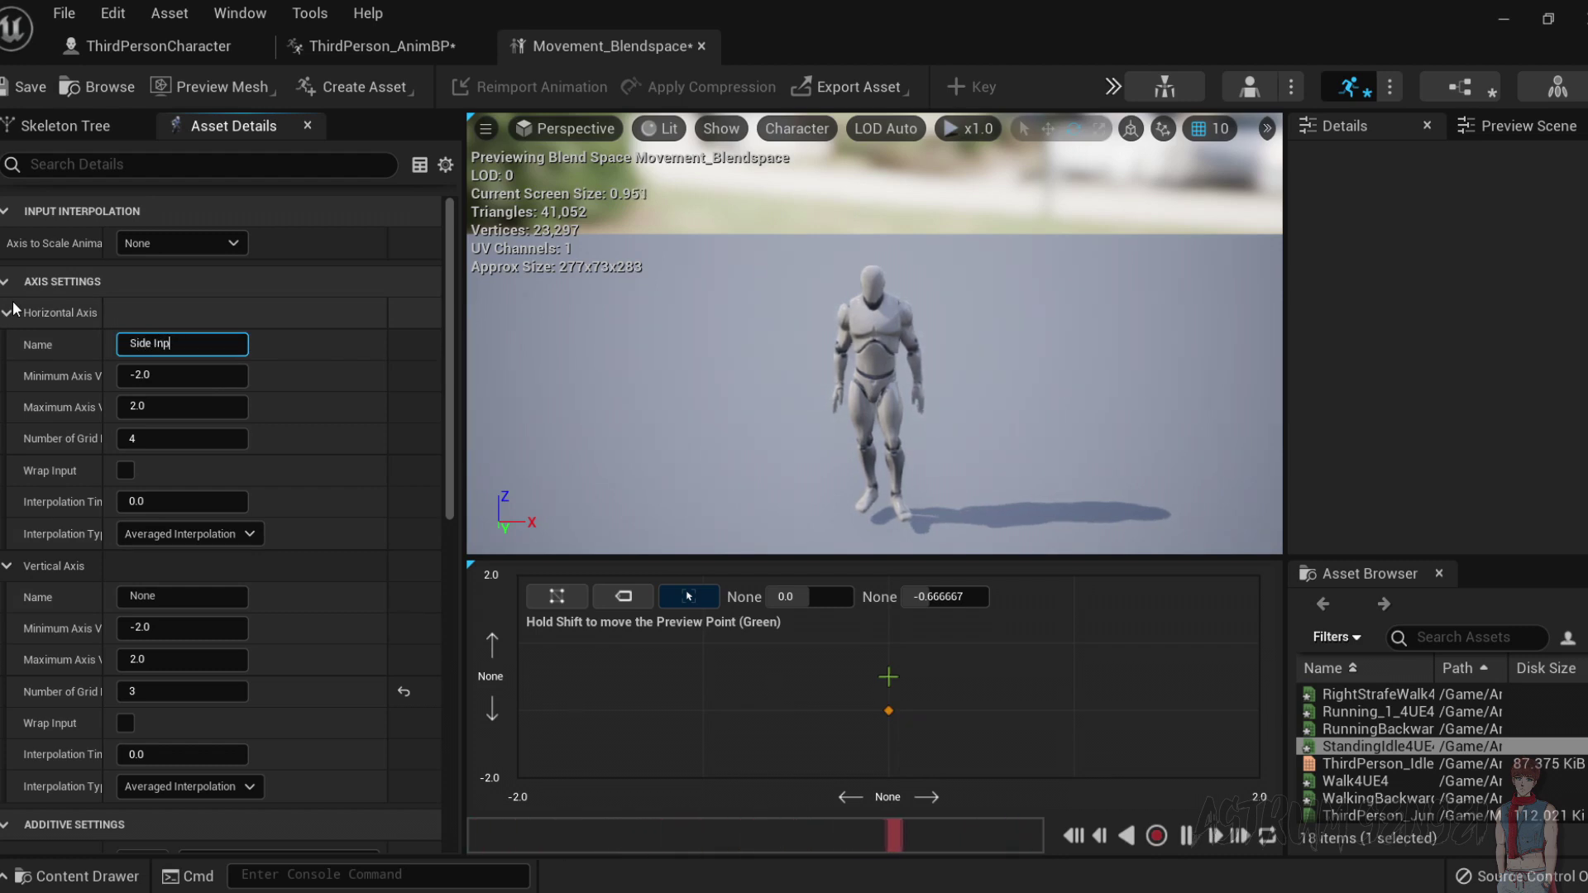
{"action": "key", "text": "Return"}
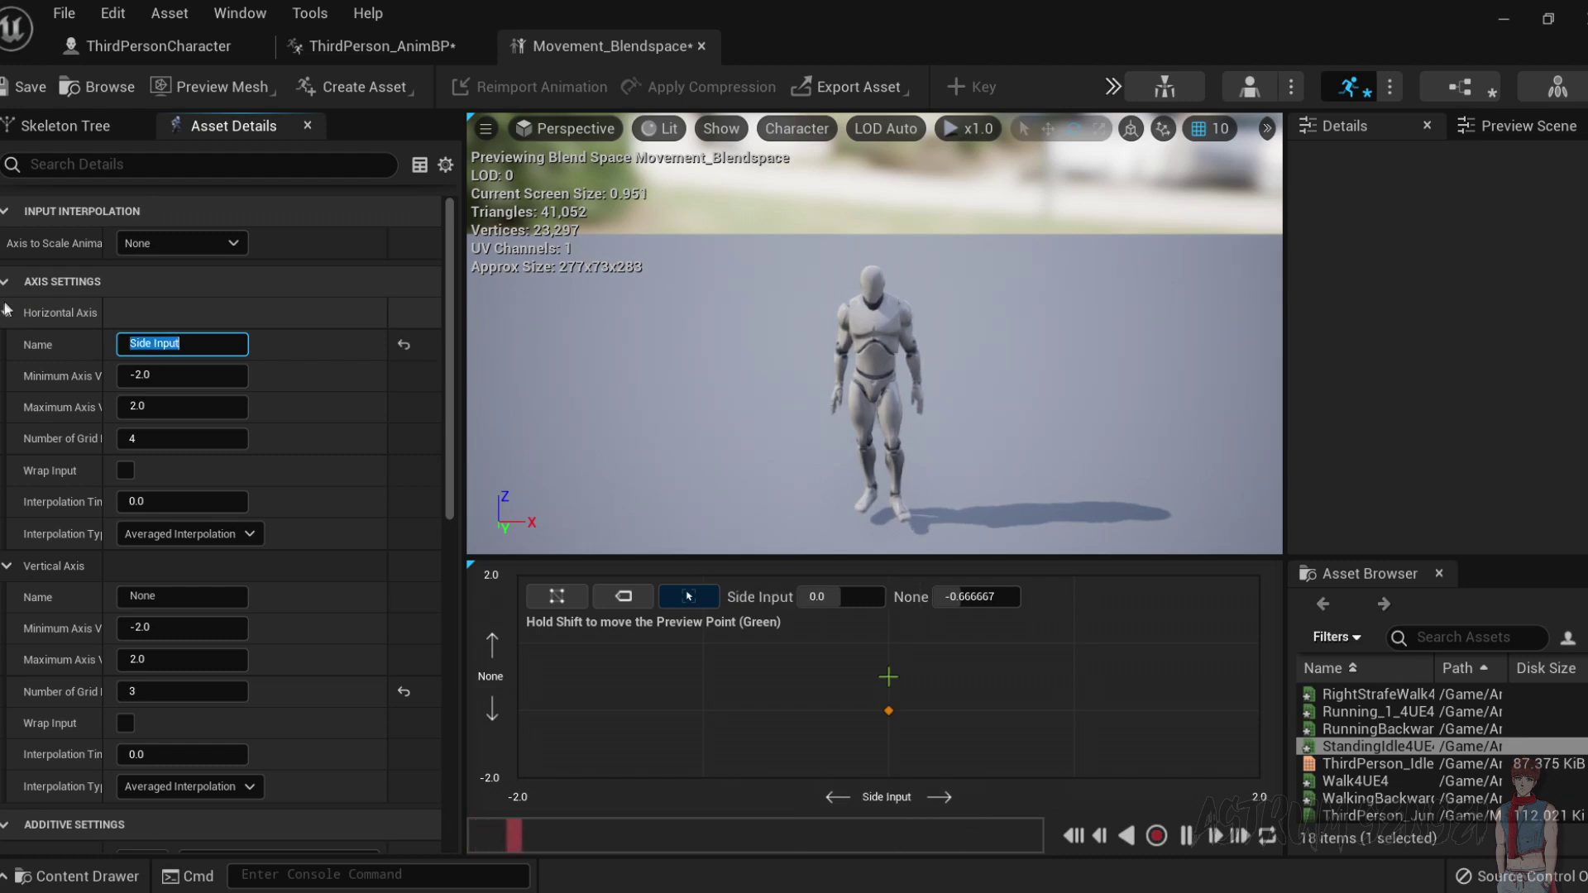
{"action": "left_click_drag", "start_coordinate": [195, 599], "coordinate": [6, 597]}
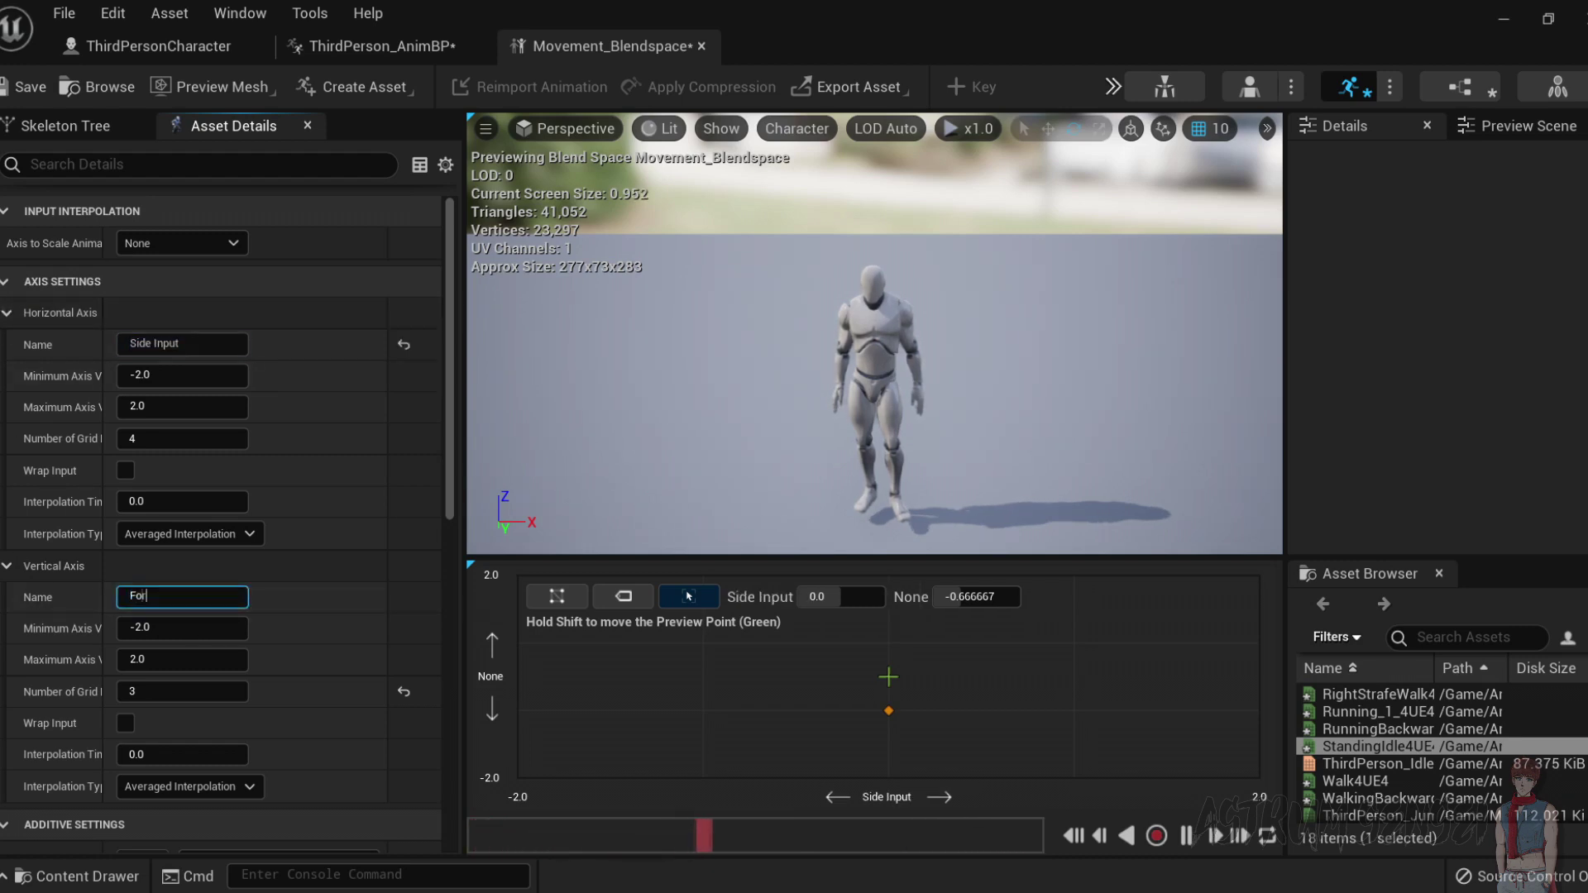
{"action": "type", "text": "Forward Input"}
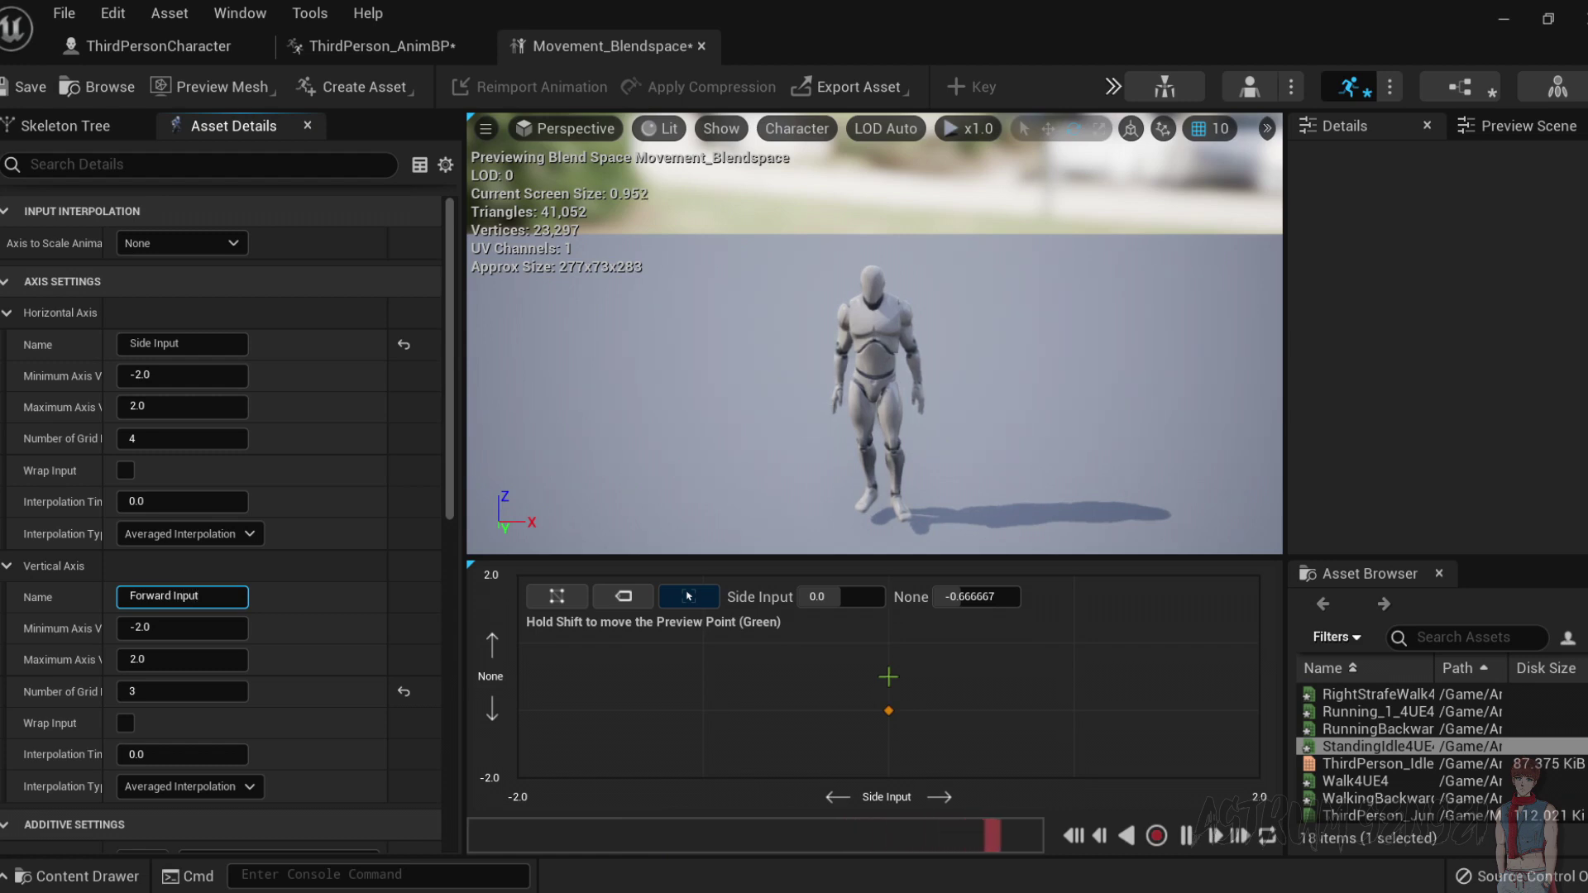
{"action": "key", "text": "Return"}
Delete the off-centre StandingIdle4UE4 sample and return the vertical axis to 4 grid divisions.
{"action": "mouse_move", "coordinate": [913, 711]}
{"action": "left_mouse_down"}
{"action": "mouse_move", "coordinate": [915, 653]}
{"action": "mouse_move", "coordinate": [918, 711]}
{"action": "left_mouse_up"}
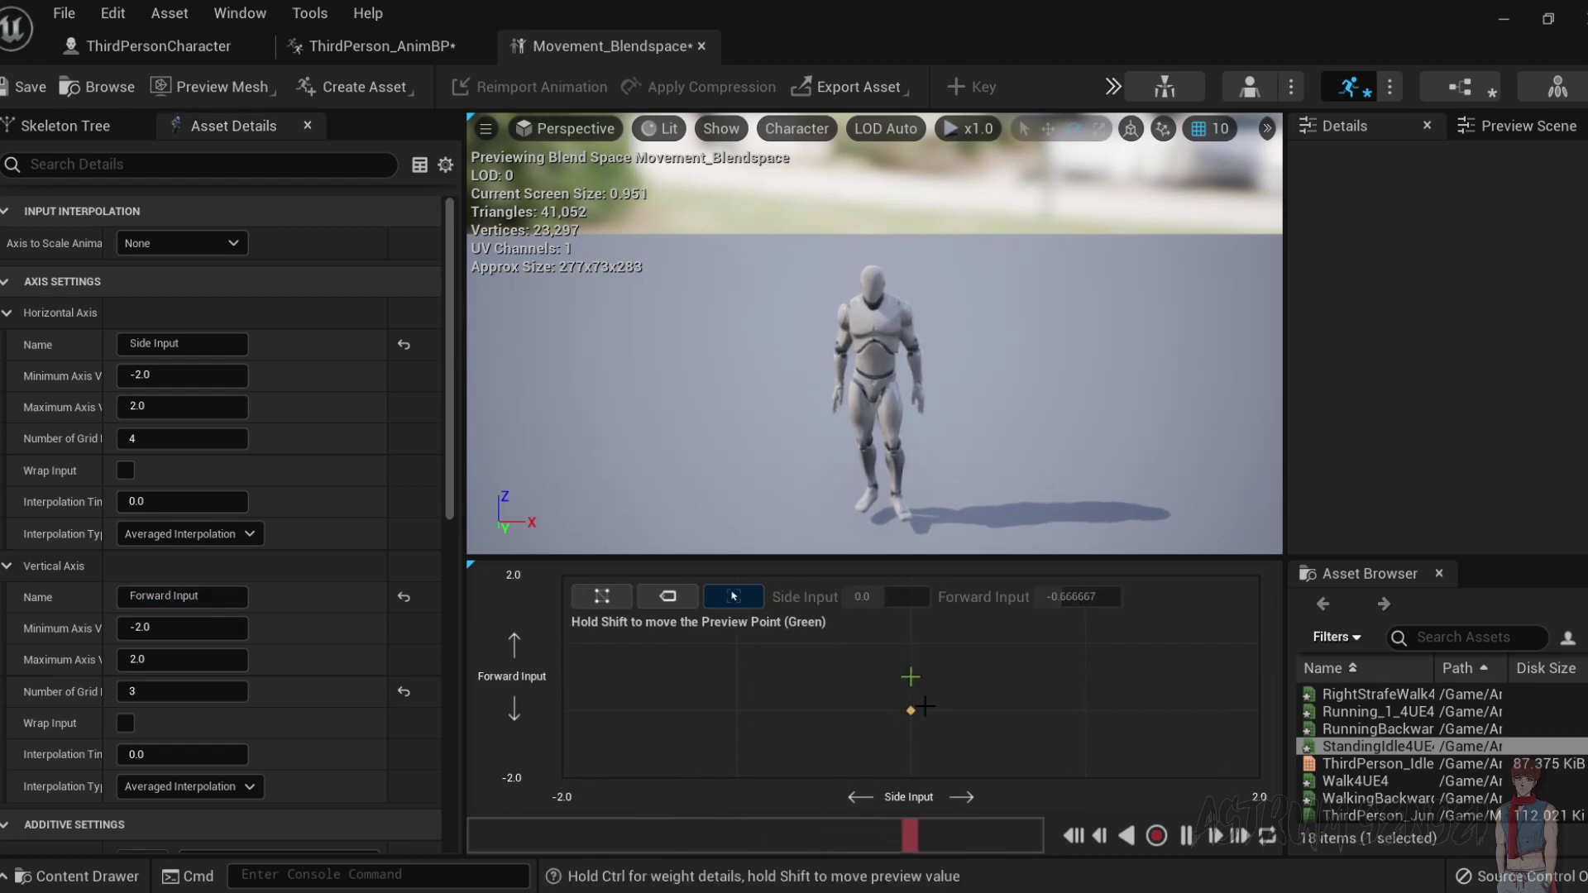
{"action": "key", "text": "Delete"}
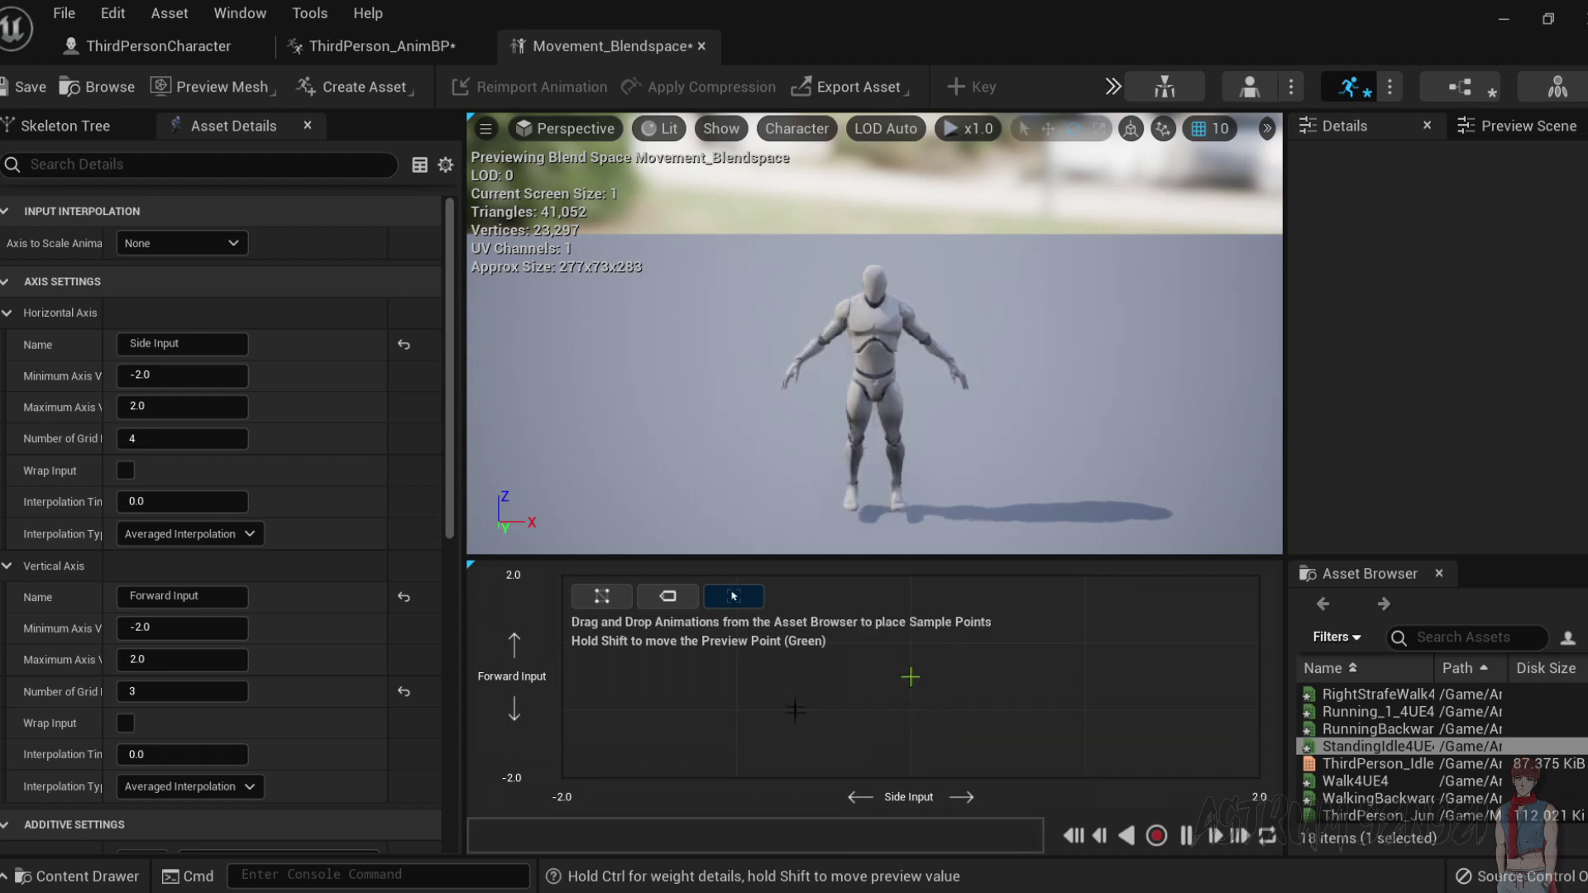
{"action": "left_click", "coordinate": [149, 690]}
{"action": "type", "text": "6"}
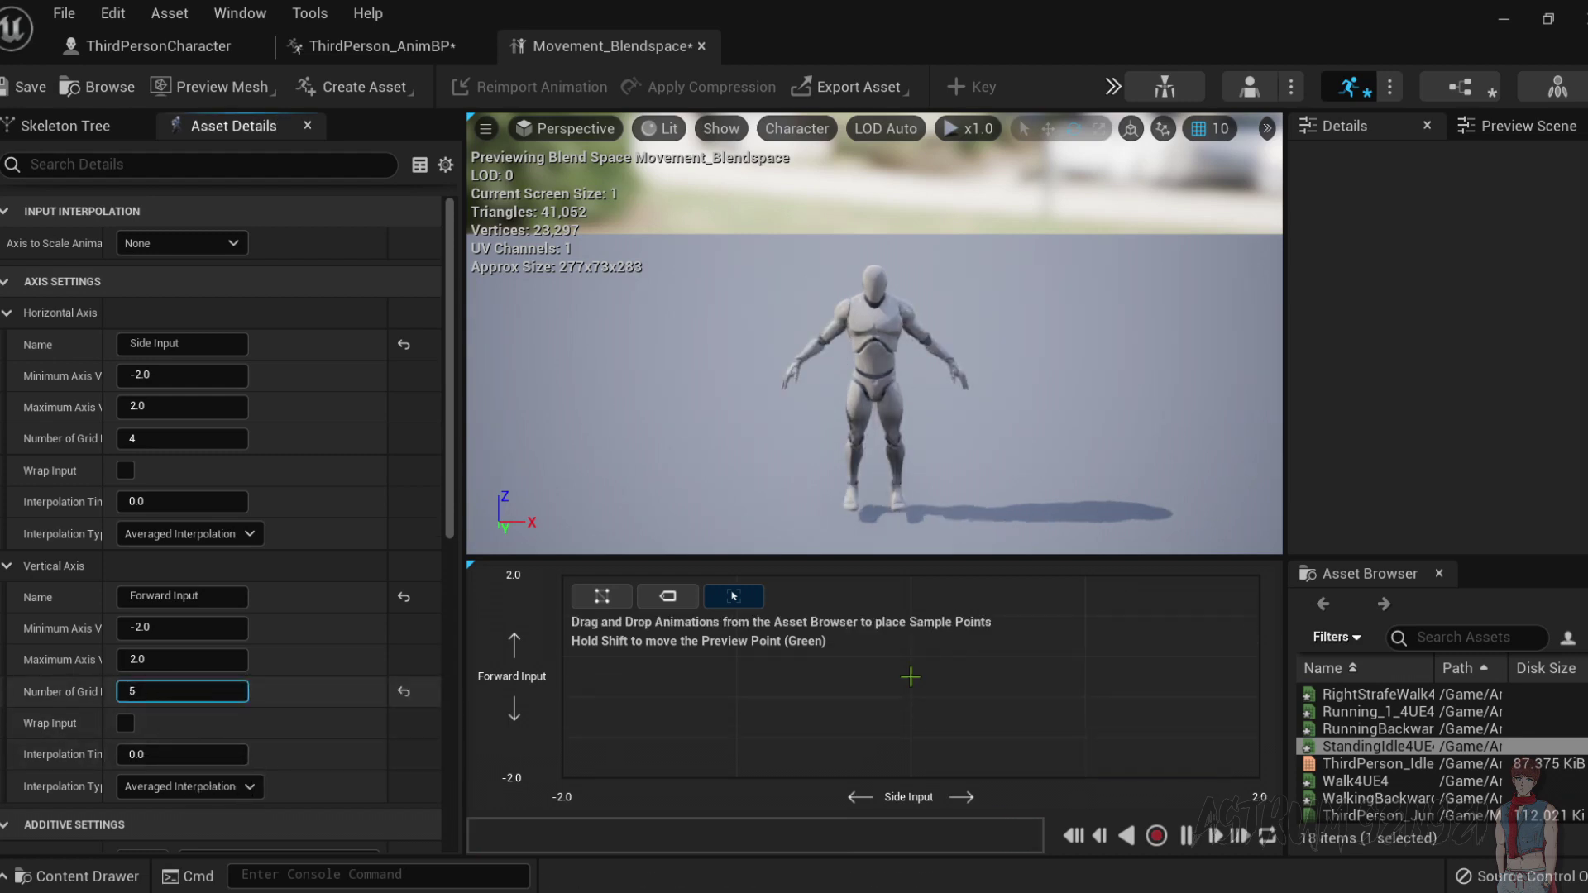
{"action": "key", "text": "ctrl+z"}
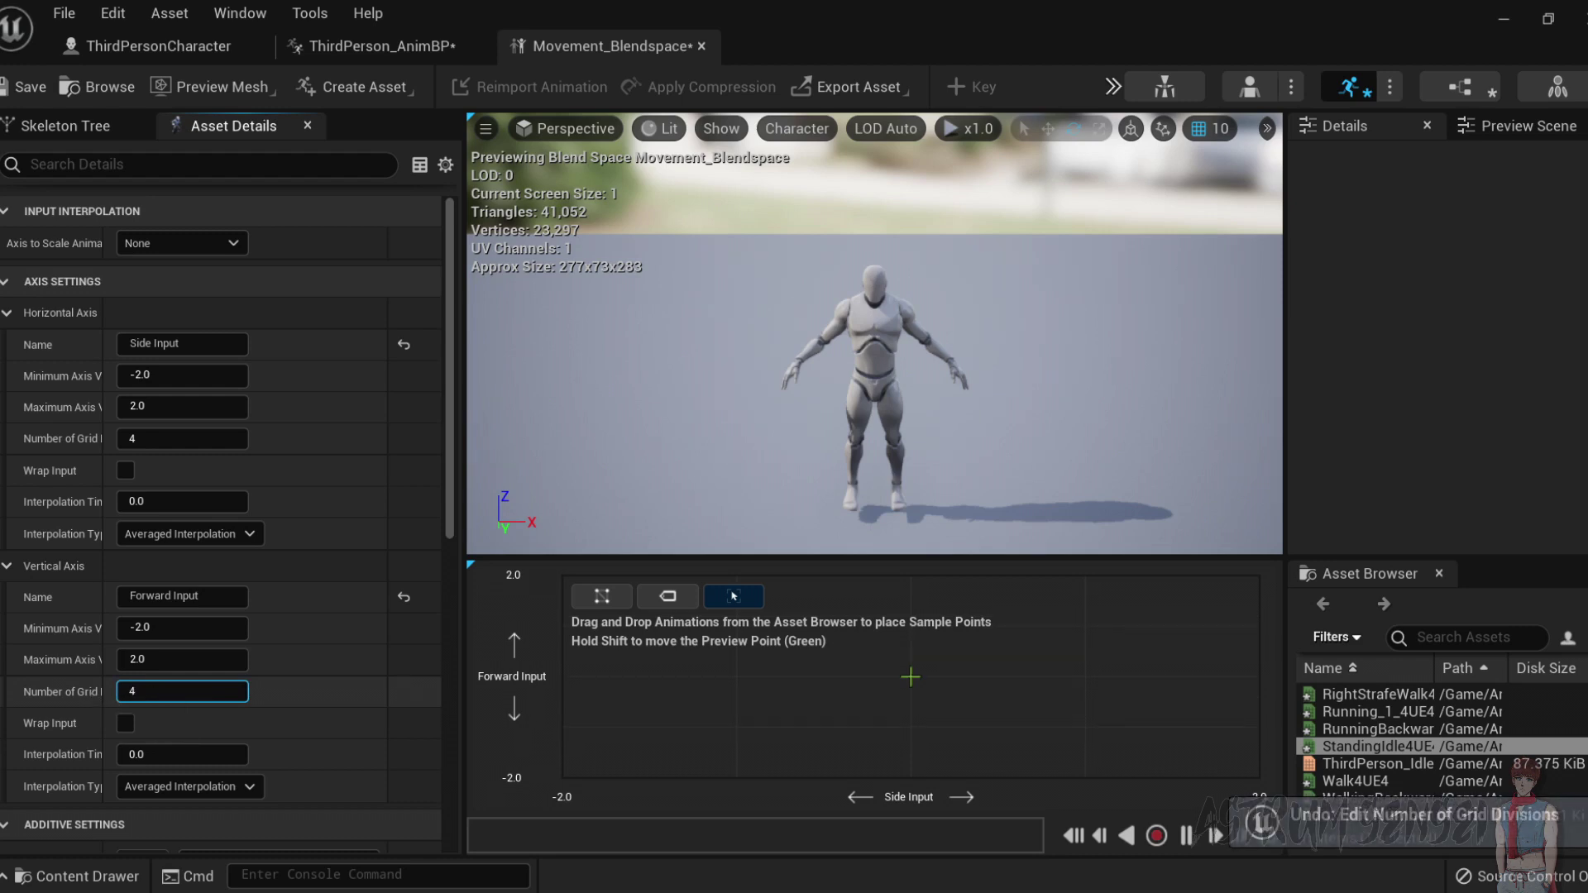
Place StandingIdle4UE4 at Side Input 0, Forward Input 0, and Walk4UE4 one grid line above it.
{"action": "left_click_drag", "start_coordinate": [1386, 746], "coordinate": [911, 677]}
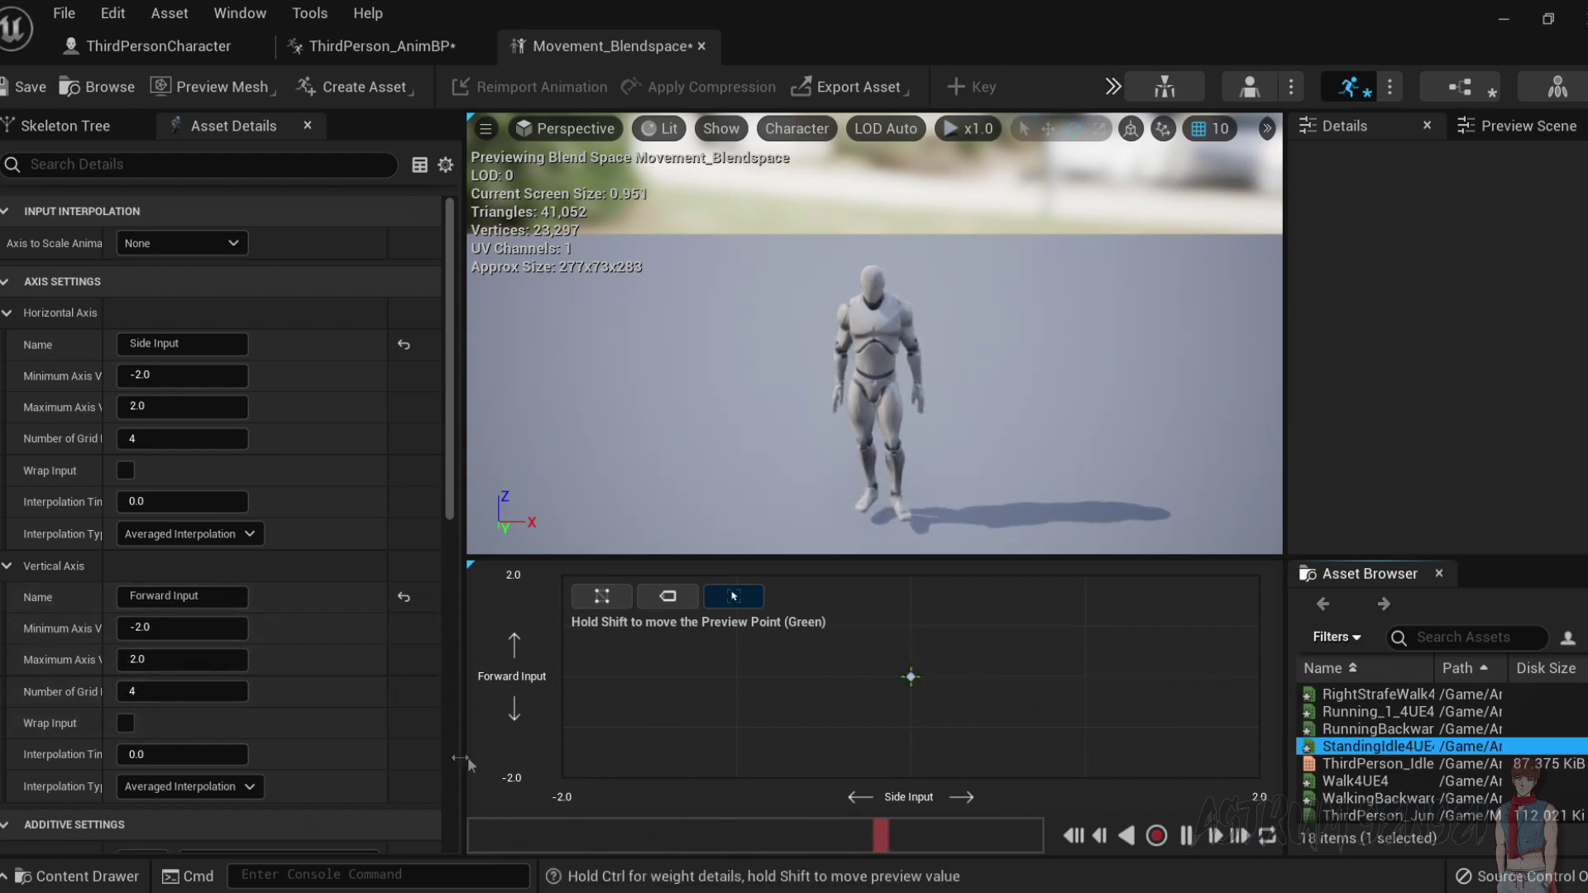
{"action": "left_click", "coordinate": [911, 677]}
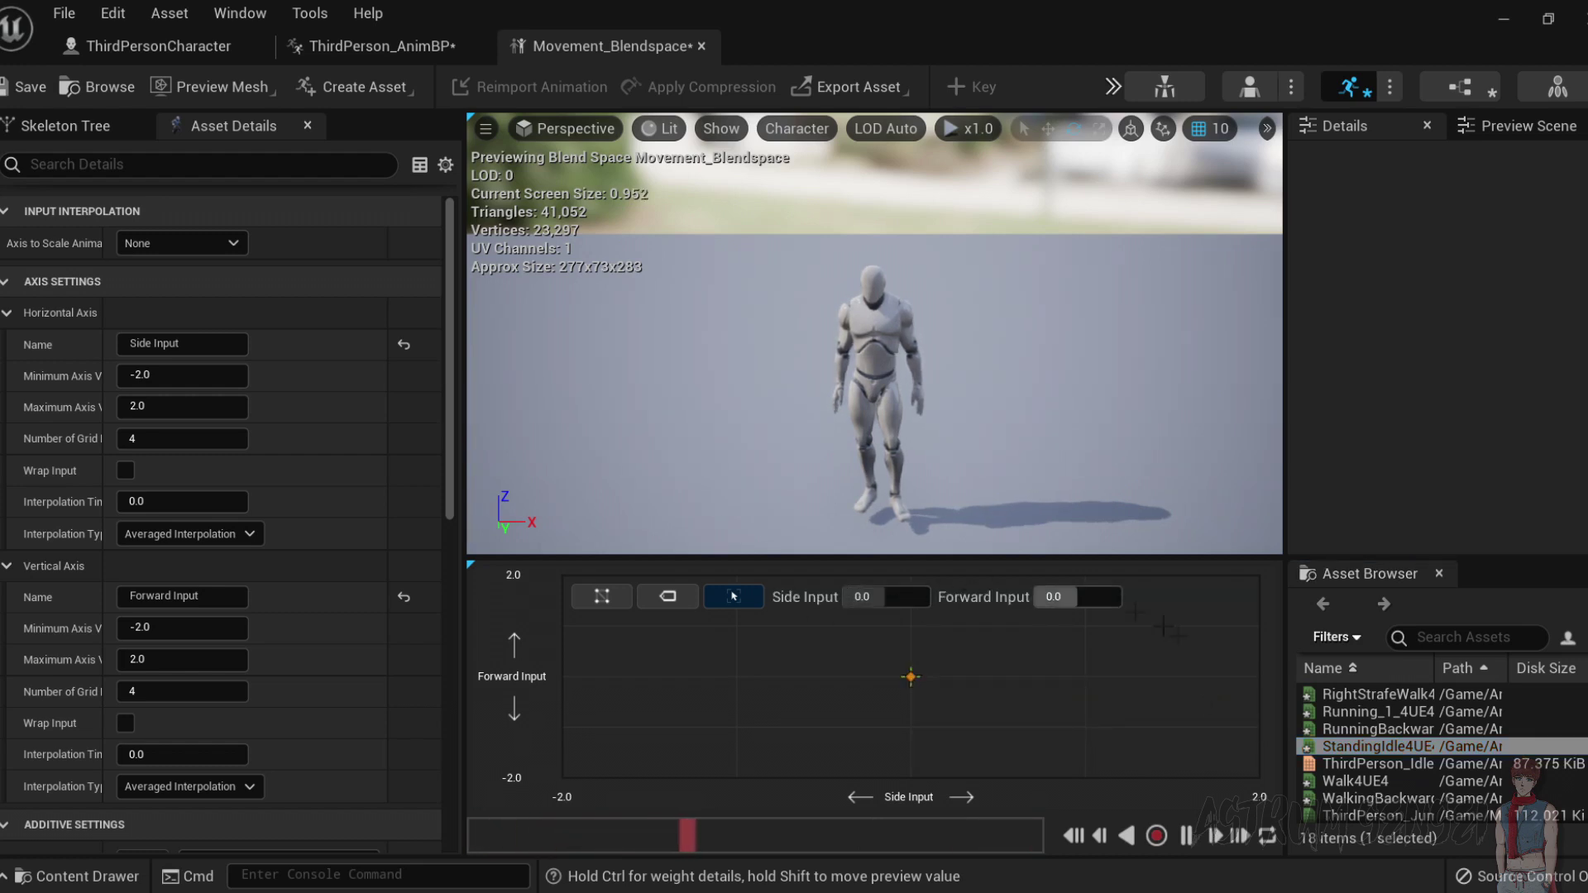
{"action": "mouse_move", "coordinate": [1374, 737]}
{"action": "scroll", "coordinate": [1375, 736], "scroll_direction": "down", "scroll_amount": 3}
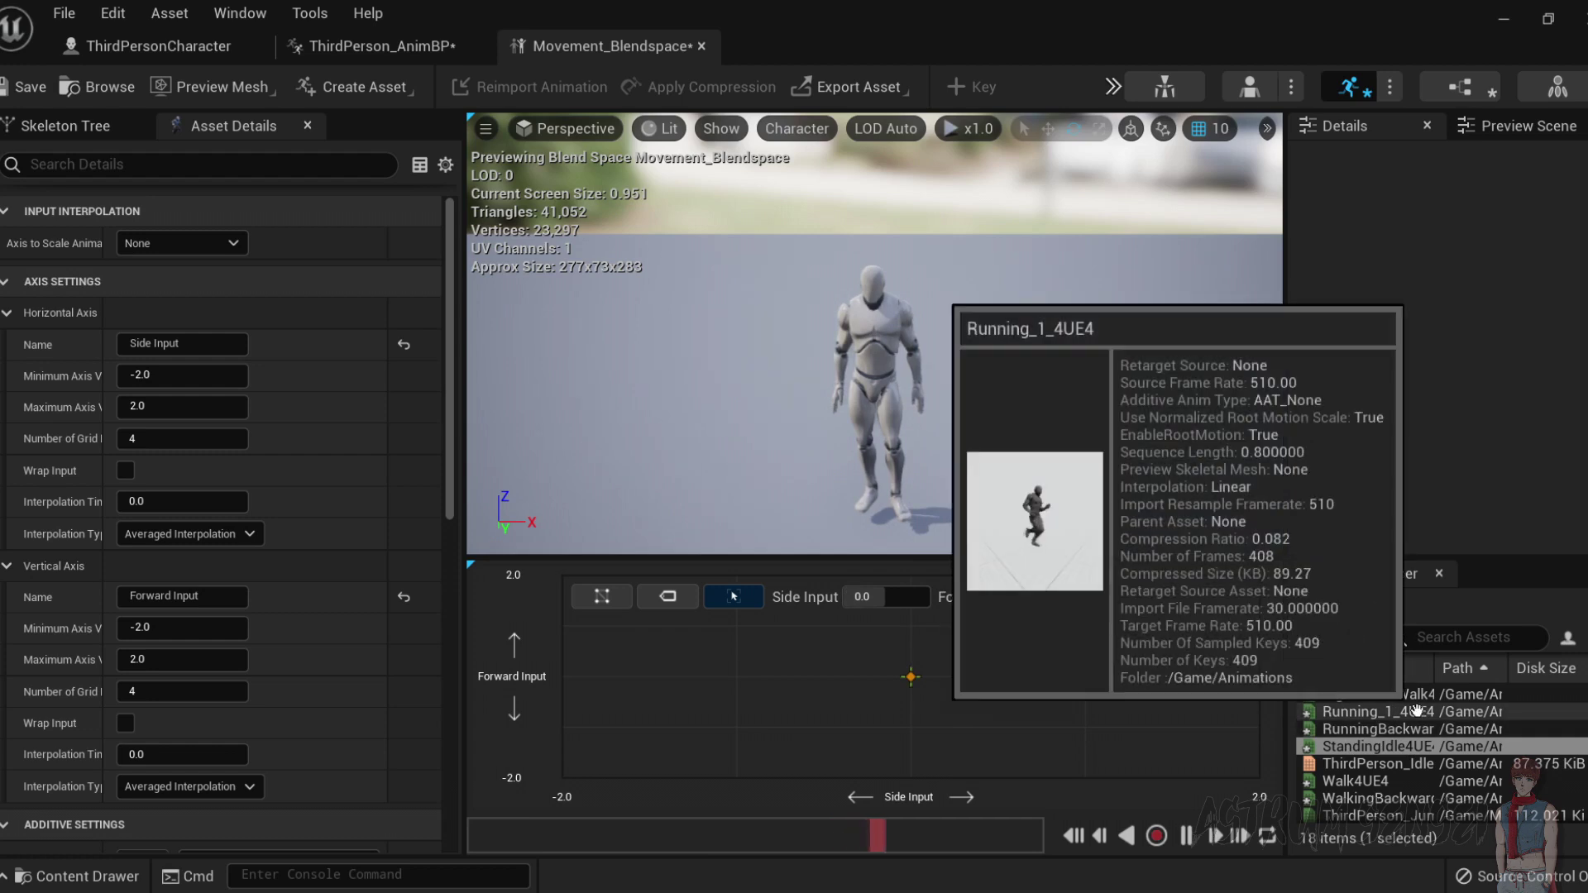
{"action": "left_click_drag", "start_coordinate": [1356, 711], "coordinate": [824, 691]}
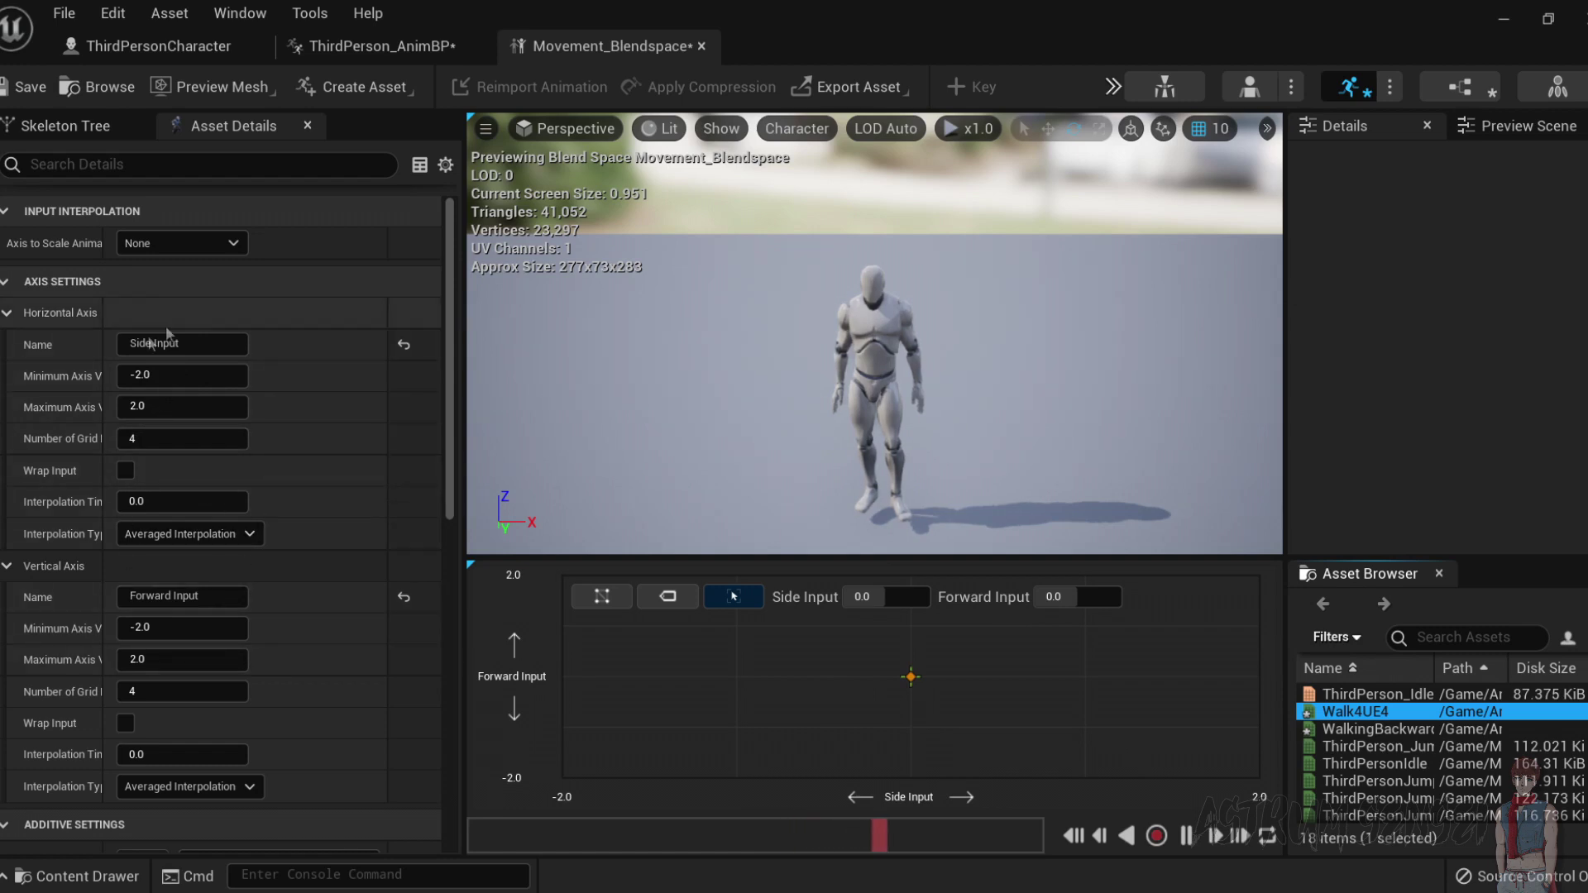
{"action": "mouse_move", "coordinate": [1373, 713]}
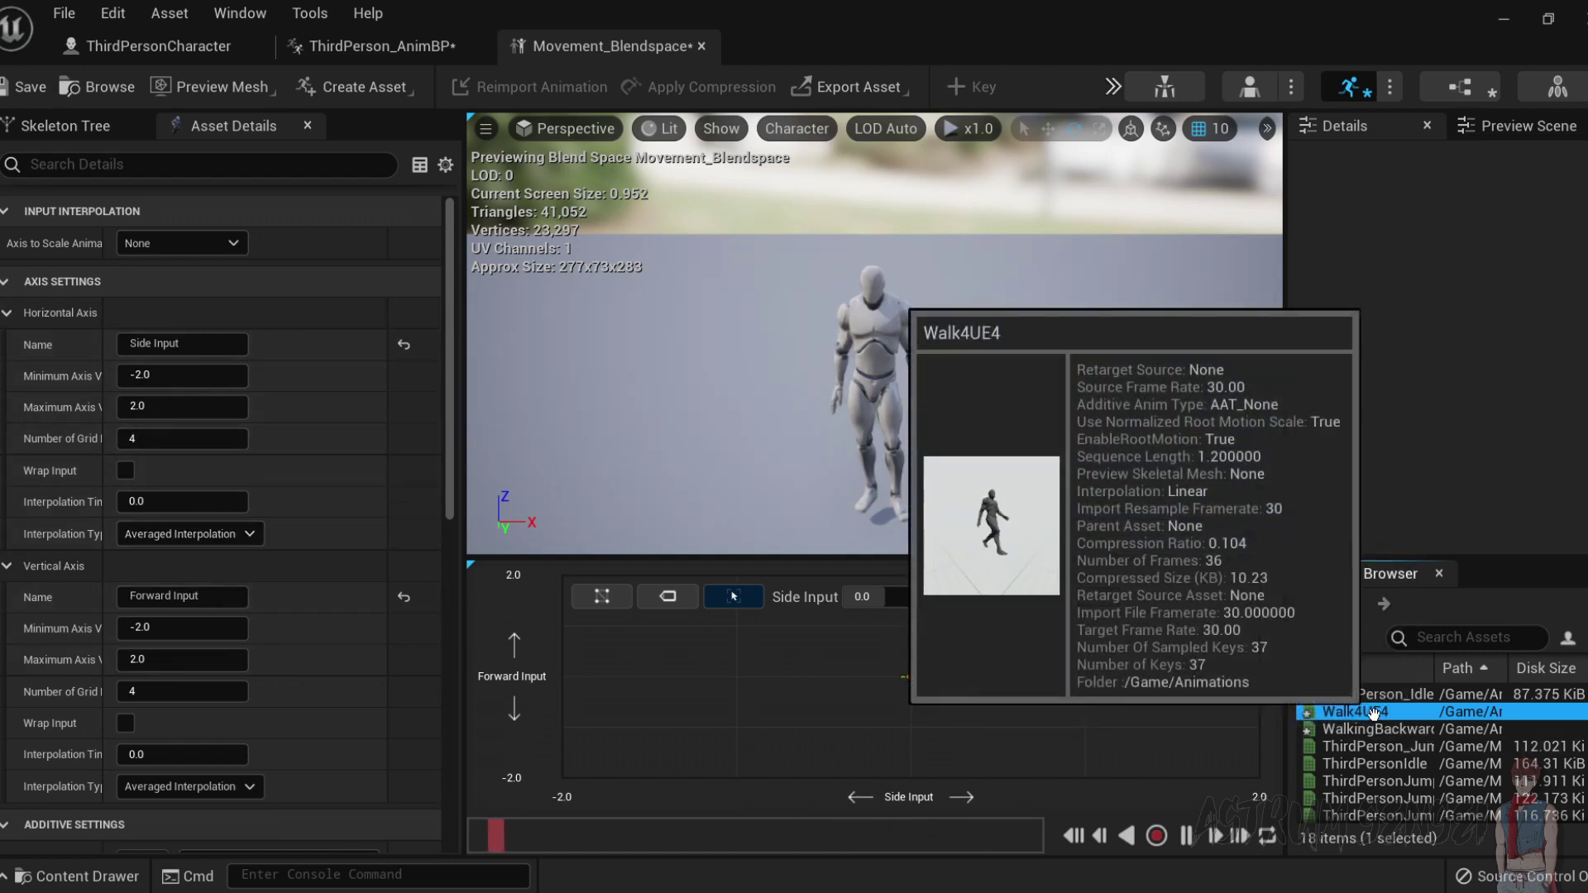
{"action": "left_click_drag", "start_coordinate": [1374, 712], "coordinate": [910, 627]}
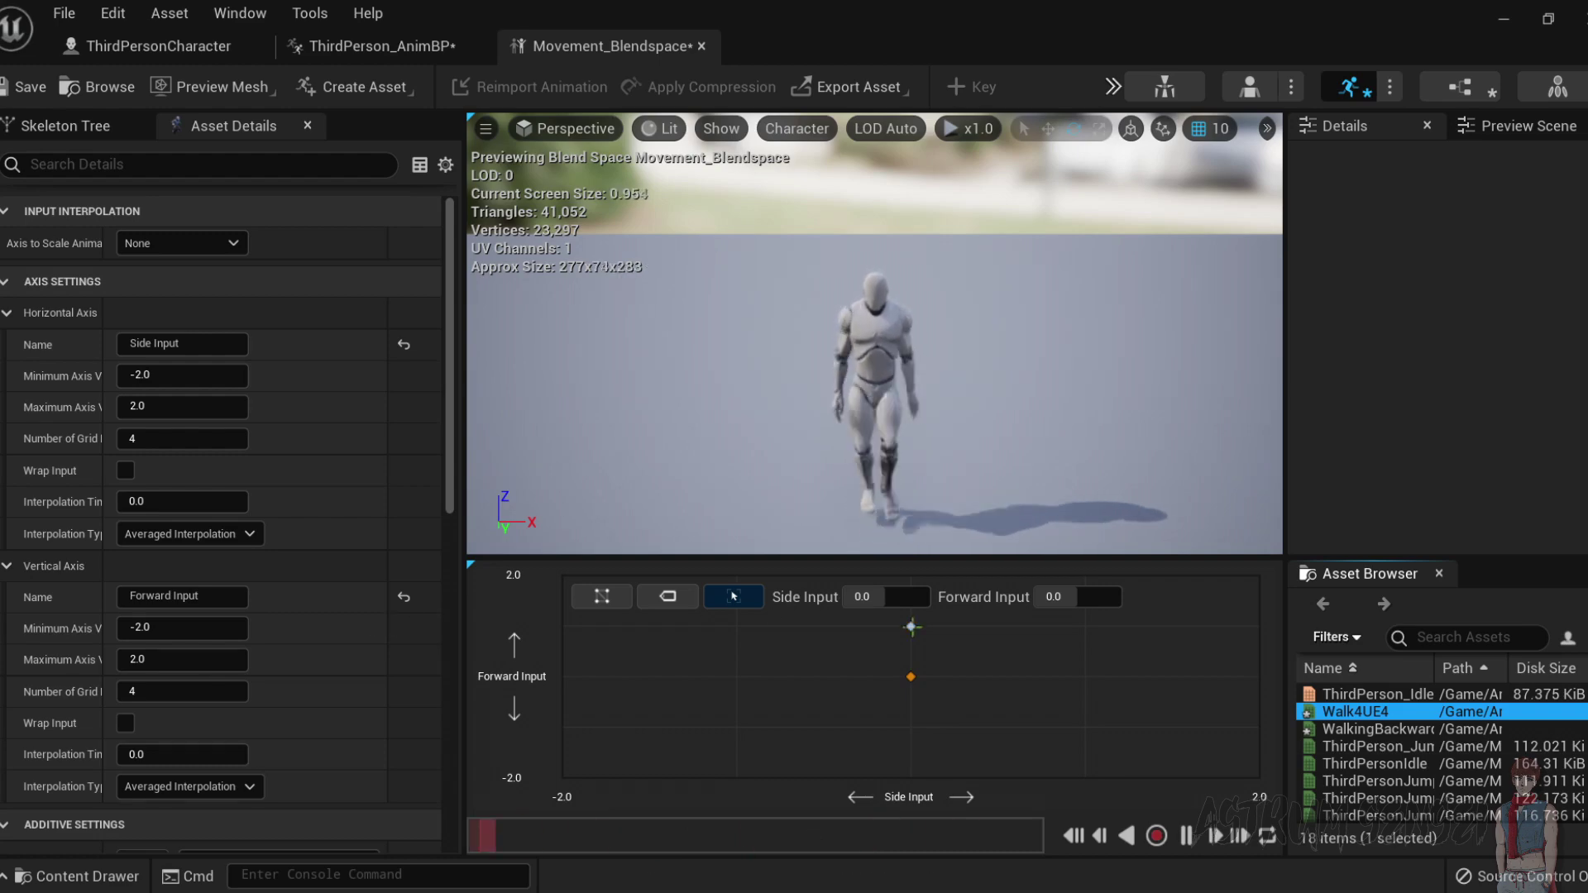
Place the WalkingBackward animation at Side Input 0, one grid line below the centre sample.
{"action": "scroll", "coordinate": [1429, 750], "scroll_direction": "down", "scroll_amount": 1}
{"action": "scroll", "coordinate": [1429, 747], "scroll_direction": "up", "scroll_amount": 1}
{"action": "left_click_drag", "start_coordinate": [1414, 731], "coordinate": [910, 728]}
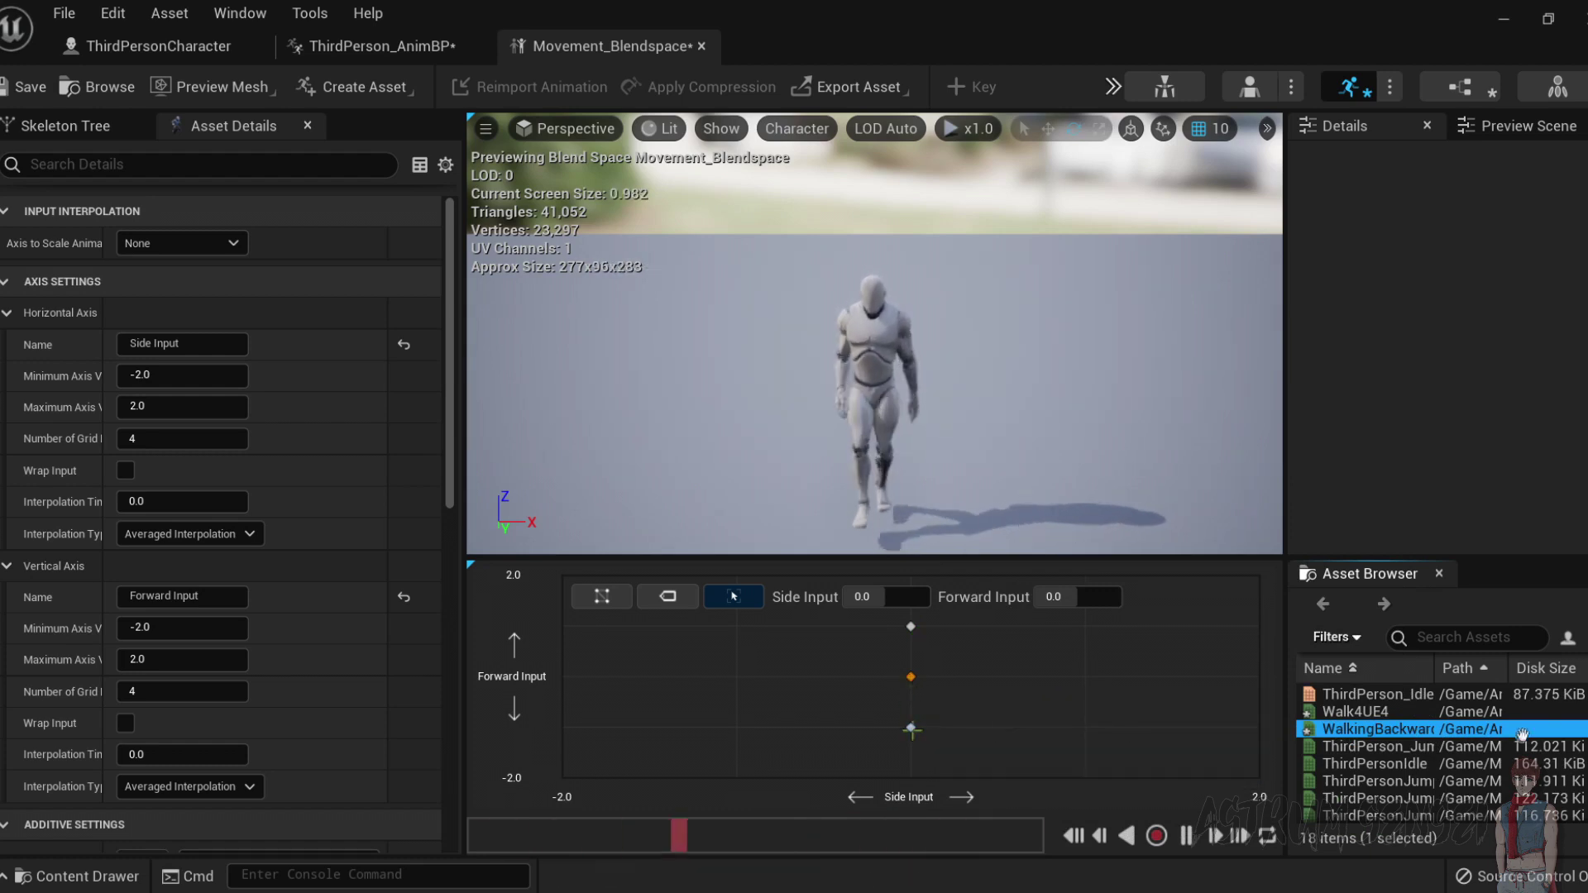
Place Running_1_4UE4 at Side Input 0, Forward Input 2, and the RunningBackward animation at Side Input 0, Forward Input -2.
{"action": "scroll", "coordinate": [1414, 756], "scroll_direction": "down", "scroll_amount": 4}
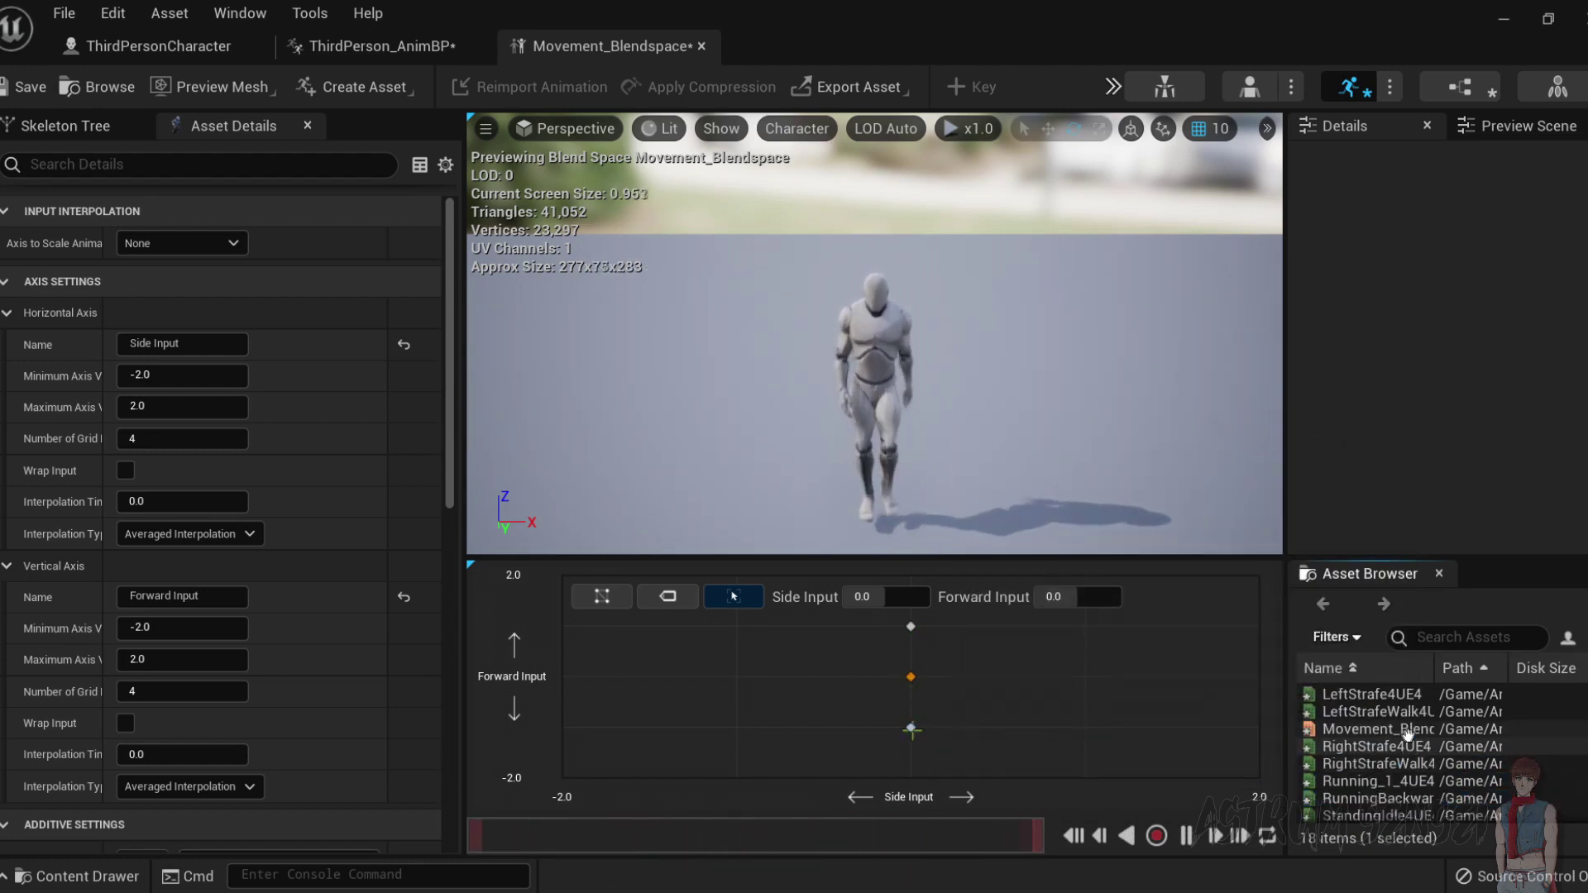
{"action": "mouse_move", "coordinate": [1406, 734]}
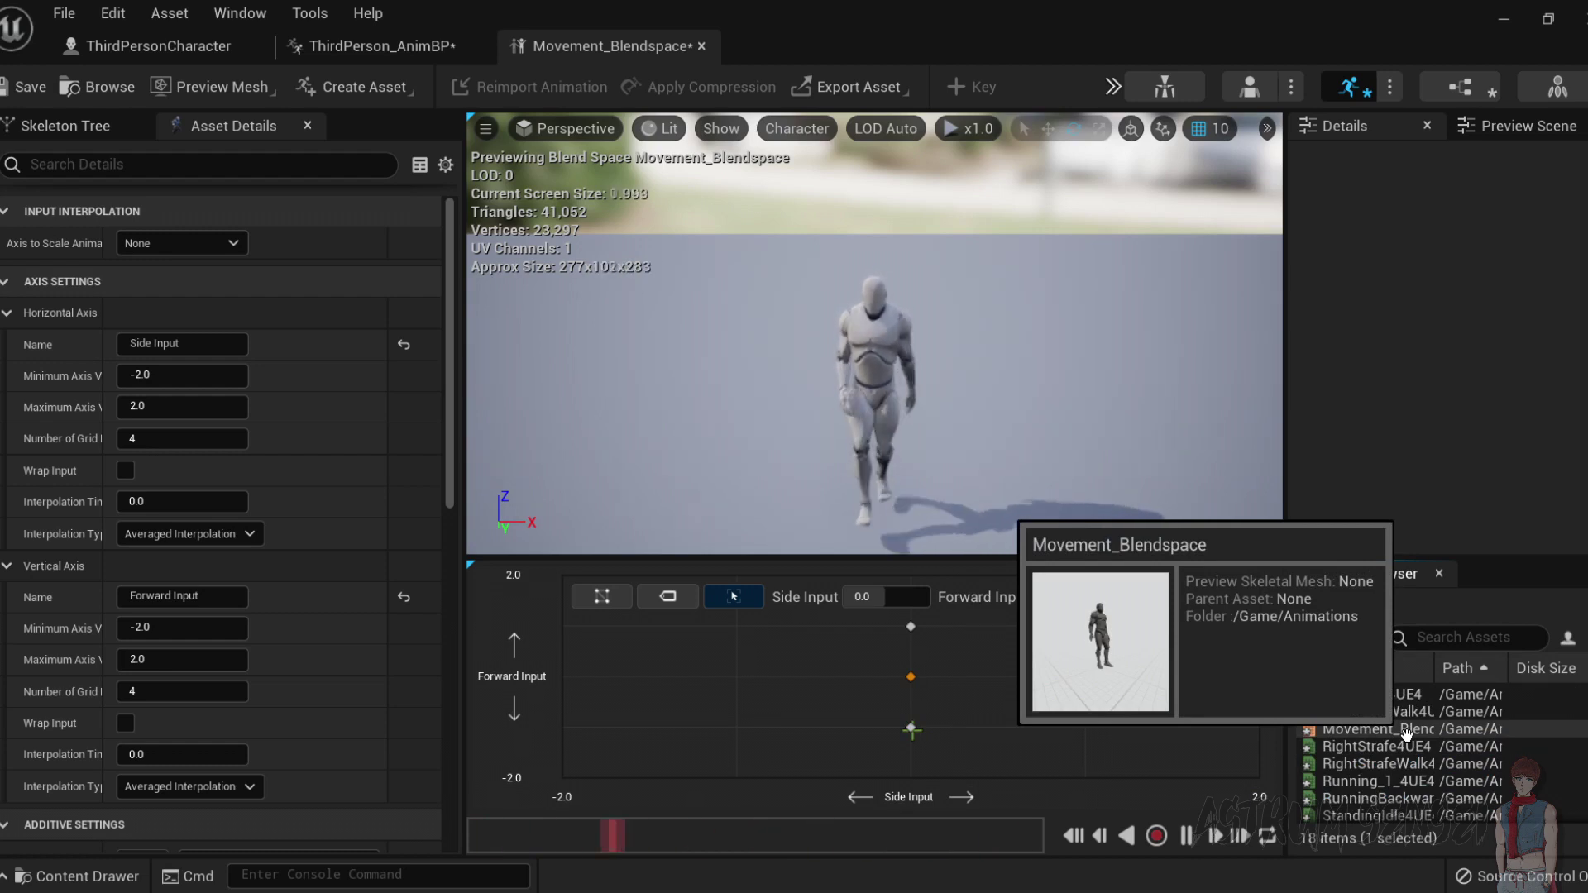
{"action": "scroll", "coordinate": [1410, 748], "scroll_direction": "down", "scroll_amount": 1}
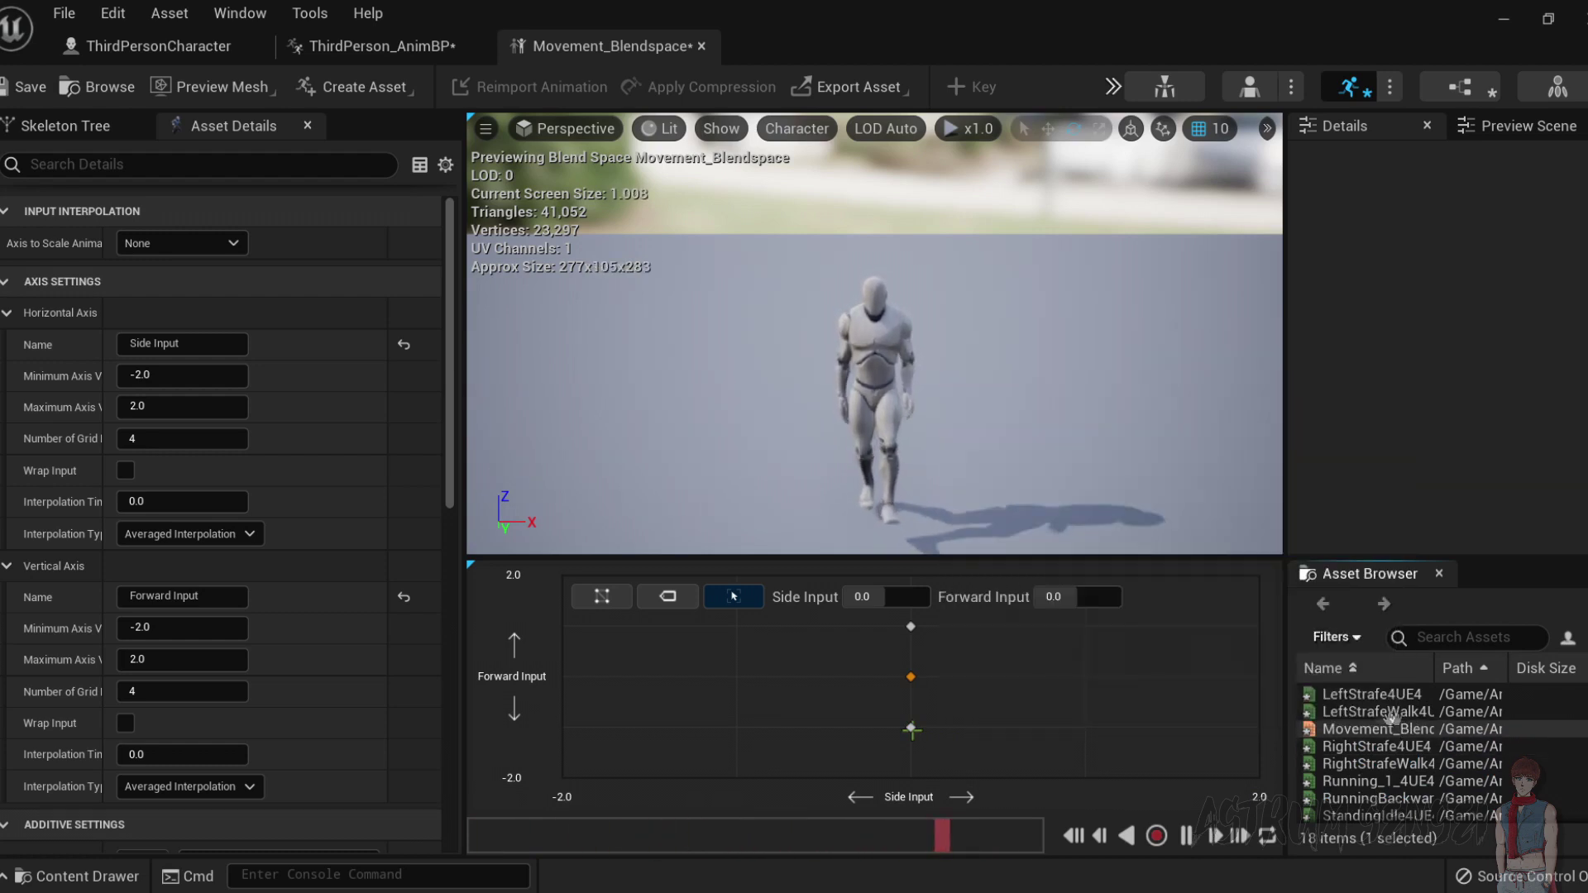
{"action": "mouse_move", "coordinate": [1419, 781]}
{"action": "left_click_drag", "start_coordinate": [1406, 746], "coordinate": [910, 618]}
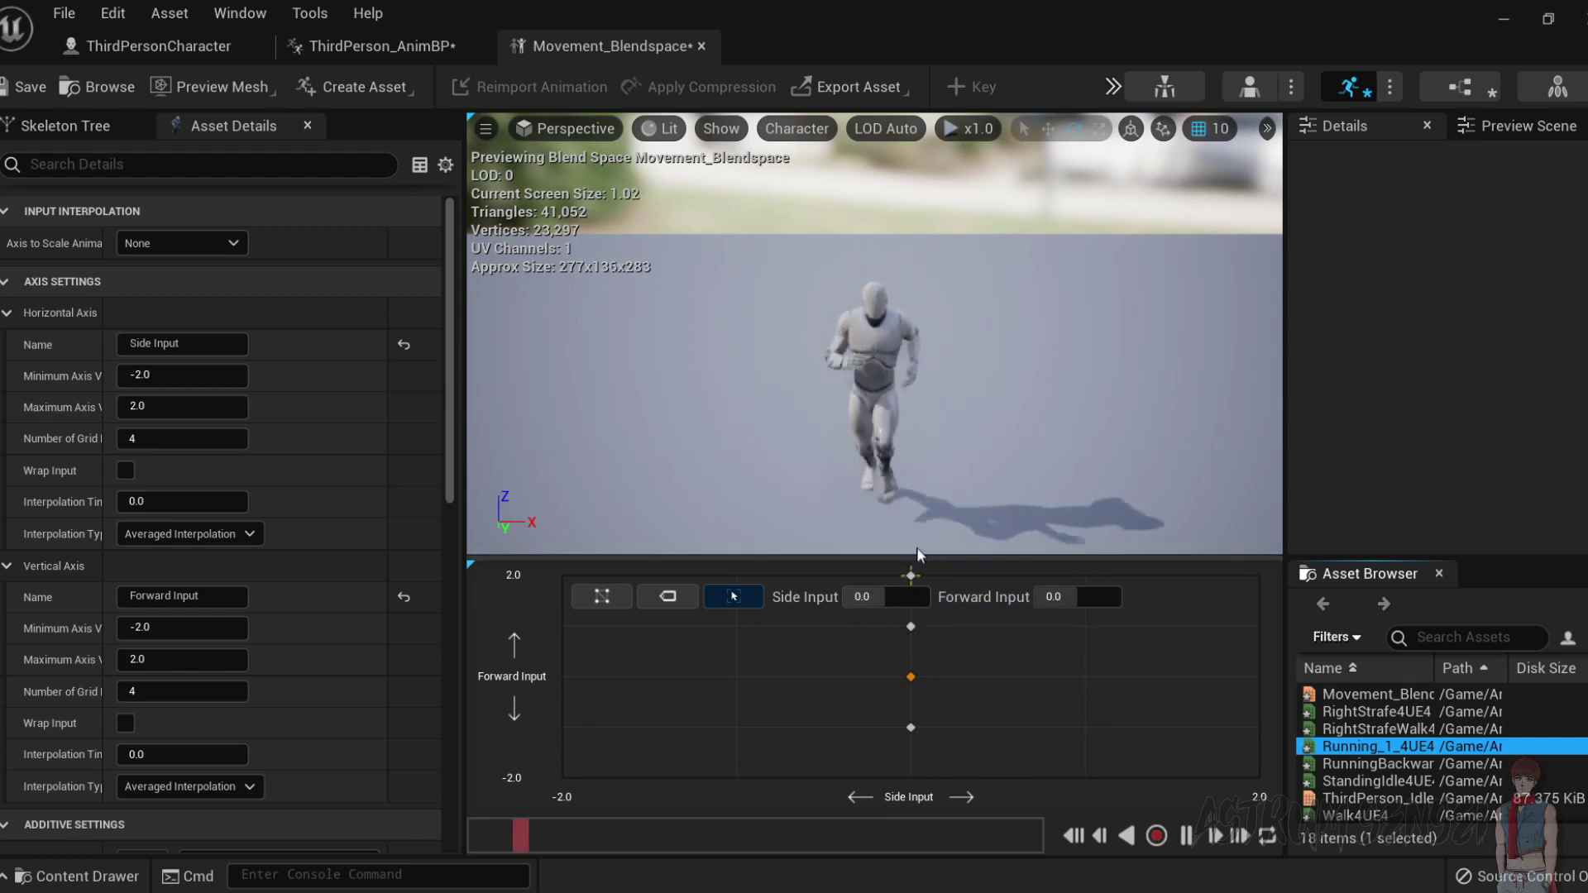
{"action": "left_click_drag", "start_coordinate": [1390, 763], "coordinate": [911, 779]}
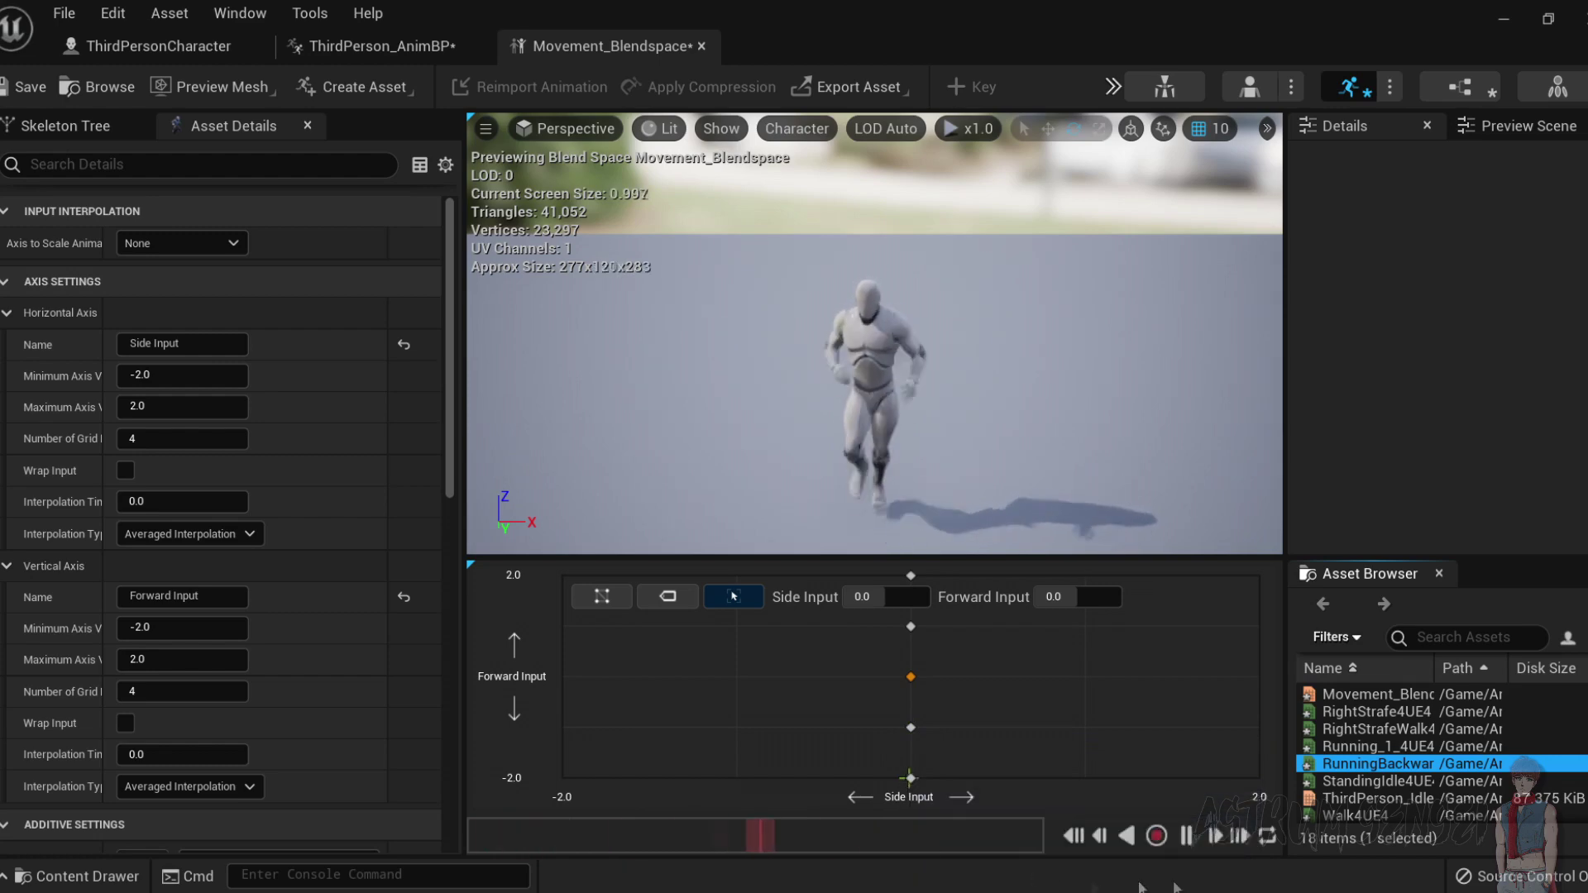
Place RightStrafeWalk4UE4 at Side Input -1 and RightStrafe4UE4 at Side Input -2, both at Forward Input 0.
{"action": "left_click", "coordinate": [1364, 729]}
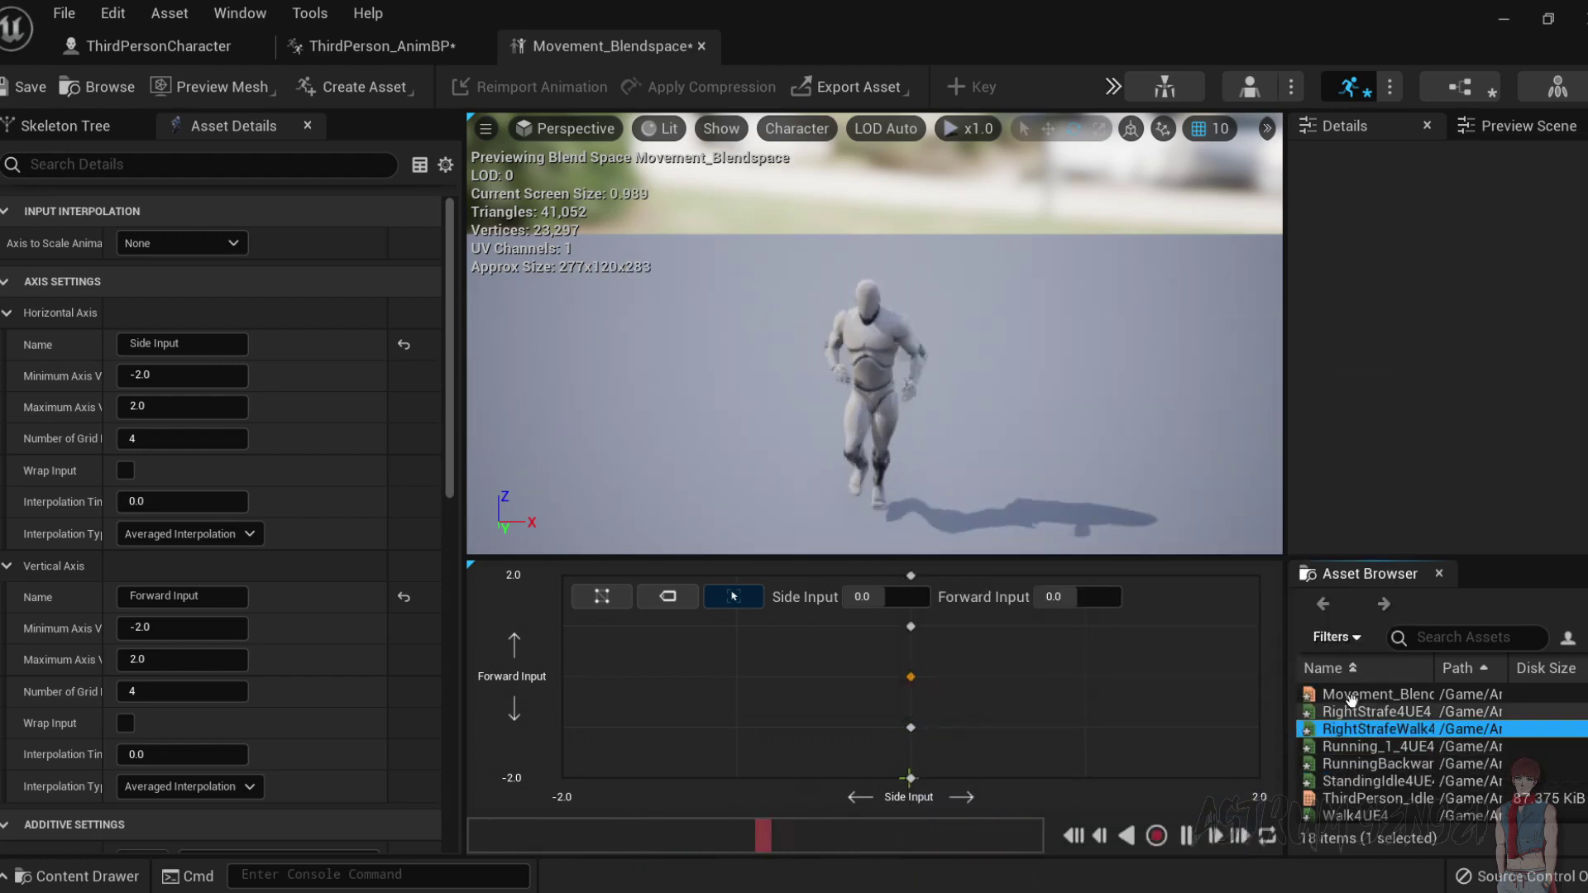
{"action": "left_click_drag", "start_coordinate": [1362, 730], "coordinate": [736, 677]}
{"action": "key", "text": "shift"}
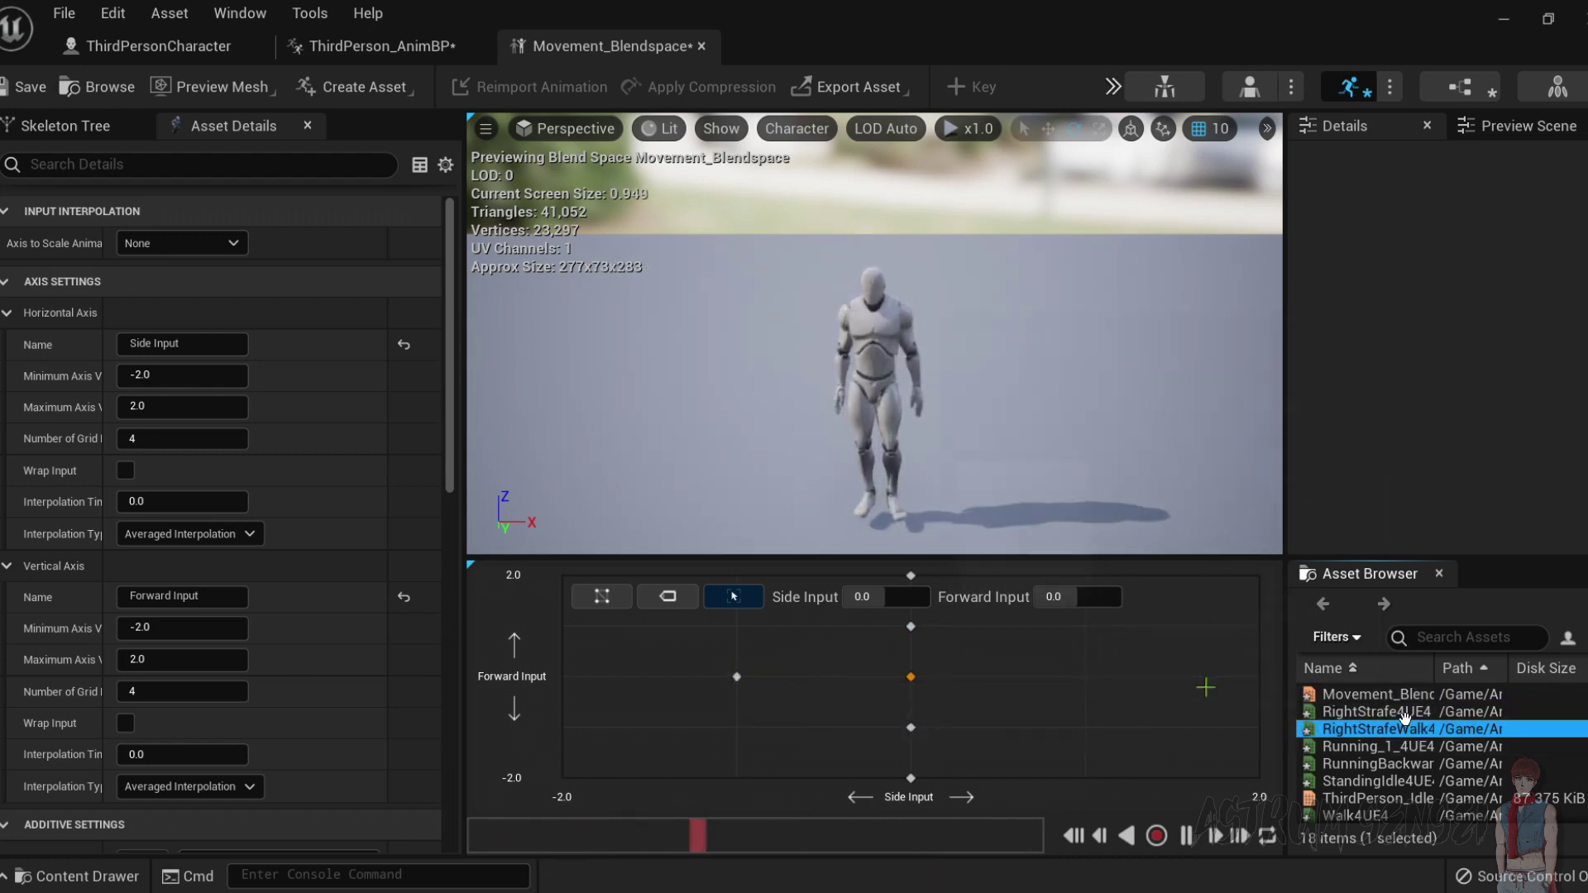
{"action": "left_click_drag", "start_coordinate": [1404, 716], "coordinate": [589, 676]}
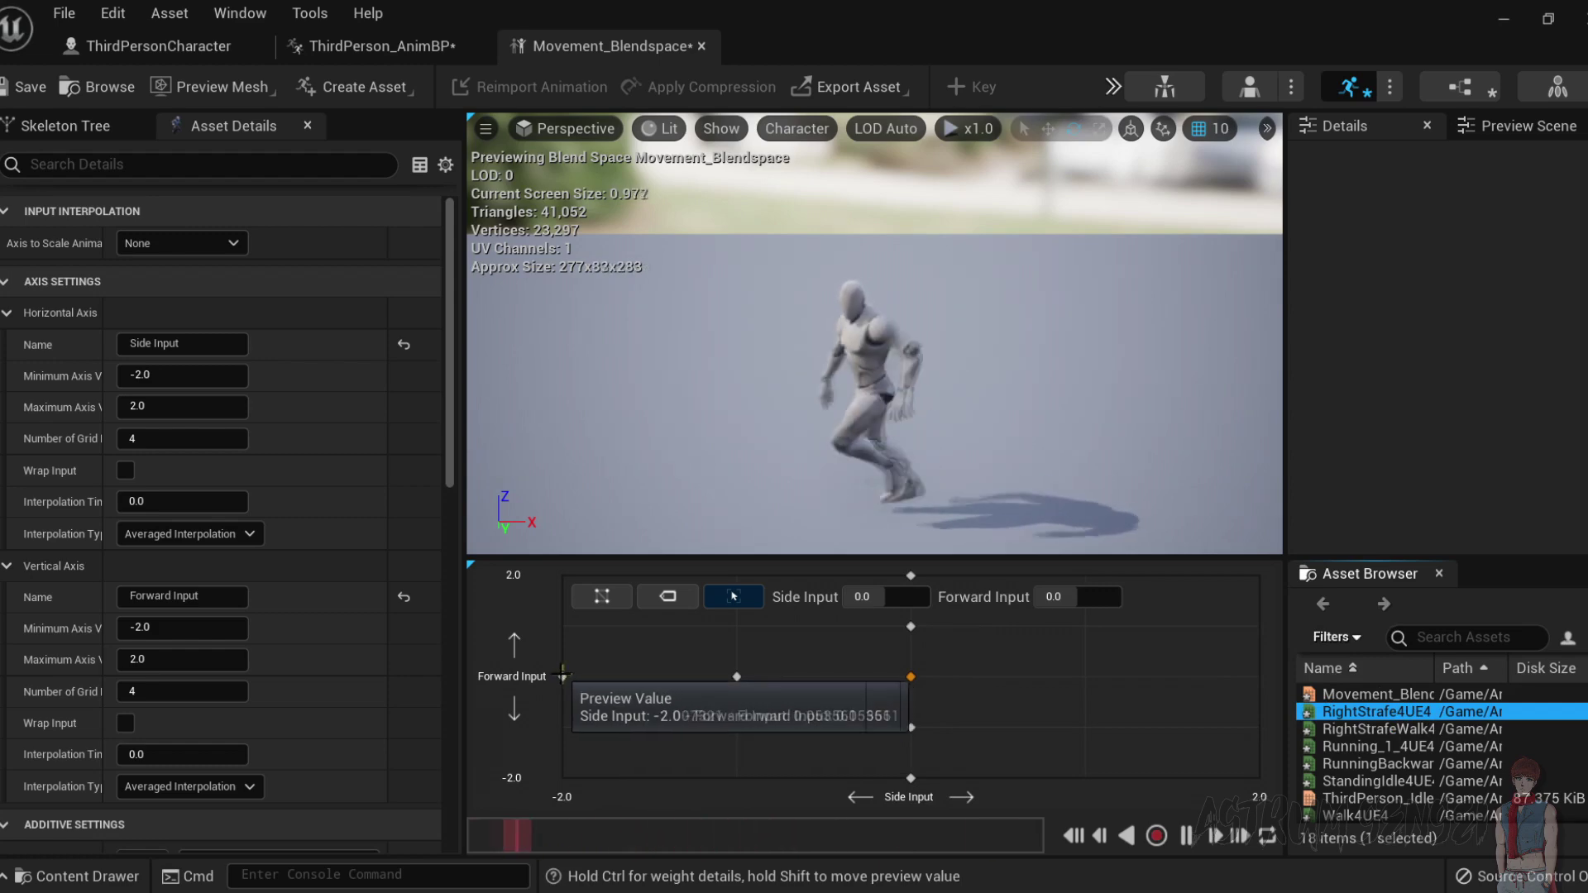
Place LeftStrafeWalk4UE4 at Side Input 1 and LeftStrafe4UE4 at Side Input 2, both at Forward Input 0.
{"action": "scroll", "coordinate": [1387, 801], "scroll_direction": "down", "scroll_amount": 4}
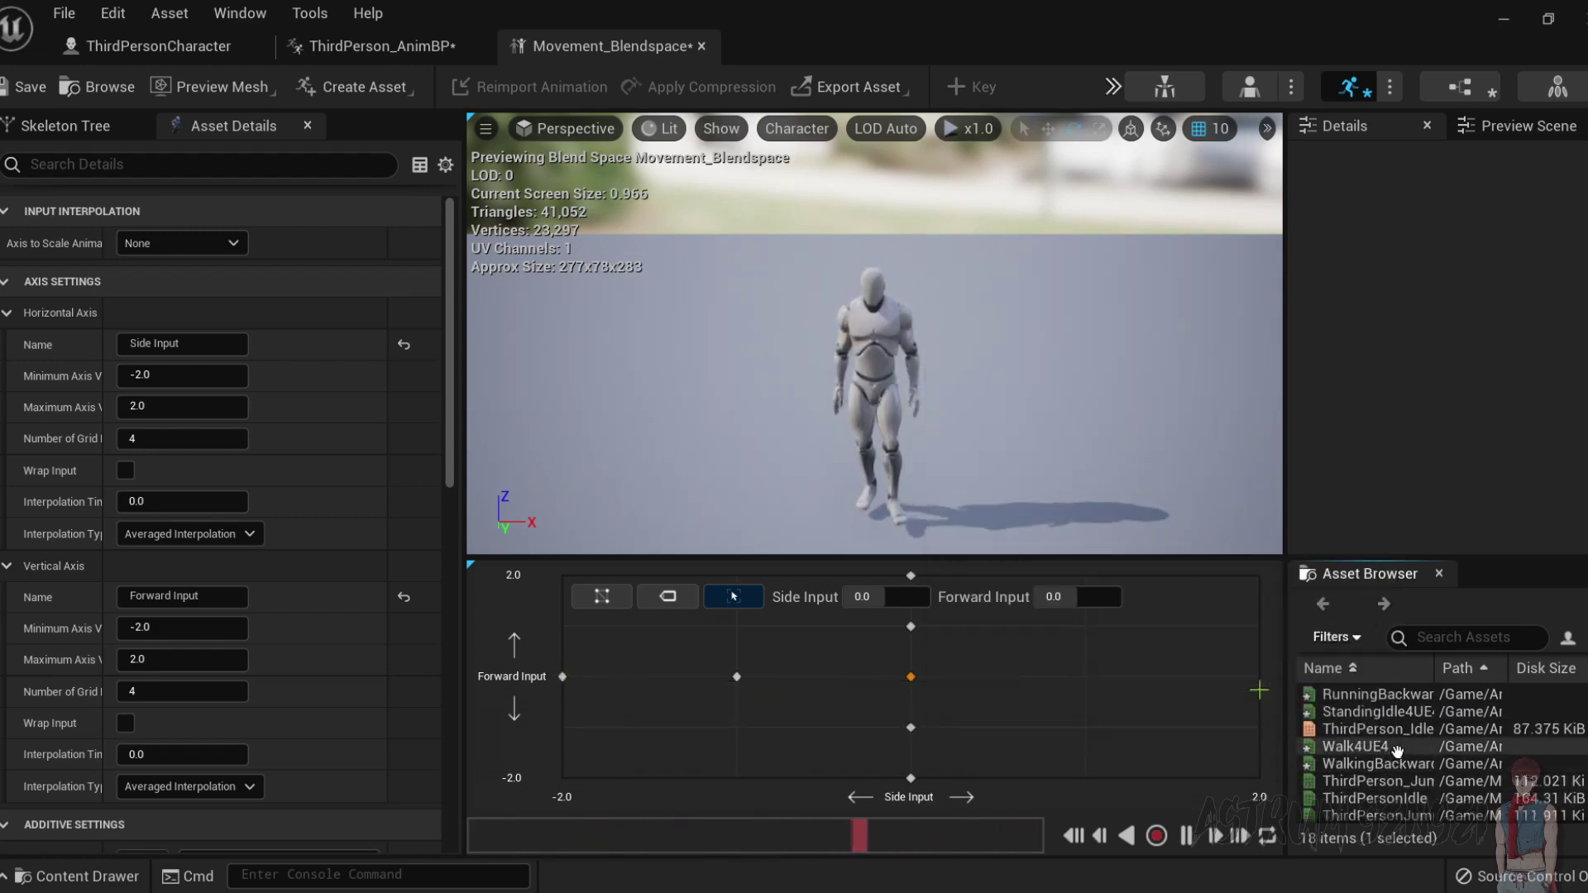
{"action": "scroll", "coordinate": [1425, 748], "scroll_direction": "up", "scroll_amount": 6}
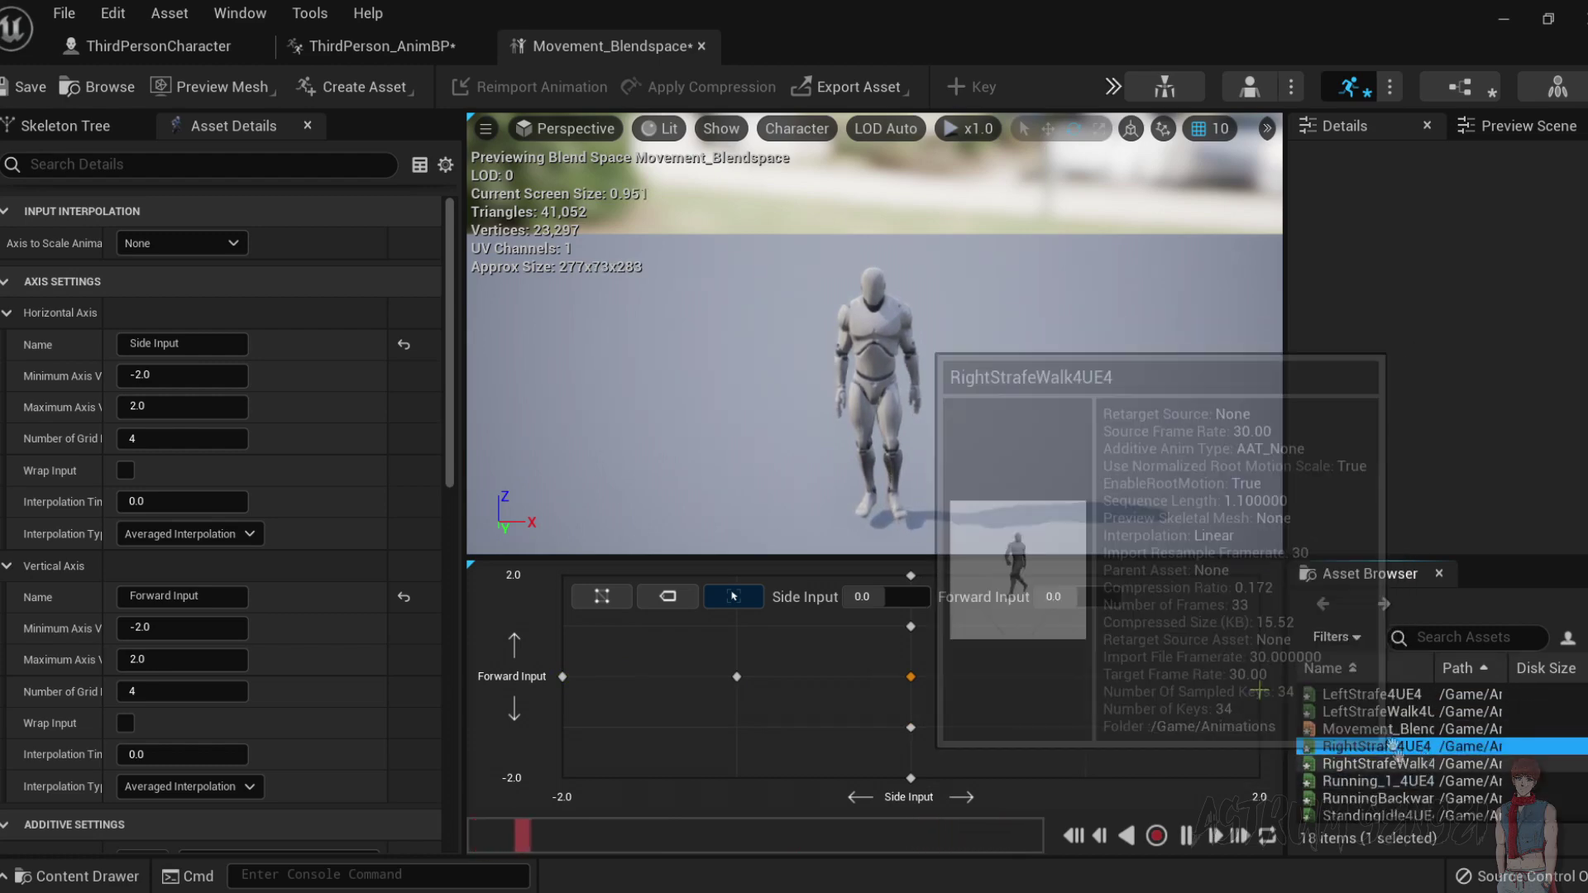
{"action": "left_click_drag", "start_coordinate": [1398, 711], "coordinate": [1086, 671]}
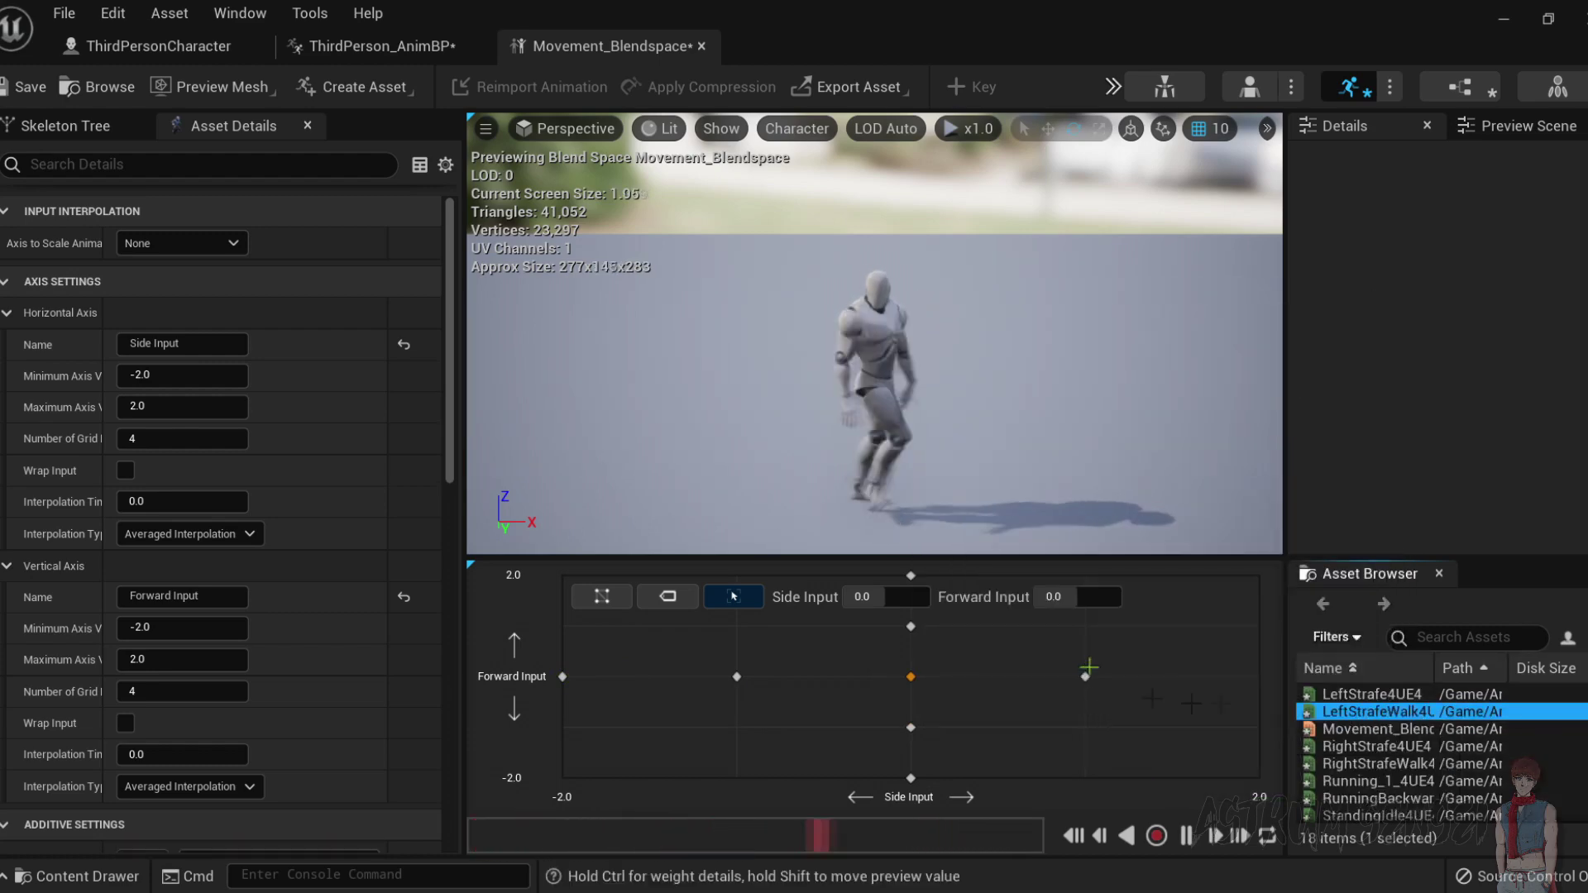
{"action": "left_click_drag", "start_coordinate": [1373, 694], "coordinate": [1241, 676]}
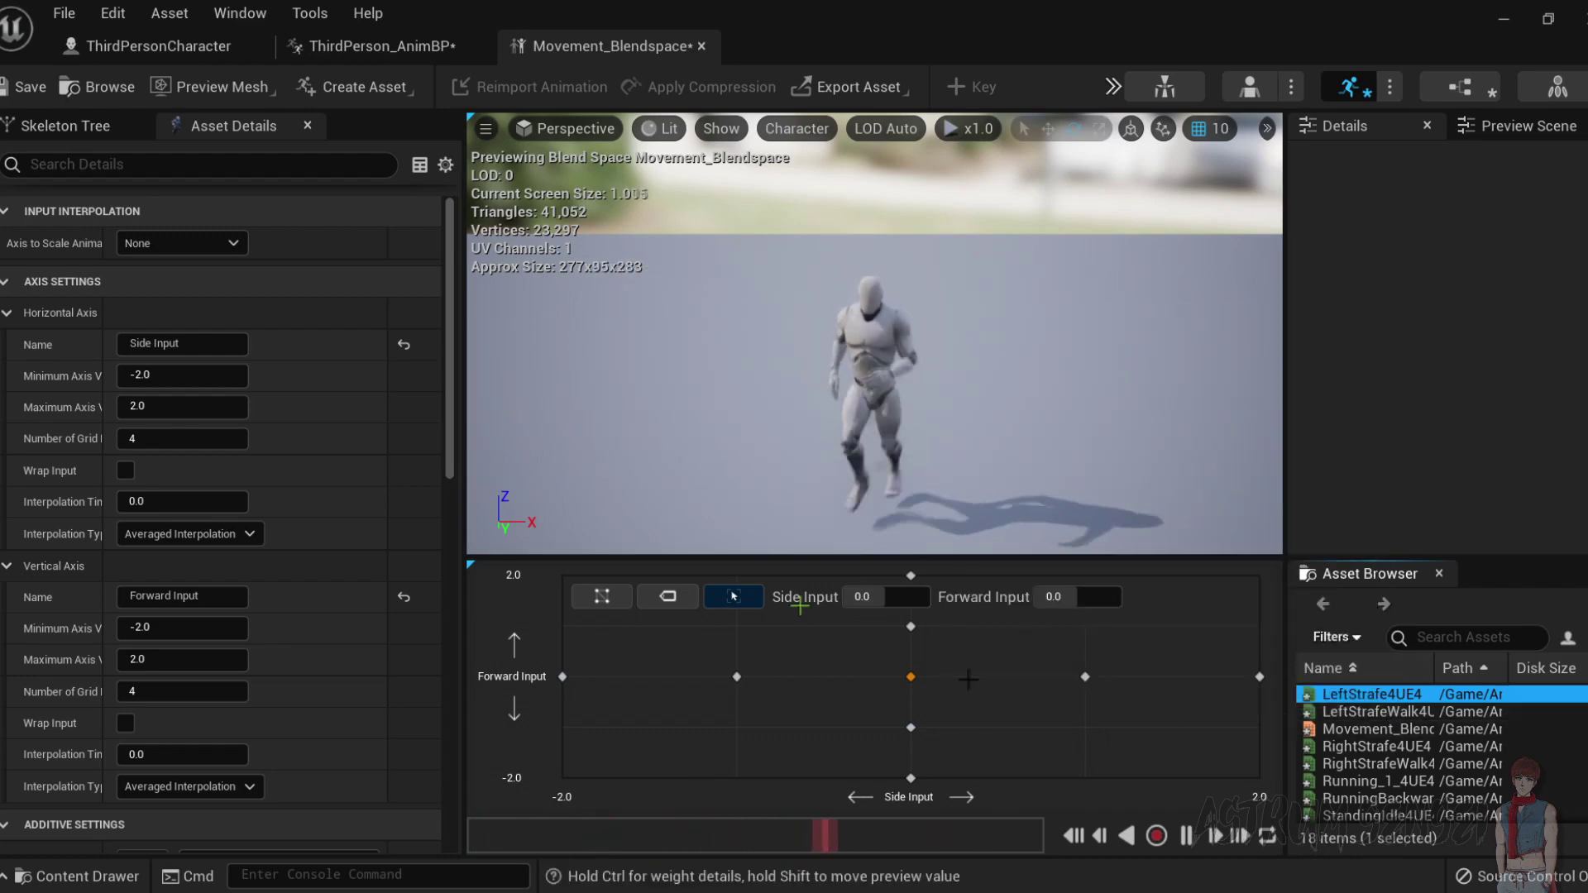
{"action": "scroll", "coordinate": [1455, 761], "scroll_direction": "down", "scroll_amount": 2}
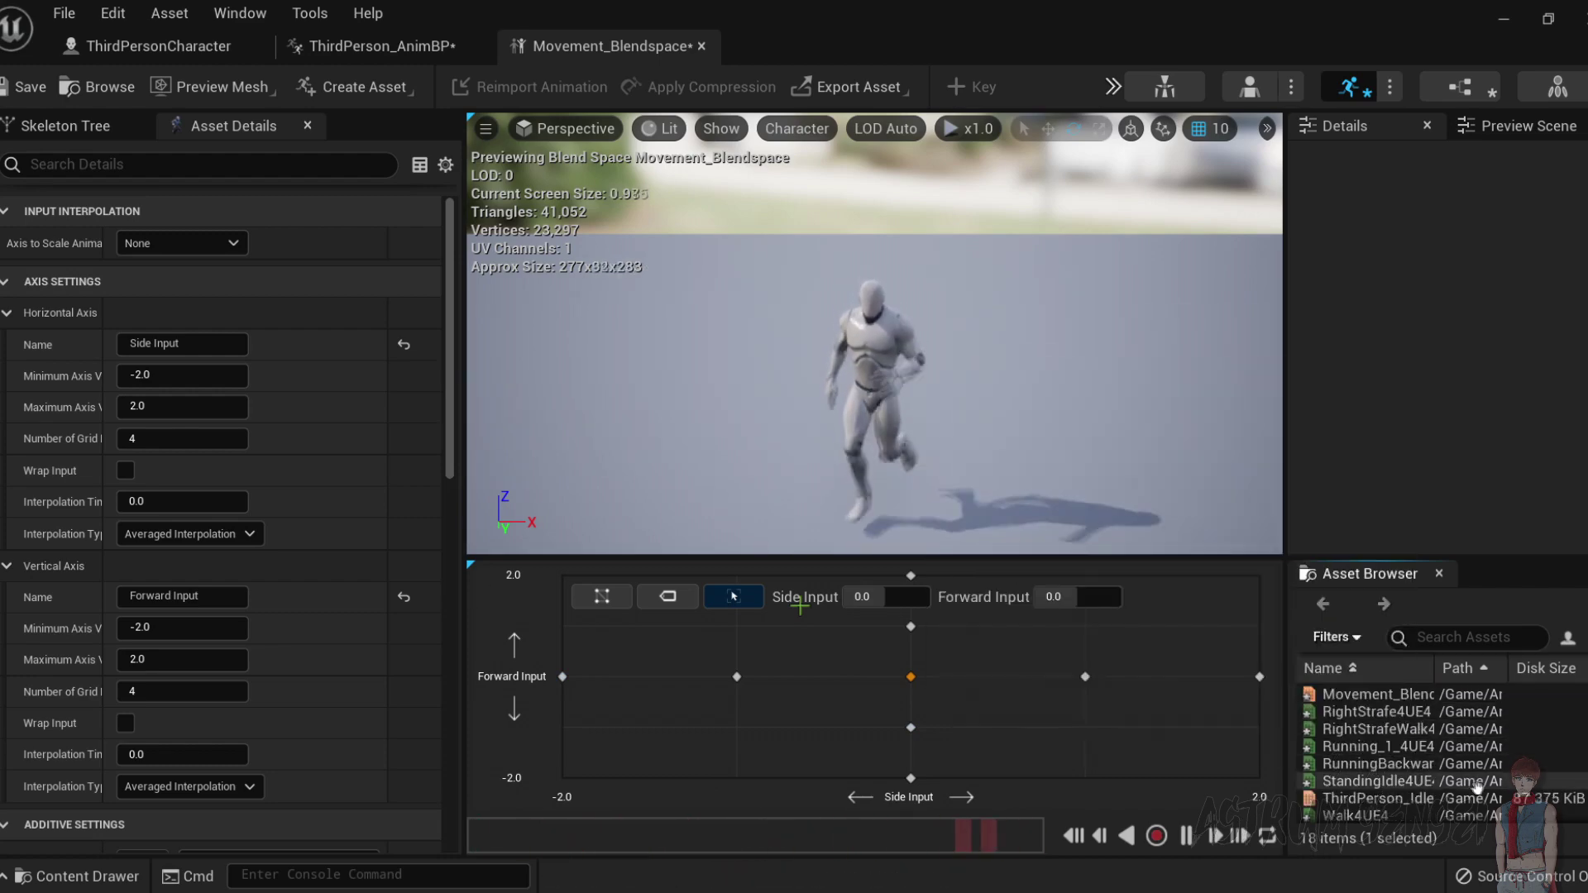
Save the blend space and enlarge the asset list so more animations fit in it.
{"action": "key", "text": "ctrl+s"}
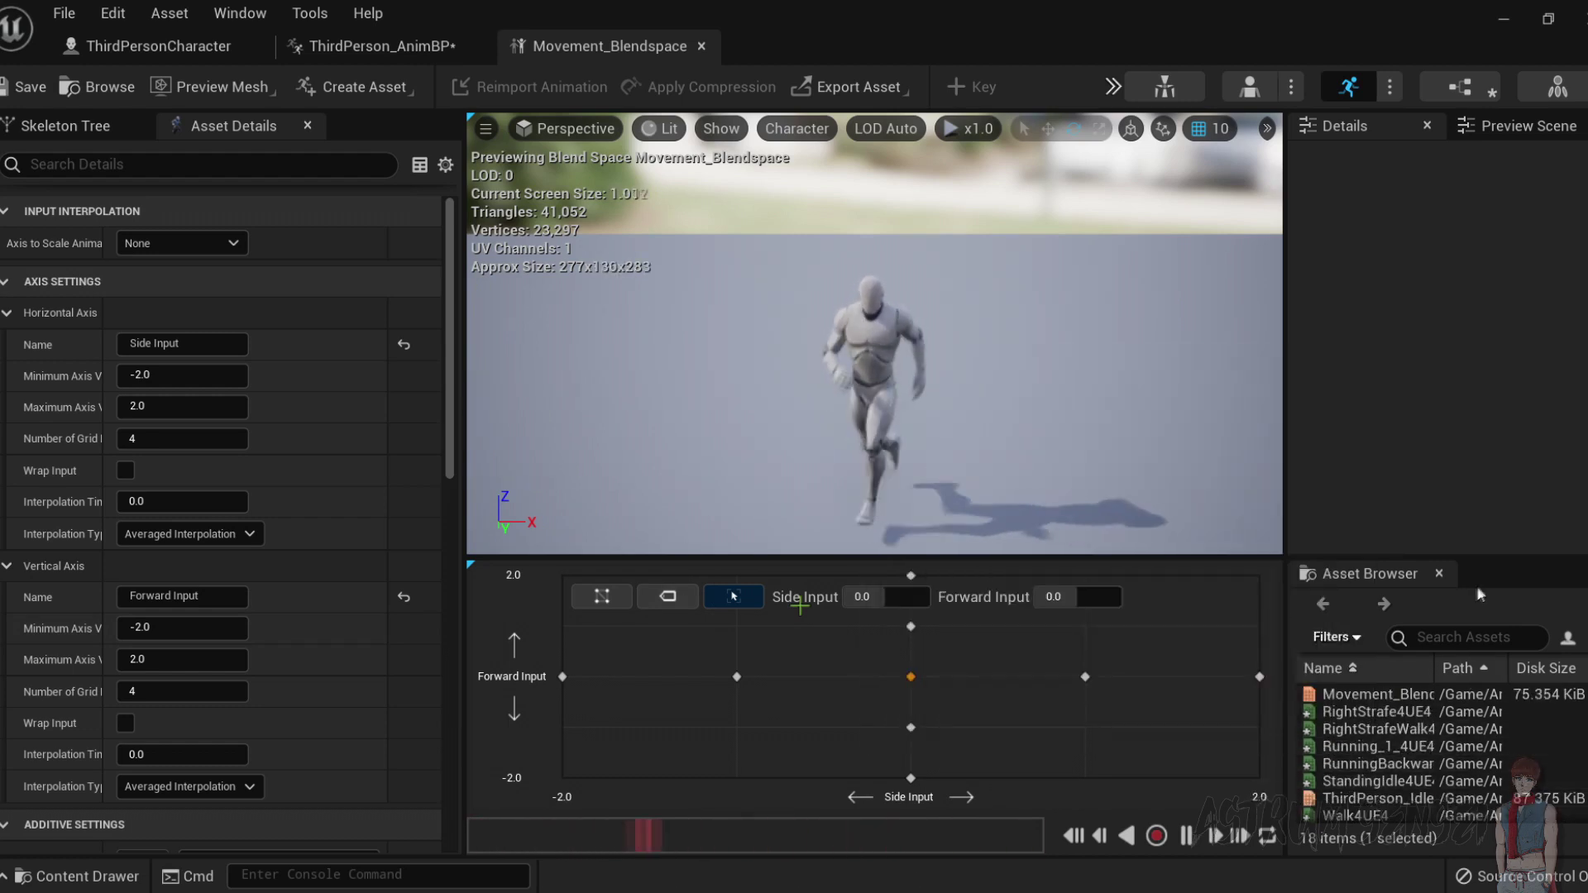
{"action": "left_click_drag", "start_coordinate": [1486, 560], "coordinate": [1486, 303]}
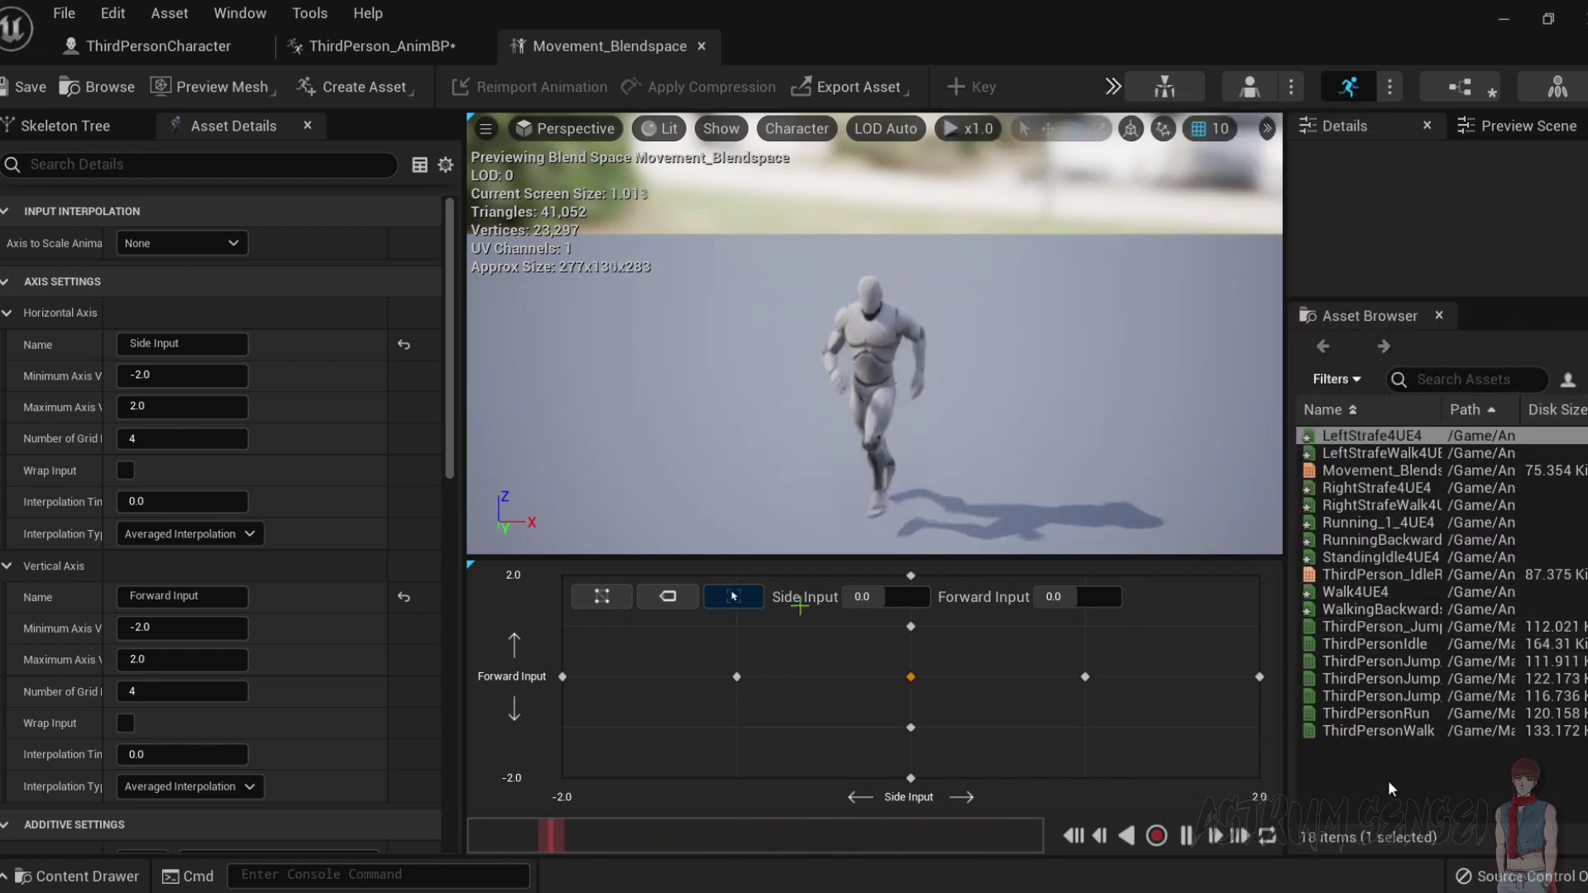
{"action": "left_click_drag", "start_coordinate": [1483, 300], "coordinate": [1440, 420]}
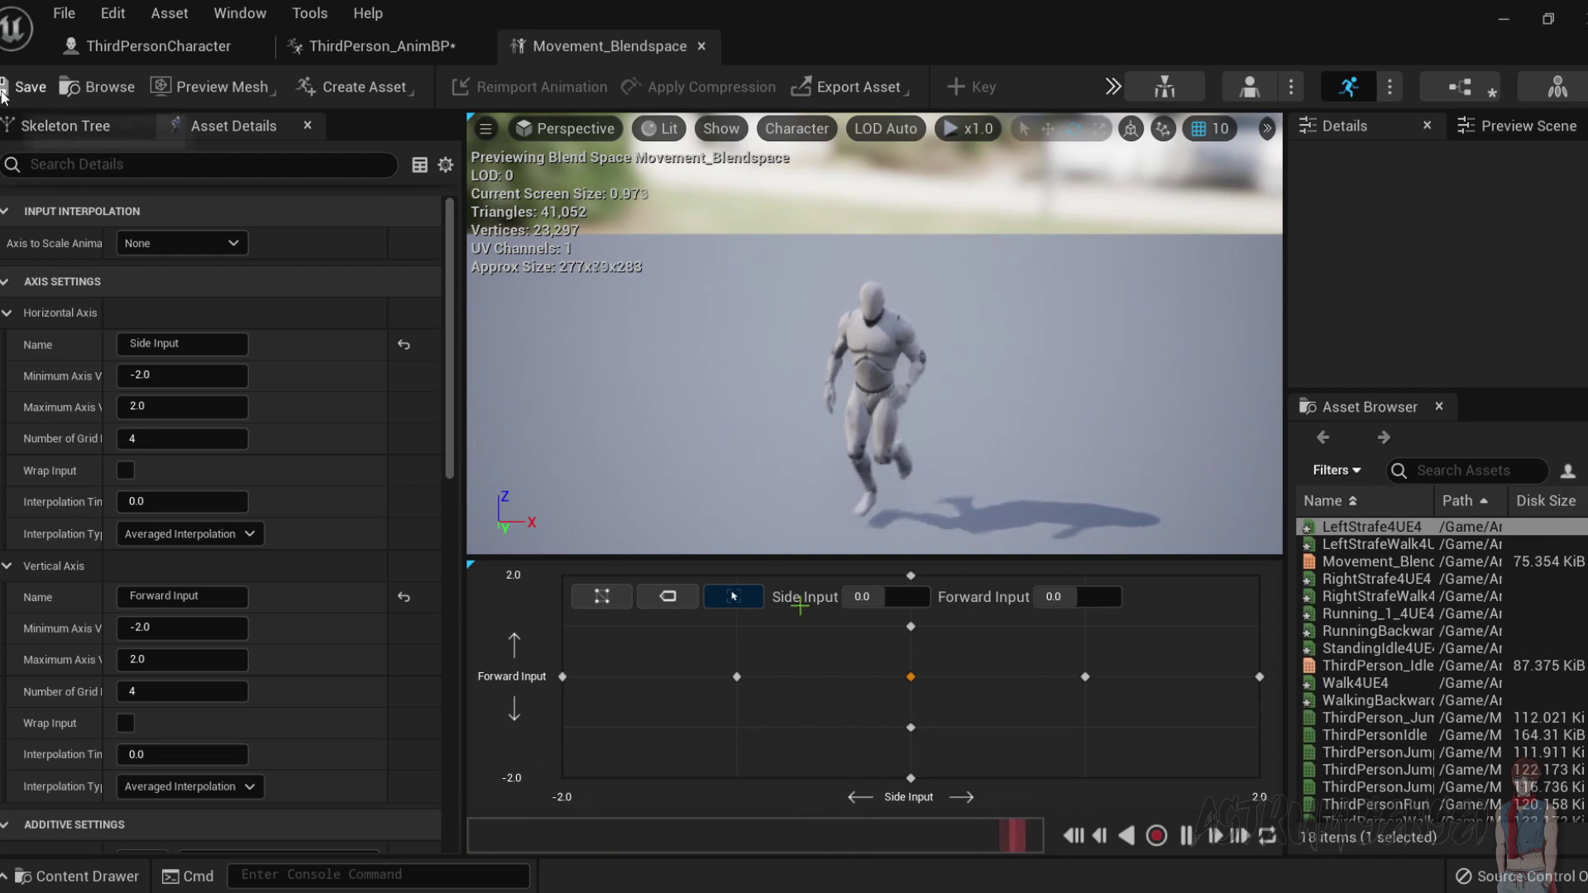
Set the interpolation time to 0.3 for the horizontal and vertical axes.
{"action": "left_click", "coordinate": [149, 502]}
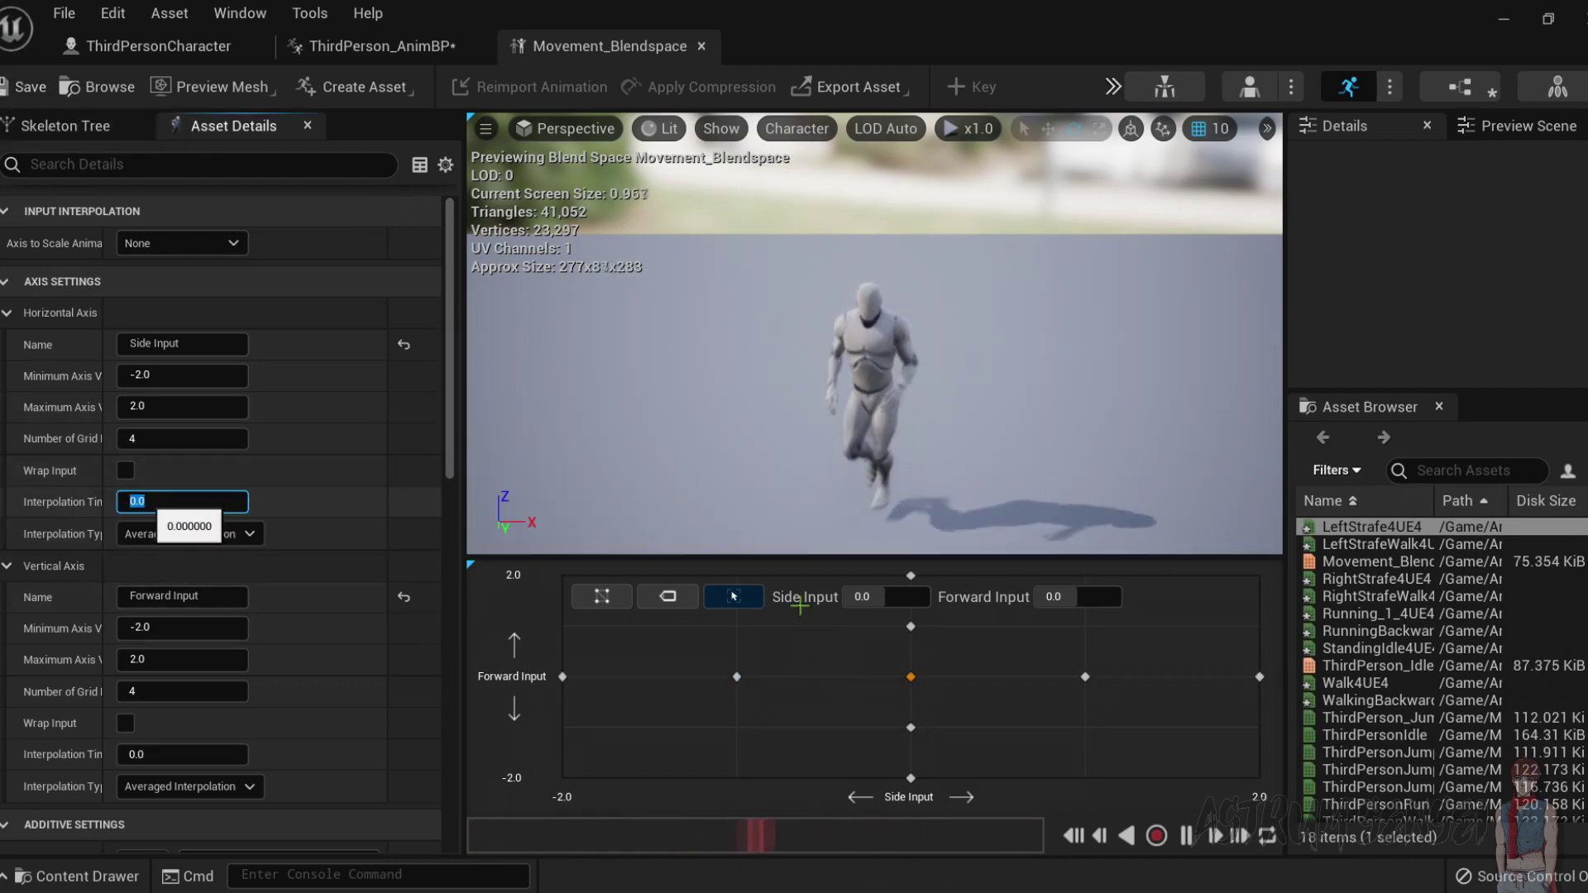
{"action": "type", "text": "3"}
{"action": "key", "text": "Return"}
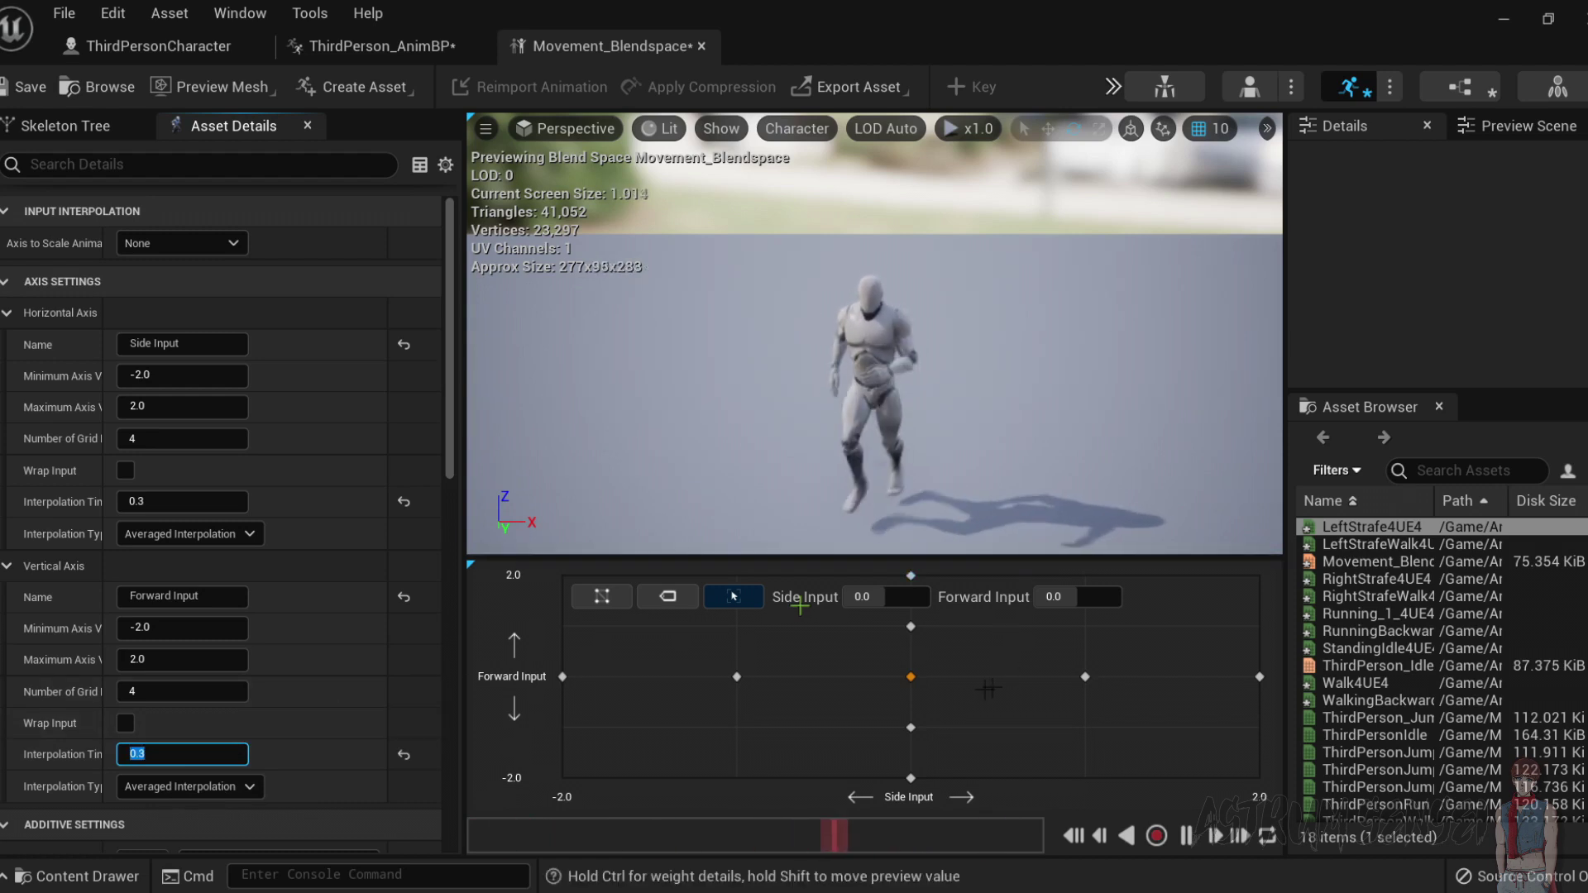
Set the interpolation time to 0.4 for both the vertical and horizontal axes and save the blend space.
{"action": "key", "text": "shift"}
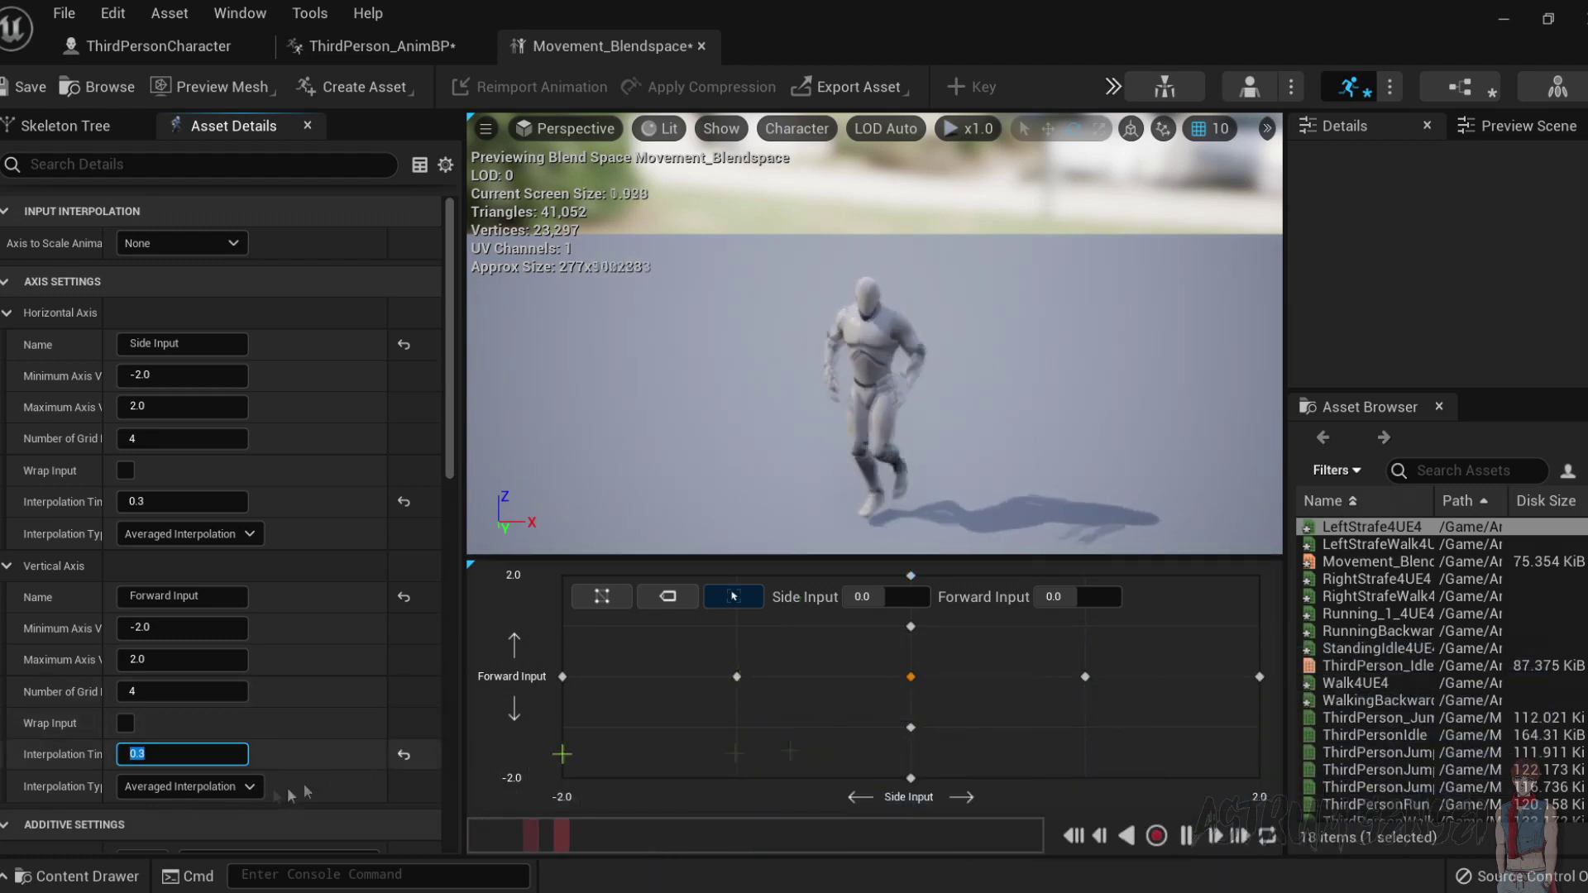
{"action": "type", "text": "0.4"}
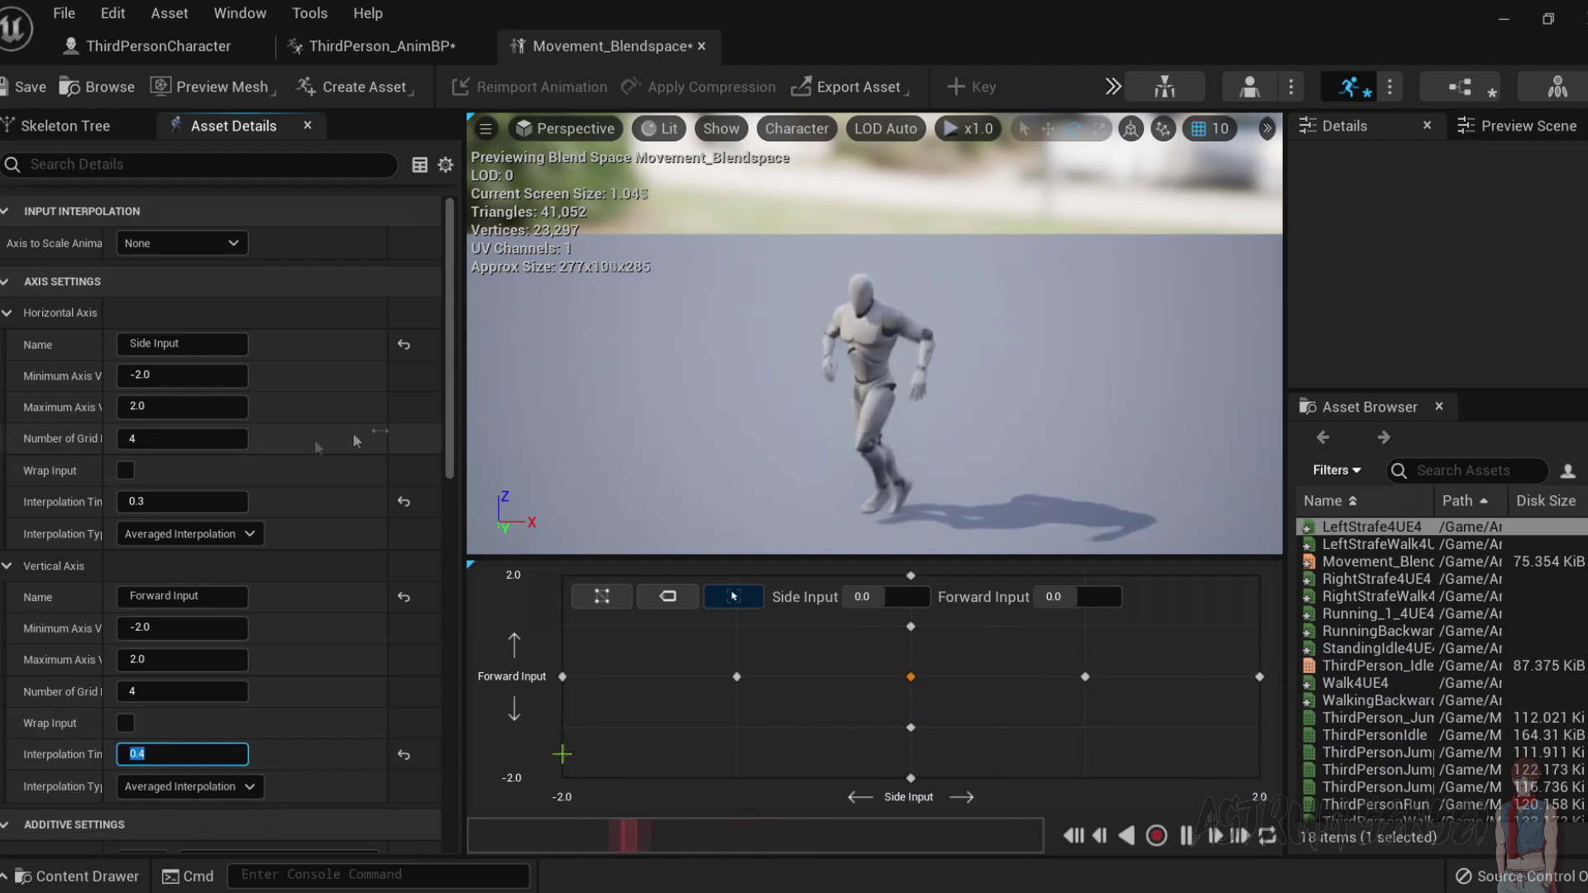
{"action": "left_click", "coordinate": [137, 501]}
{"action": "type", "text": "0.4"}
{"action": "key", "text": "Return"}
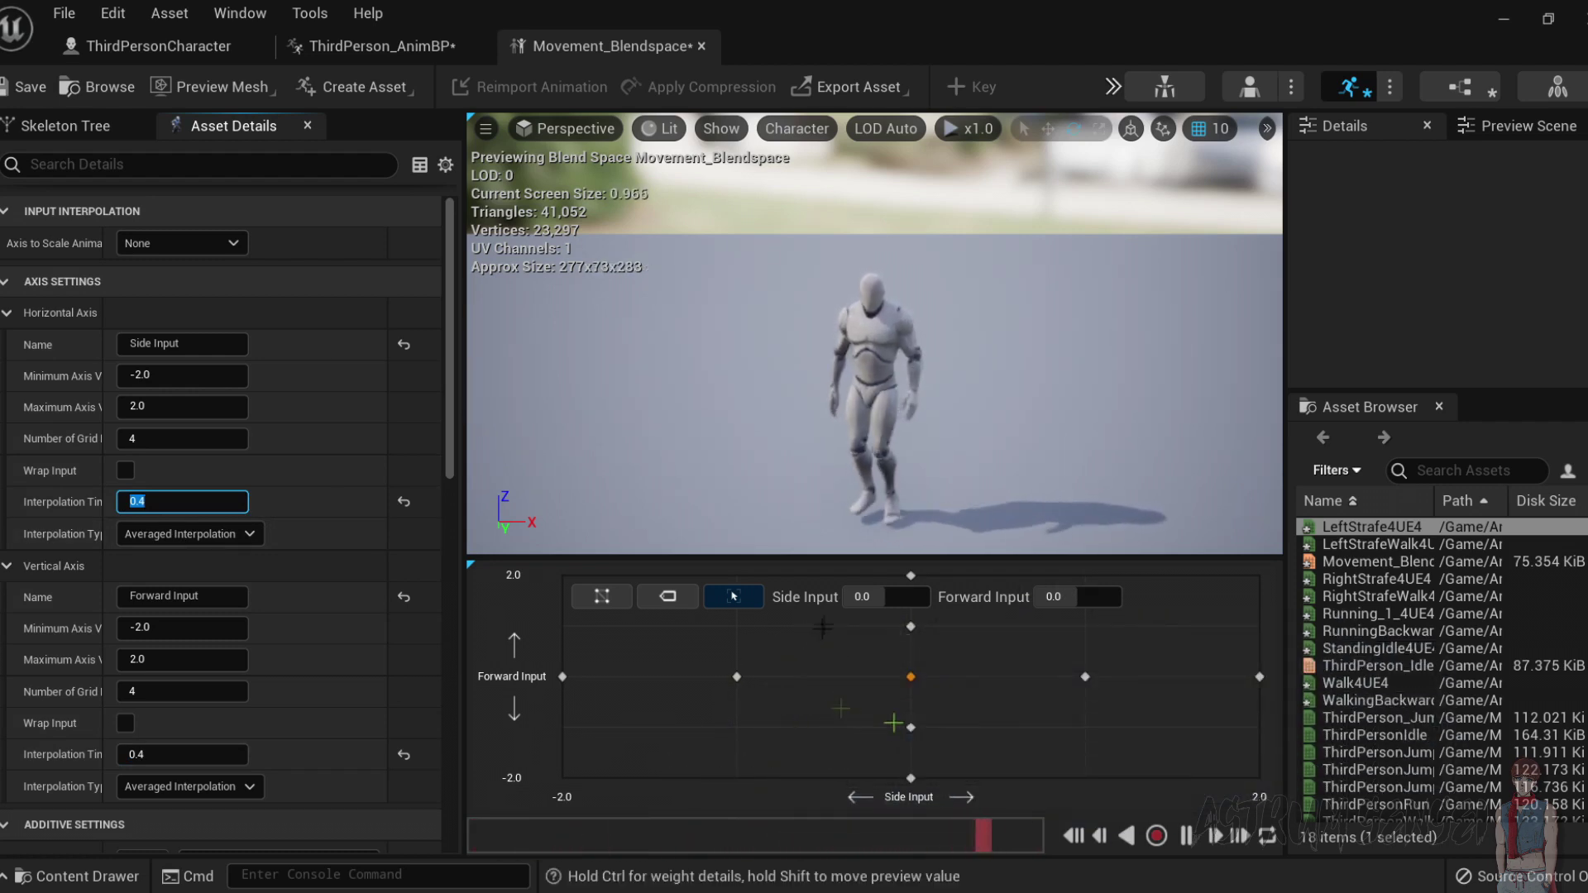
{"action": "left_click", "coordinate": [6, 92]}
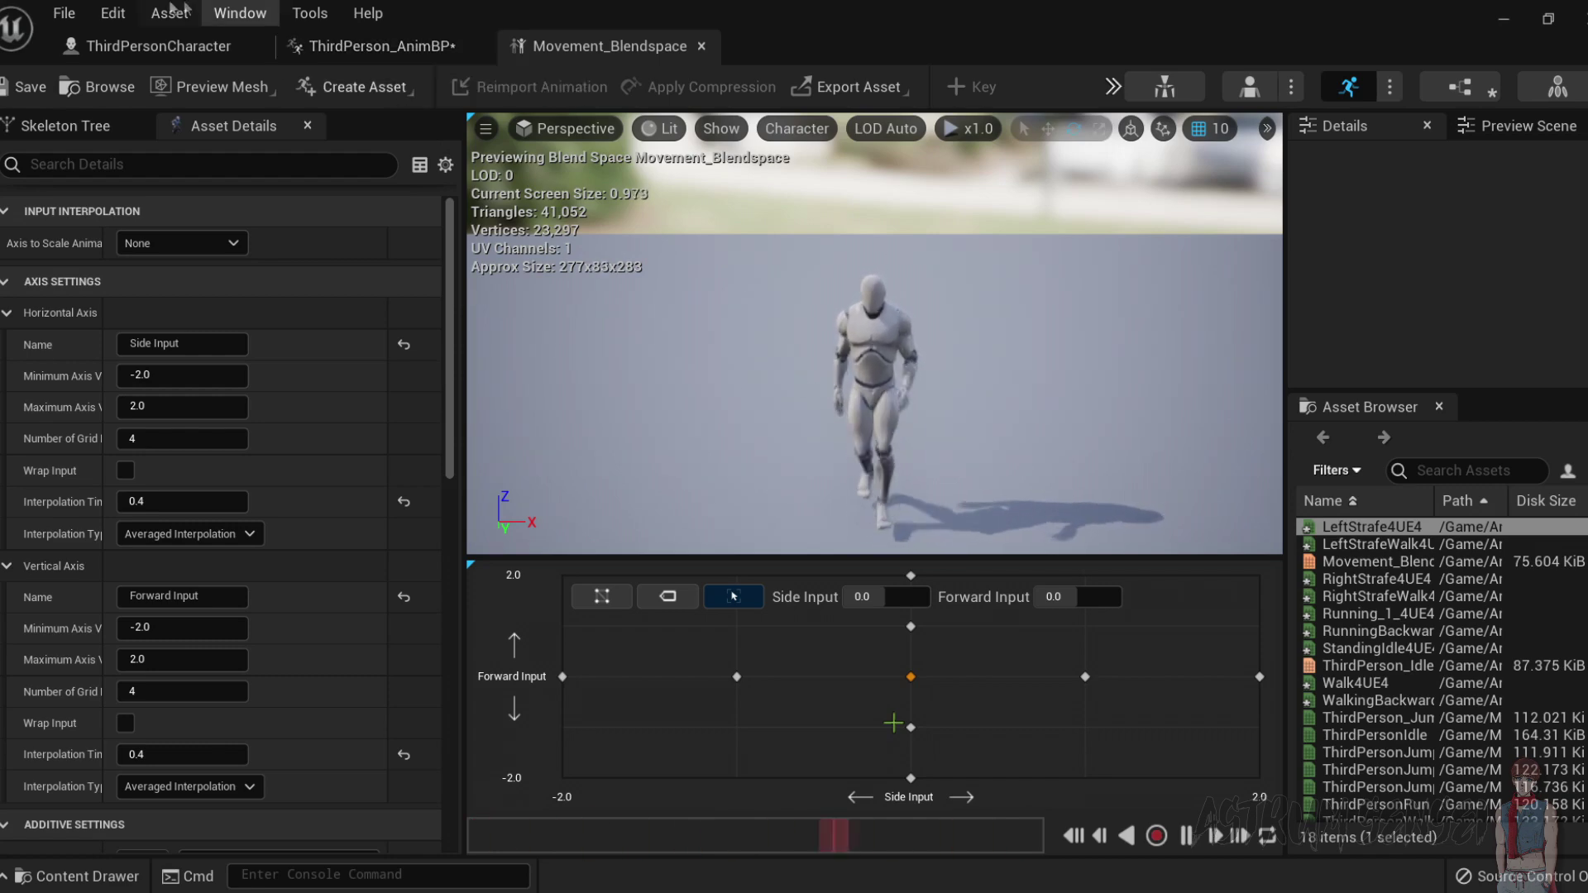
Open the ThirdPersonCharacter event graph and examine how the Movement input nodes turn control rotation and axis values into movement.
{"action": "left_click", "coordinate": [157, 46]}
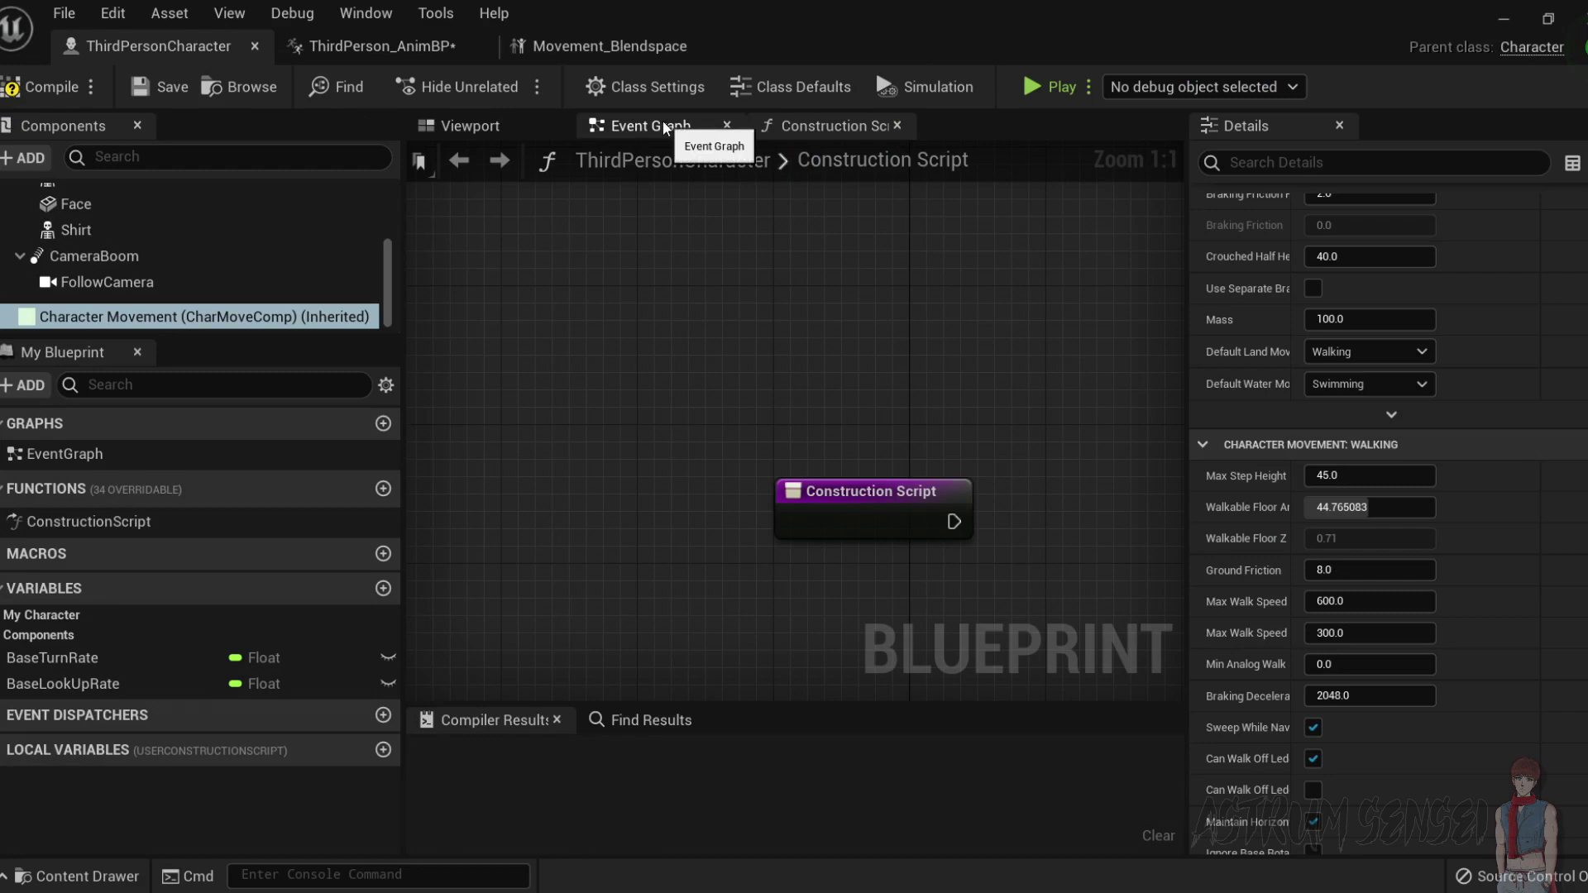
{"action": "left_click", "coordinate": [699, 130]}
{"action": "scroll", "coordinate": [729, 234], "scroll_direction": "down", "scroll_amount": 3}
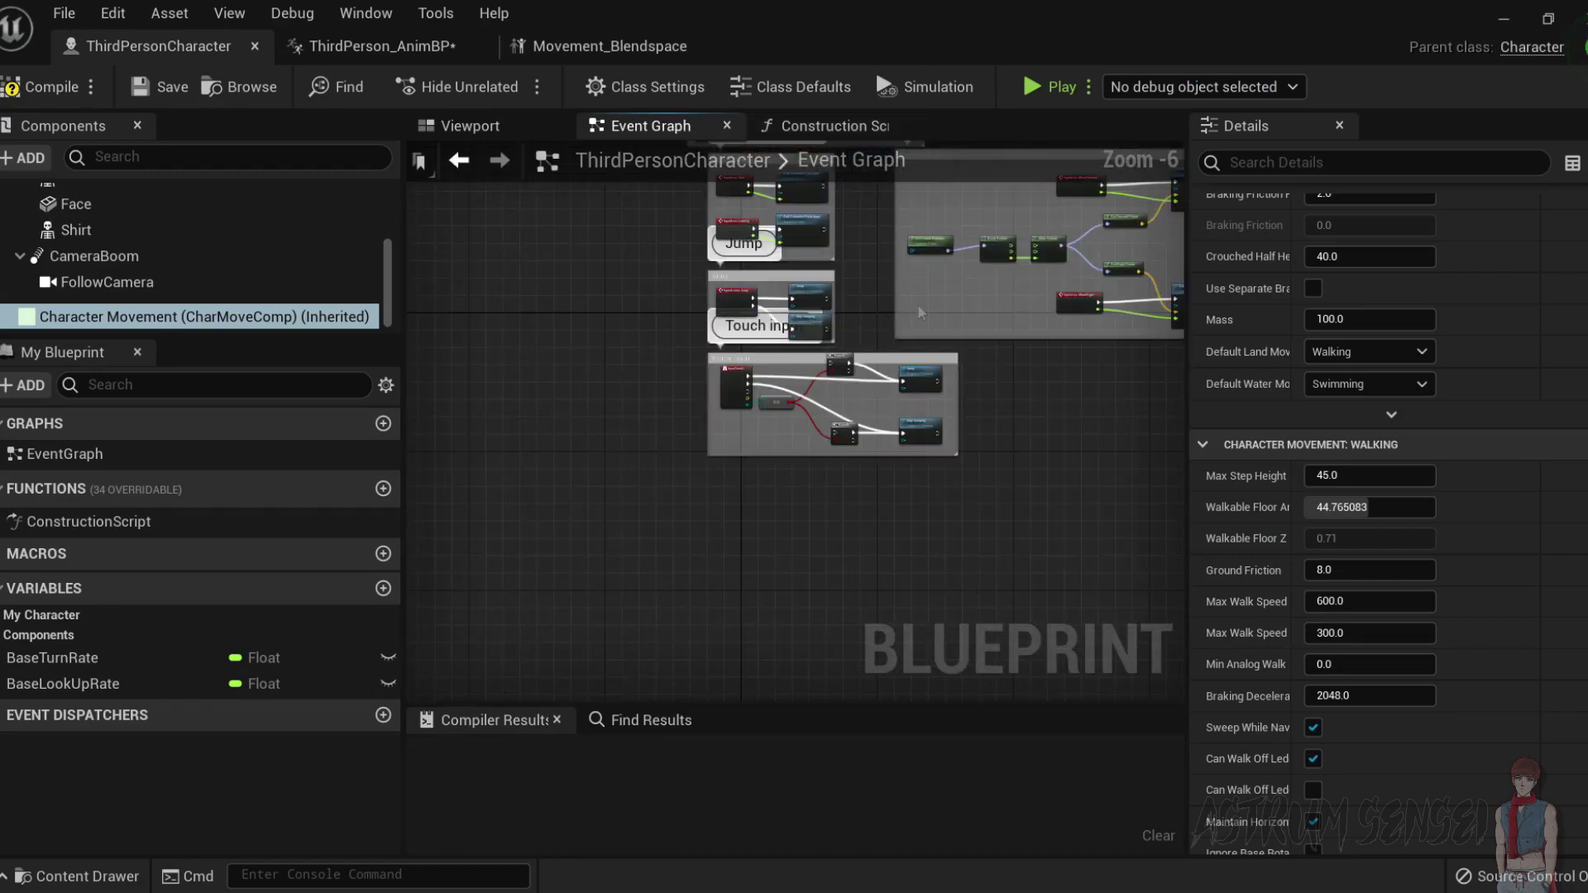
{"action": "scroll", "coordinate": [683, 558], "scroll_direction": "down", "scroll_amount": 4}
{"action": "scroll", "coordinate": [768, 449], "scroll_direction": "up", "scroll_amount": 1}
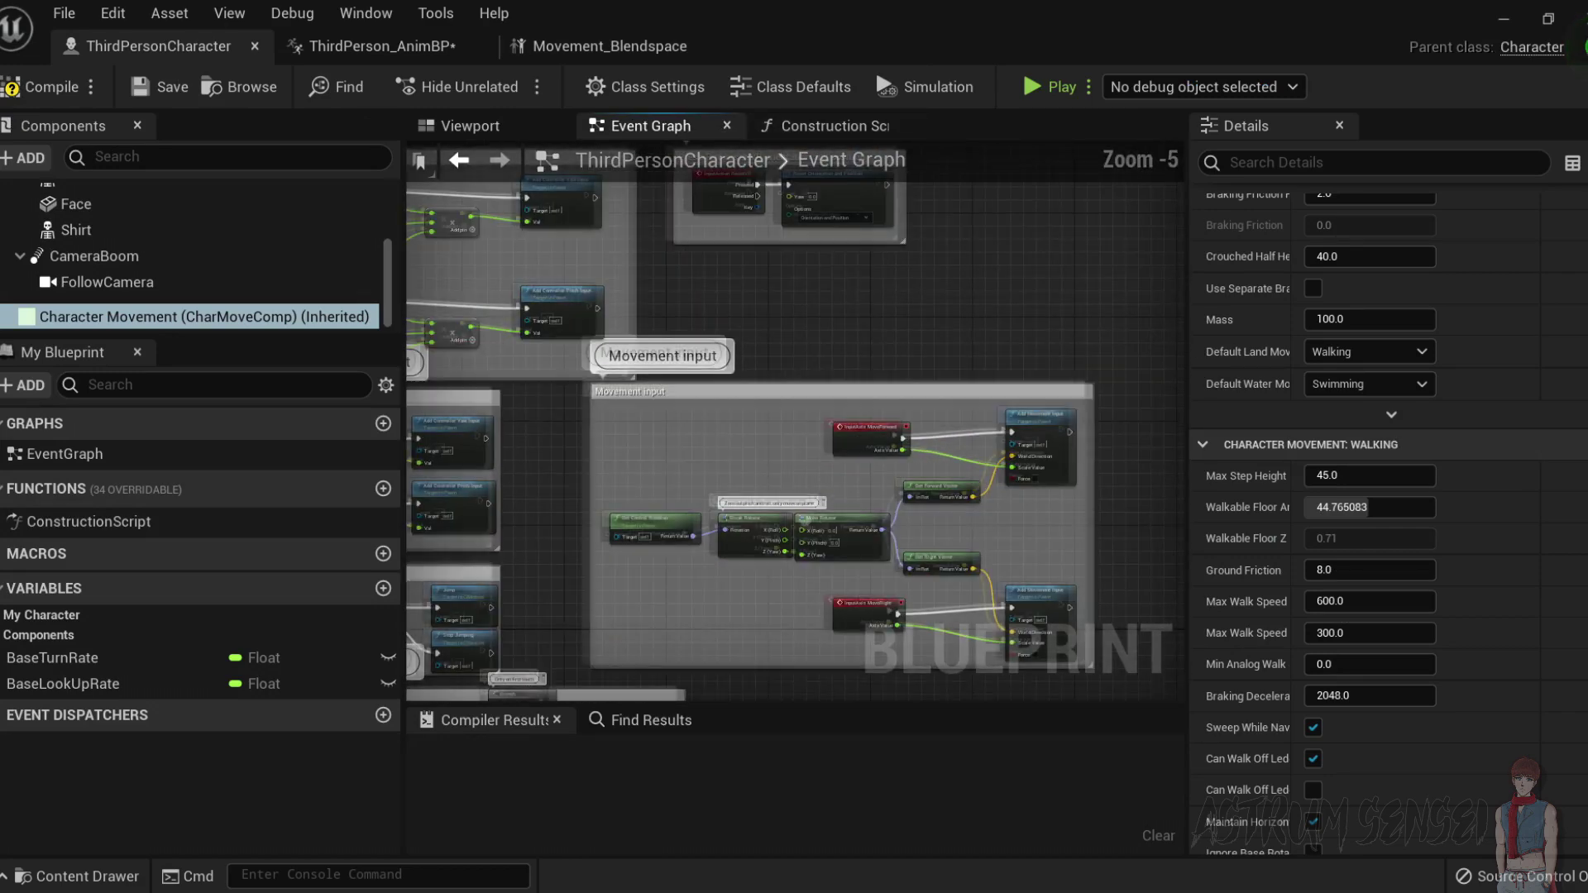
{"action": "right_click_drag", "start_coordinate": [812, 500], "coordinate": [745, 397]}
{"action": "scroll", "coordinate": [763, 358], "scroll_direction": "up", "scroll_amount": 1}
{"action": "scroll", "coordinate": [538, 463], "scroll_direction": "up", "scroll_amount": 1}
{"action": "right_click_drag", "start_coordinate": [539, 503], "coordinate": [578, 455]}
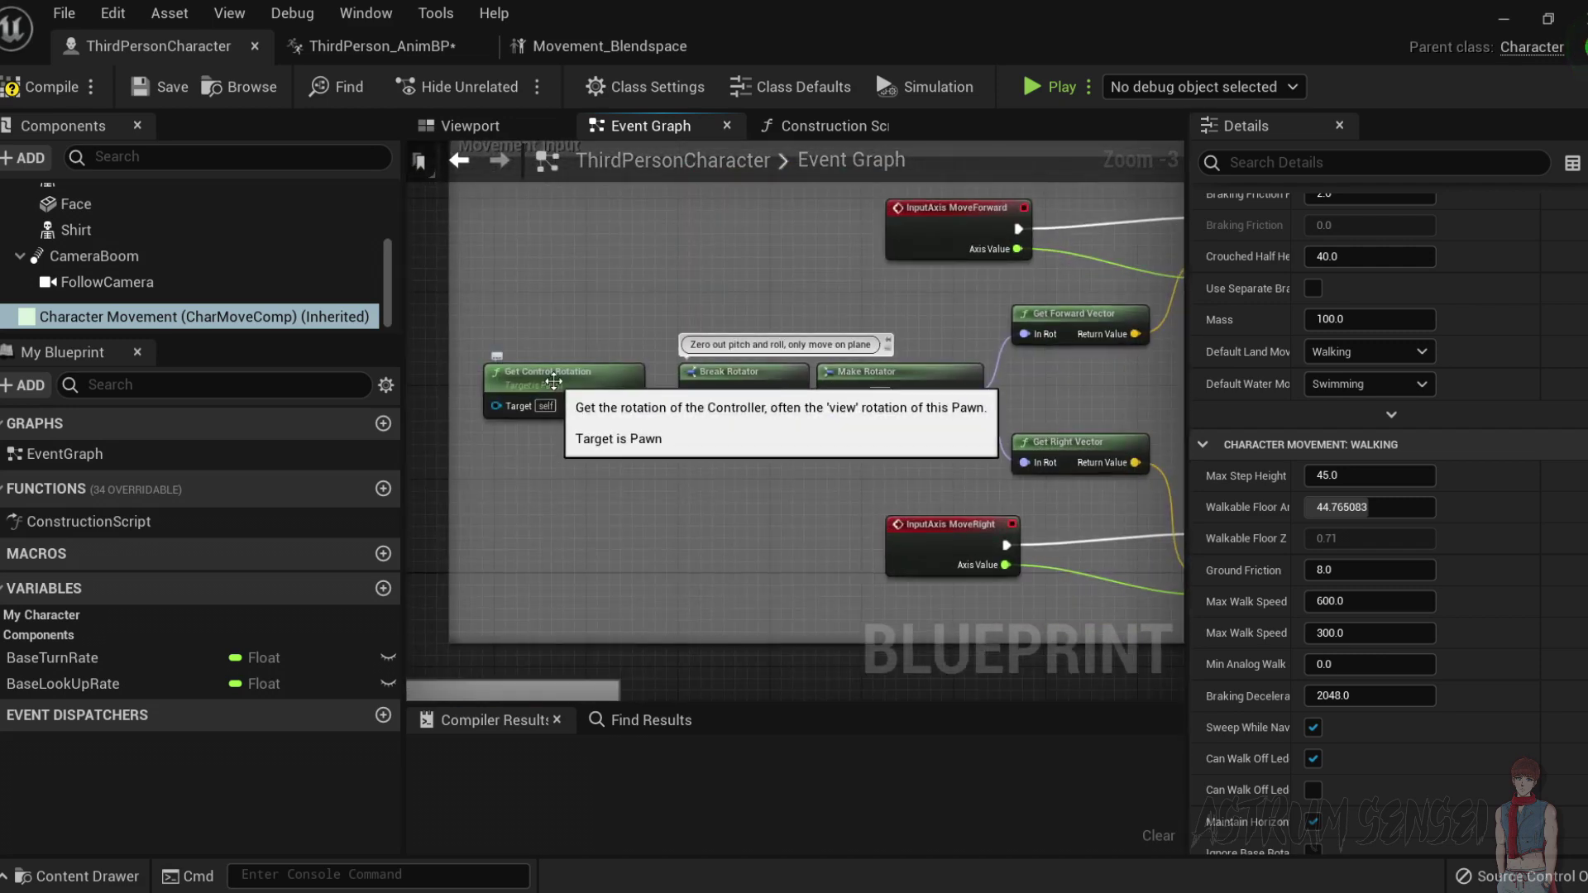
{"action": "right_click_drag", "start_coordinate": [844, 505], "coordinate": [655, 548]}
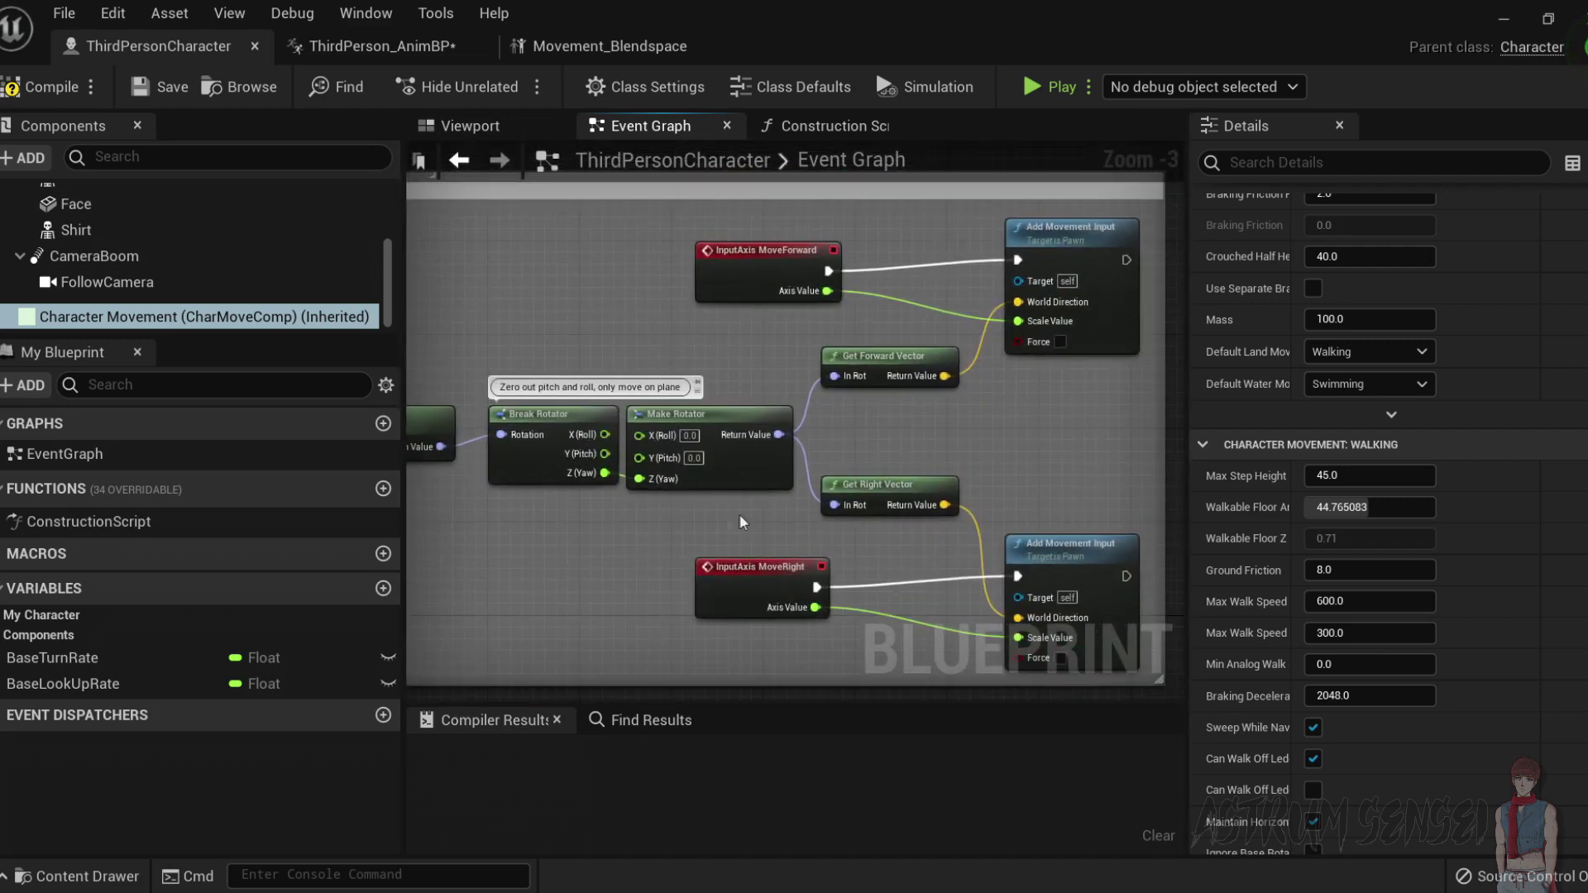
{"action": "left_click_drag", "start_coordinate": [569, 440], "coordinate": [571, 442]}
{"action": "left_click_drag", "start_coordinate": [887, 432], "coordinate": [884, 364]}
{"action": "right_click_drag", "start_coordinate": [1028, 470], "coordinate": [899, 472]}
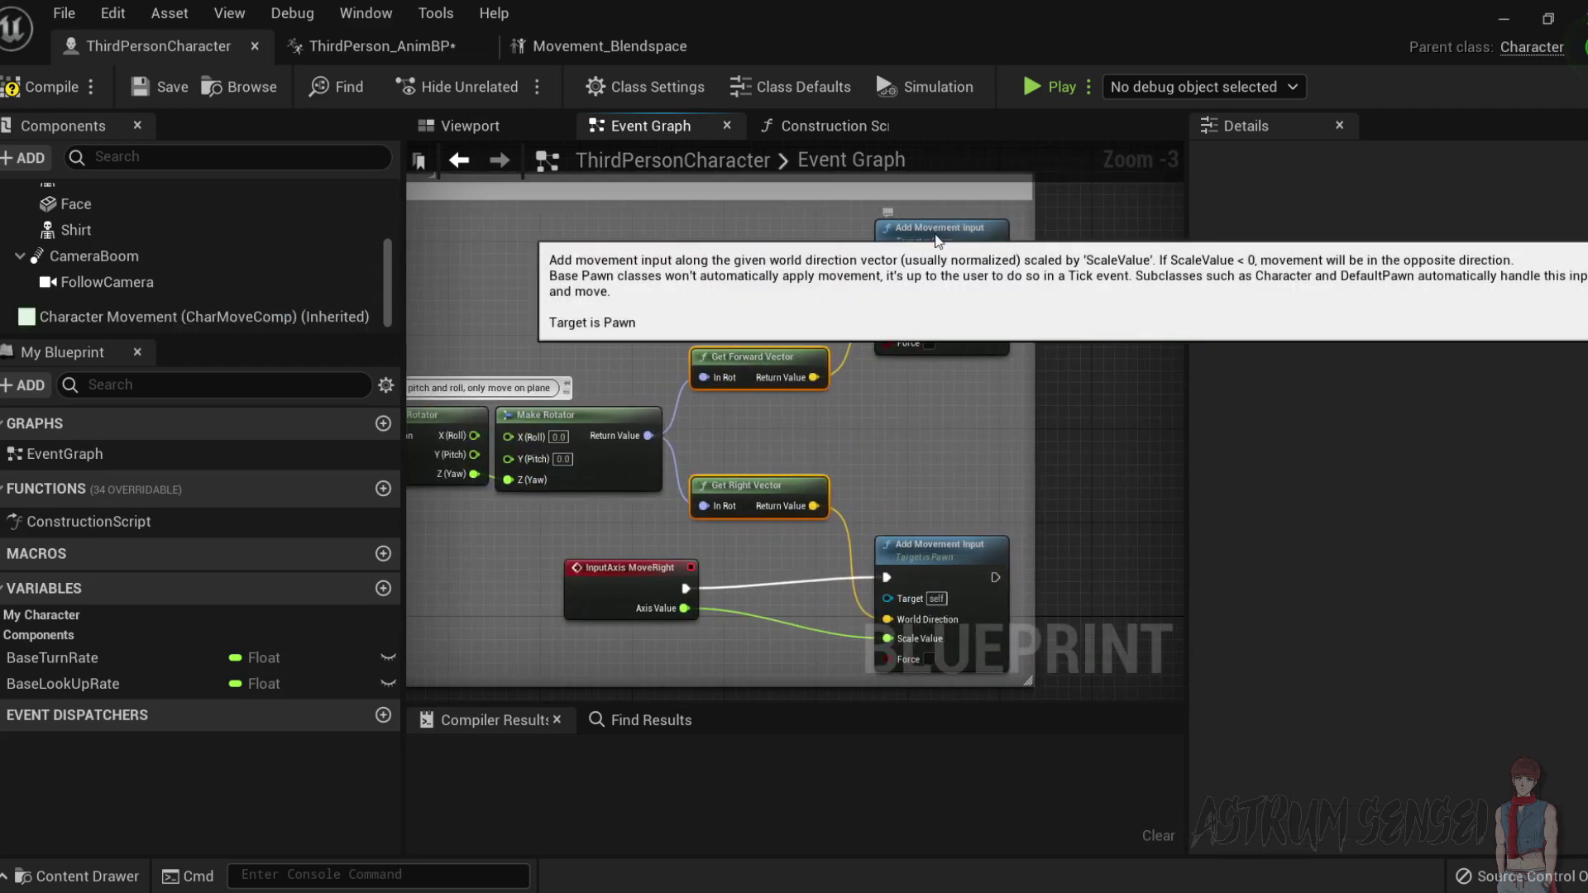
{"action": "left_click", "coordinate": [912, 294]}
{"action": "scroll", "coordinate": [927, 229], "scroll_direction": "down", "scroll_amount": 1}
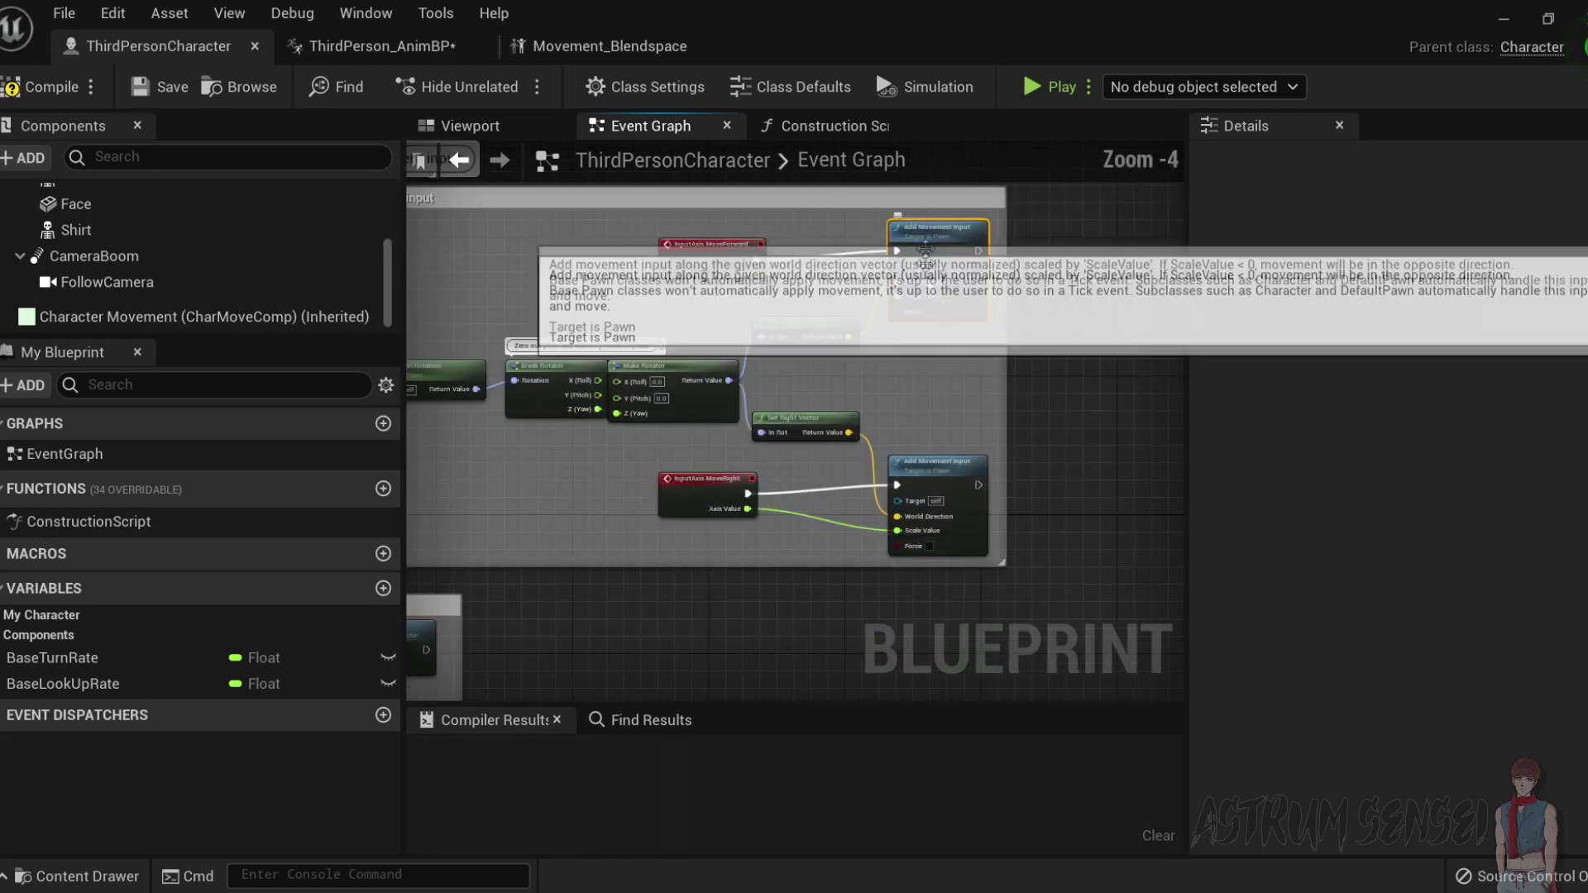
{"action": "left_click_drag", "start_coordinate": [973, 452], "coordinate": [552, 344]}
{"action": "left_click", "coordinate": [1012, 260], "text": "shift"}
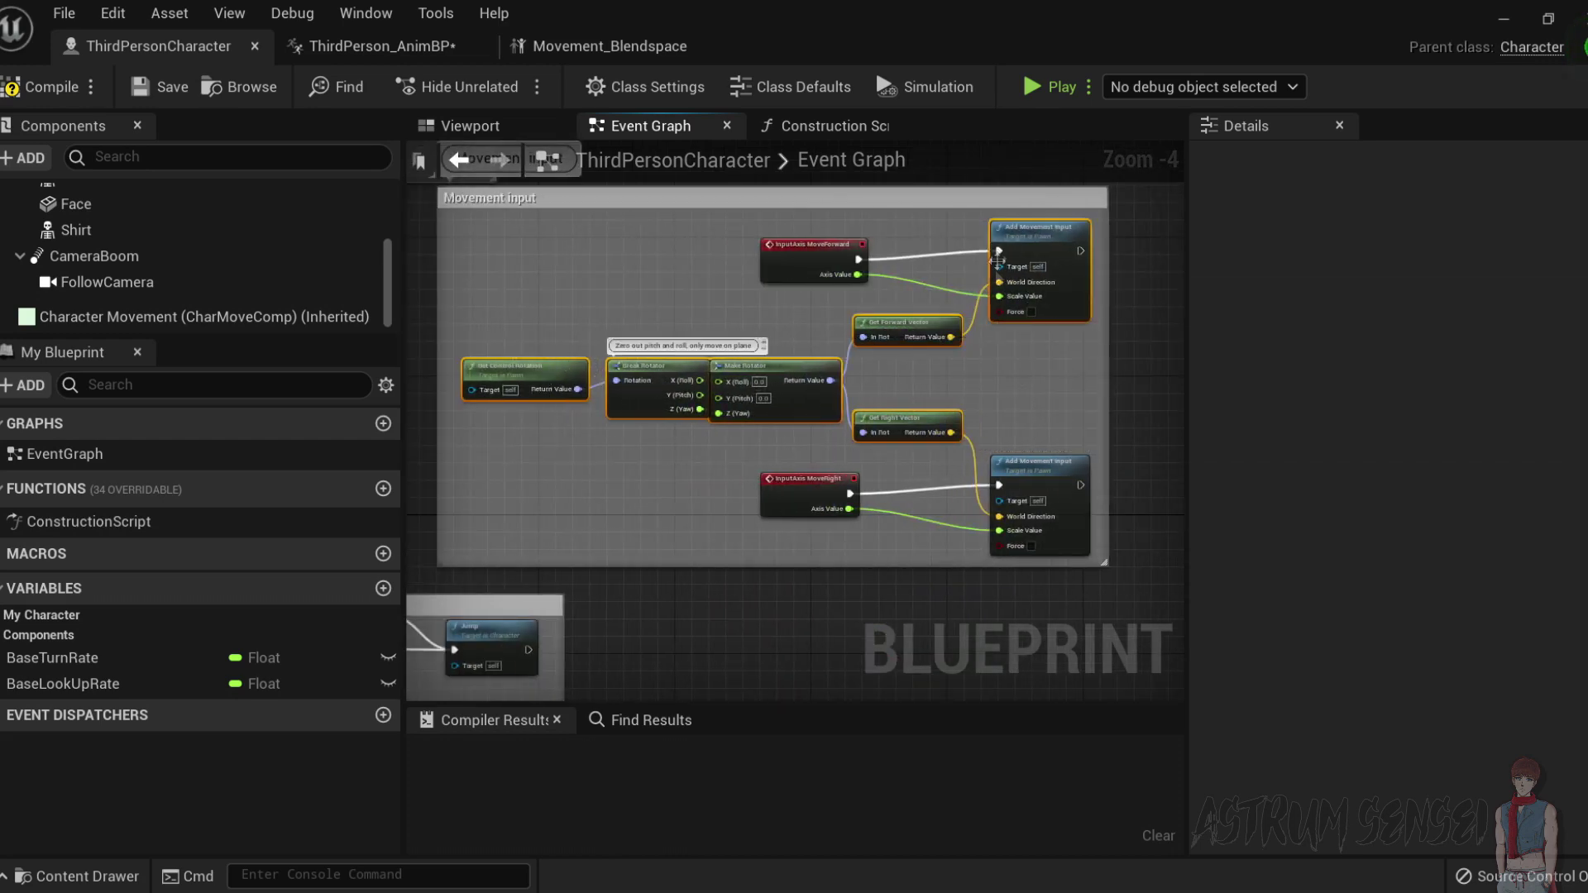
{"action": "left_click", "coordinate": [1016, 474], "text": "shift"}
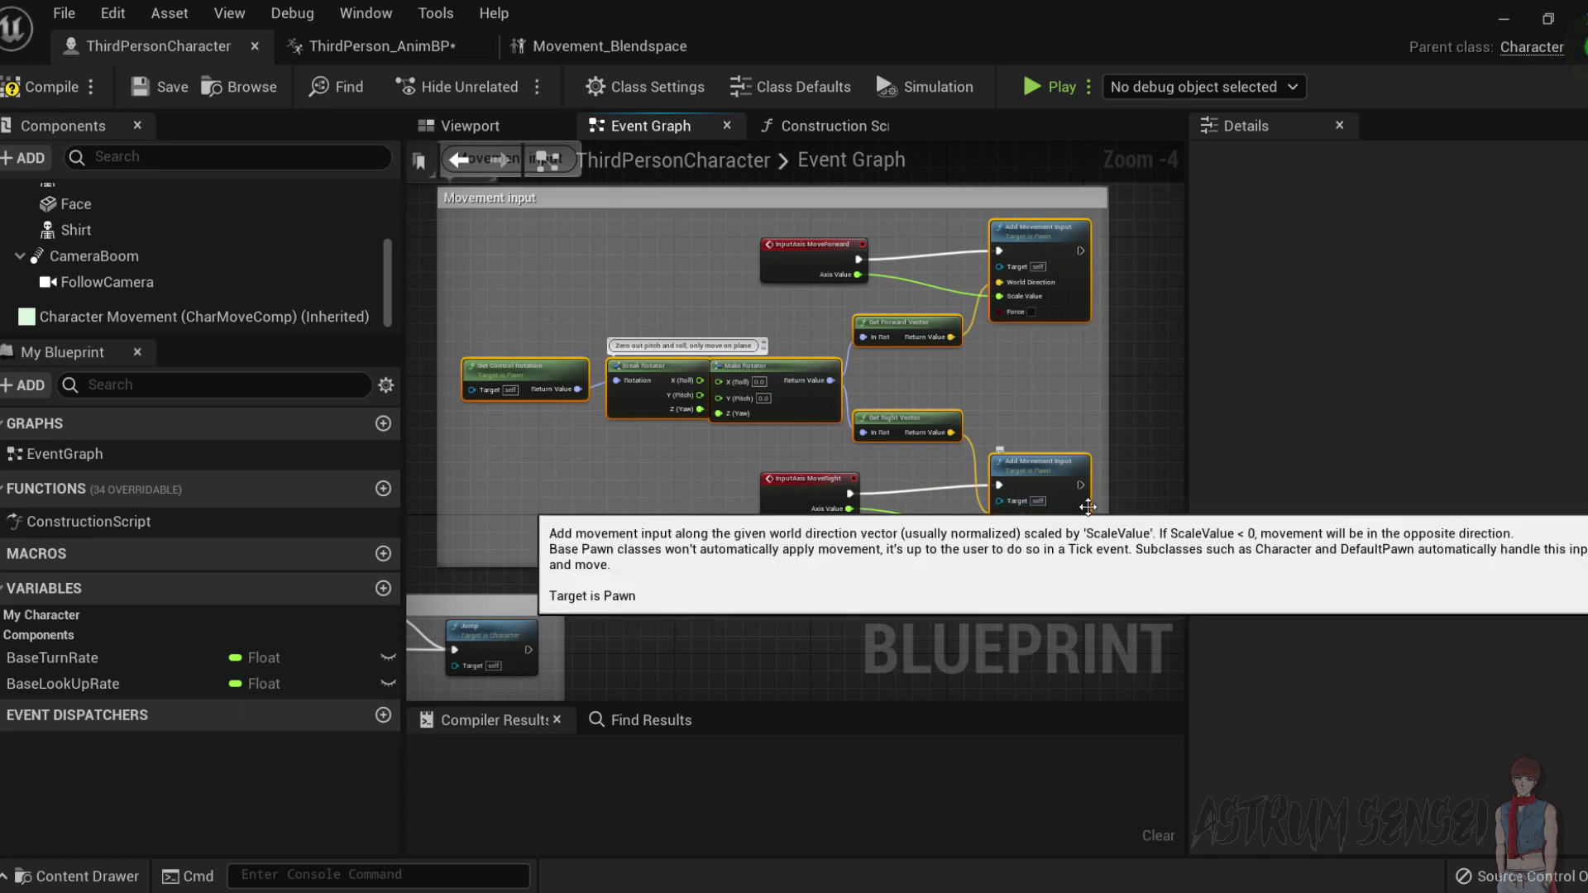
{"action": "key", "text": "Delete"}
{"action": "key", "text": "ctrl+z"}
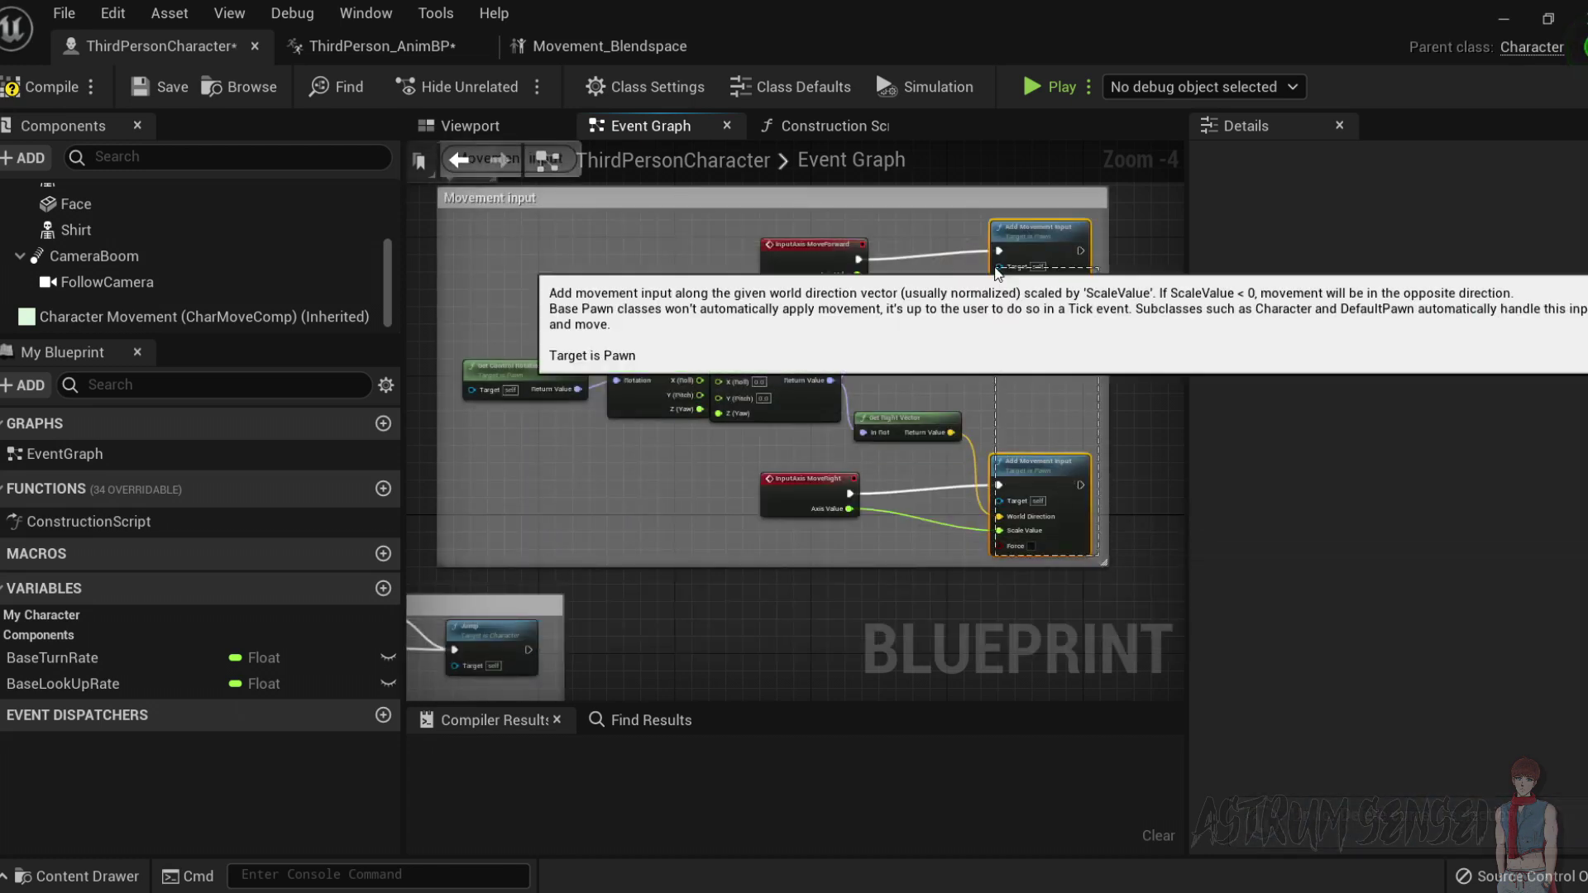
Delete the rotation, direction vector and Add Movement Input nodes from the Movement input section, keeping the MoveForward and MoveRight axis events.
{"action": "left_click_drag", "start_coordinate": [449, 365], "coordinate": [487, 350]}
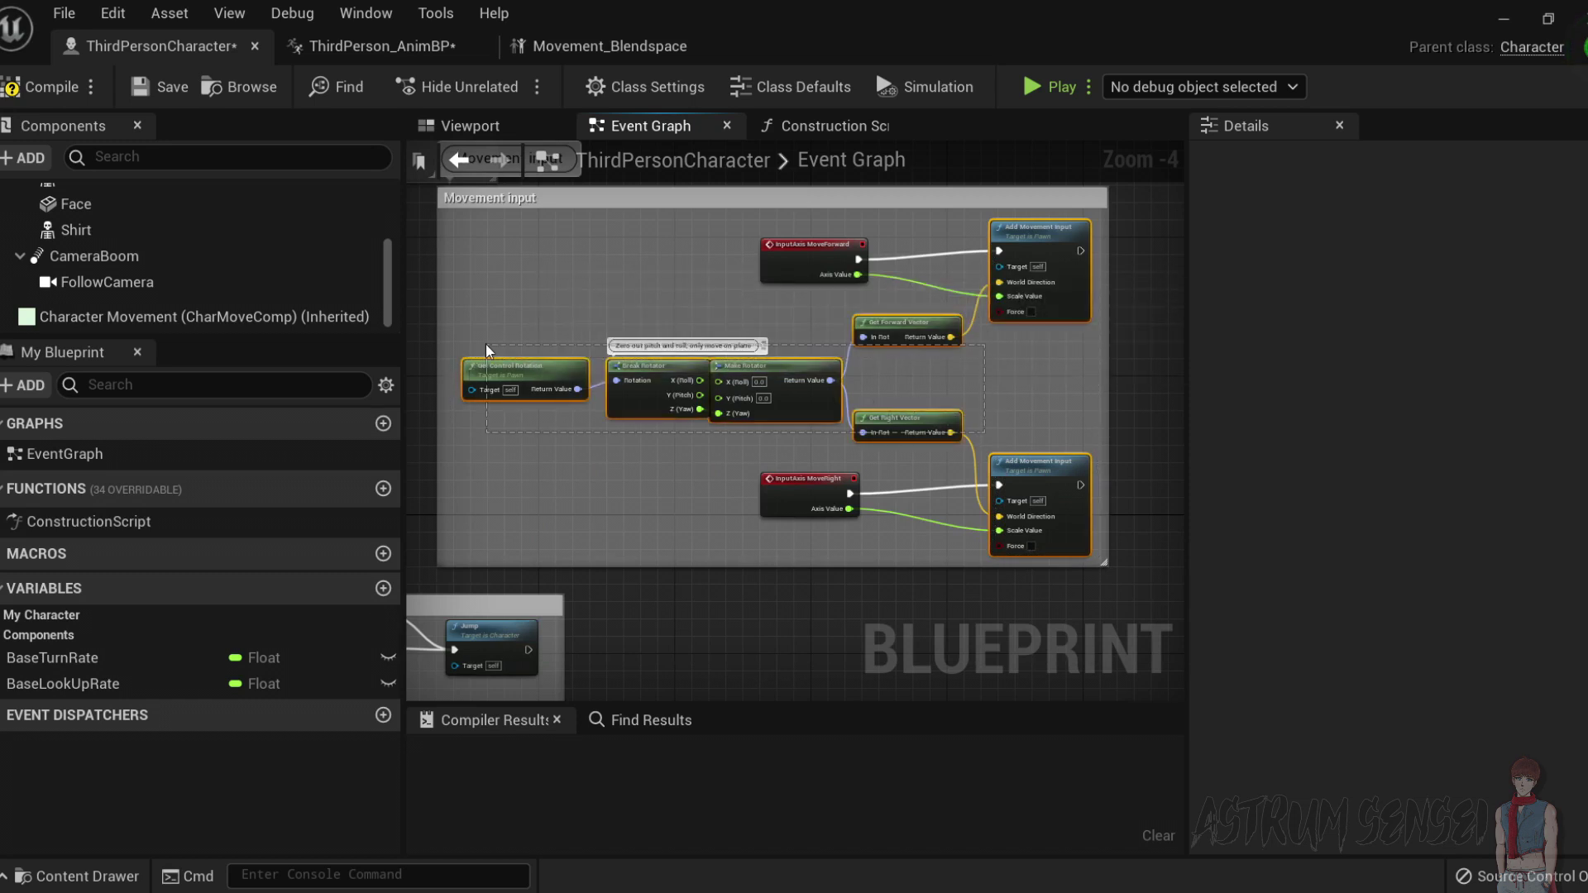
{"action": "key", "text": "Delete"}
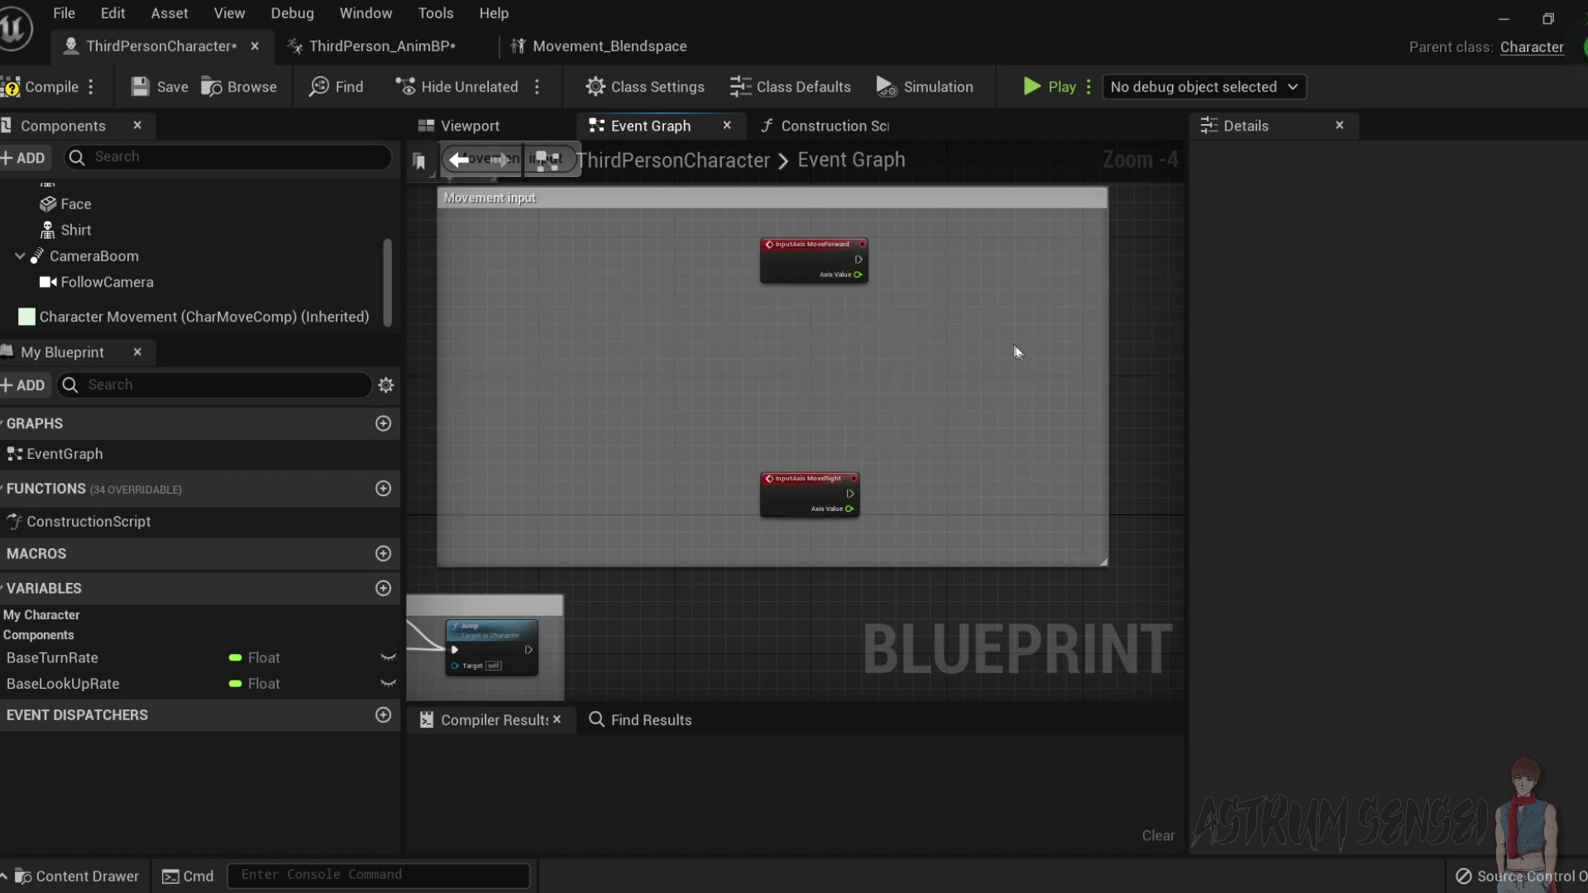
Move the MoveForward and MoveRight axis event nodes toward the left side of the Movement input comment, leaving room beside them.
{"action": "scroll", "coordinate": [877, 378], "scroll_direction": "up", "scroll_amount": 1}
{"action": "right_click_drag", "start_coordinate": [878, 378], "coordinate": [988, 382]}
{"action": "left_click_drag", "start_coordinate": [852, 222], "coordinate": [611, 224]}
{"action": "left_click_drag", "start_coordinate": [921, 550], "coordinate": [667, 539]}
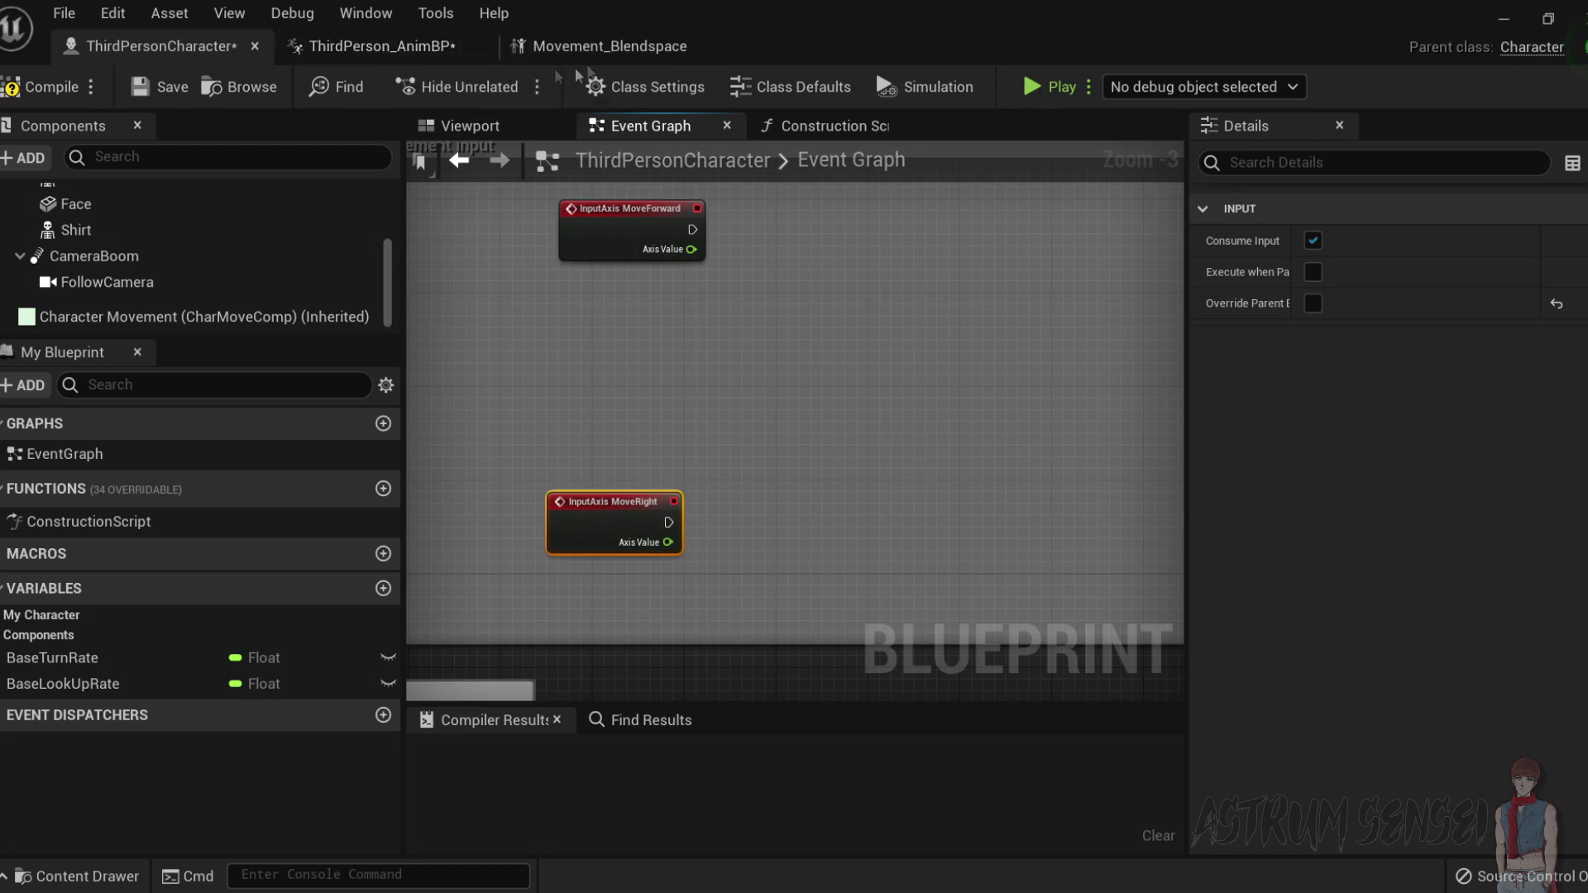
Examine the Forward Input axis range in Movement_Blendspace and the walking settings of the character's Character Movement component.
{"action": "left_click", "coordinate": [600, 45]}
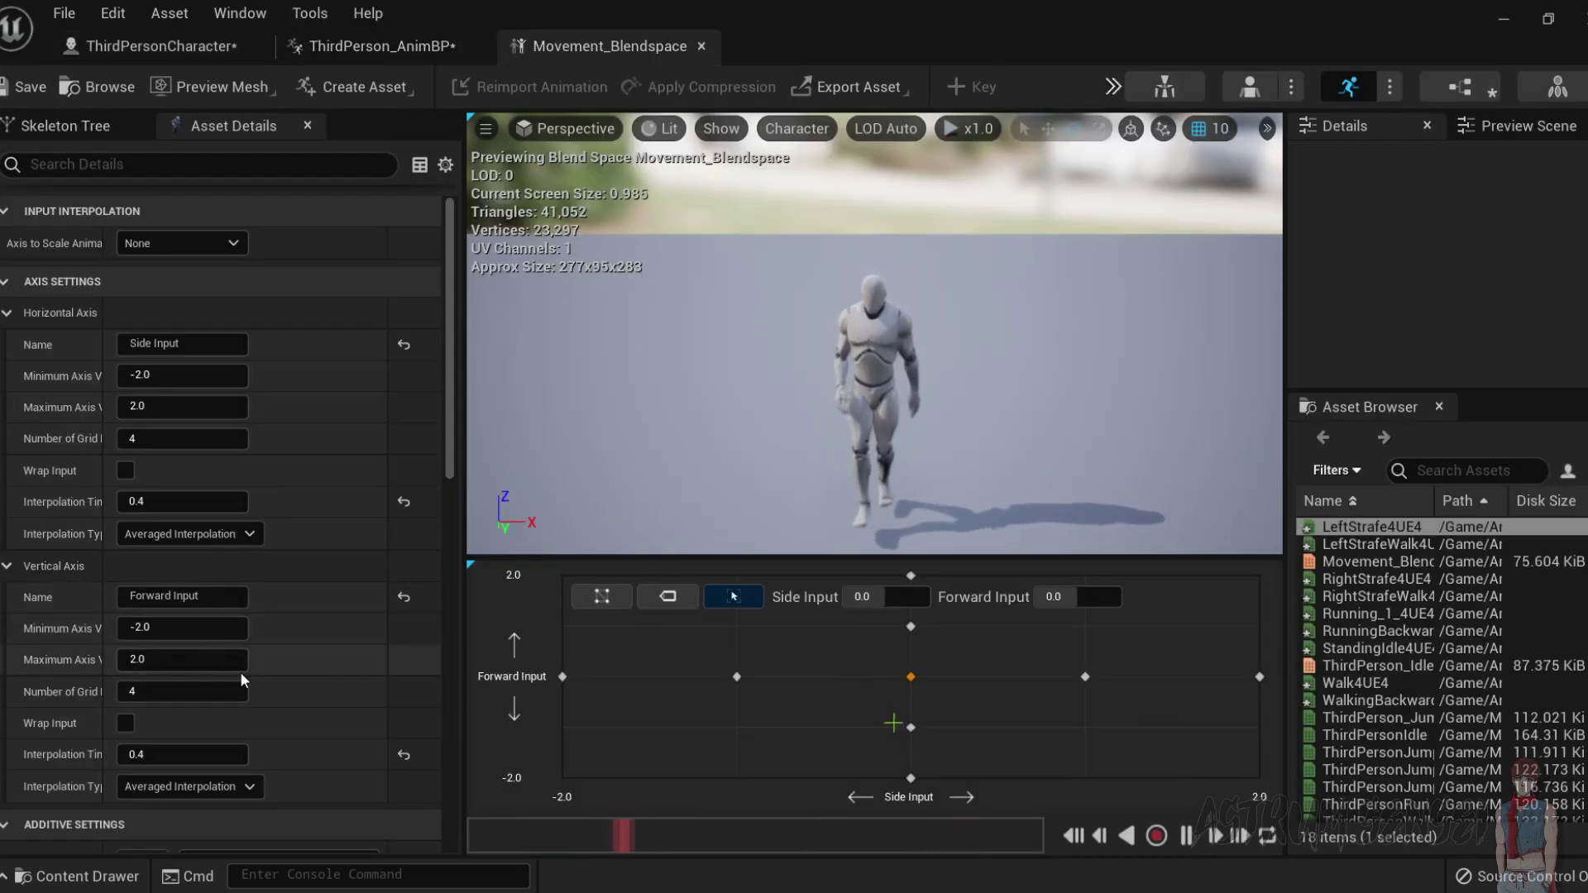
{"action": "left_click", "coordinate": [184, 660]}
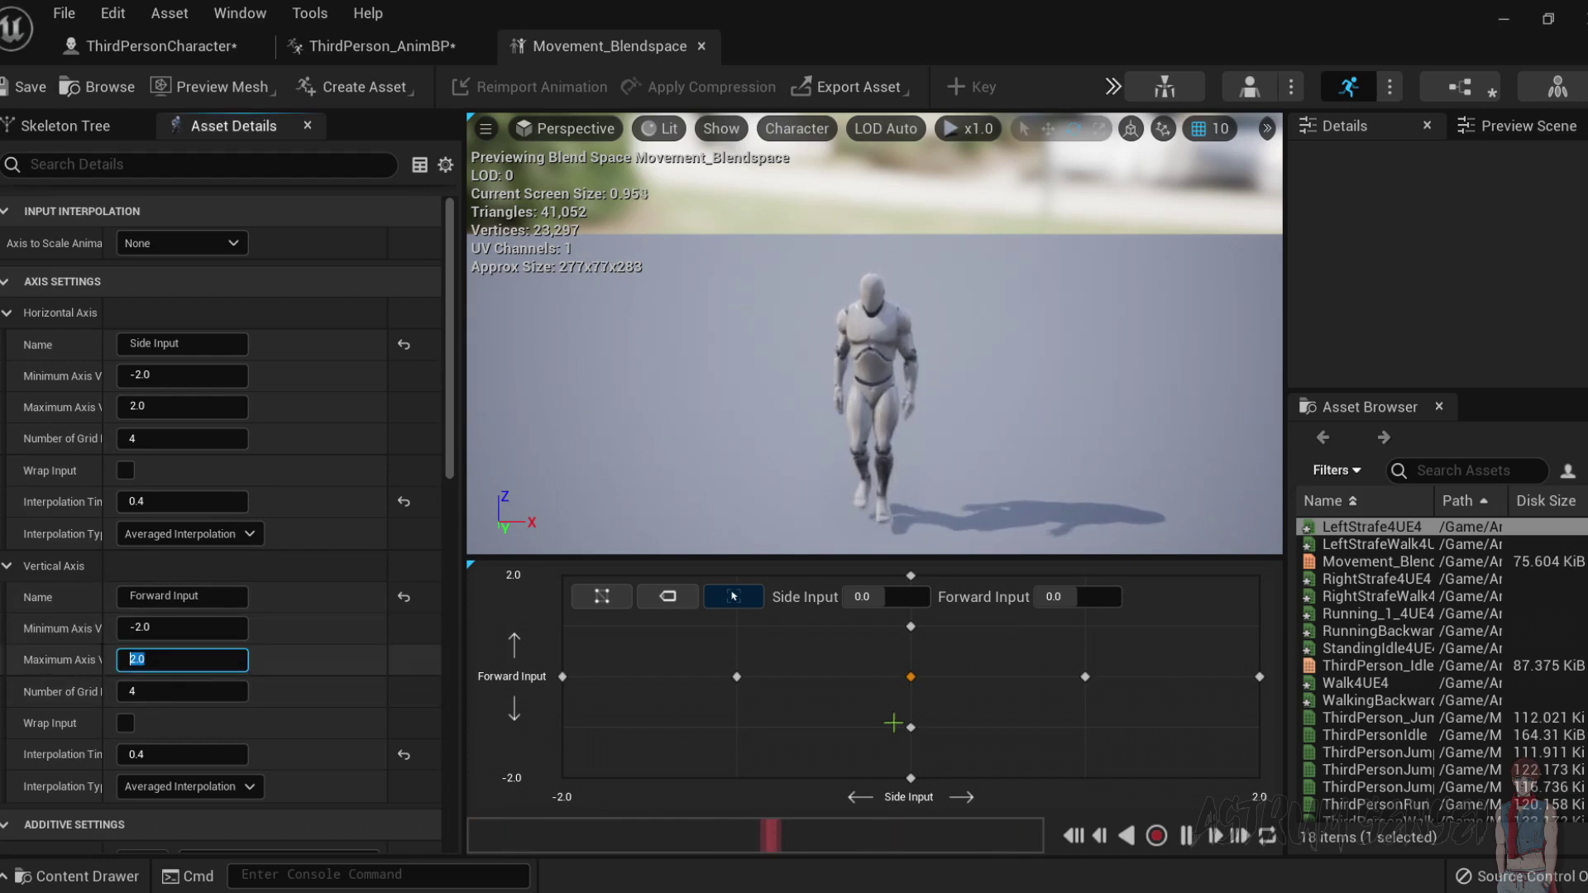
{"action": "left_click", "coordinate": [183, 628]}
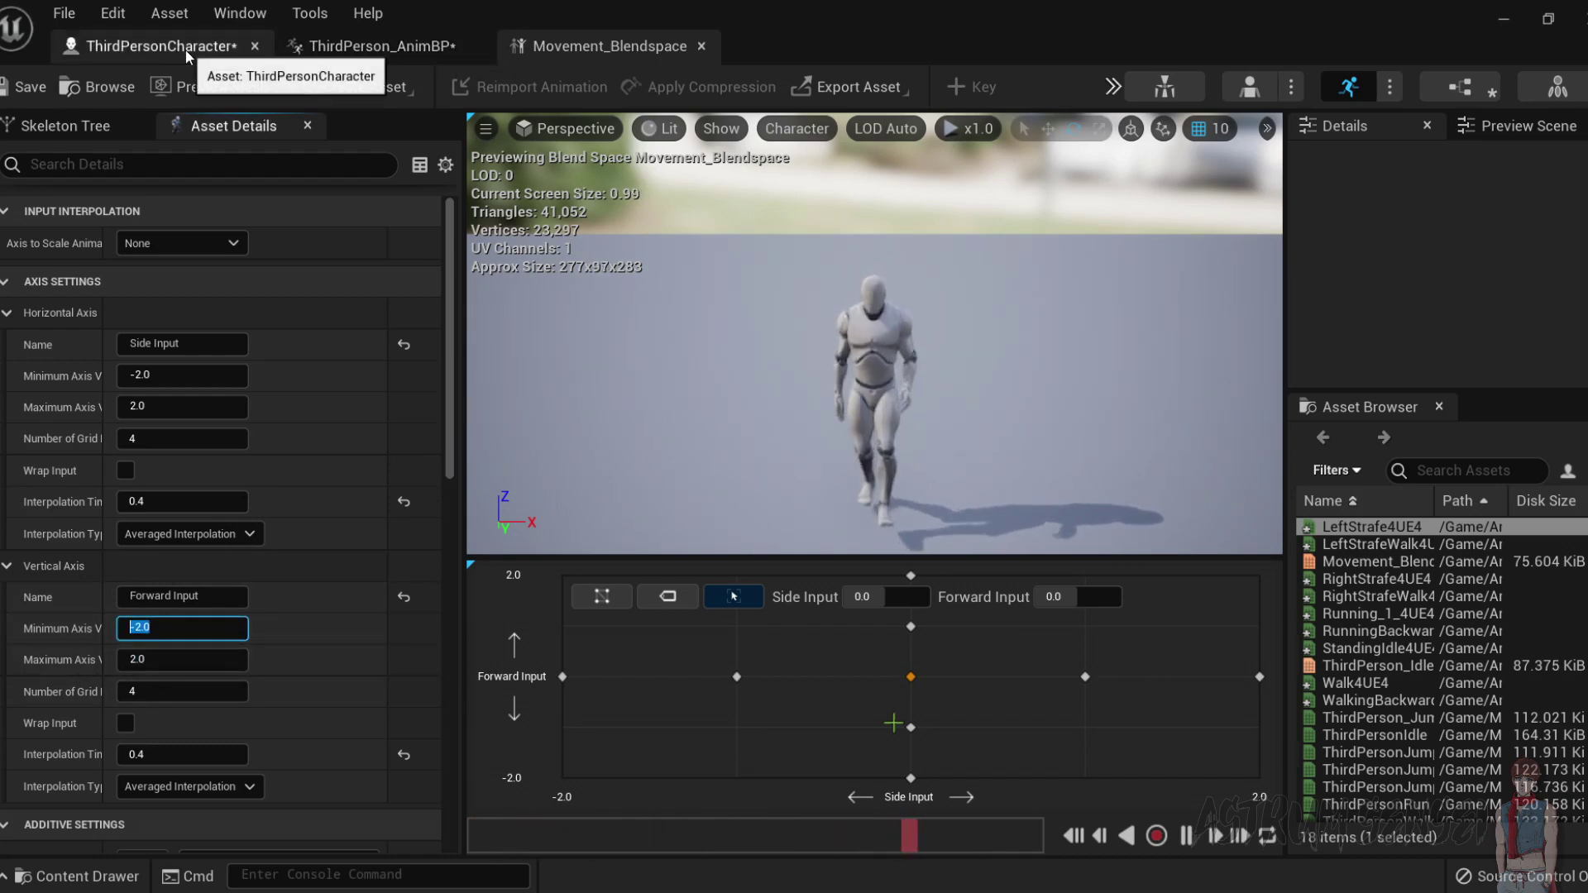
{"action": "left_click", "coordinate": [158, 46]}
{"action": "left_click", "coordinate": [116, 317]}
{"action": "scroll", "coordinate": [1423, 720], "scroll_direction": "down", "scroll_amount": 3}
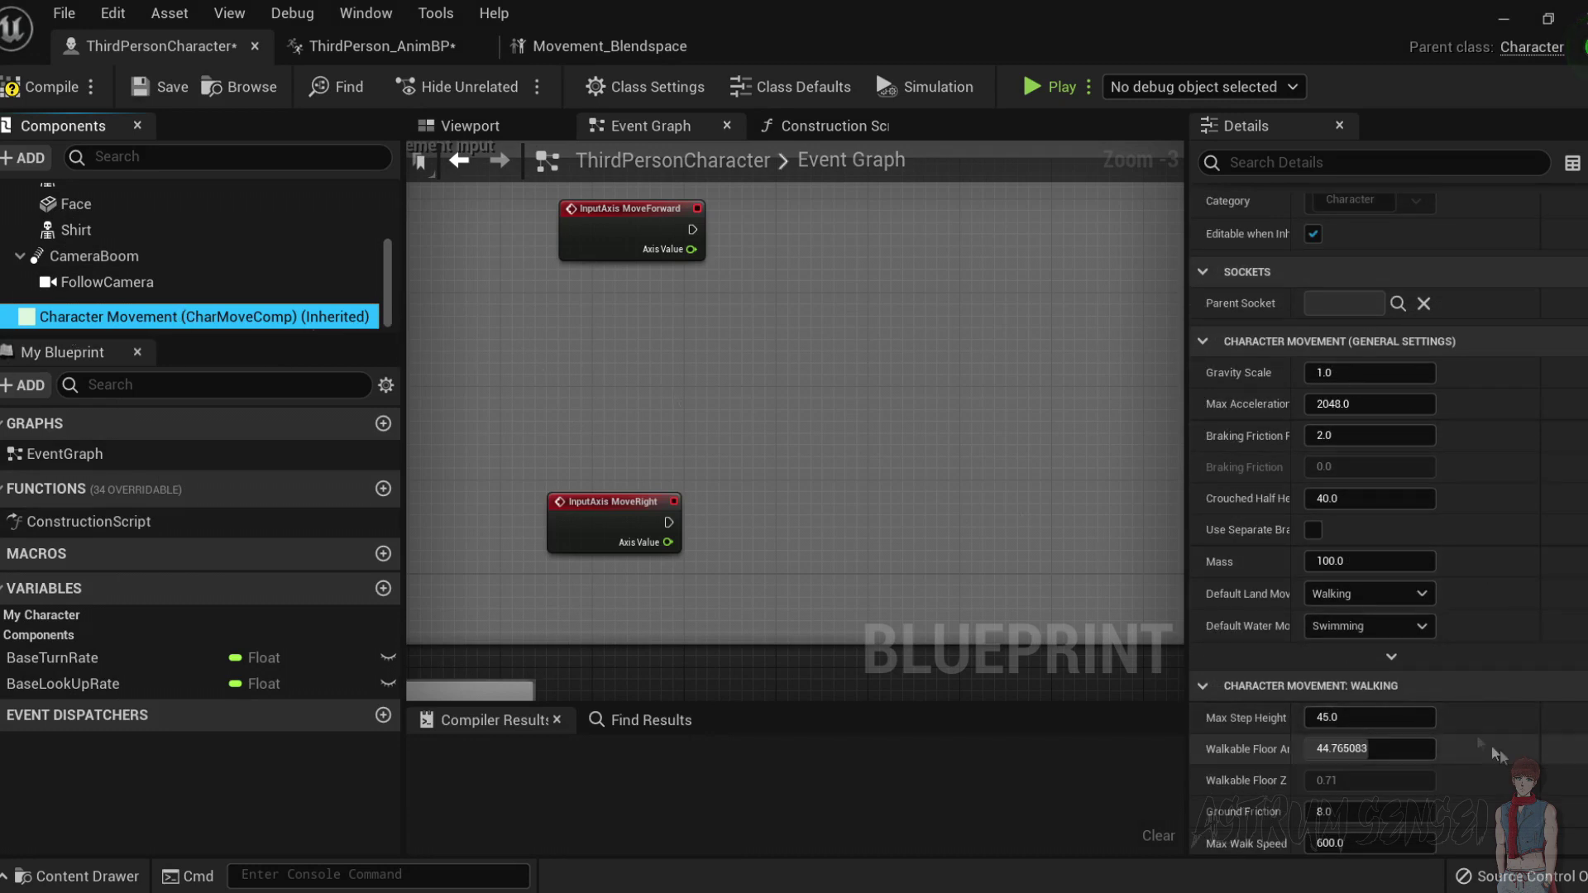
{"action": "scroll", "coordinate": [1396, 657], "scroll_direction": "down", "scroll_amount": 7}
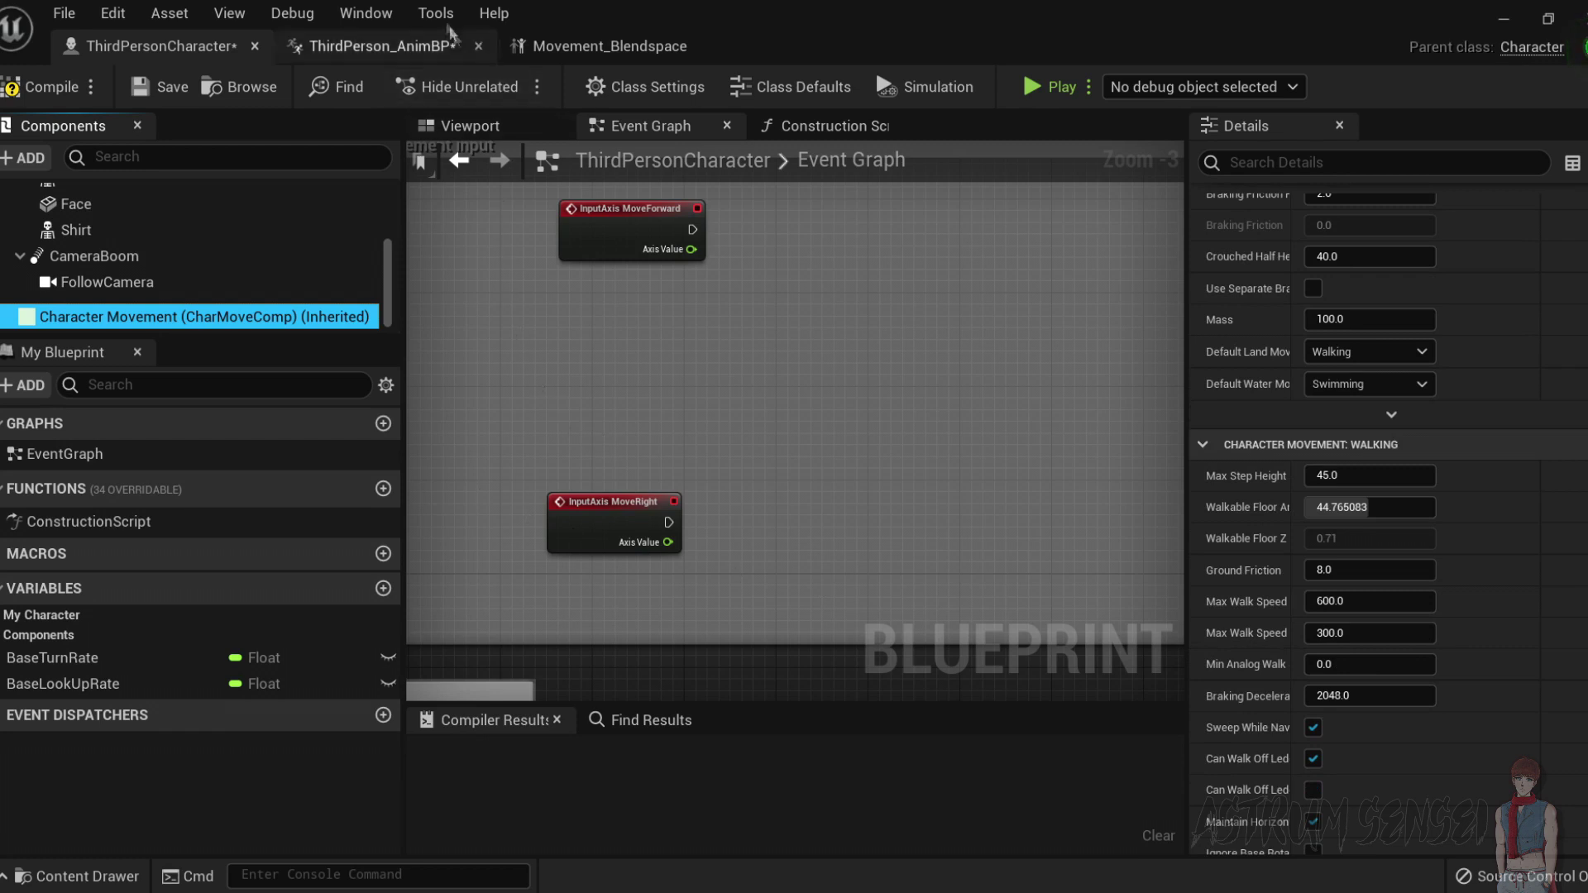
{"action": "left_click", "coordinate": [755, 480]}
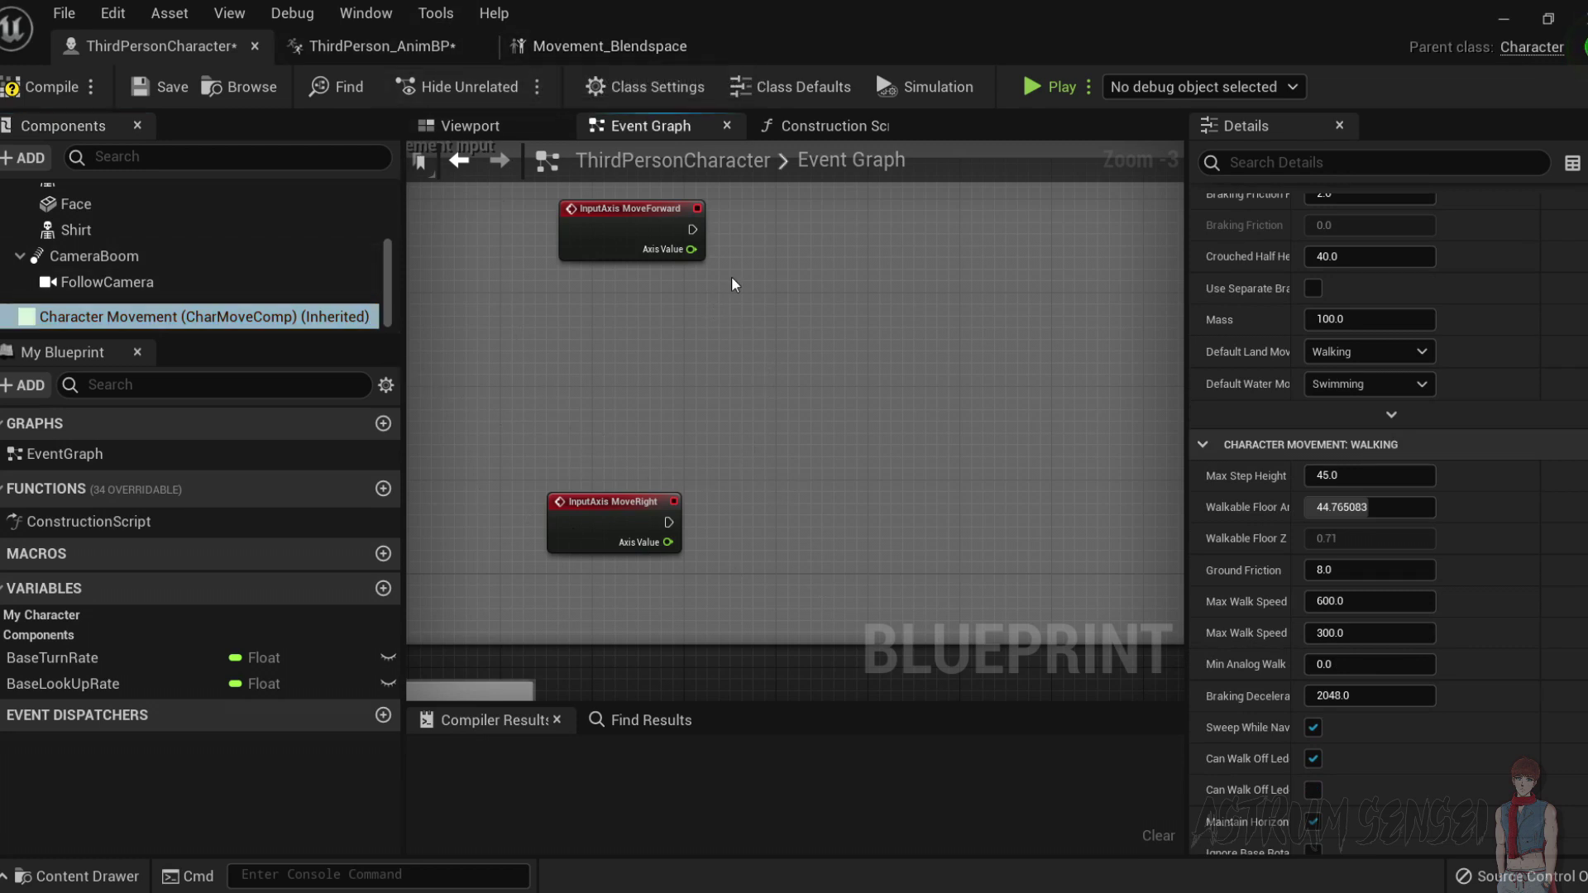
Promote the MoveForward event's Axis Value to a float variable named Forward Input.
{"action": "right_click_drag", "start_coordinate": [749, 268], "coordinate": [741, 352]}
{"action": "right_click", "coordinate": [680, 333]}
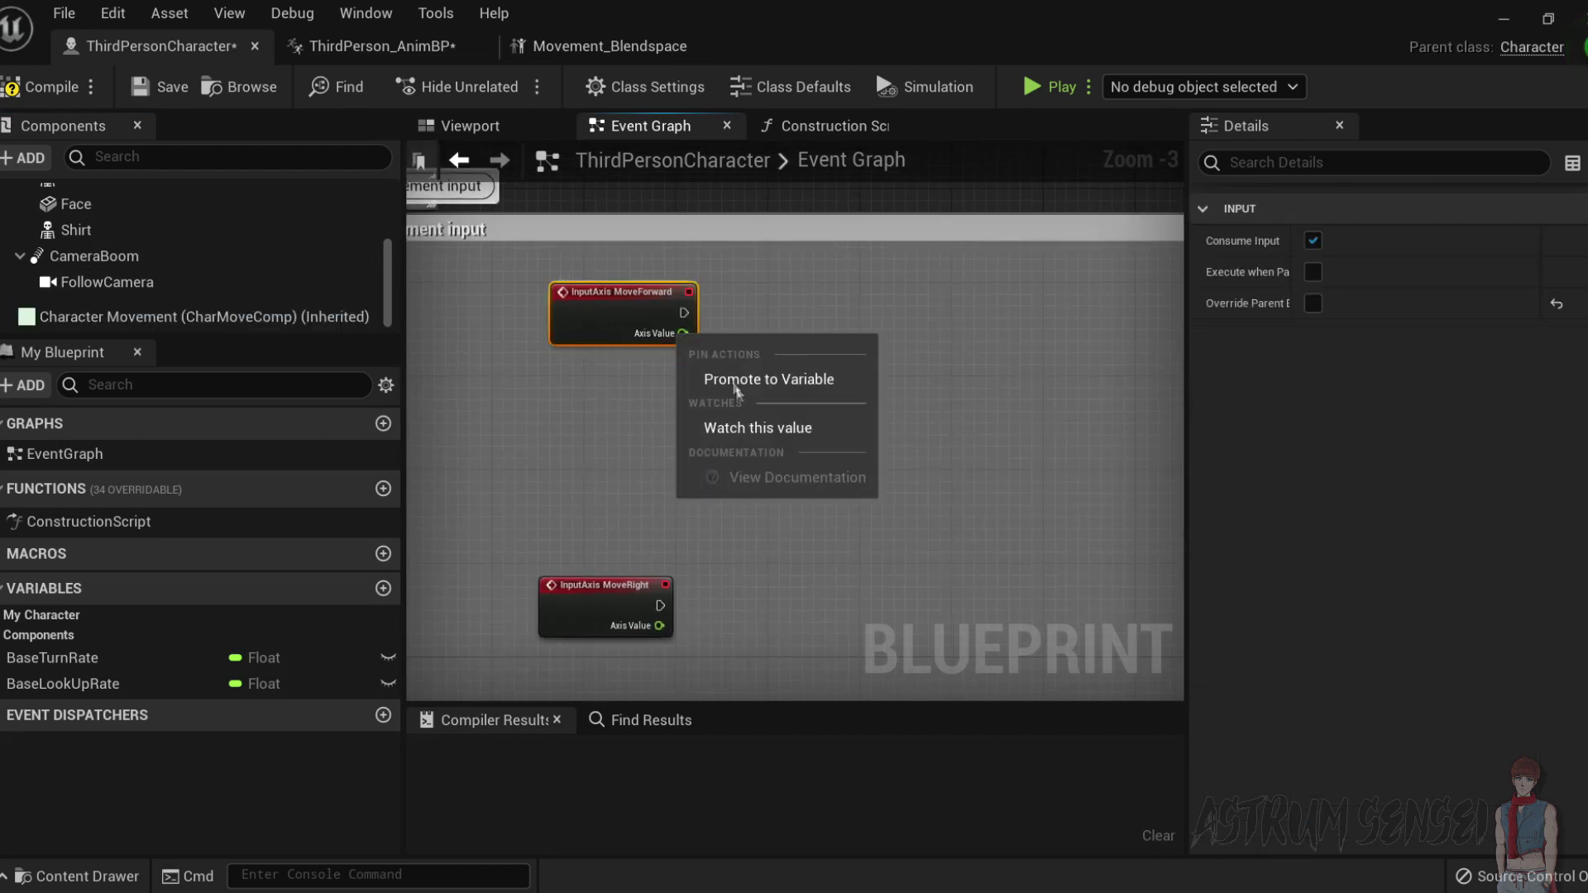
{"action": "left_click", "coordinate": [731, 382]}
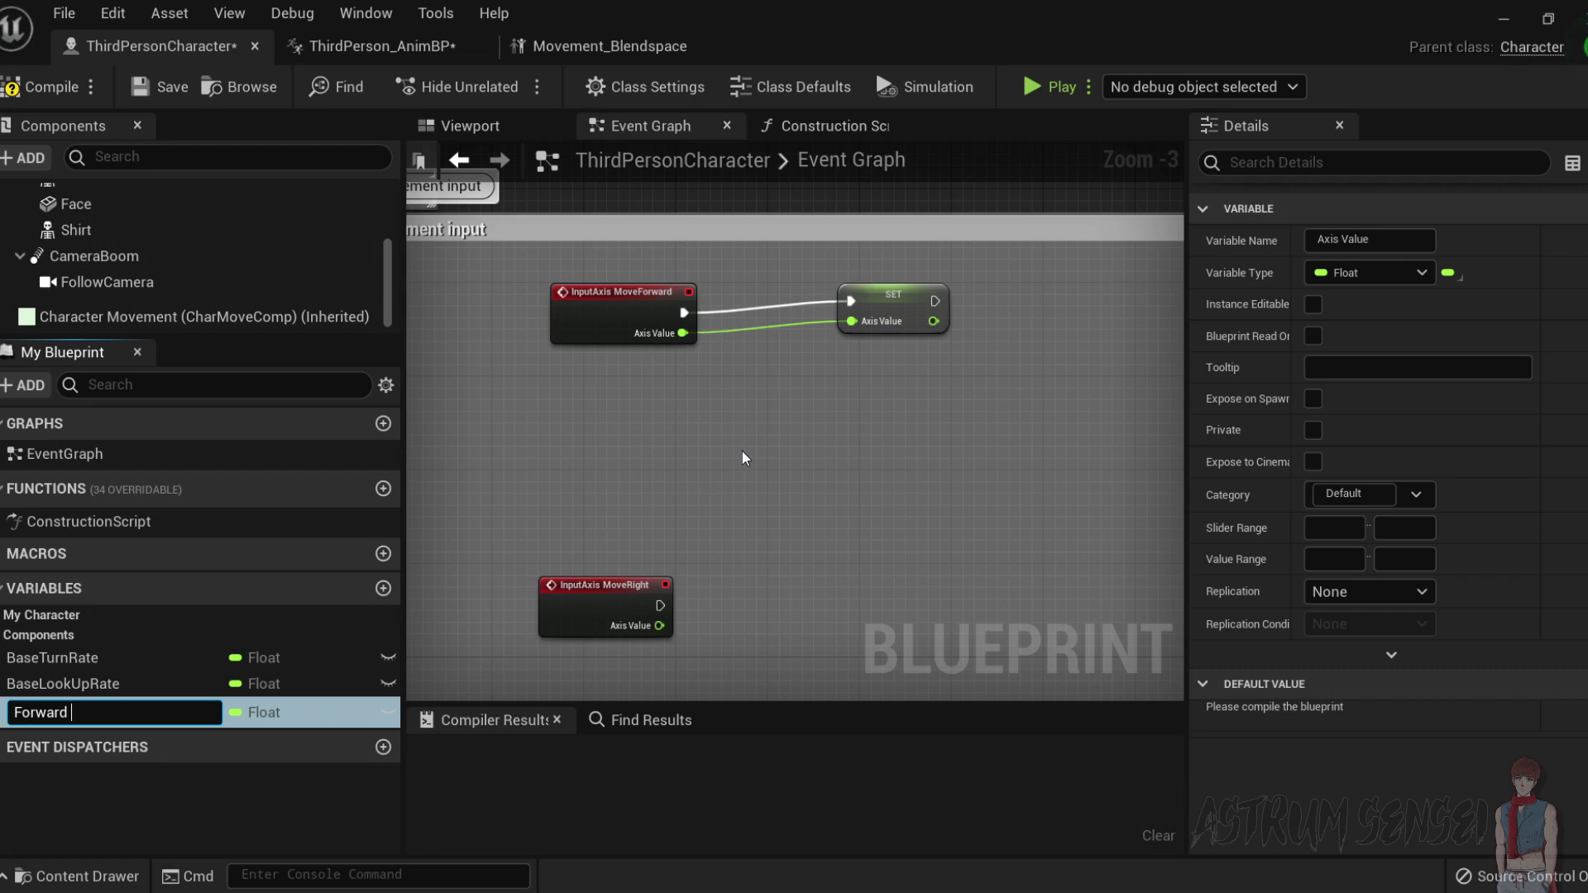
{"action": "type", "text": "Forward Input"}
{"action": "key", "text": "Return"}
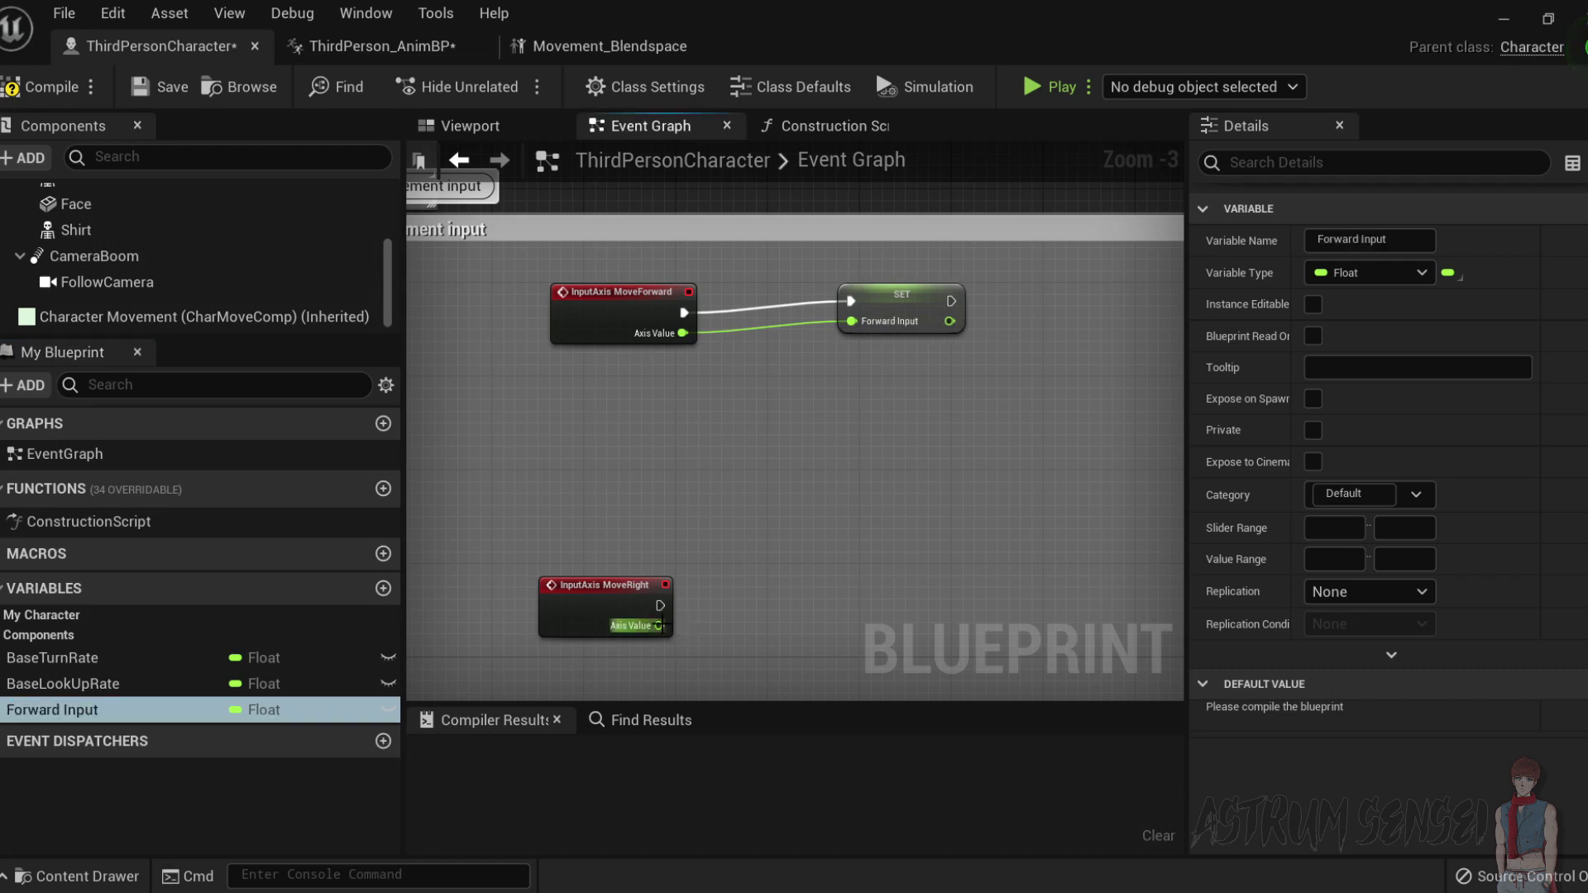
Promote the MoveRight event's Axis Value to a variable named Side Input and compile the character blueprint.
{"action": "right_click", "coordinate": [662, 626]}
{"action": "left_click", "coordinate": [754, 668]}
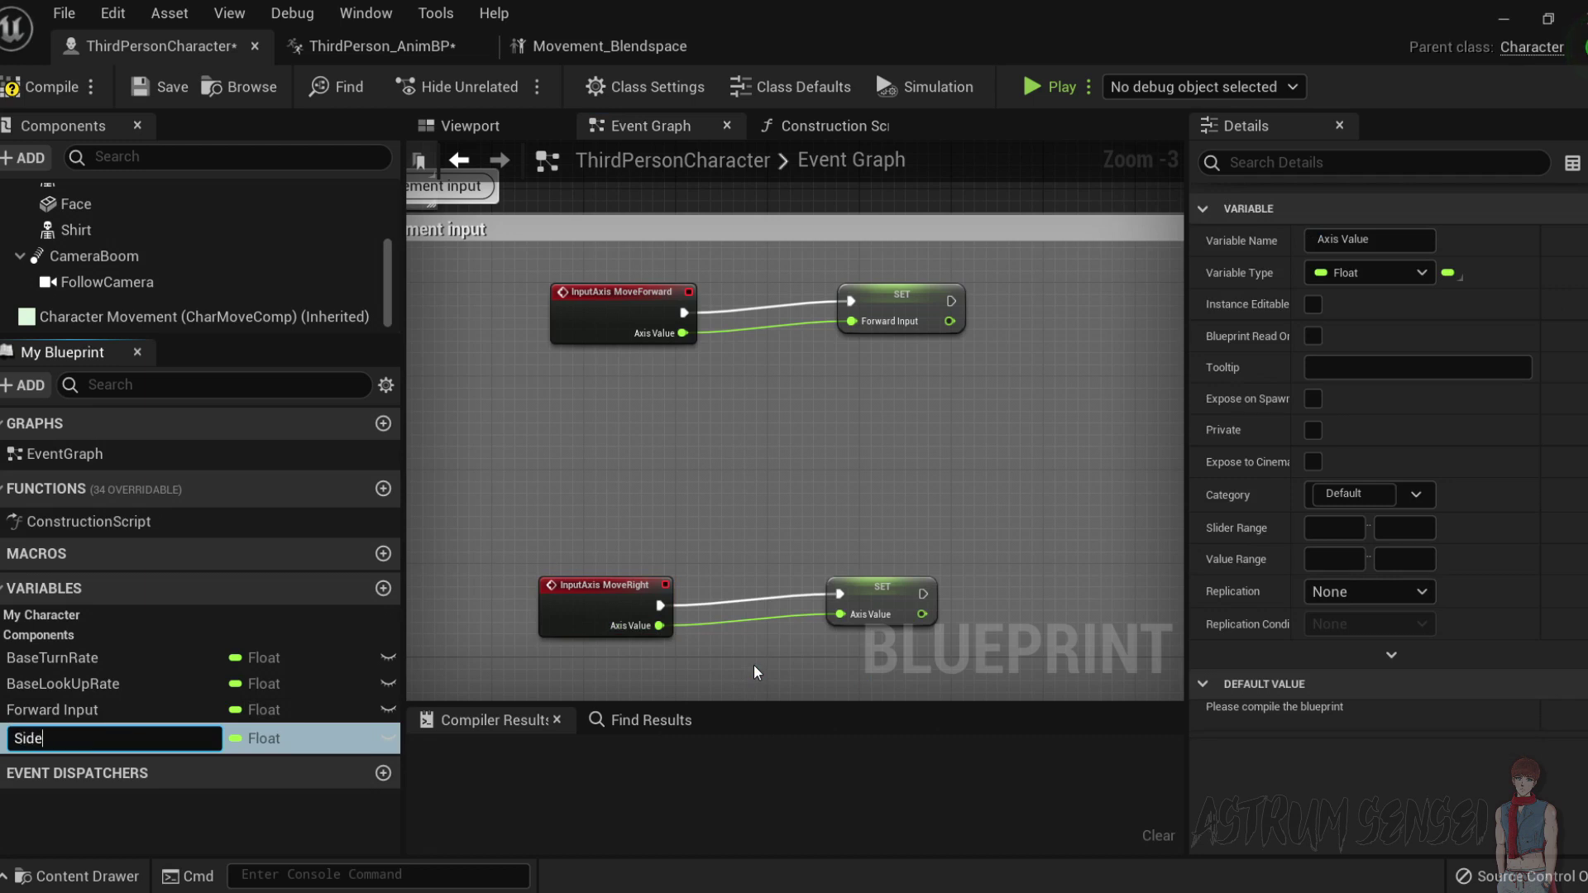
{"action": "type", "text": "Side Input"}
{"action": "key", "text": "Return"}
{"action": "left_click", "coordinate": [42, 86]}
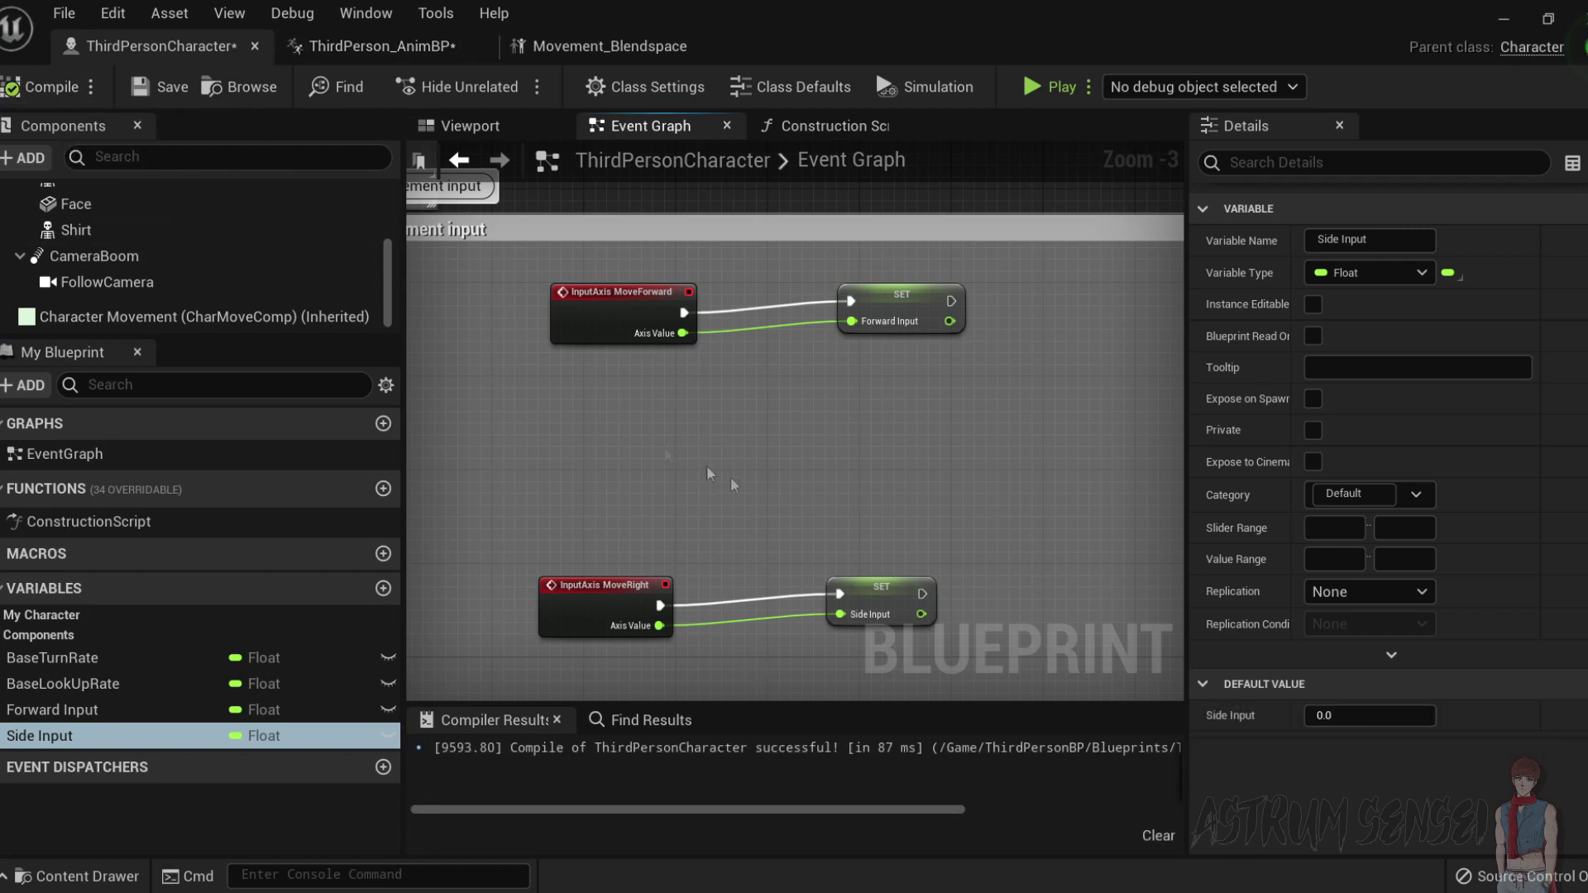
Align both SET nodes with their axis events, place the MoveForward pair directly above the MoveRight pair, and recompile.
{"action": "left_click_drag", "start_coordinate": [839, 614], "coordinate": [788, 614]}
{"action": "left_click_drag", "start_coordinate": [910, 308], "coordinate": [794, 321]}
{"action": "left_click_drag", "start_coordinate": [828, 406], "coordinate": [662, 315]}
{"action": "left_click_drag", "start_coordinate": [809, 325], "coordinate": [833, 538]}
{"action": "left_click", "coordinate": [798, 537]}
{"action": "left_click_drag", "start_coordinate": [913, 650], "coordinate": [796, 498]}
{"action": "left_click", "coordinate": [724, 410]}
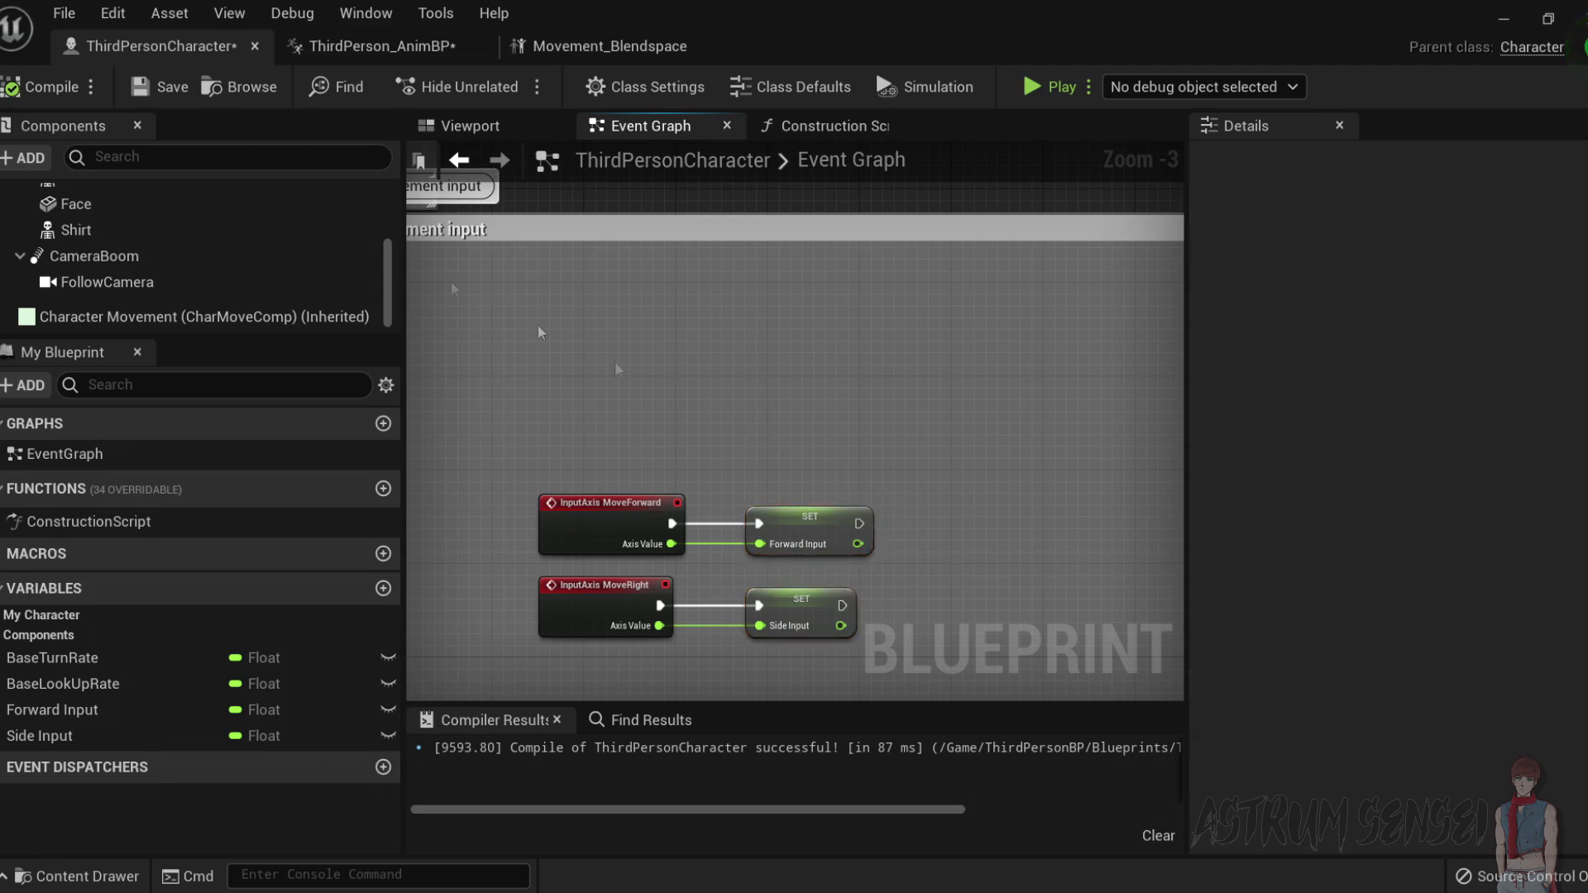
{"action": "left_click", "coordinate": [21, 92]}
Examine how the MoveForward and MoveRight axis values feed Forward Input and Side Input, comparing them with the Movement_Blendspace axes.
{"action": "left_click", "coordinate": [417, 45]}
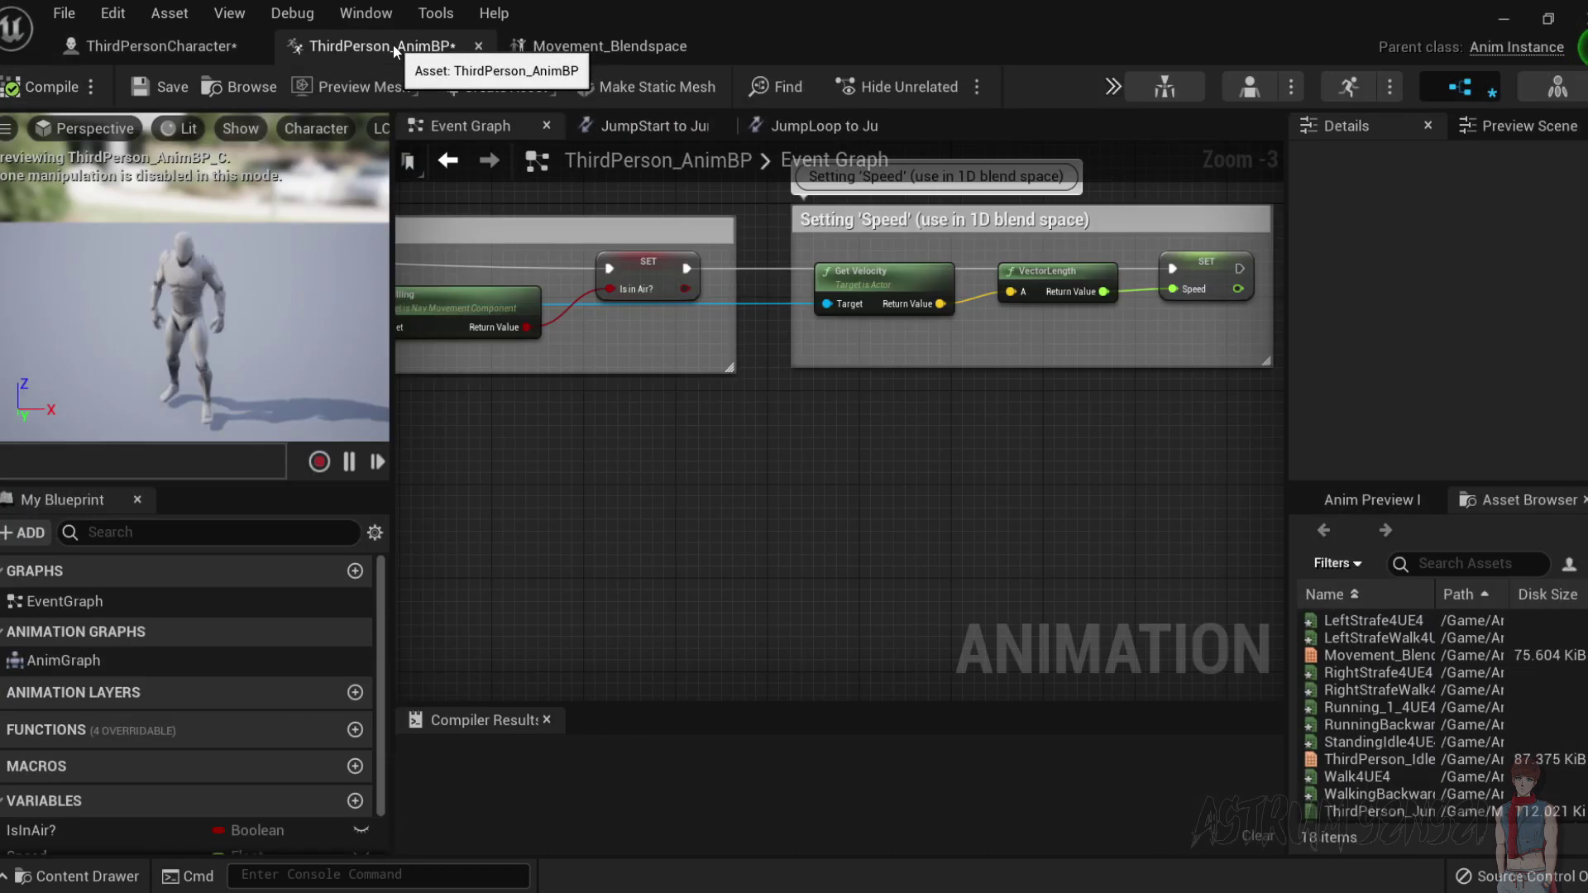
{"action": "left_click", "coordinate": [633, 48]}
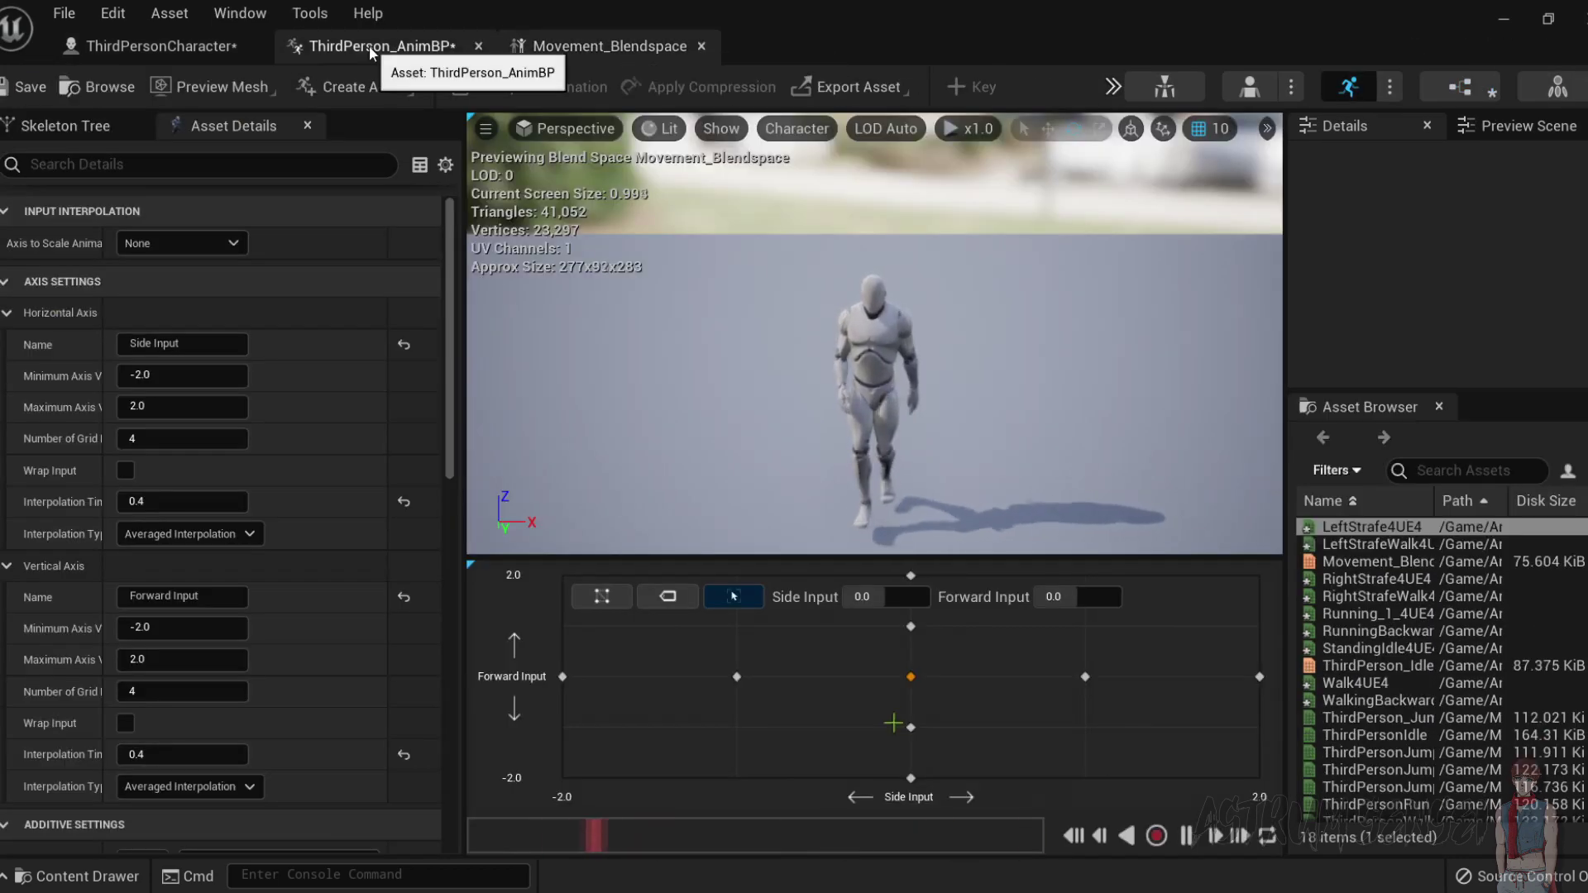
{"action": "left_click", "coordinate": [157, 45]}
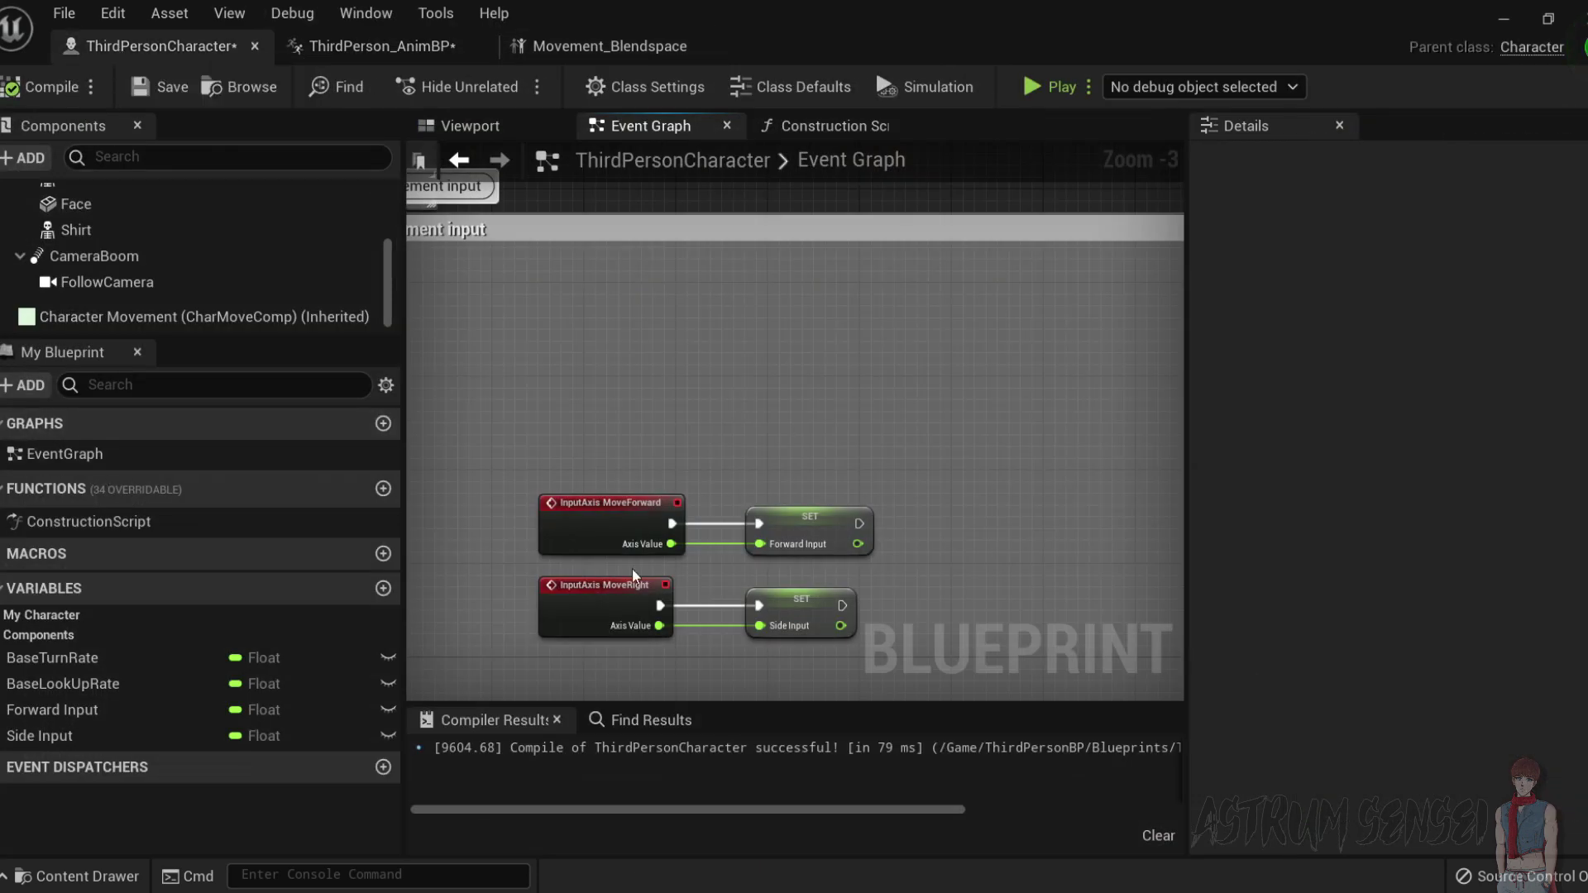
{"action": "left_click", "coordinate": [646, 538]}
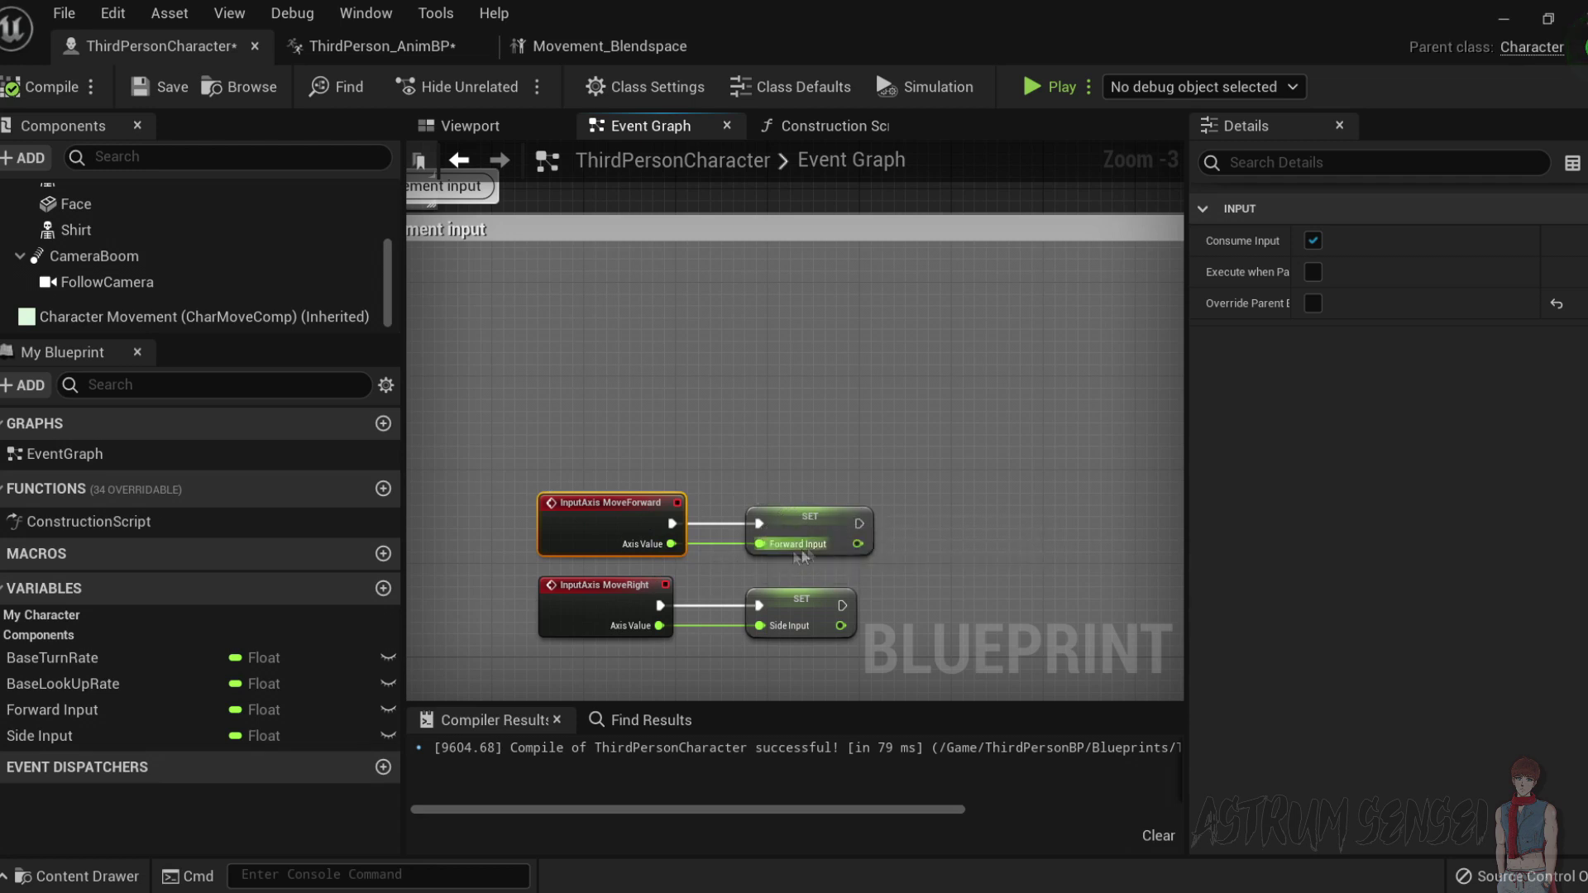
{"action": "left_click_drag", "start_coordinate": [828, 521], "coordinate": [828, 522]}
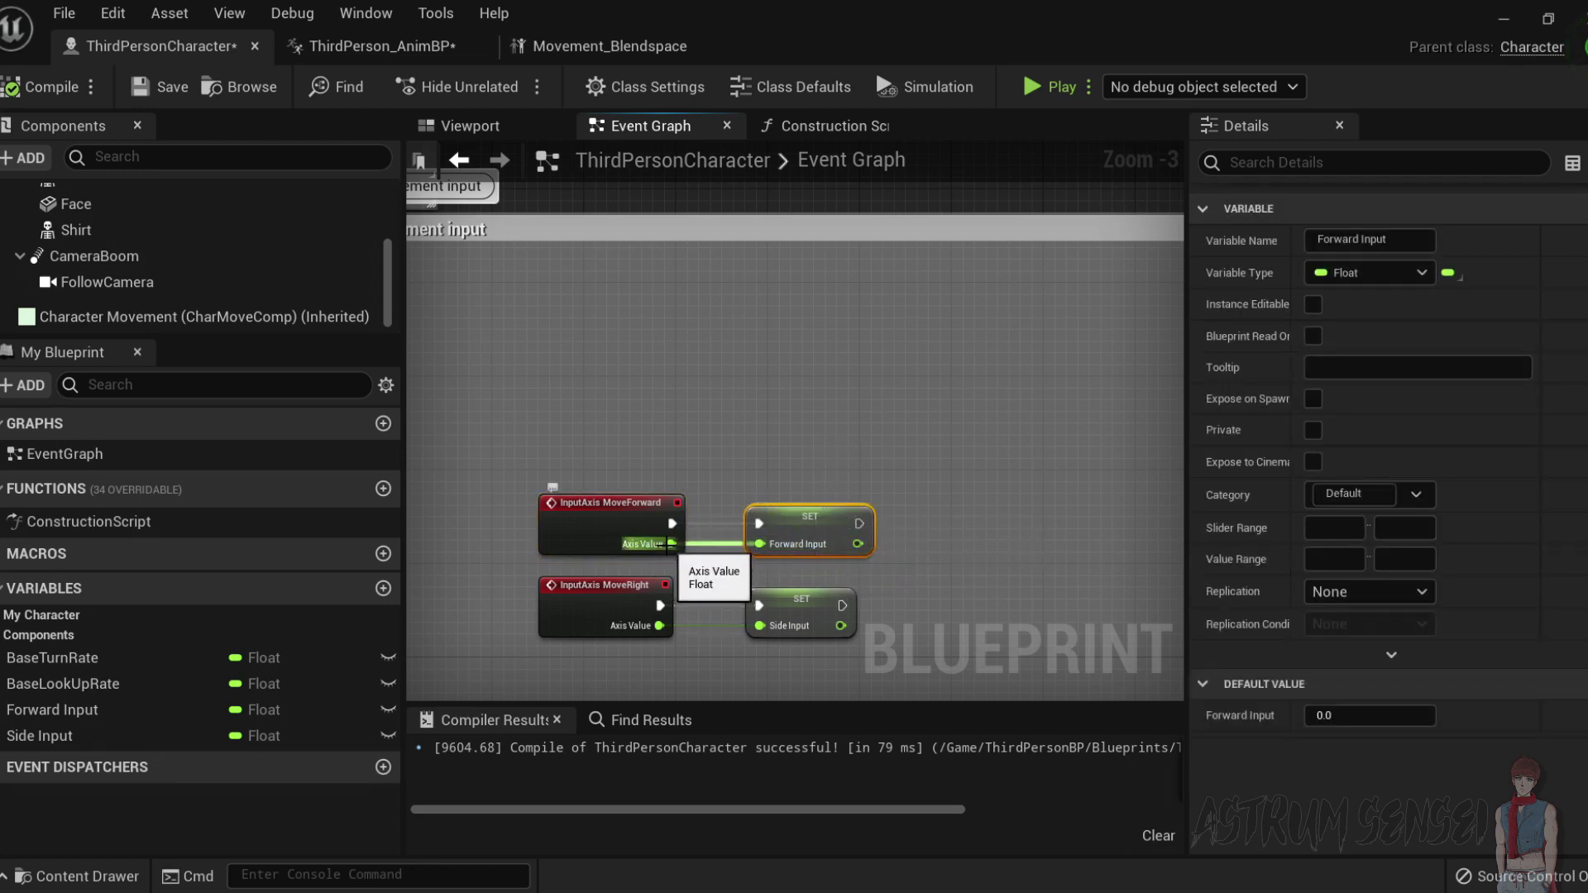
{"action": "left_click_drag", "start_coordinate": [667, 544], "coordinate": [669, 544]}
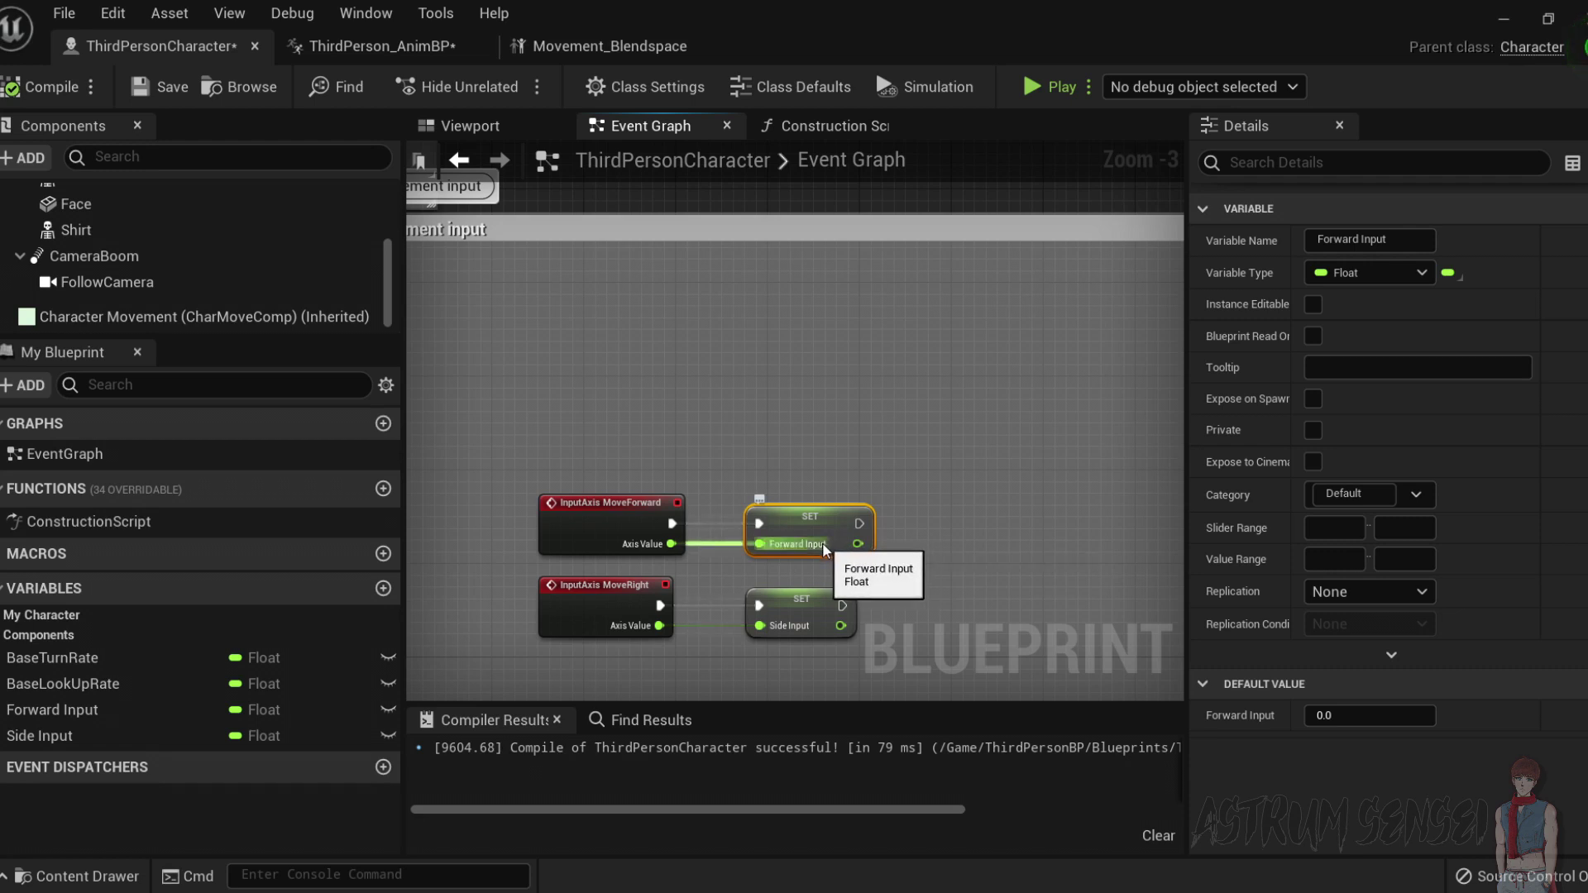
{"action": "left_click_drag", "start_coordinate": [839, 477], "coordinate": [639, 569]}
{"action": "left_click", "coordinate": [610, 46]}
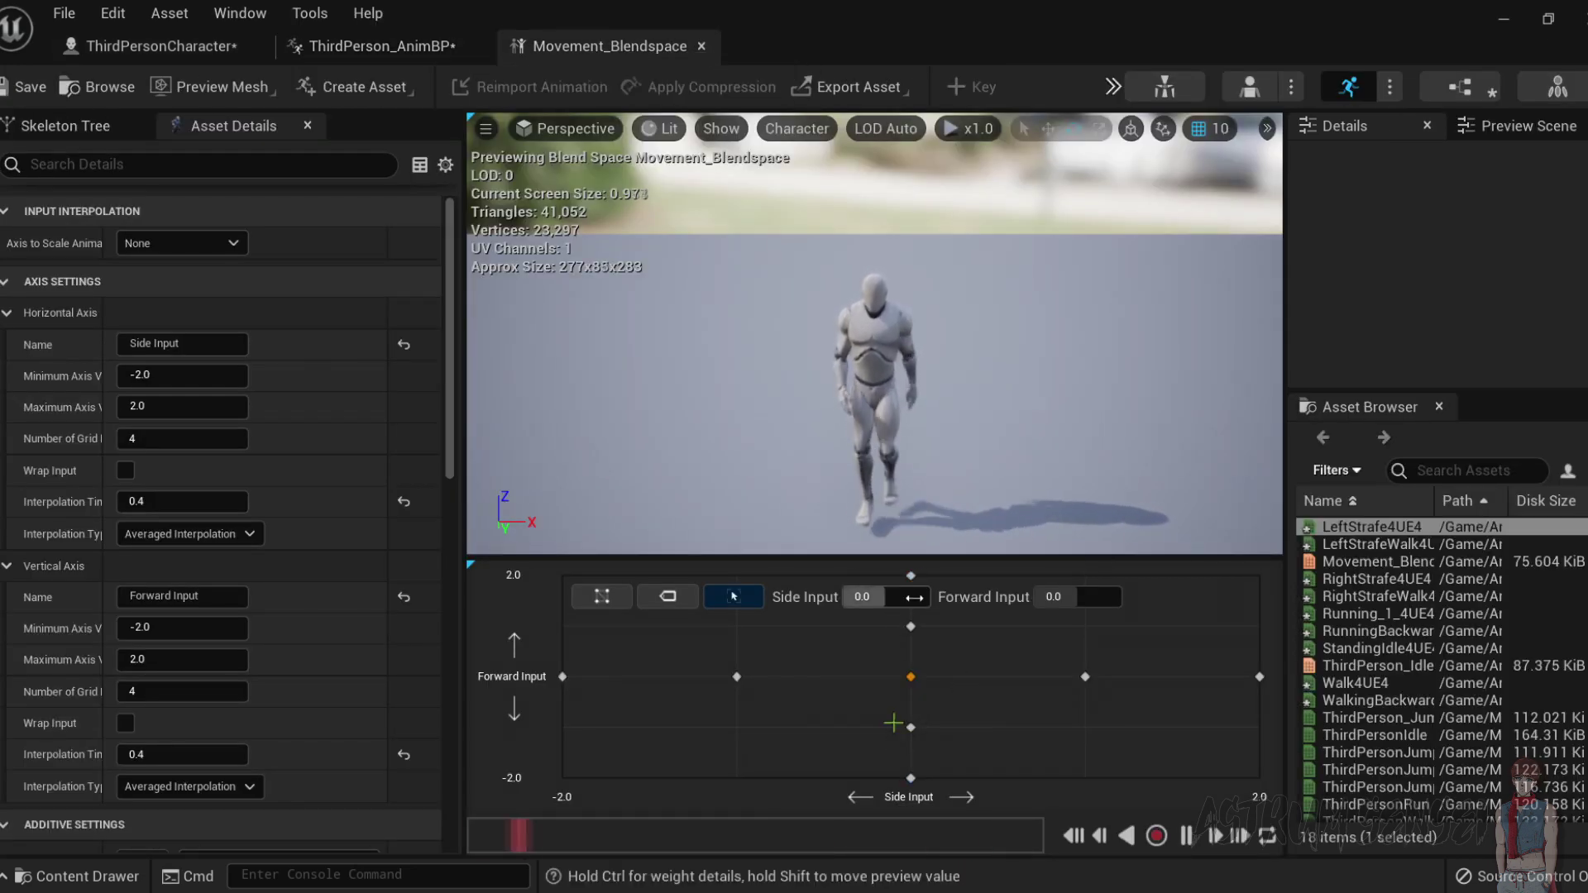
{"action": "left_click", "coordinate": [184, 46]}
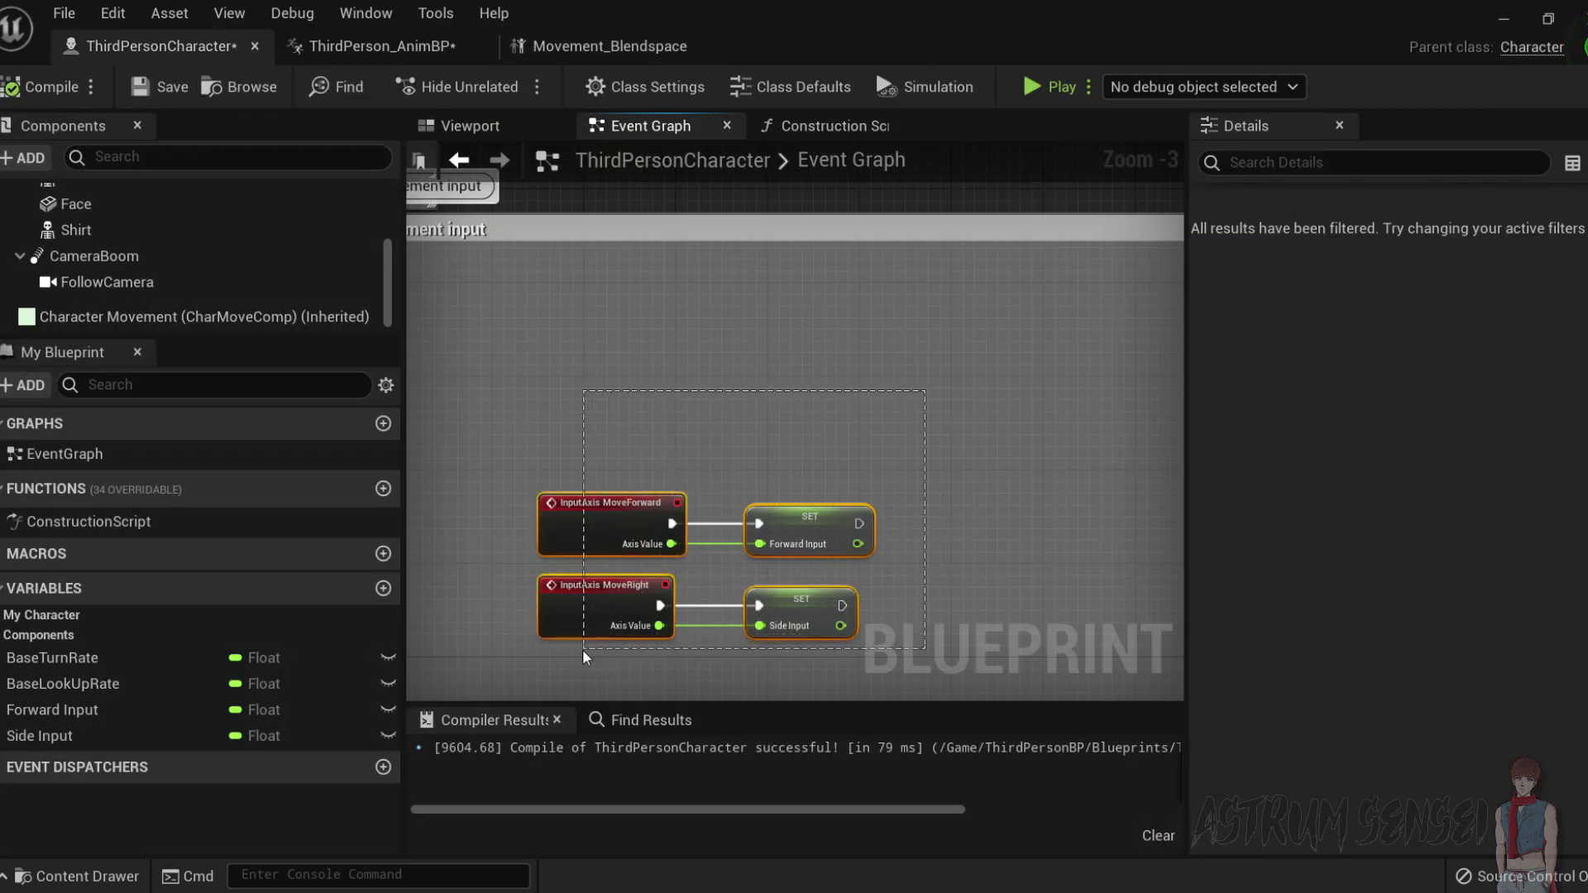
{"action": "scroll", "coordinate": [947, 465], "scroll_direction": "down", "scroll_amount": 2}
{"action": "scroll", "coordinate": [918, 488], "scroll_direction": "up", "scroll_amount": 1}
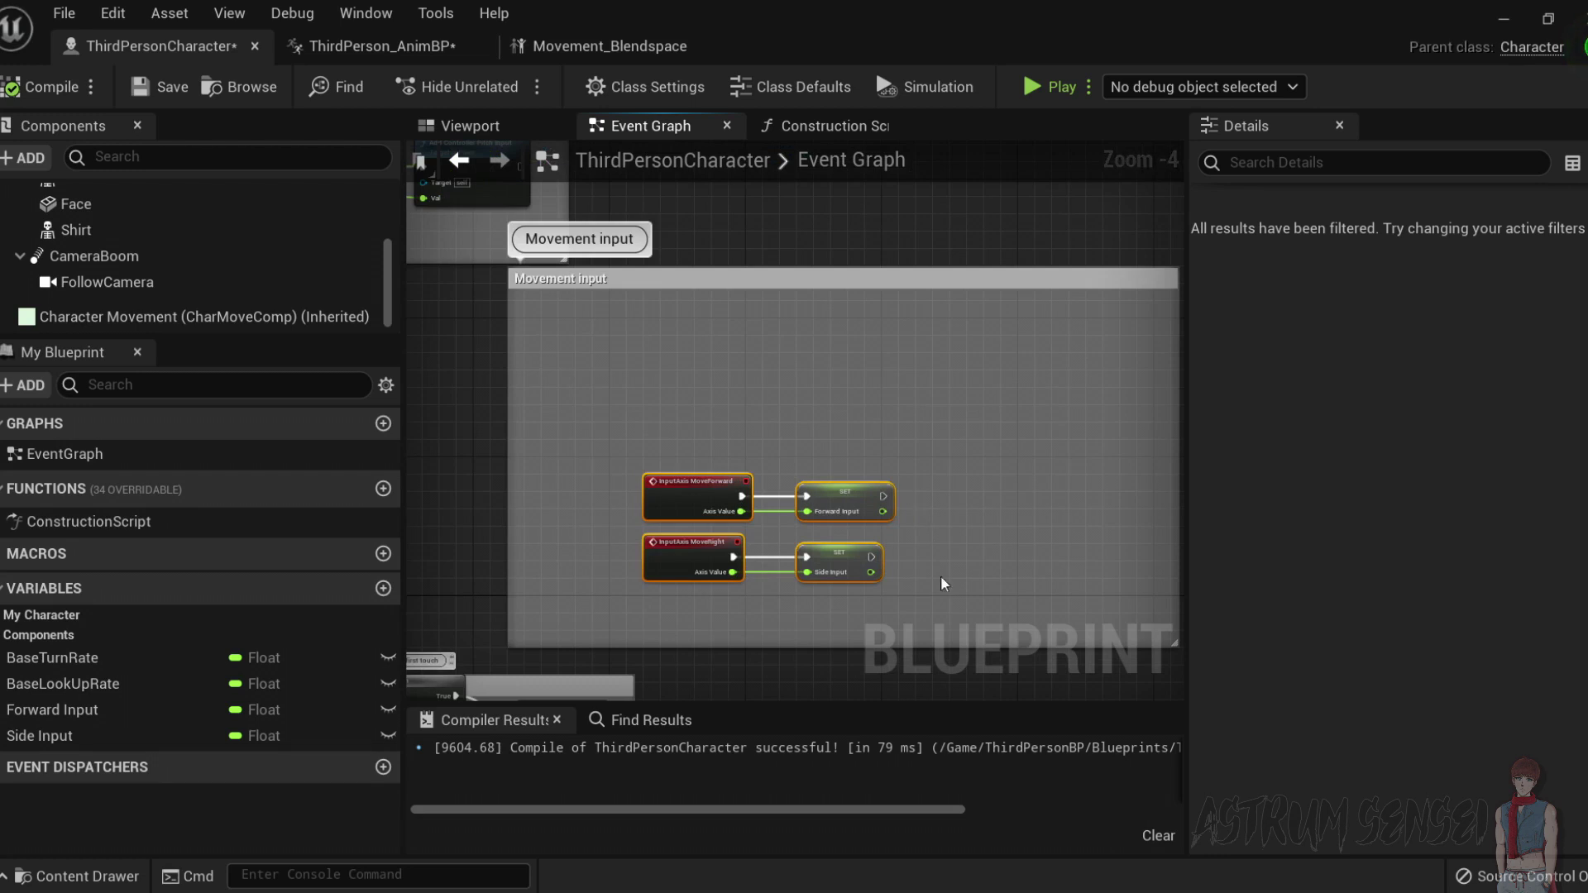
{"action": "scroll", "coordinate": [732, 473], "scroll_direction": "up", "scroll_amount": 2}
{"action": "left_click_drag", "start_coordinate": [722, 463], "coordinate": [686, 575]}
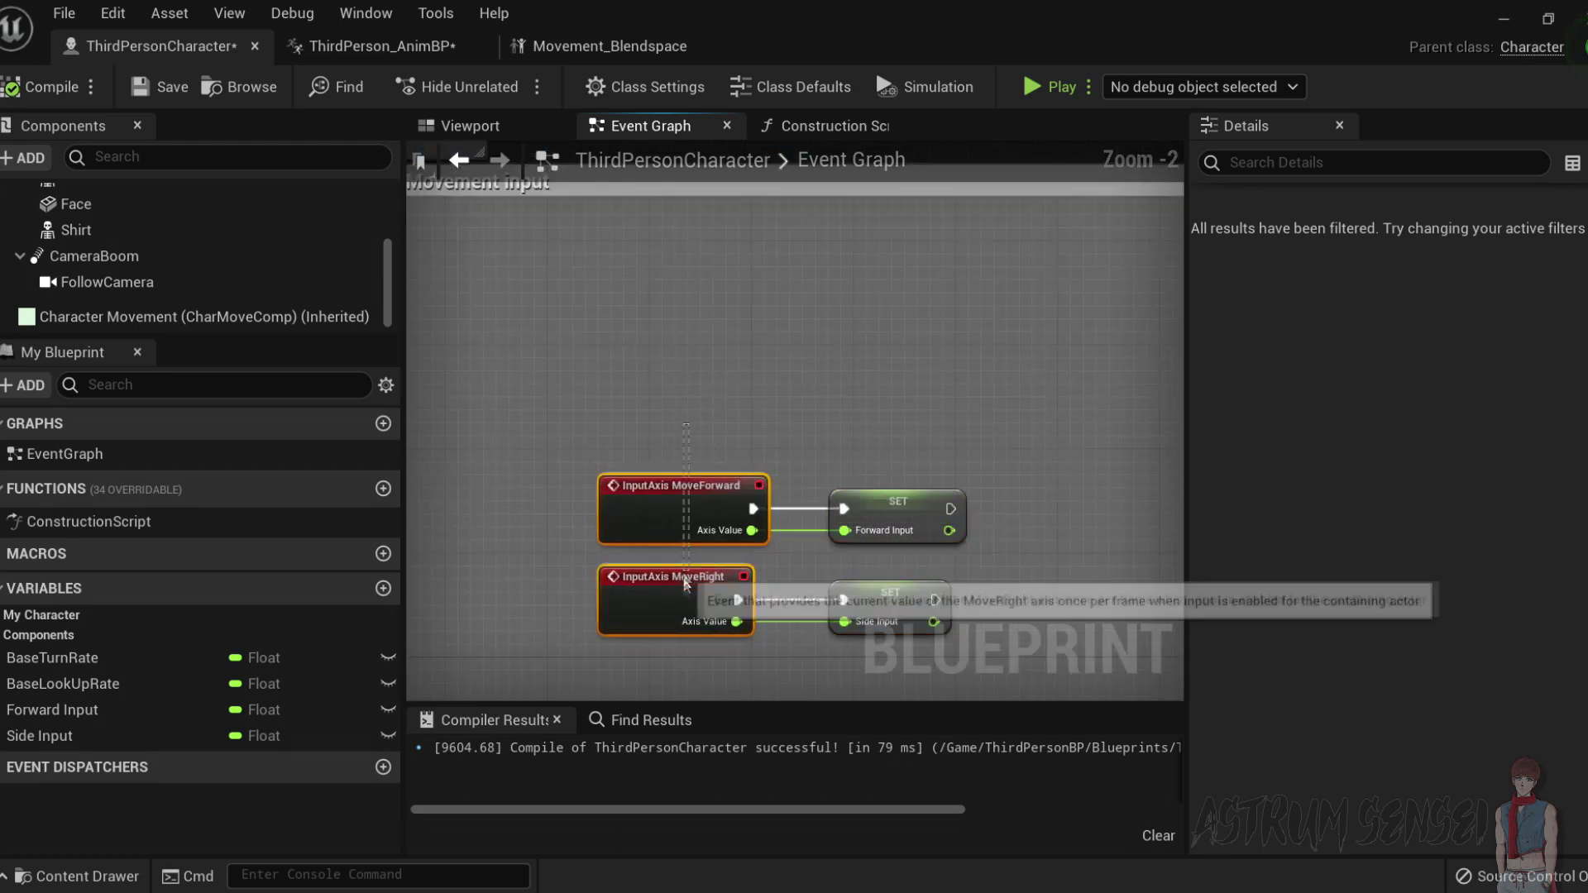
Review the Movement_Blendspace axis settings, the ThirdPerson_AnimBP event graph and its JumpLoop to JumpEnd transition rule.
{"action": "left_click", "coordinate": [609, 46]}
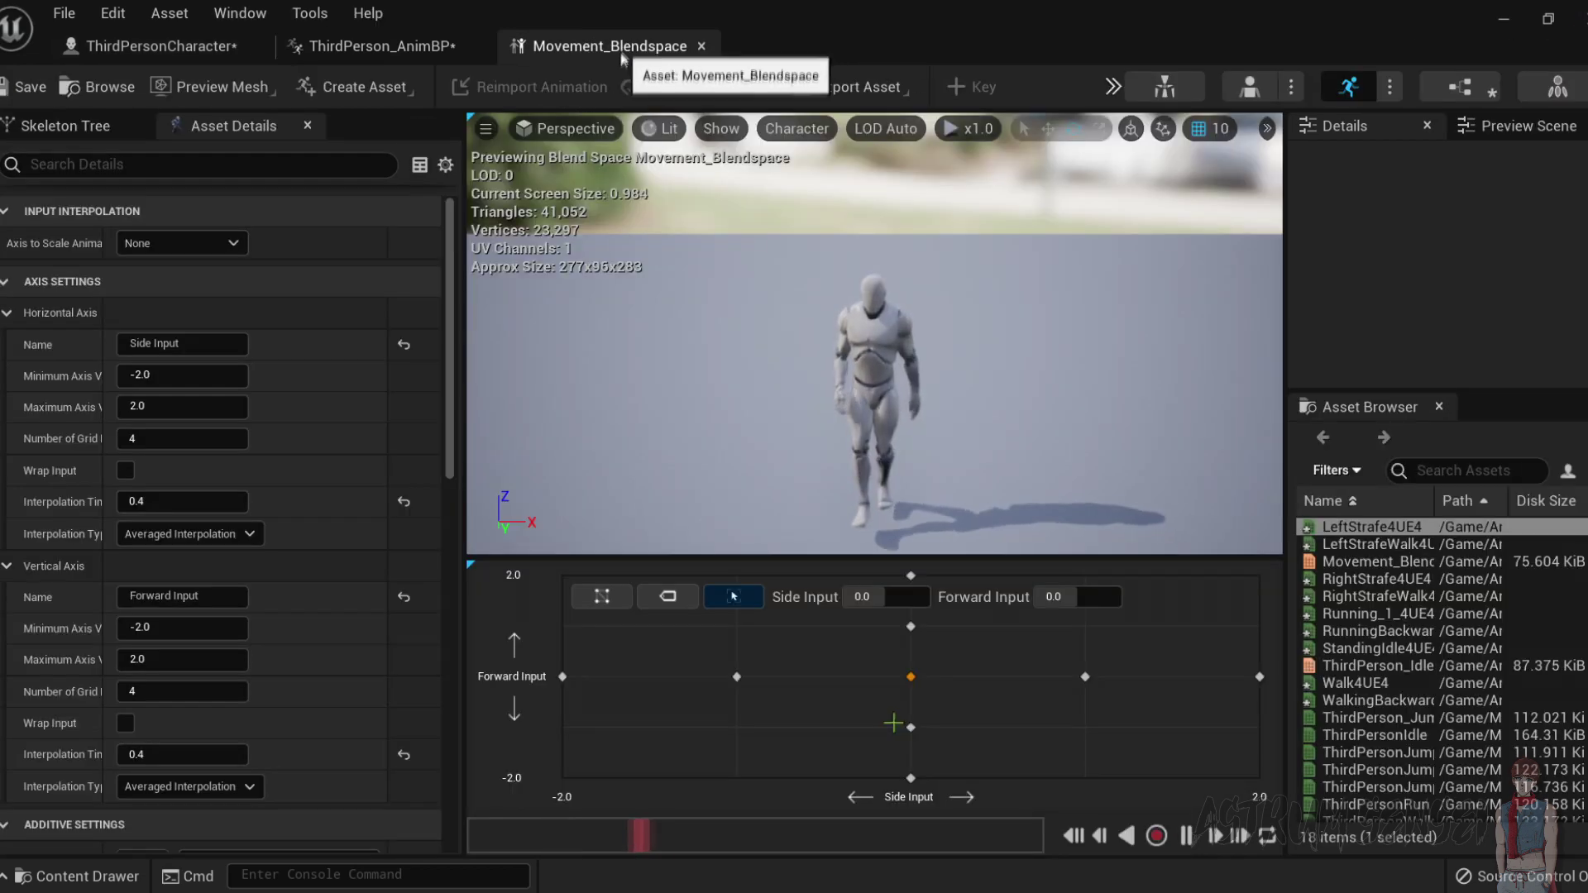
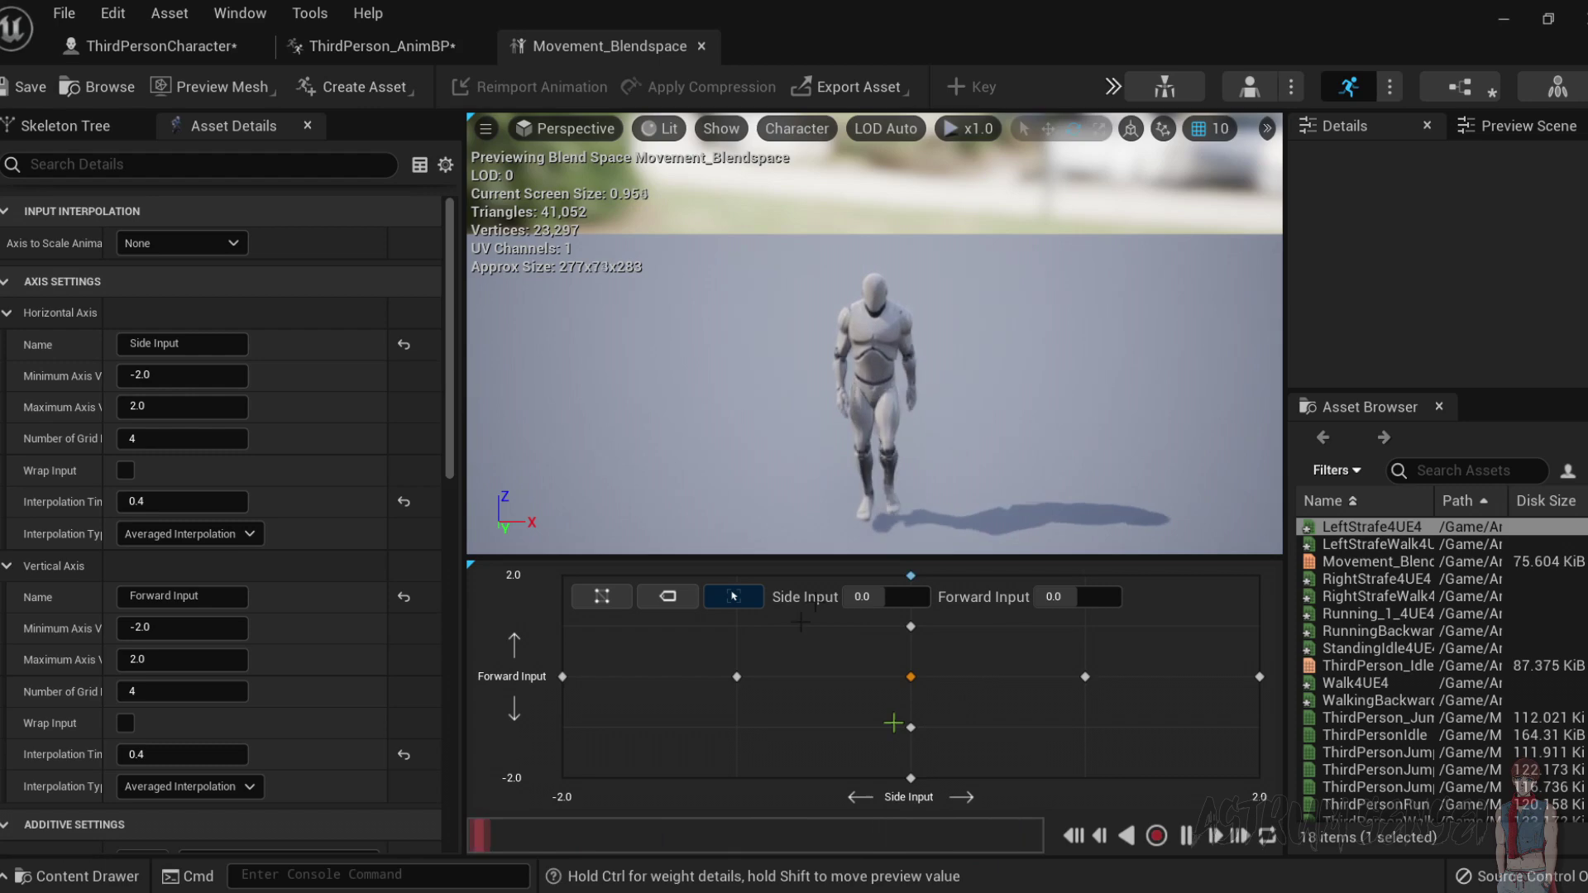
{"action": "left_click", "coordinate": [389, 45]}
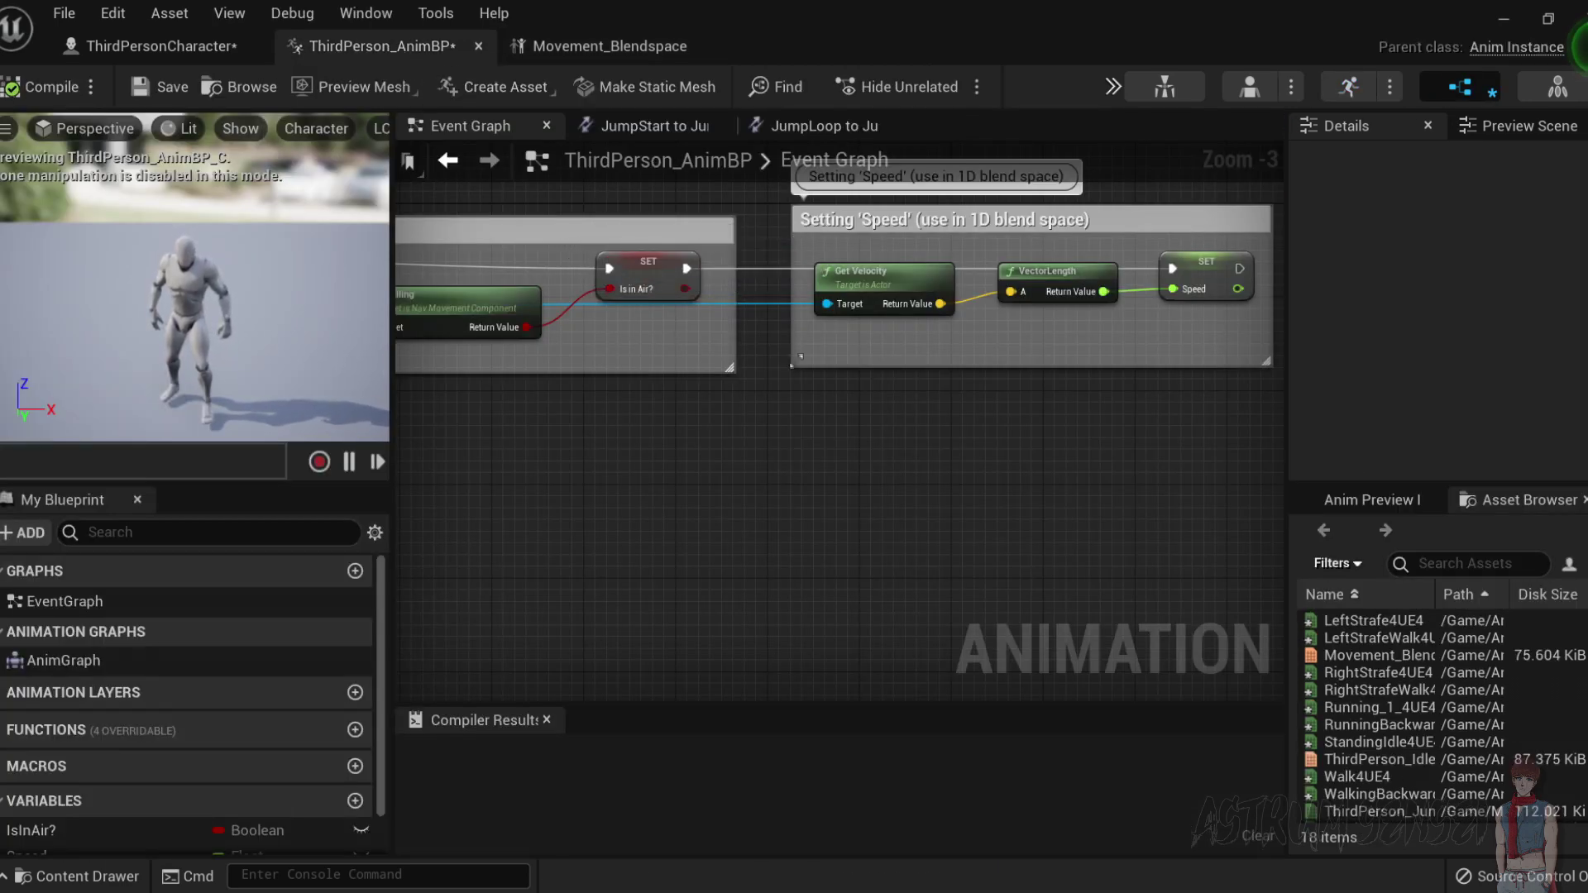
{"action": "scroll", "coordinate": [765, 284], "scroll_direction": "down", "scroll_amount": 2}
{"action": "right_click_drag", "start_coordinate": [483, 394], "coordinate": [744, 504]}
{"action": "left_click", "coordinate": [812, 126]}
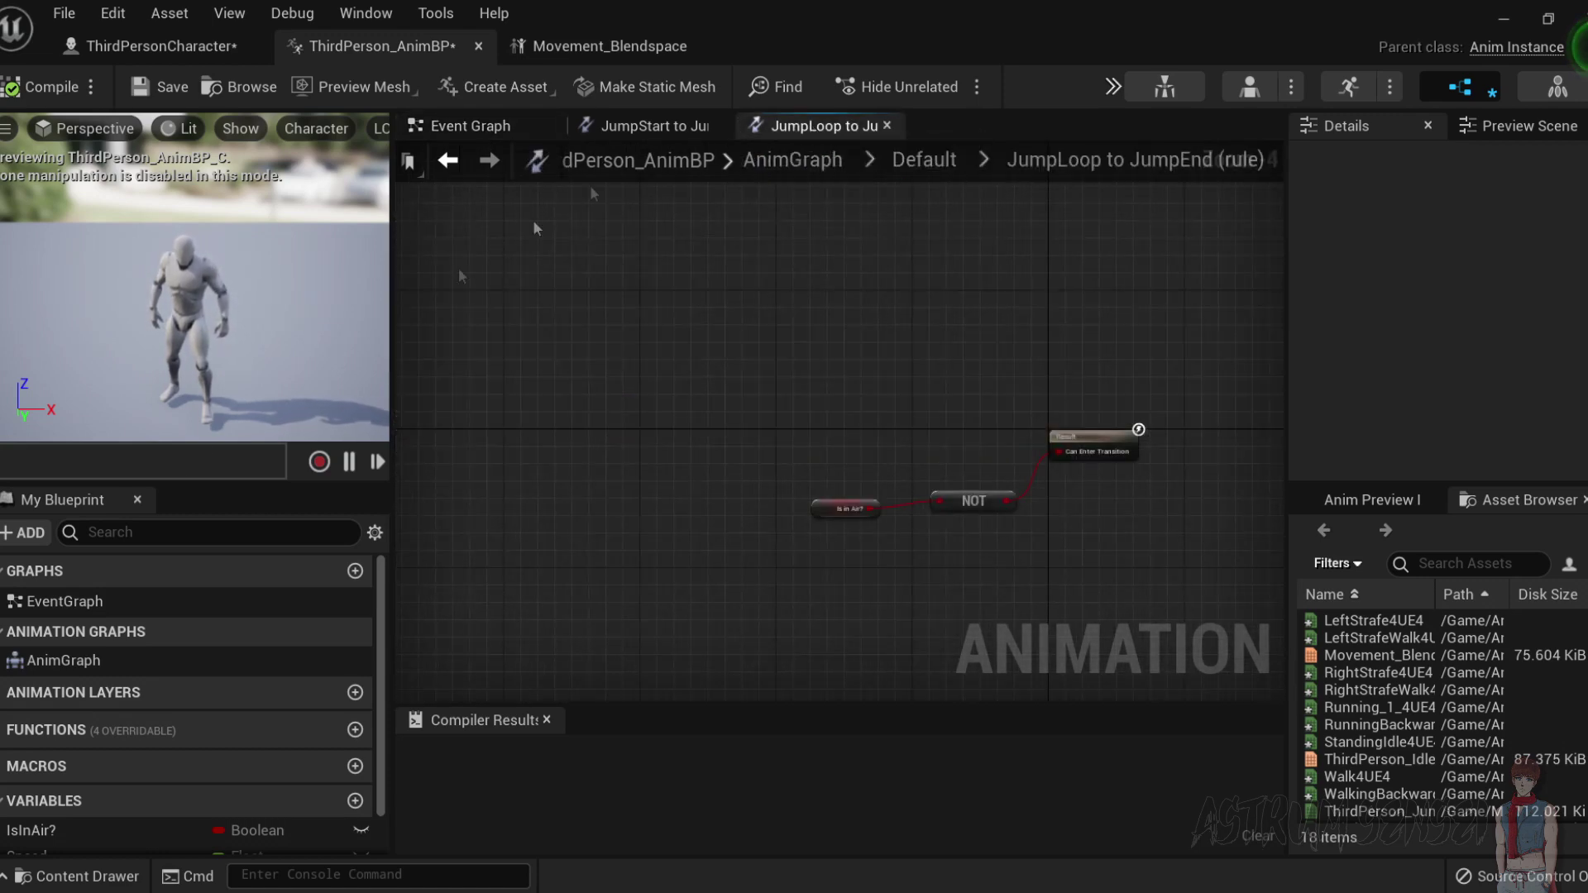
{"action": "scroll", "coordinate": [196, 654], "scroll_direction": "down", "scroll_amount": 1}
{"action": "mouse_move", "coordinate": [216, 682]}
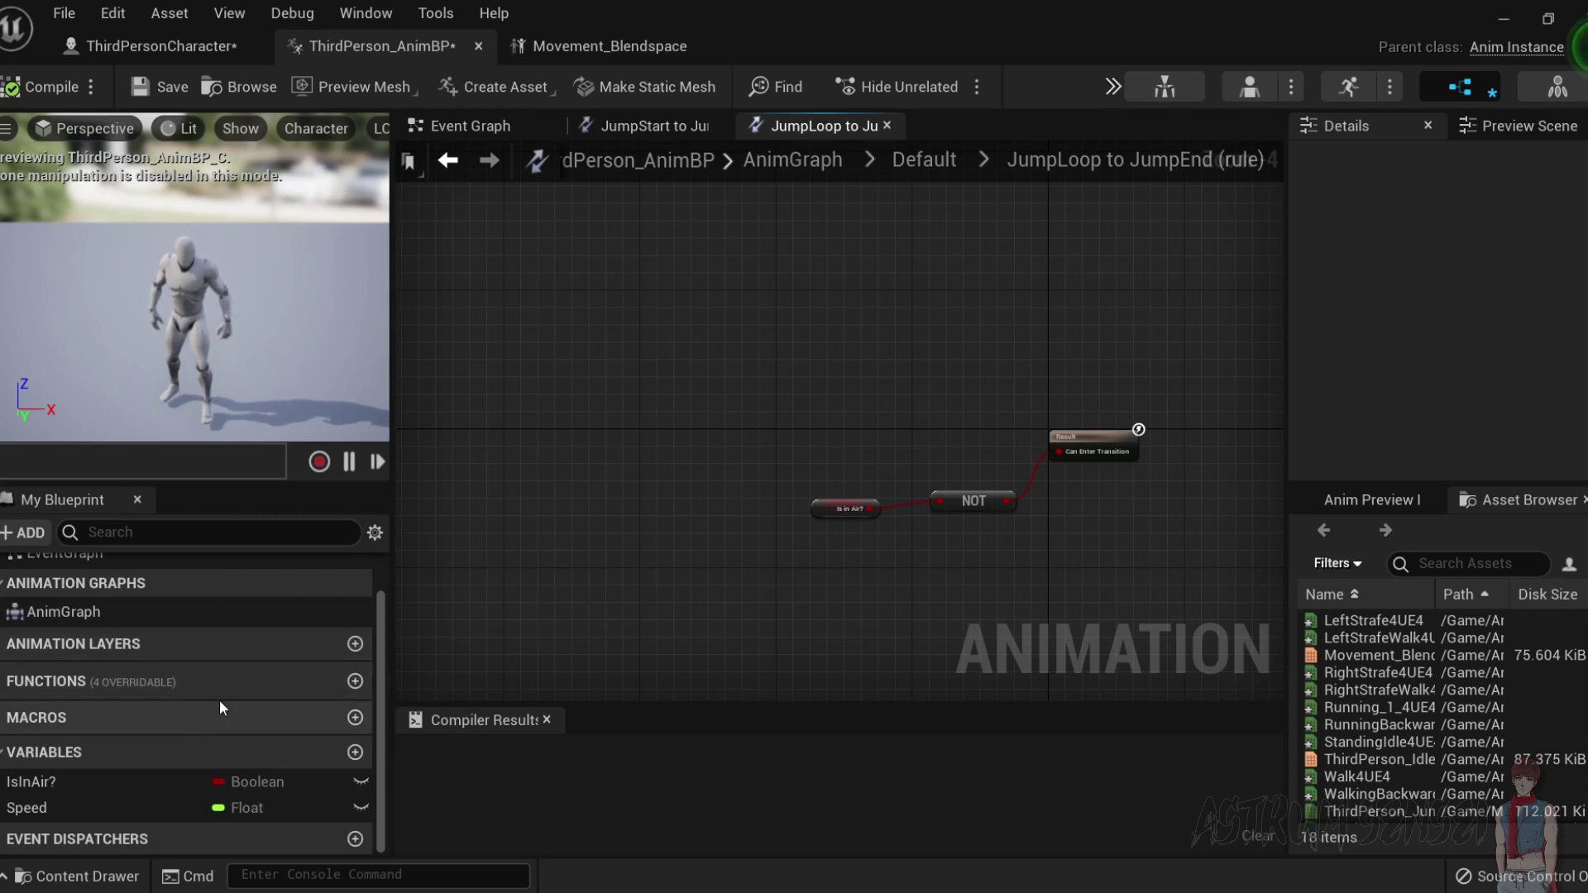
{"action": "scroll", "coordinate": [220, 699], "scroll_direction": "up", "scroll_amount": 1}
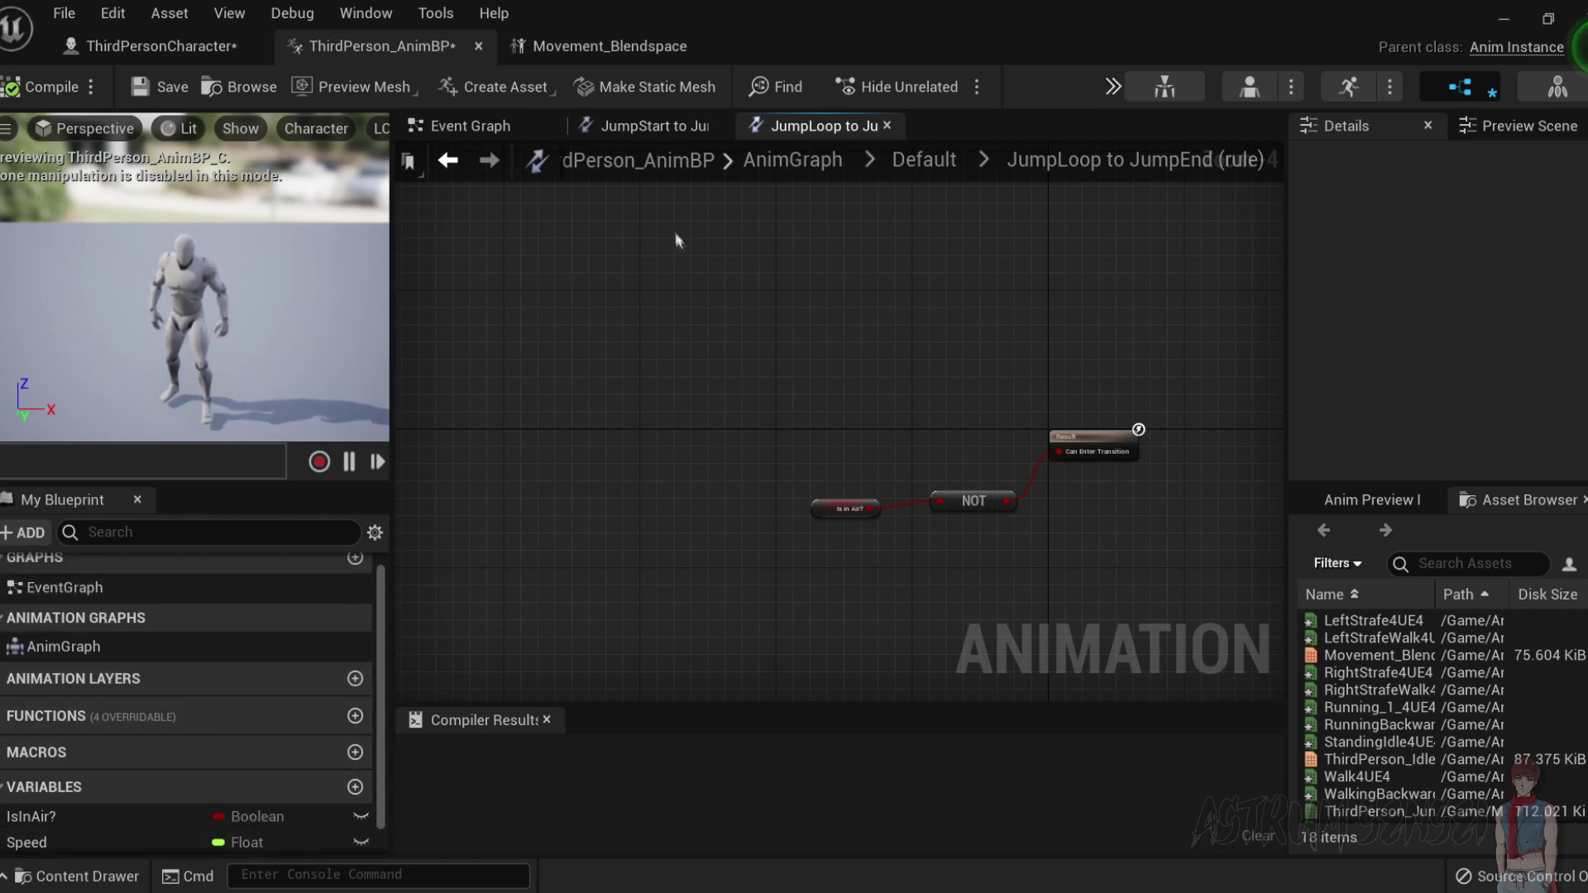
{"action": "left_click", "coordinate": [466, 129]}
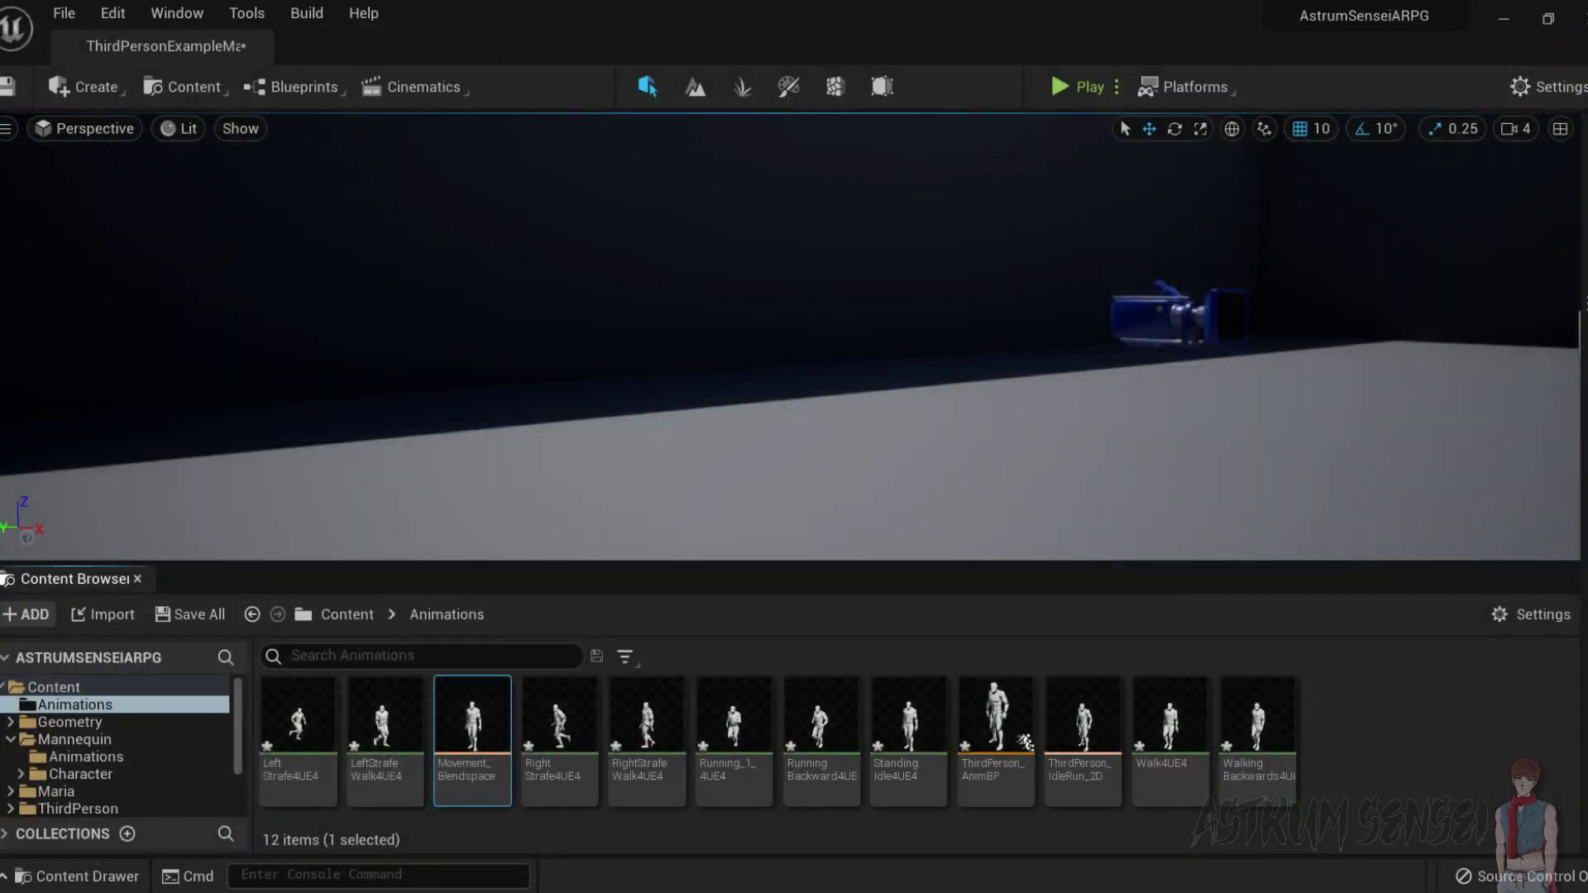
Create an Animation Blueprint named Player_AnimBP in the Animations folder, targeting UE4_Mannequin_Skeleton, and open it.
{"action": "right_click", "coordinate": [1363, 765]}
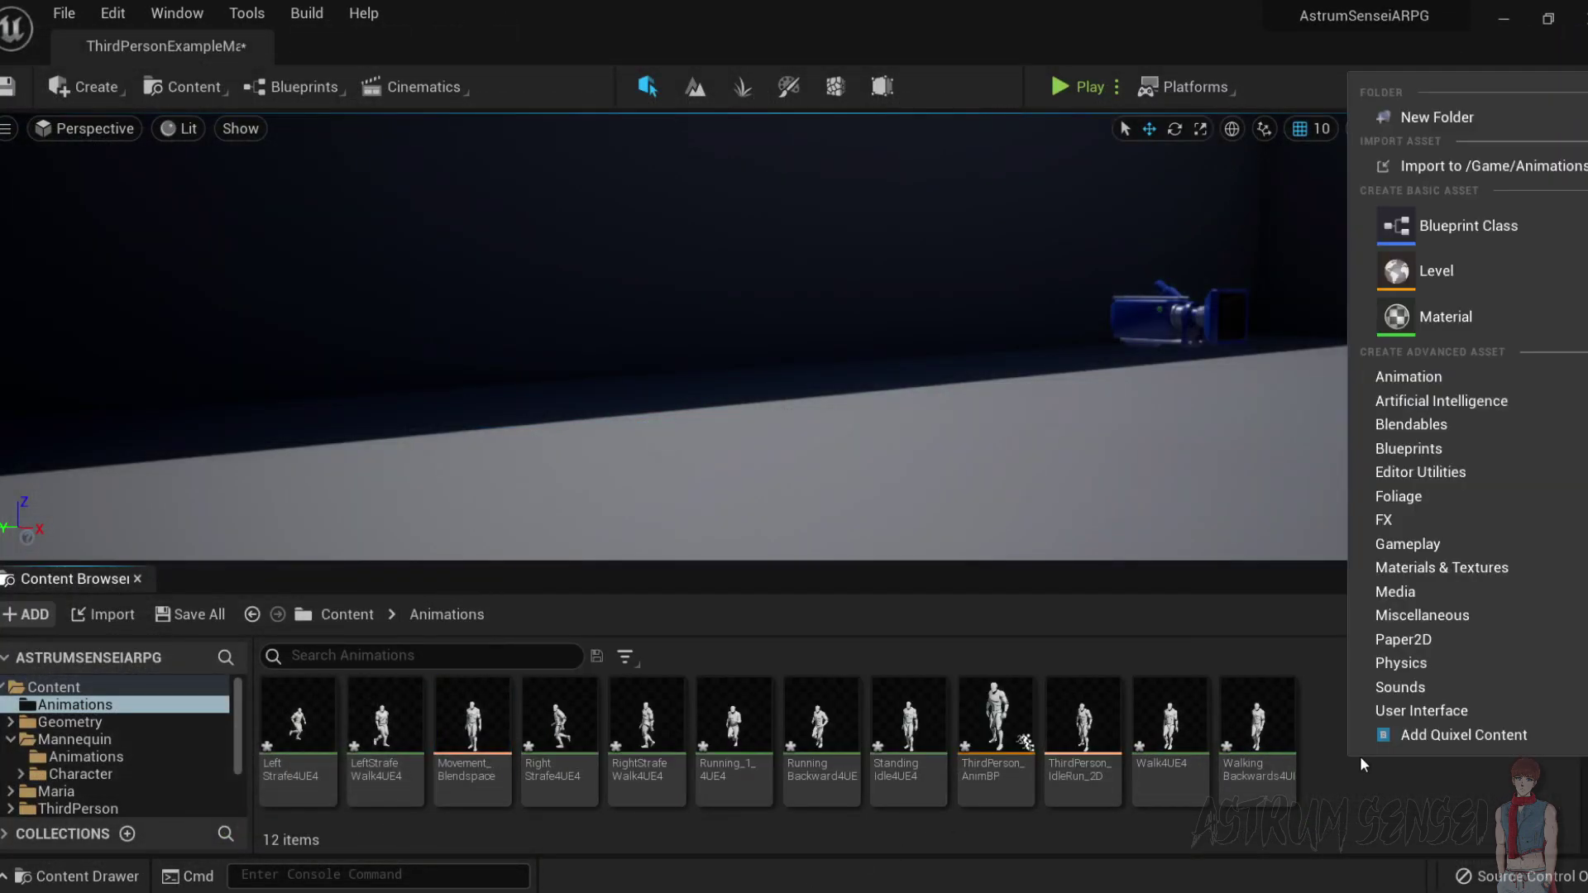
{"action": "mouse_move", "coordinate": [1439, 378]}
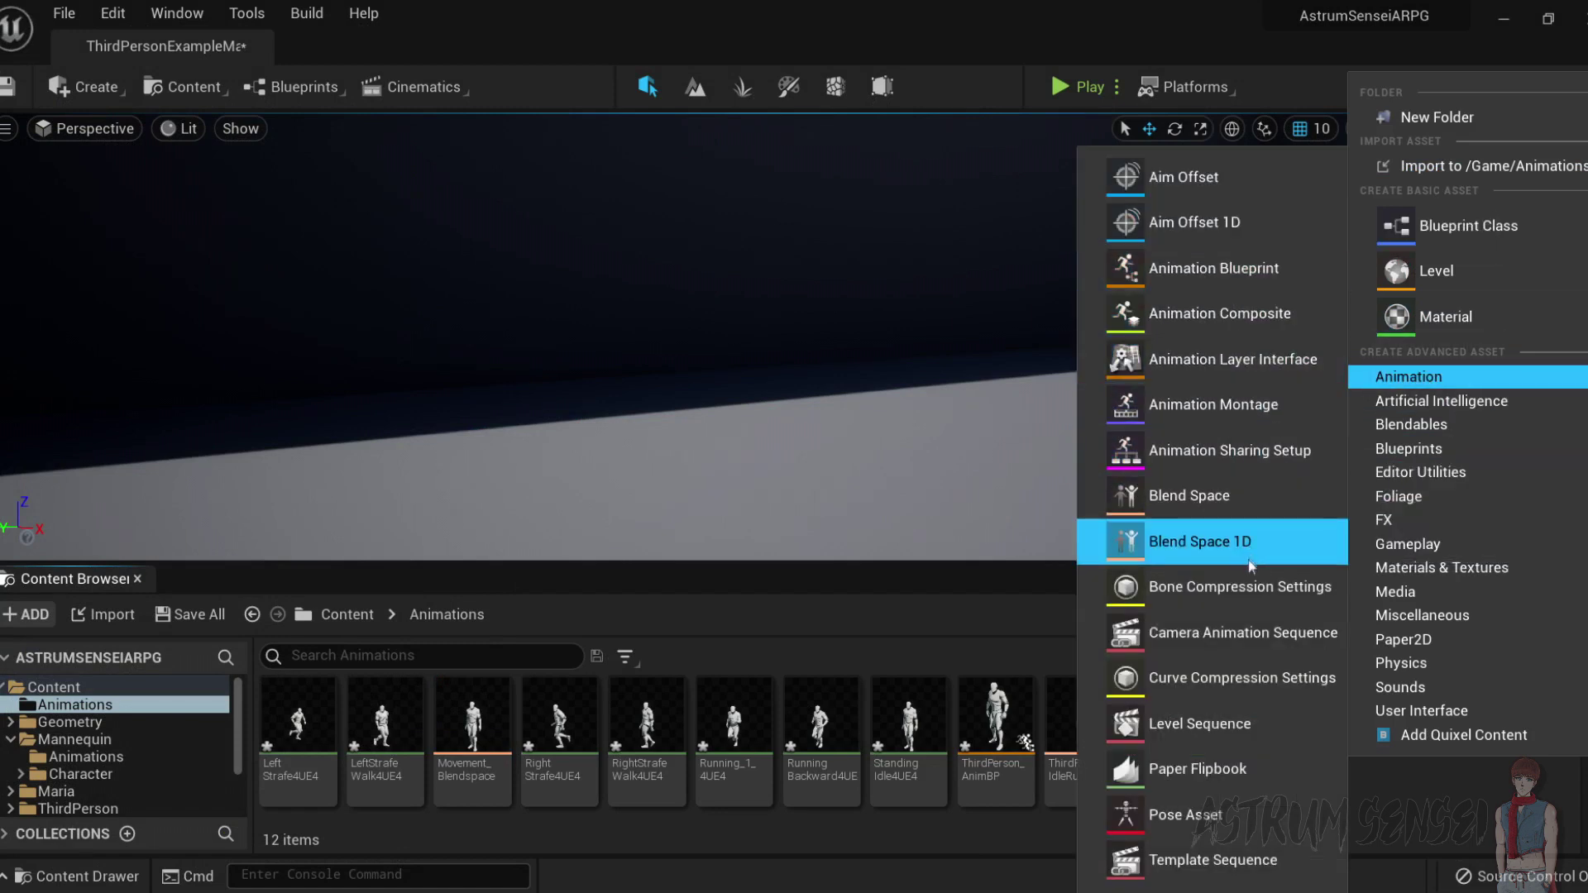
{"action": "left_click", "coordinate": [1213, 268]}
{"action": "left_click", "coordinate": [659, 645]}
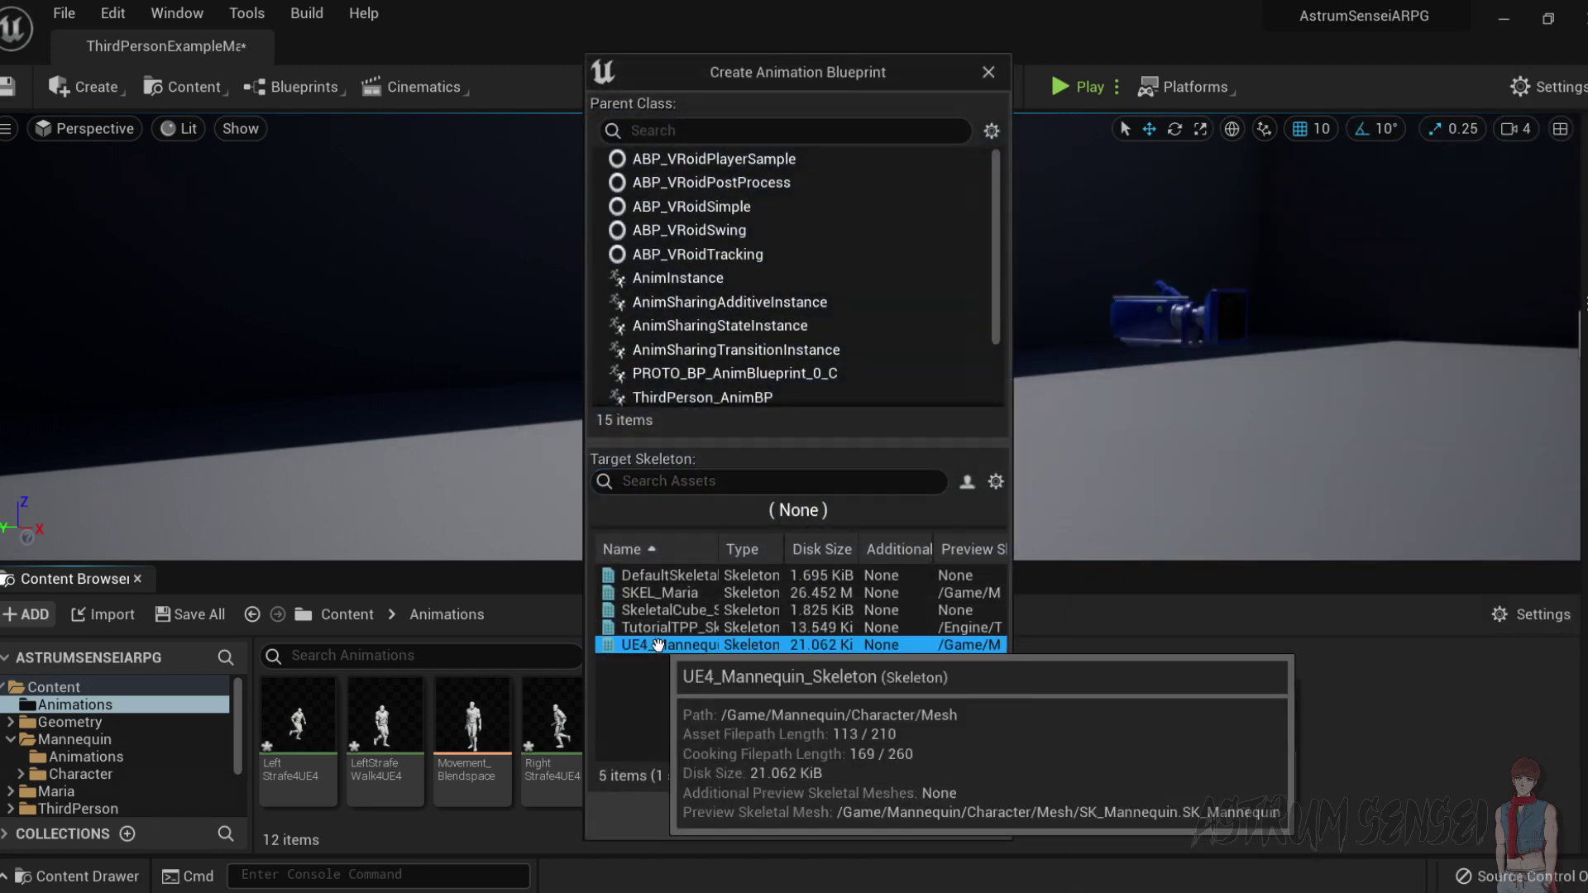
{"action": "left_click", "coordinate": [824, 813]}
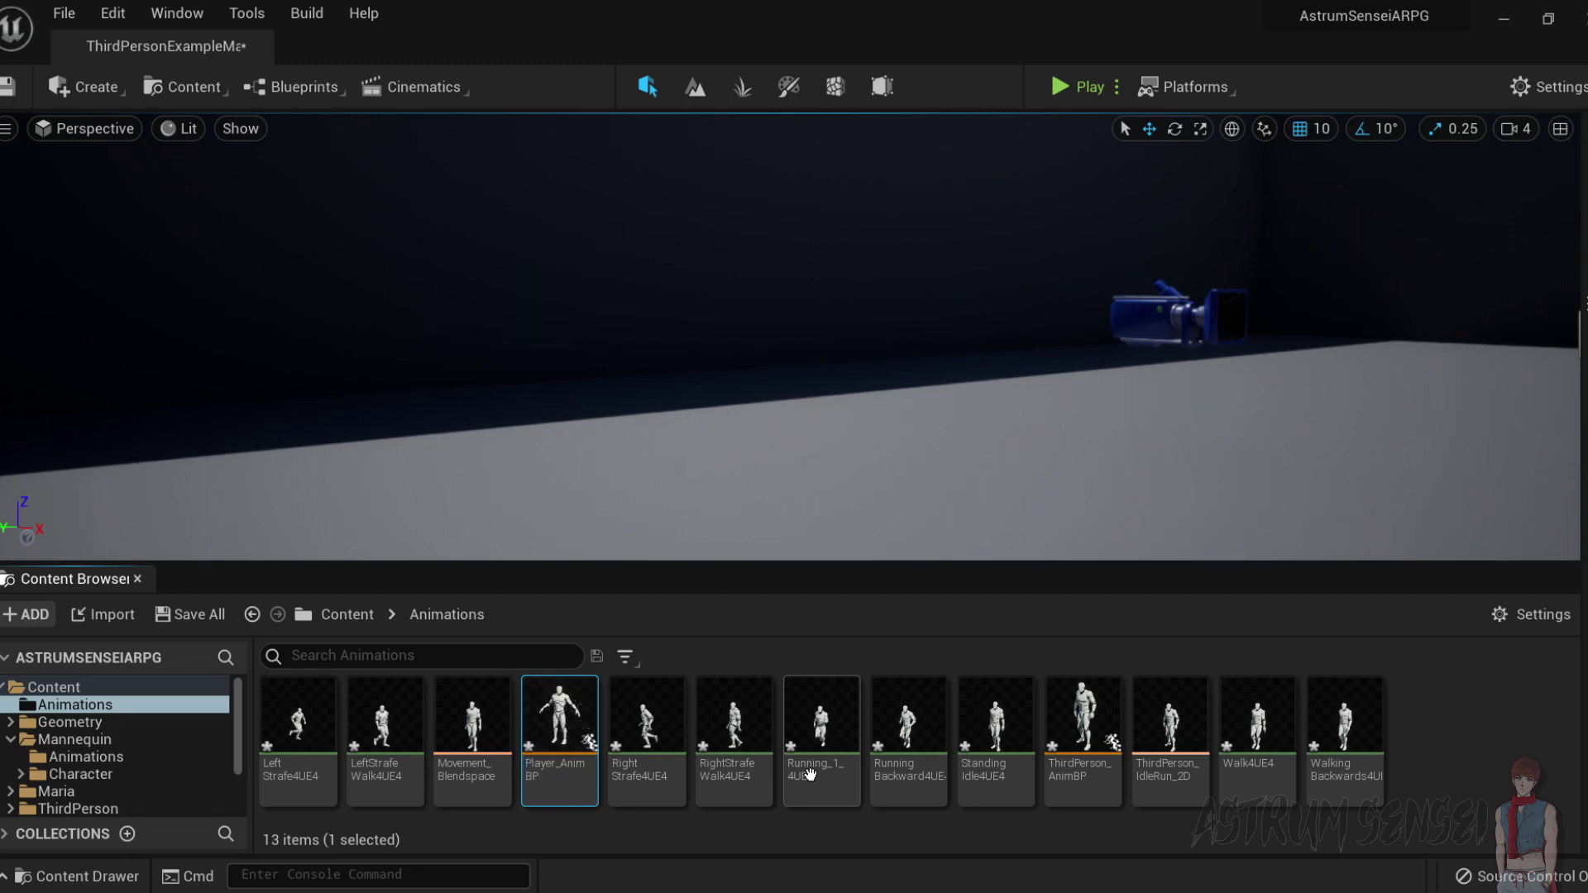
{"action": "key", "text": "Return"}
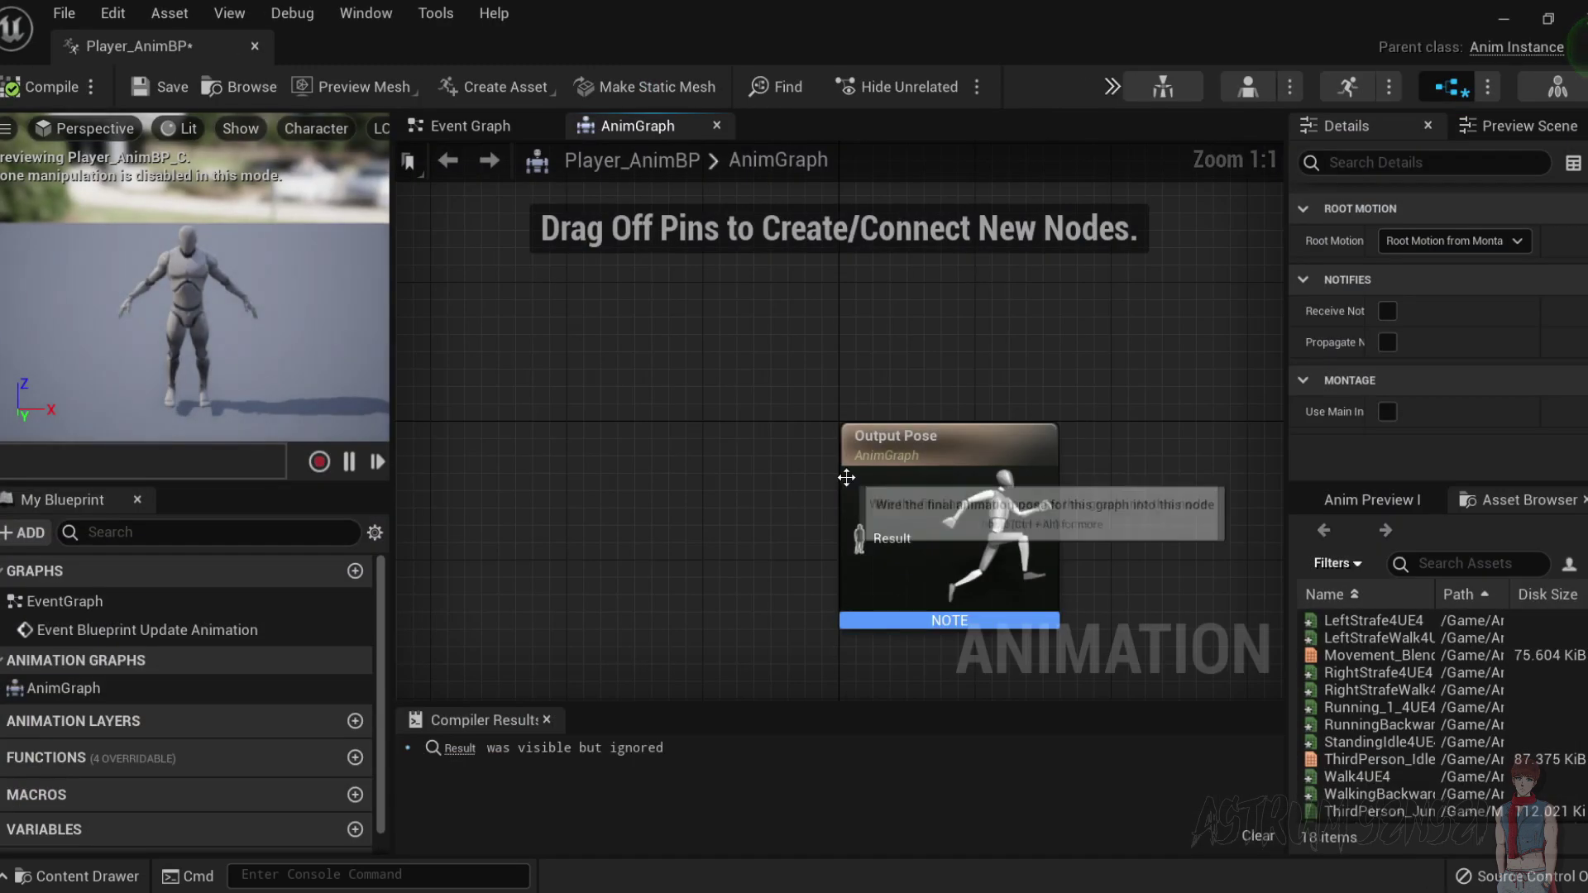
Add Movement_Blendspace to the AnimGraph, connect it to the Output Pose result and compile Player_AnimBP.
{"action": "scroll", "coordinate": [792, 471], "scroll_direction": "down", "scroll_amount": 2}
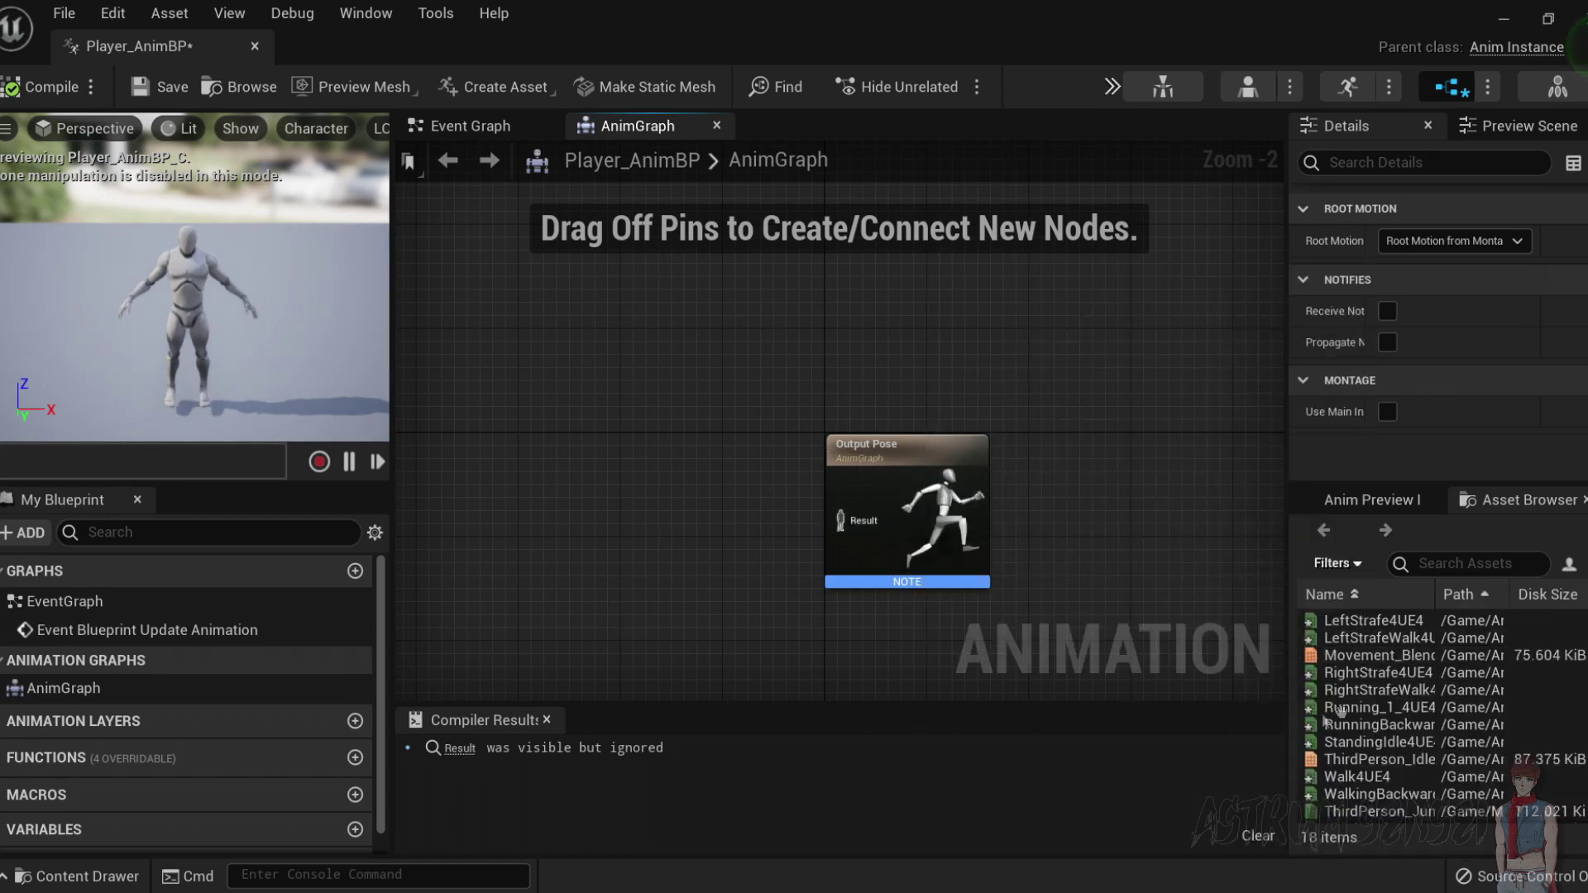
{"action": "left_click_drag", "start_coordinate": [1373, 655], "coordinate": [534, 475]}
{"action": "left_click_drag", "start_coordinate": [840, 522], "coordinate": [840, 522]}
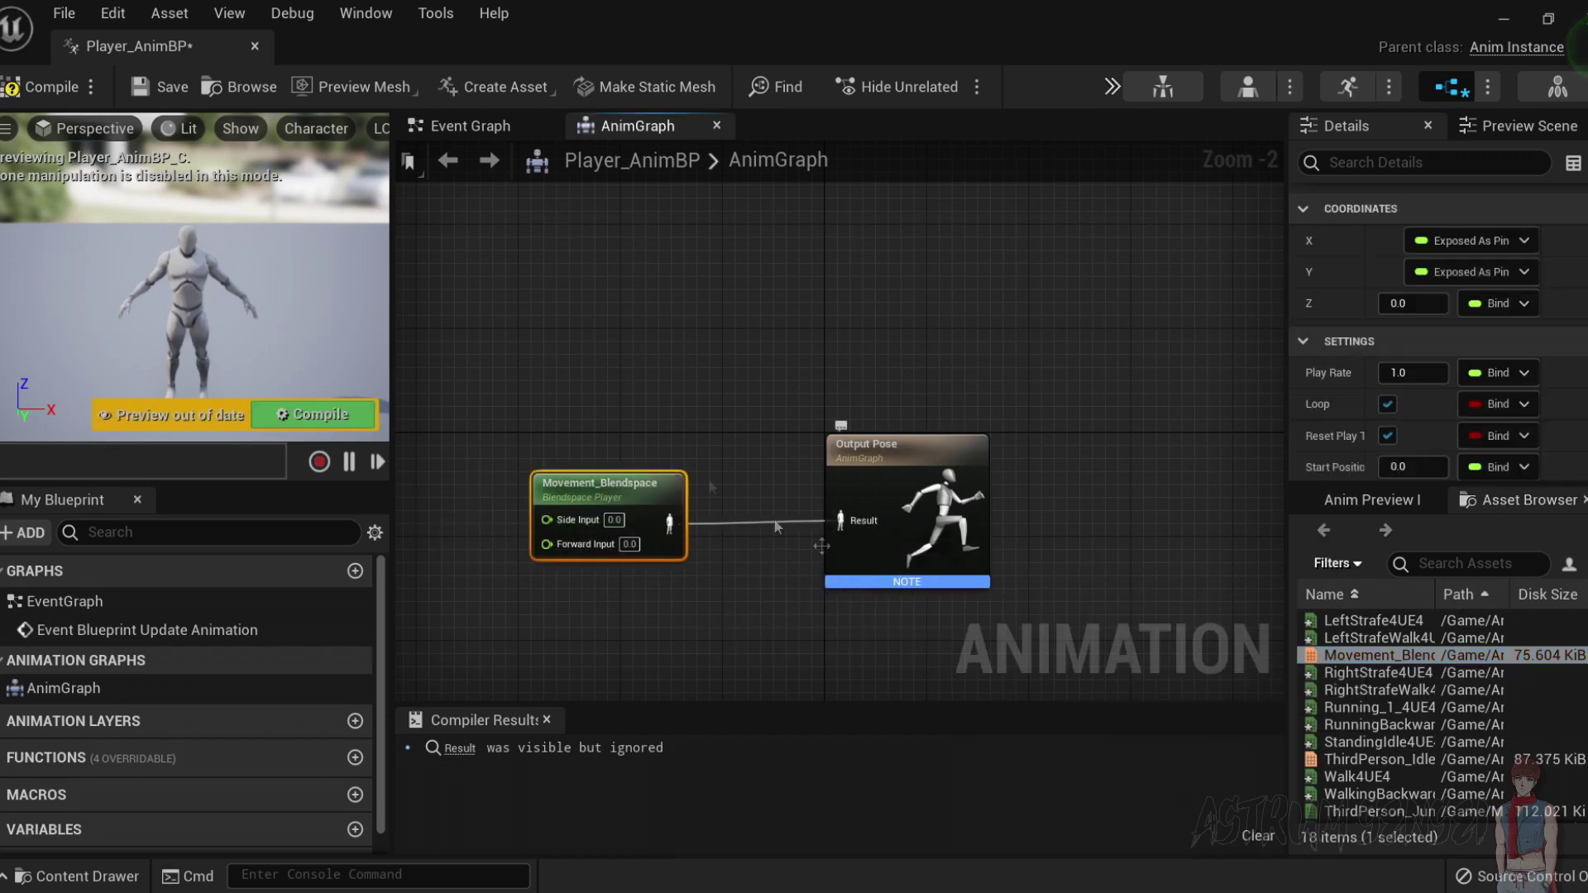
{"action": "left_click", "coordinate": [51, 87]}
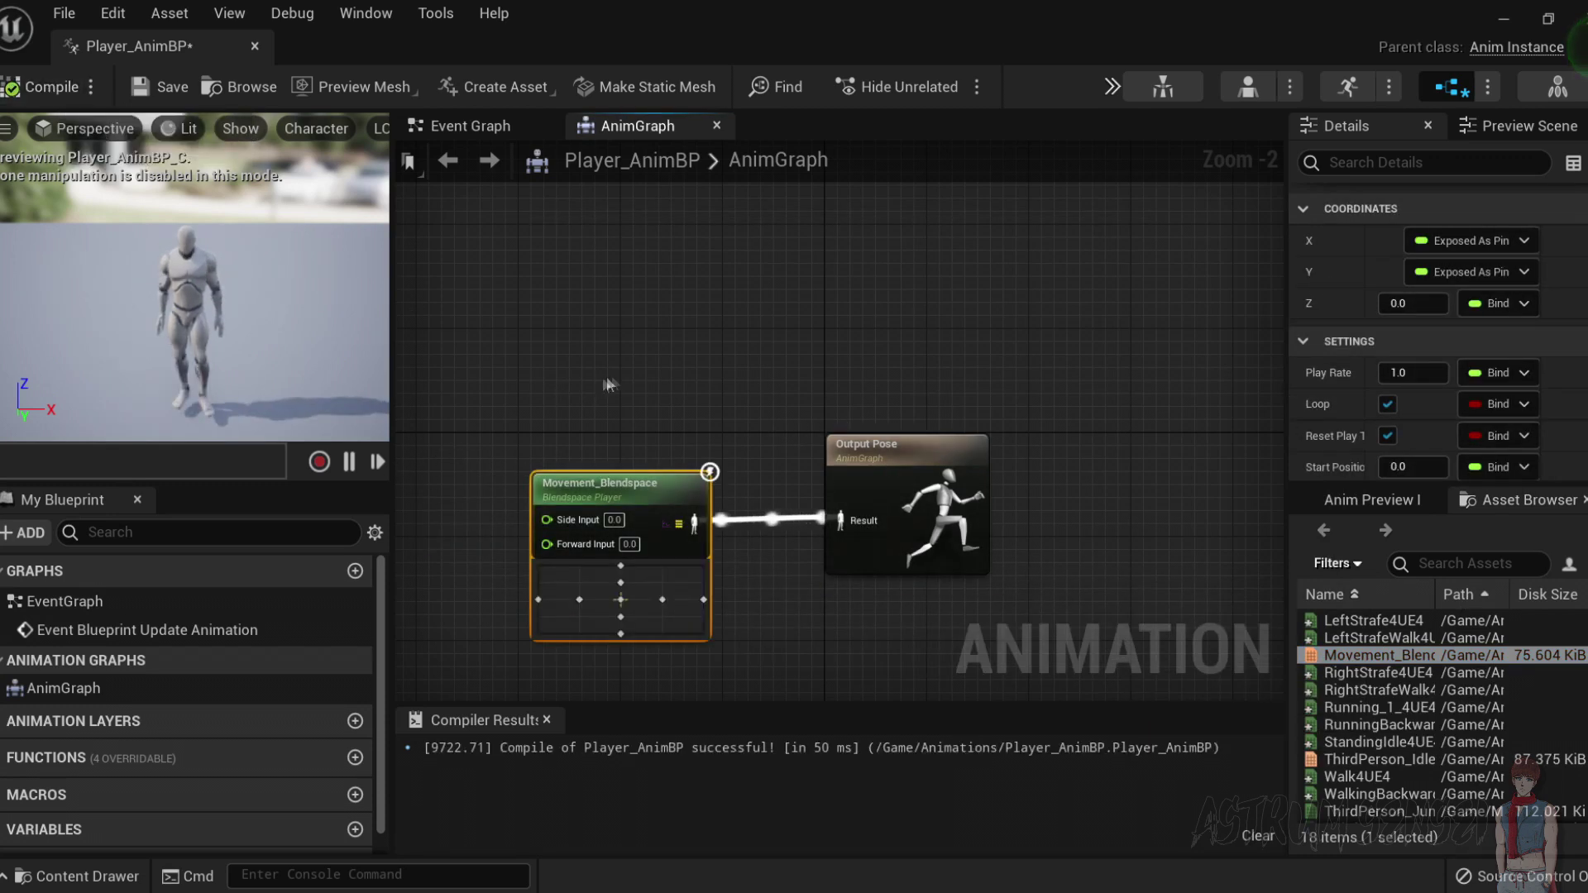
{"action": "right_click_drag", "start_coordinate": [510, 383], "coordinate": [643, 381]}
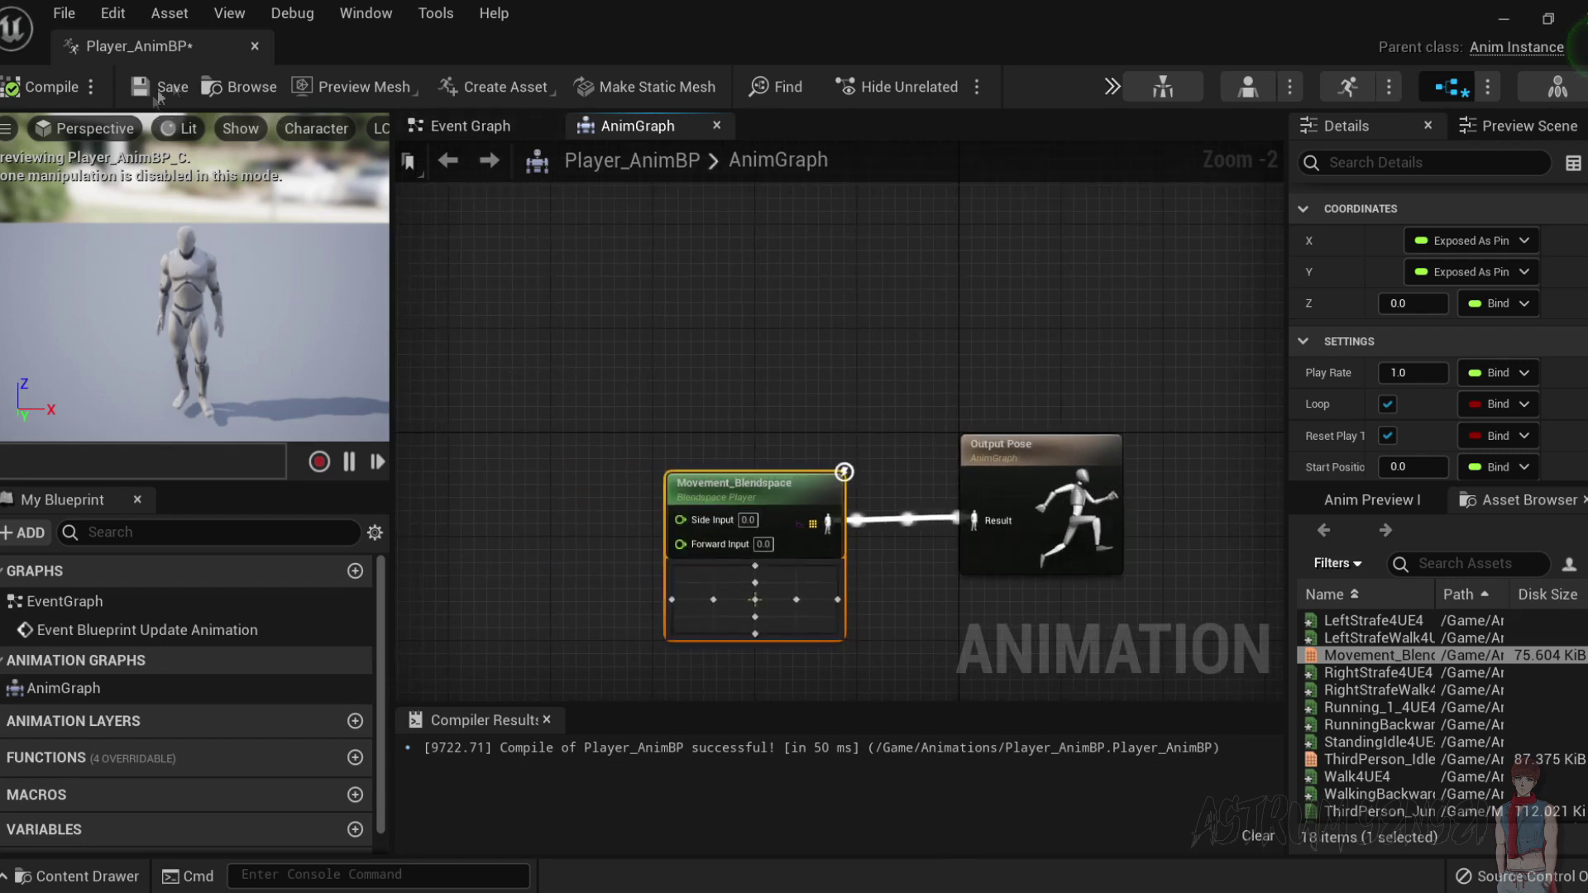
Open the ThirdPersonCharacter blueprint from ThirdPersonBP/Blueprints and select the character's body mesh in its viewport.
{"action": "left_click", "coordinate": [1504, 18]}
{"action": "scroll", "coordinate": [157, 760], "scroll_direction": "down", "scroll_amount": 3}
{"action": "left_click", "coordinate": [10, 730]}
{"action": "left_click", "coordinate": [82, 748]}
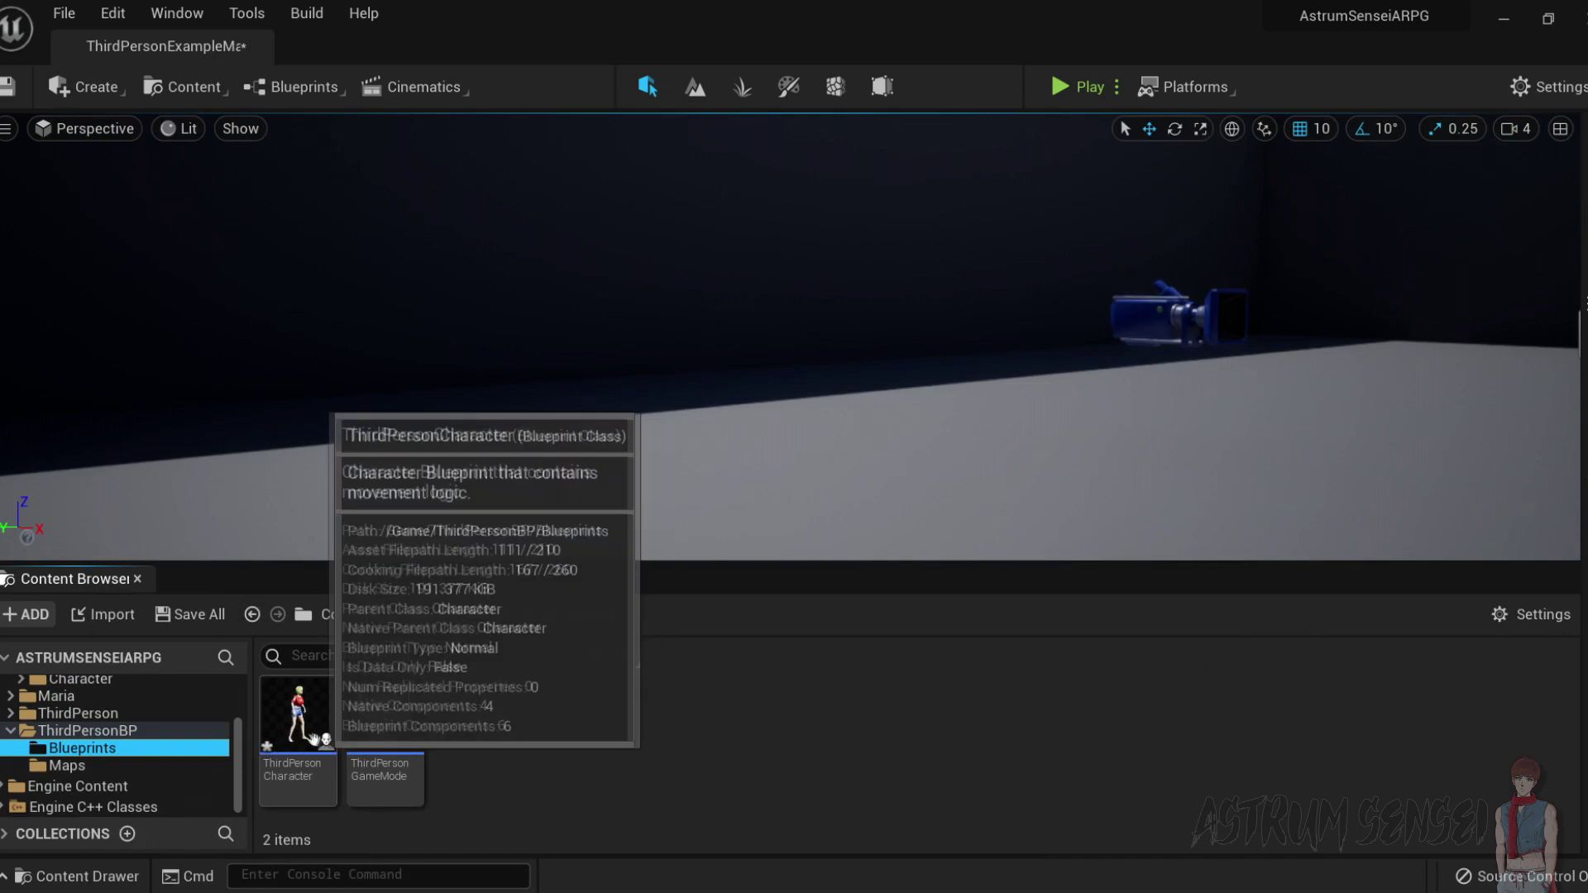
{"action": "double_click", "coordinate": [298, 715]}
{"action": "left_click", "coordinate": [470, 126]}
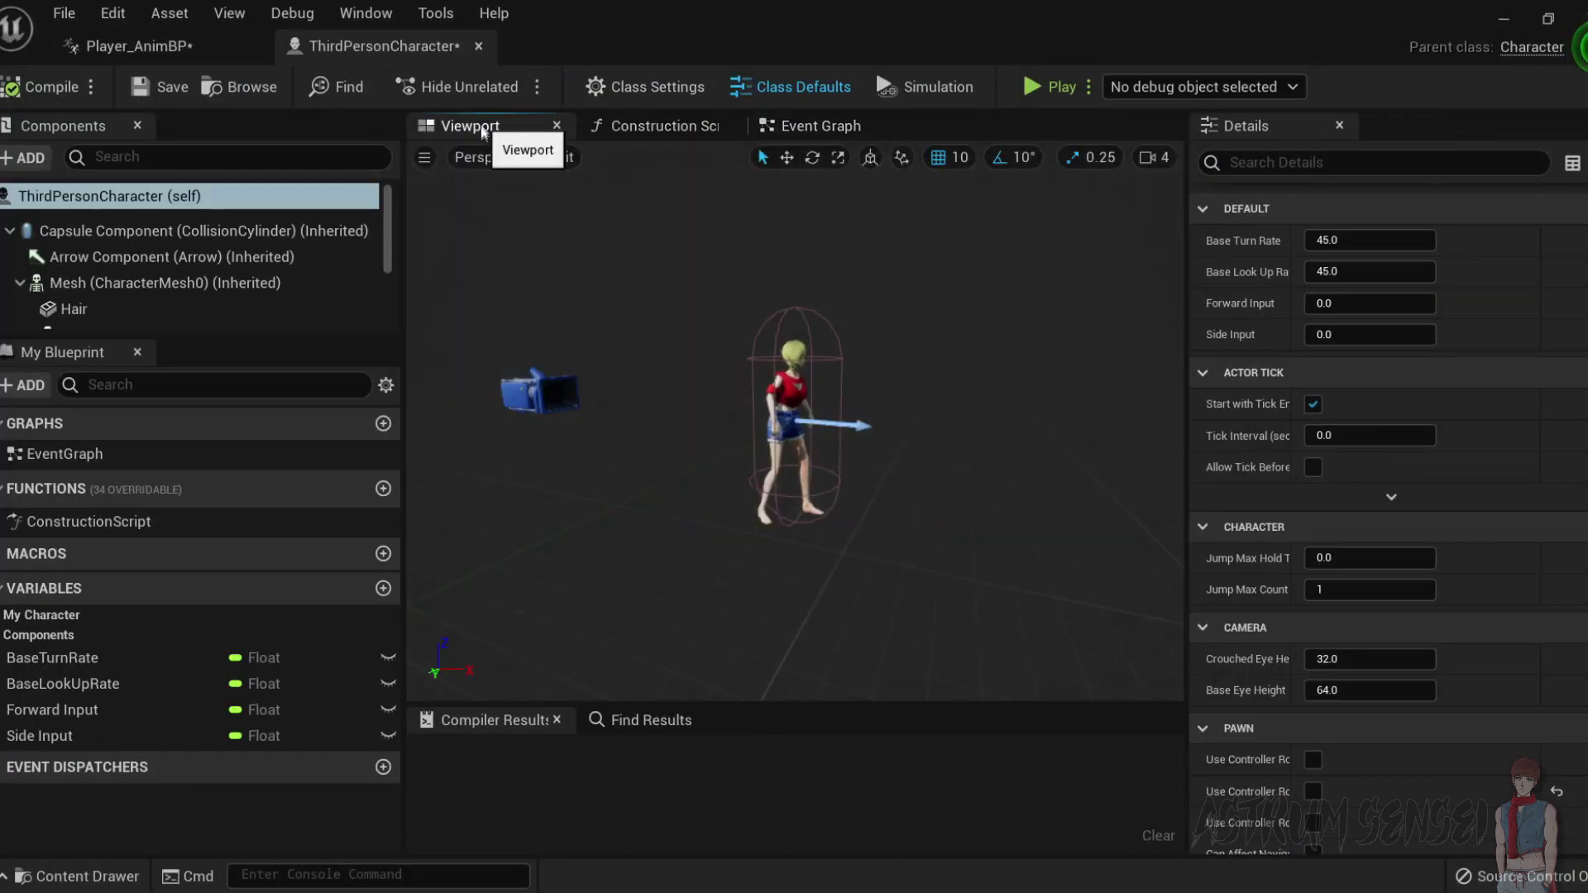
{"action": "left_click", "coordinate": [790, 389]}
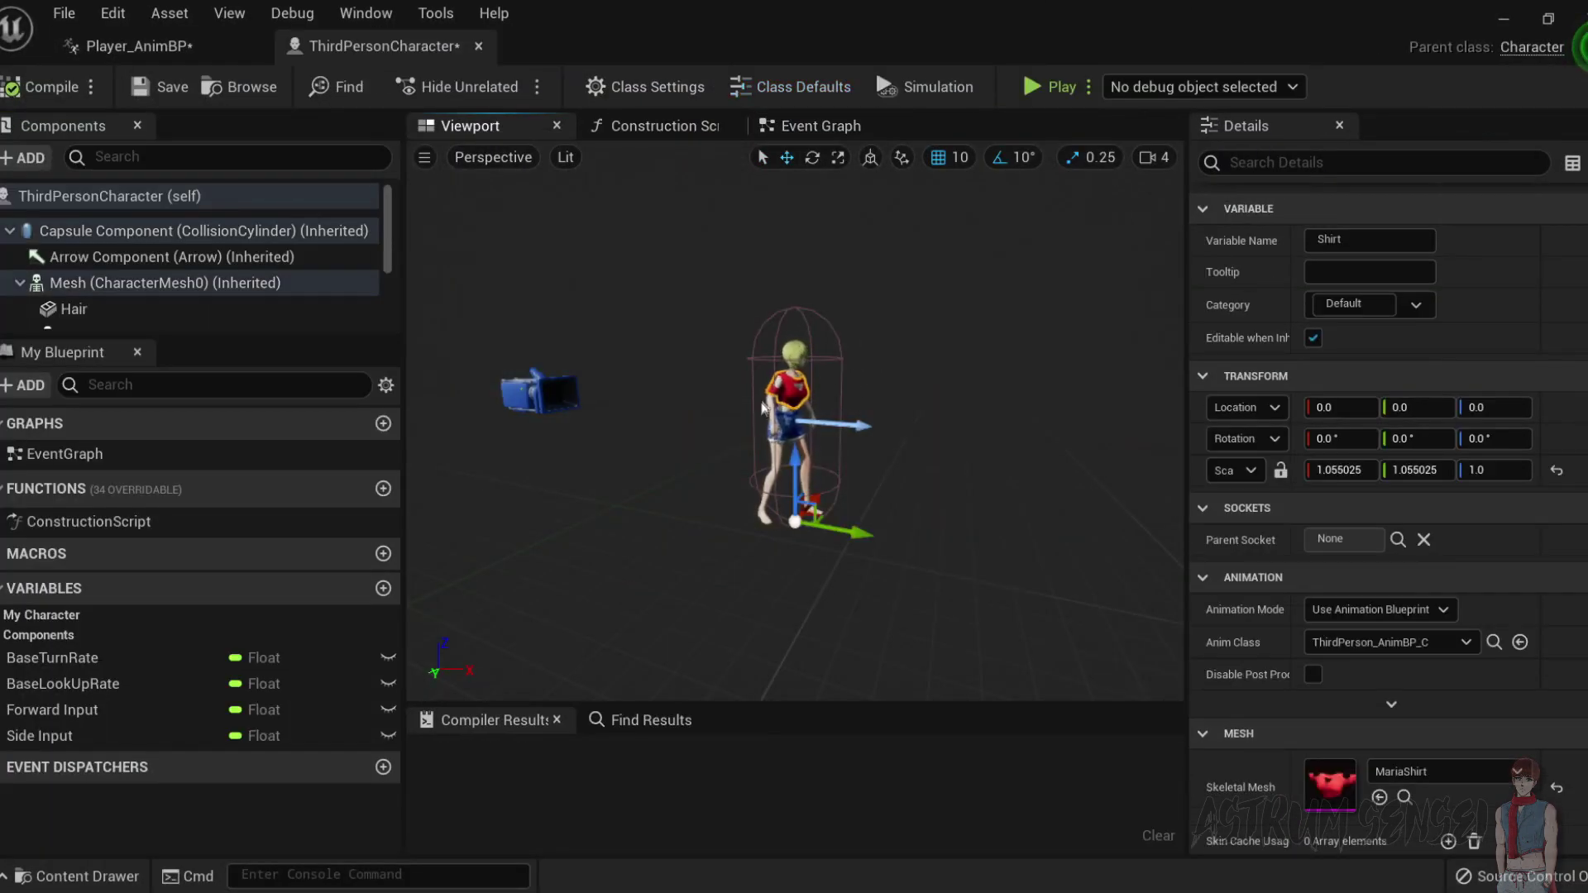
{"action": "left_click", "coordinate": [769, 411]}
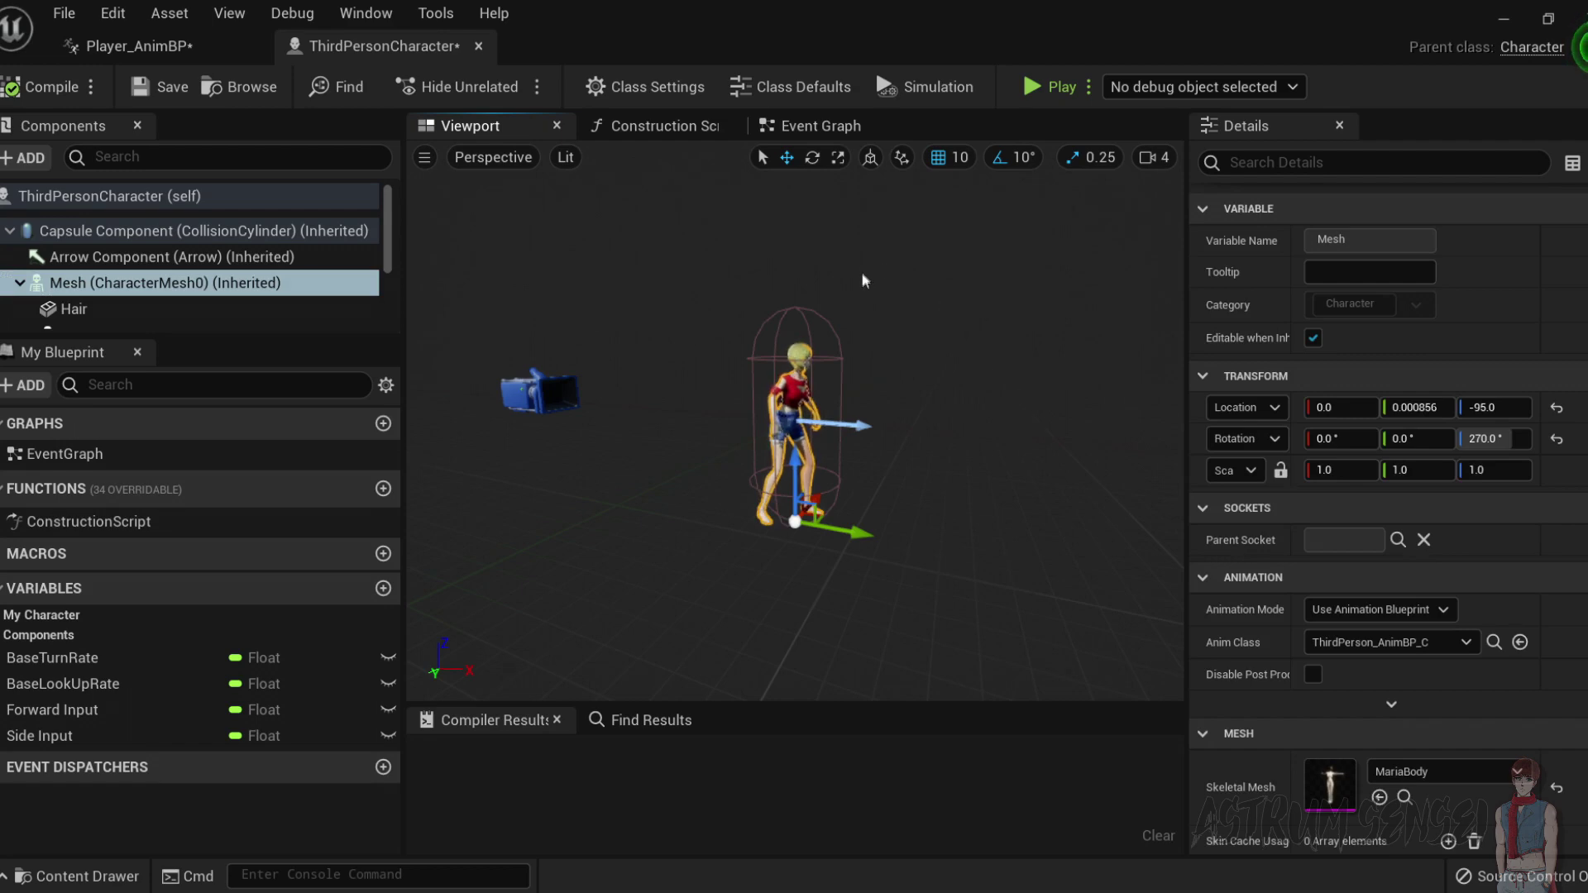
{"action": "key", "text": "f"}
Compare the character's Forward Input and Side Input event graph nodes with the Movement_Blendspace inputs in Player_AnimBP.
{"action": "left_click", "coordinate": [1423, 642]}
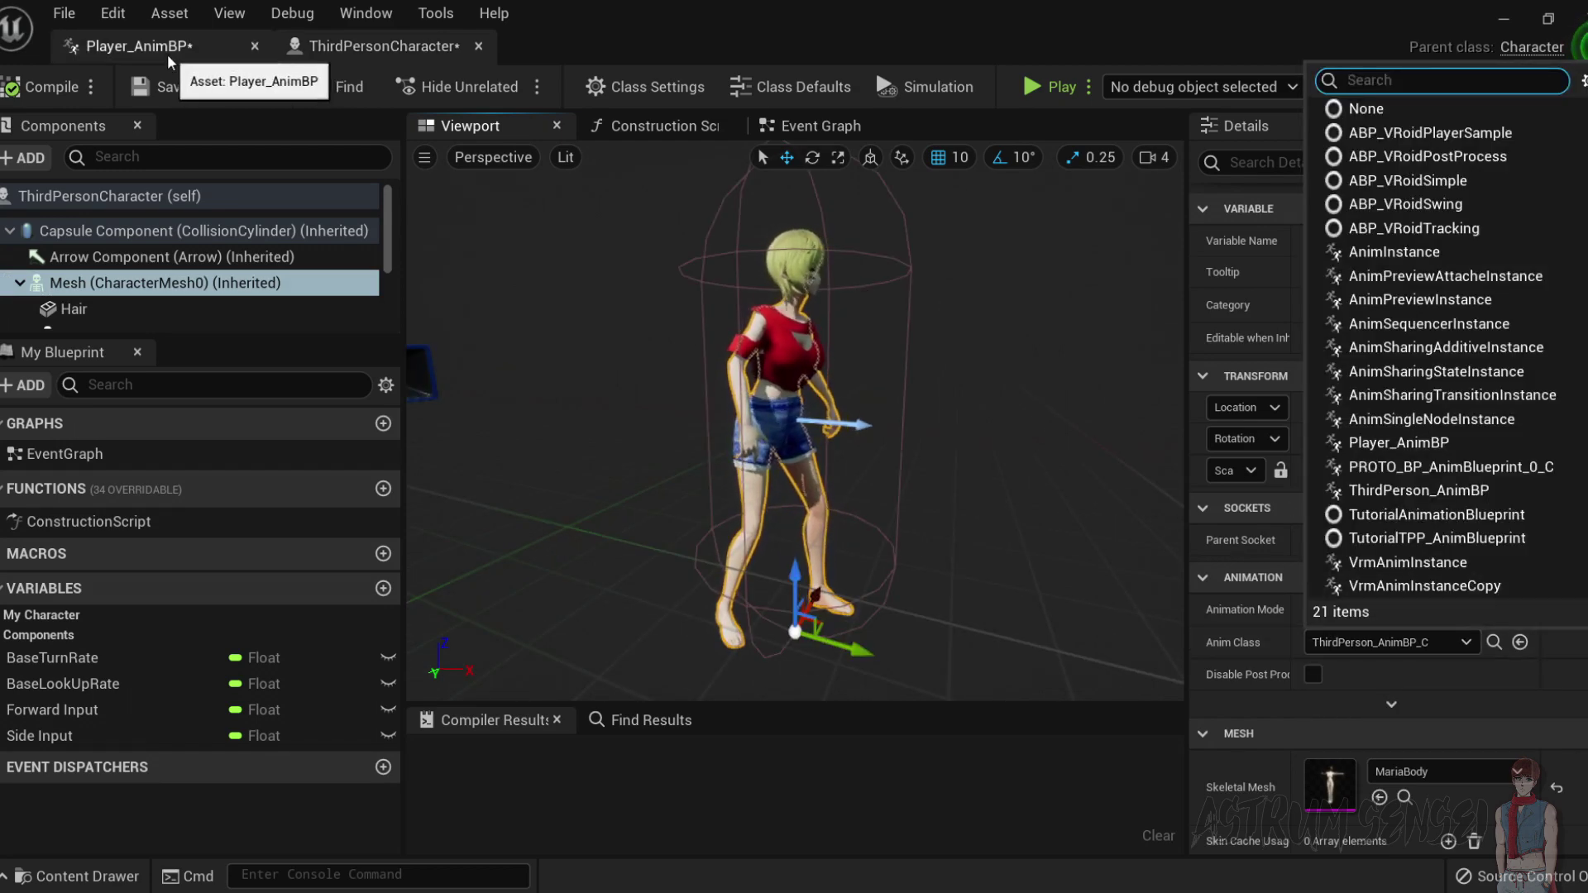
{"action": "left_click", "coordinate": [199, 47]}
{"action": "left_click", "coordinate": [346, 50]}
{"action": "left_click", "coordinate": [814, 126]}
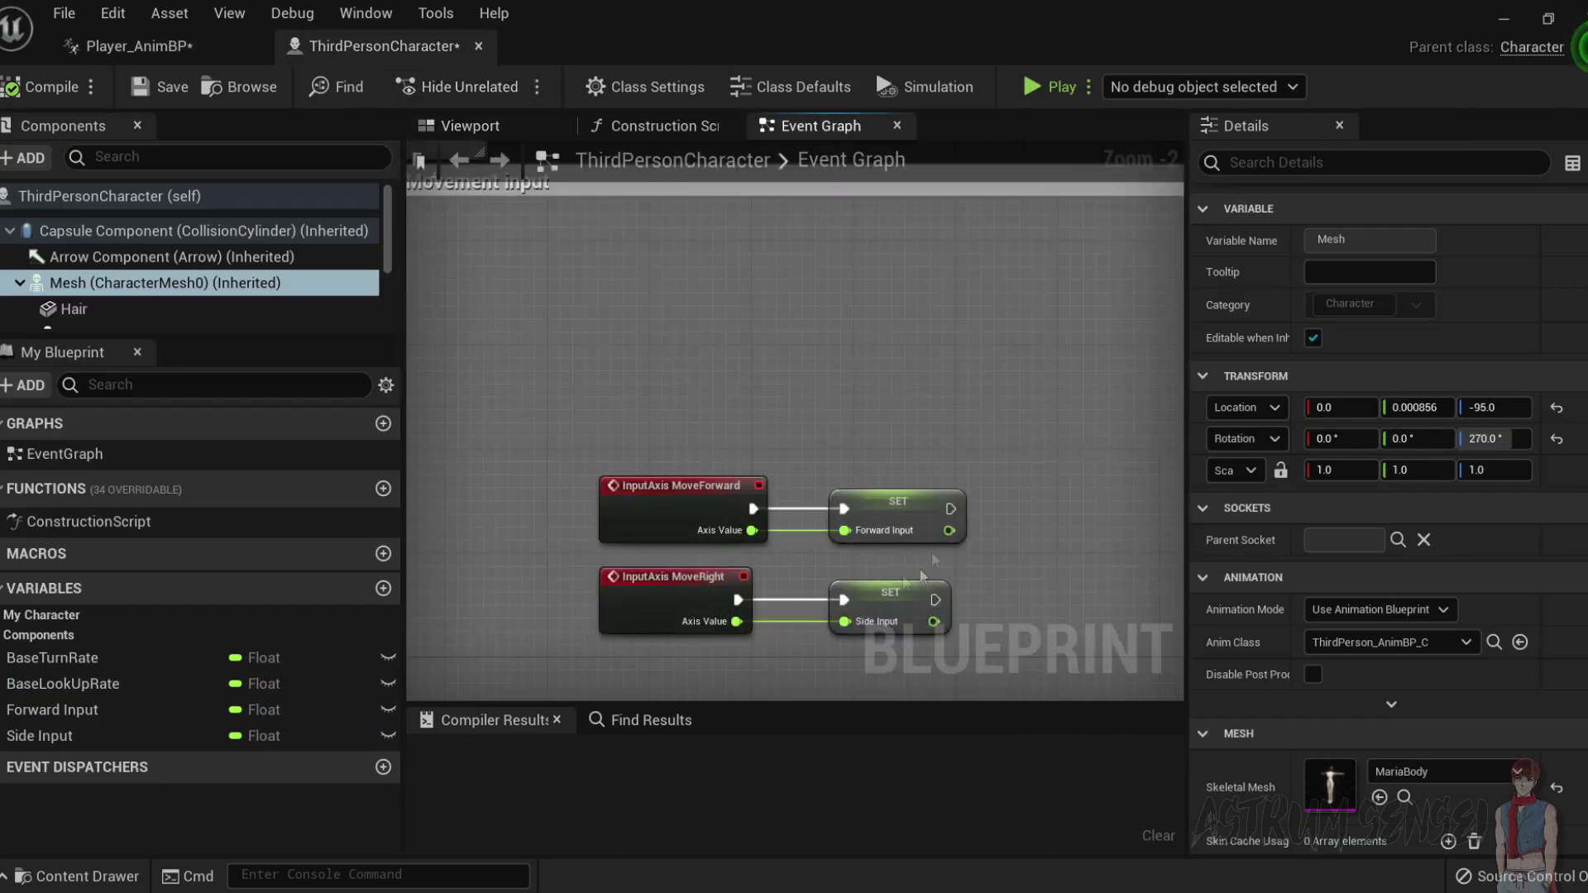
{"action": "left_click", "coordinate": [176, 43]}
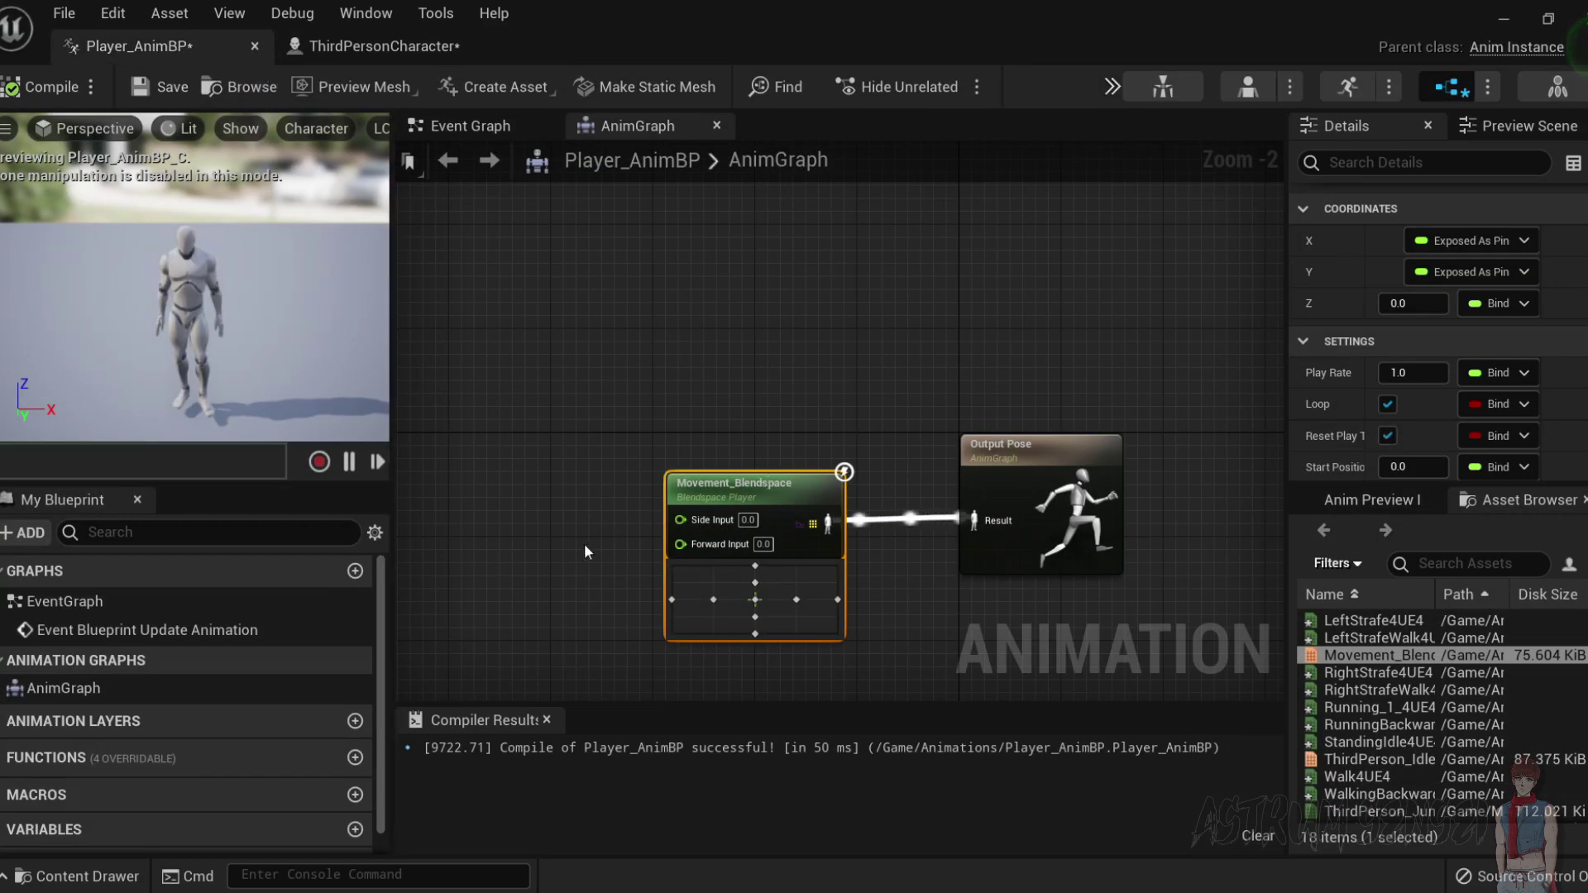
{"action": "scroll", "coordinate": [584, 548], "scroll_direction": "up", "scroll_amount": 2}
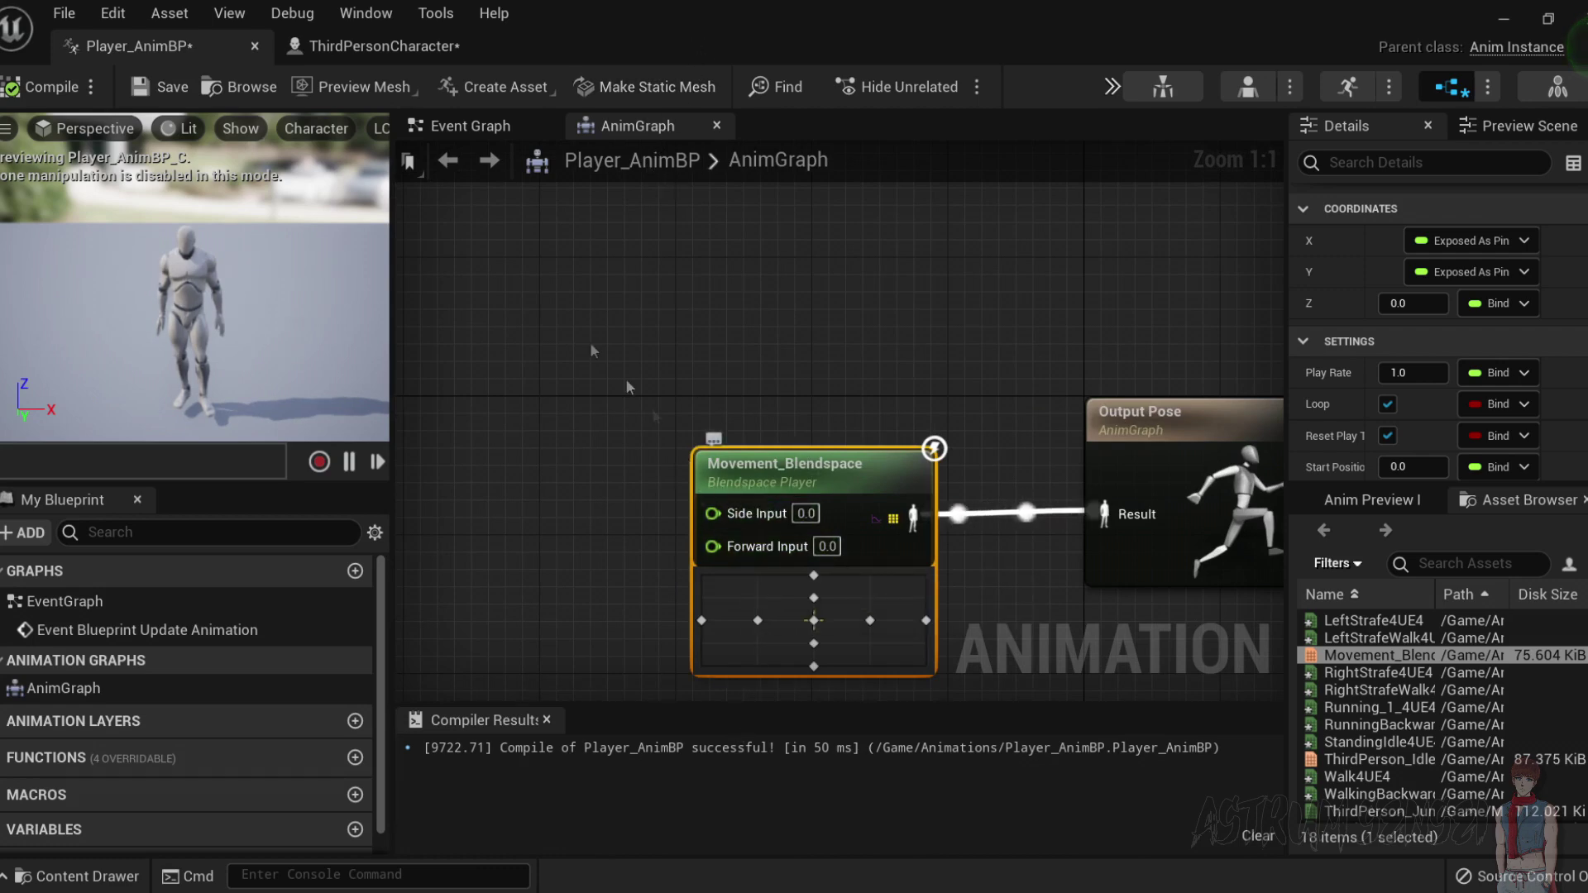
{"action": "left_click", "coordinate": [395, 52]}
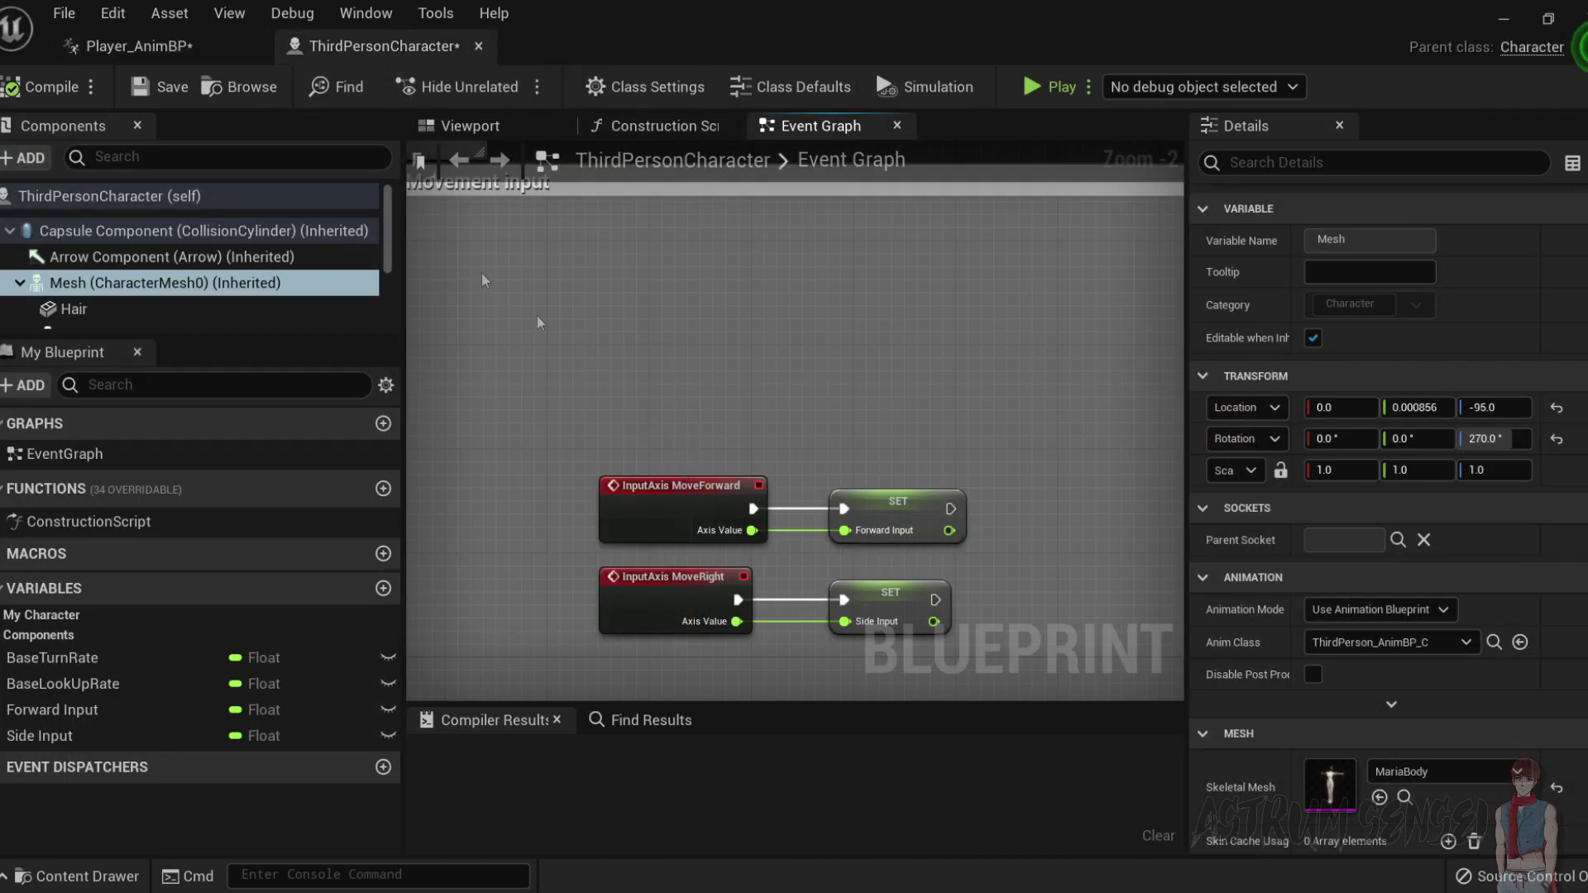
{"action": "left_click", "coordinate": [469, 125]}
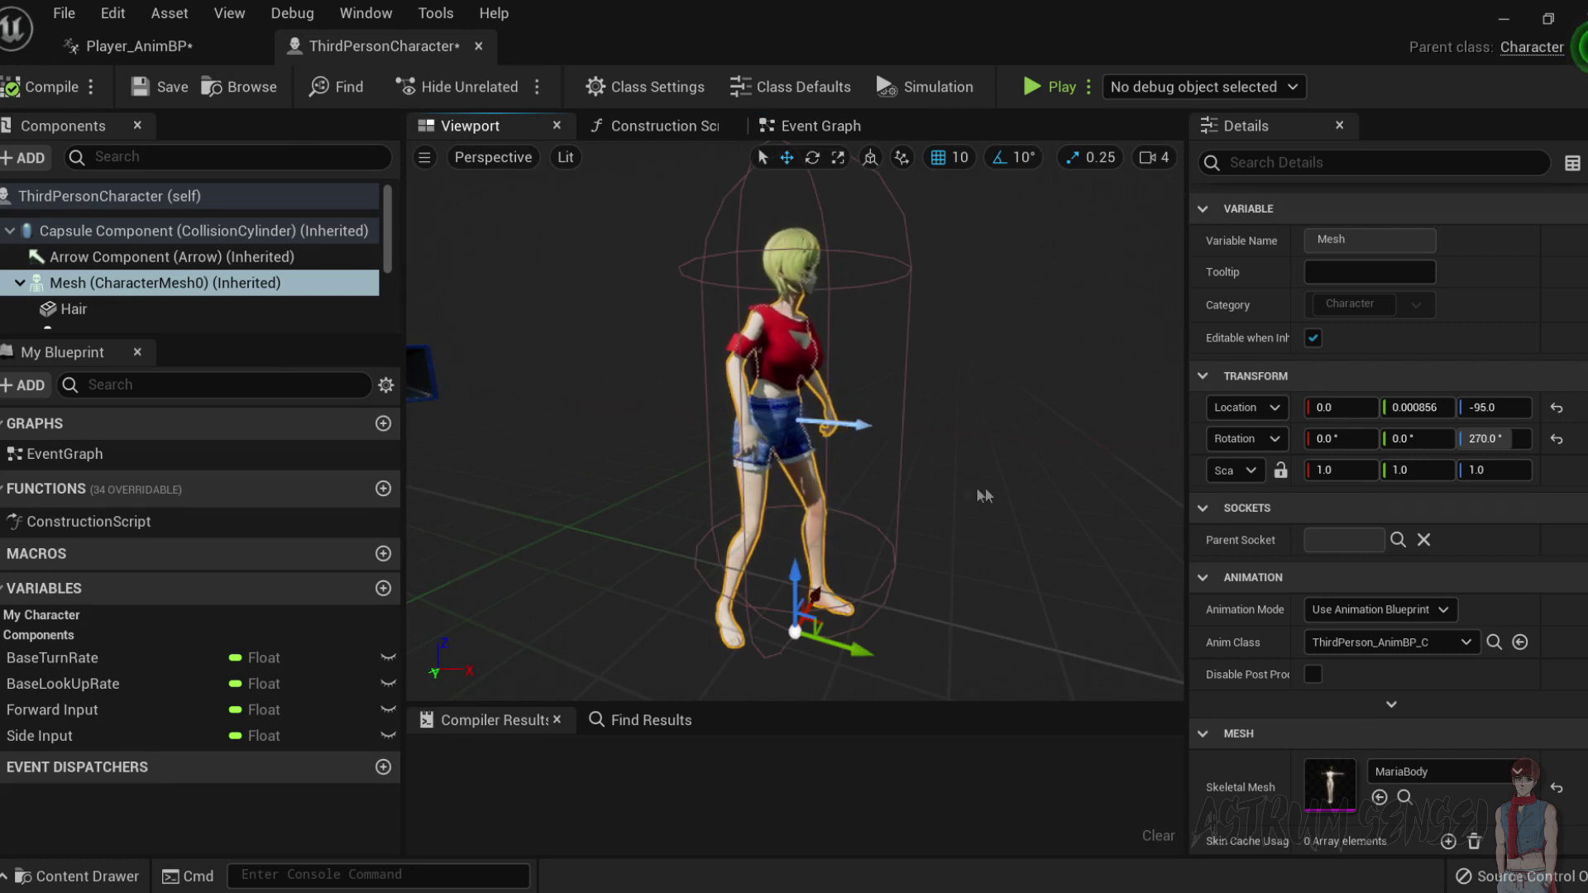
Set the Anim Class of the character's body mesh to Player_AnimBP and inspect the character from behind.
{"action": "left_click", "coordinate": [1373, 643]}
{"action": "left_click", "coordinate": [1398, 442]}
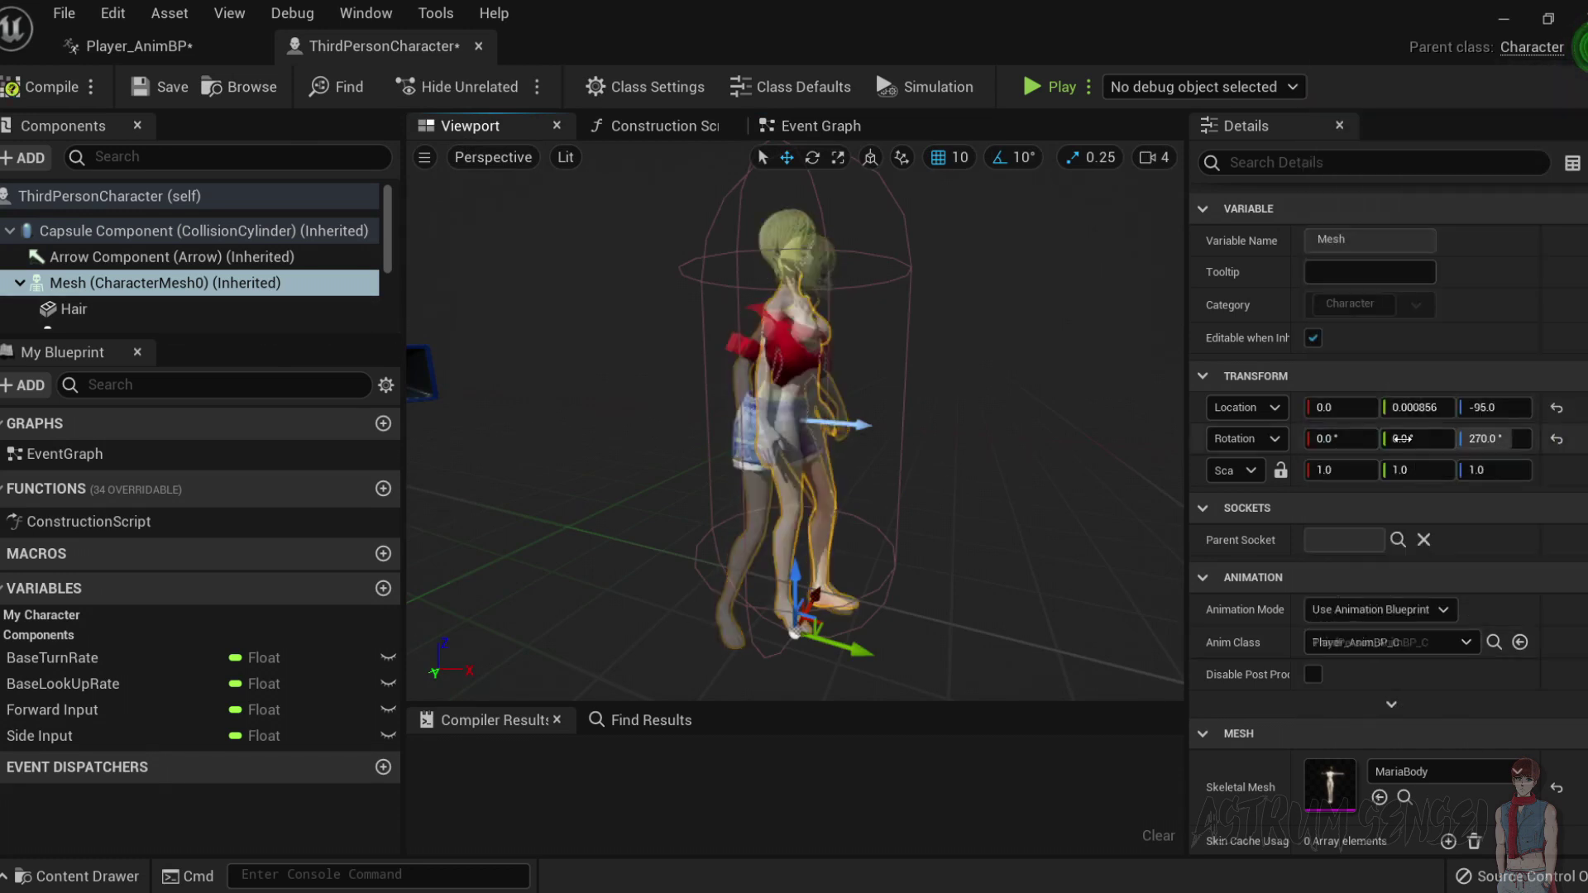
{"action": "scroll", "coordinate": [872, 487], "scroll_direction": "down", "scroll_amount": 5}
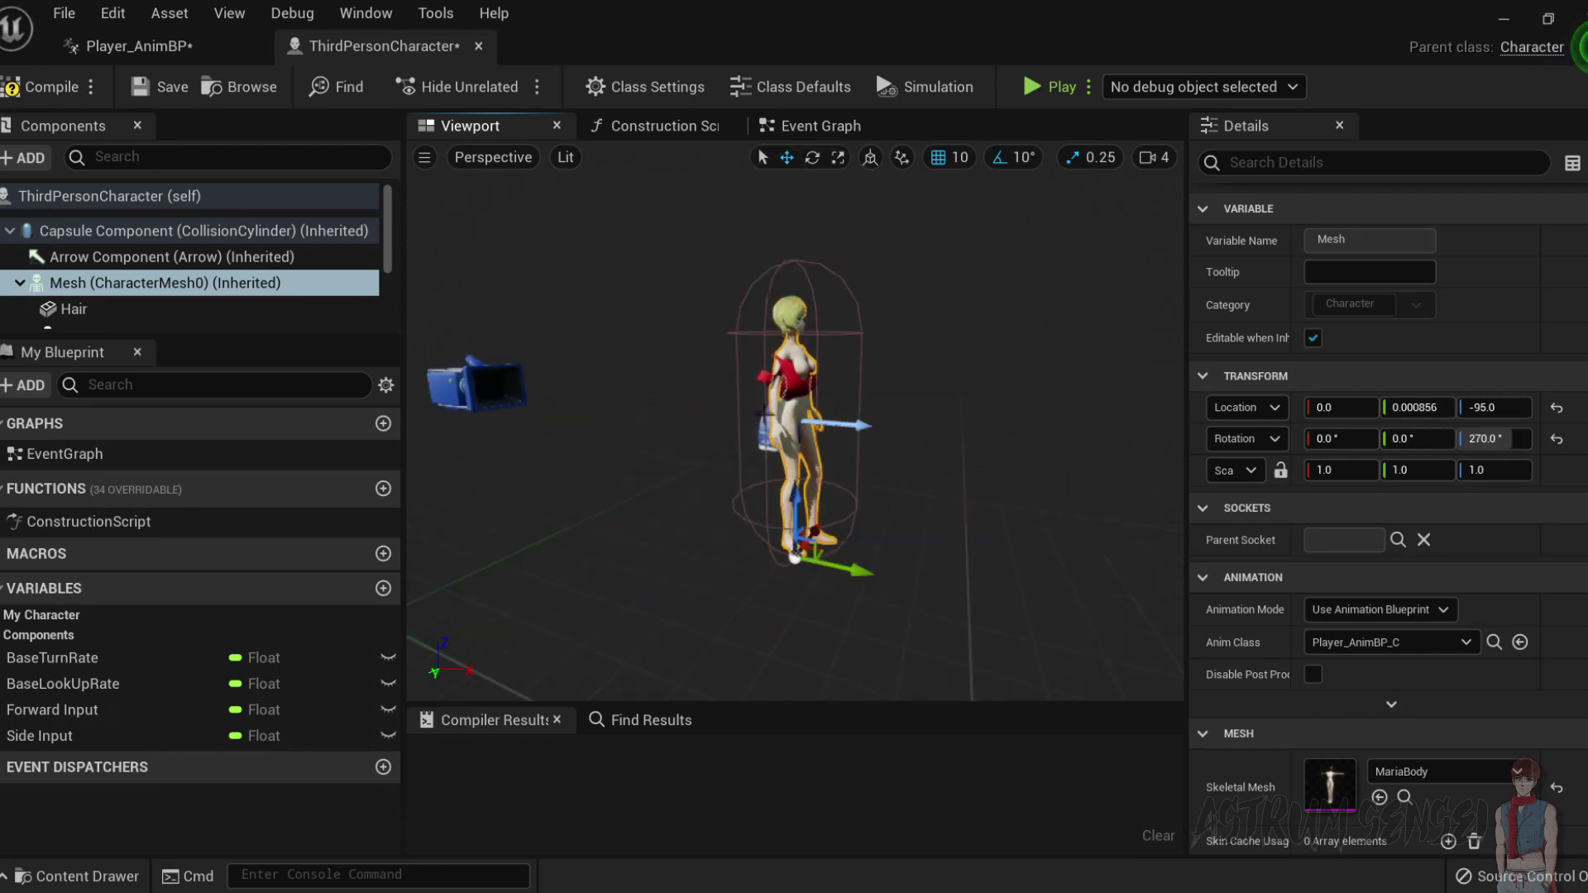
{"action": "mouse_move", "coordinate": [998, 506]}
{"action": "right_mouse_down"}
{"action": "mouse_move", "coordinate": [1157, 488]}
{"action": "mouse_move", "coordinate": [964, 506]}
{"action": "mouse_move", "coordinate": [1013, 507]}
{"action": "right_mouse_up"}
{"action": "key", "text": "w"}
{"action": "key", "text": "a"}
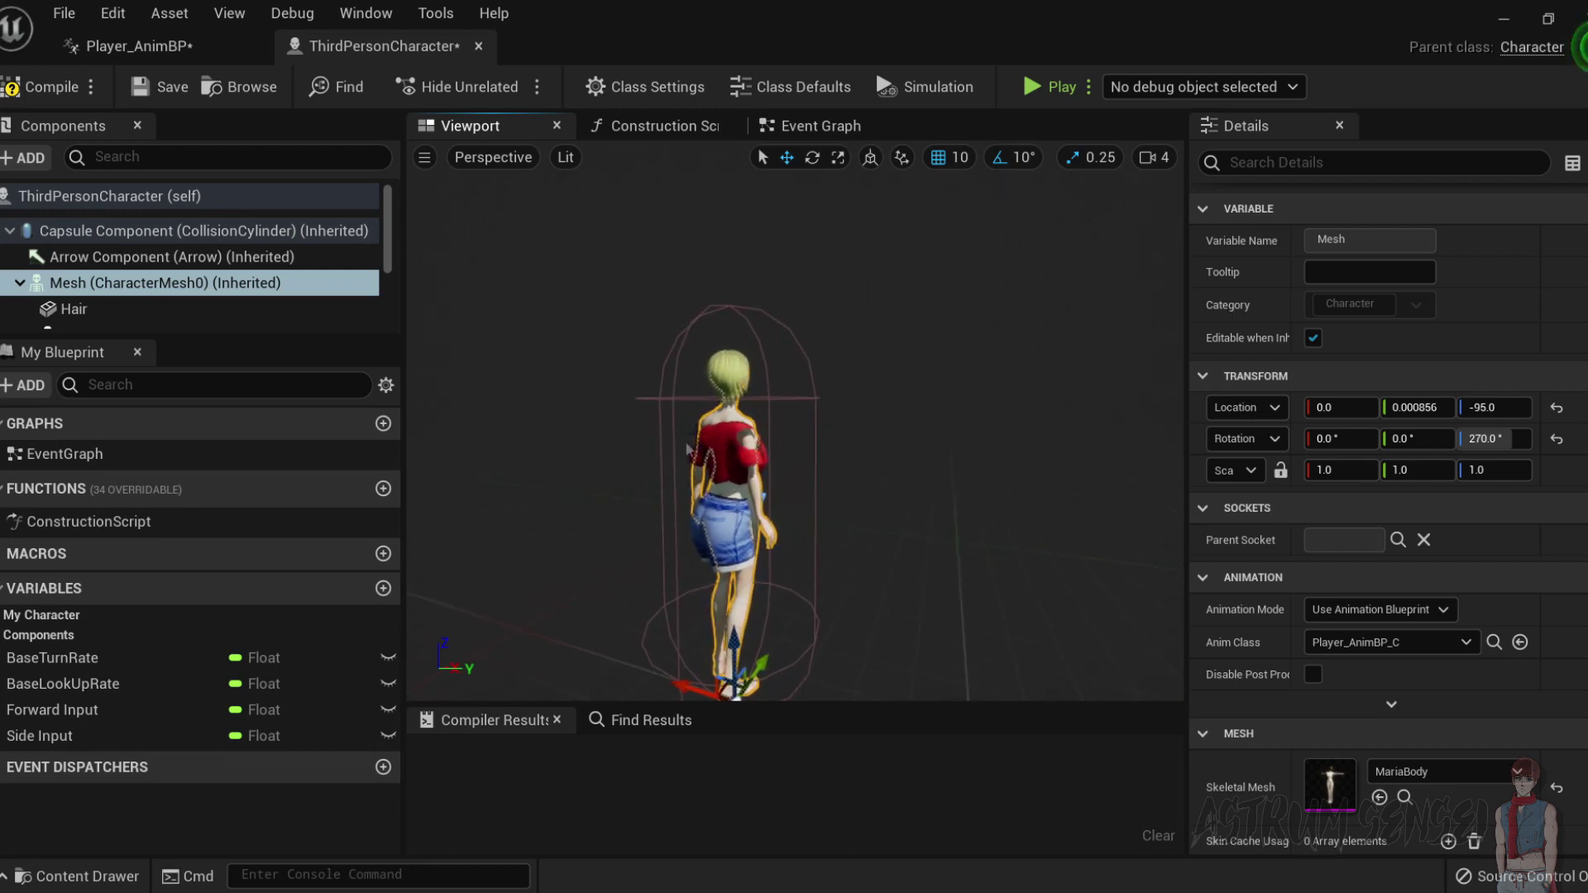
Set the Anim Class of the Pants component to Player_AnimBP.
{"action": "left_click", "coordinate": [149, 310]}
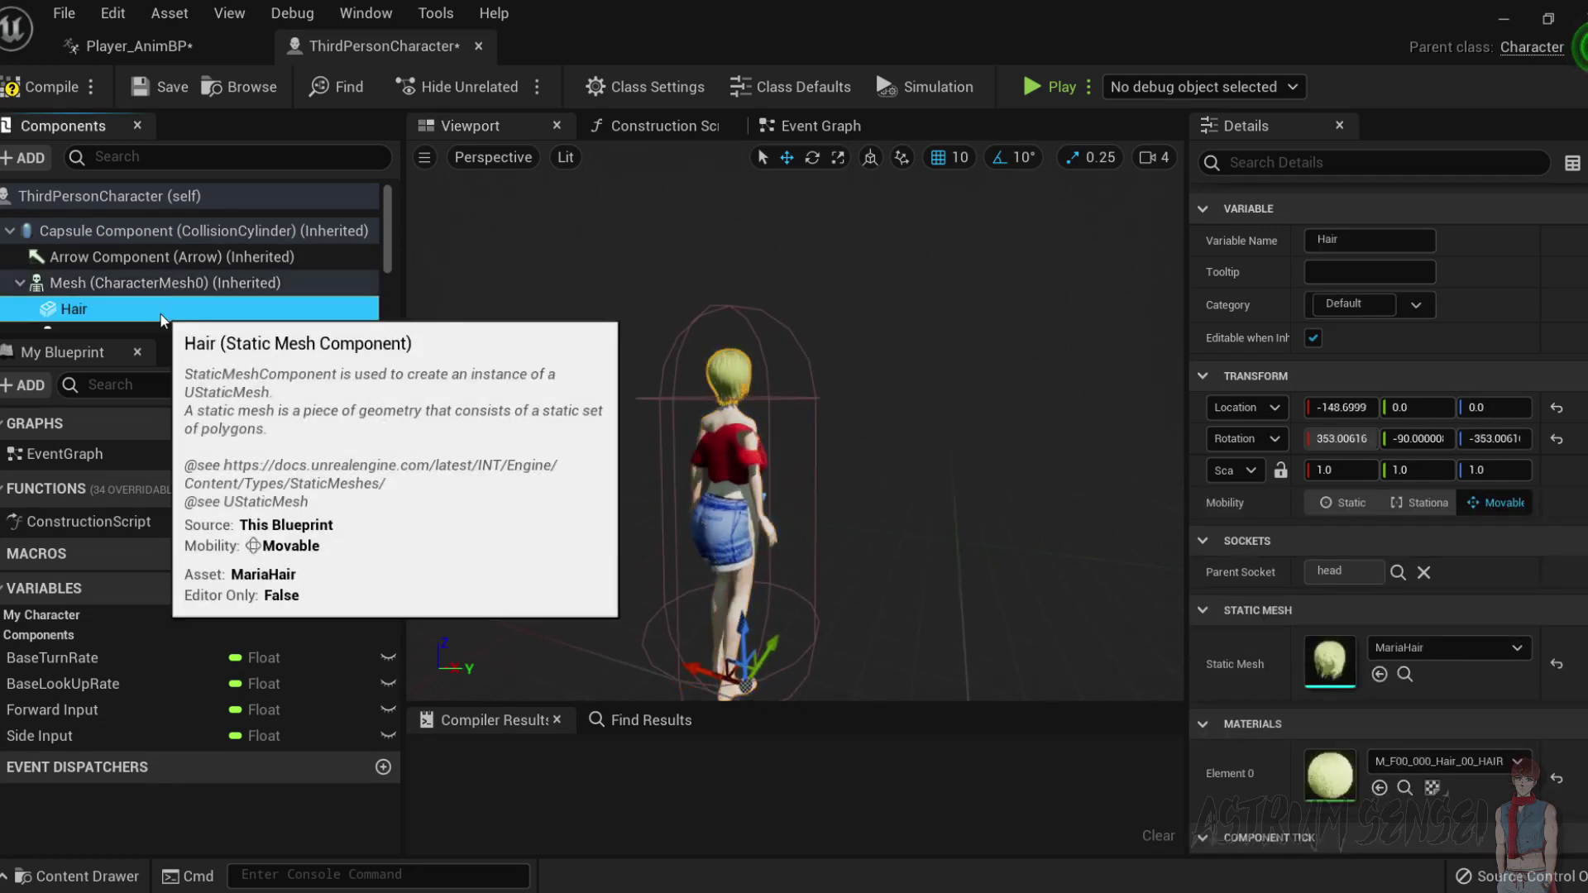
{"action": "scroll", "coordinate": [323, 321], "scroll_direction": "down", "scroll_amount": 1}
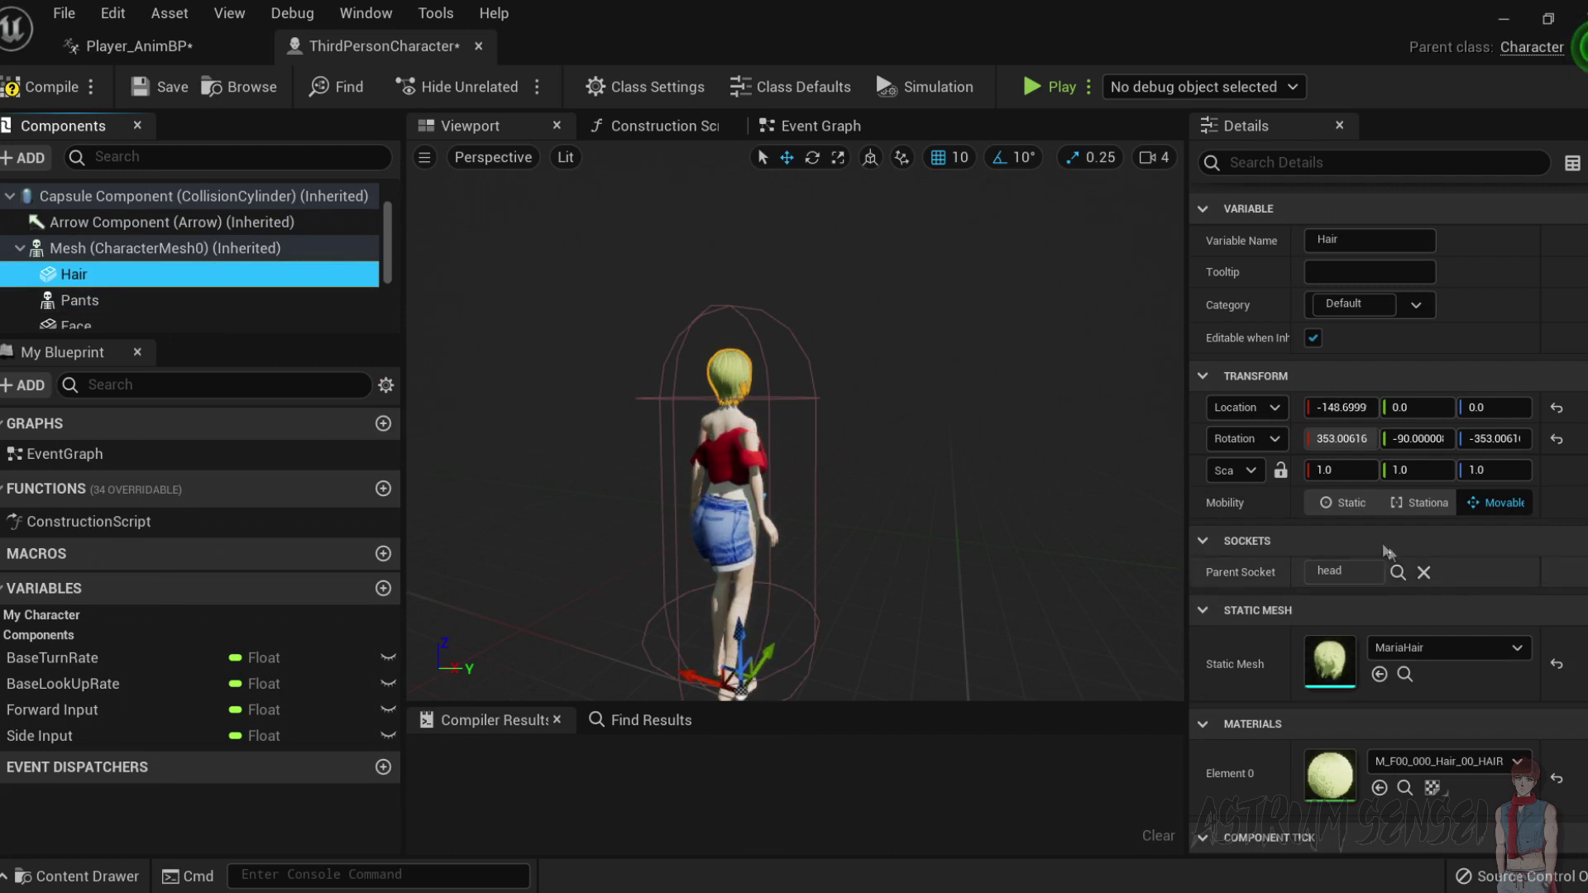
{"action": "scroll", "coordinate": [193, 277], "scroll_direction": "down", "scroll_amount": 1}
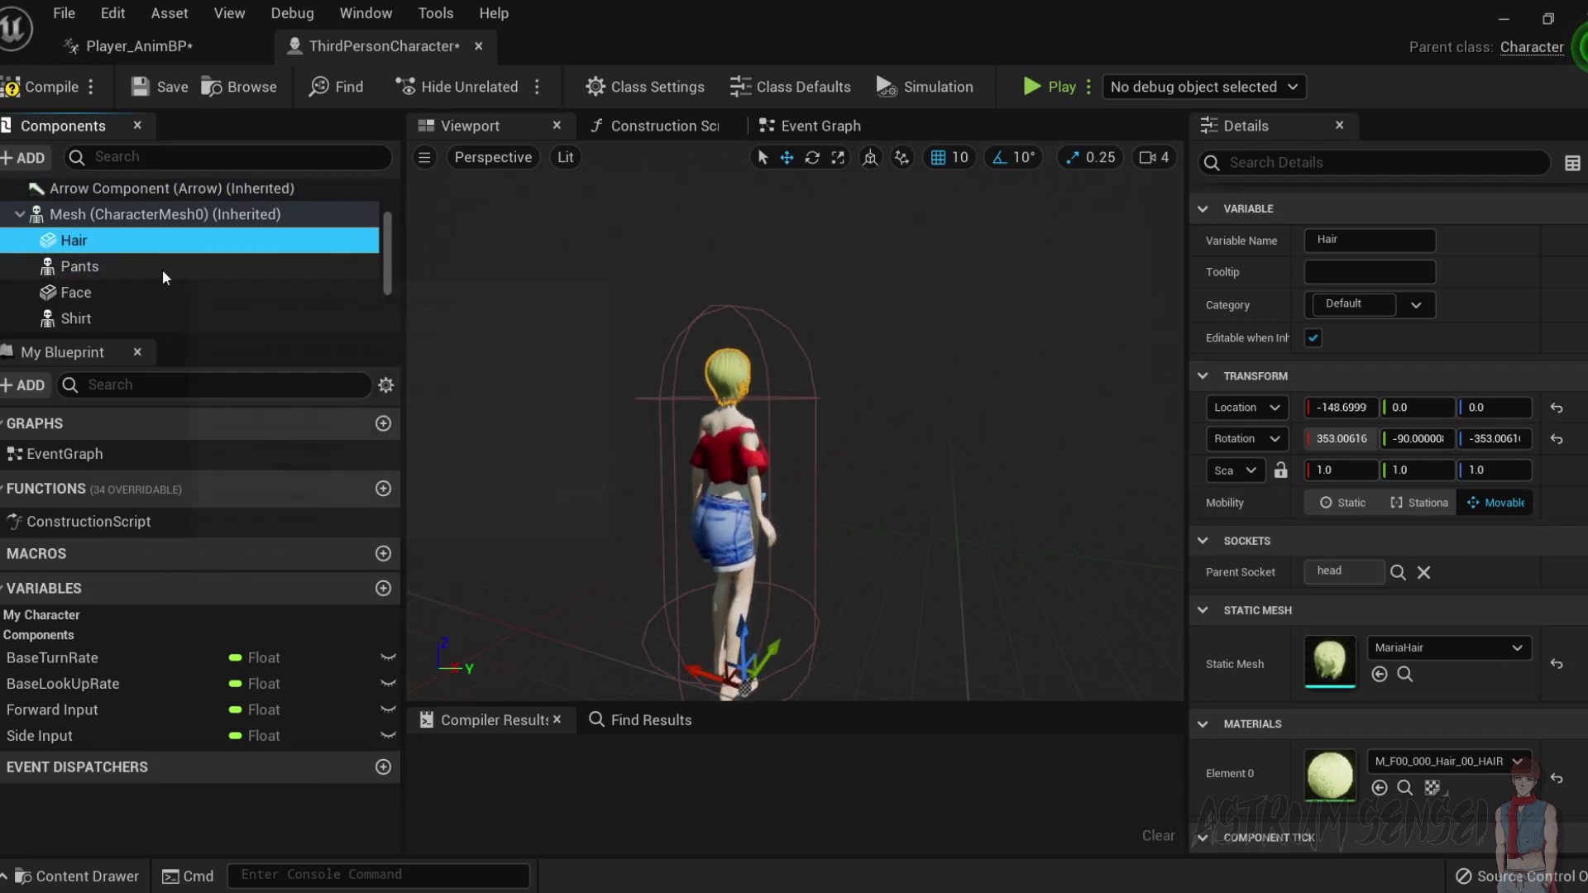
{"action": "left_click", "coordinate": [160, 271]}
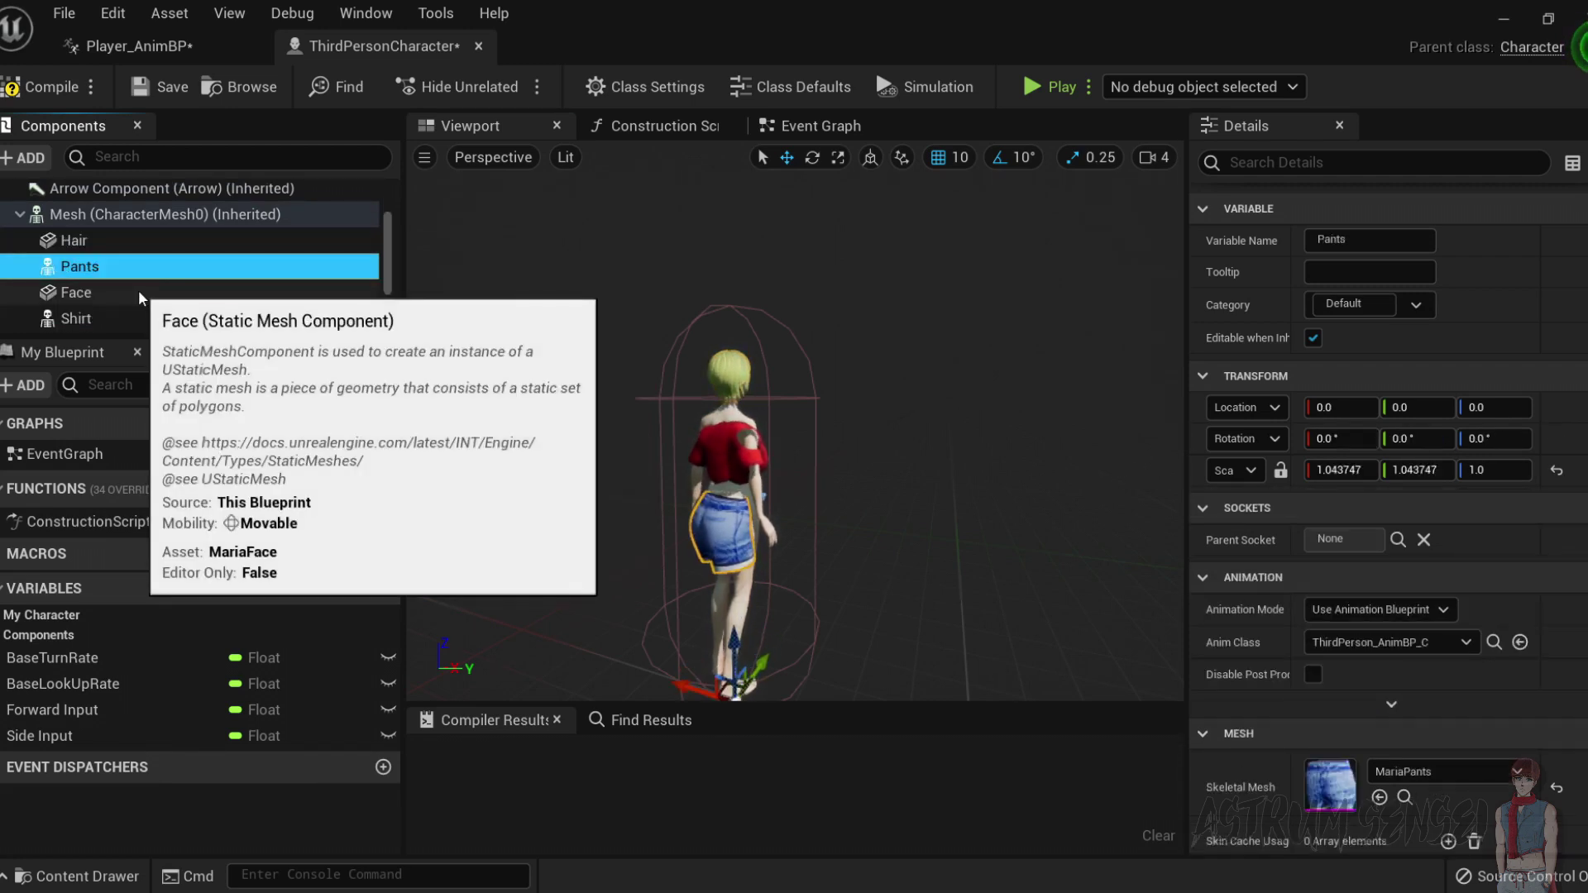
{"action": "left_click", "coordinate": [124, 291]}
{"action": "left_click", "coordinate": [113, 272]}
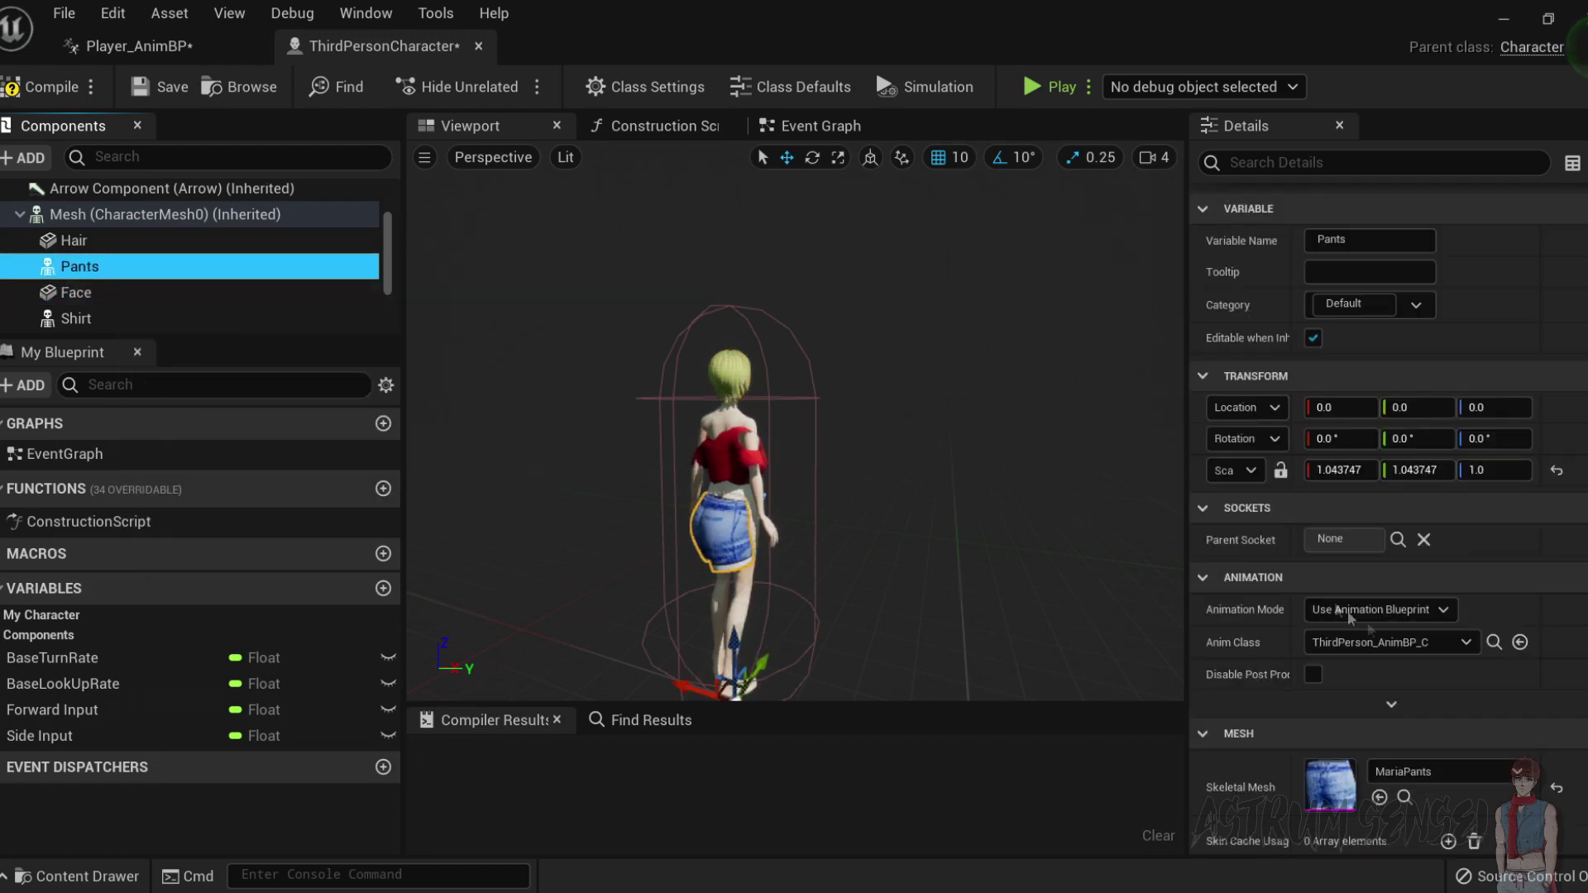
{"action": "left_click", "coordinate": [1391, 642]}
{"action": "left_click", "coordinate": [1375, 443]}
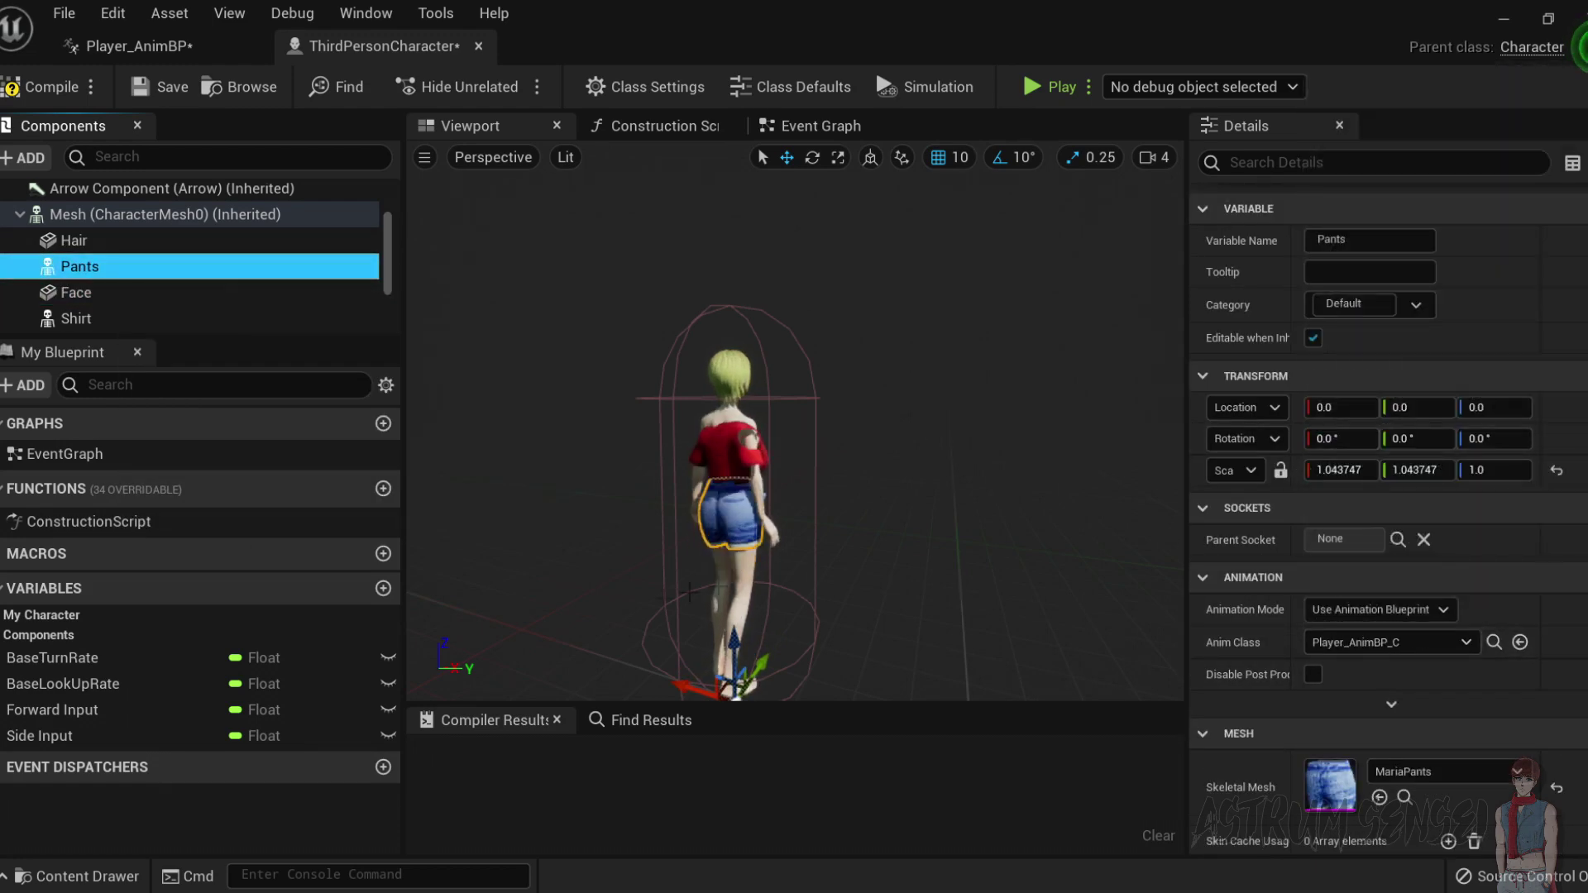
Set the Anim Class of the Shirt component to Player_AnimBP.
{"action": "left_click", "coordinate": [76, 318]}
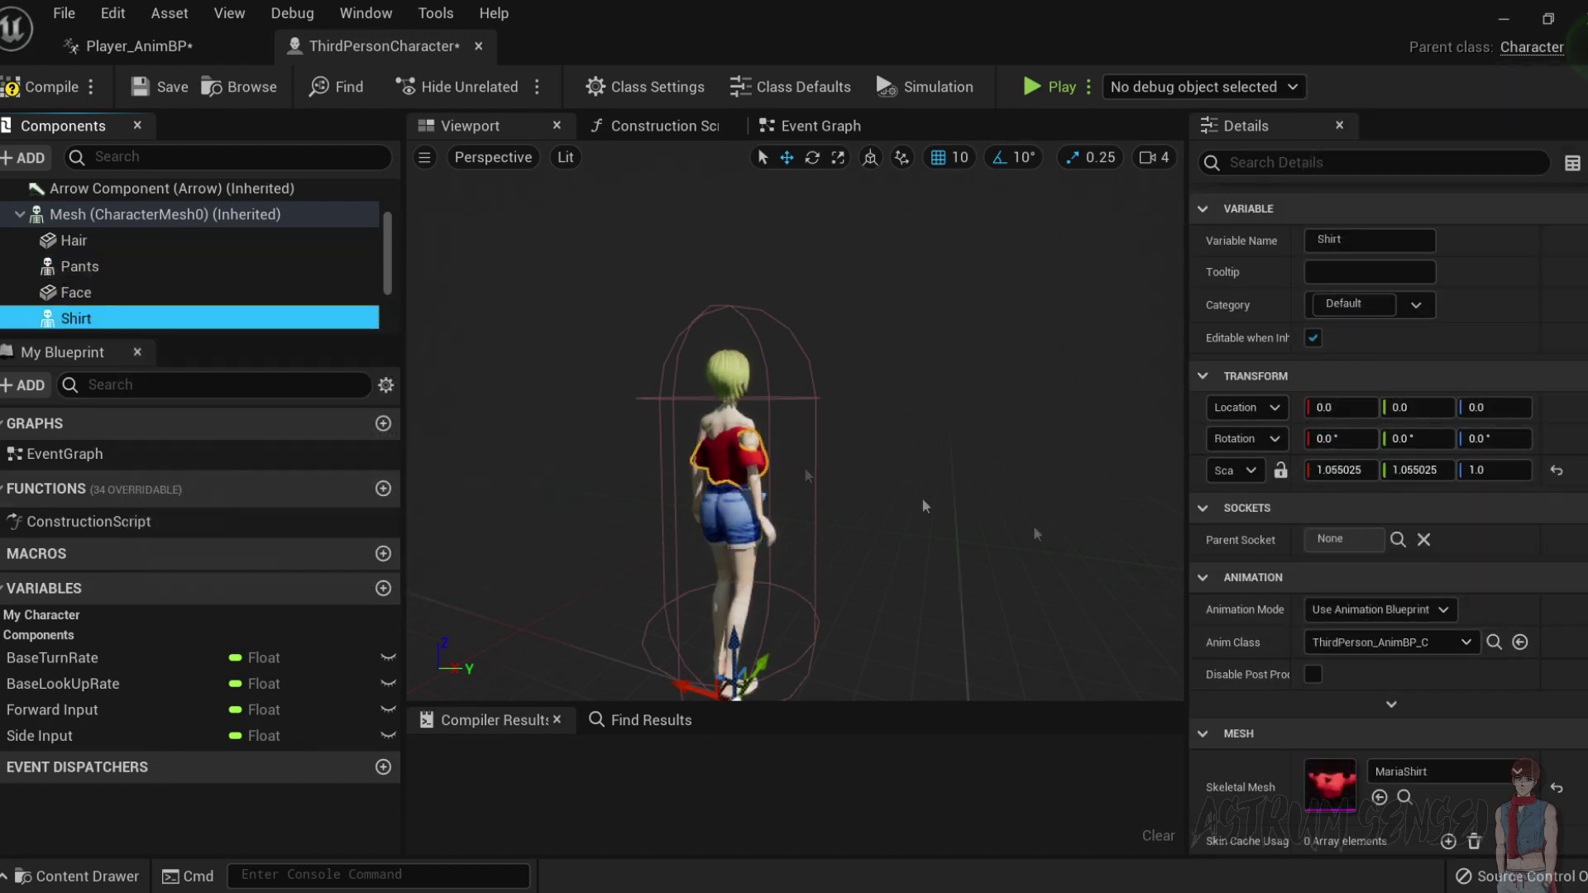
{"action": "left_click", "coordinate": [1391, 641]}
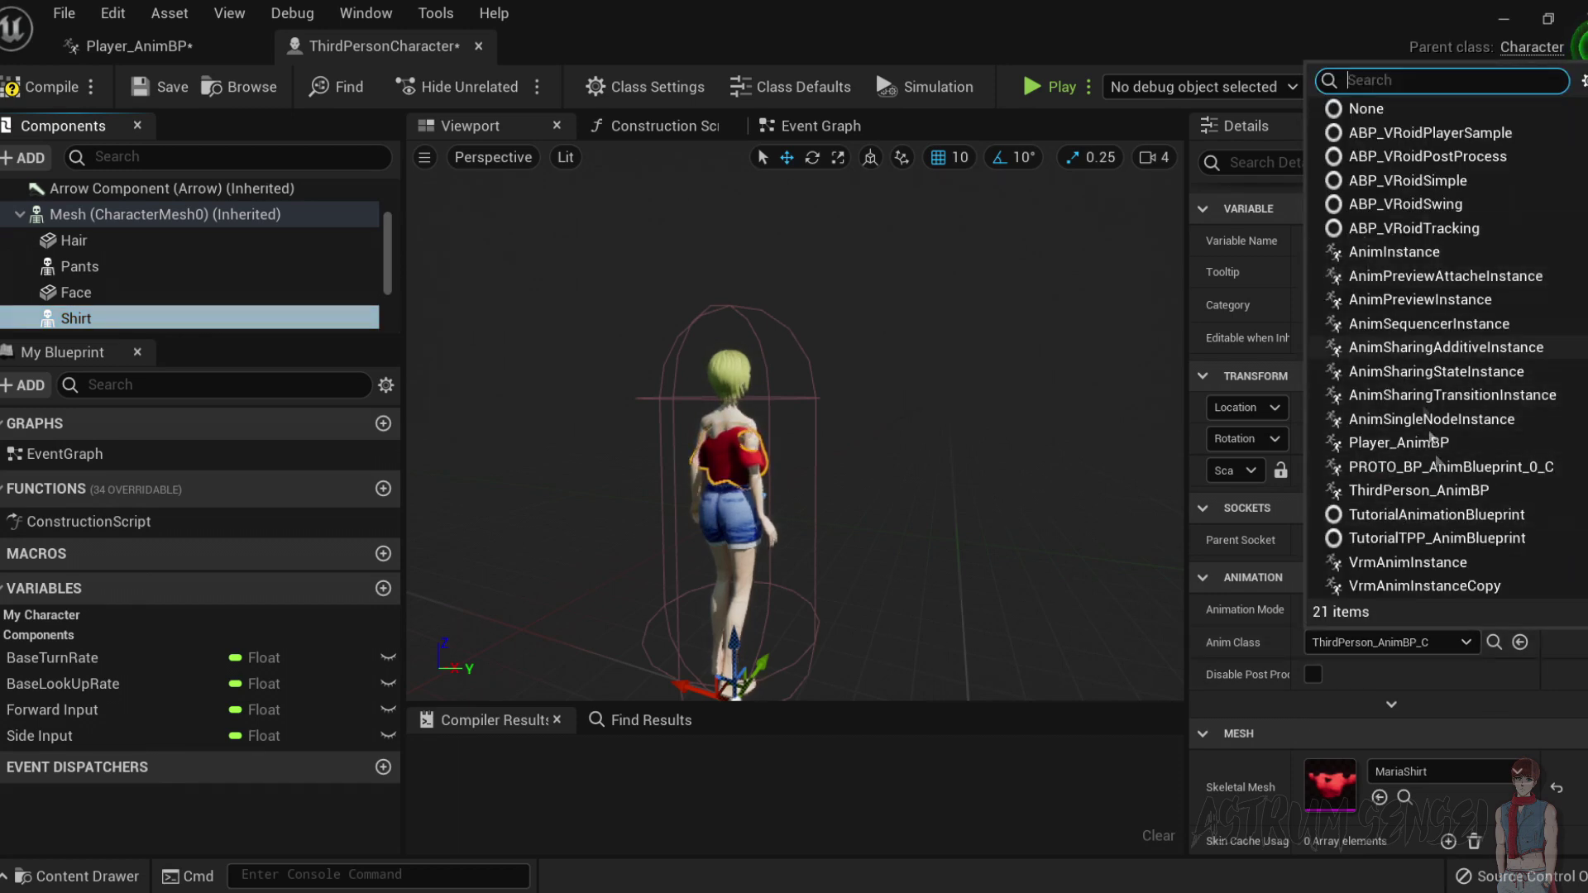
{"action": "left_click", "coordinate": [1391, 443]}
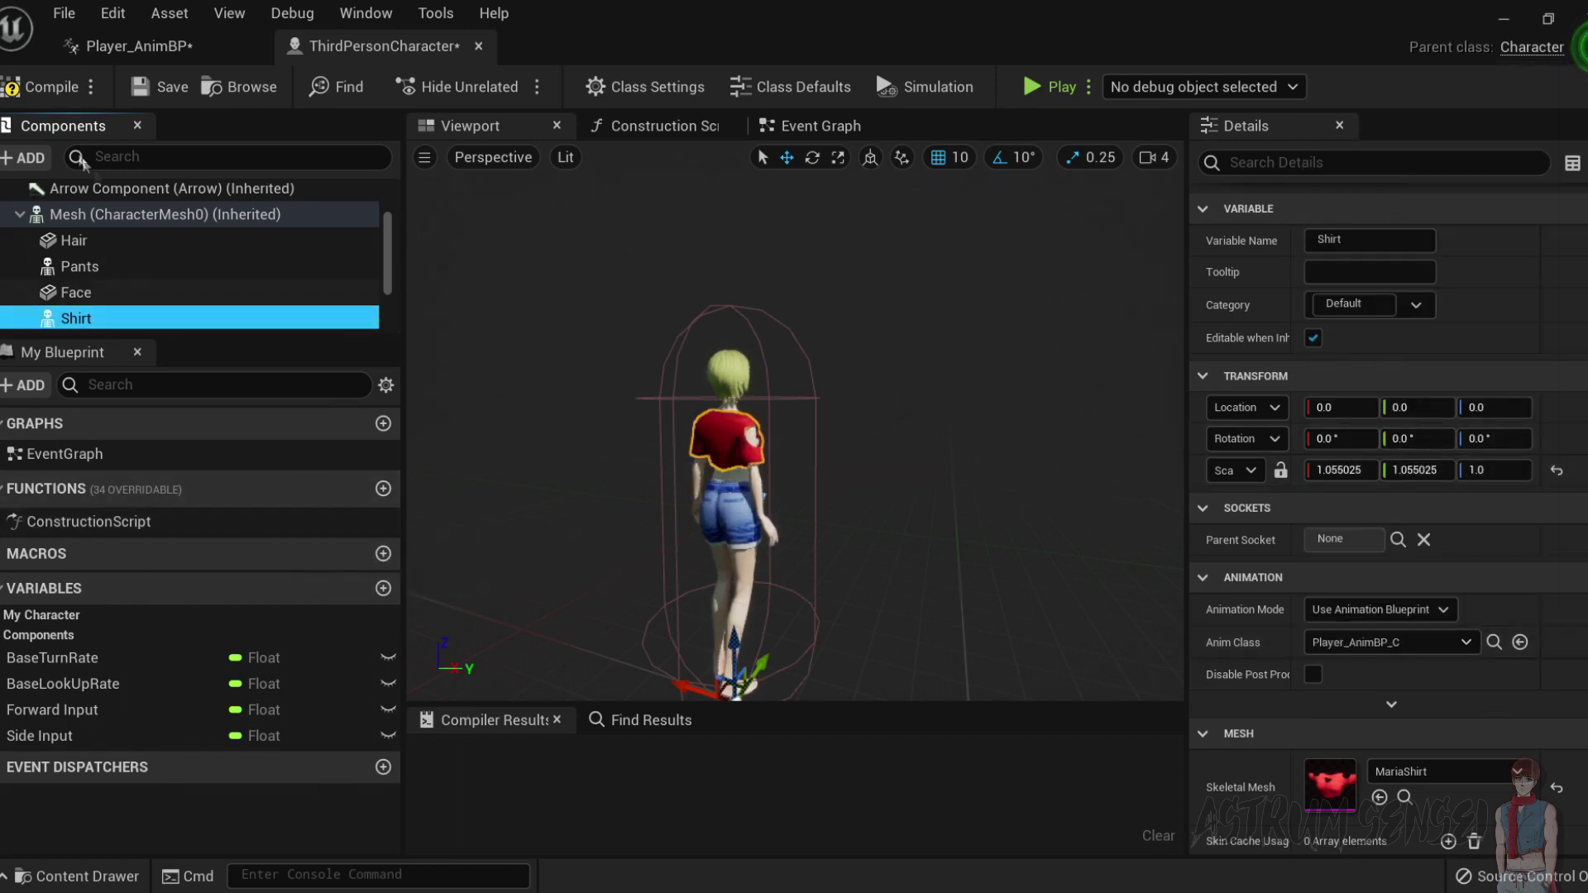
Compile the ThirdPersonCharacter blueprint, check the clothed character from the front, and save the blueprint.
{"action": "left_click", "coordinate": [45, 86]}
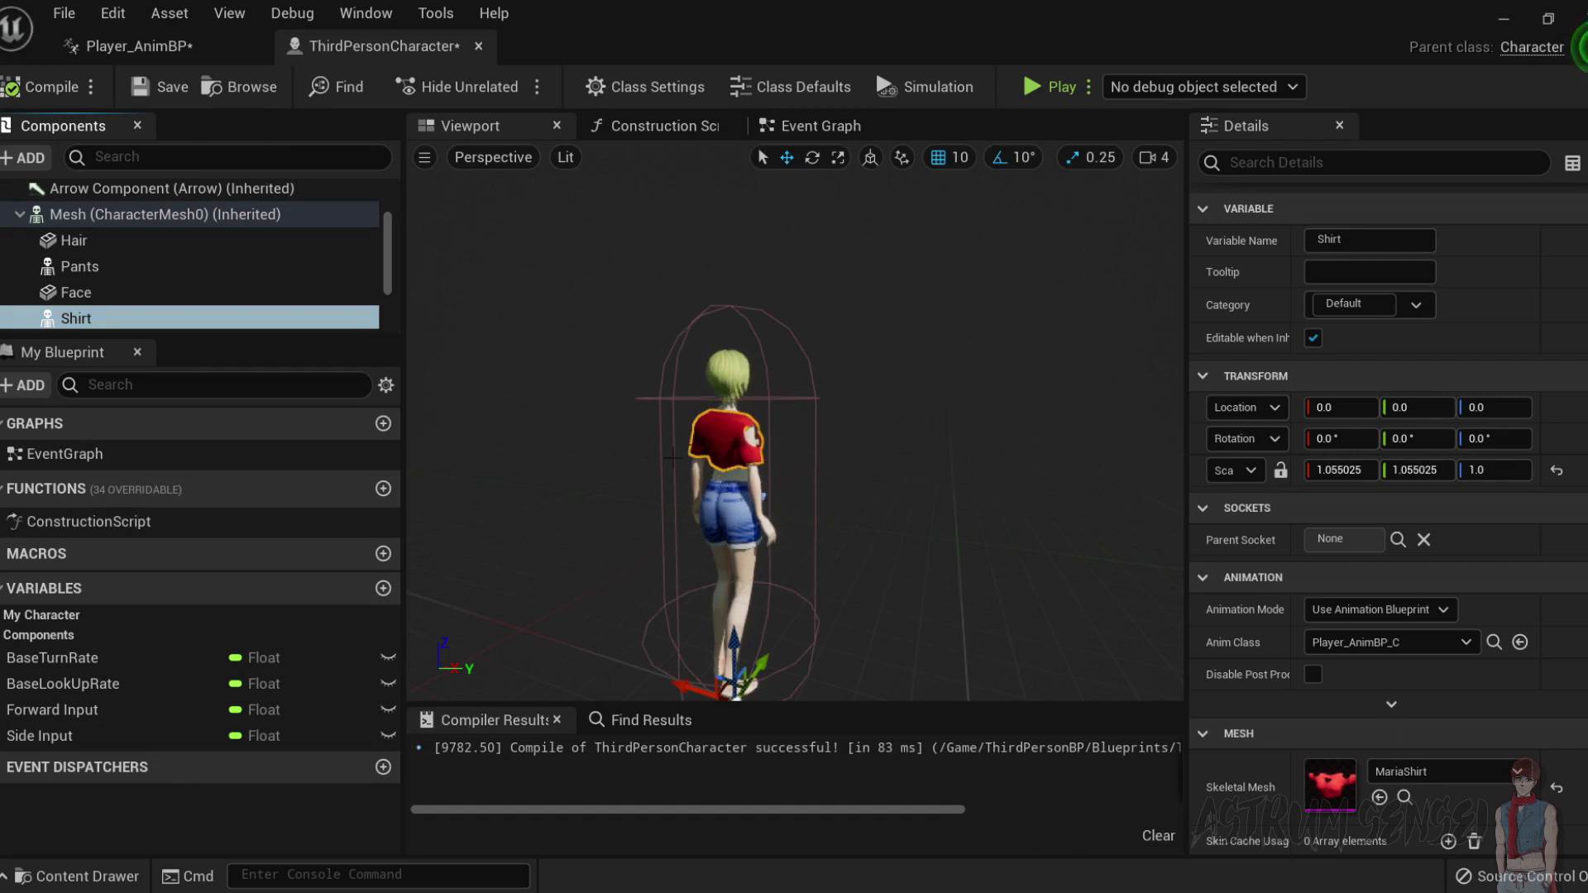
{"action": "right_click_drag", "start_coordinate": [824, 552], "coordinate": [828, 554]}
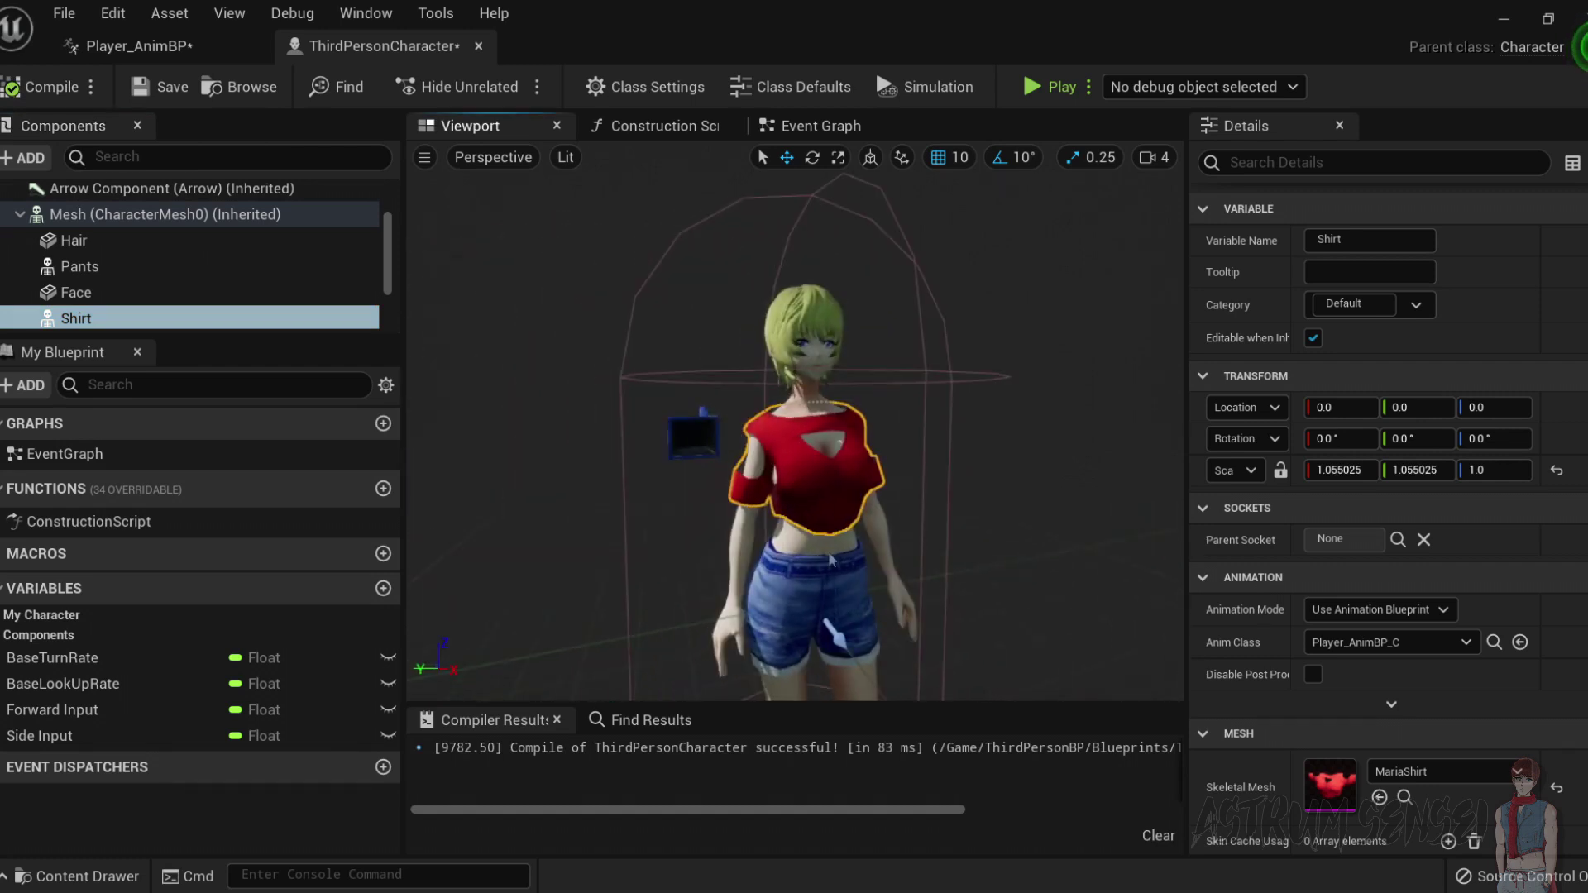
{"action": "scroll", "coordinate": [912, 564], "scroll_direction": "down", "scroll_amount": 4}
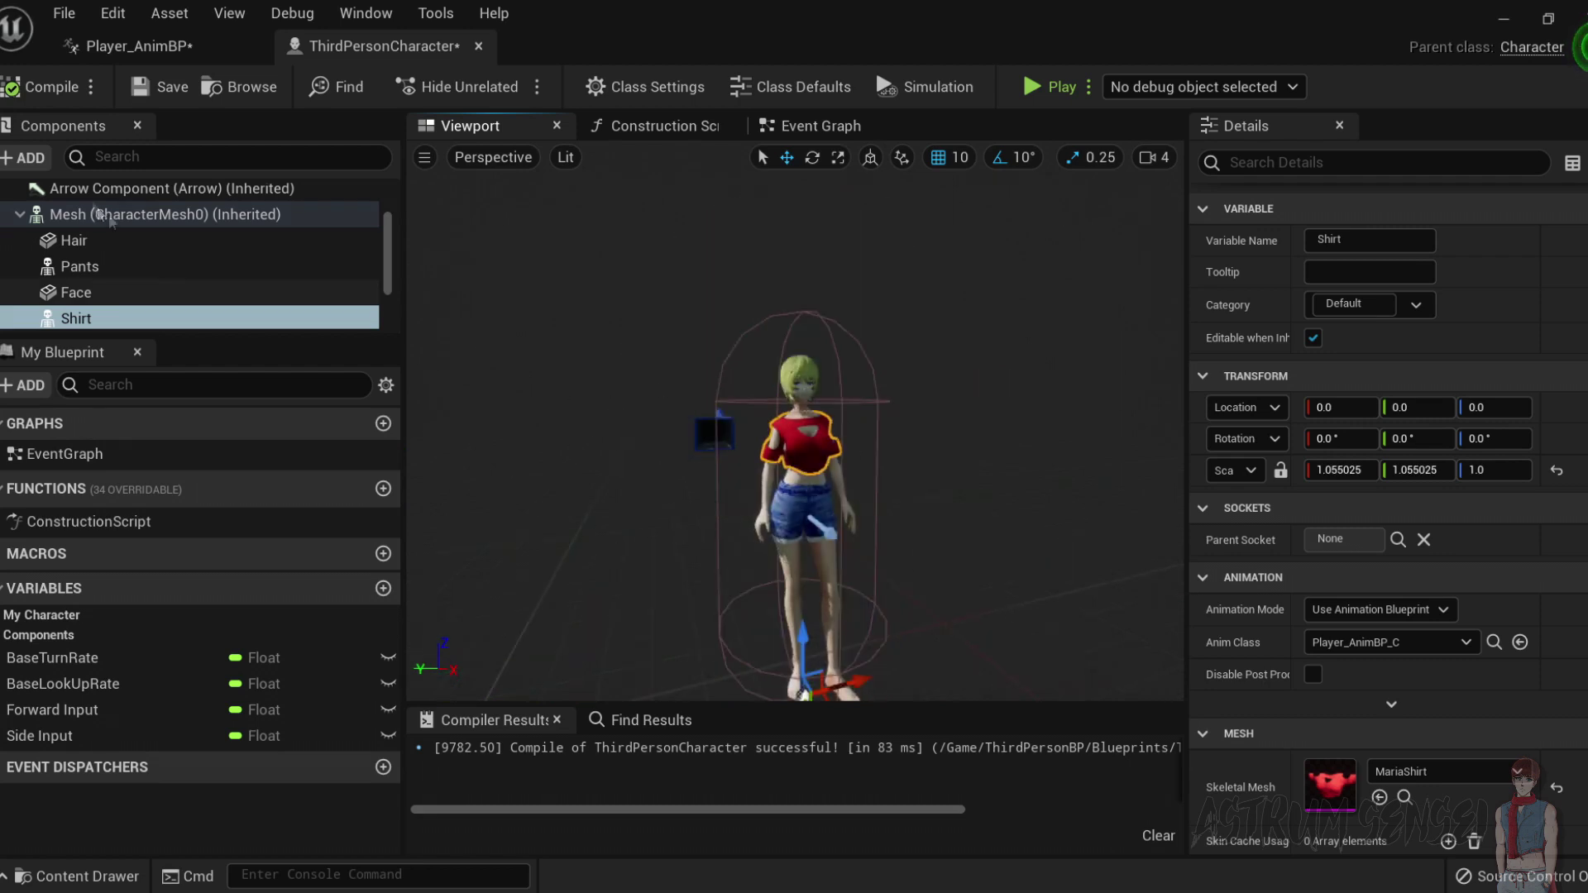
{"action": "left_click", "coordinate": [161, 86]}
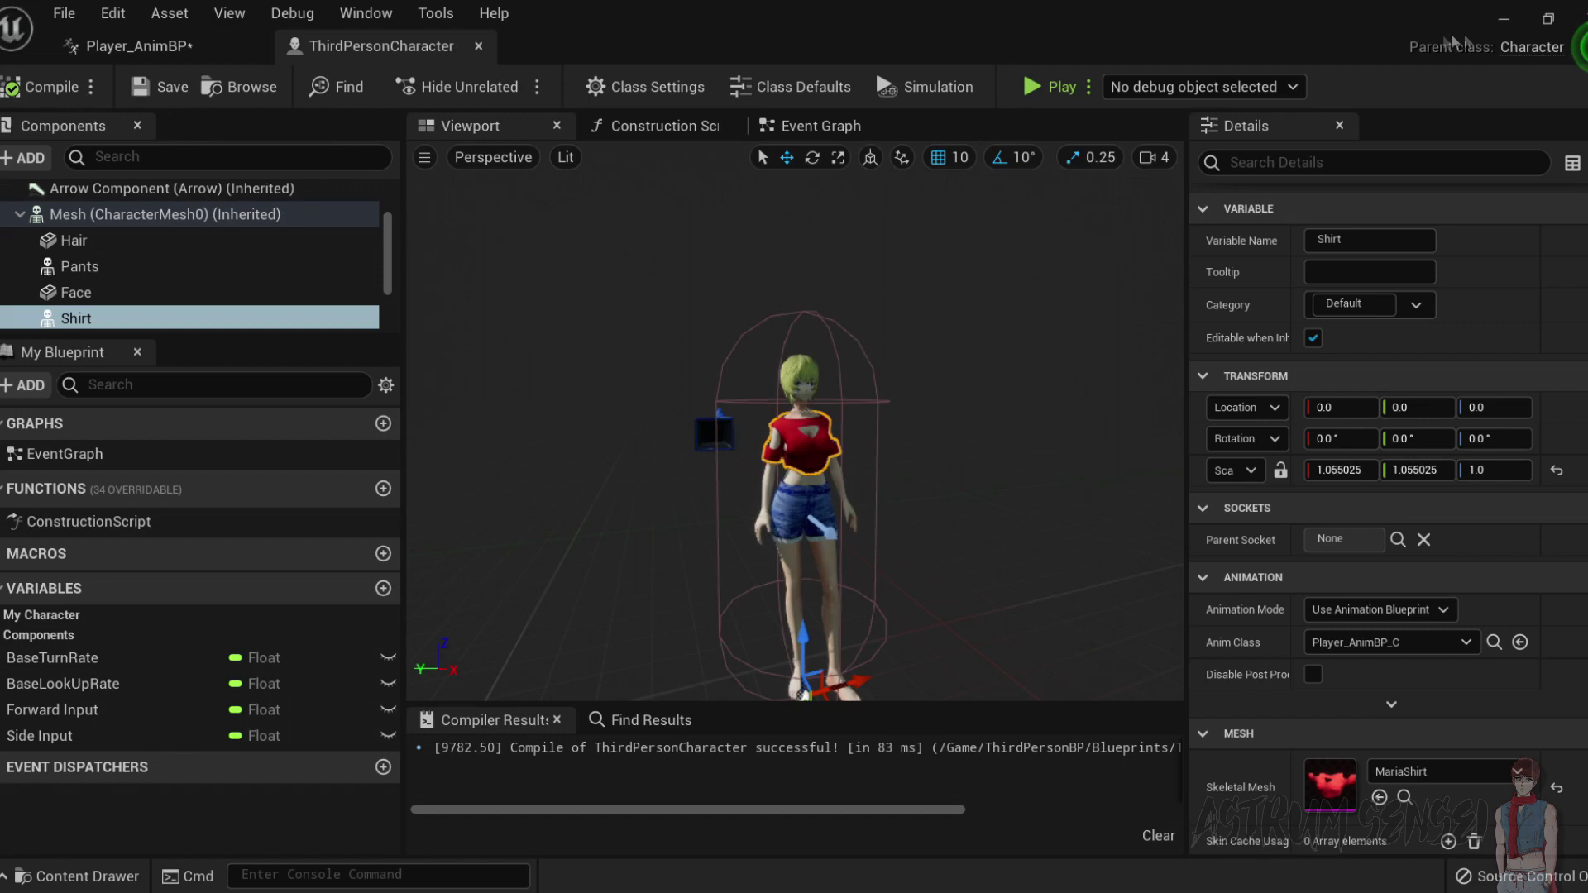
Play-test the level from the main level editor to check the character's animation, and stop the session.
{"action": "left_click", "coordinate": [1585, 25]}
{"action": "left_click", "coordinate": [1077, 91]}
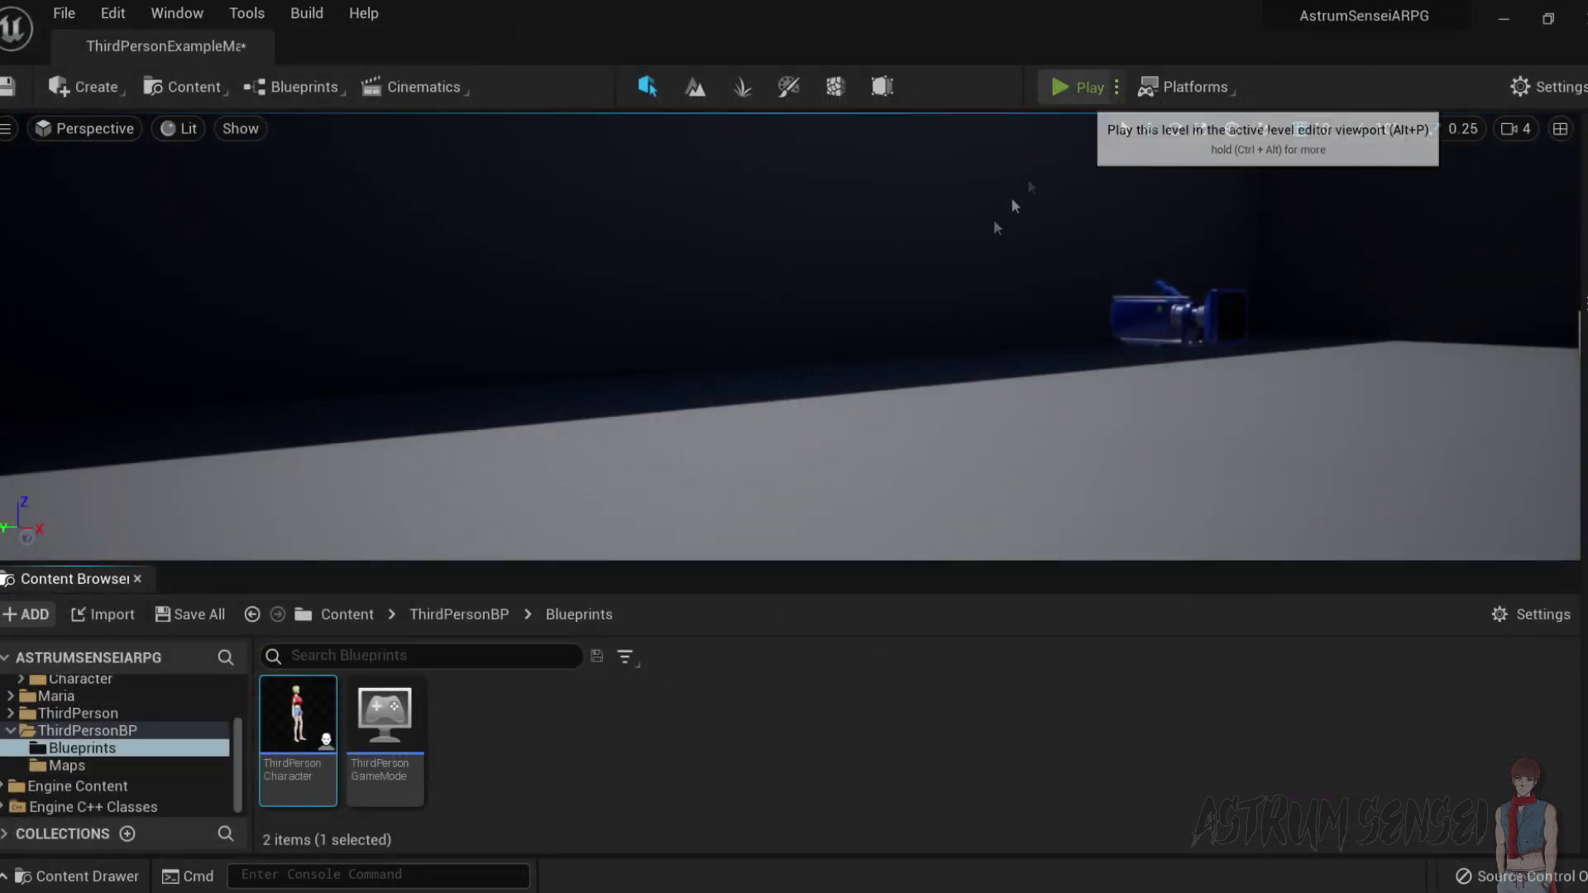
{"action": "left_click", "coordinate": [979, 351]}
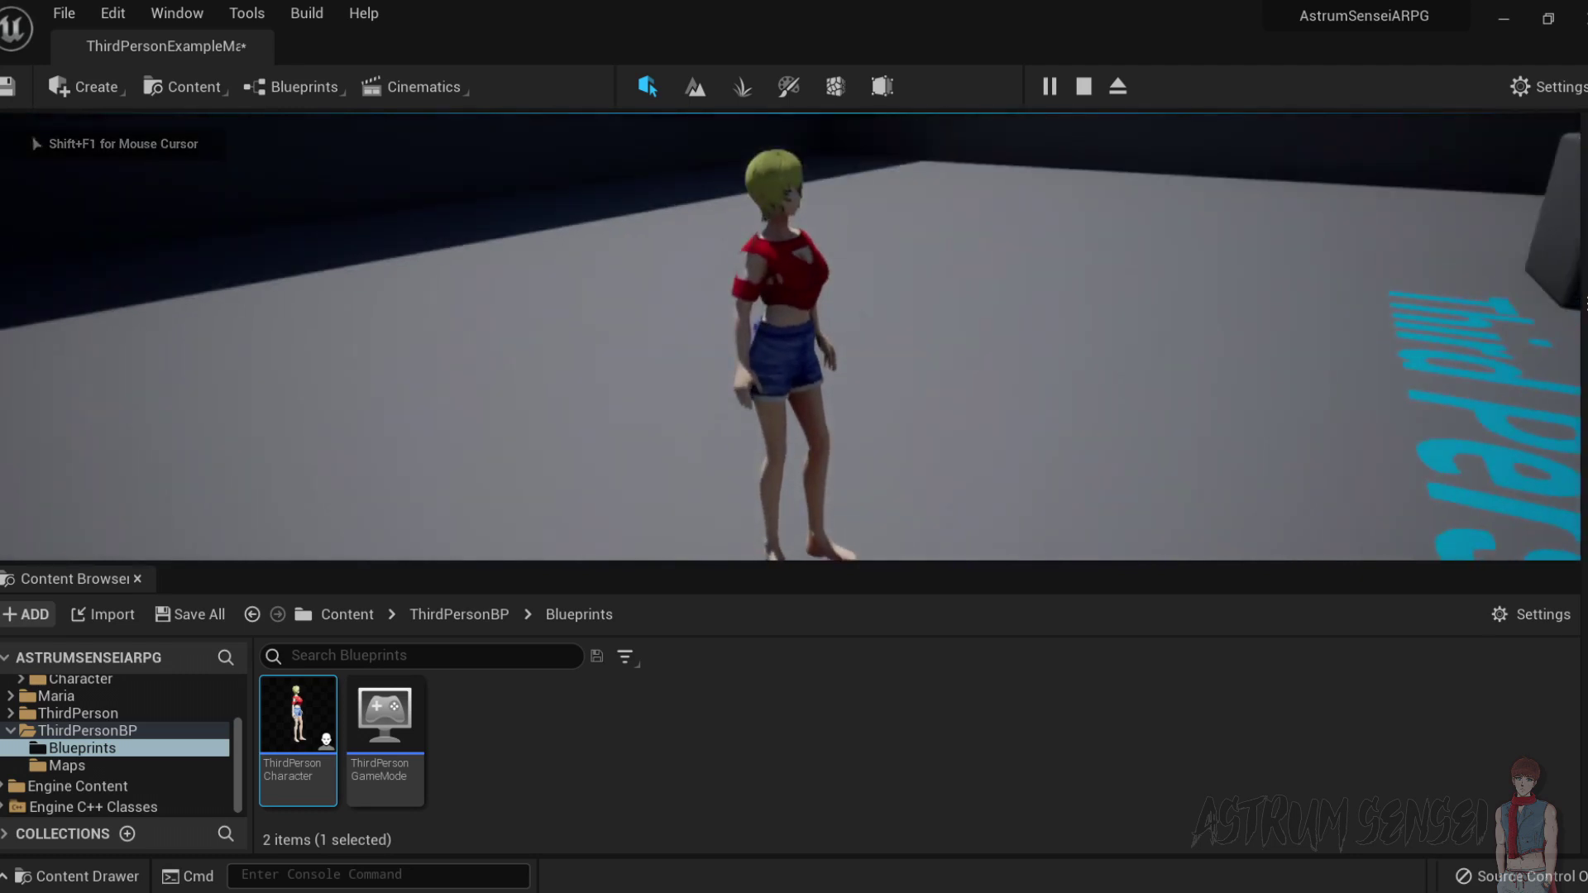
{"action": "key", "text": "Escape"}
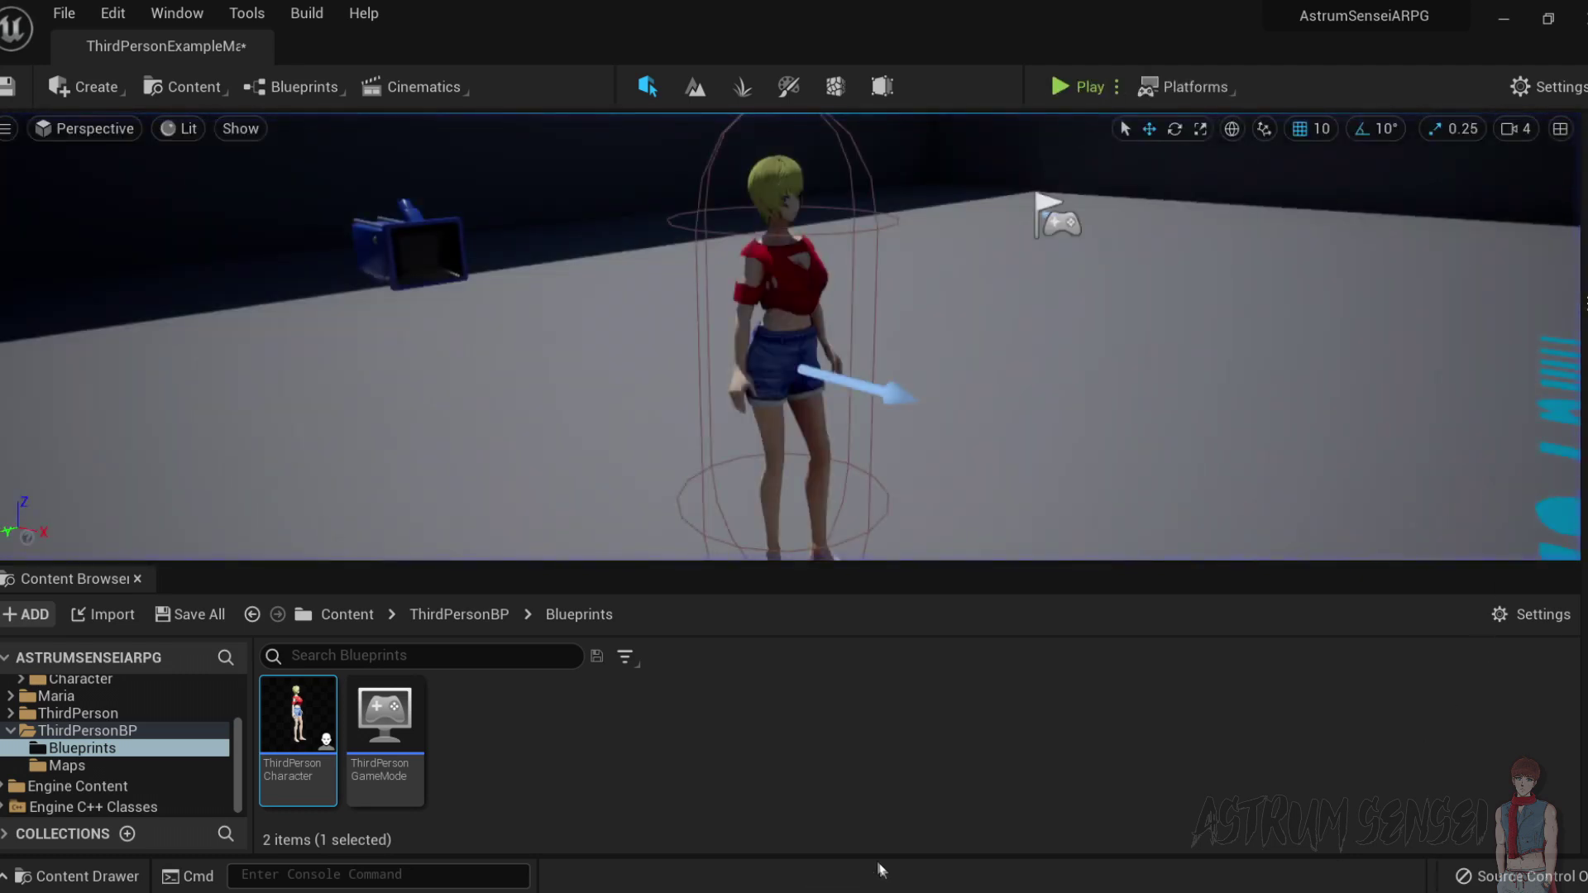
Reopen the ThirdPersonCharacter event graph and space the MoveForward nodes further above the MoveRight nodes.
{"action": "mouse_move", "coordinate": [846, 892]}
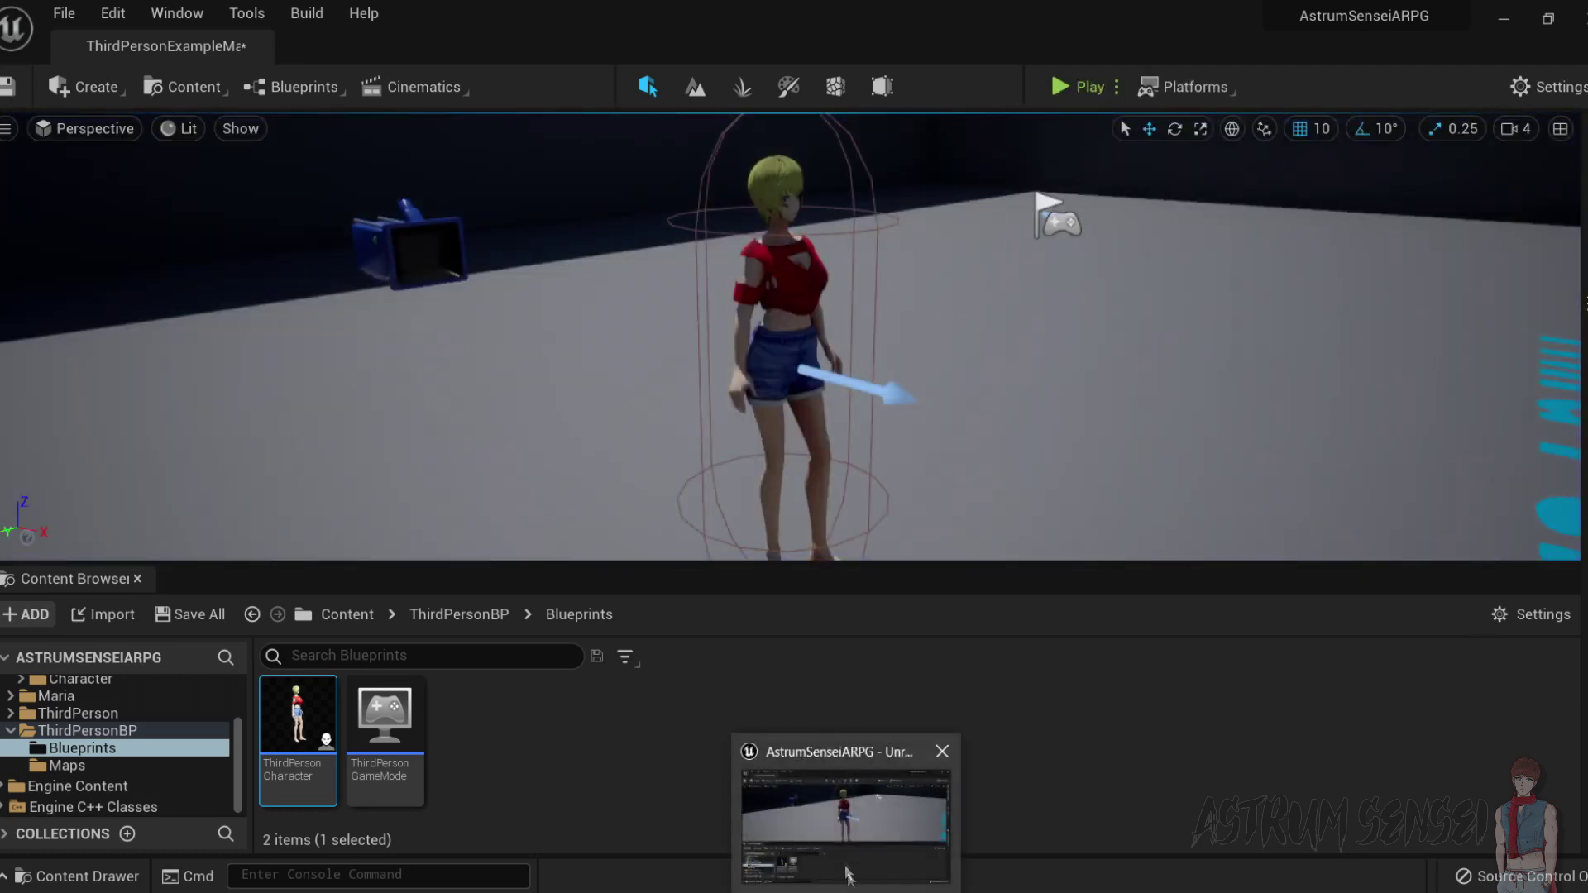
{"action": "double_click", "coordinate": [329, 720]}
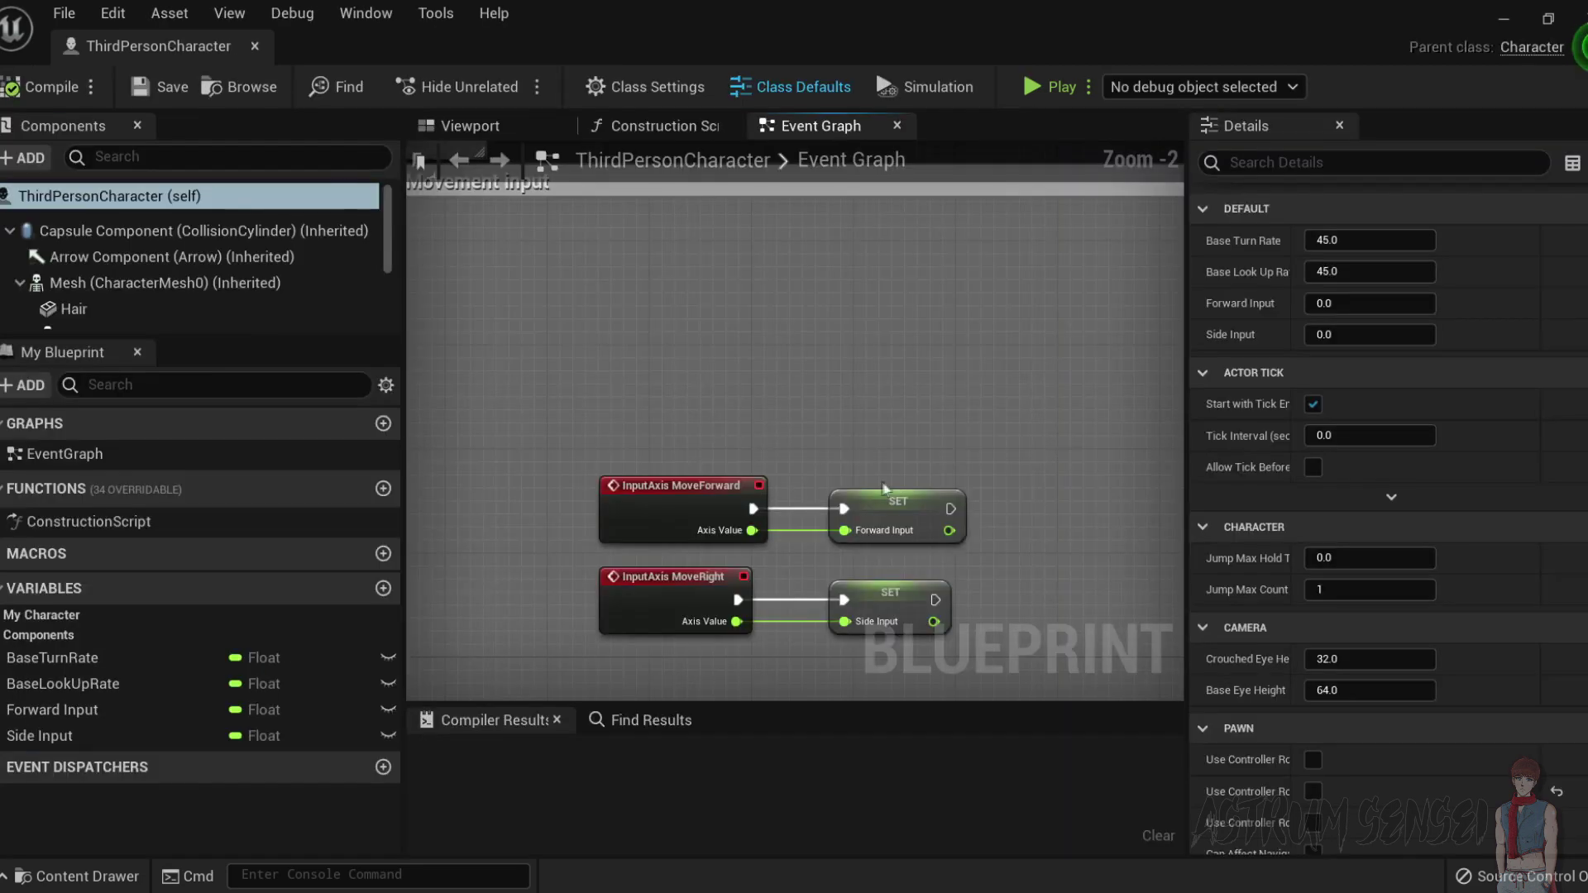
{"action": "scroll", "coordinate": [950, 482], "scroll_direction": "down", "scroll_amount": 1}
{"action": "left_click_drag", "start_coordinate": [999, 464], "coordinate": [725, 469]}
{"action": "left_click", "coordinate": [858, 464]}
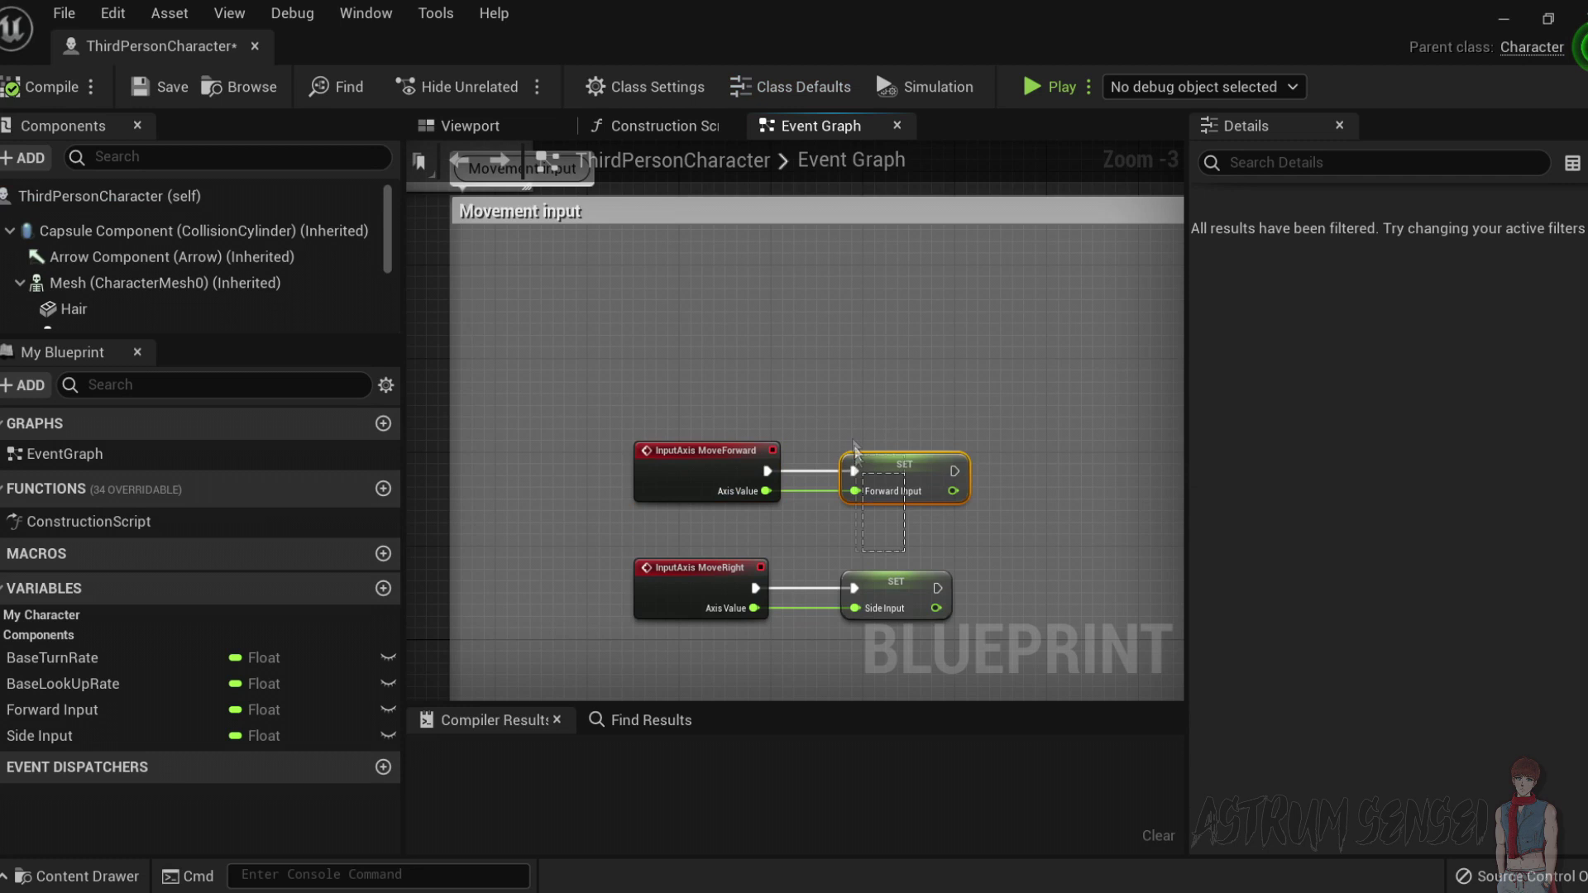
{"action": "left_click_drag", "start_coordinate": [903, 420], "coordinate": [900, 614]}
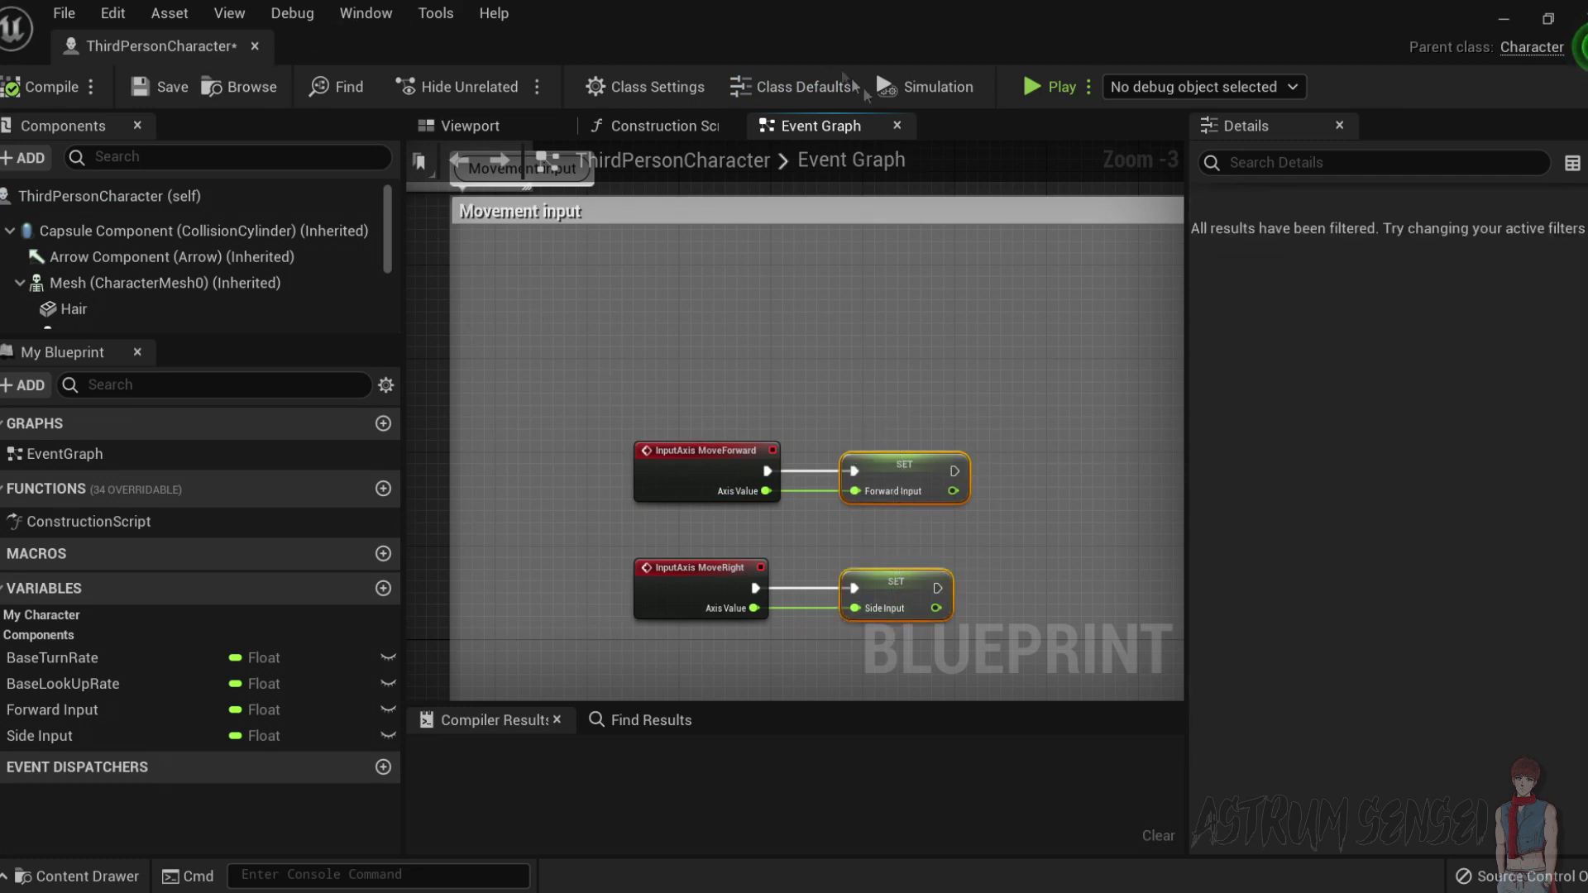
Open Player_AnimBP and Movement_Blendspace from the Content/Animations folder beside the character blueprint and enlarge their editor window.
{"action": "left_click_drag", "start_coordinate": [714, 18], "coordinate": [1005, 197]}
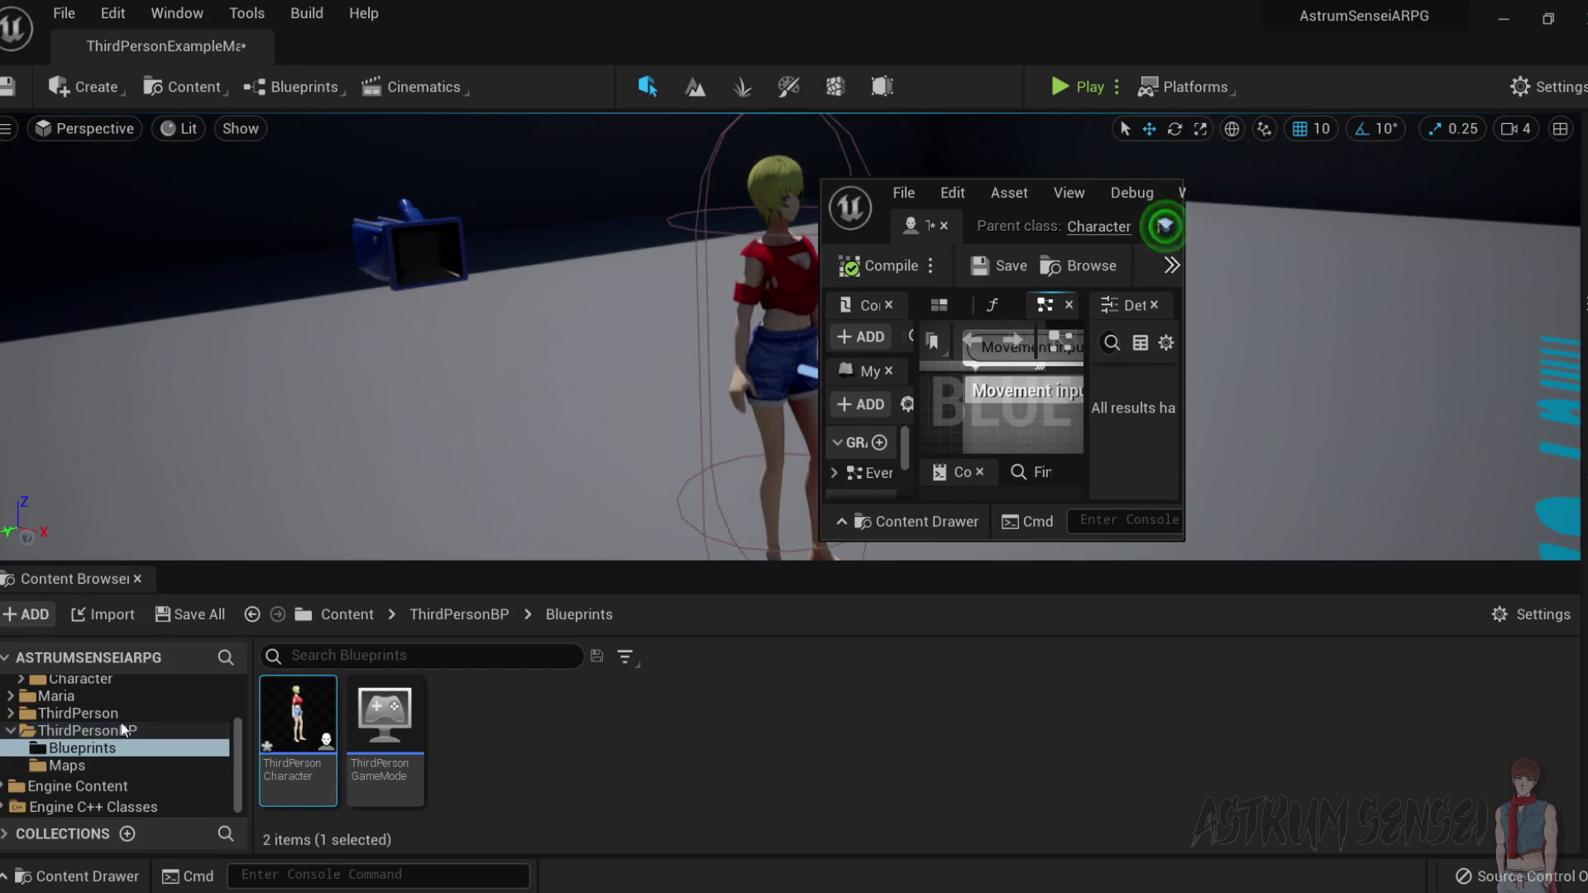
{"action": "scroll", "coordinate": [122, 731], "scroll_direction": "up", "scroll_amount": 3}
{"action": "left_click", "coordinate": [91, 756]}
{"action": "left_click", "coordinate": [71, 706]}
{"action": "double_click", "coordinate": [560, 726]}
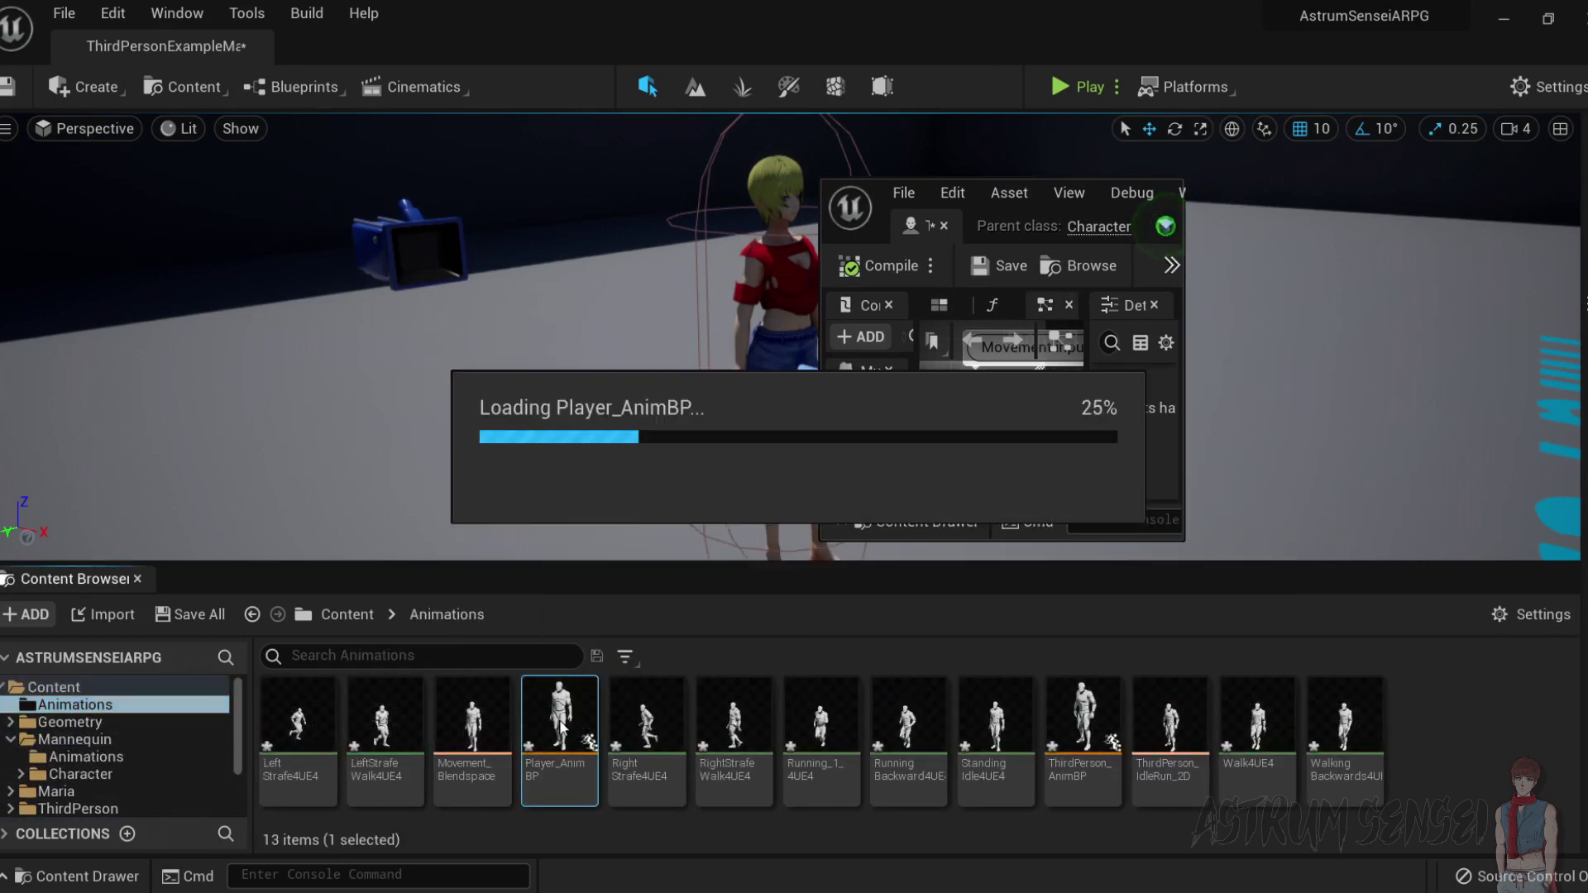
{"action": "double_click", "coordinate": [449, 730]}
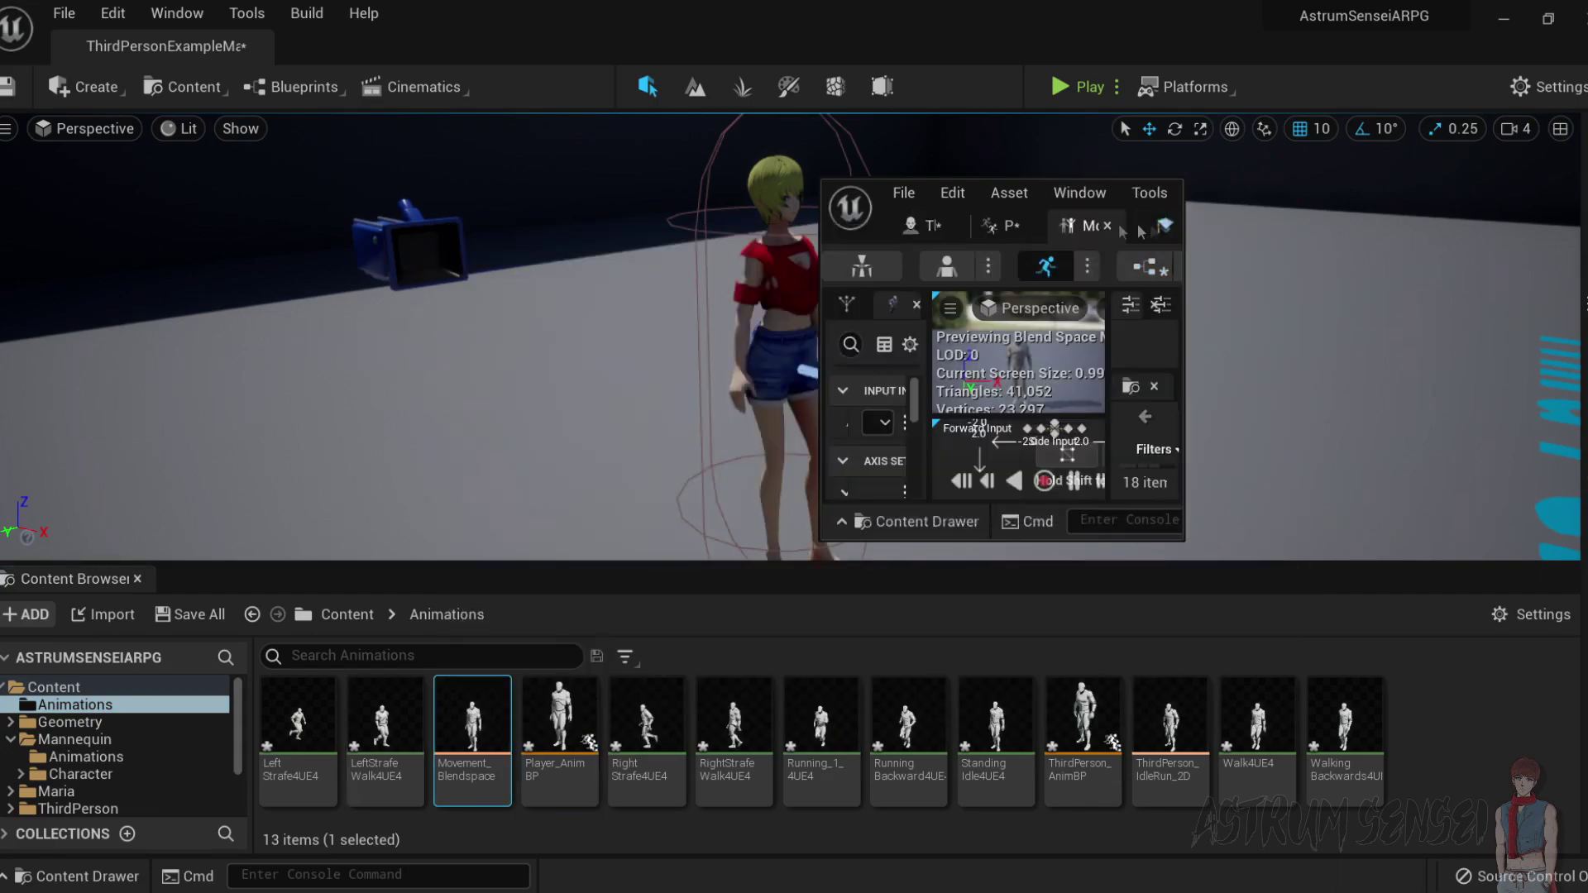
{"action": "double_click", "coordinate": [1138, 221]}
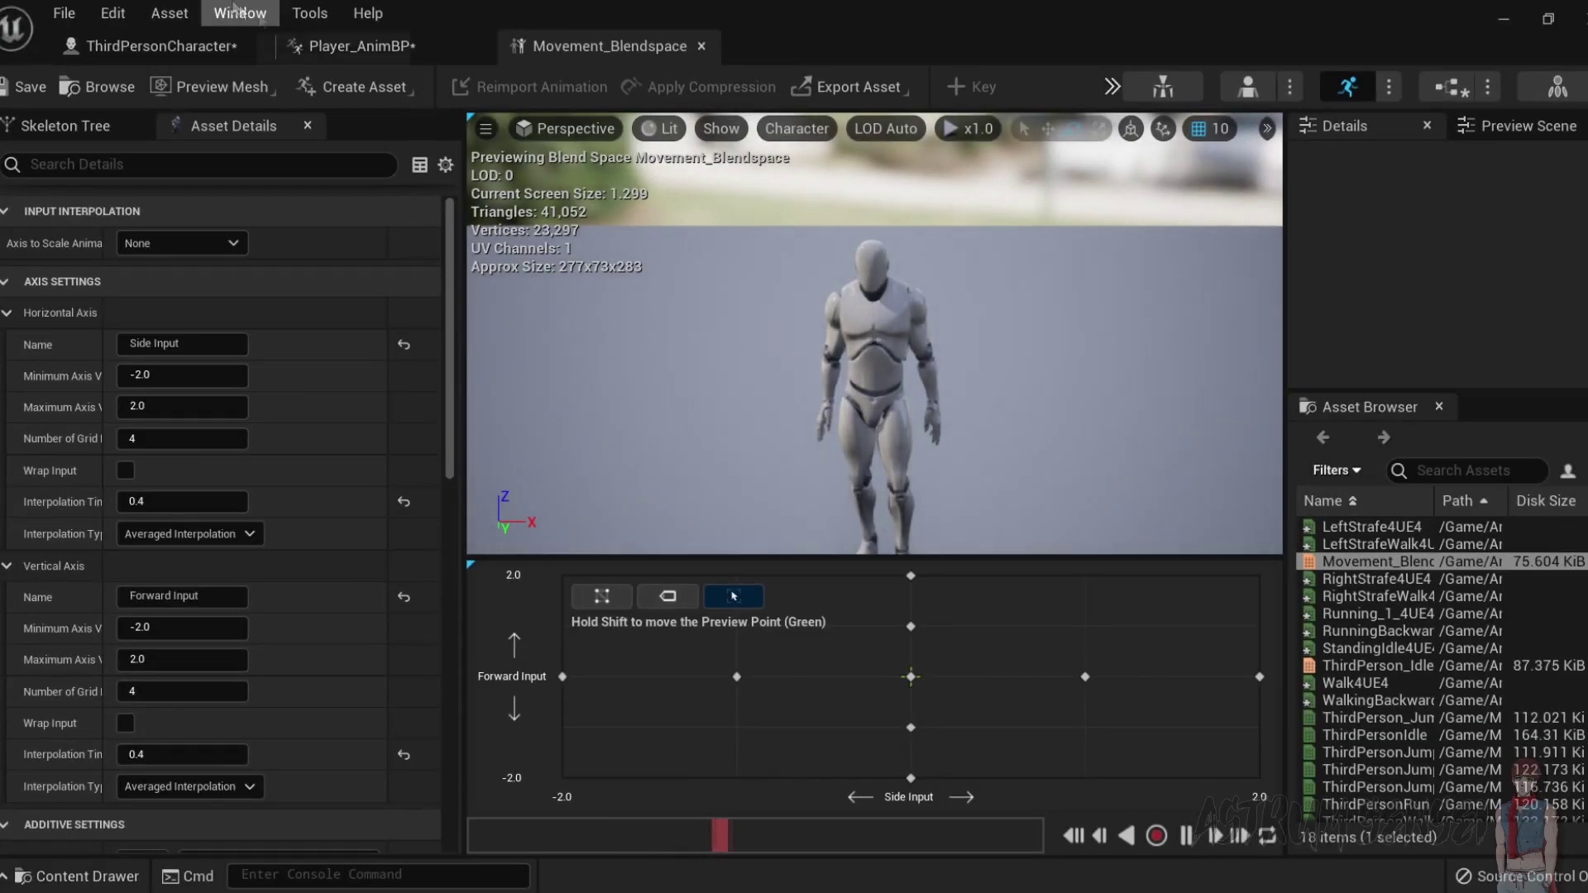
In Player_AnimBP's Event Graph, add an Is Valid node executed by Event Blueprint Update Animation and align it with the event.
{"action": "left_click", "coordinate": [372, 46]}
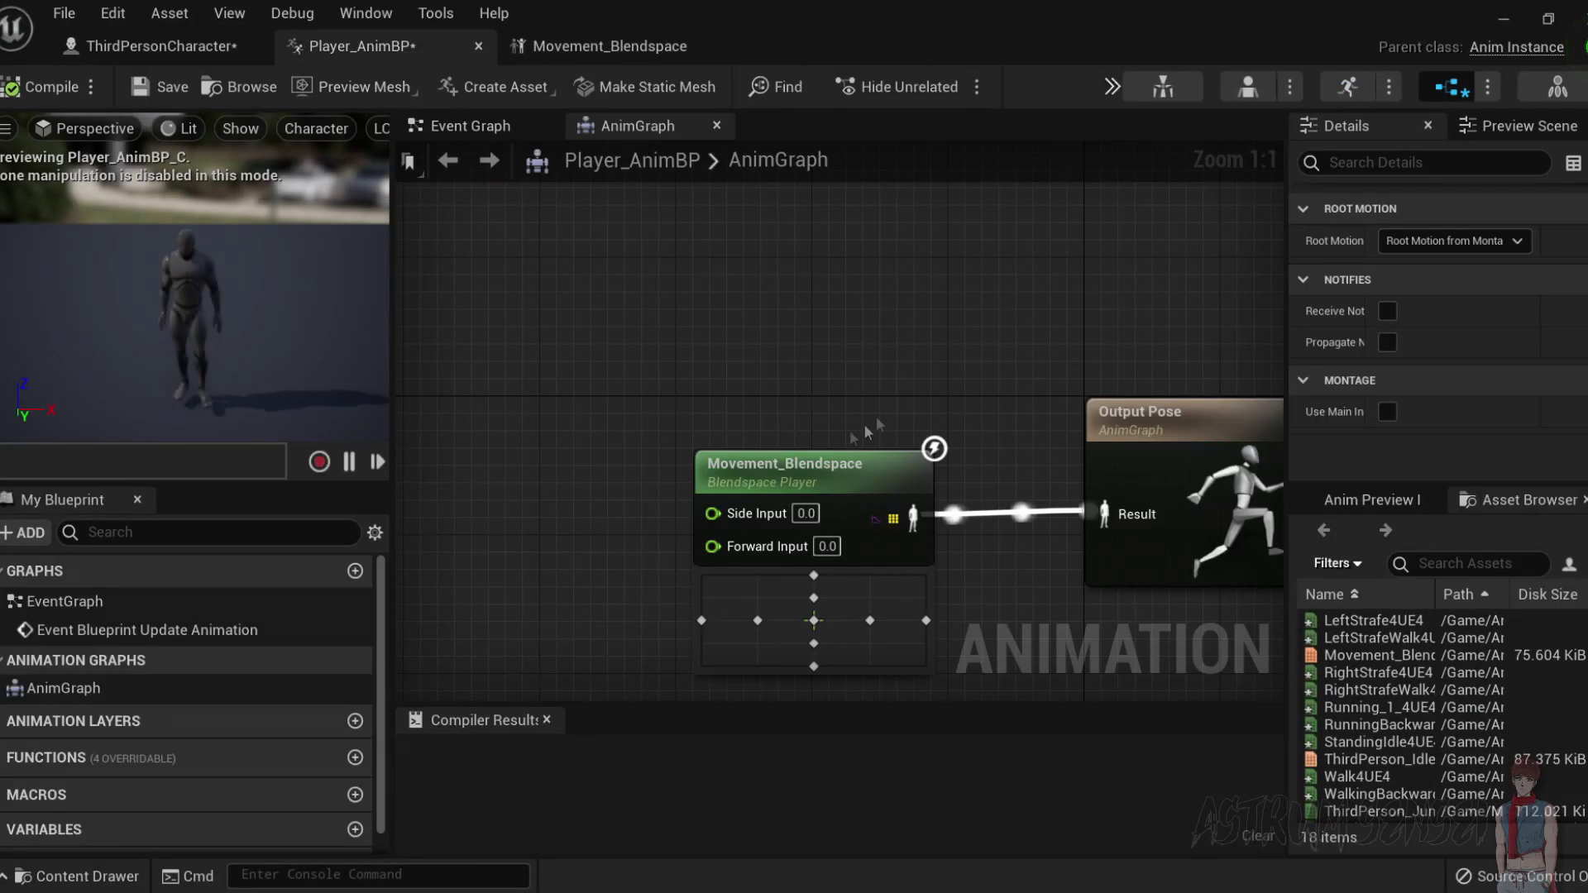
{"action": "left_click", "coordinate": [478, 131]}
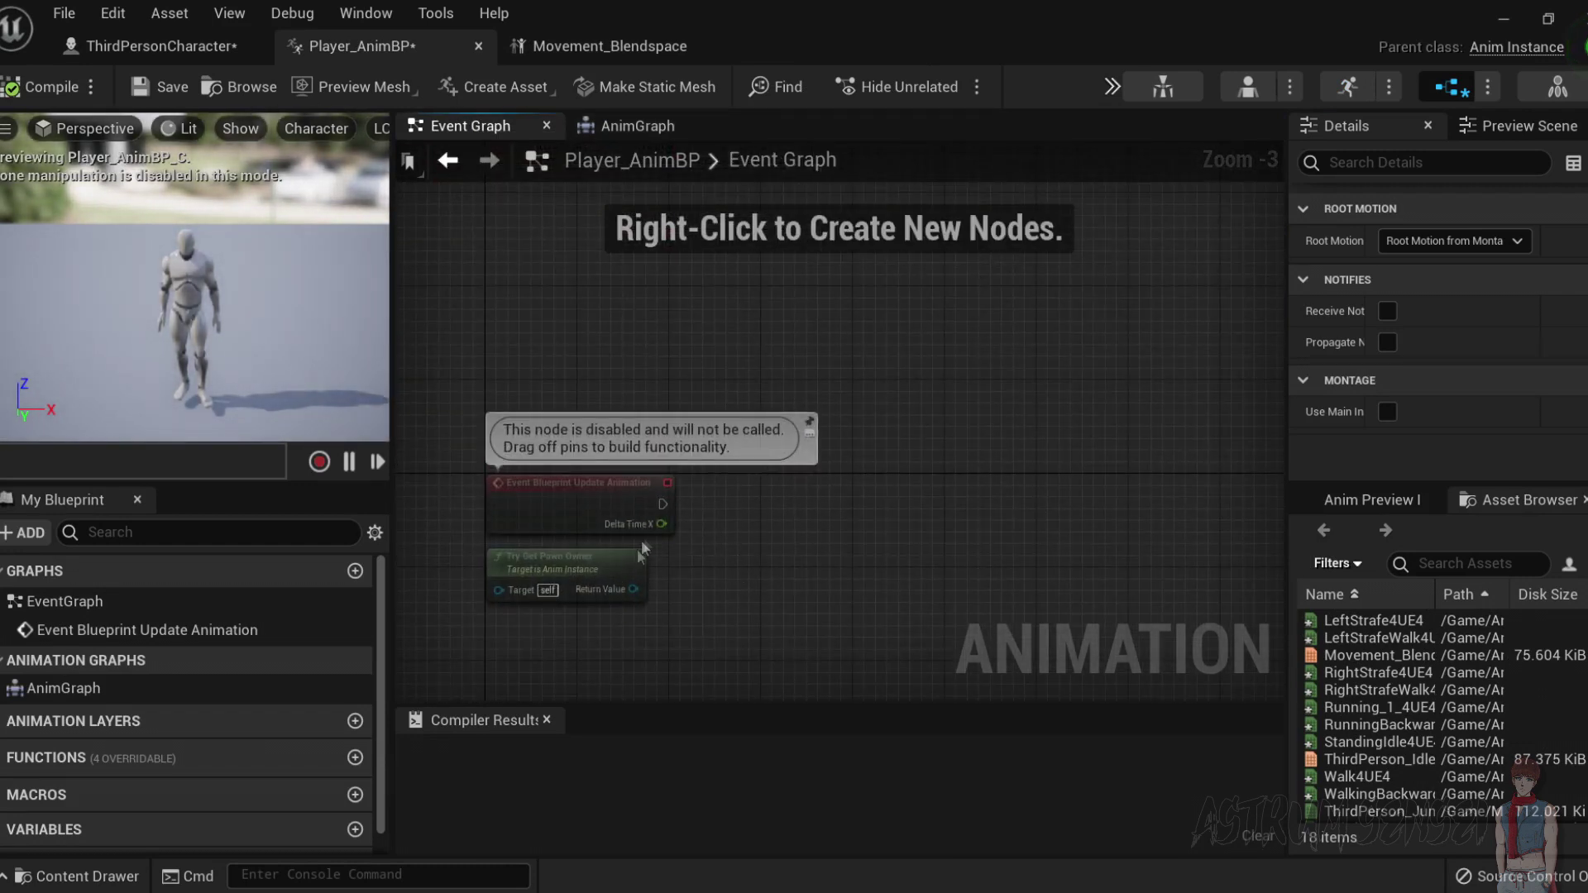
{"action": "left_click", "coordinate": [523, 495]}
{"action": "scroll", "coordinate": [624, 501], "scroll_direction": "up", "scroll_amount": 2}
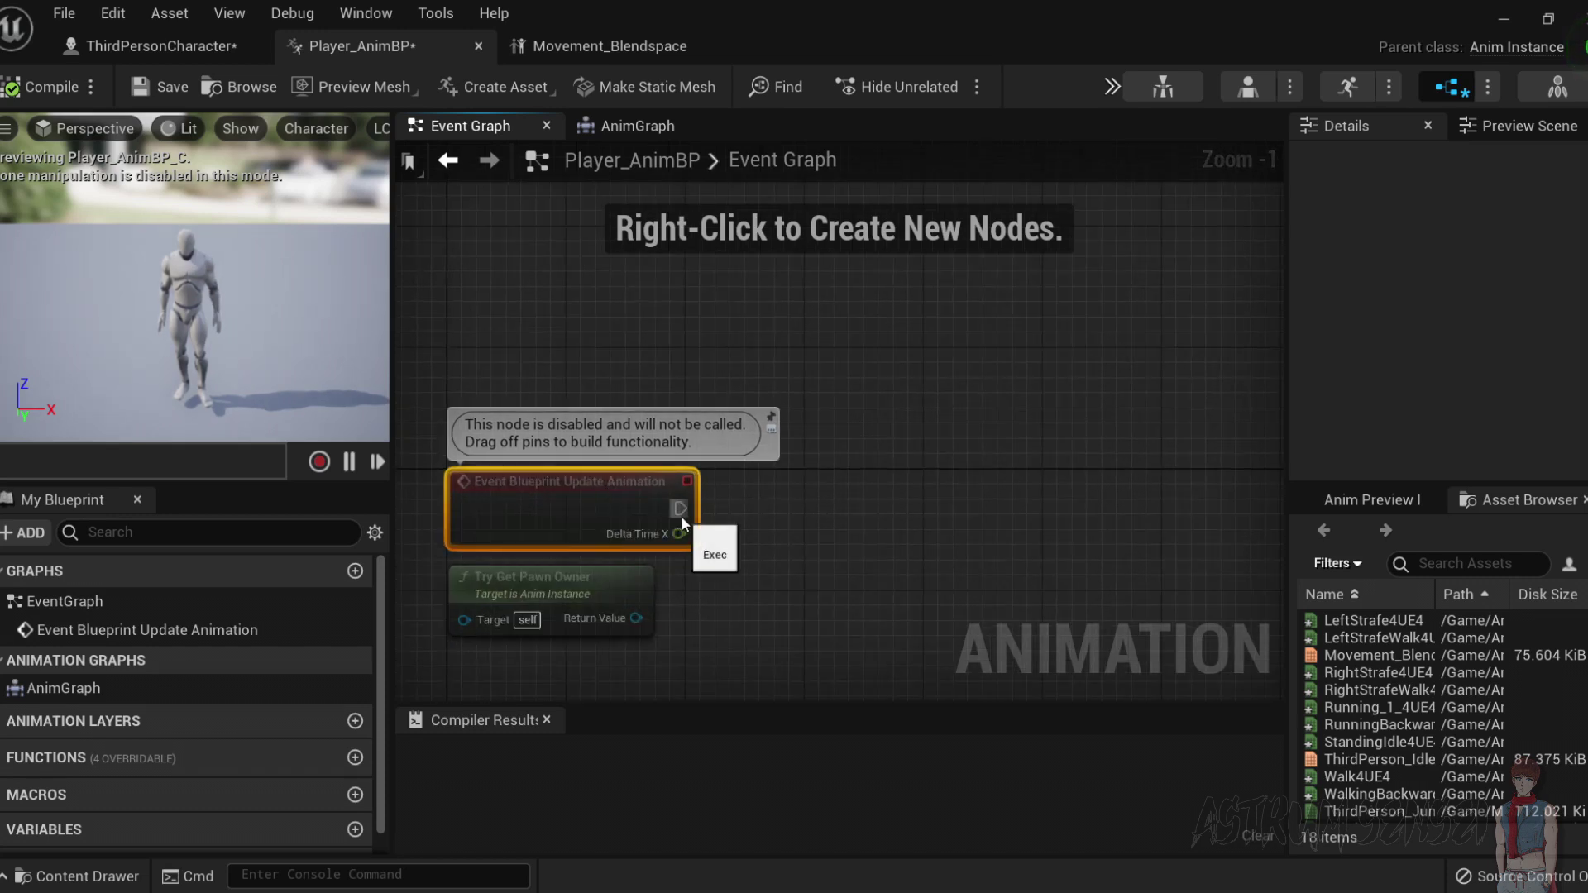
{"action": "left_click_drag", "start_coordinate": [679, 509], "coordinate": [896, 508]}
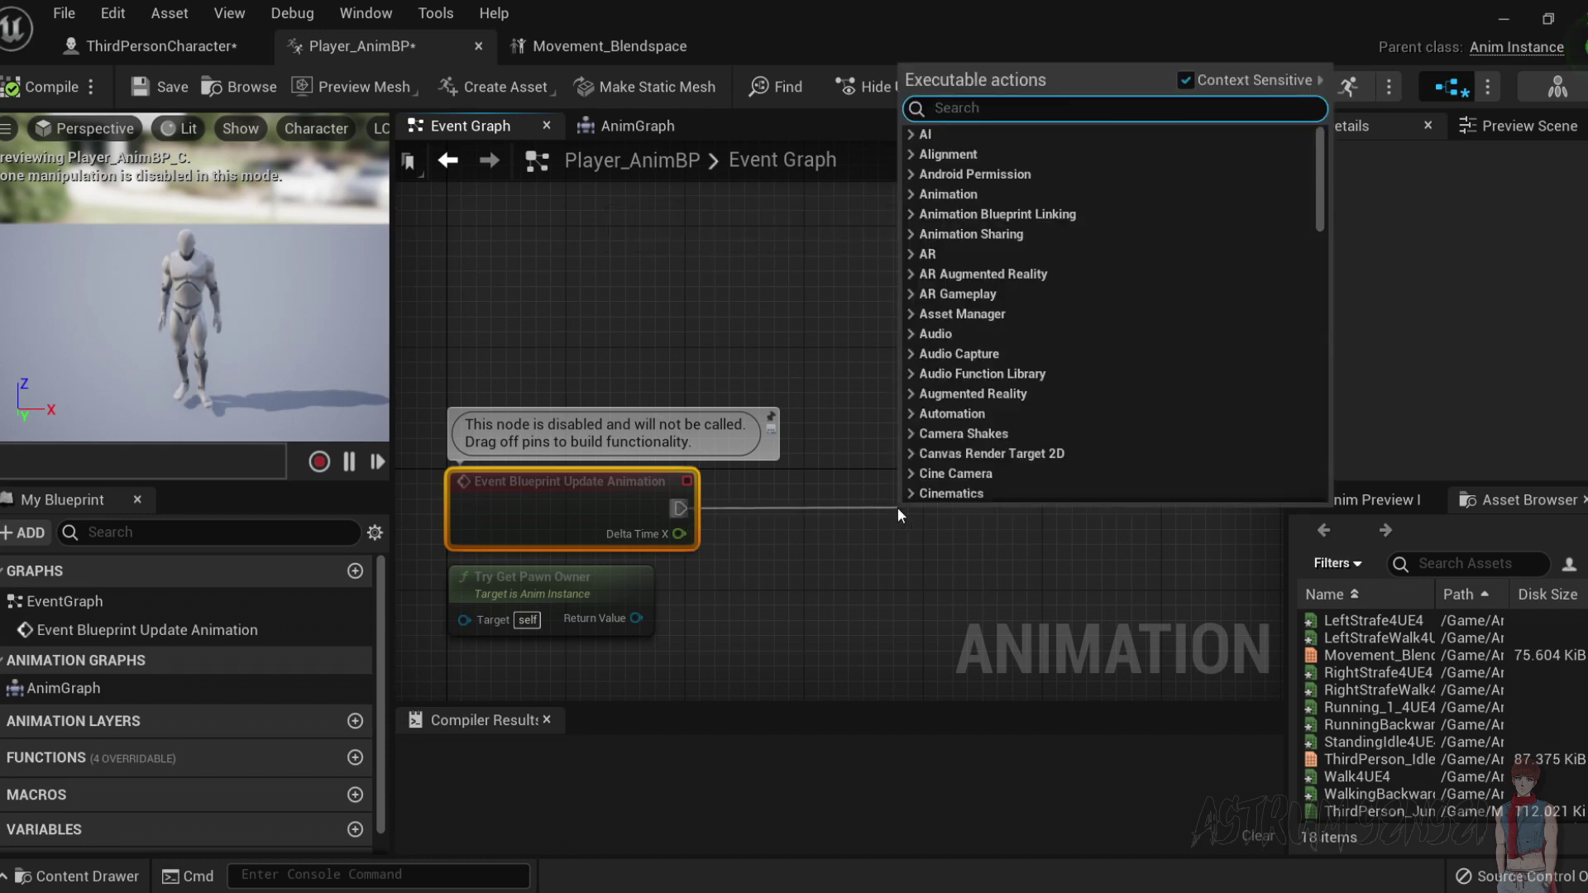
{"action": "type", "text": "is valid"}
{"action": "key", "text": "Return"}
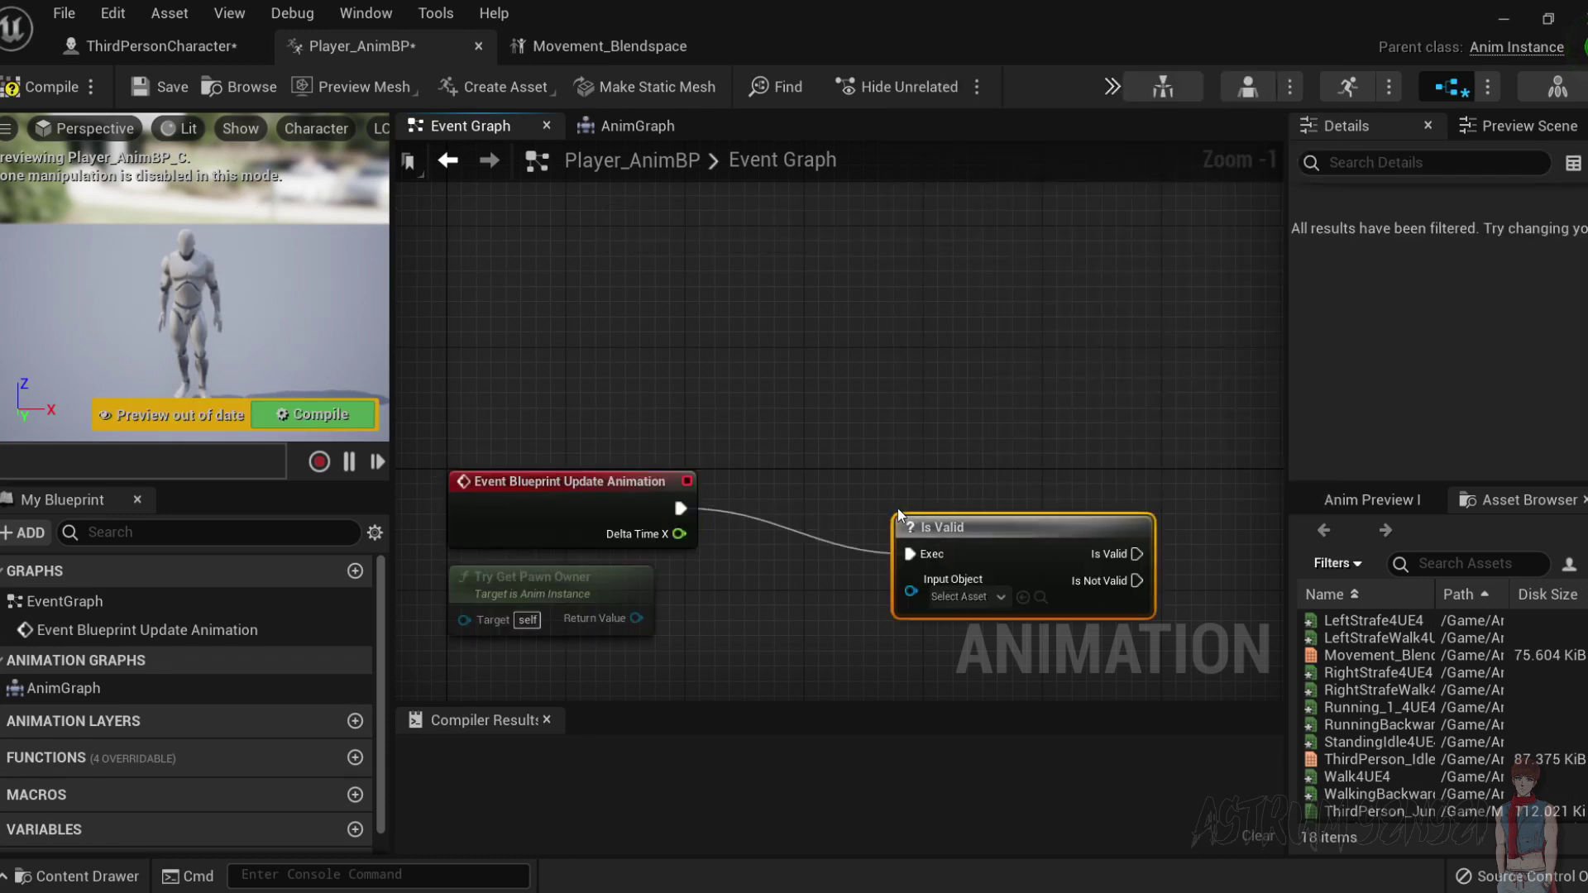
{"action": "left_click_drag", "start_coordinate": [898, 512], "coordinate": [944, 466]}
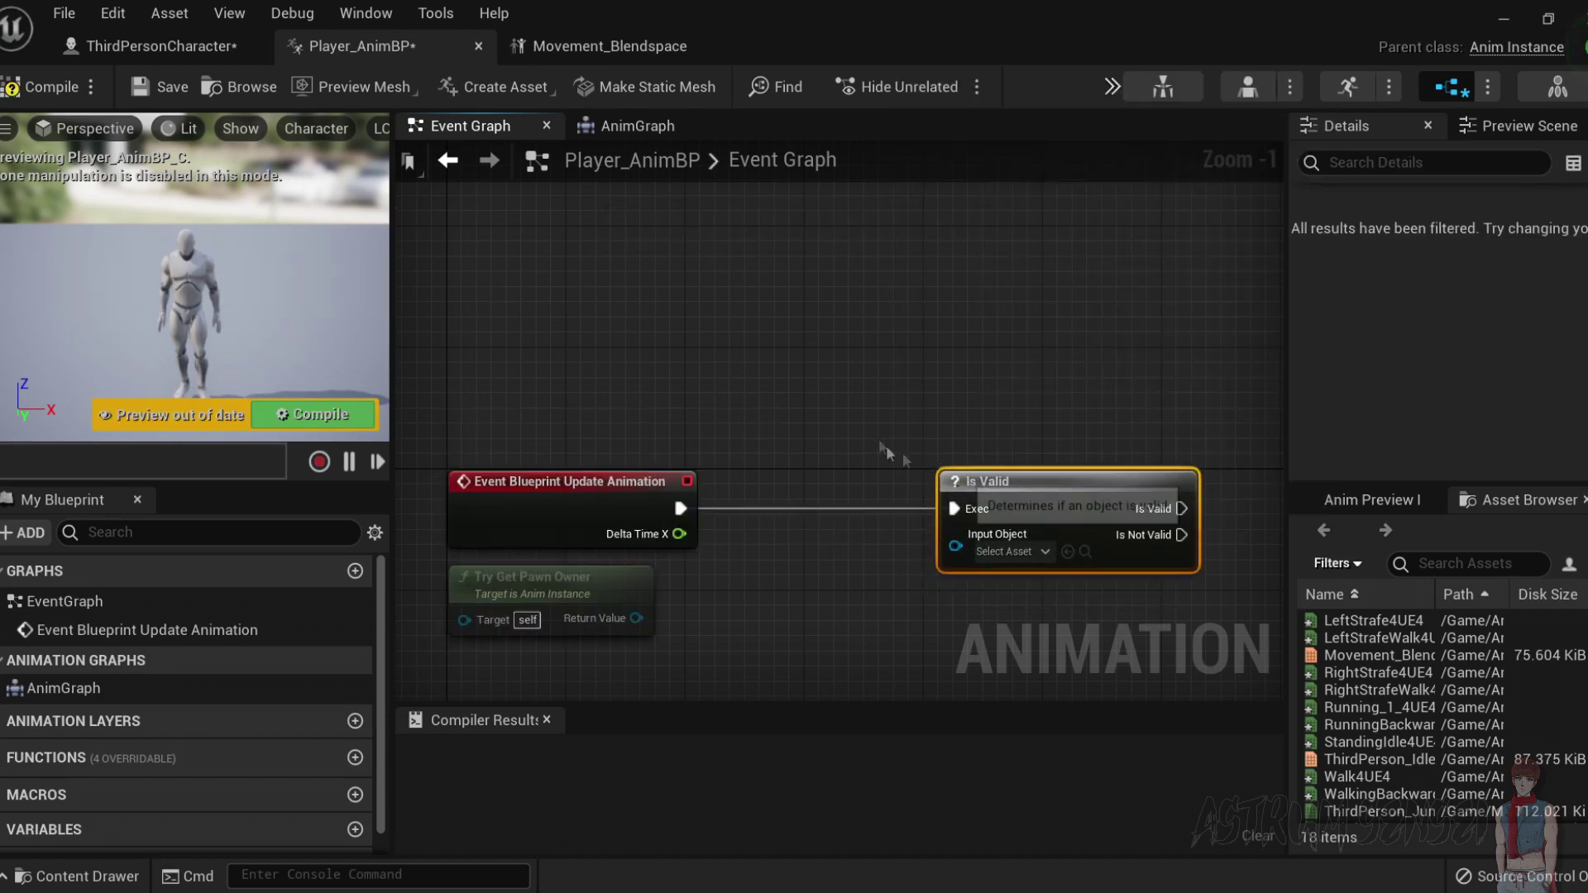
Connect the Return Value of Try Get Pawn Owner to the Is Valid node's Input Object and compile Player_AnimBP.
{"action": "left_click", "coordinate": [875, 358]}
{"action": "left_click_drag", "start_coordinate": [636, 618], "coordinate": [956, 534]}
{"action": "left_click", "coordinate": [41, 86]}
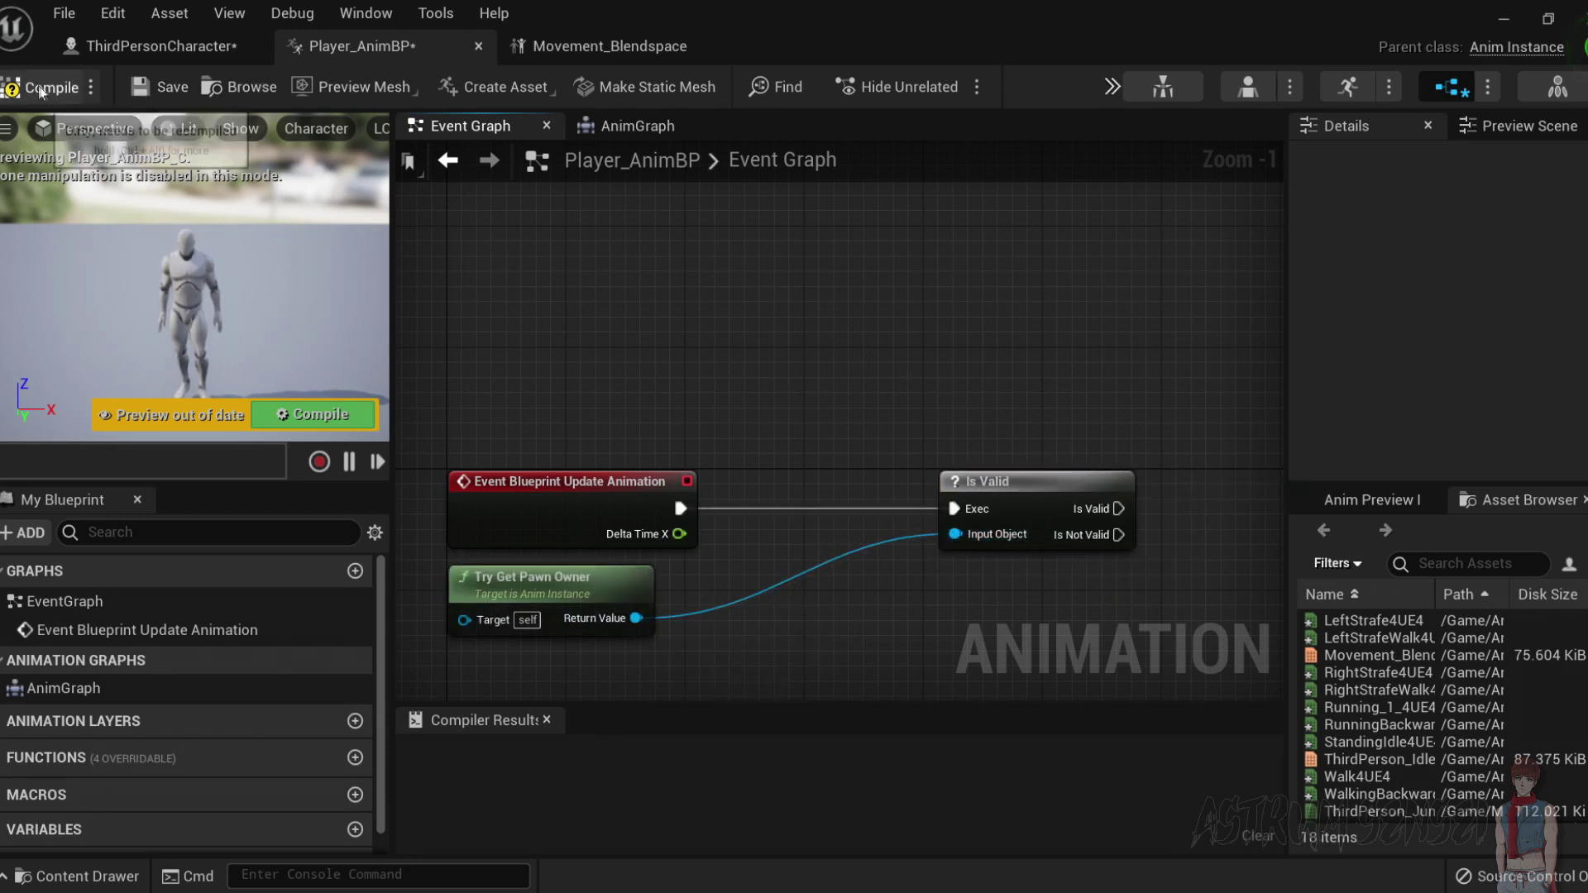
Add an Event Blueprint Begin Play node above Event Blueprint Update Animation.
{"action": "right_click", "coordinate": [461, 263]}
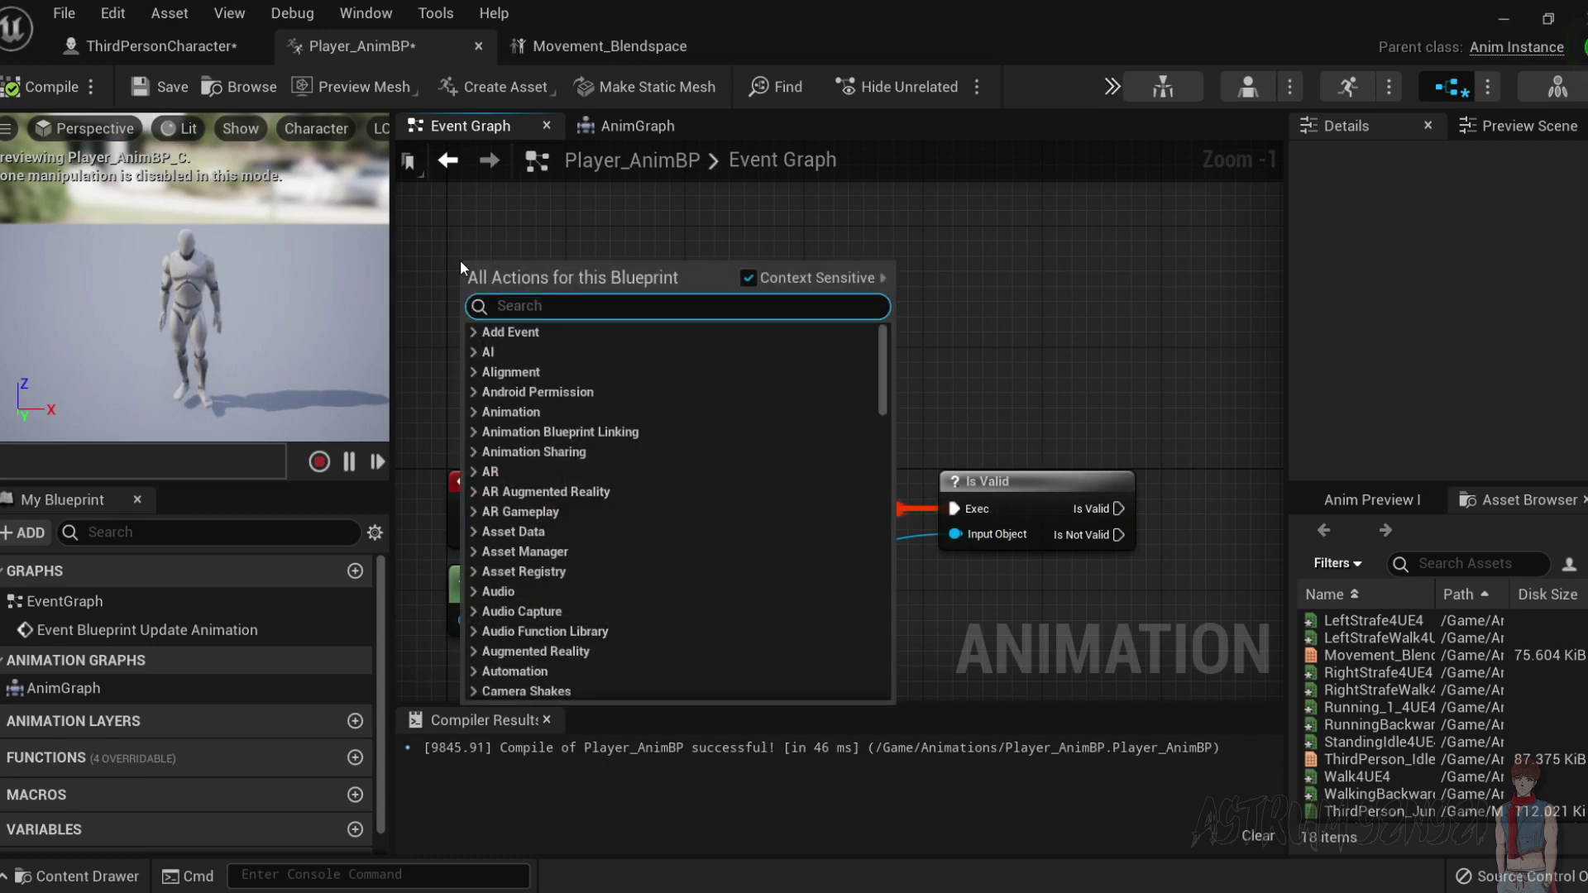
{"action": "type", "text": "begin"}
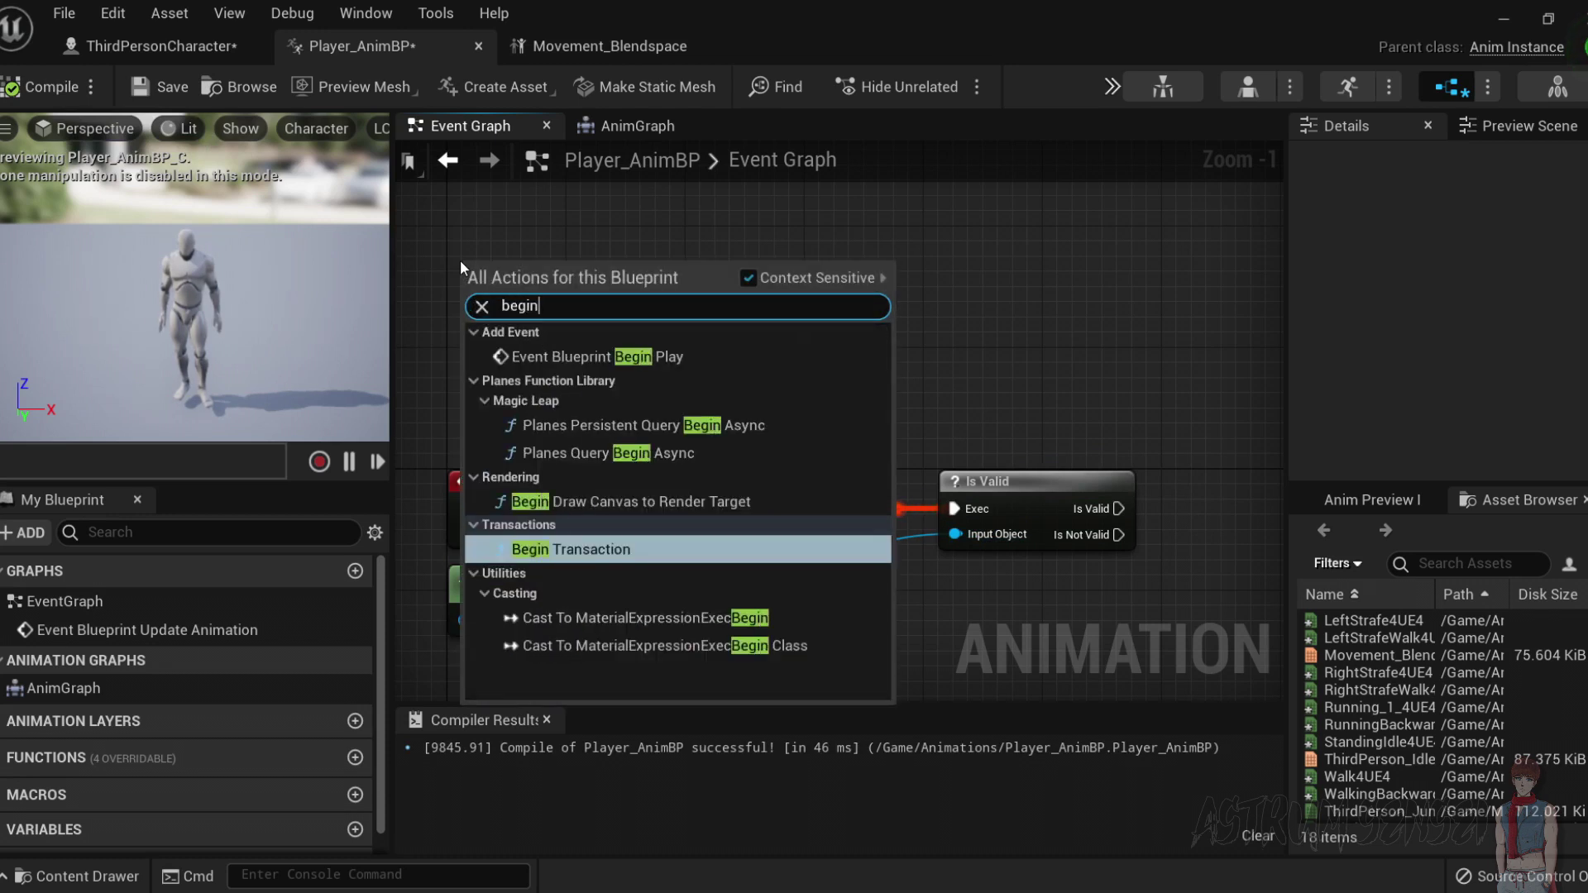
{"action": "left_click", "coordinate": [655, 356]}
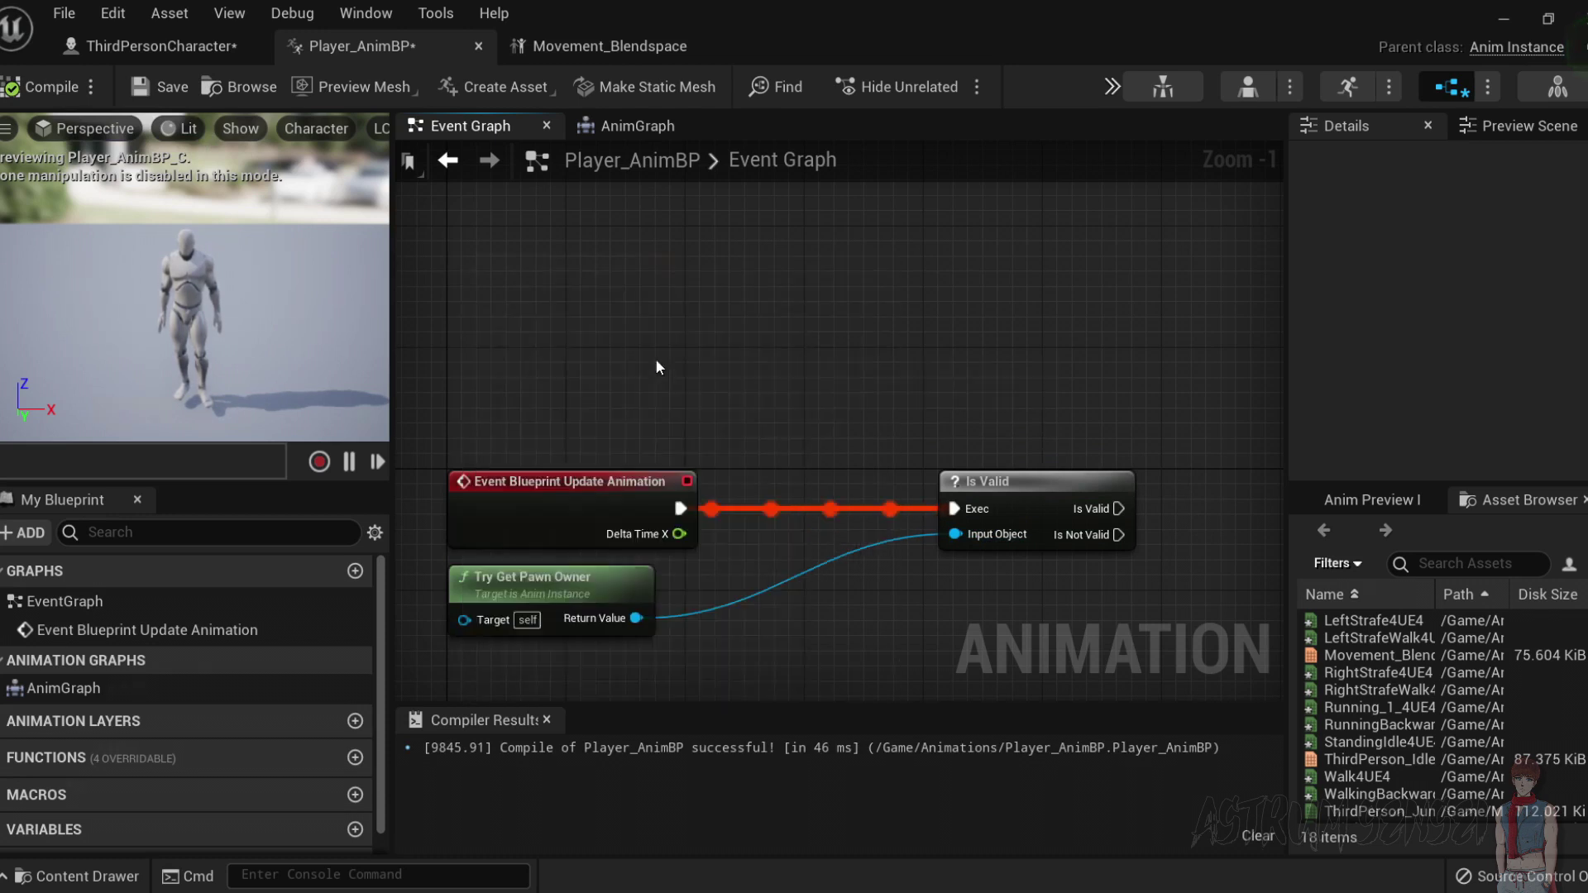
Add a Cast To ThirdPersonCharacter node executed by Event Blueprint Begin Play.
{"action": "left_click_drag", "start_coordinate": [653, 295], "coordinate": [823, 262]}
{"action": "type", "text": "cast t"}
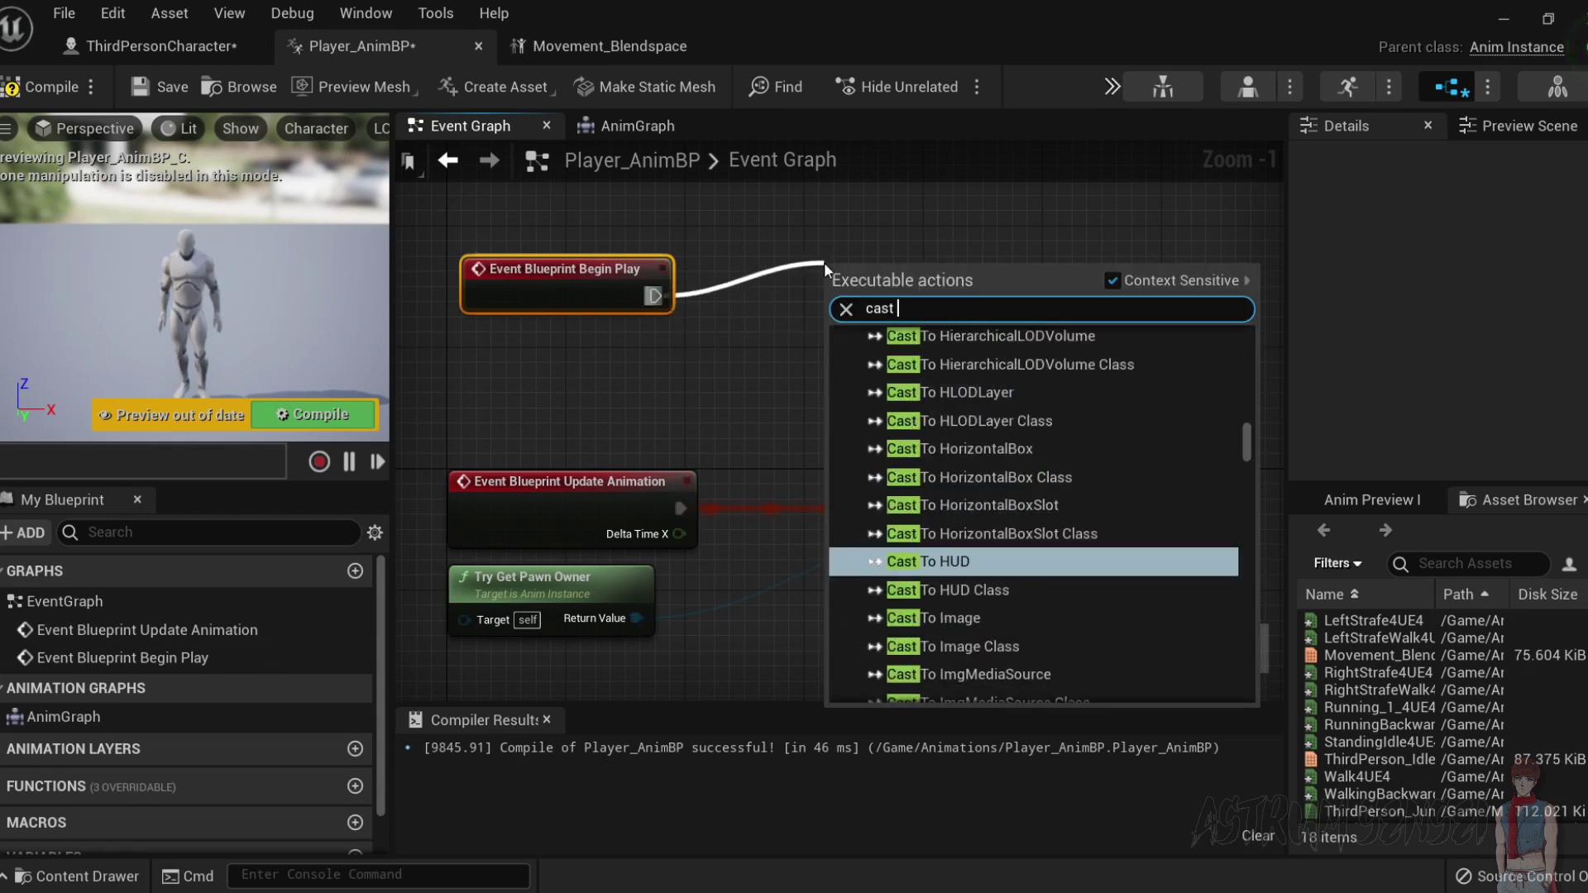
{"action": "type", "text": "o playerchar"}
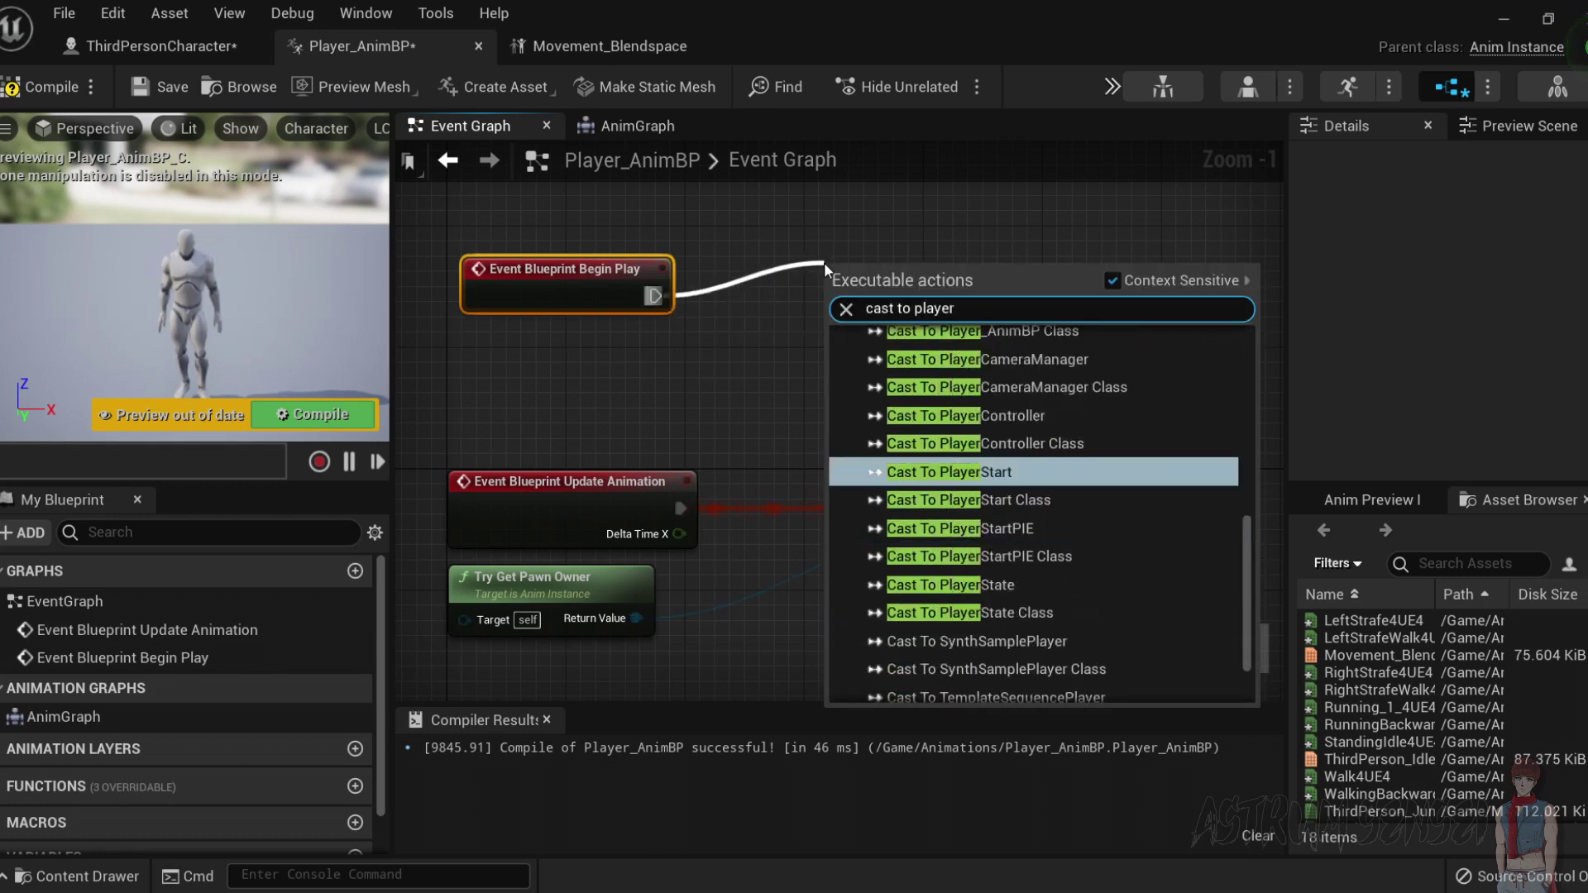
{"action": "key", "text": "BackSpace"}
{"action": "key", "text": "BackSpace"}
{"action": "key", "text": "BackSpace"}
{"action": "key", "text": "BackSpace"}
{"action": "key", "text": "BackSpace"}
{"action": "key", "text": "BackSpace"}
{"action": "key", "text": "BackSpace"}
{"action": "key", "text": "BackSpace"}
{"action": "key", "text": "BackSpace"}
{"action": "key", "text": "BackSpace"}
{"action": "type", "text": "third"}
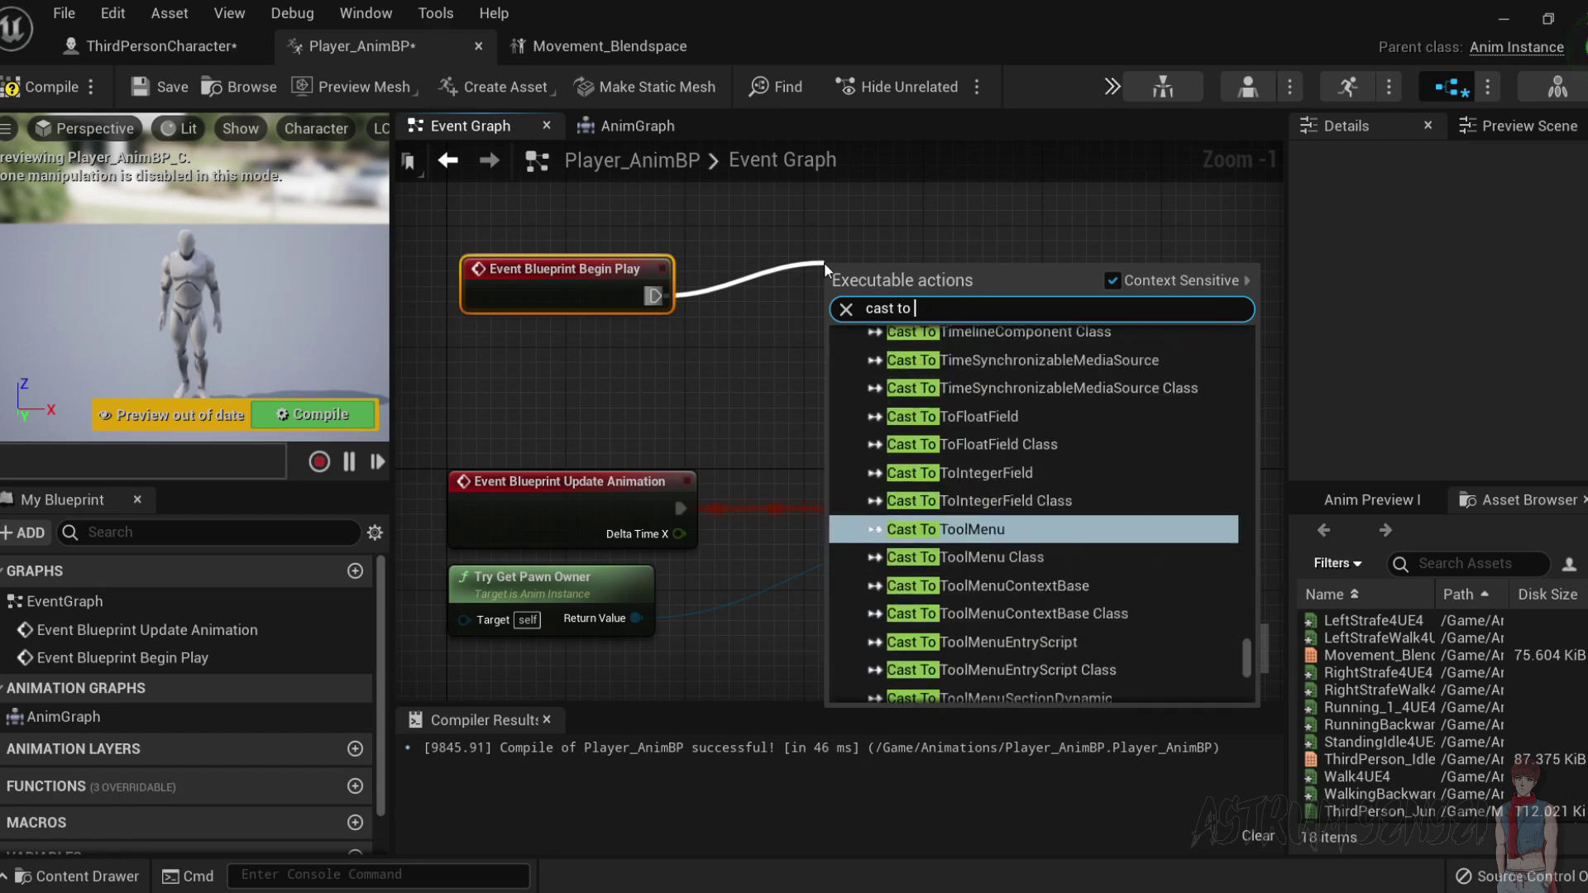
{"action": "type", "text": "per"}
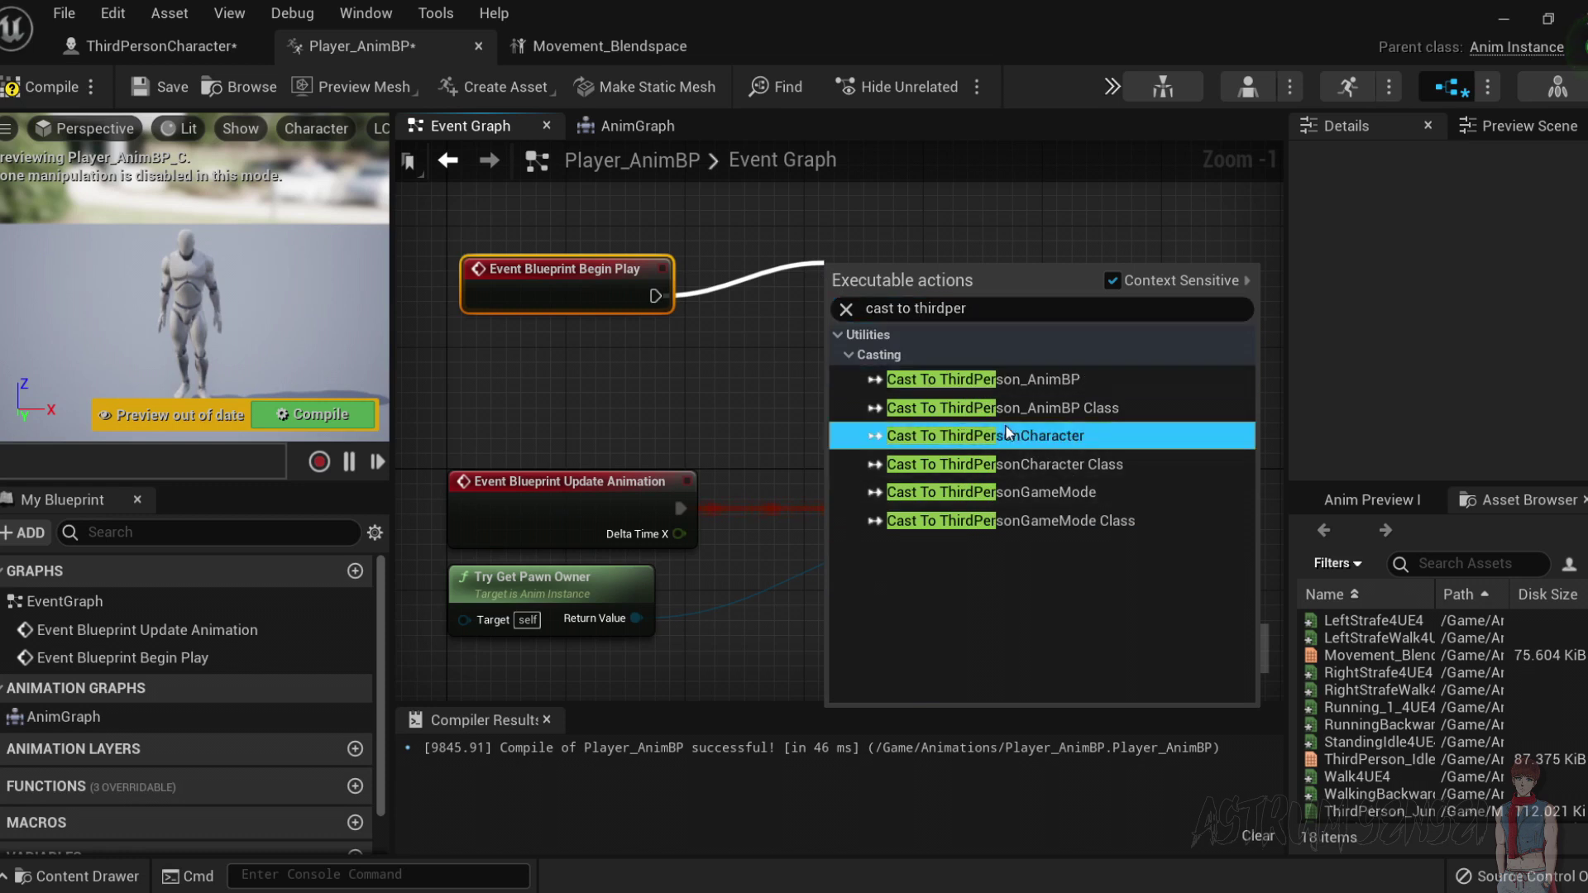
{"action": "left_click", "coordinate": [1034, 435]}
Move Try Get Pawn Owner beneath Event Blueprint Begin Play, connect its Return Value to the cast's Object, and compile.
{"action": "left_click", "coordinate": [509, 599]}
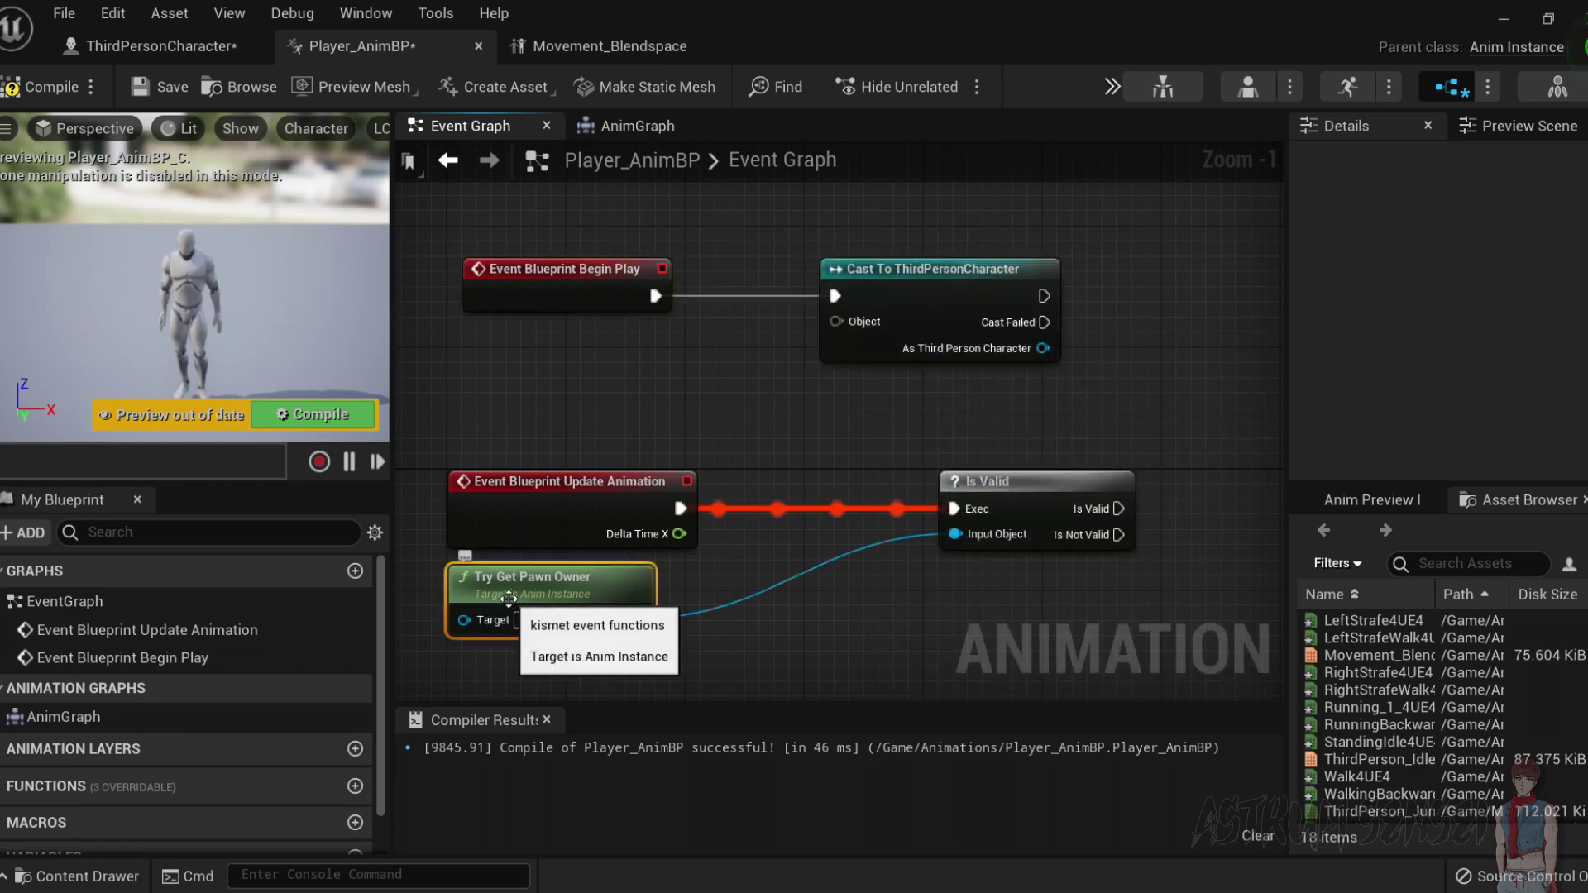
{"action": "key", "text": "ctrl+x"}
{"action": "key", "text": "ctrl+v"}
{"action": "left_click_drag", "start_coordinate": [663, 415], "coordinate": [835, 322]}
{"action": "left_click_drag", "start_coordinate": [641, 366], "coordinate": [610, 366]}
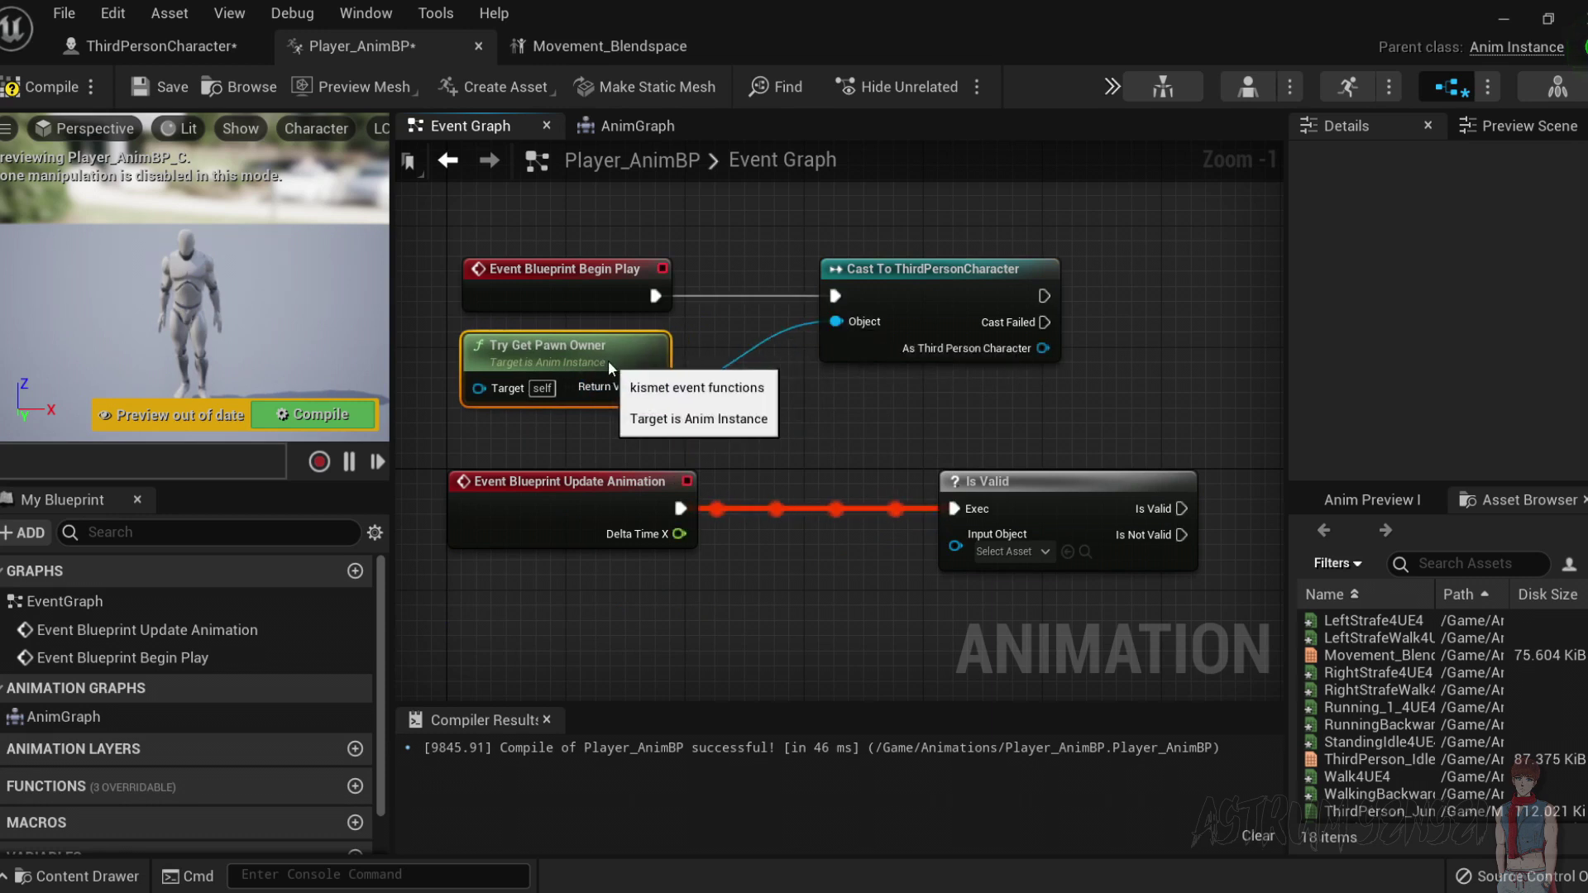
{"action": "left_click", "coordinate": [15, 87]}
Promote the As Third Person Character output of the cast to a variable named Character.
{"action": "right_click_drag", "start_coordinate": [1020, 352], "coordinate": [851, 359]}
{"action": "right_click", "coordinate": [851, 359]}
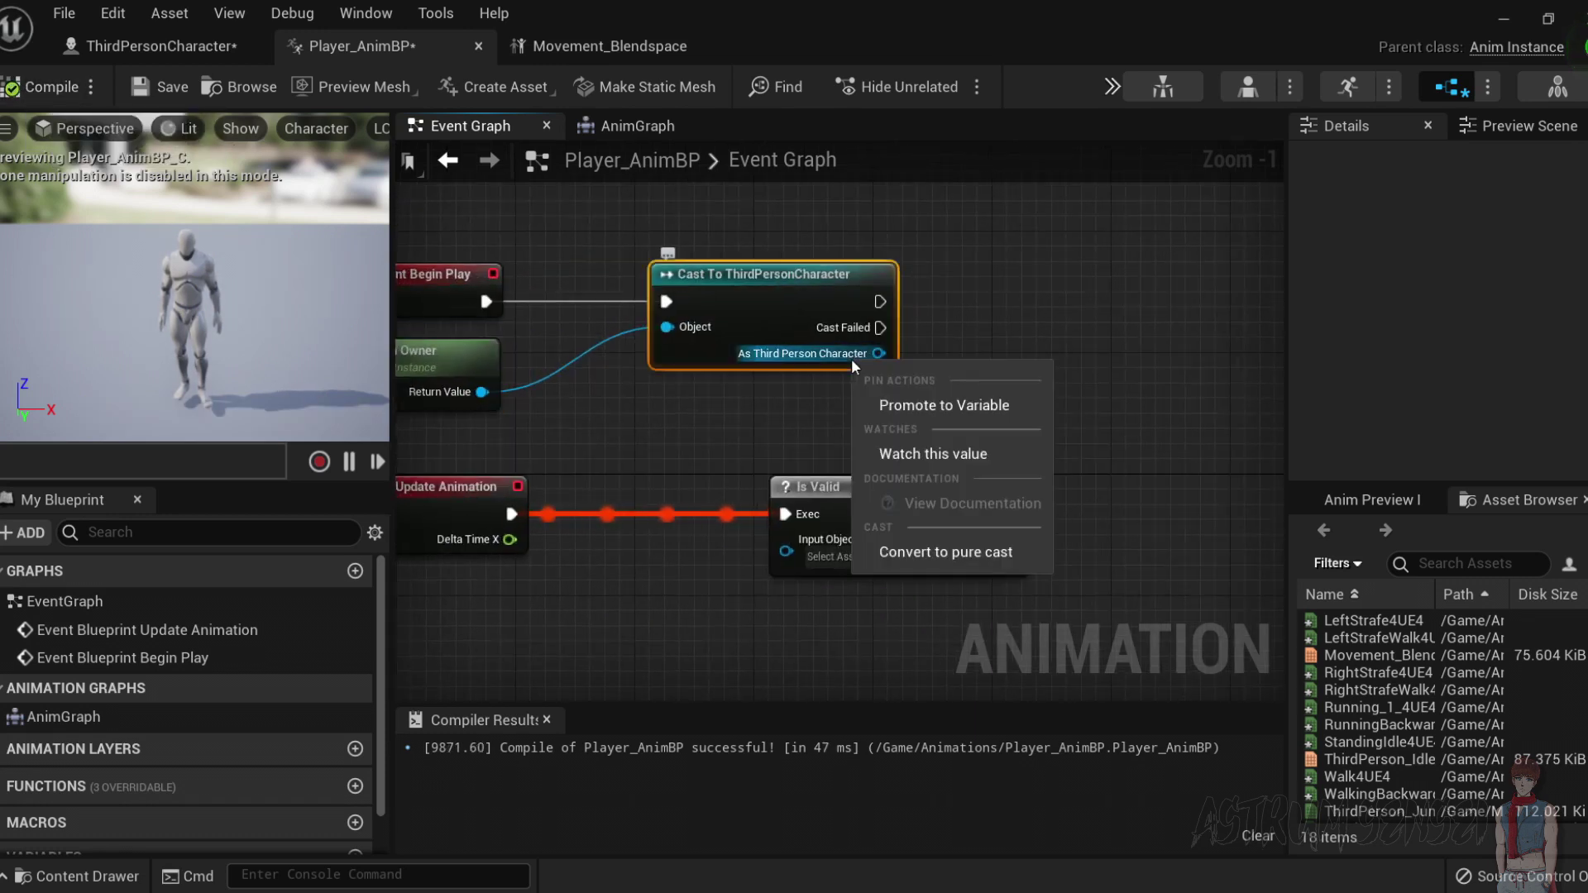
{"action": "left_click", "coordinate": [971, 404]}
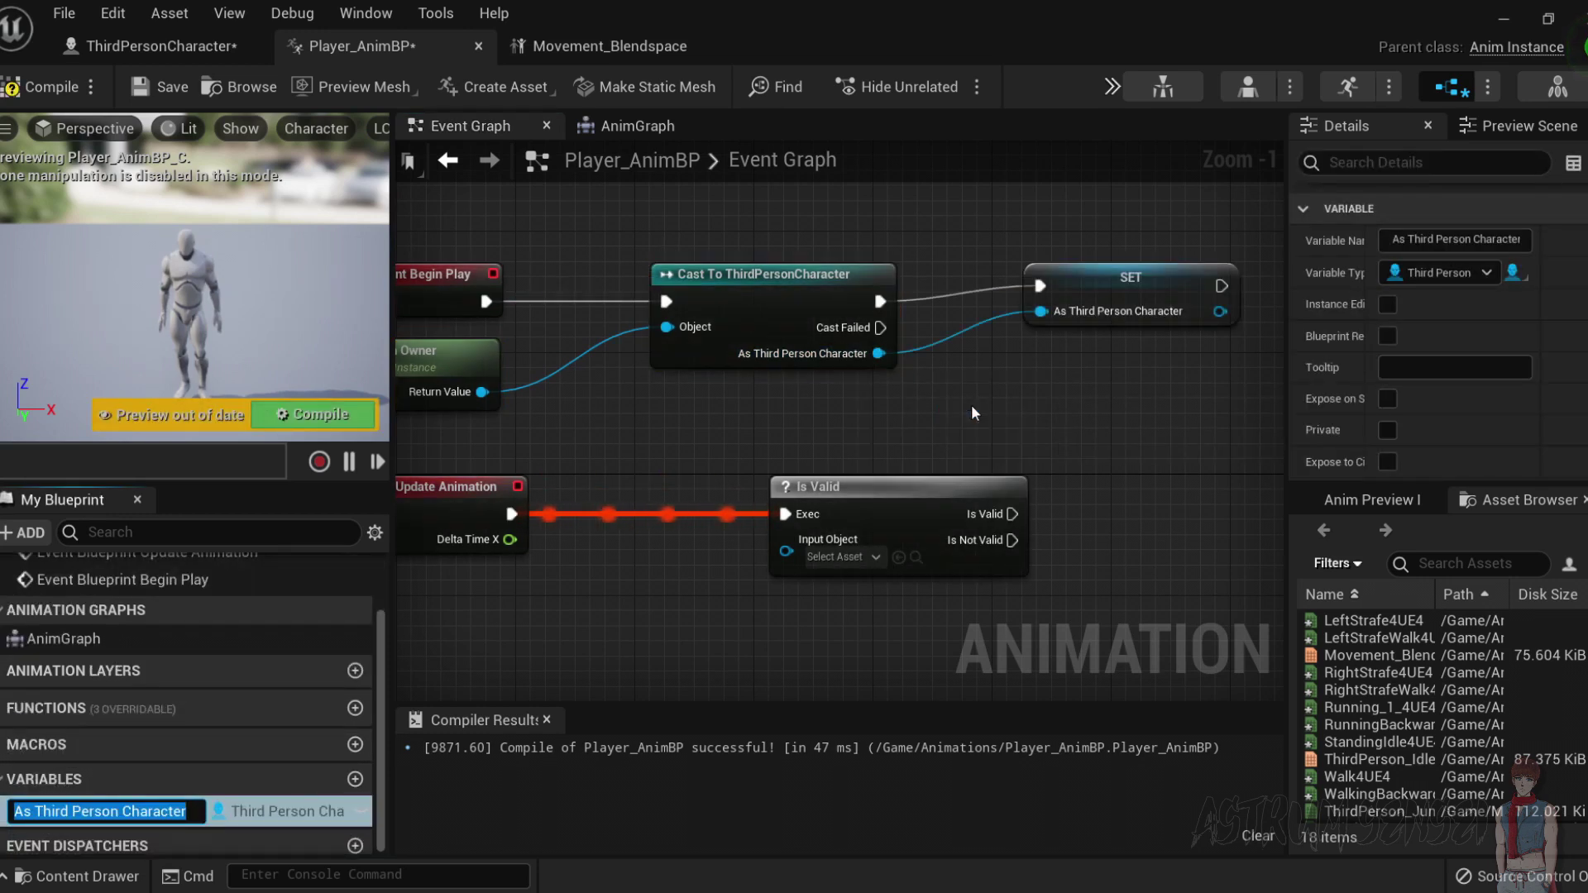
{"action": "type", "text": "Player"}
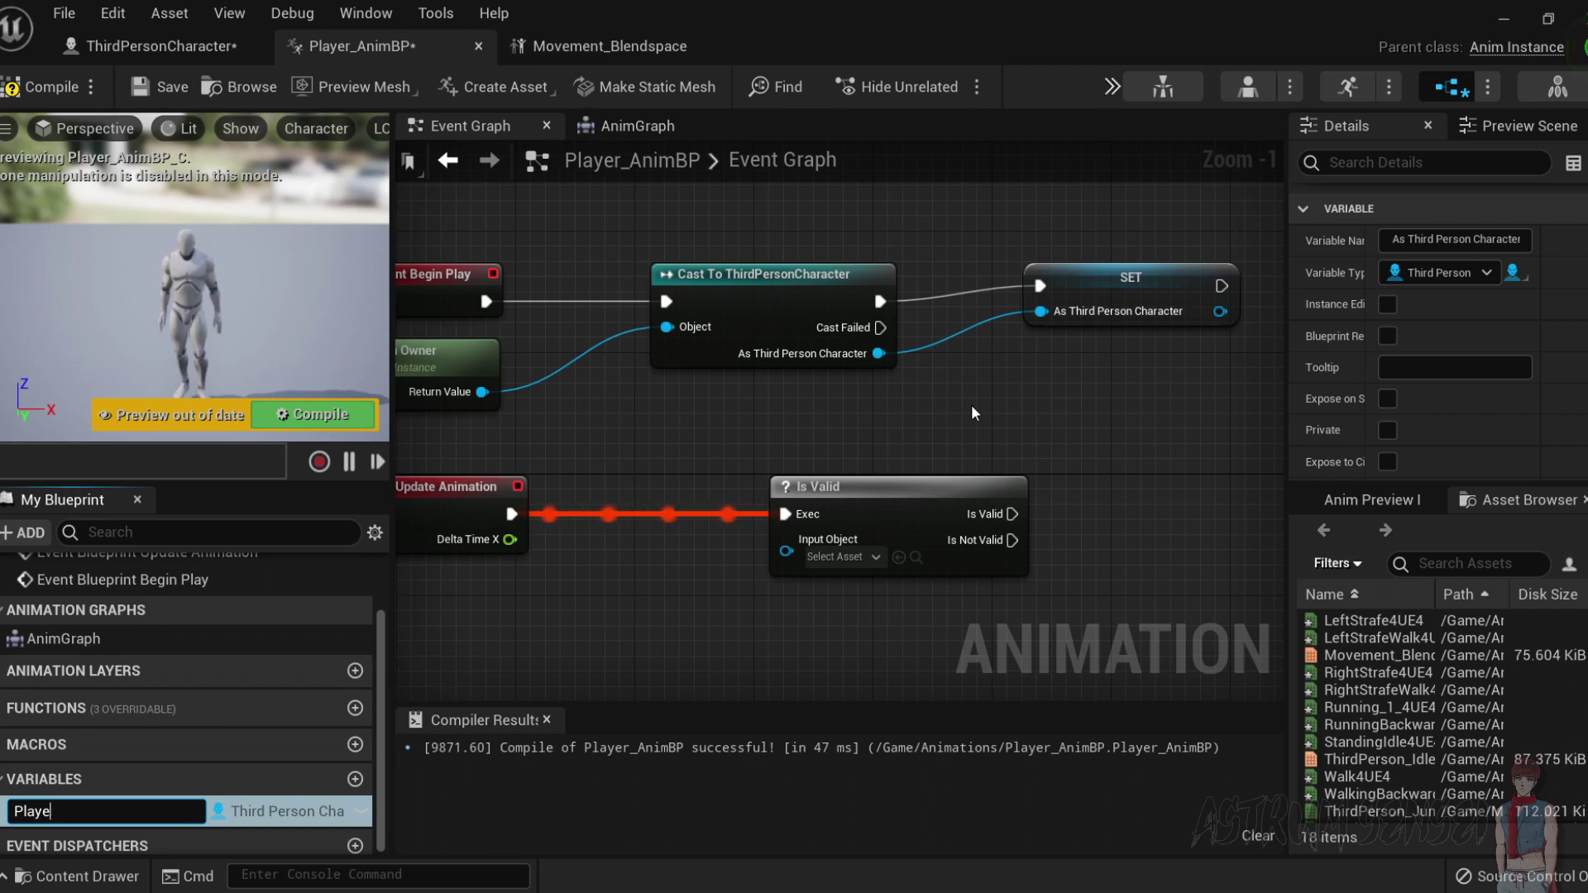
{"action": "key", "text": "BackSpace"}
{"action": "key", "text": "BackSpace"}
{"action": "key", "text": "BackSpace"}
{"action": "key", "text": "BackSpace"}
{"action": "key", "text": "BackSpace"}
{"action": "key", "text": "BackSpace"}
{"action": "type", "text": "Character"}
{"action": "key", "text": "Return"}
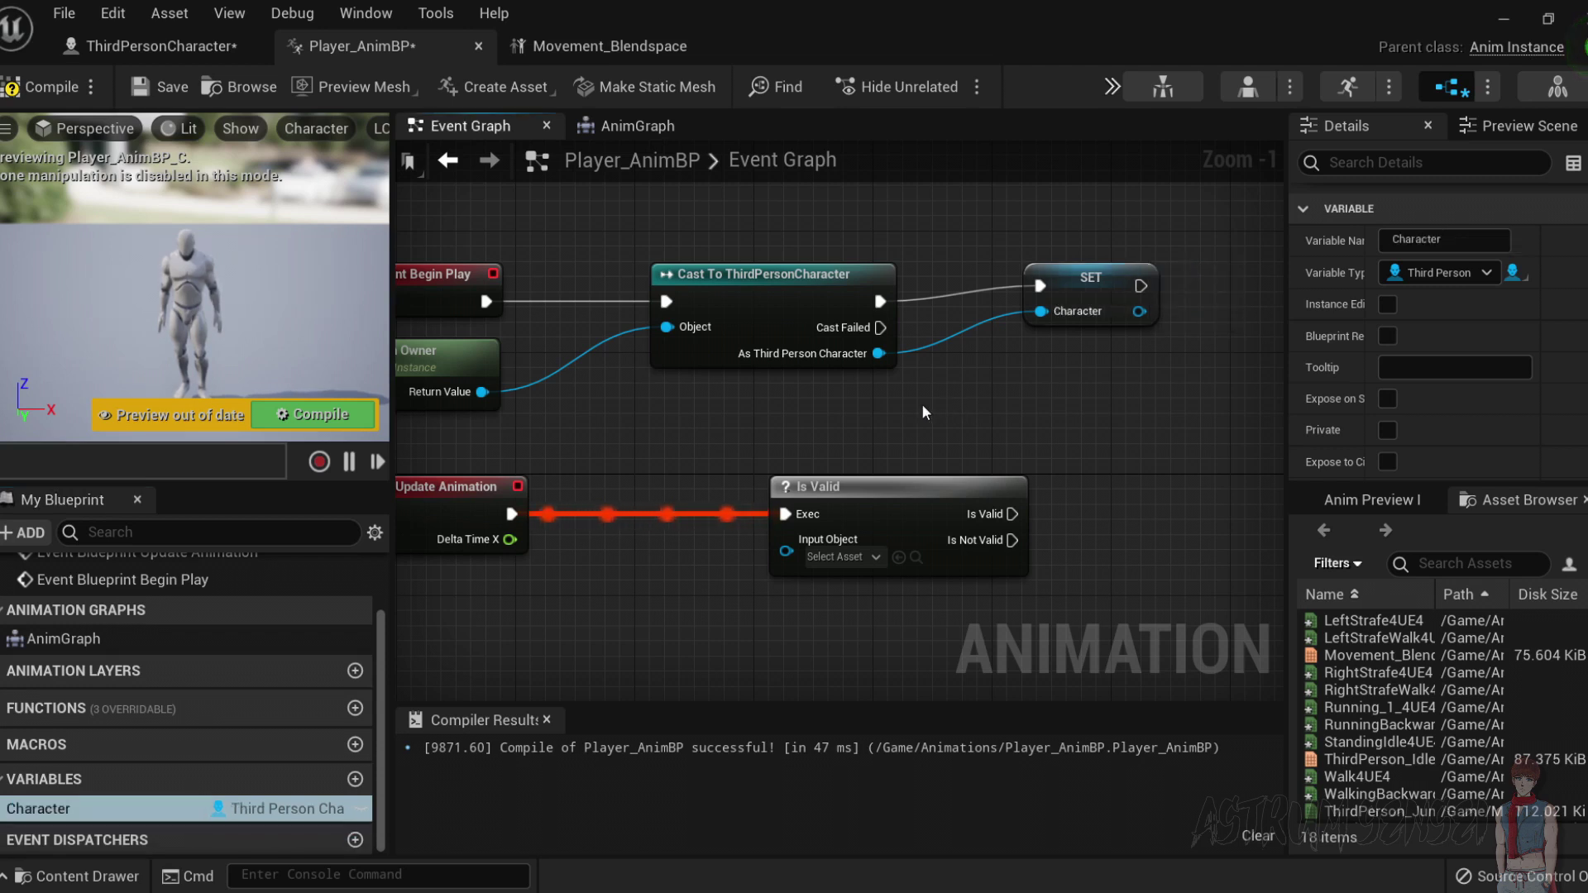
Compile Player_AnimBP and move the SET Character node closer to the cast, in line with its execution output.
{"action": "left_click", "coordinate": [12, 86]}
{"action": "left_click_drag", "start_coordinate": [1092, 302], "coordinate": [1047, 316]}
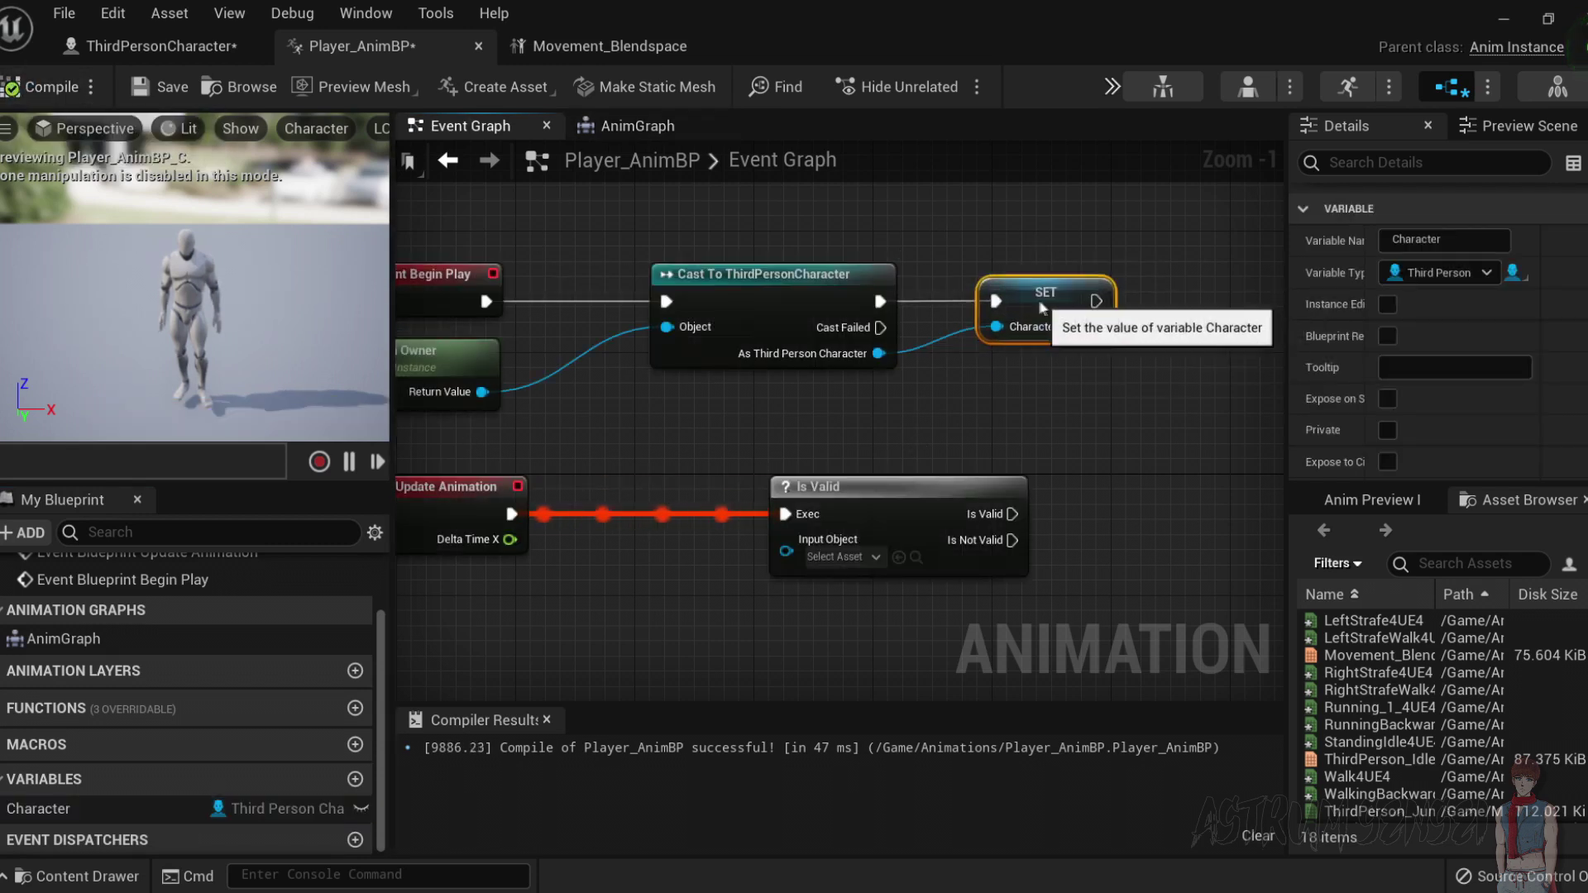
{"action": "left_click_drag", "start_coordinate": [1016, 250], "coordinate": [1016, 250]}
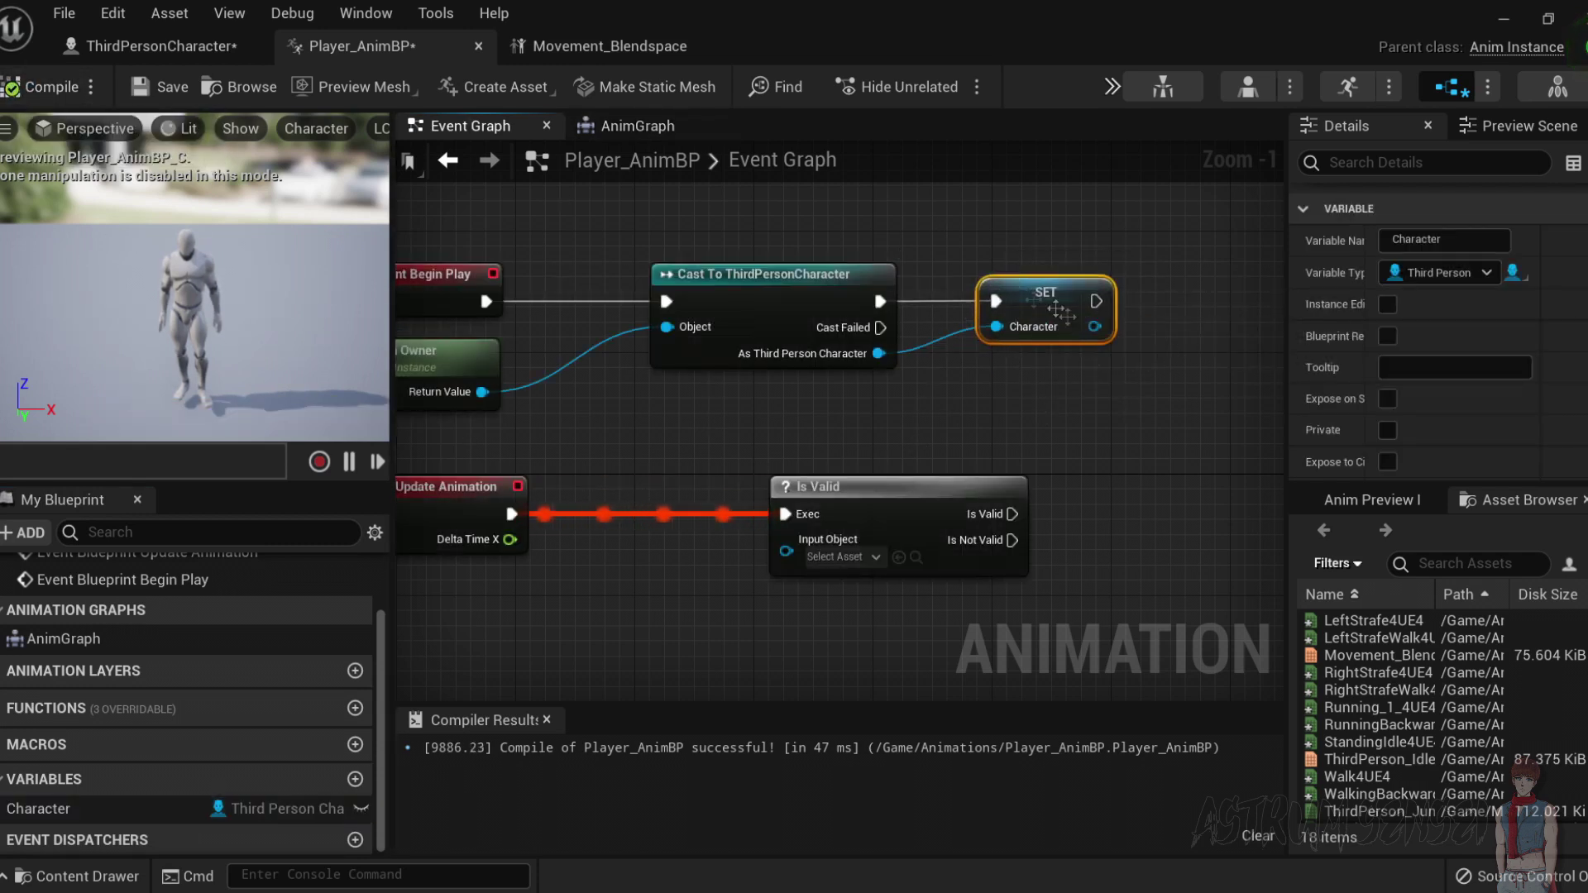
Add a Get Character node below Is Valid and a Forward Input getter fed by it.
{"action": "left_click_drag", "start_coordinate": [38, 808], "coordinate": [667, 680]}
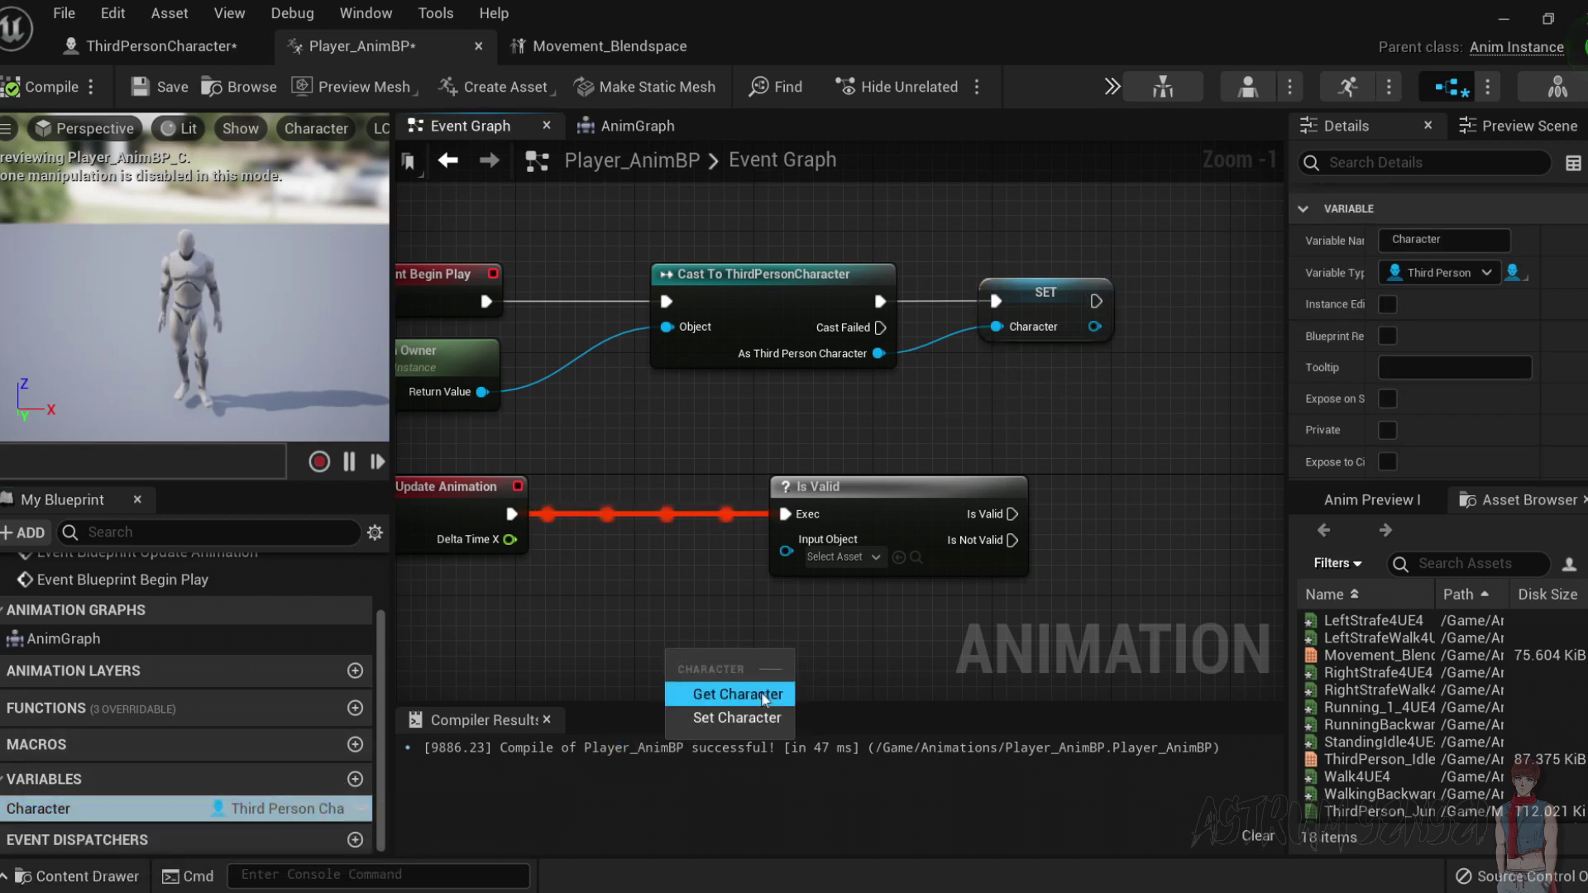
{"action": "left_click", "coordinate": [736, 691]}
{"action": "right_click_drag", "start_coordinate": [792, 669], "coordinate": [680, 541]}
{"action": "left_click_drag", "start_coordinate": [657, 529], "coordinate": [837, 520]}
{"action": "type", "text": "get f"}
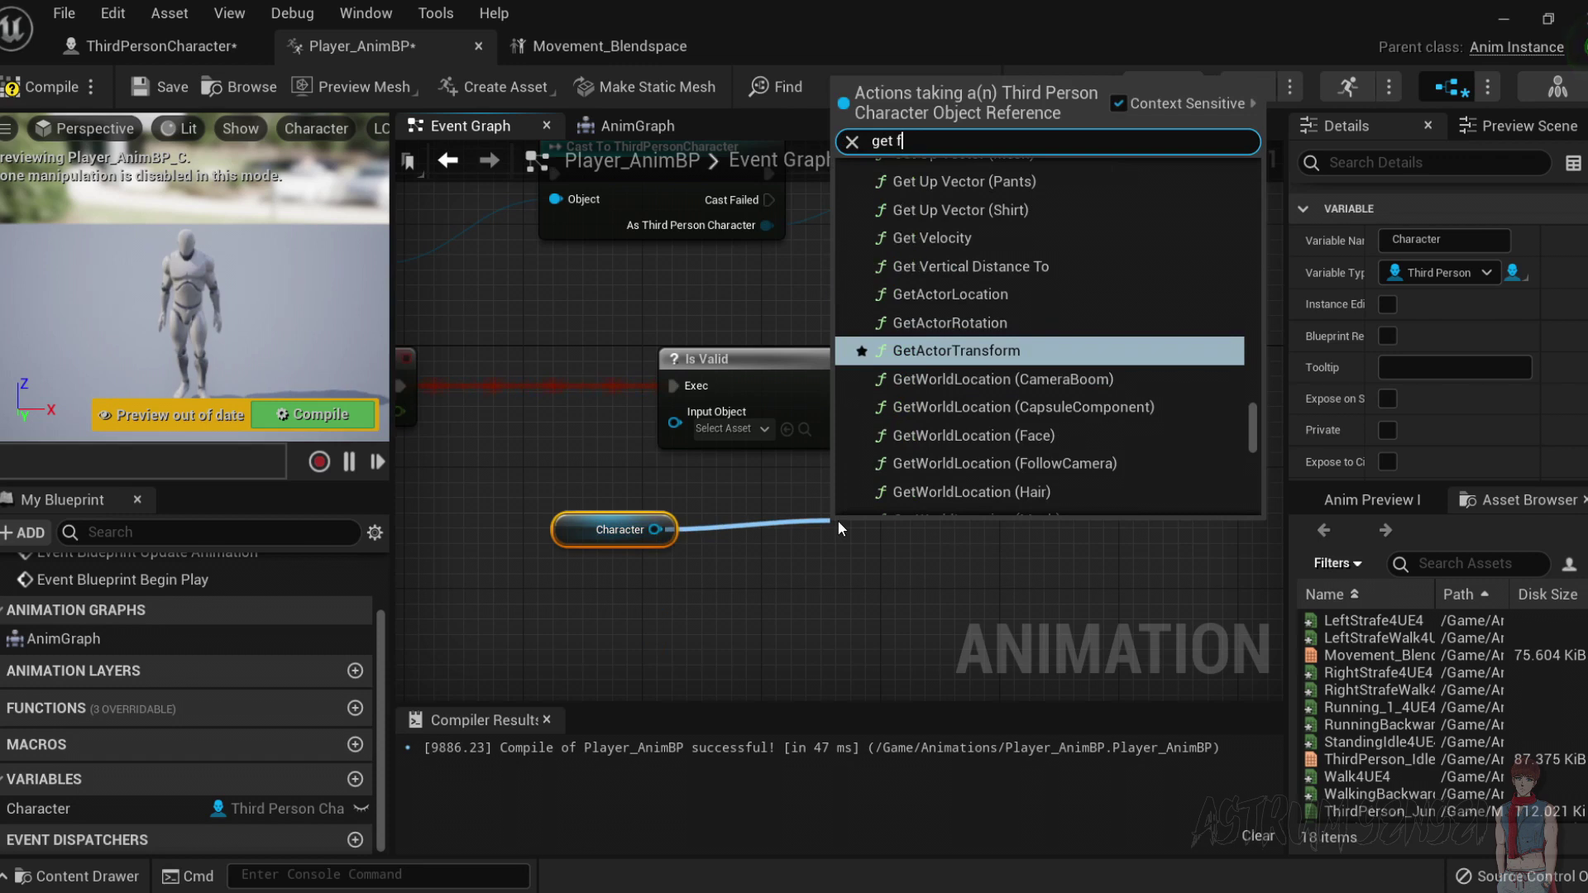
{"action": "type", "text": "orward input"}
{"action": "key", "text": "Return"}
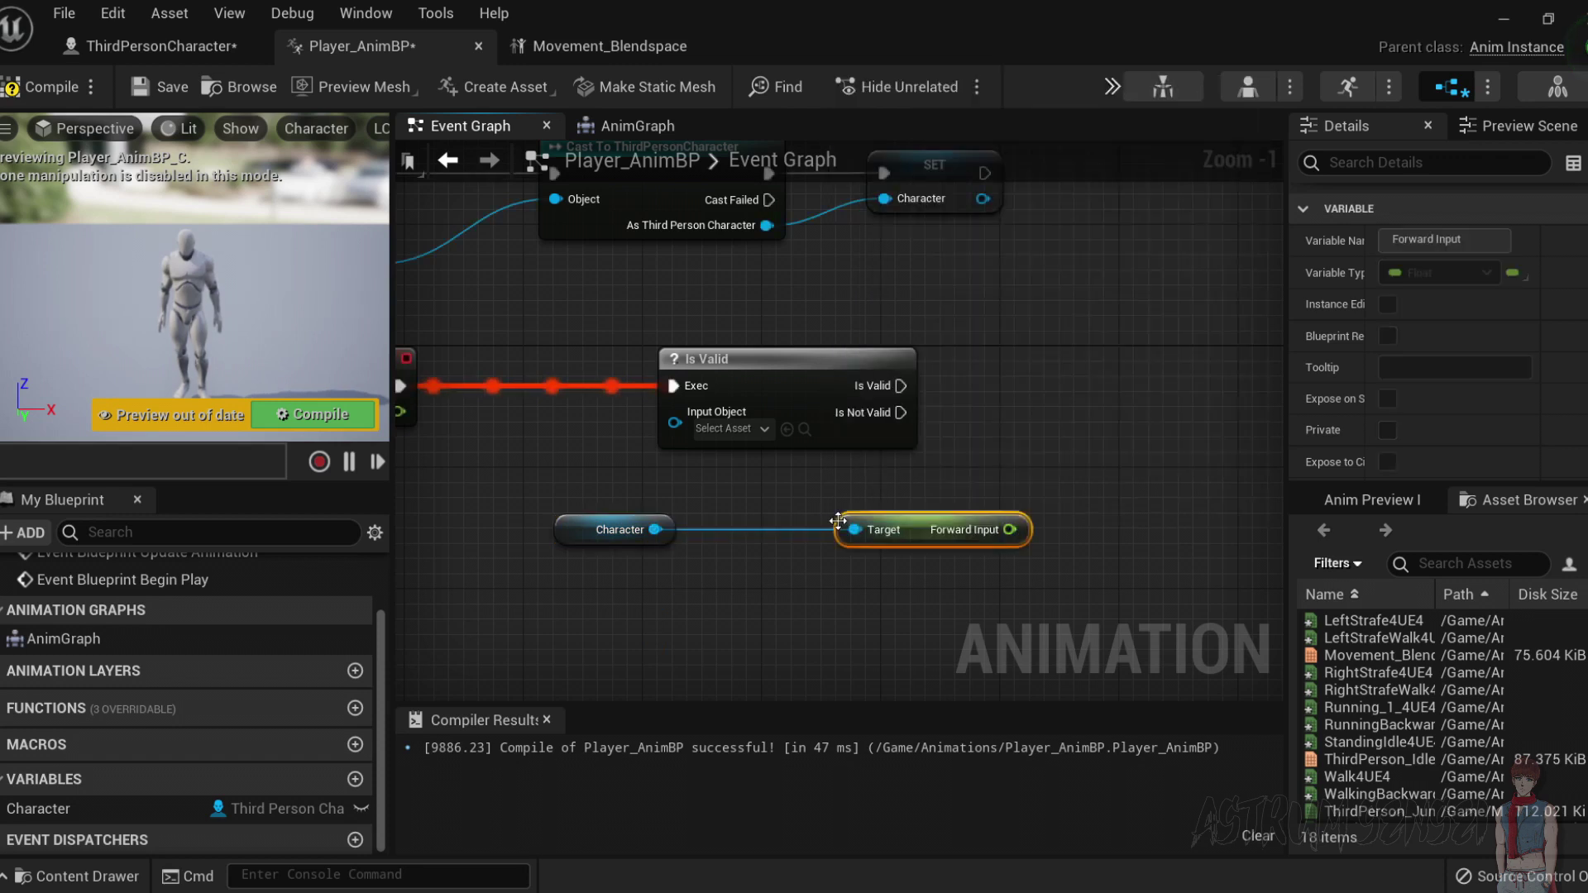
Add a Side Input getter fed by the same Character node and align it with the Forward Input getter.
{"action": "left_click_drag", "start_coordinate": [655, 530], "coordinate": [1127, 534]}
{"action": "type", "text": "get"}
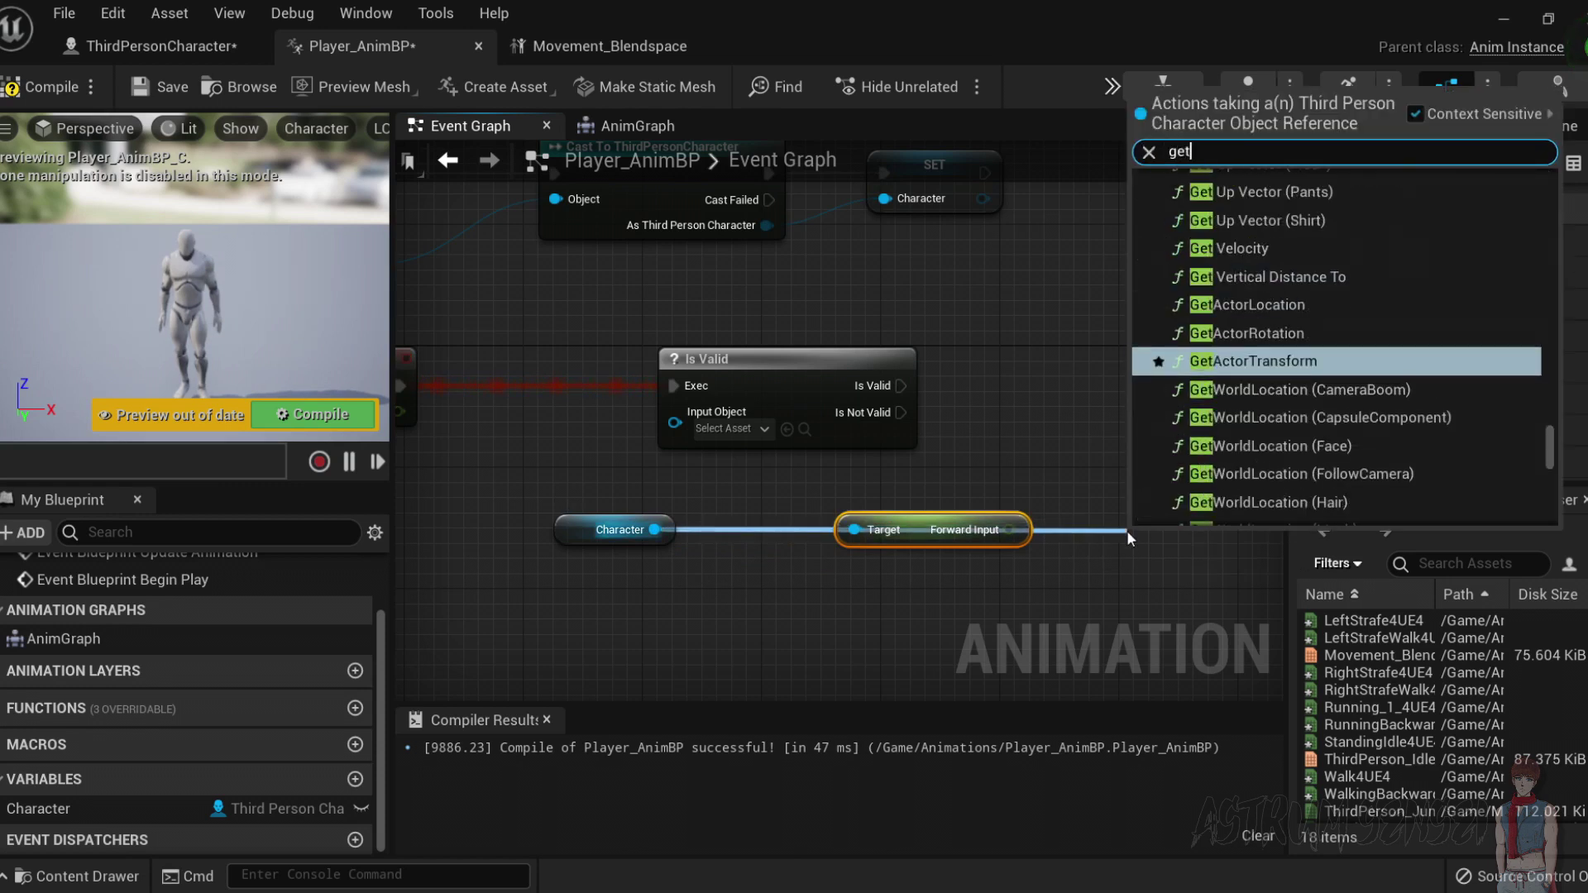
{"action": "type", "text": " side"}
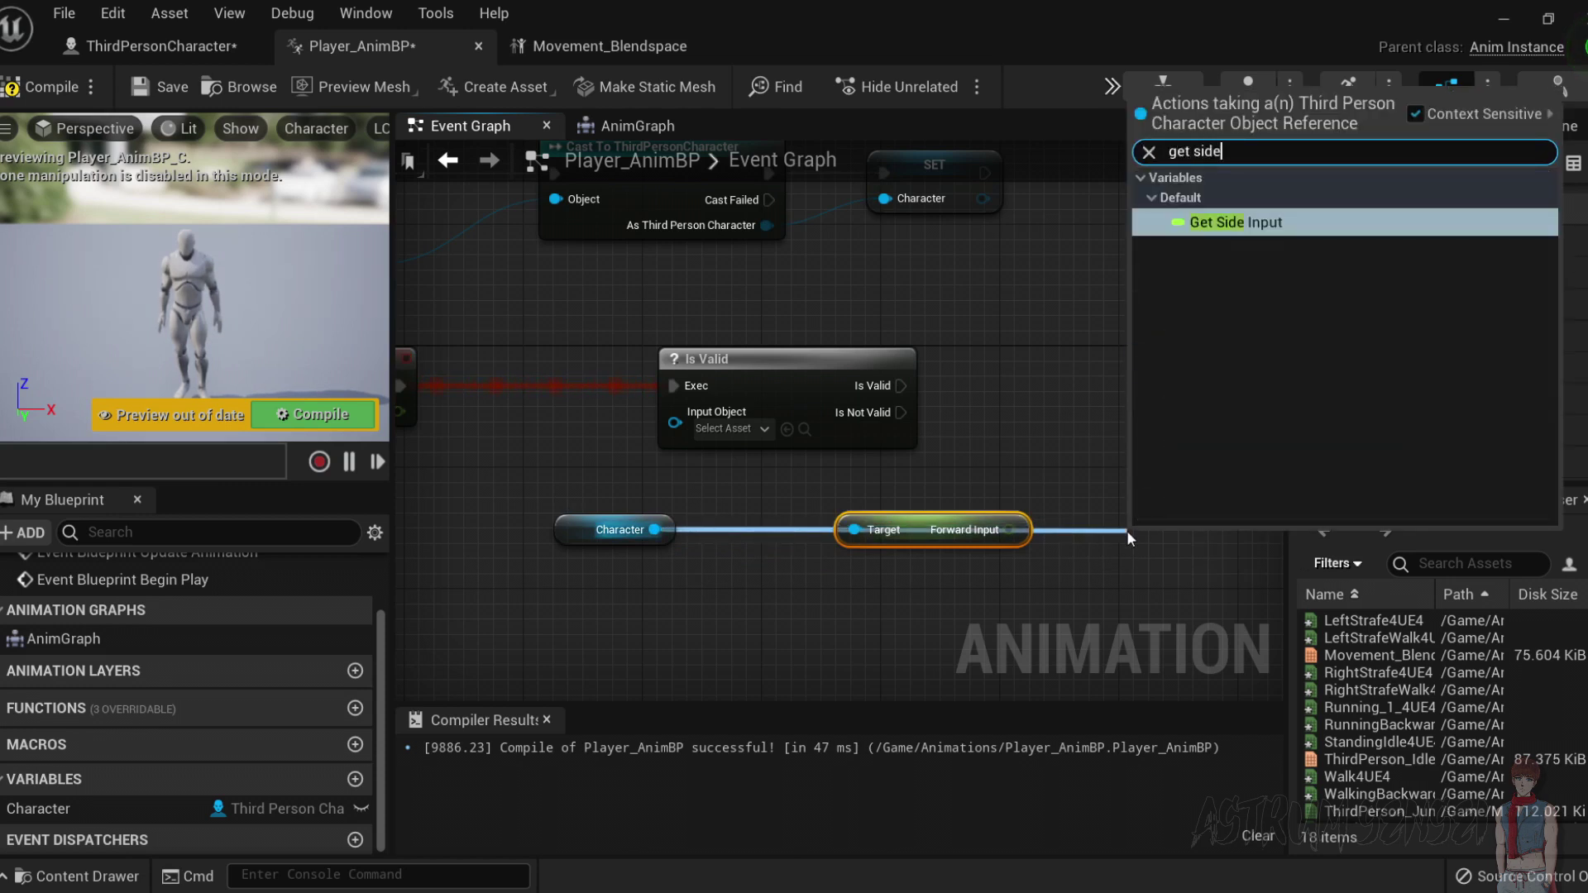
{"action": "key", "text": "Return"}
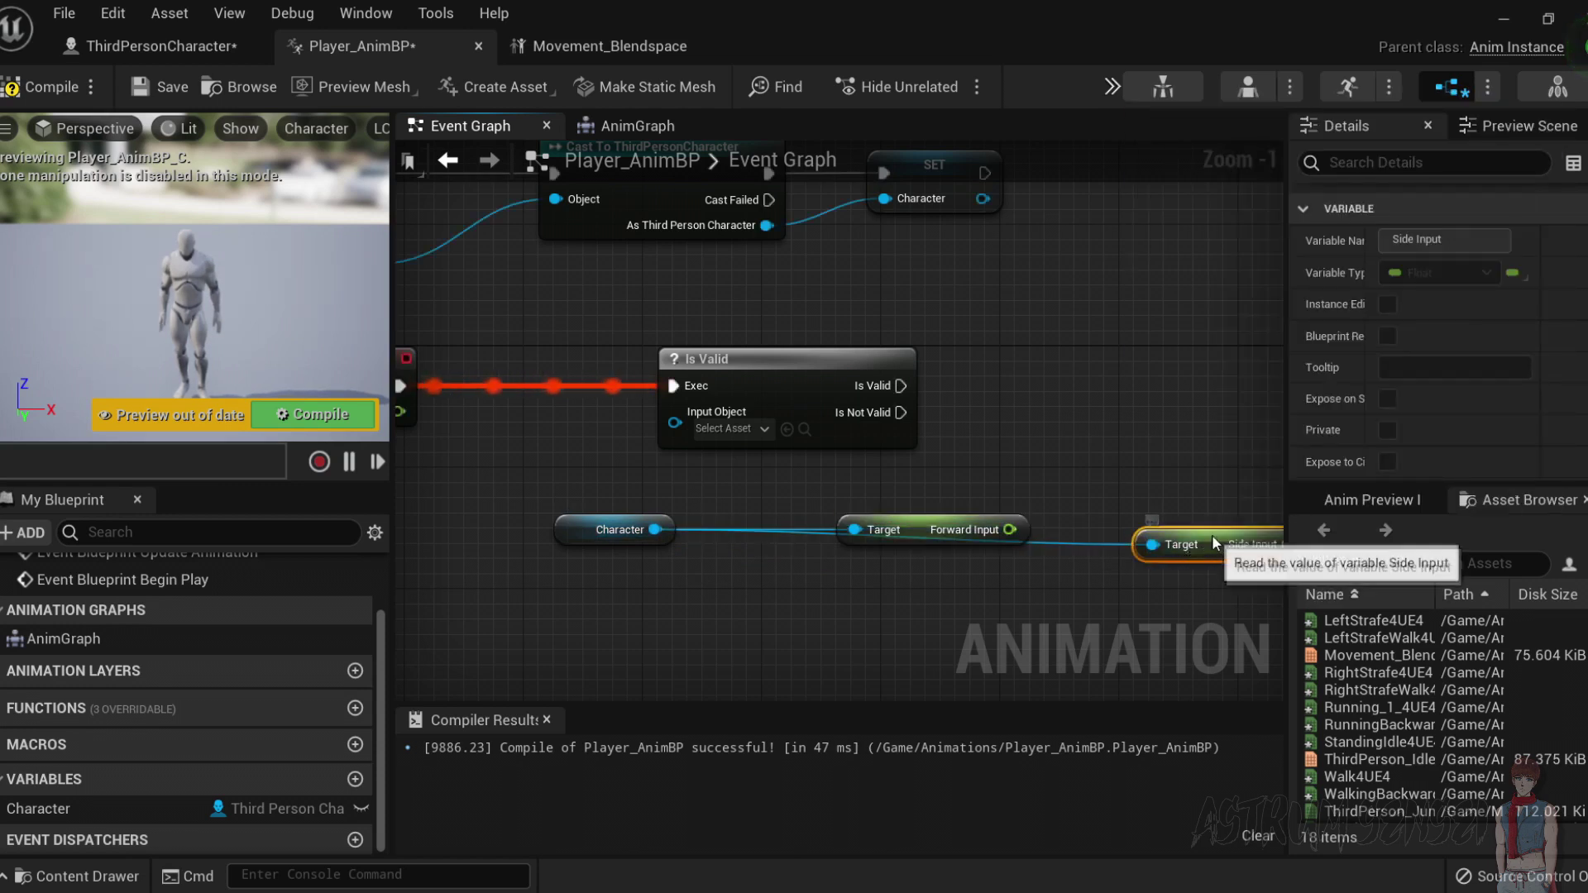
{"action": "left_click_drag", "start_coordinate": [1189, 552], "coordinate": [1174, 538]}
Feed a second Character getter into the Is Valid node's Input Object, move both nodes closer to the update event, and compile.
{"action": "right_click_drag", "start_coordinate": [512, 519], "coordinate": [695, 532]}
{"action": "left_click", "coordinate": [694, 532]}
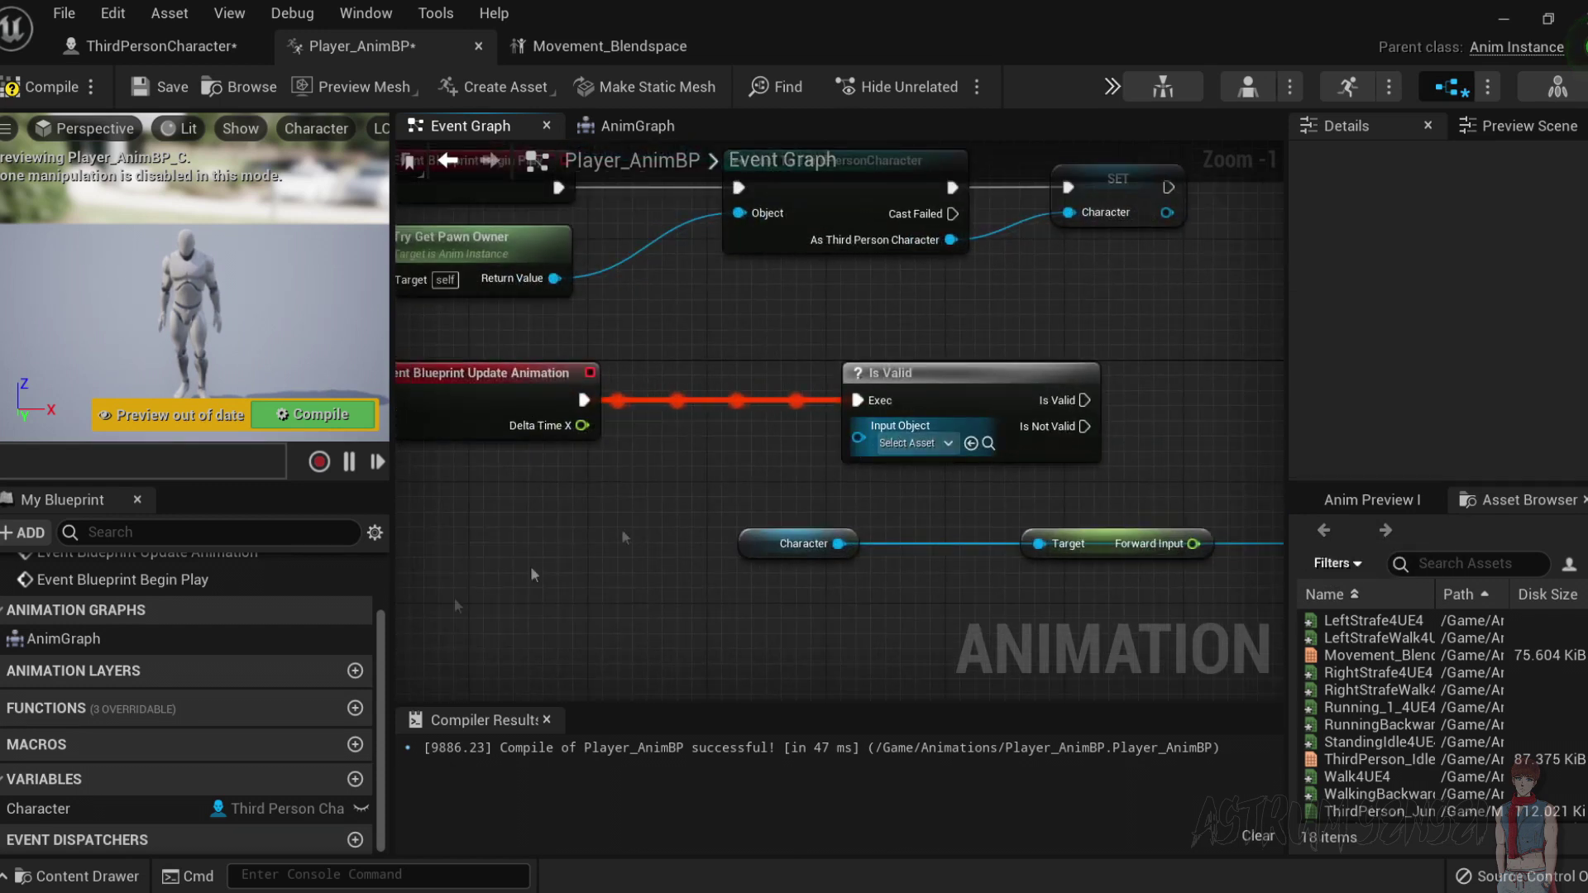
{"action": "left_click_drag", "start_coordinate": [83, 808], "coordinate": [837, 460]}
{"action": "left_click_drag", "start_coordinate": [704, 464], "coordinate": [510, 480]}
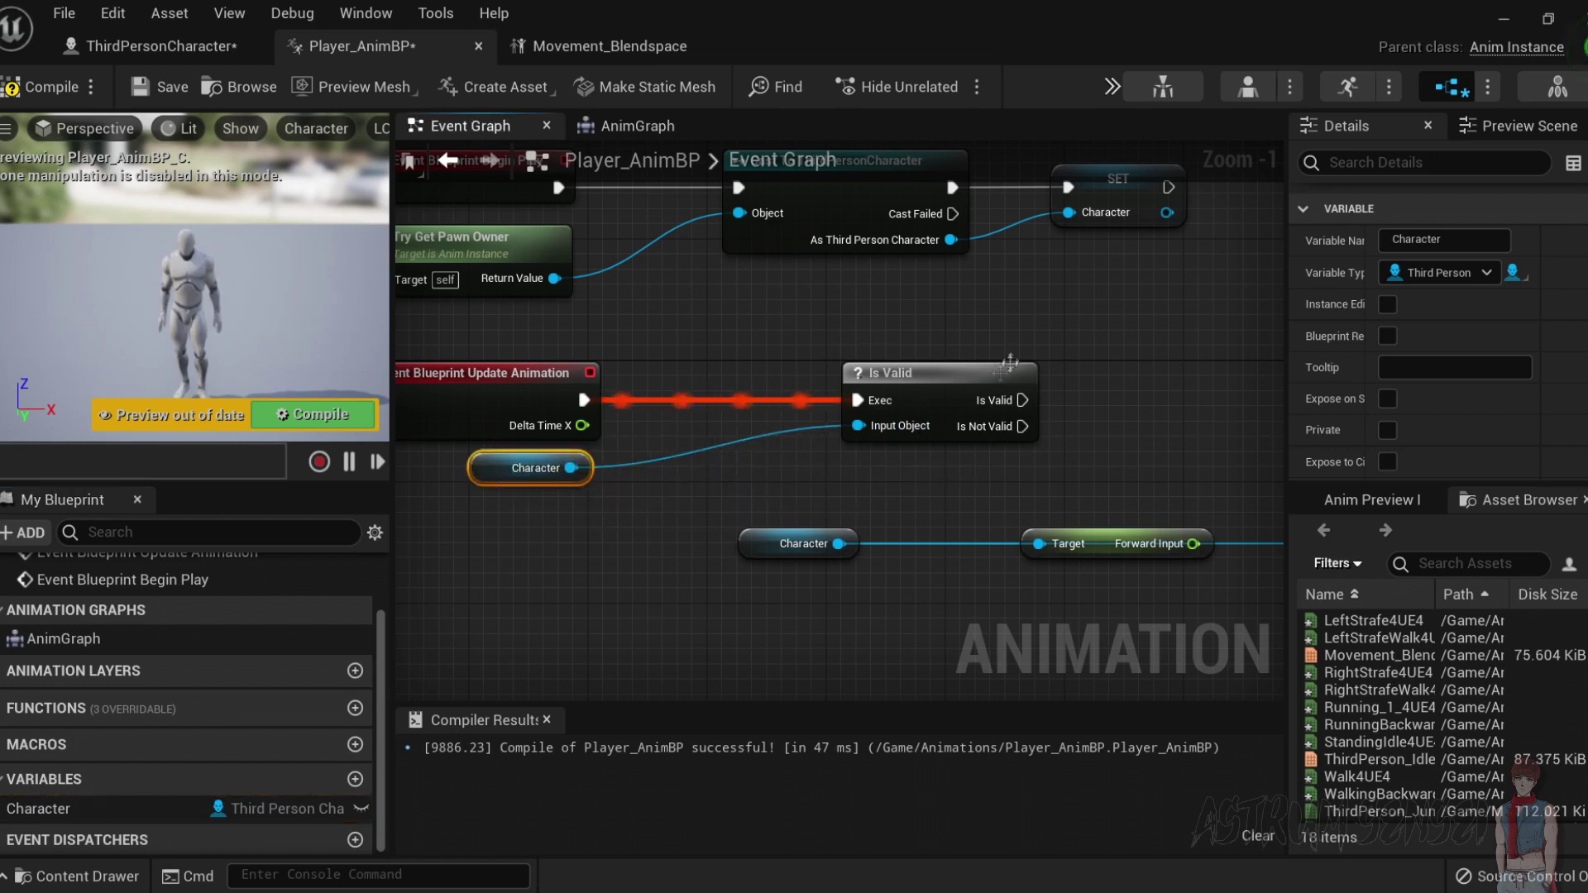
{"action": "left_click_drag", "start_coordinate": [970, 388], "coordinate": [896, 388]}
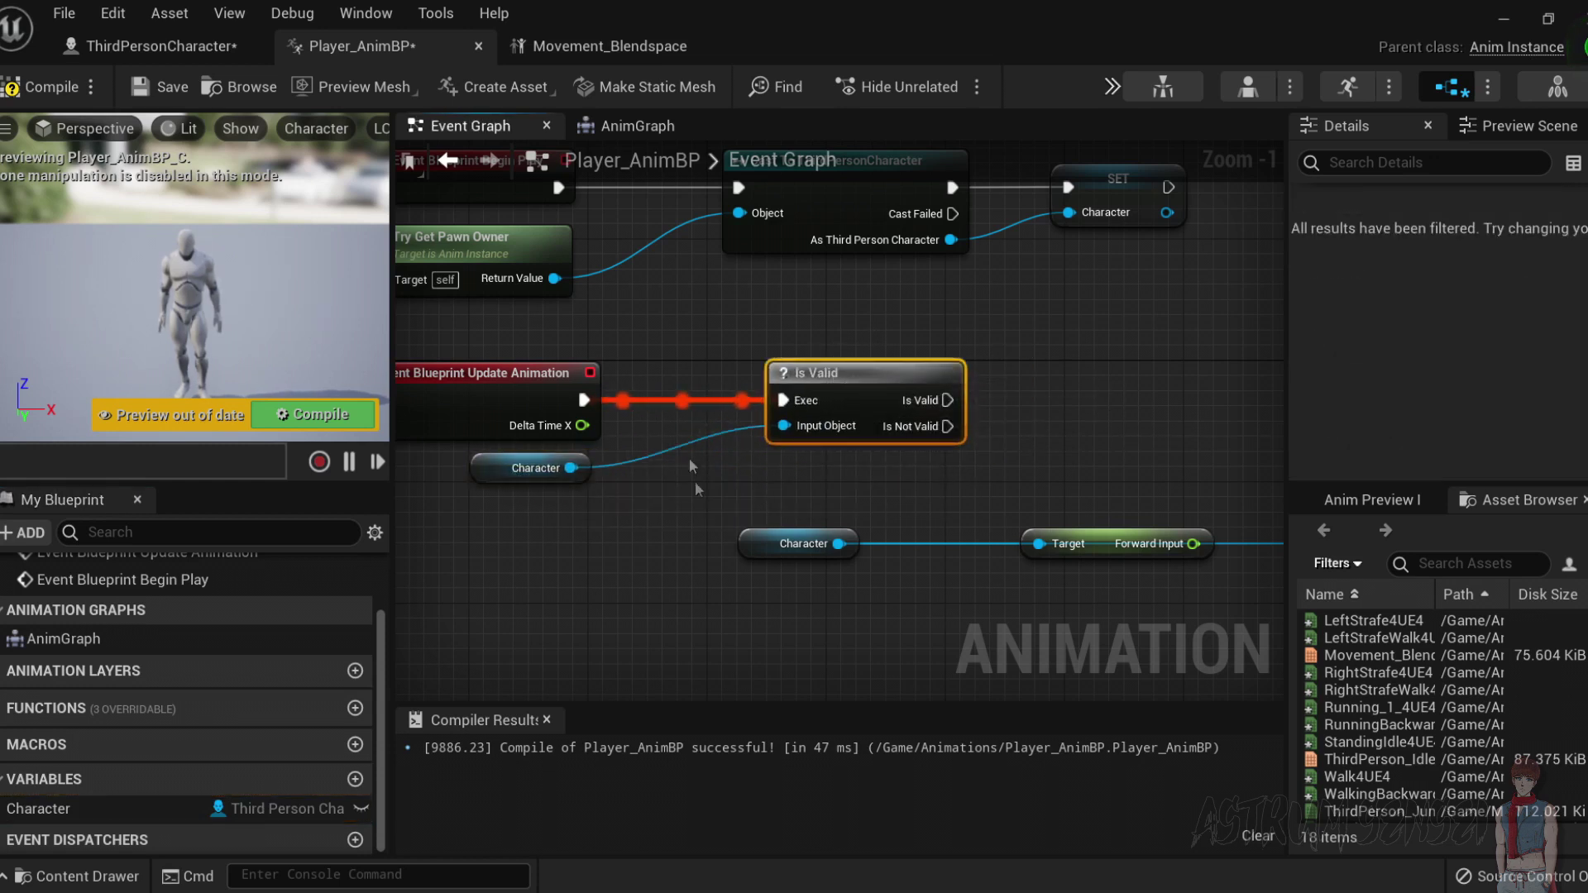
{"action": "left_click", "coordinate": [37, 86]}
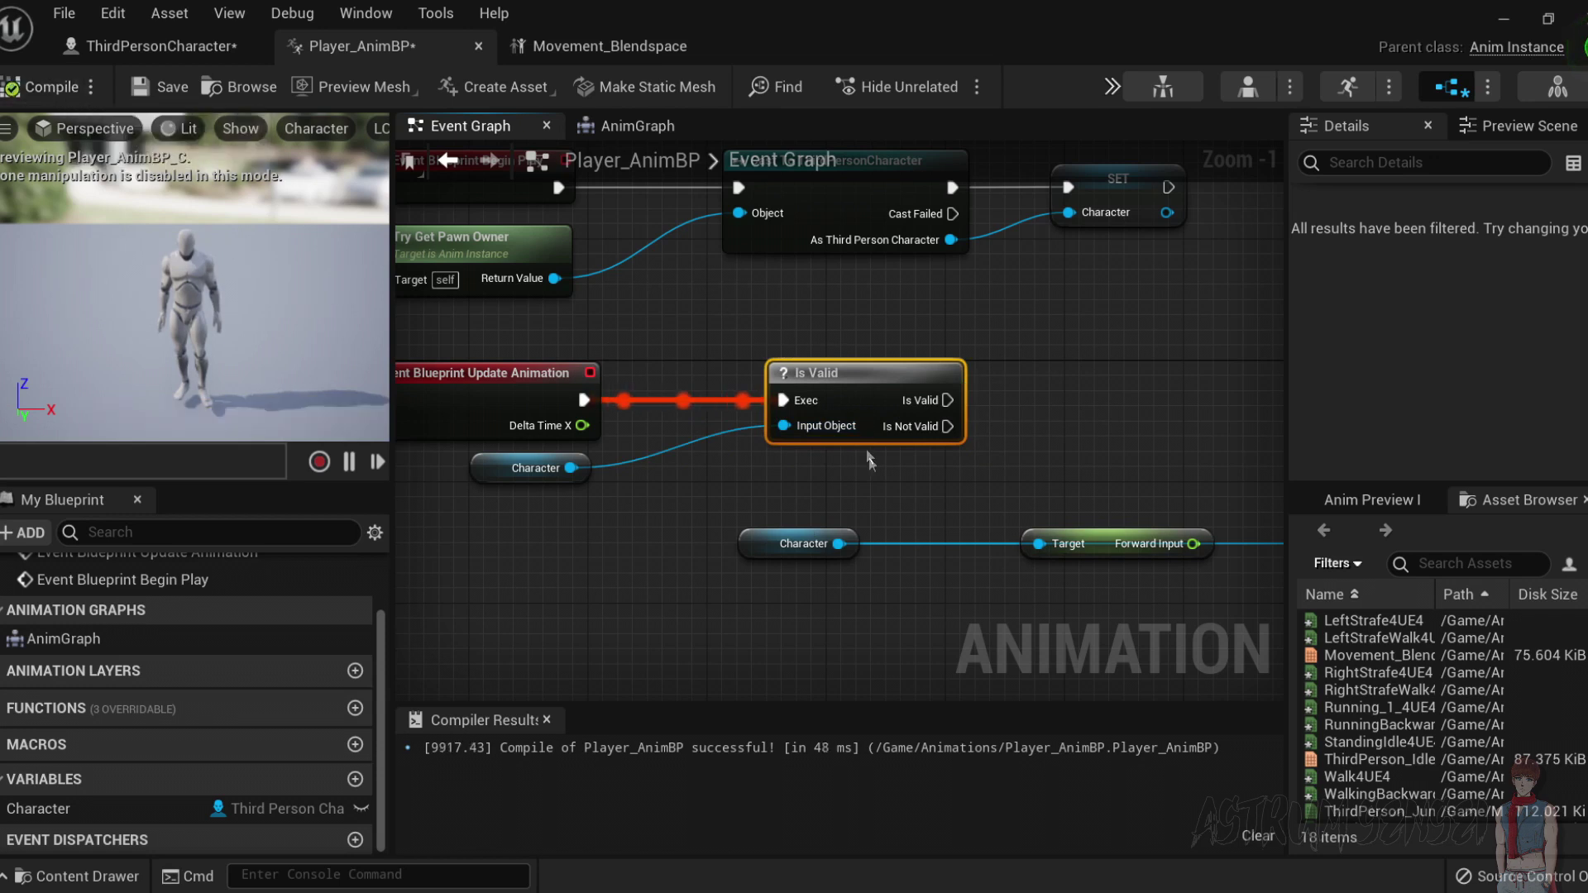
Move the Forward Input getter closer to Character and space the Side Input getter out on the same row.
{"action": "right_click_drag", "start_coordinate": [1088, 488], "coordinate": [818, 487]}
{"action": "left_click_drag", "start_coordinate": [1157, 584], "coordinate": [599, 515]}
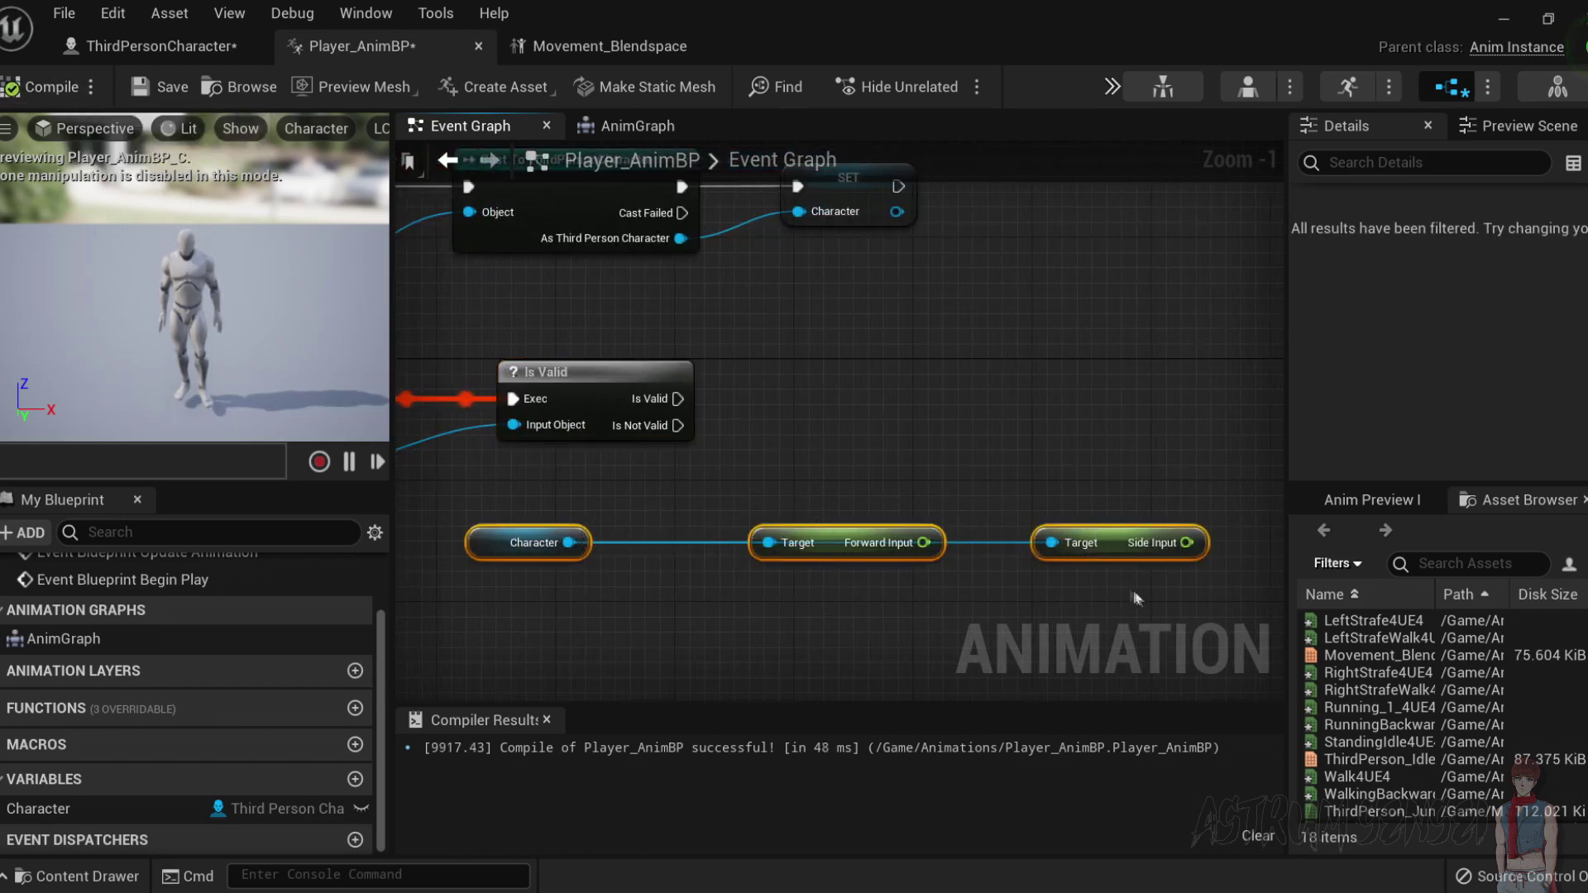
{"action": "left_click_drag", "start_coordinate": [1129, 555], "coordinate": [968, 564]}
{"action": "left_click", "coordinate": [1013, 546]}
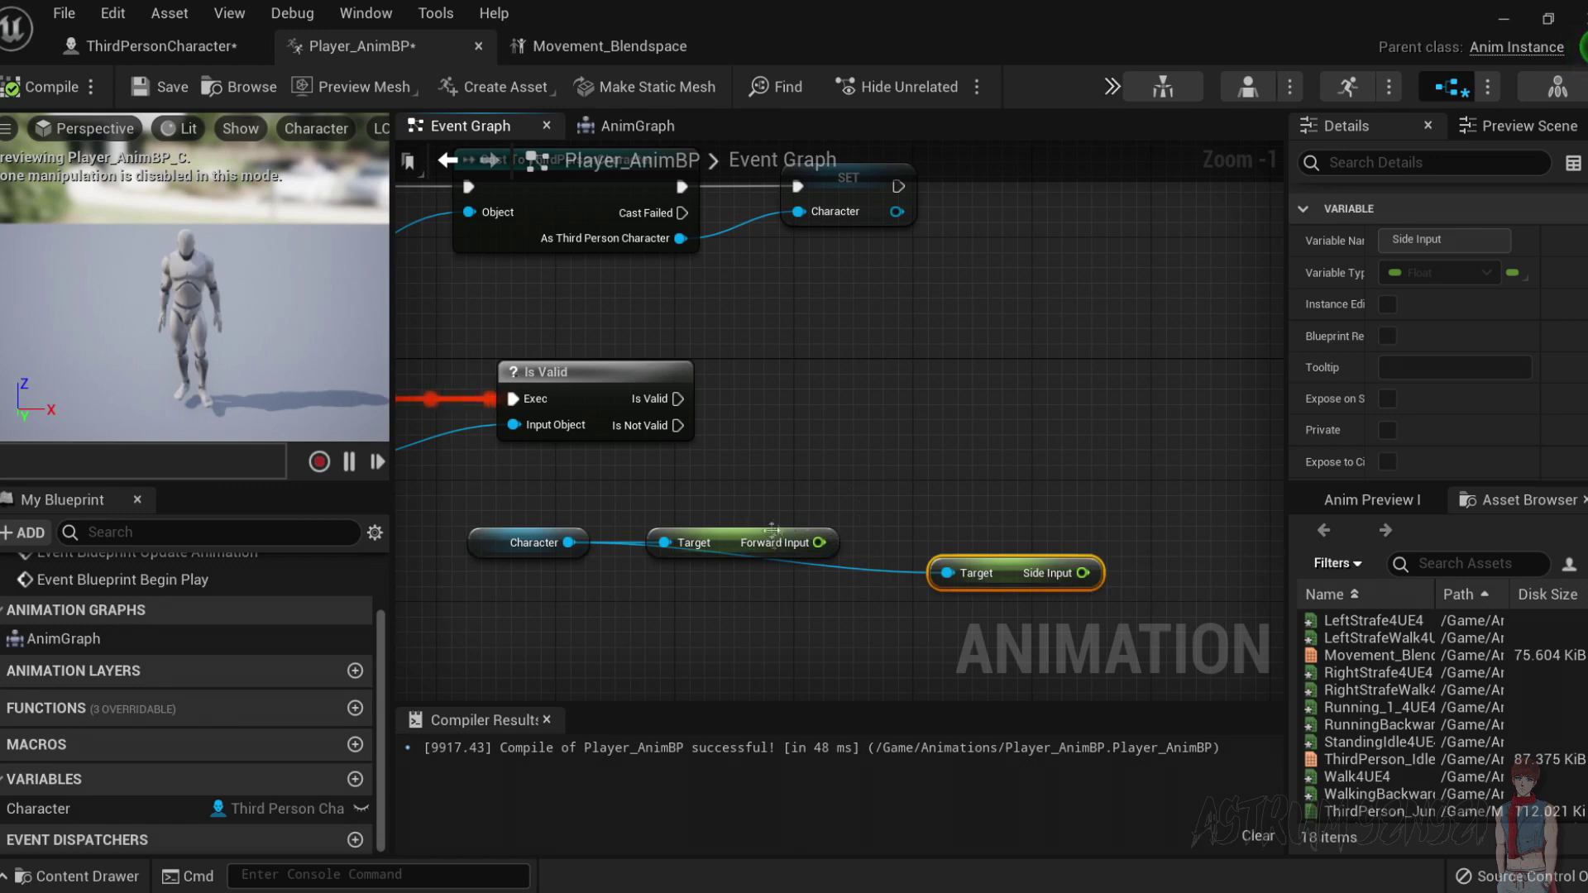
{"action": "left_click_drag", "start_coordinate": [1013, 574], "coordinate": [1103, 540]}
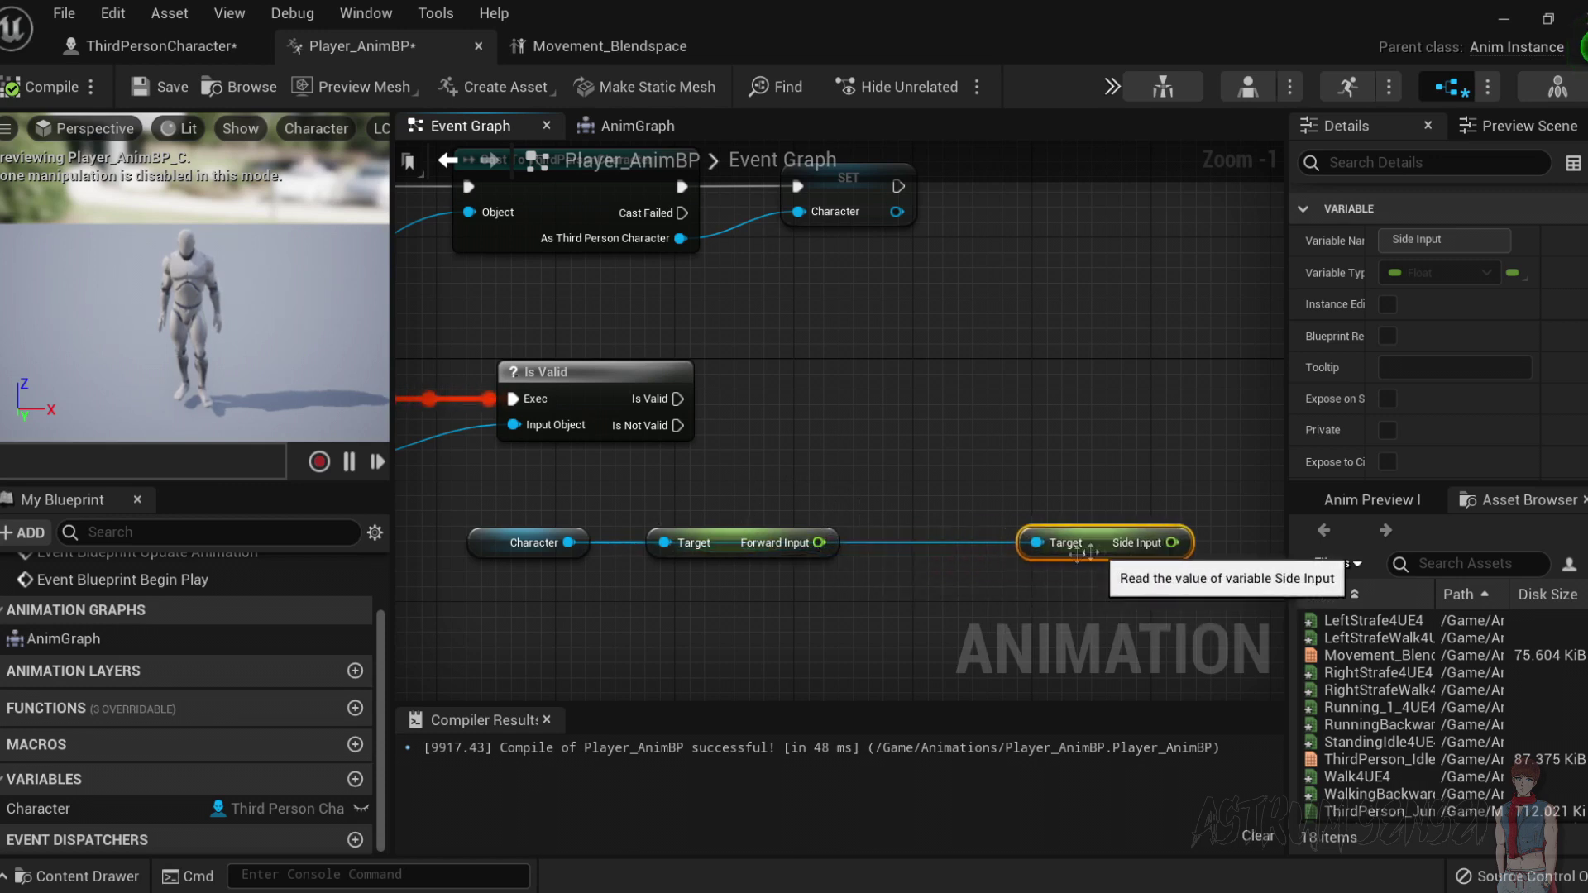
{"action": "left_click", "coordinate": [821, 570]}
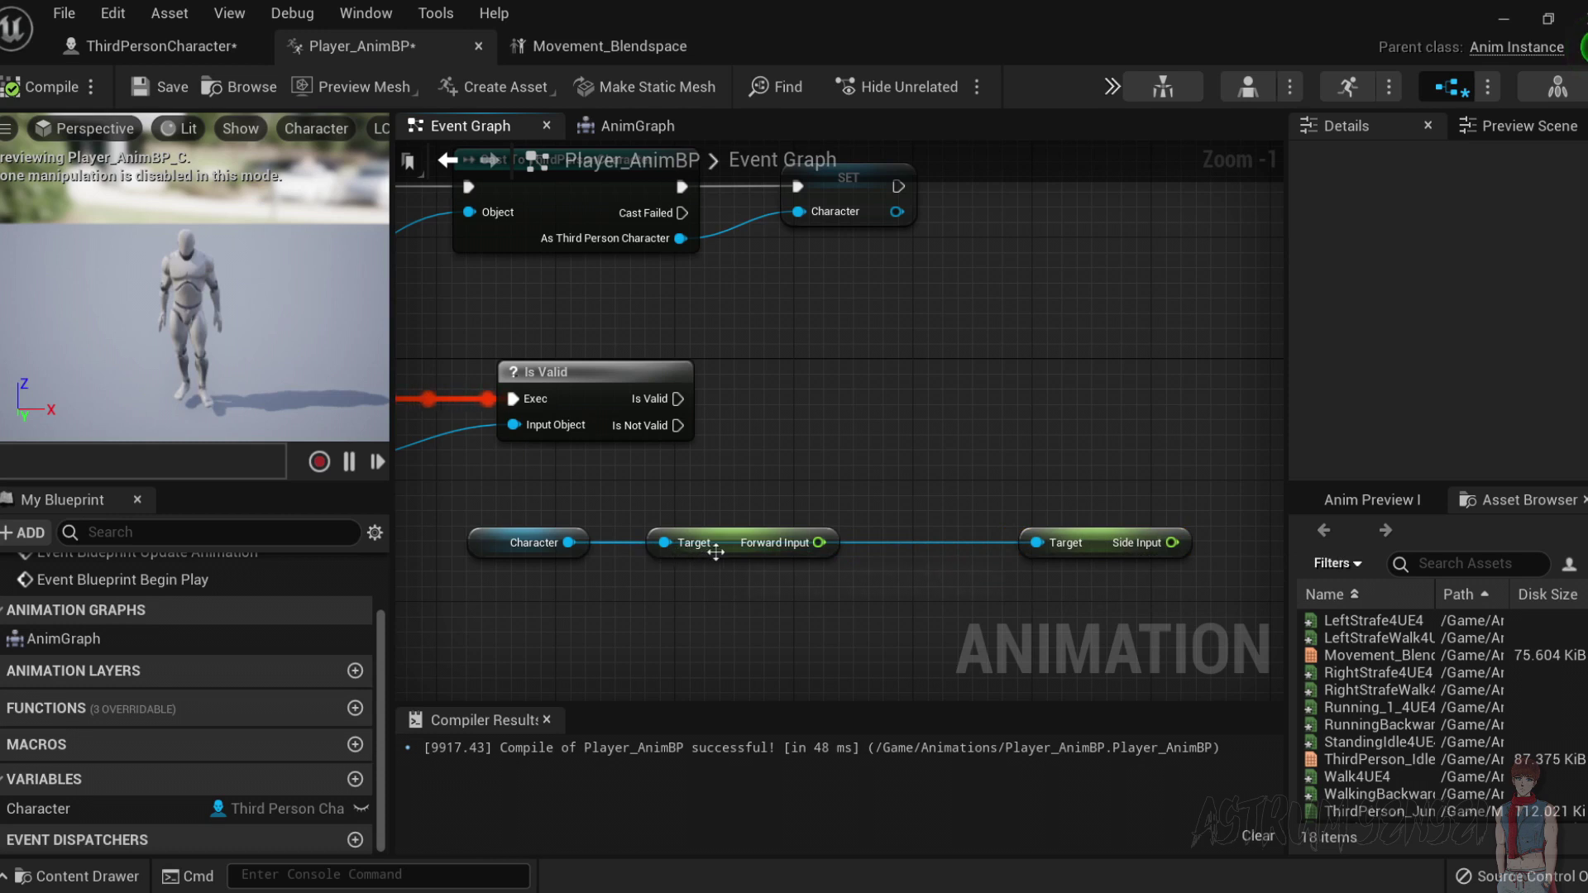
Promote the Forward Input getter's output to a Forward Input variable and place its SET node above the getter row.
{"action": "right_click", "coordinate": [819, 543]}
{"action": "left_click", "coordinate": [910, 585]}
{"action": "left_click_drag", "start_coordinate": [1107, 576], "coordinate": [952, 436]}
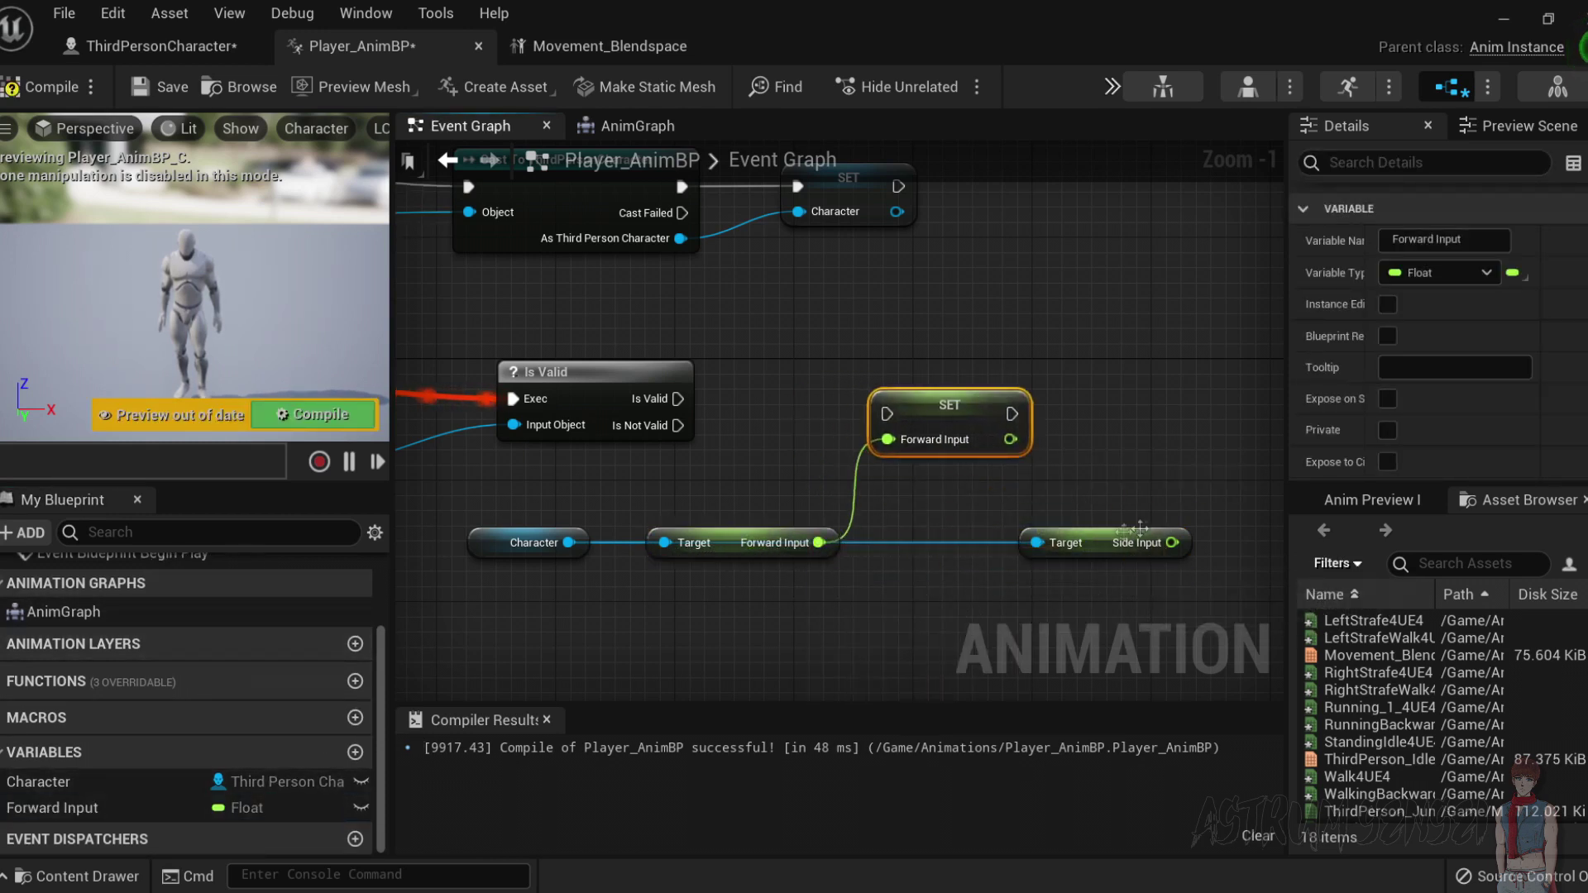
Promote the Side Input getter's output to a Side Input variable and place its SET node beside SET Forward Input.
{"action": "right_click", "coordinate": [1172, 542]}
{"action": "left_click", "coordinate": [1229, 585]}
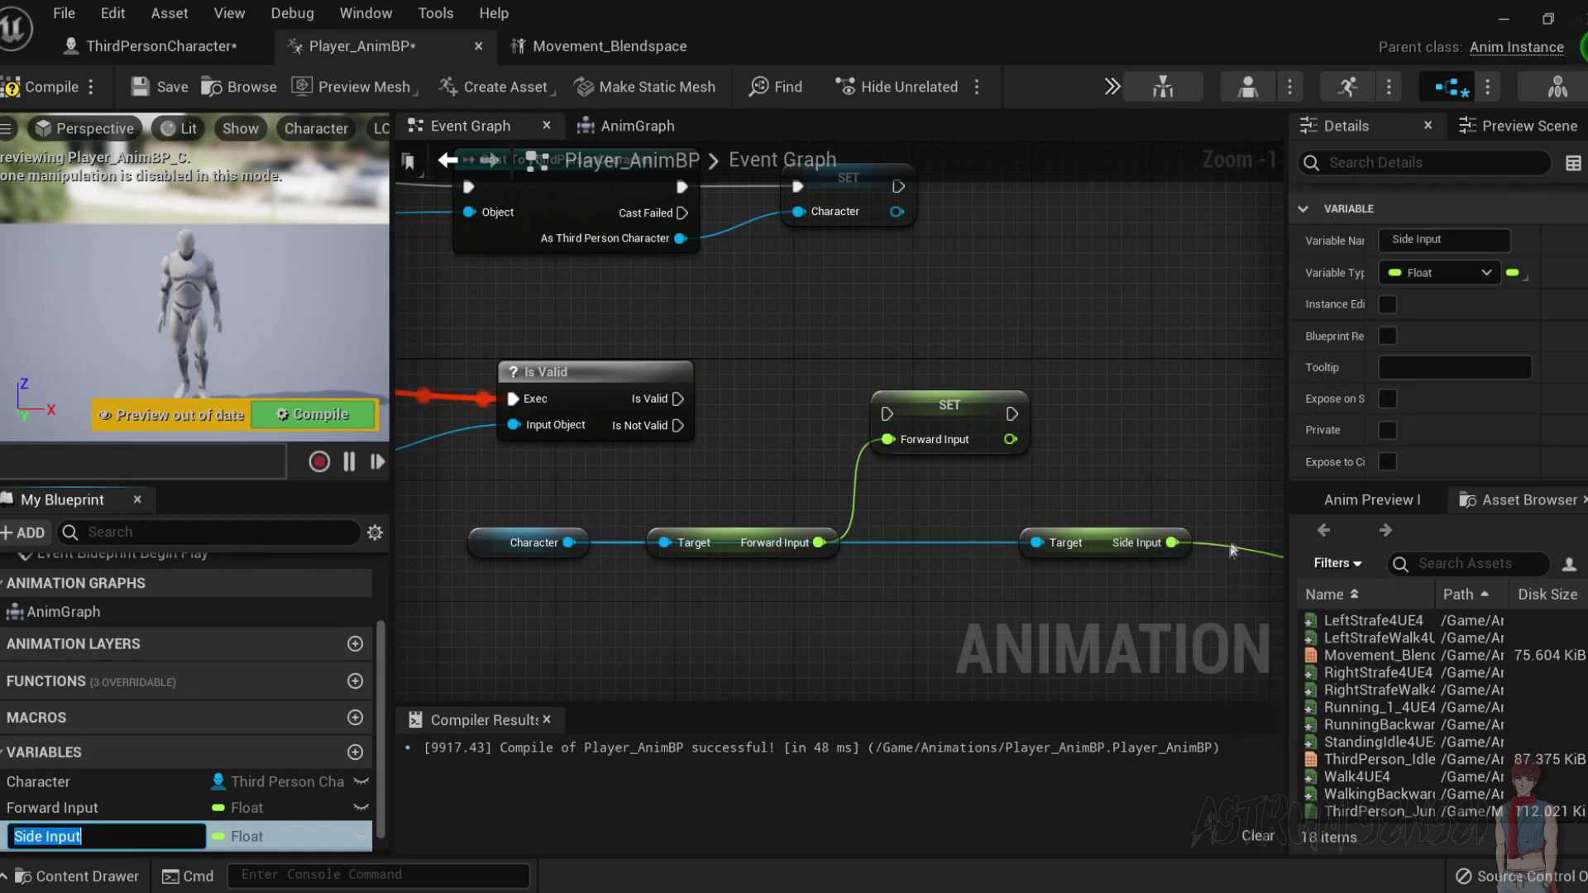
{"action": "scroll", "coordinate": [1075, 538], "scroll_direction": "down", "scroll_amount": 2}
{"action": "left_click_drag", "start_coordinate": [1075, 534], "coordinate": [940, 429]}
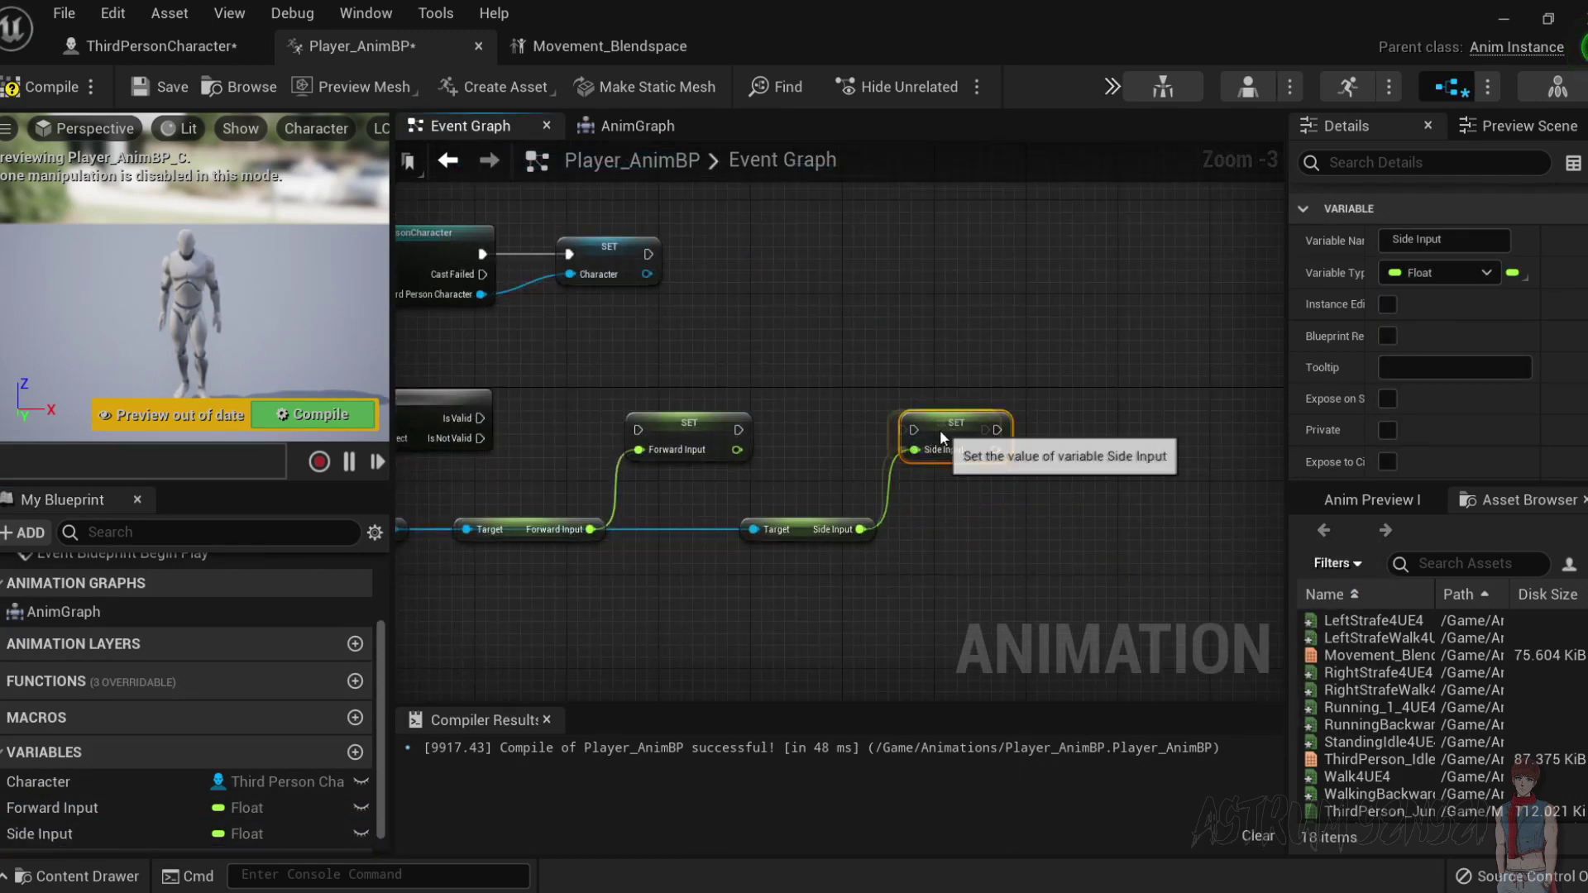
Connect the Is Valid execution output to SET Forward Input, and that node's output to SET Side Input.
{"action": "left_click_drag", "start_coordinate": [885, 583], "coordinate": [530, 517]}
{"action": "right_click_drag", "start_coordinate": [520, 566], "coordinate": [695, 601]}
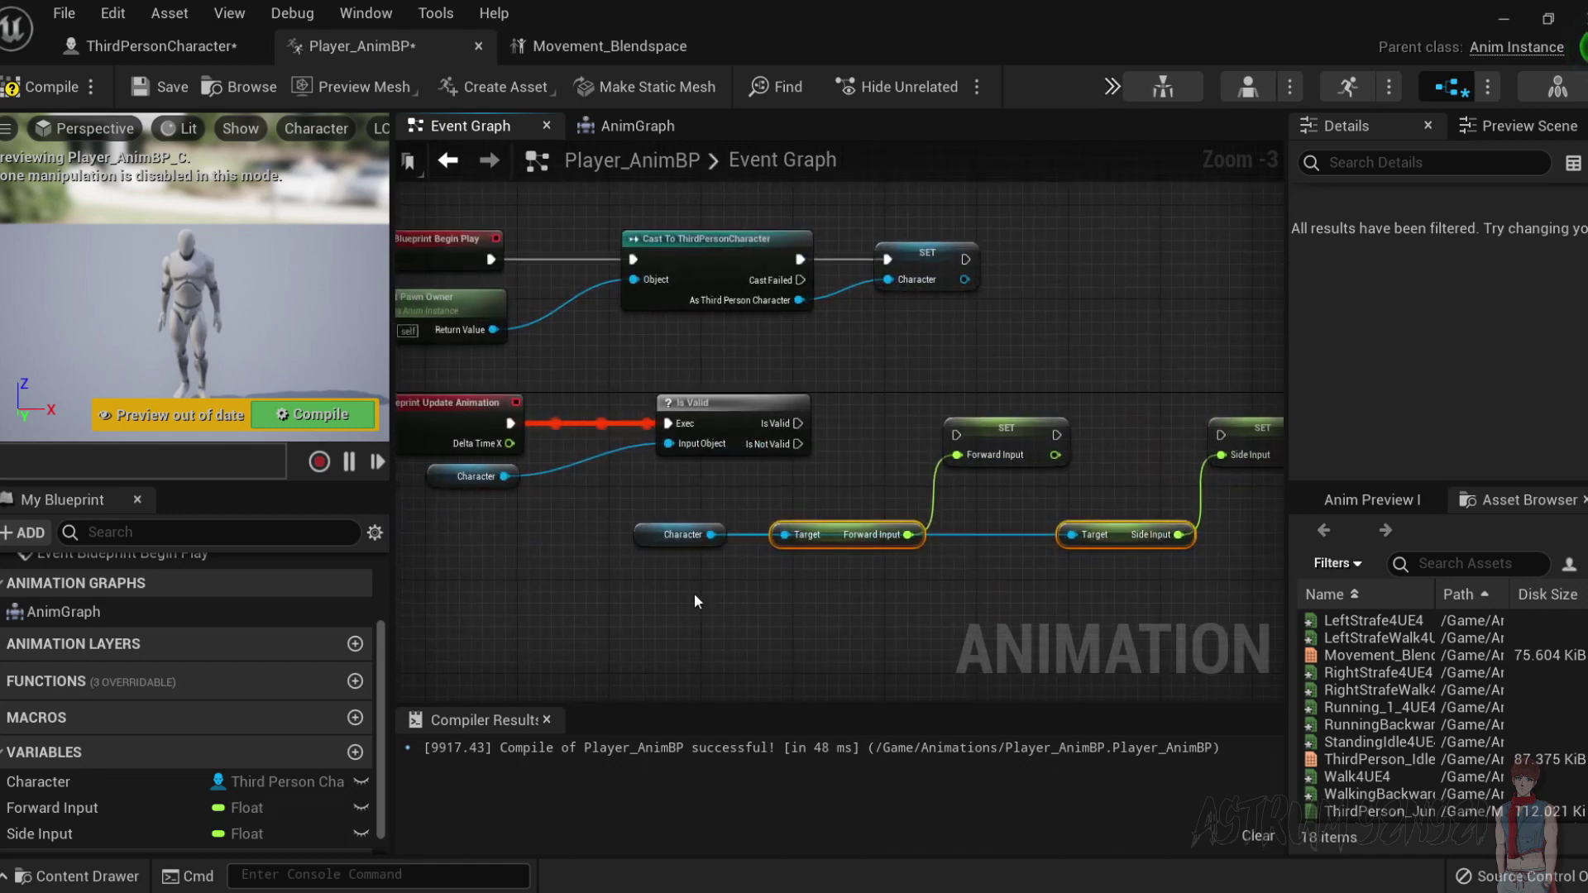
{"action": "left_click_drag", "start_coordinate": [956, 435], "coordinate": [797, 422]}
{"action": "left_click_drag", "start_coordinate": [1214, 435], "coordinate": [1056, 435]}
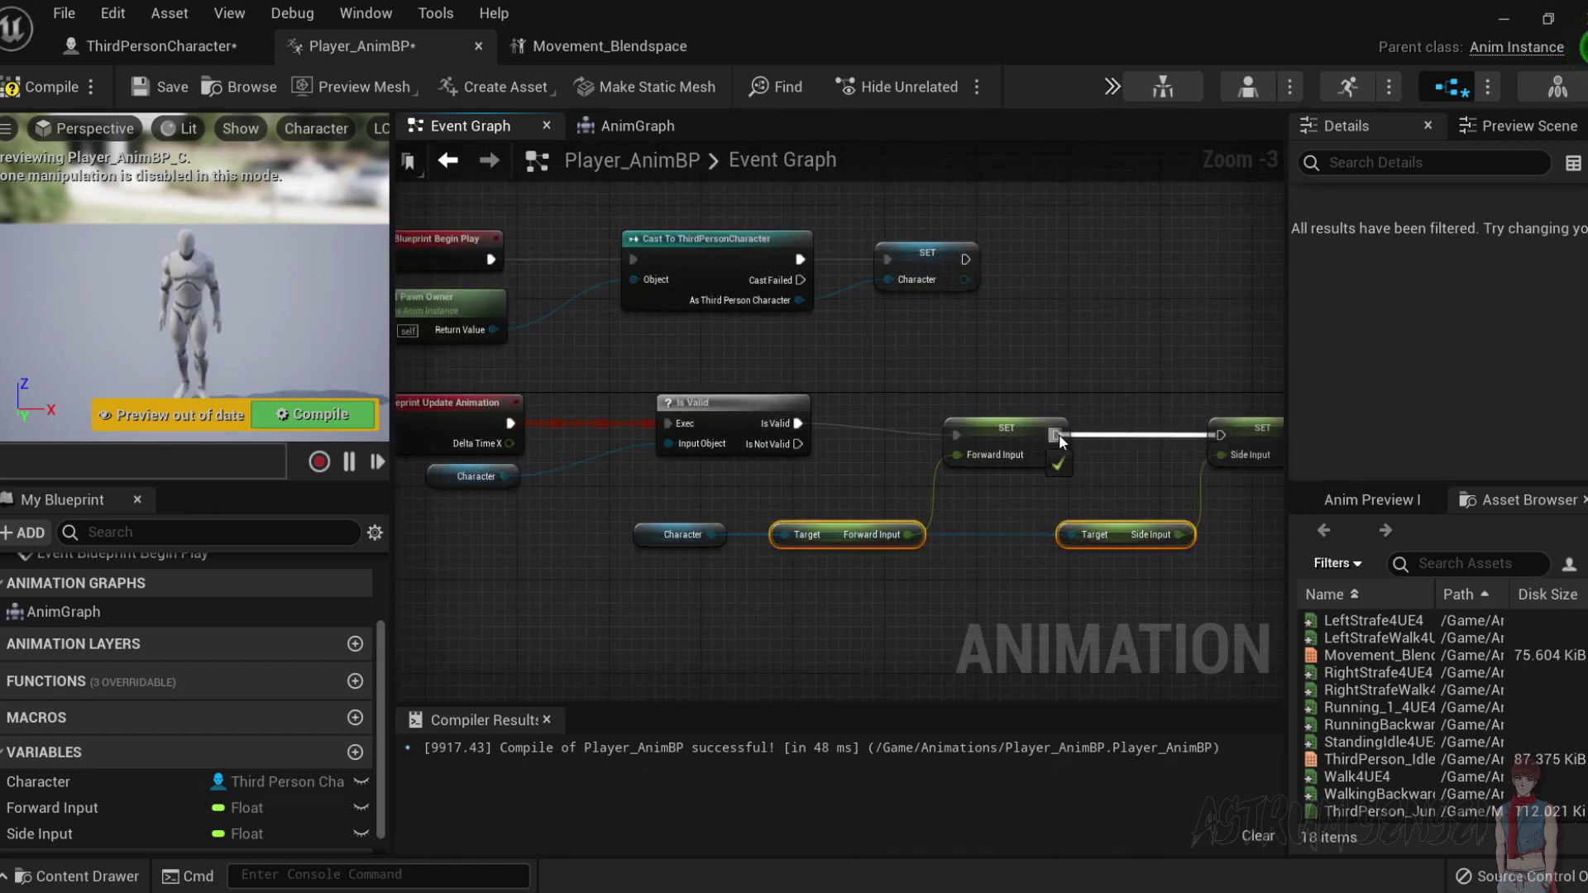
Move the Character getter, both input getters and both SET nodes together to line up with Is Valid, and compile.
{"action": "scroll", "coordinate": [1014, 573], "scroll_direction": "down", "scroll_amount": 1}
{"action": "left_click_drag", "start_coordinate": [1063, 588], "coordinate": [629, 566]}
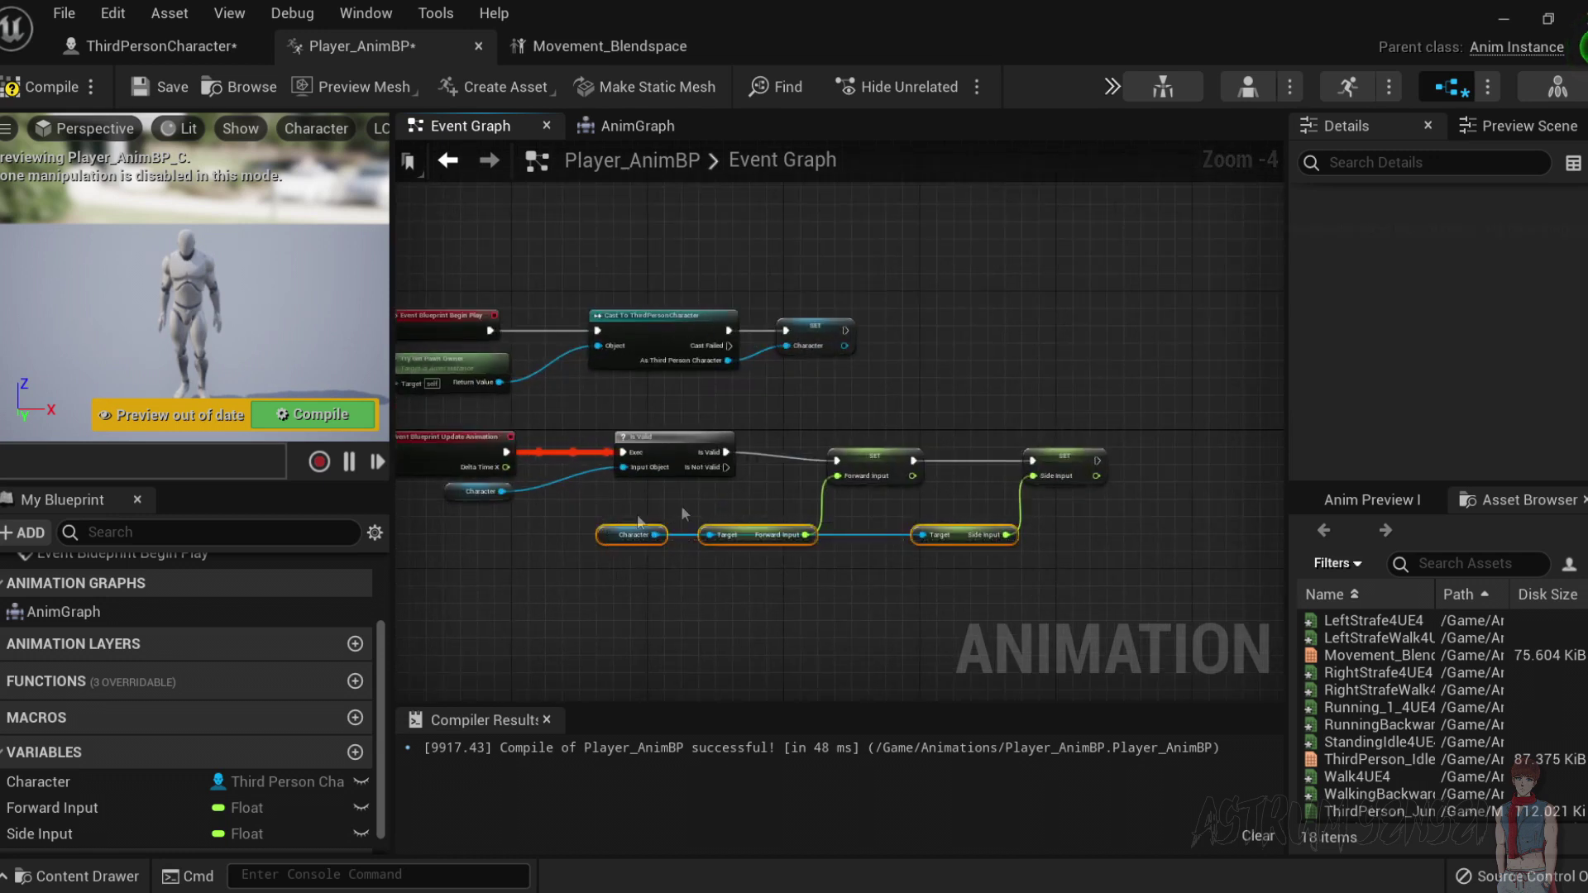
{"action": "left_click_drag", "start_coordinate": [906, 443], "coordinate": [931, 448]}
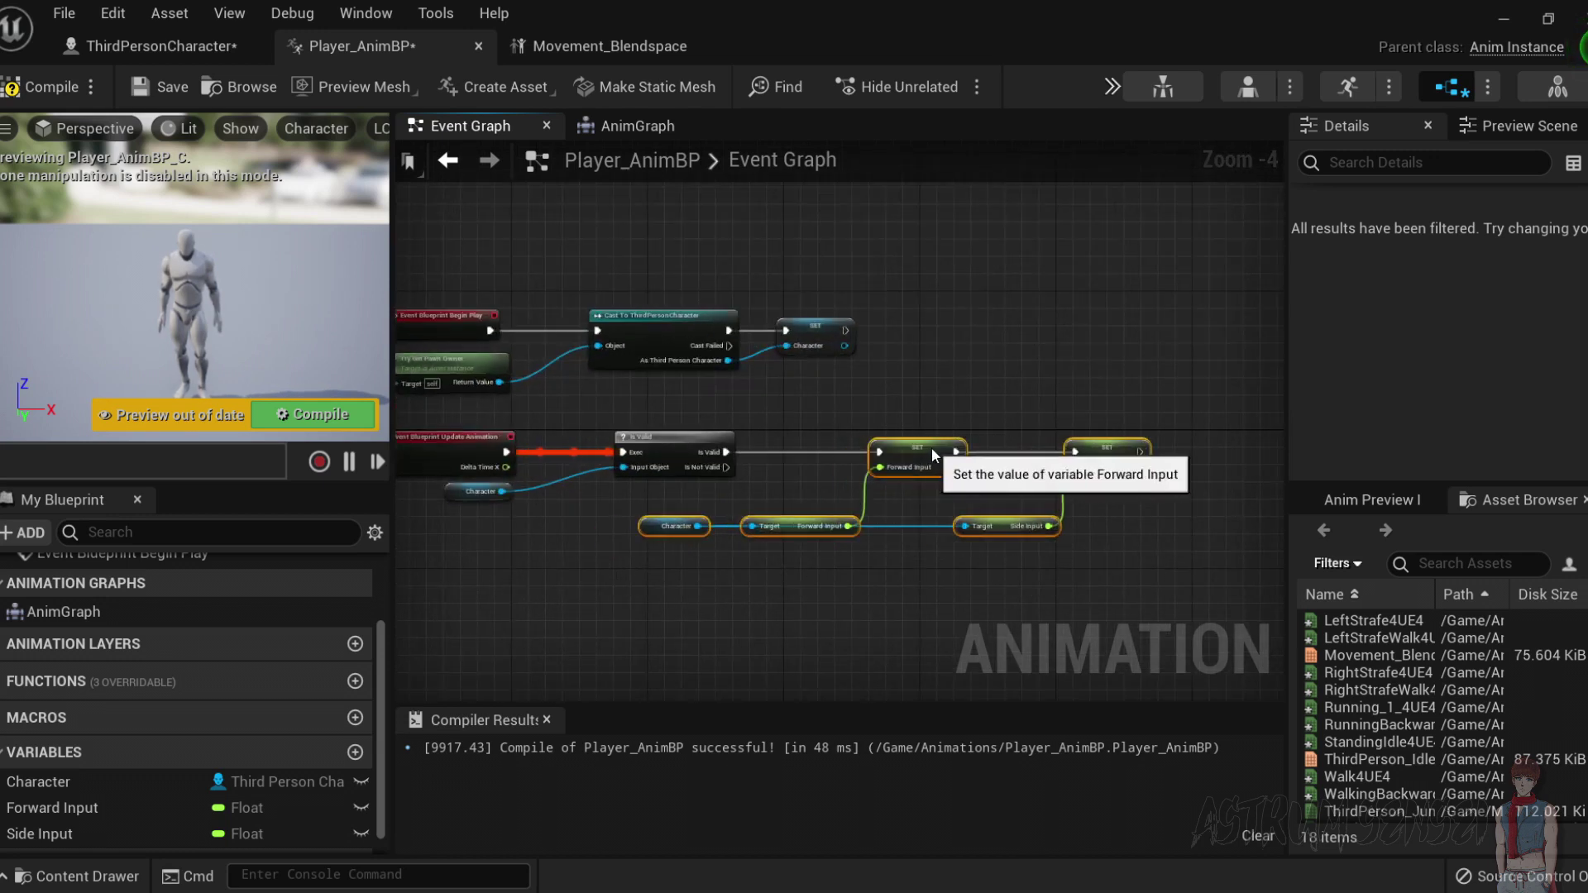
{"action": "left_click", "coordinate": [920, 588]}
{"action": "left_click", "coordinate": [12, 87]}
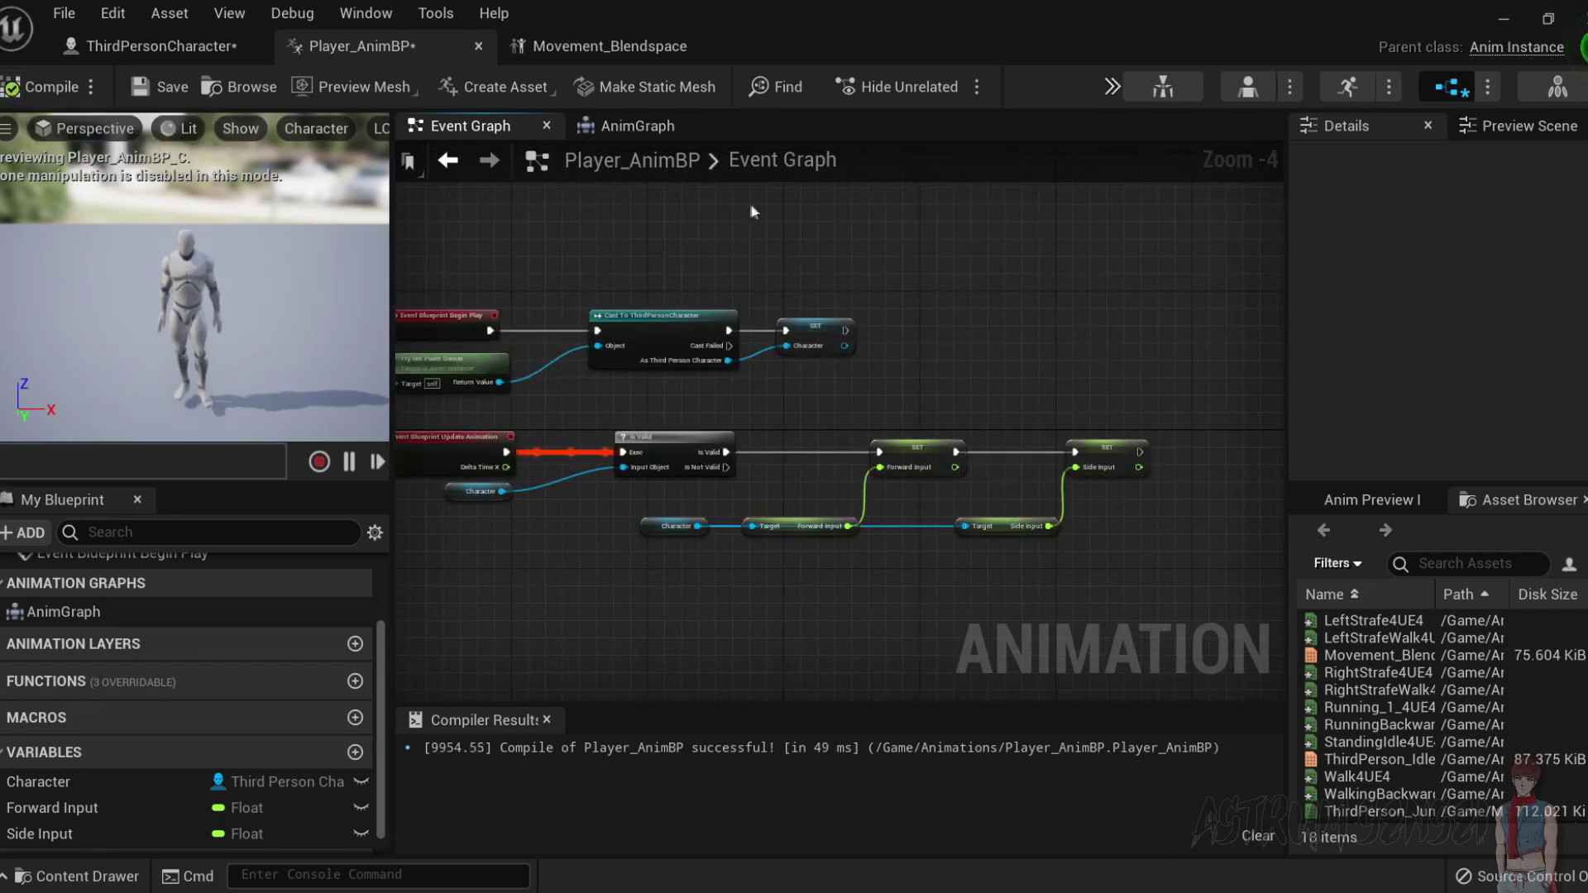
In the AnimGraph, add a Forward Input getter and connect it to the Movement_Blendspace node's Forward Input.
{"action": "left_click", "coordinate": [637, 128]}
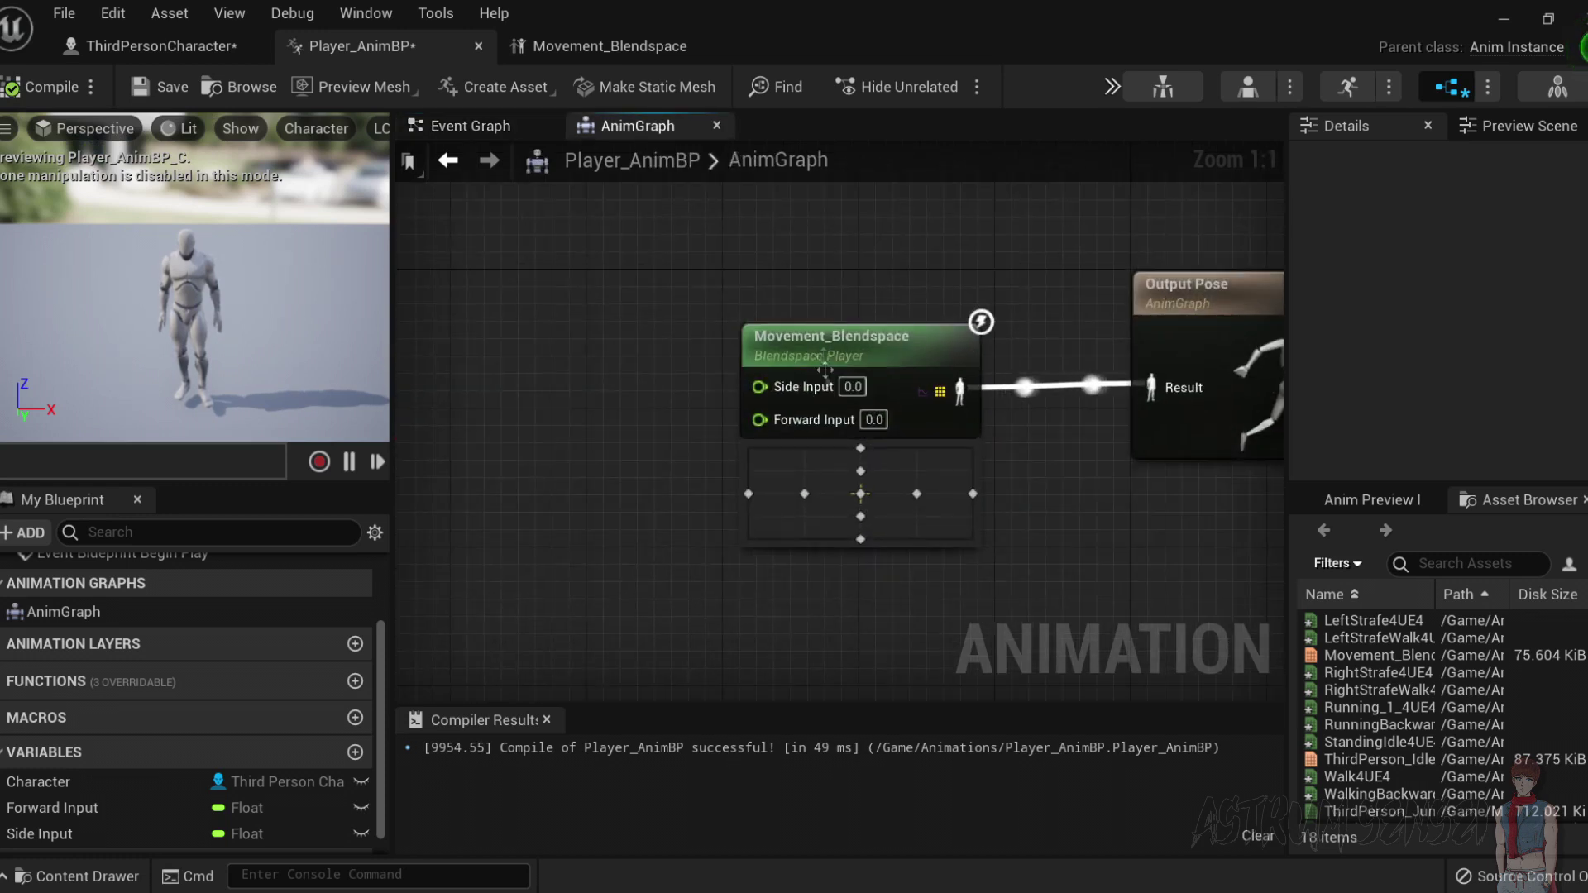
{"action": "left_click_drag", "start_coordinate": [52, 808], "coordinate": [595, 432]}
{"action": "left_click", "coordinate": [681, 461]}
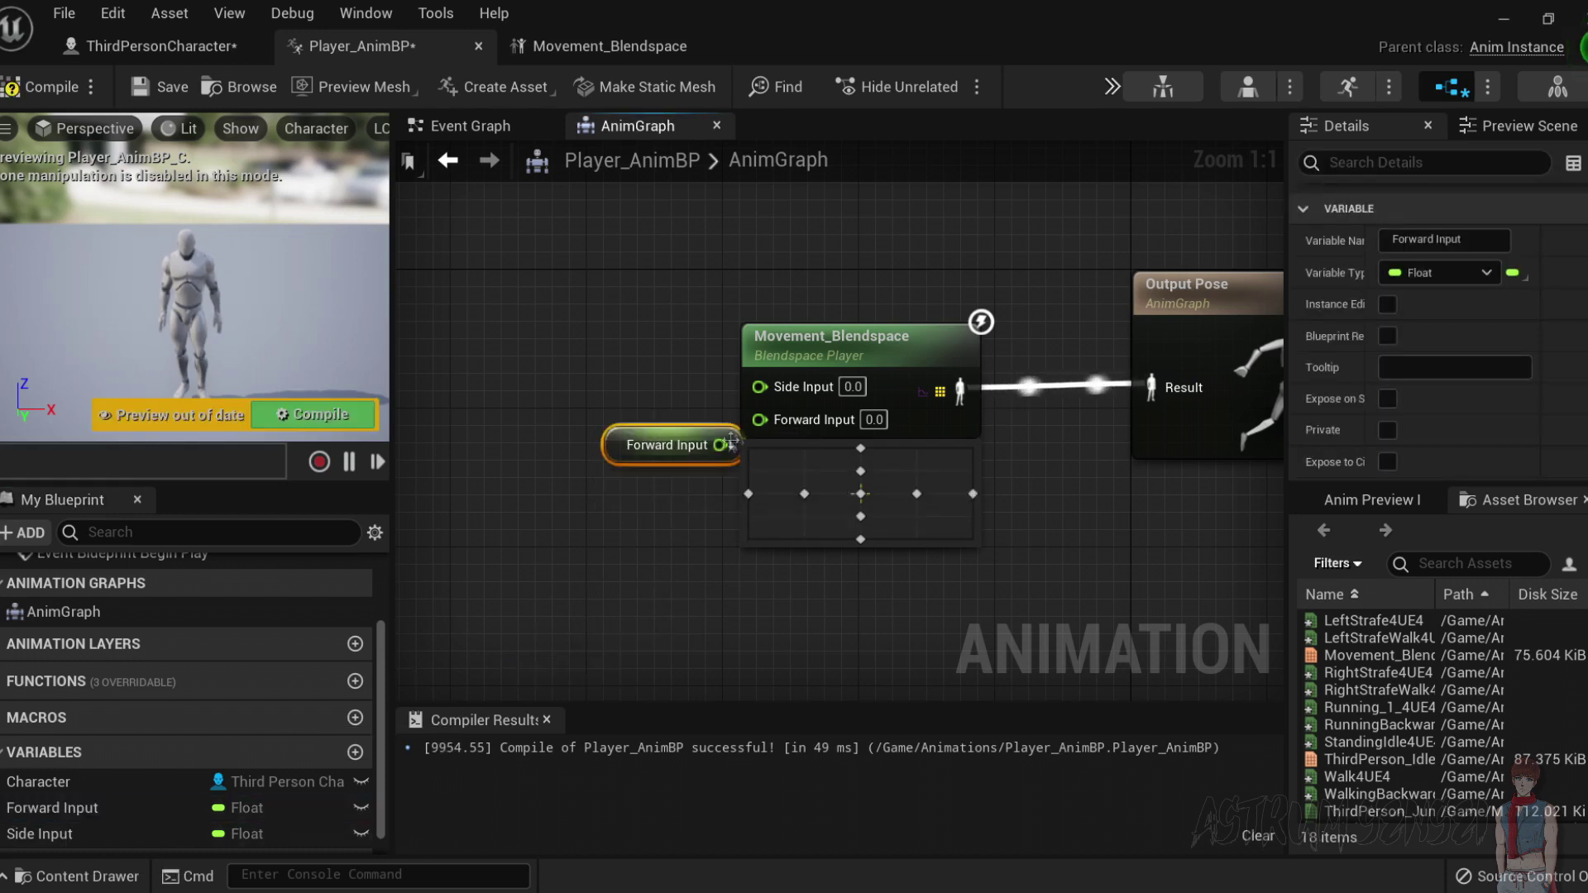
{"action": "left_click_drag", "start_coordinate": [720, 445], "coordinate": [614, 437]}
{"action": "left_click", "coordinate": [1567, 746]}
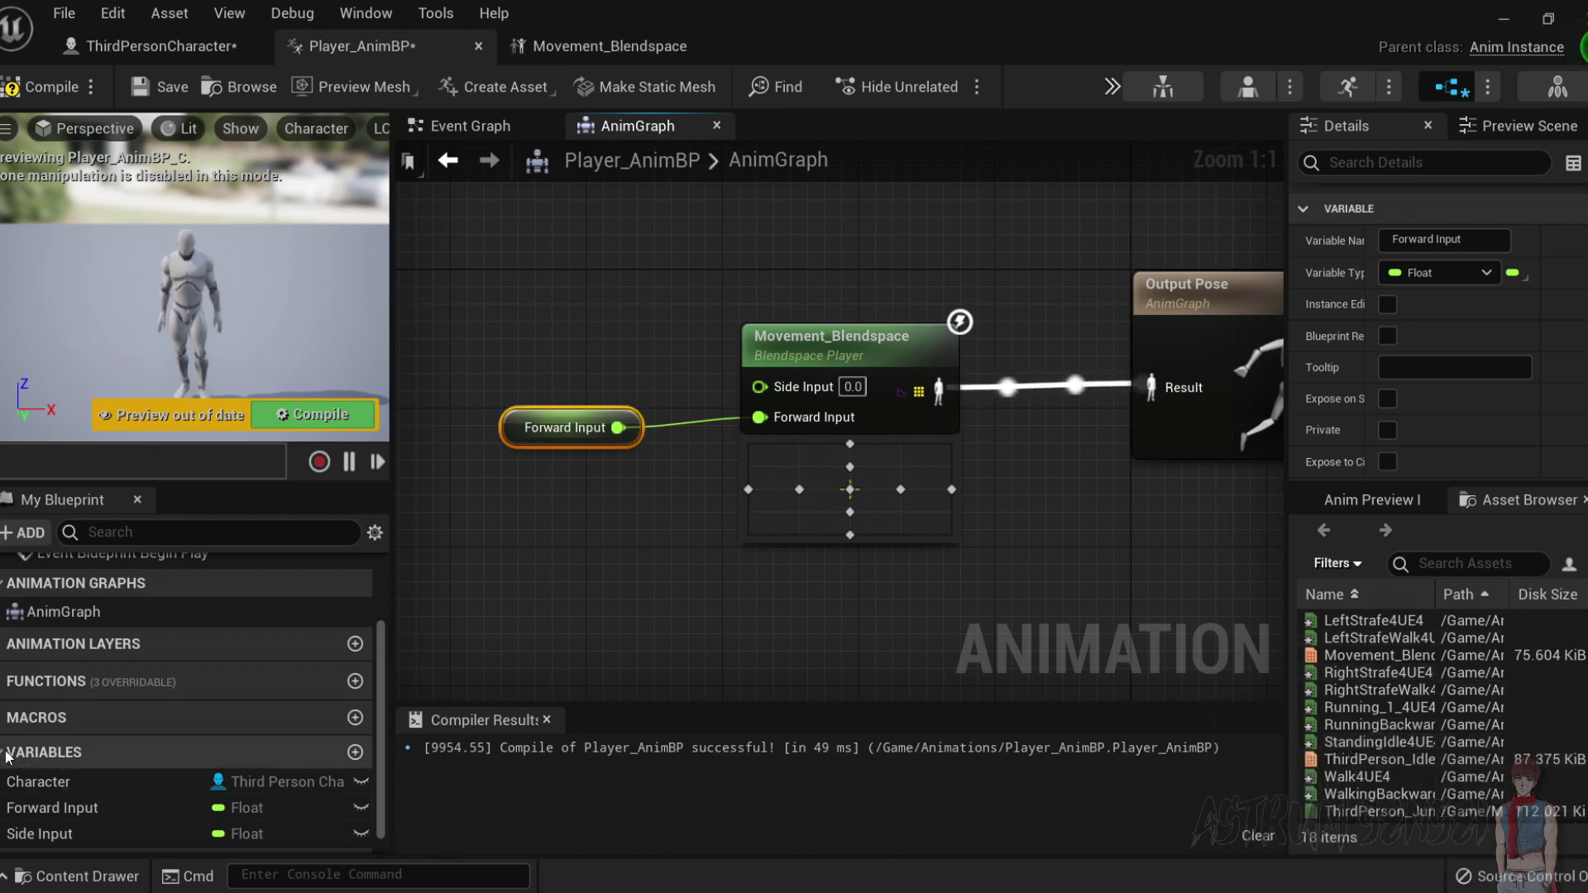
Add a Side Input getter, connect it to the Movement_Blendspace node's Side Input, and compile.
{"action": "left_click_drag", "start_coordinate": [46, 833], "coordinate": [513, 331]}
{"action": "left_click_drag", "start_coordinate": [618, 341], "coordinate": [759, 386]}
{"action": "left_click_drag", "start_coordinate": [517, 348], "coordinate": [501, 365]}
{"action": "left_click", "coordinate": [37, 86]}
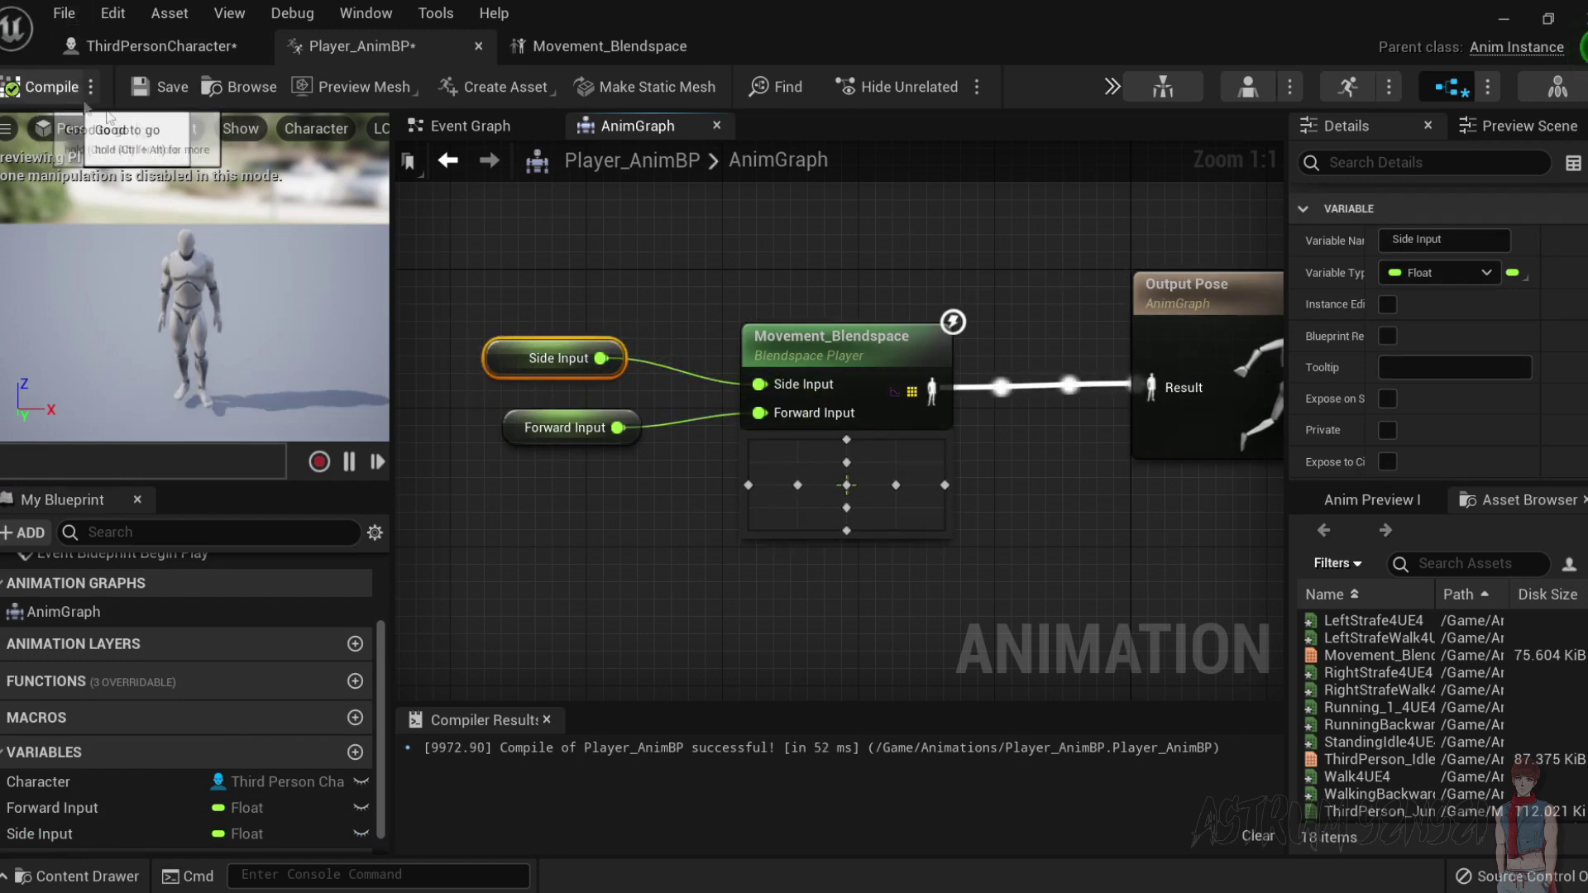
Return to the level, play it in the editor and run the character forward to test the movement animation.
{"action": "left_click", "coordinate": [446, 160]}
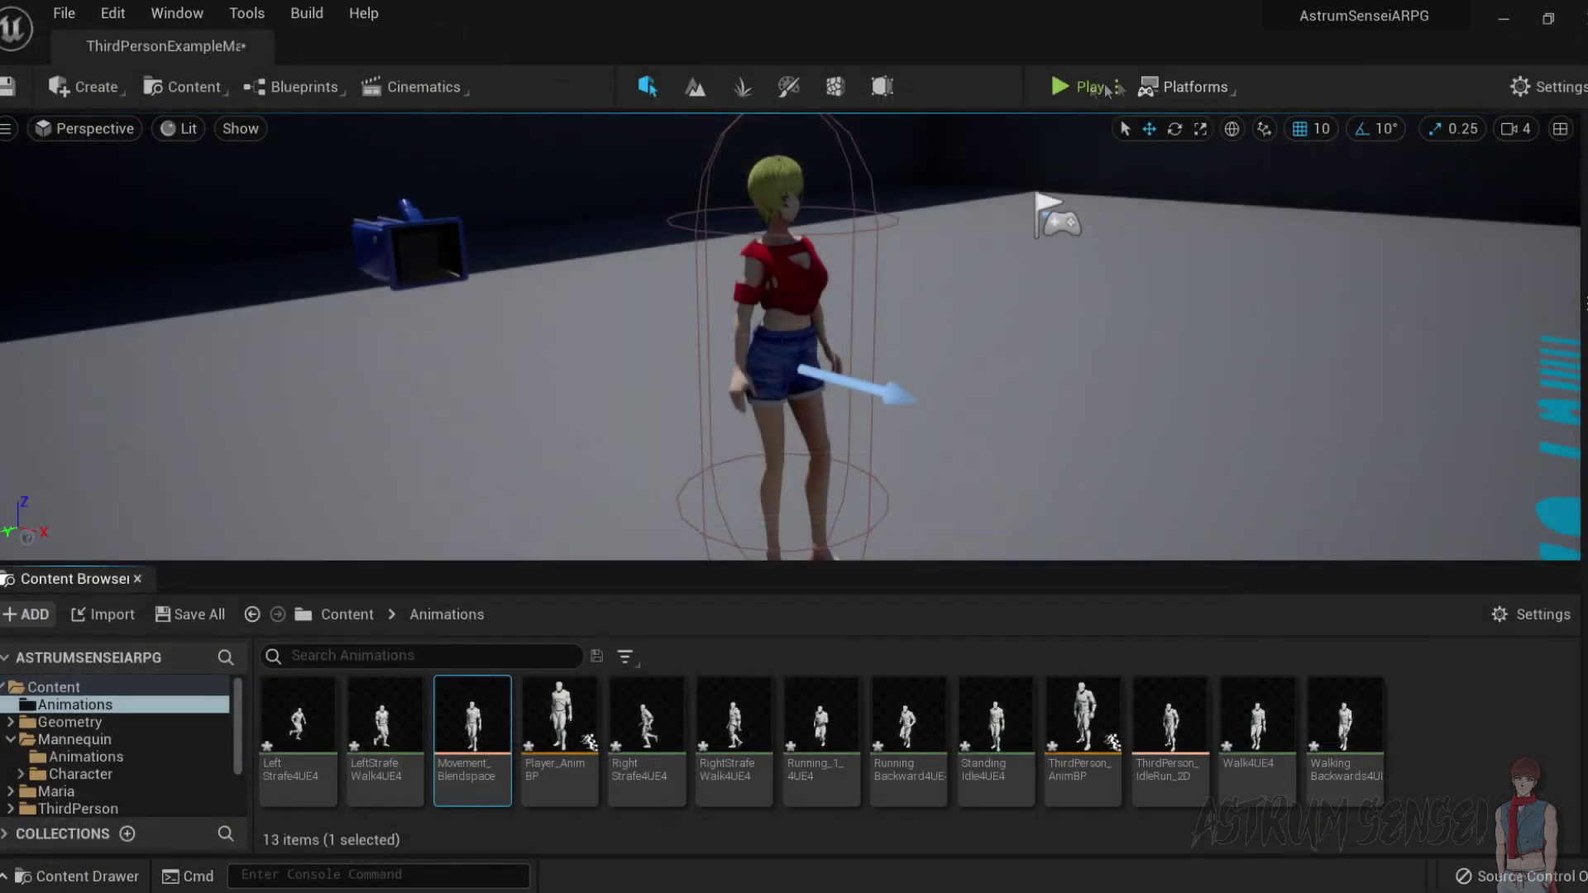
{"action": "left_click", "coordinate": [1090, 86]}
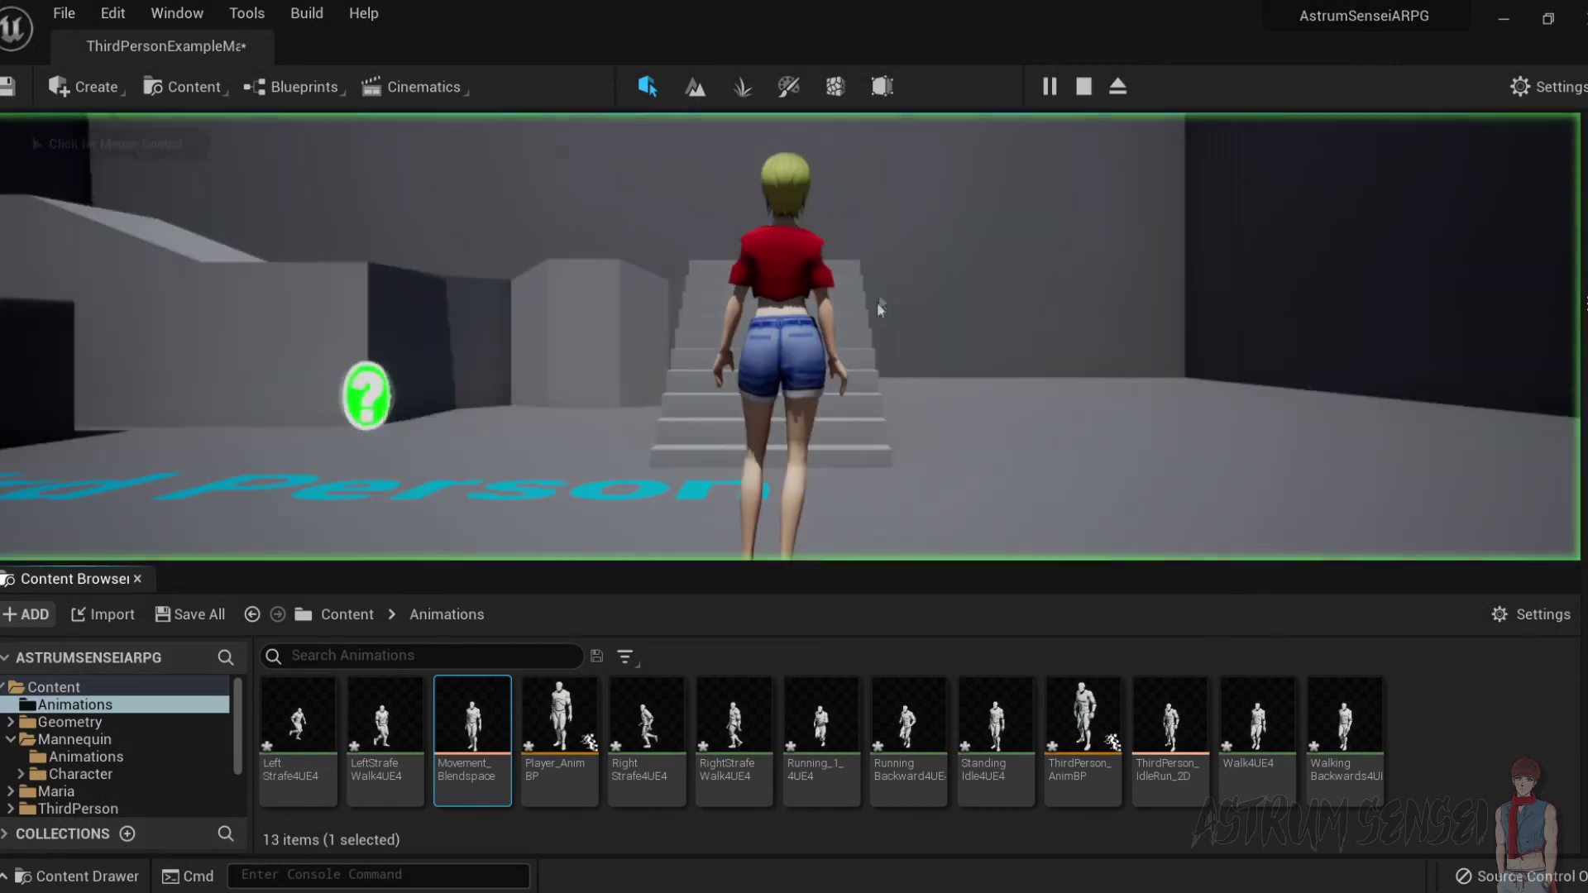
{"action": "key", "text": "w"}
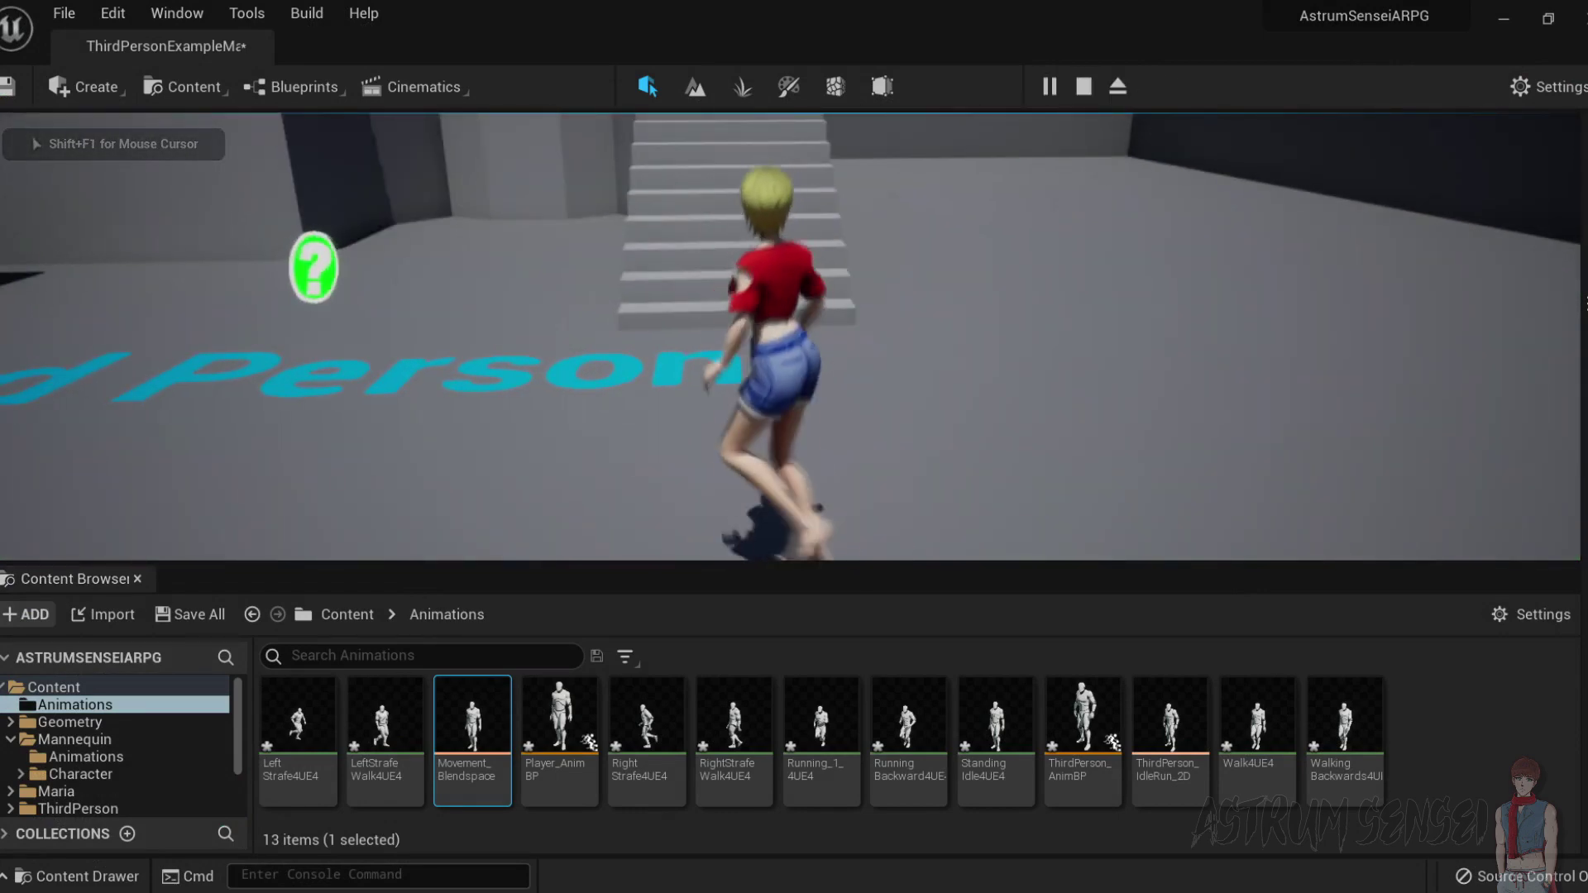
Stop the play session and open the Player_AnimBP animation blueprint.
{"action": "key", "text": "Escape"}
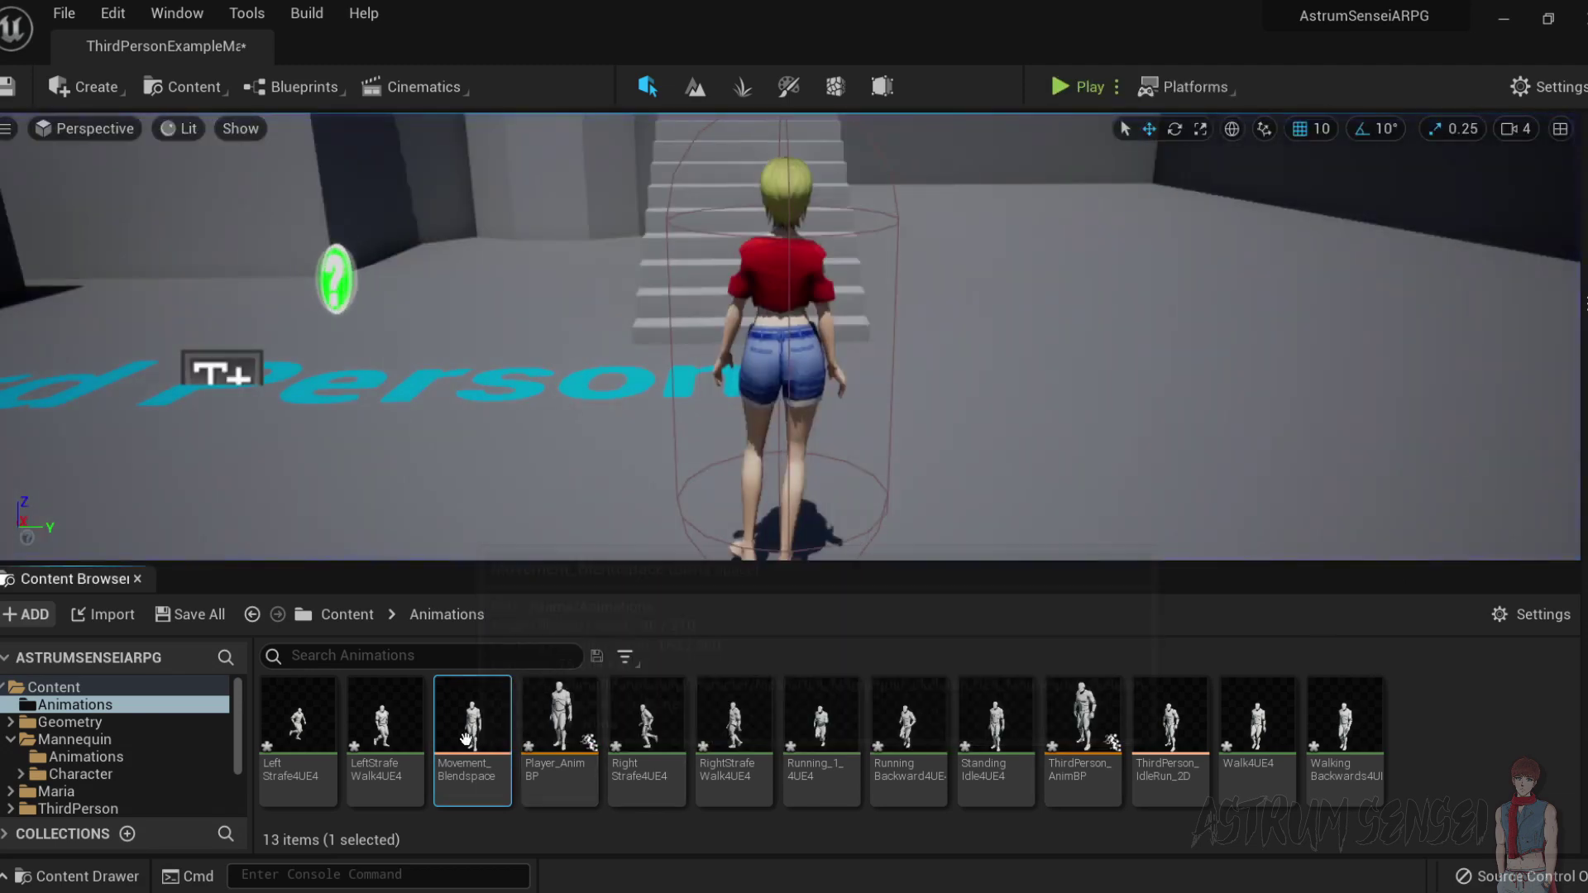
{"action": "double_click", "coordinate": [472, 715]}
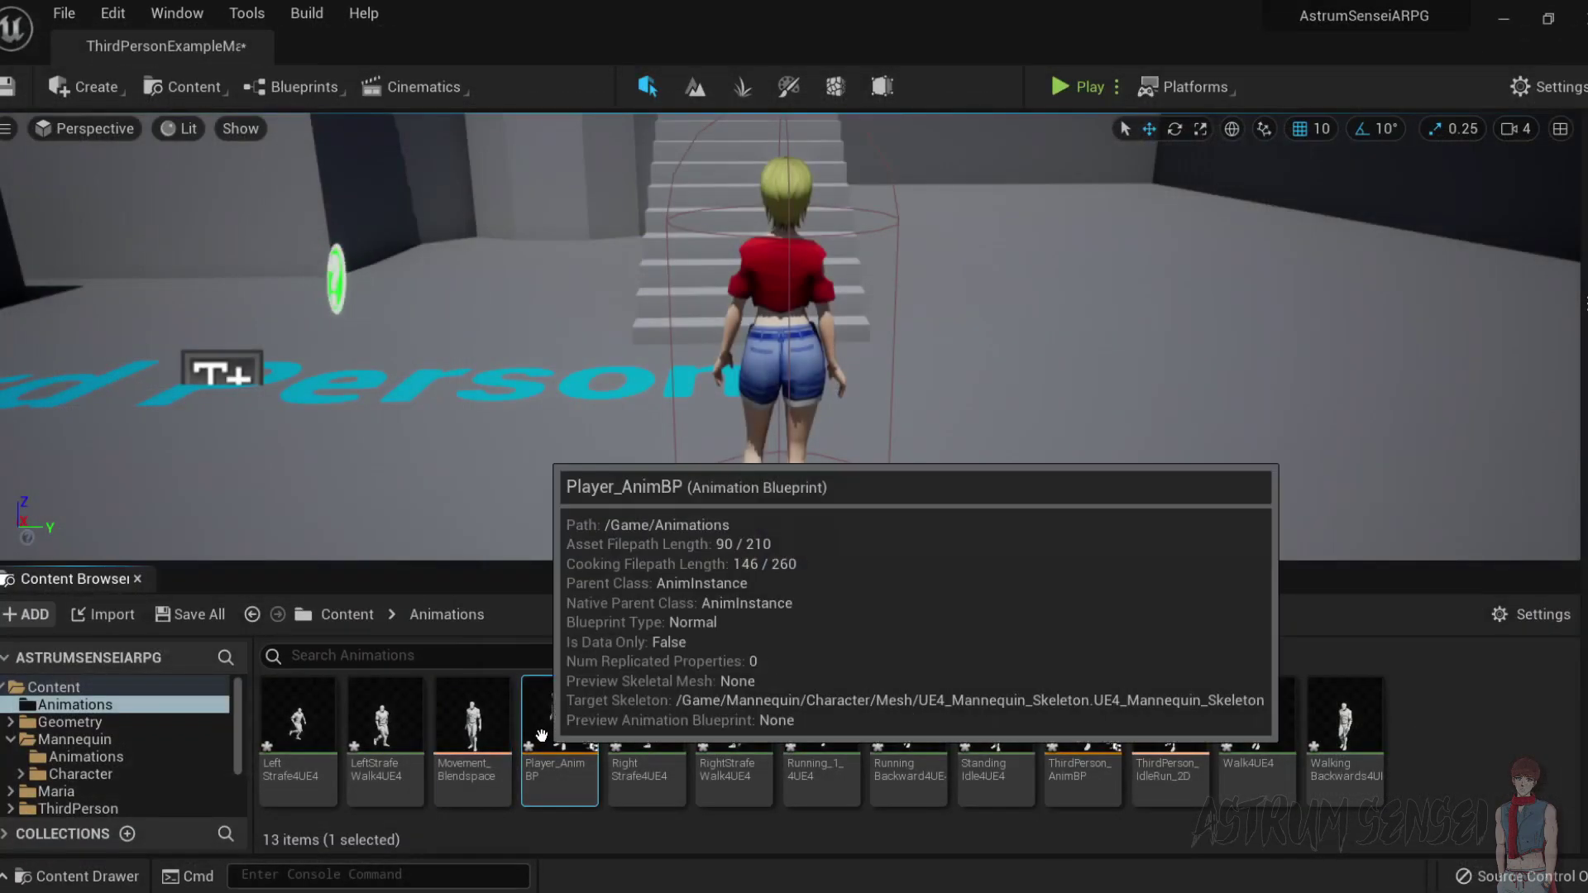
{"action": "double_click", "coordinate": [557, 723]}
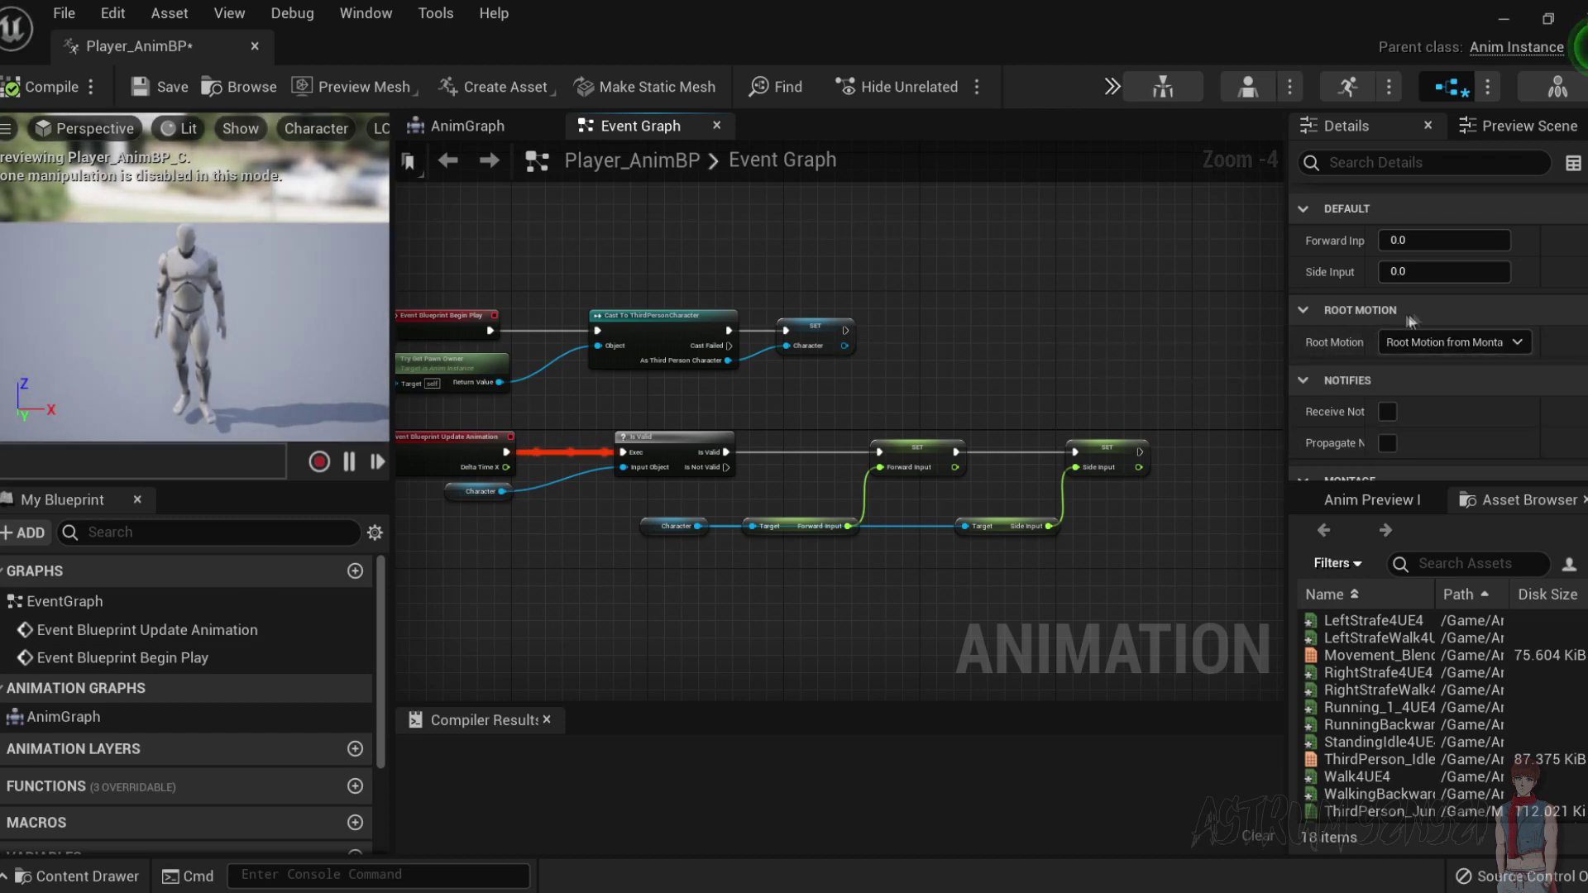
Set Player_AnimBP's Root Motion Mode to Root Motion from Everything, then compile and save the blueprint.
{"action": "left_click", "coordinate": [1471, 341]}
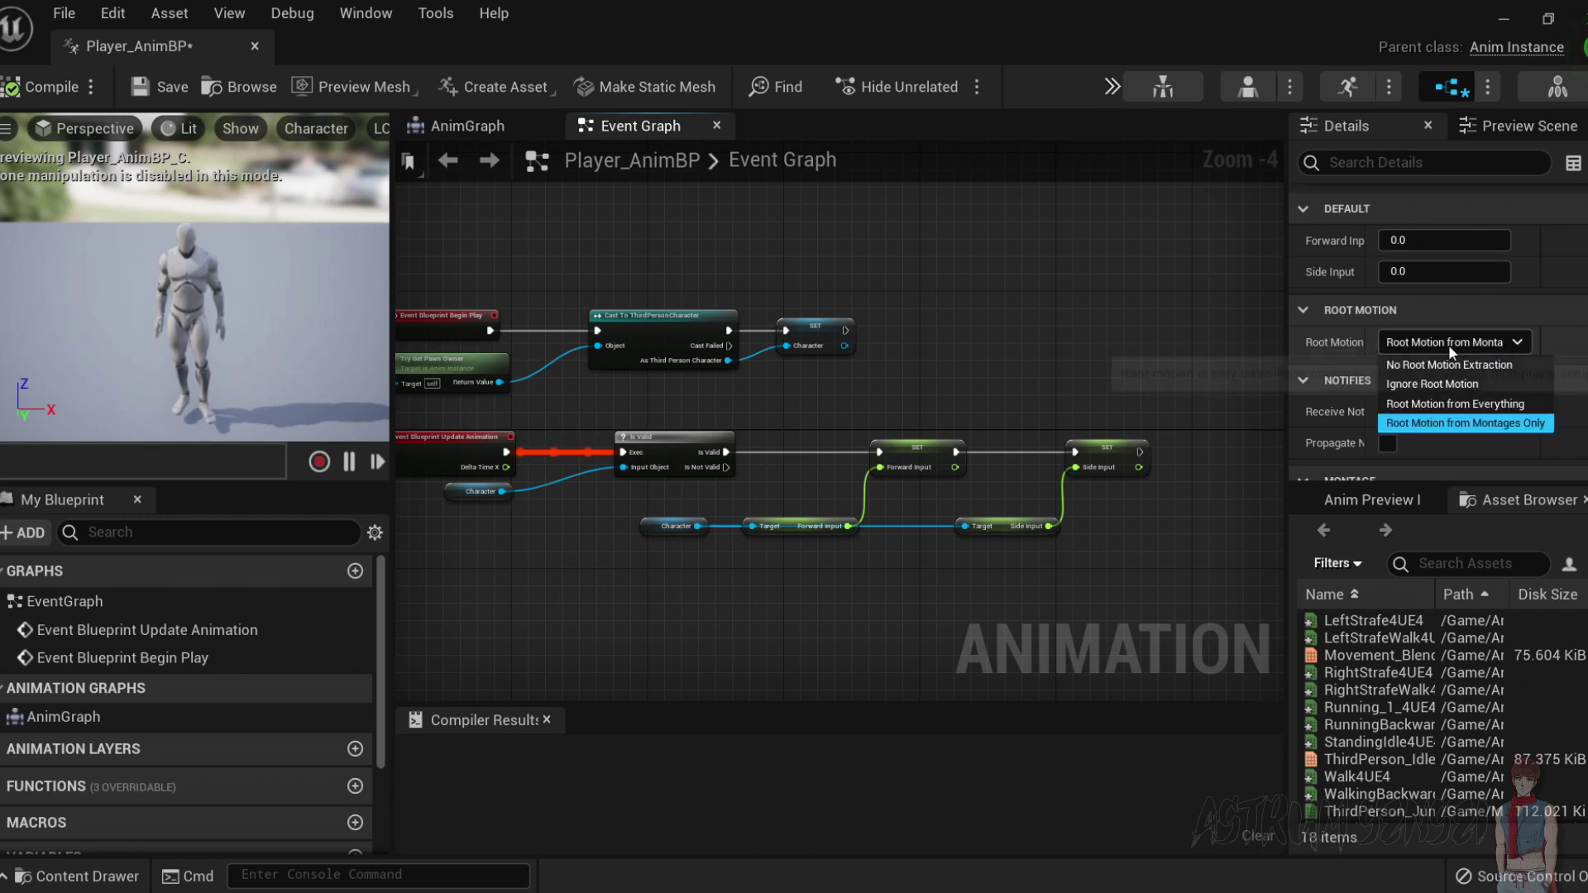
{"action": "left_click", "coordinate": [1466, 405]}
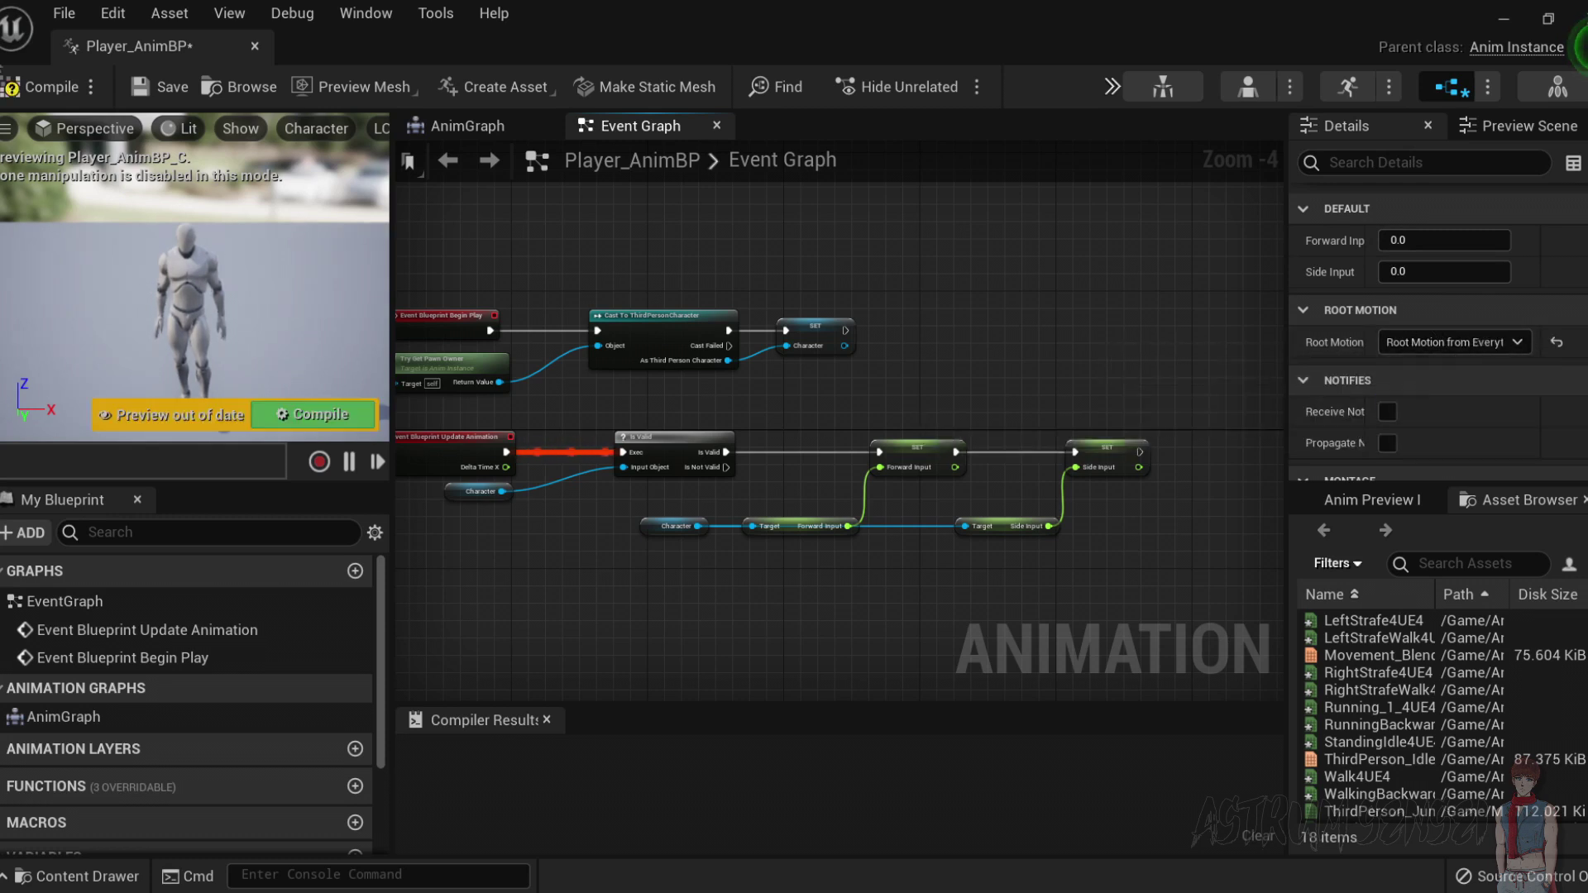
{"action": "left_click", "coordinate": [33, 86]}
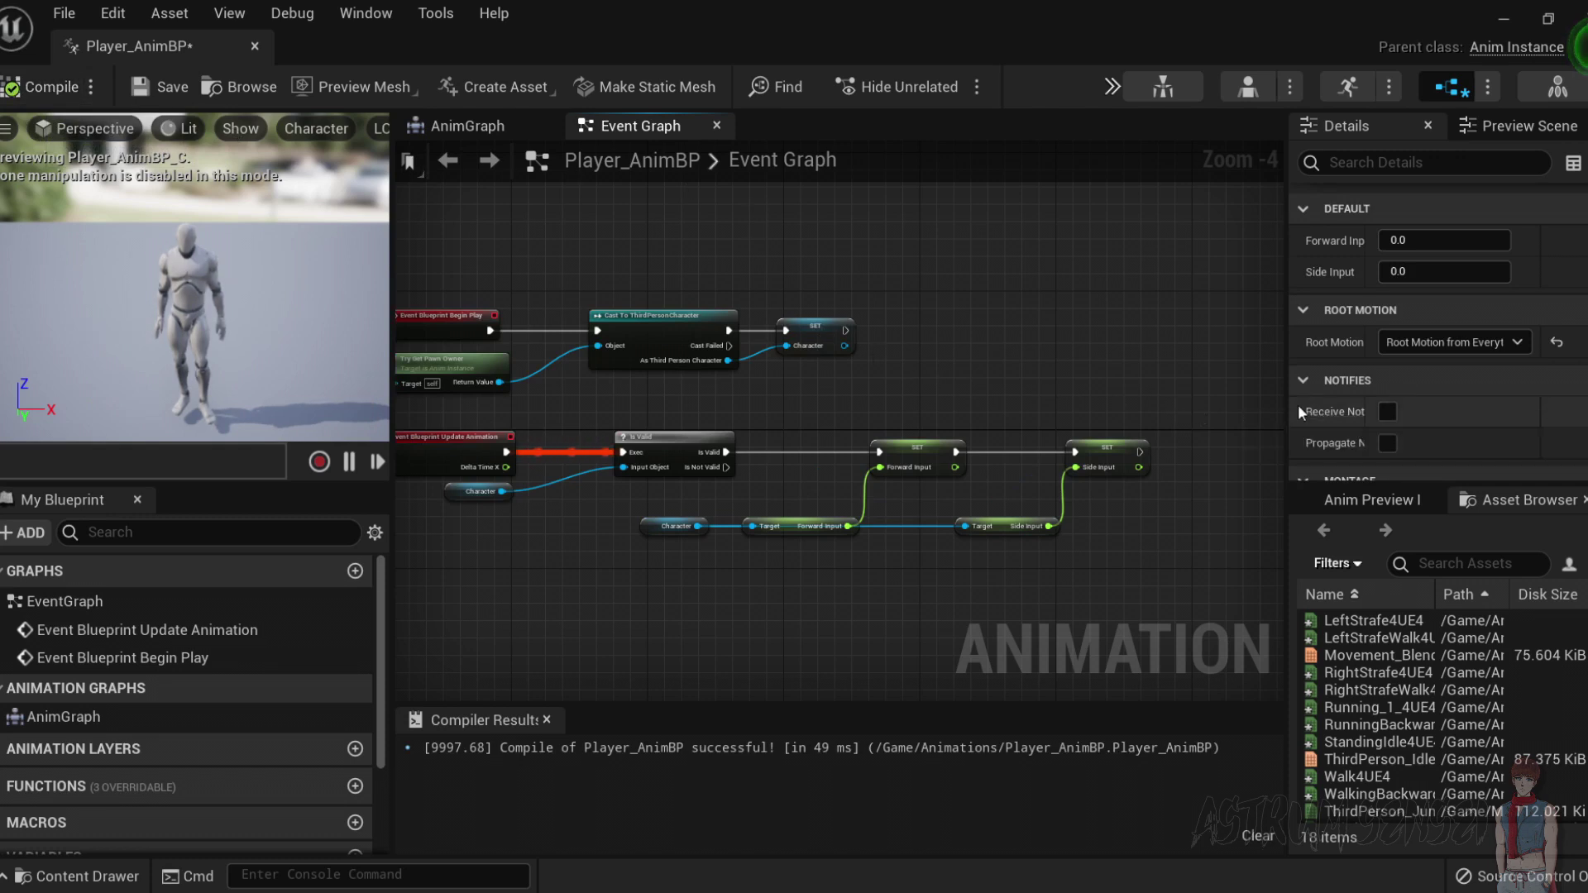
{"action": "left_click_drag", "start_coordinate": [1288, 361], "coordinate": [1225, 361]}
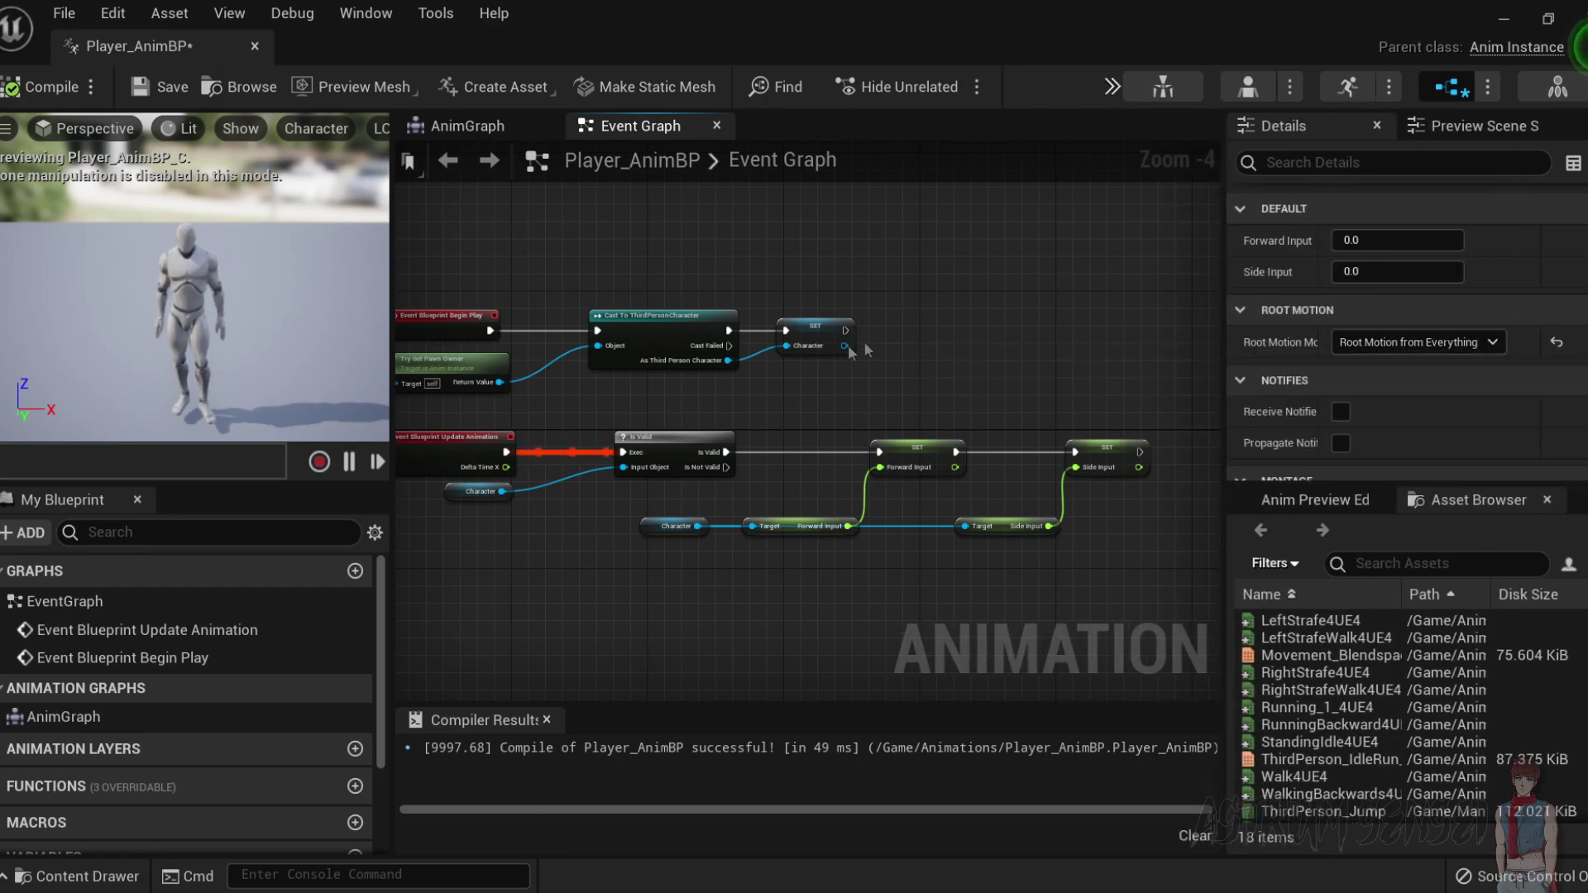
{"action": "scroll", "coordinate": [773, 381], "scroll_direction": "down", "scroll_amount": 2}
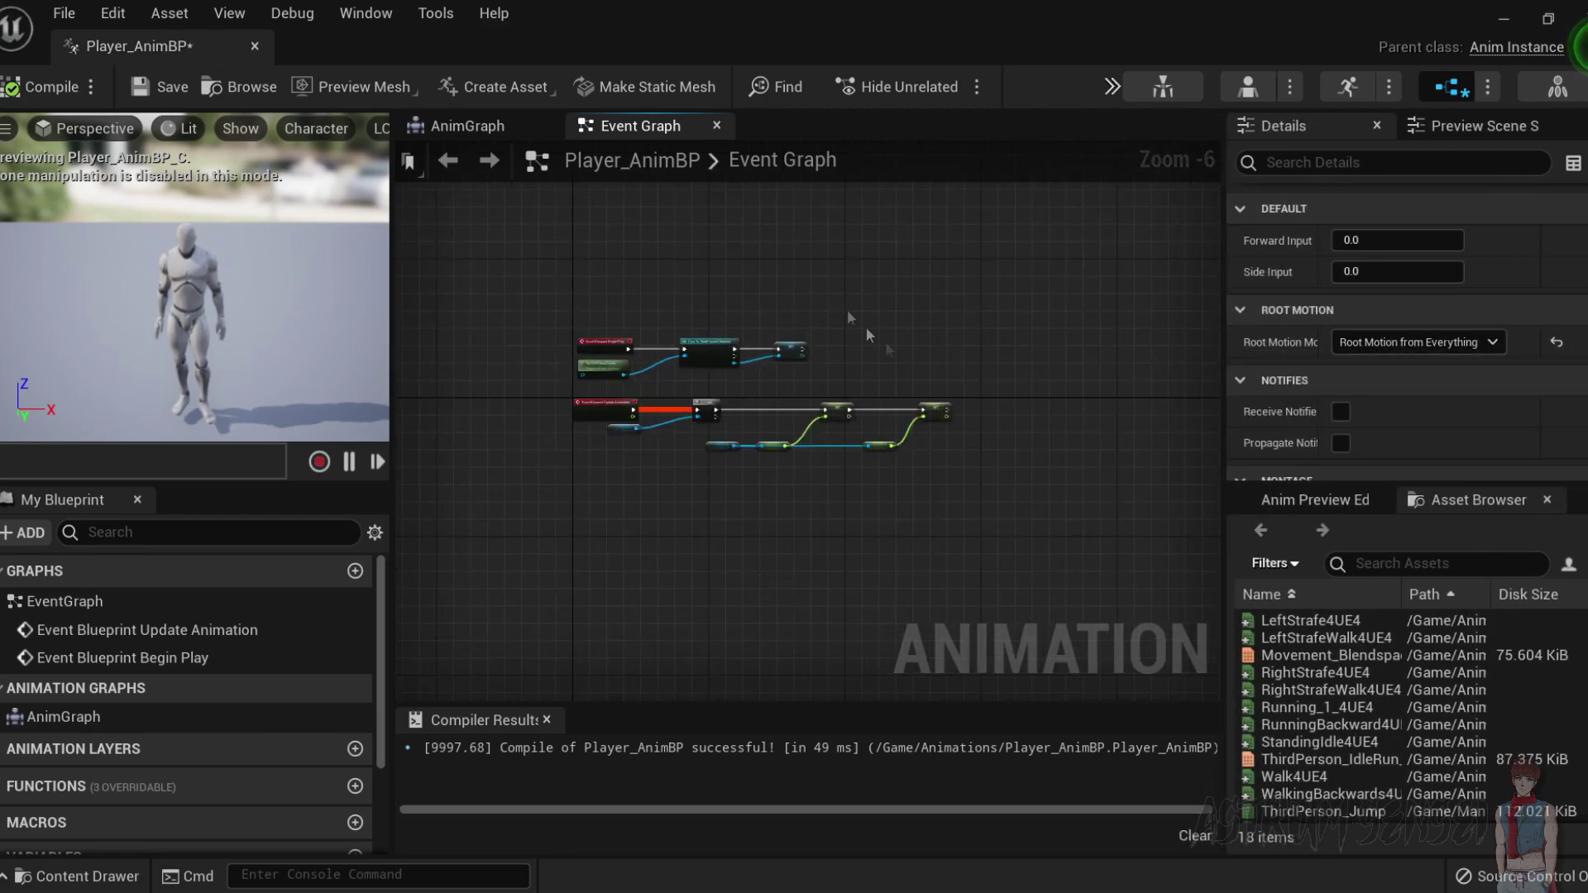
{"action": "key", "text": "ctrl+s"}
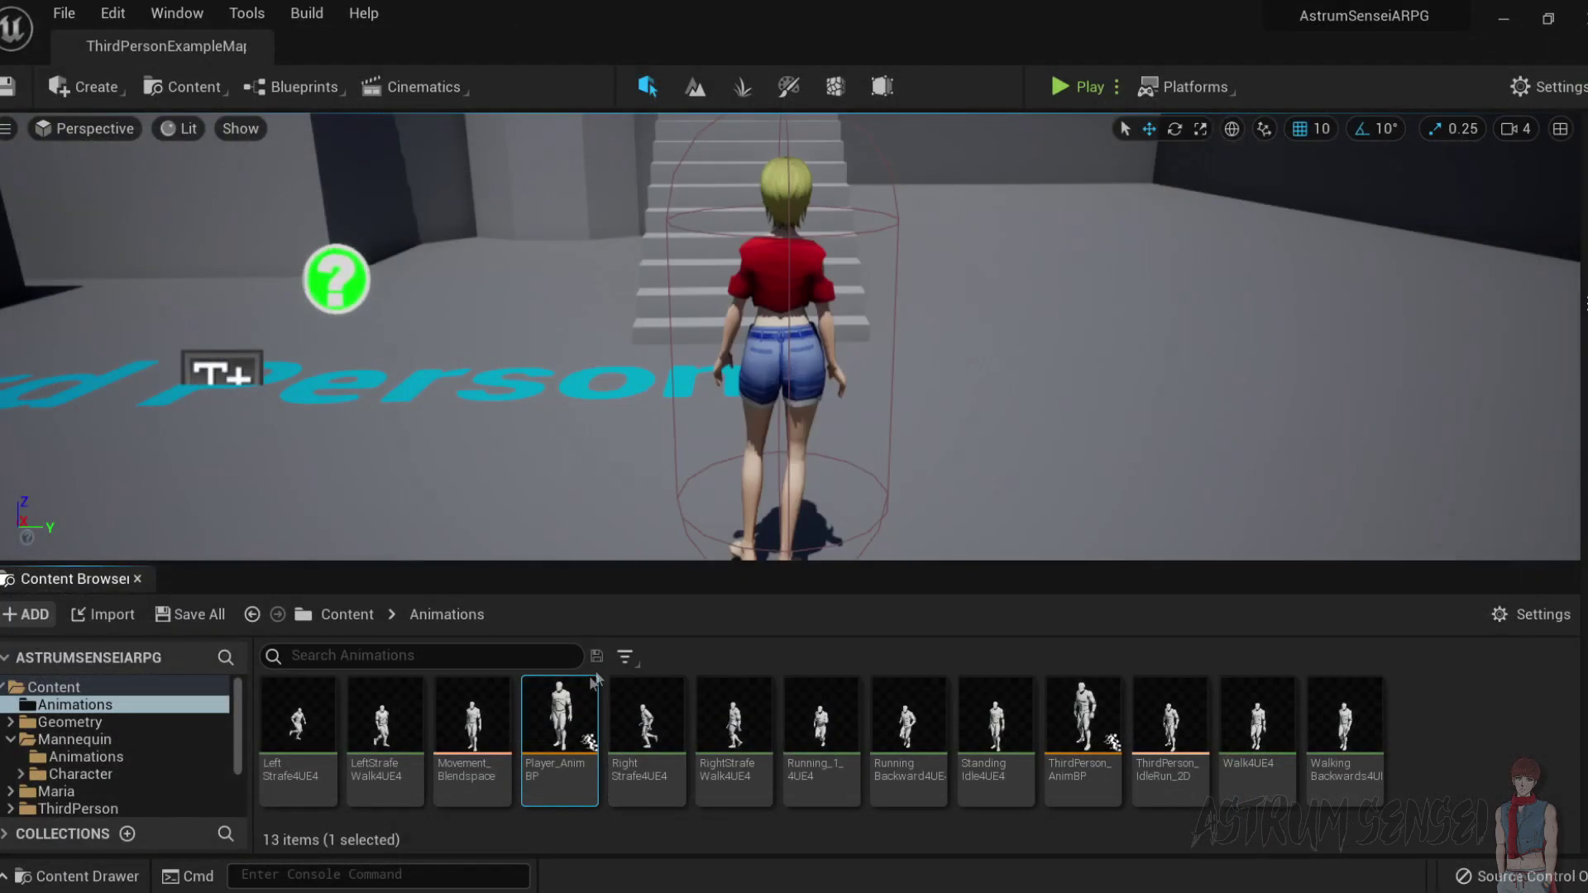
Play the level and move the character forward, backward and to both sides to check the movement animations, then stop playing.
{"action": "left_click", "coordinate": [1065, 99]}
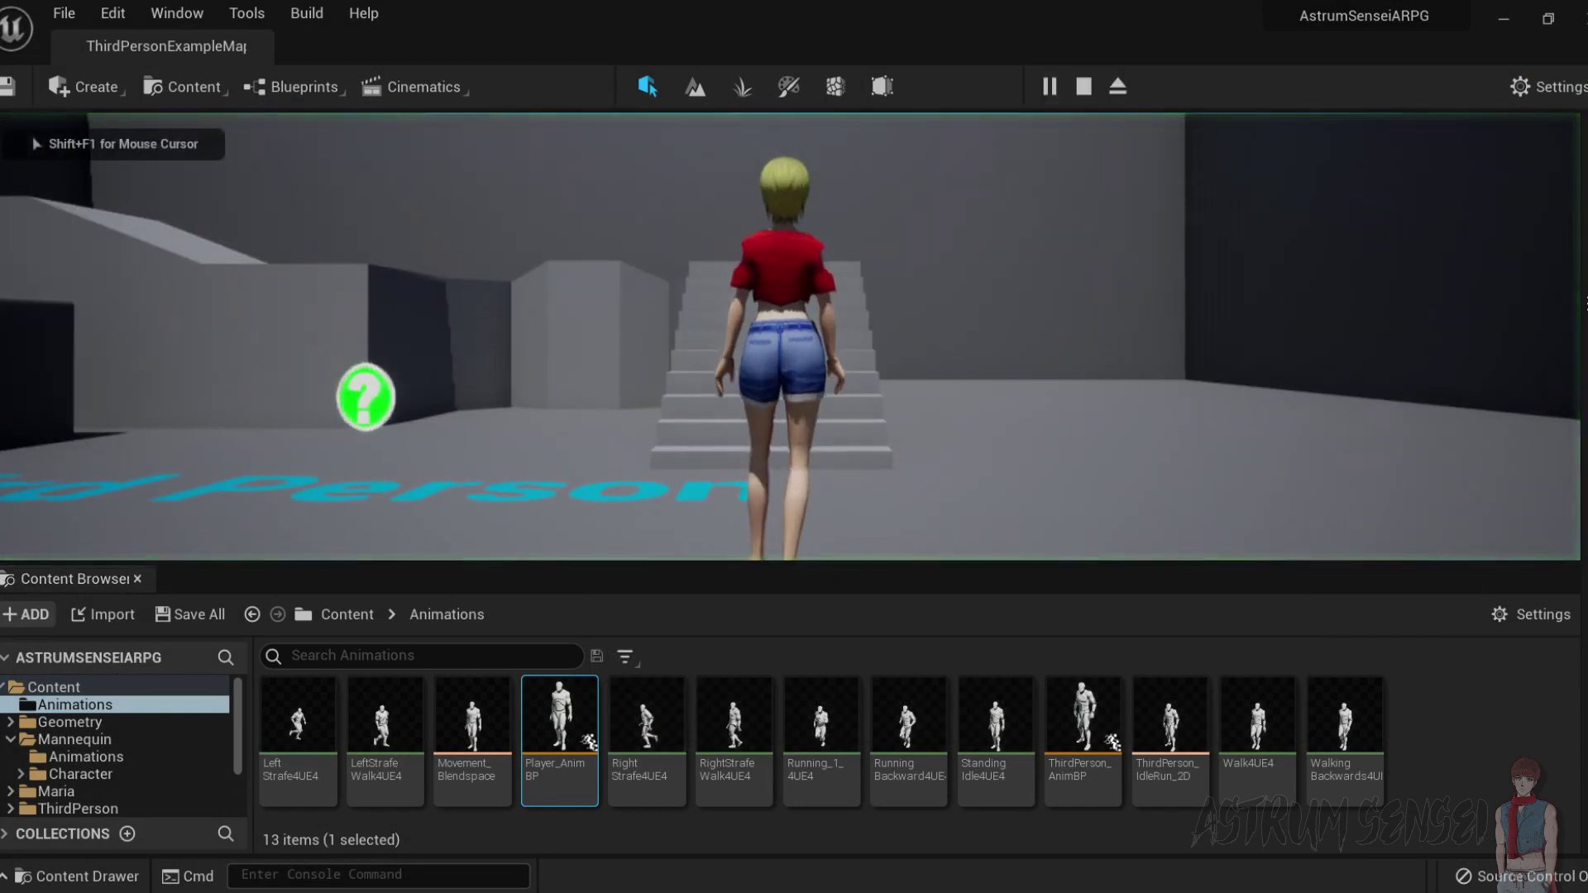
{"action": "key", "text": "w"}
{"action": "key", "text": "a"}
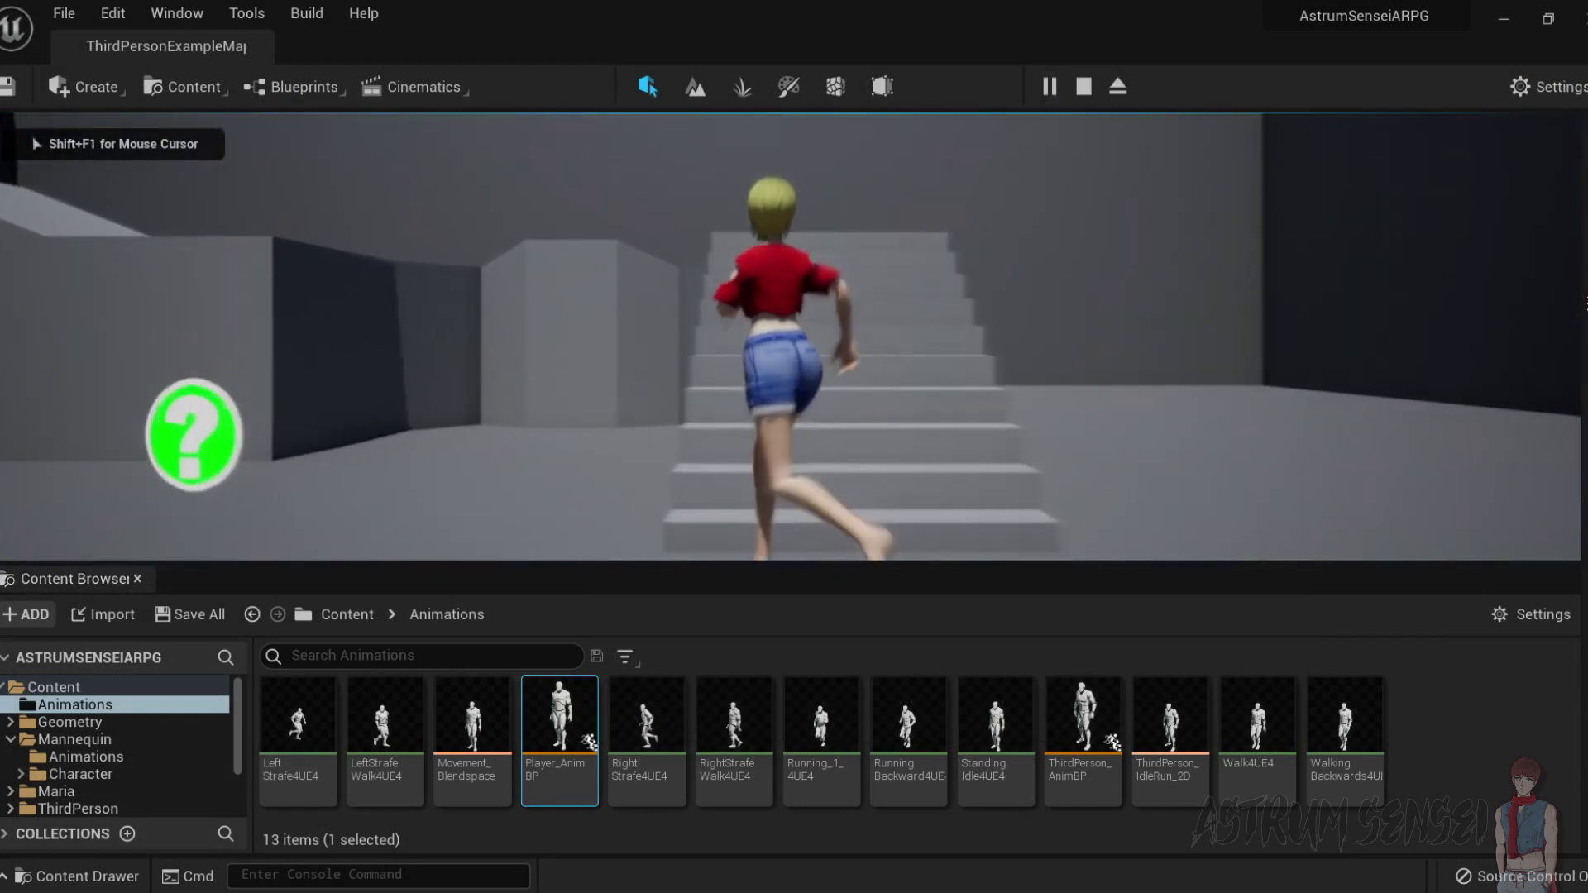
{"action": "key", "text": "a"}
{"action": "key", "text": "w"}
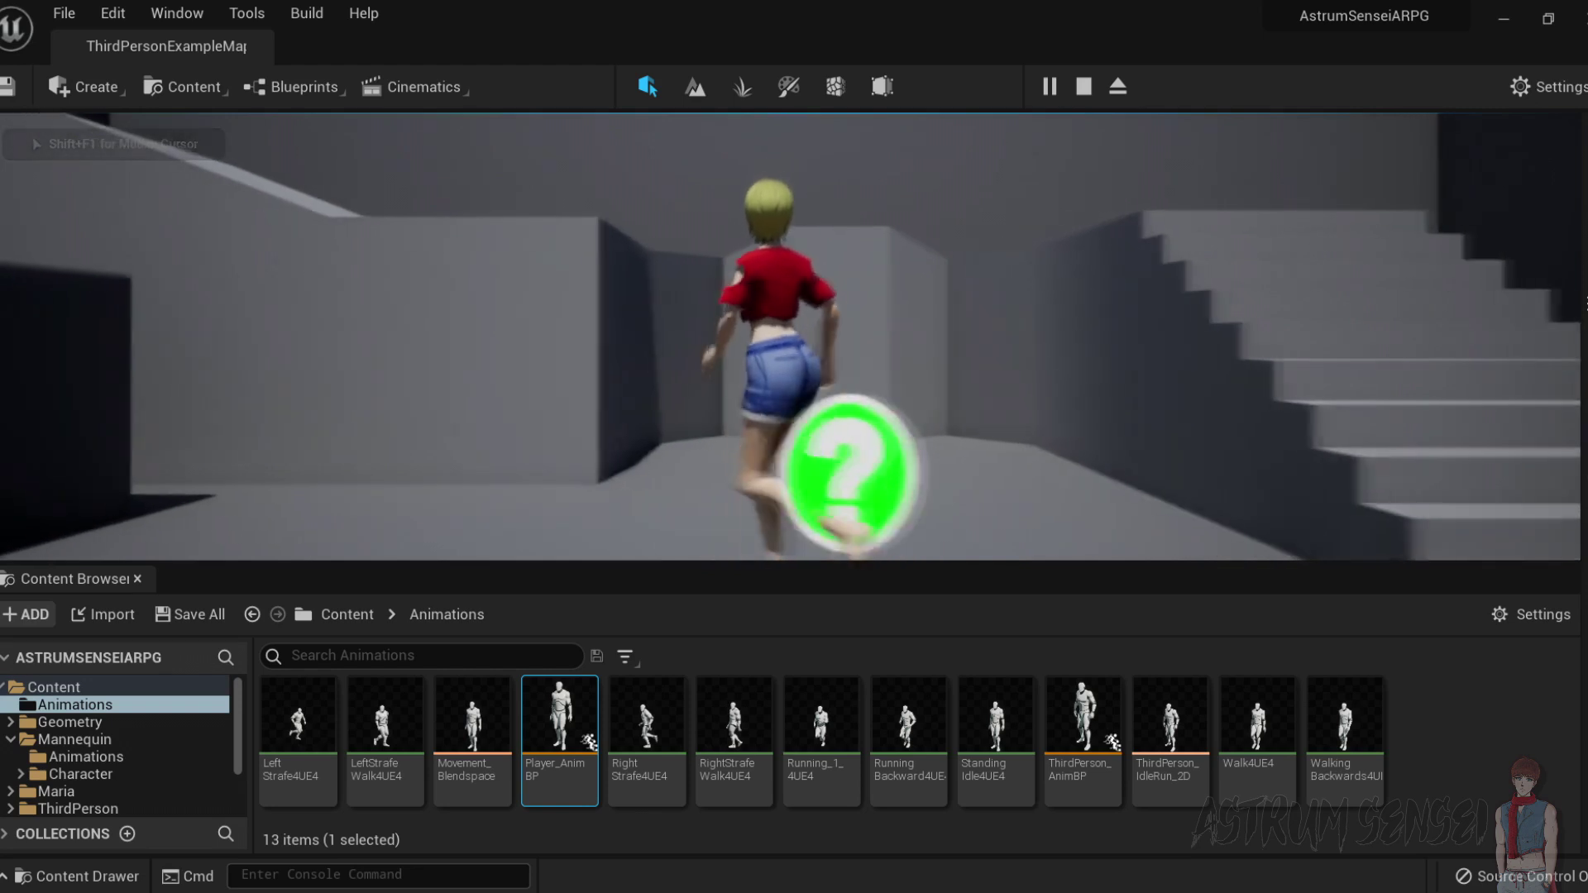
{"action": "key", "text": "s"}
{"action": "key", "text": "d"}
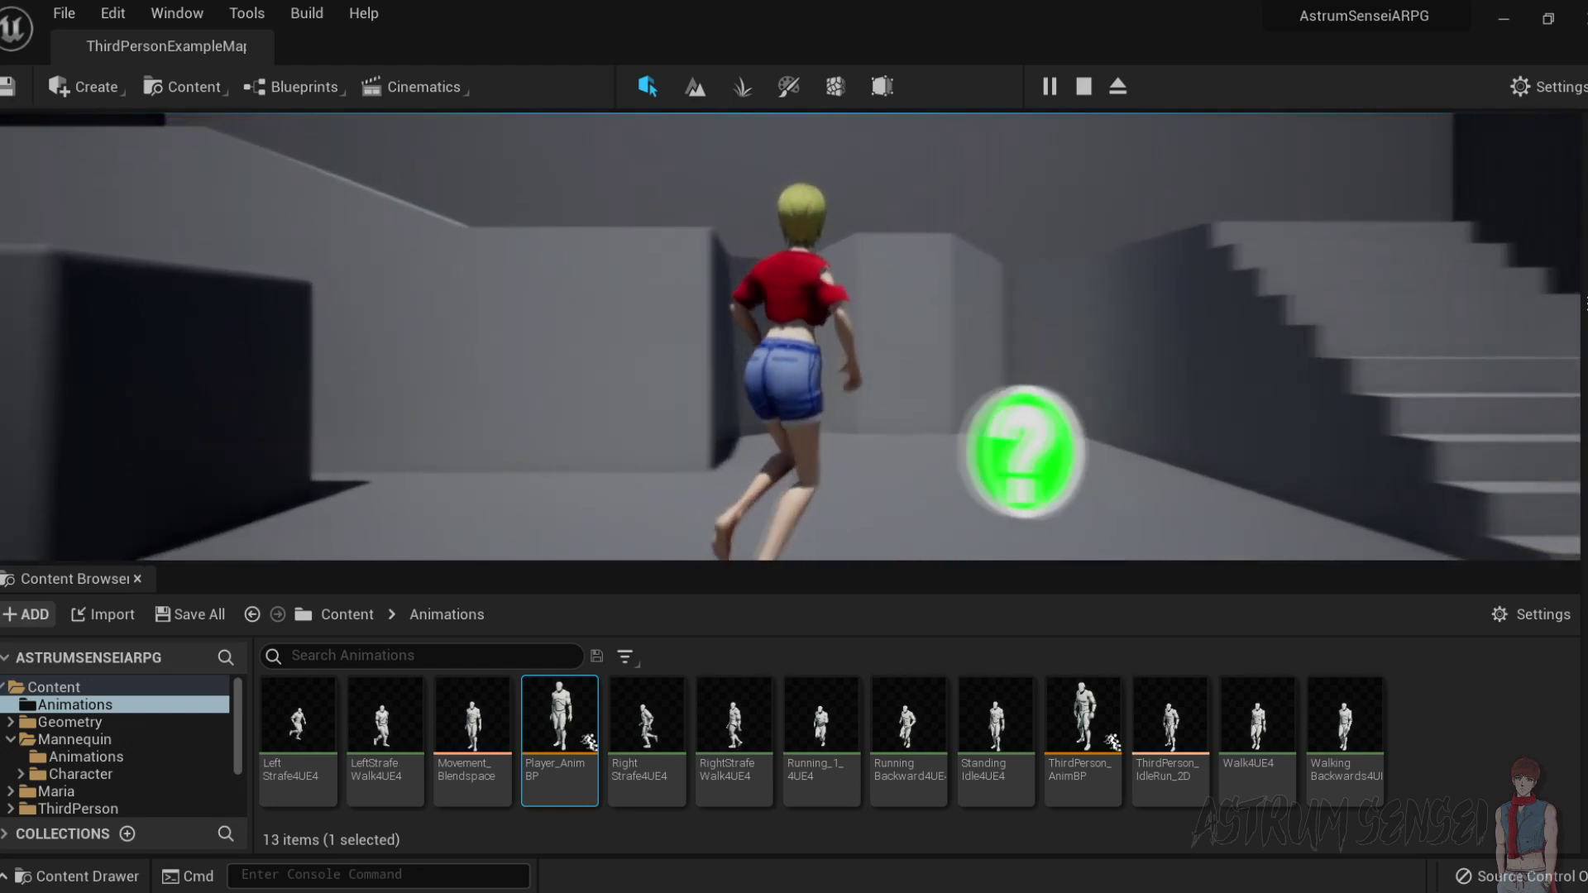
{"action": "key", "text": "s"}
{"action": "key", "text": "a"}
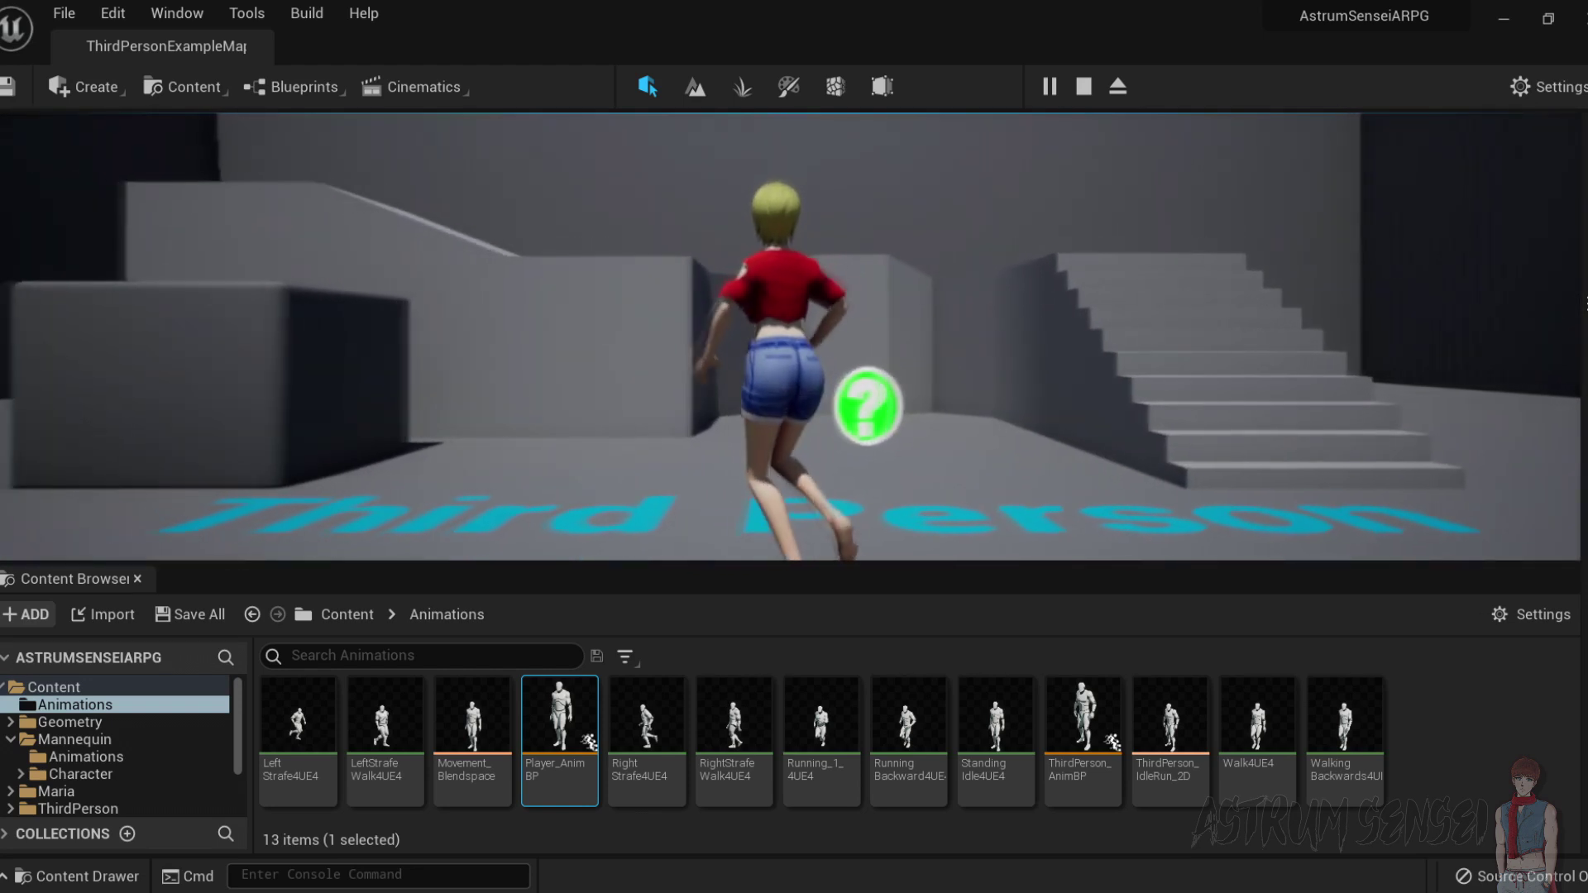
{"action": "key", "text": "a"}
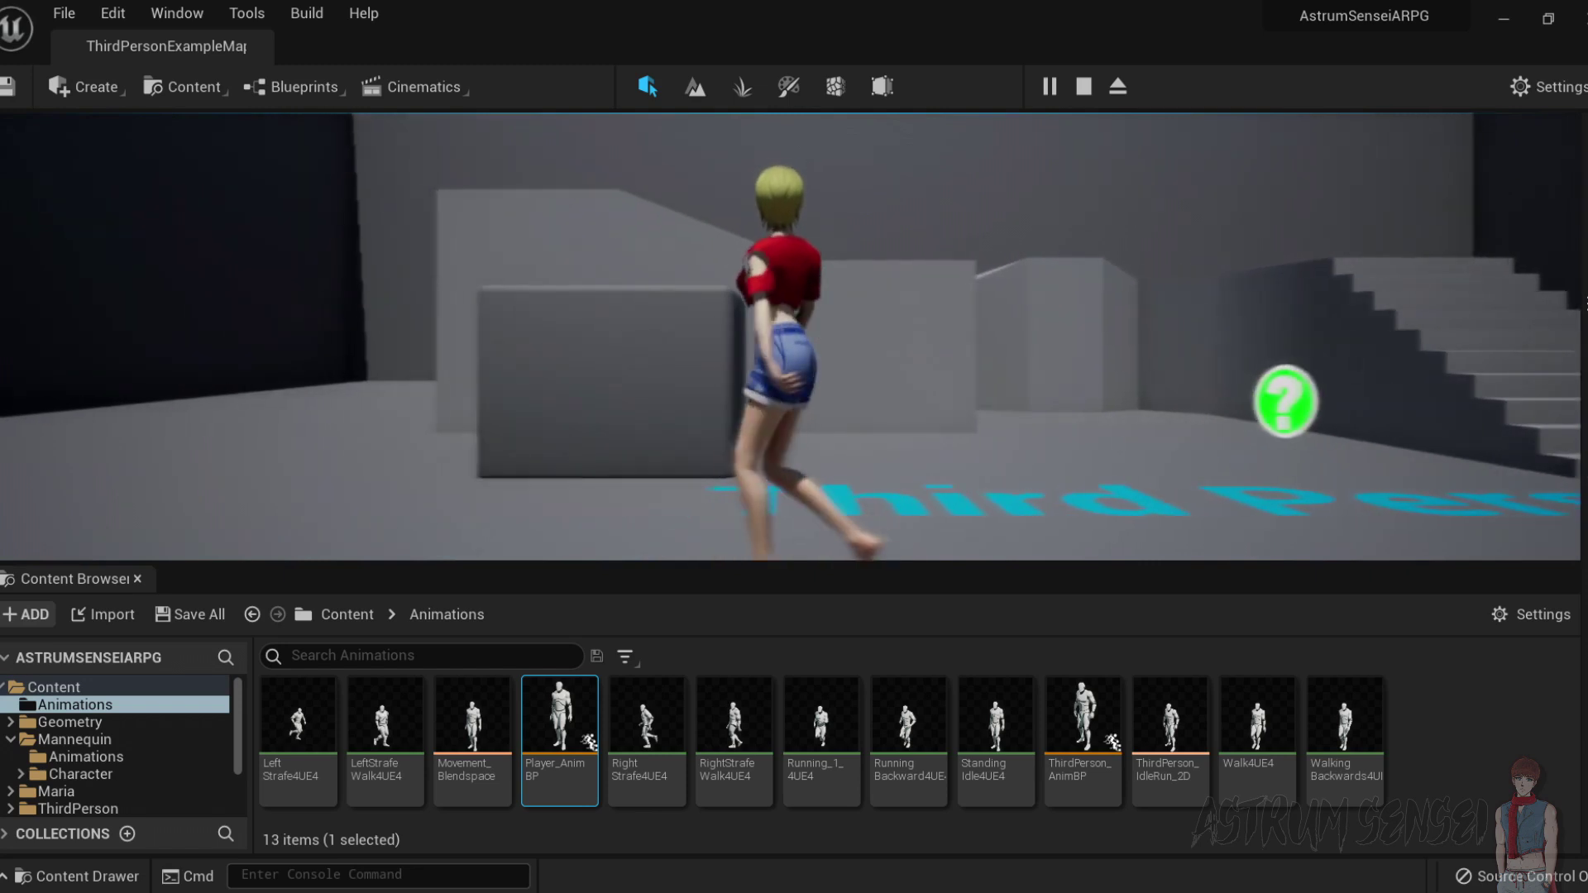
{"action": "key", "text": "d"}
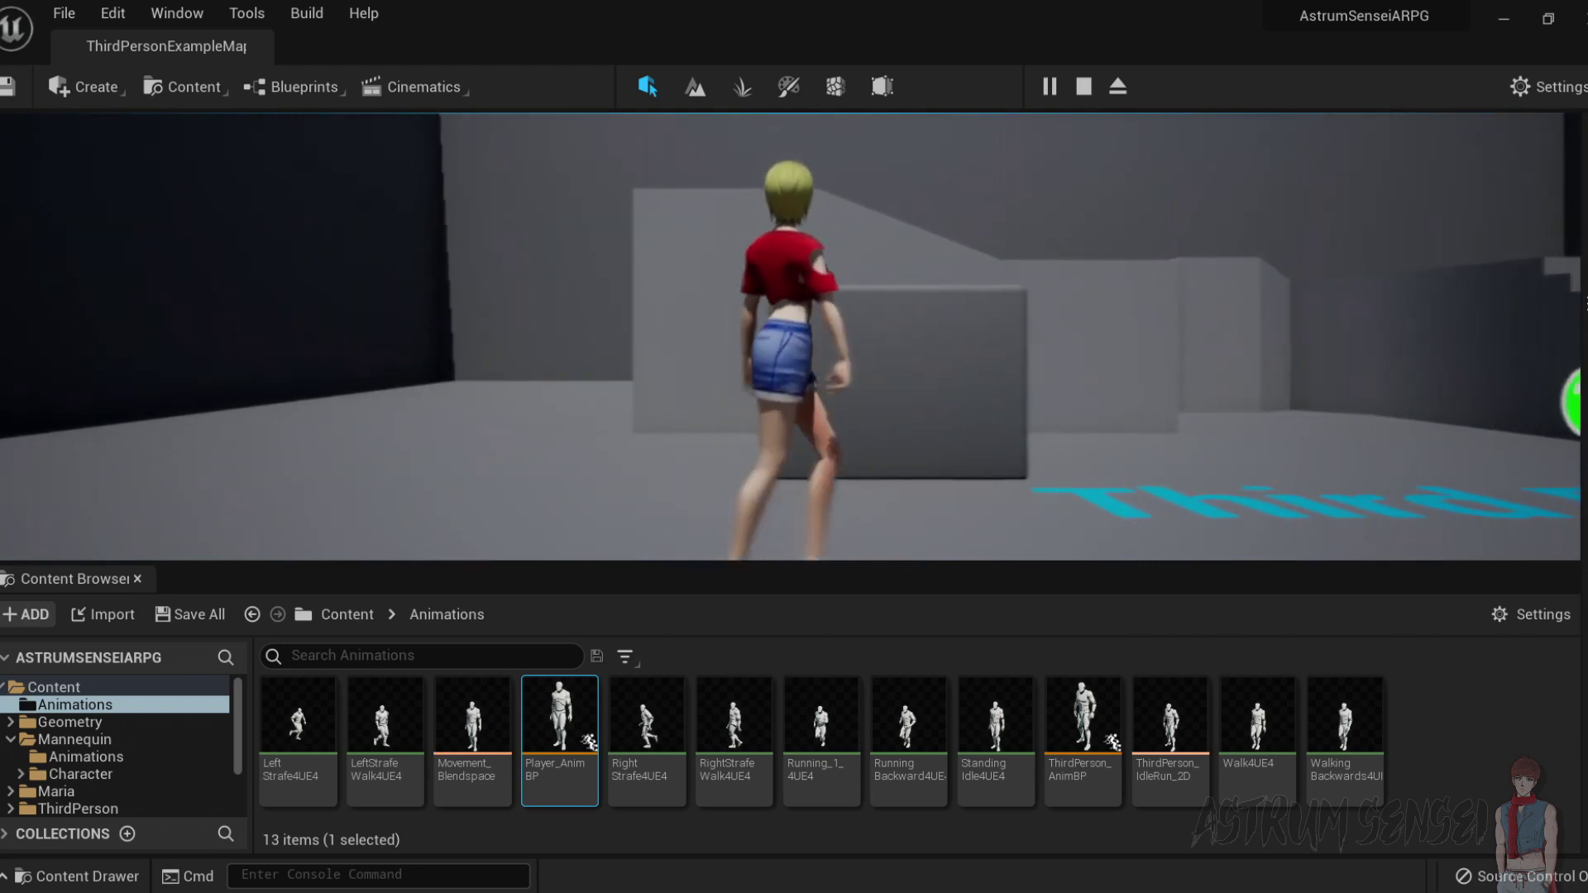
{"action": "key", "text": "w"}
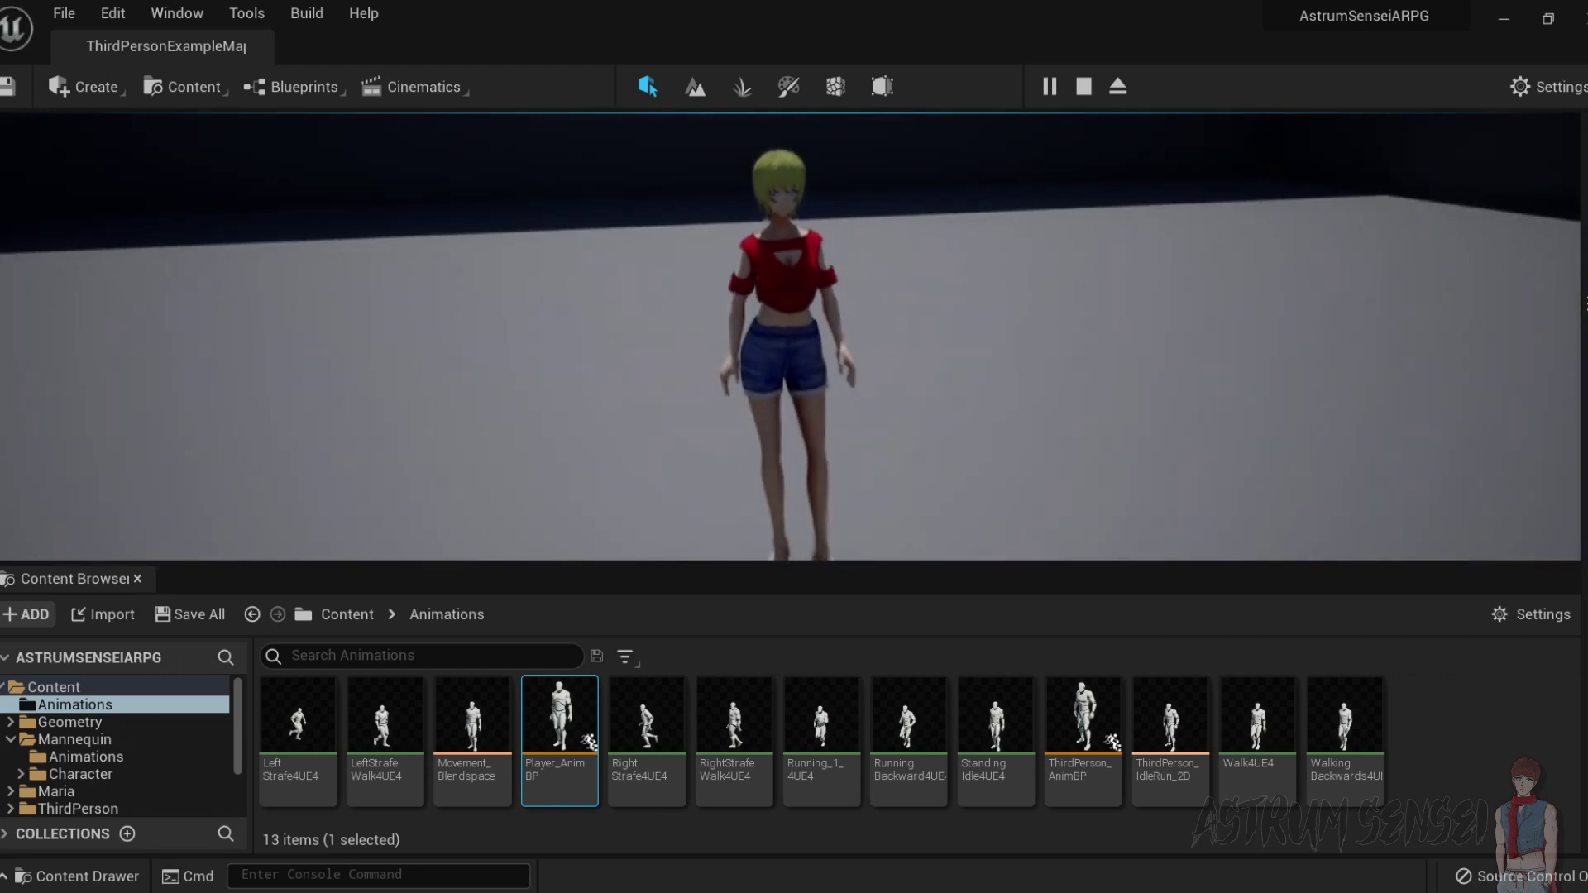
{"action": "key", "text": "w"}
{"action": "key", "text": "w"}
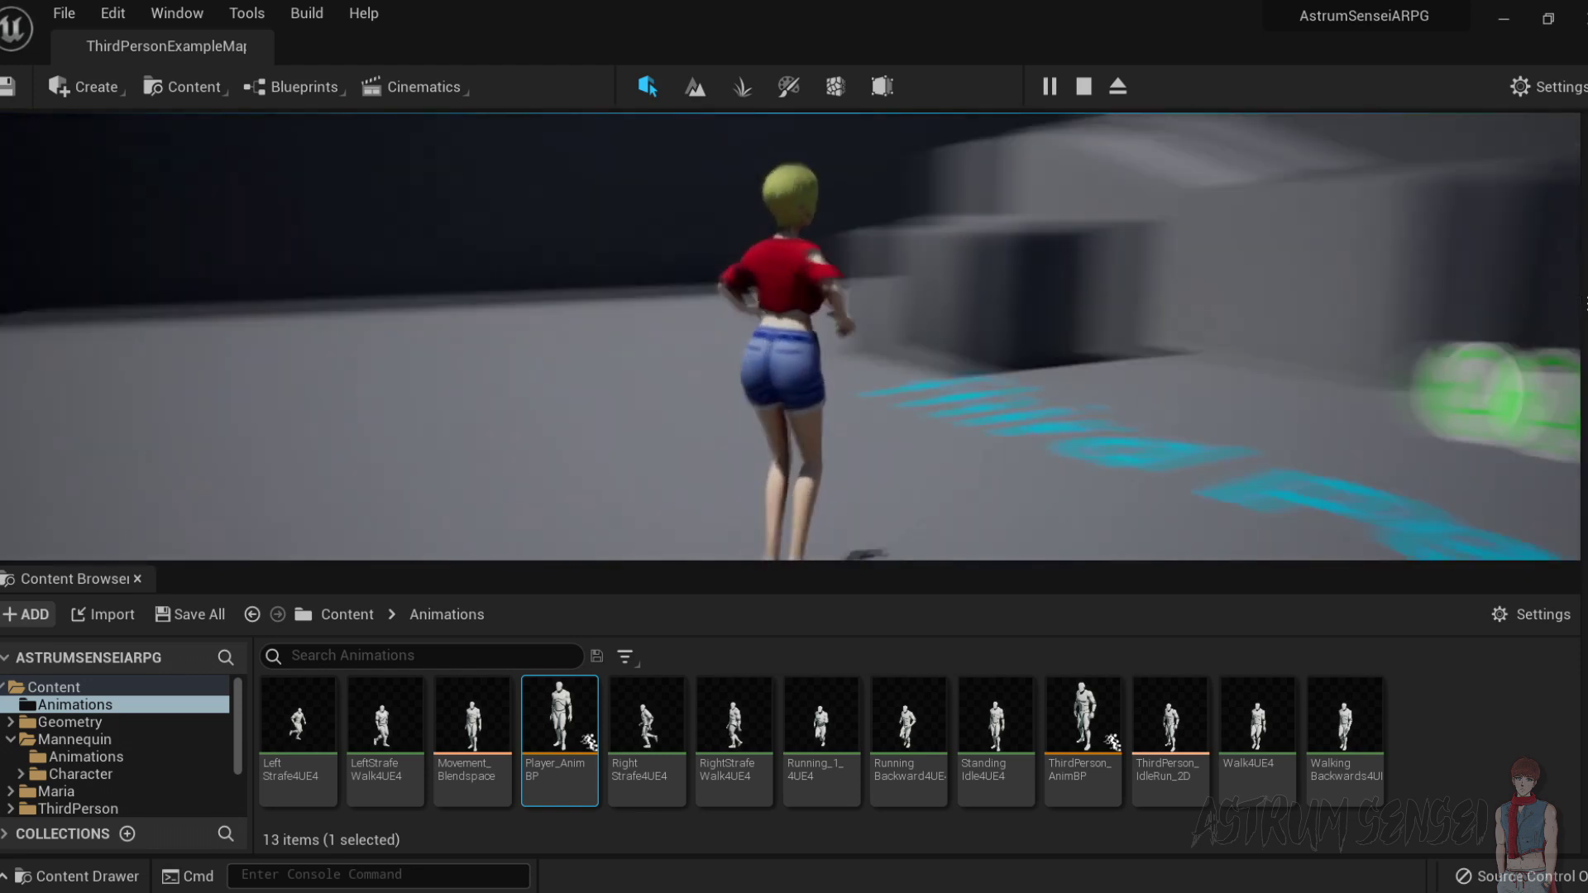
{"action": "key", "text": "d"}
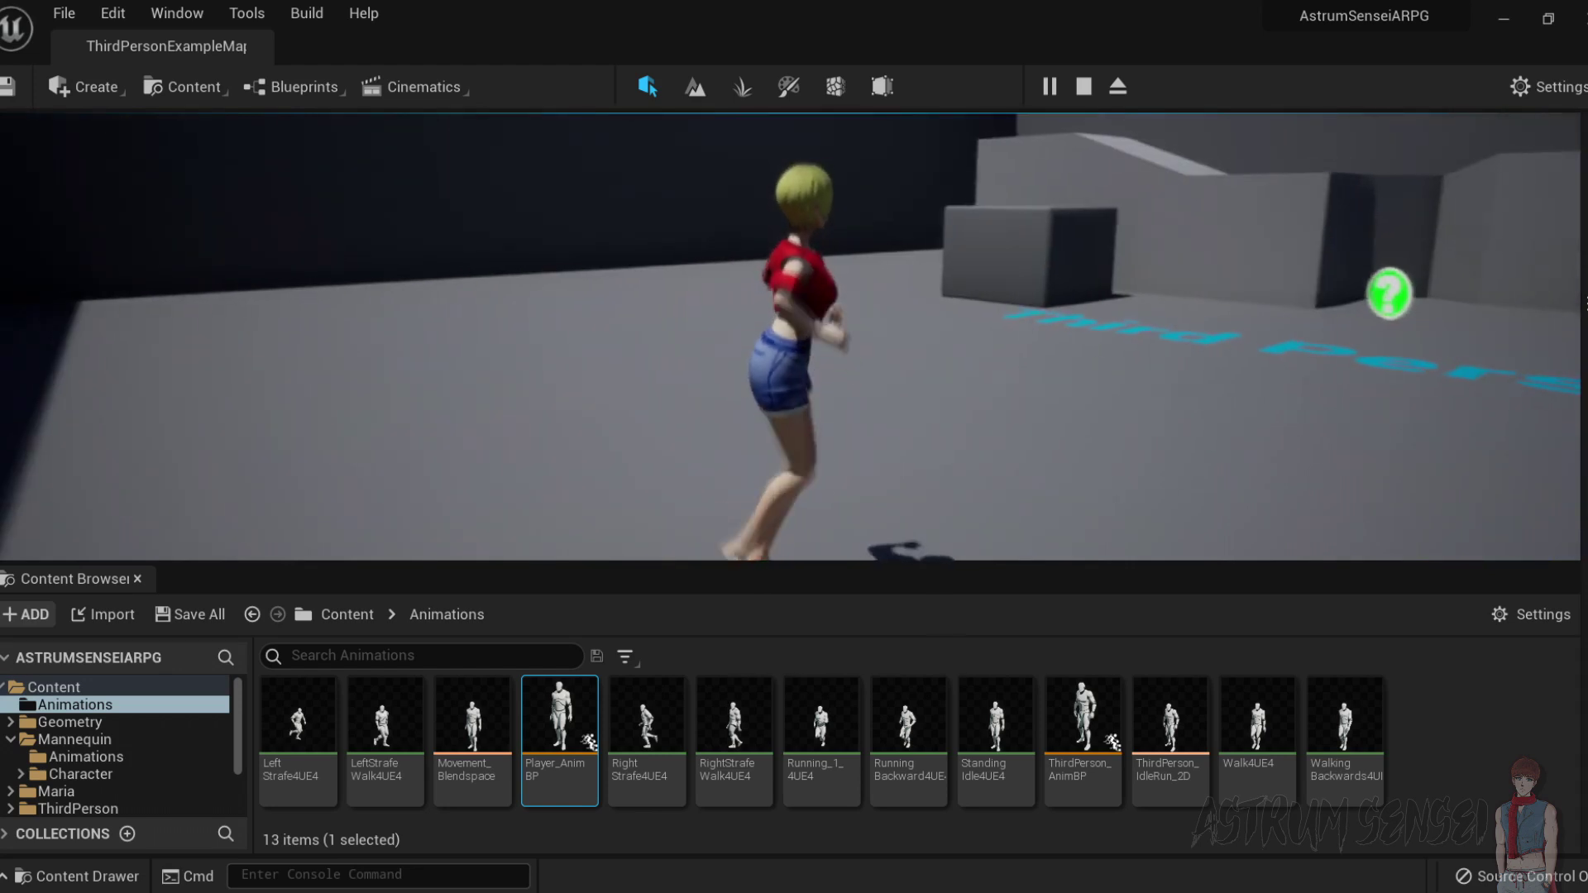
{"action": "key", "text": "s"}
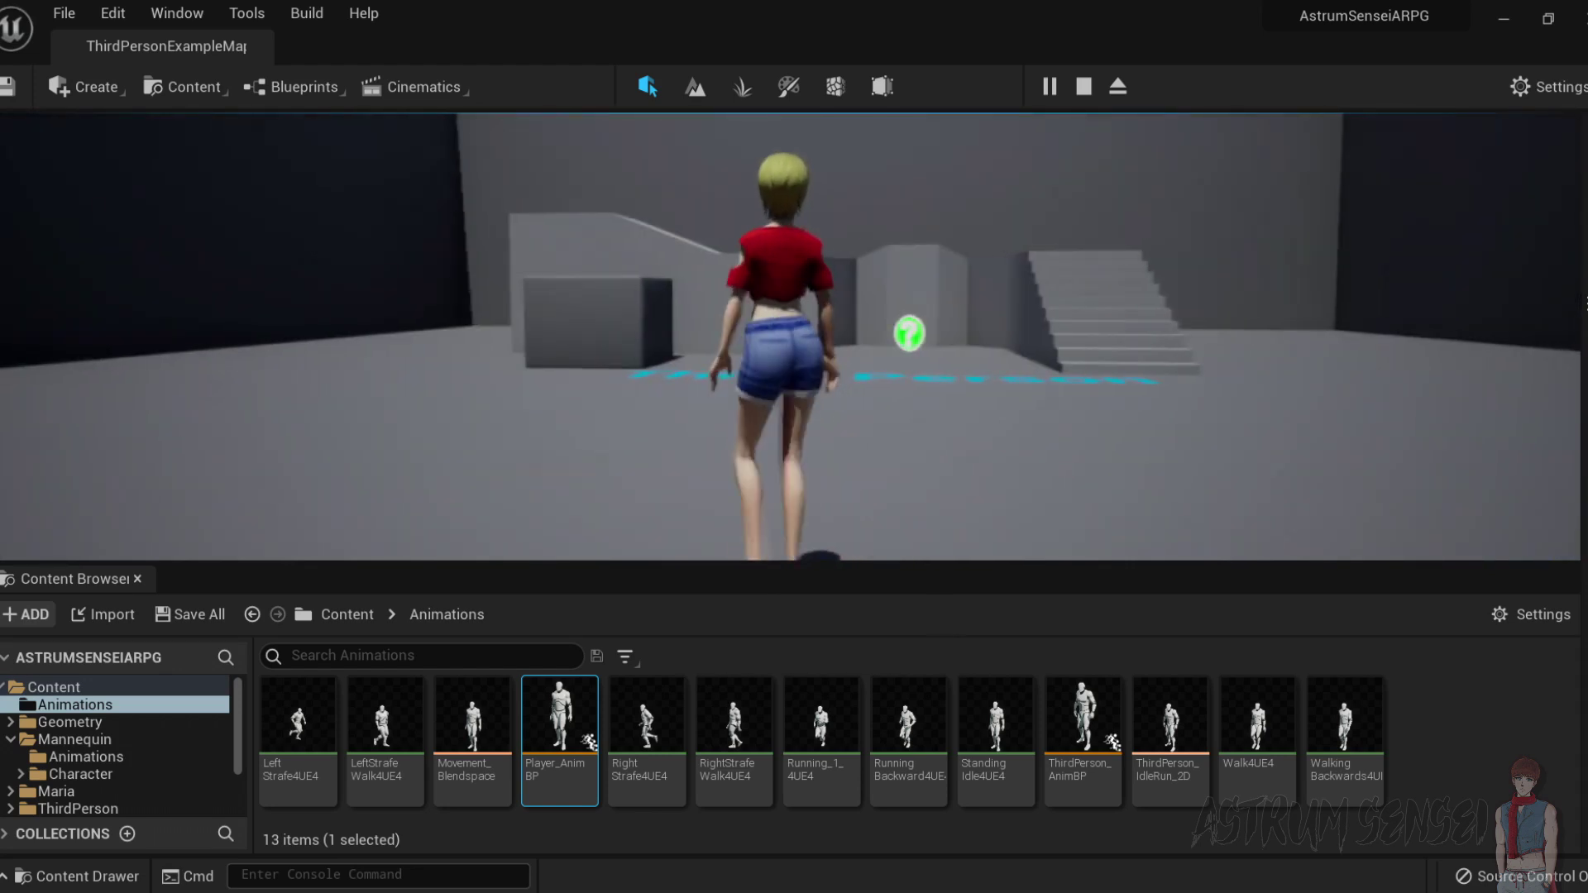
{"action": "key", "text": "Escape"}
In Movement_Blendspace, align the inner side samples at Forward Input 0.0, with the positive one at Side Input 1.0.
{"action": "double_click", "coordinate": [471, 720]}
{"action": "mouse_move", "coordinate": [736, 671]}
{"action": "left_mouse_down"}
{"action": "mouse_move", "coordinate": [1076, 621]}
{"action": "mouse_move", "coordinate": [950, 676]}
{"action": "mouse_move", "coordinate": [737, 676]}
{"action": "left_mouse_up"}
{"action": "left_click_drag", "start_coordinate": [1089, 630], "coordinate": [1090, 673]}
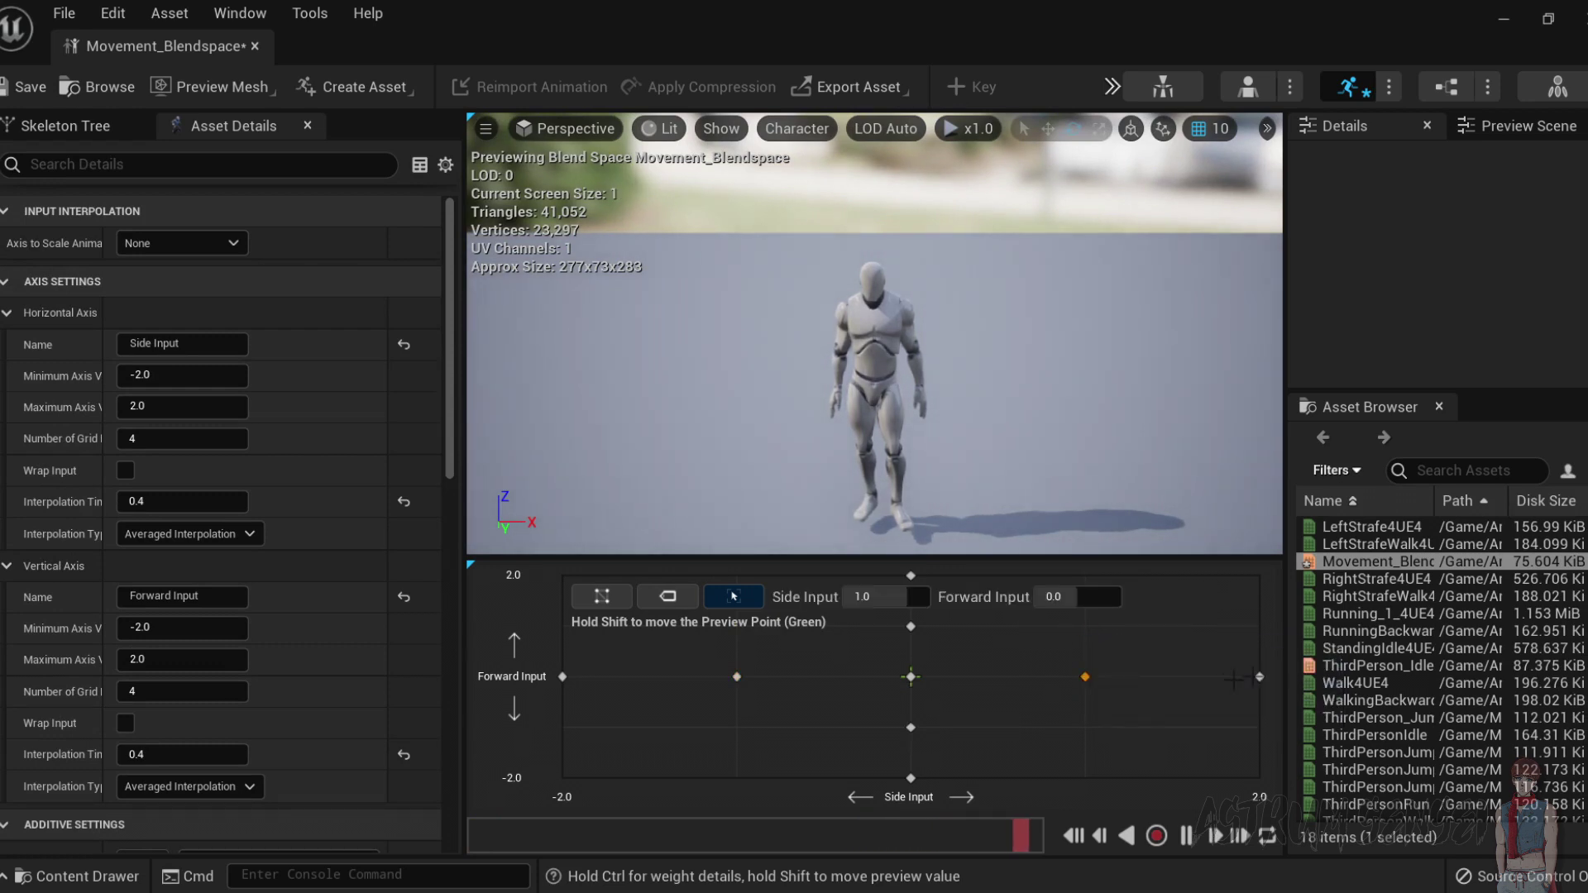
{"action": "mouse_move", "coordinate": [1267, 678]}
{"action": "left_mouse_down"}
{"action": "mouse_move", "coordinate": [565, 671]}
{"action": "mouse_move", "coordinate": [1242, 679]}
{"action": "left_mouse_up"}
{"action": "key", "text": "ctrl+z"}
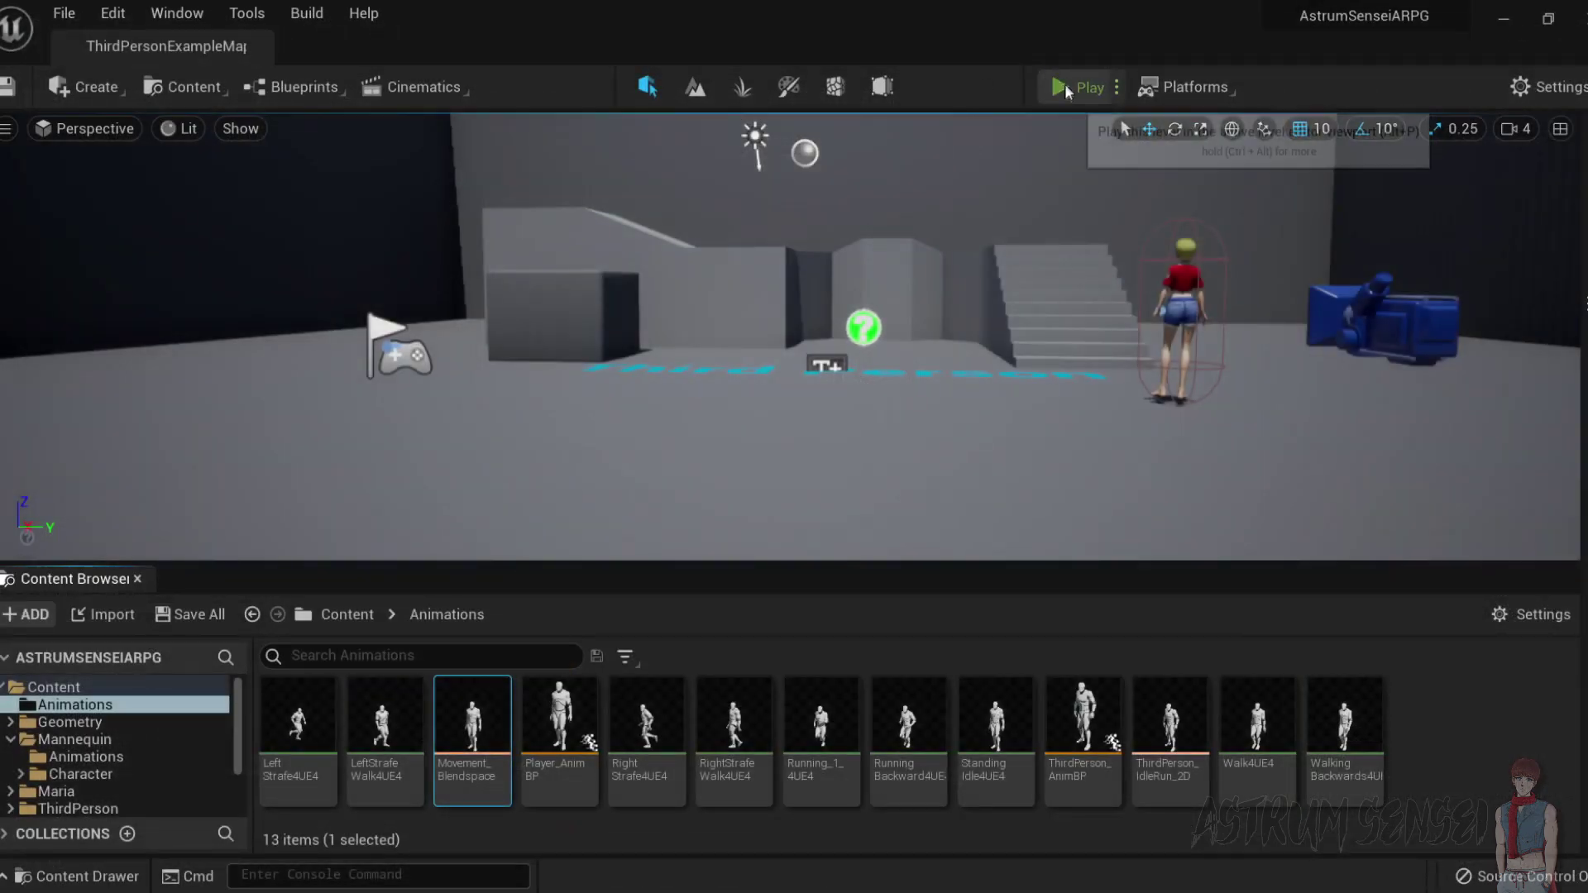
Play the level again, strafe and run the character forward around the stairs to check the blending, then stop playing.
{"action": "left_click", "coordinate": [1052, 86]}
{"action": "key", "text": "a"}
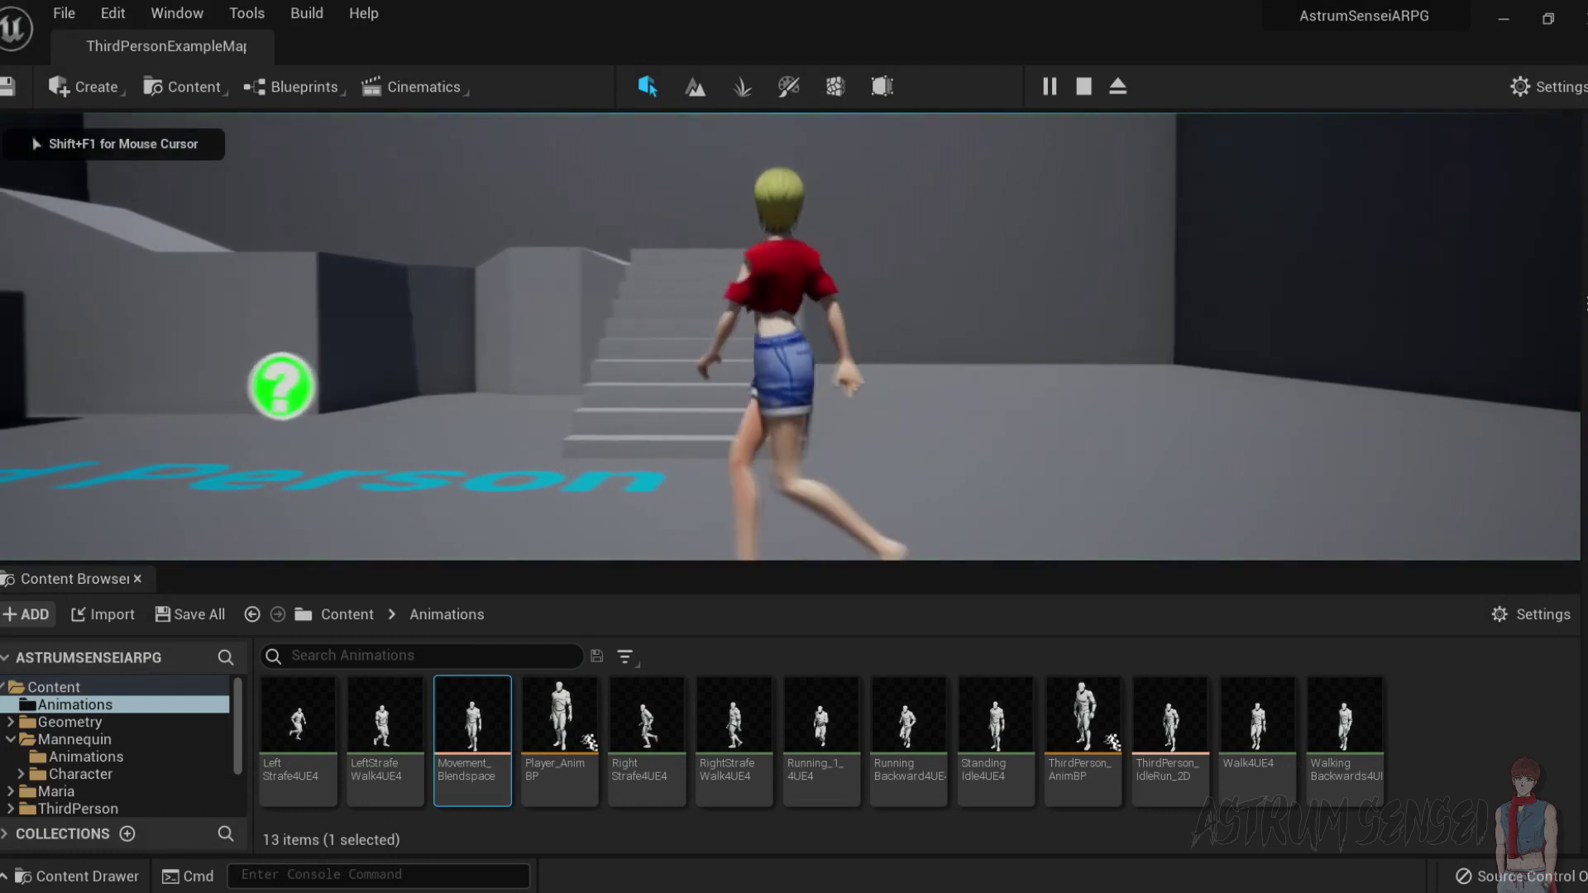
{"action": "key", "text": "w"}
{"action": "key", "text": "w"}
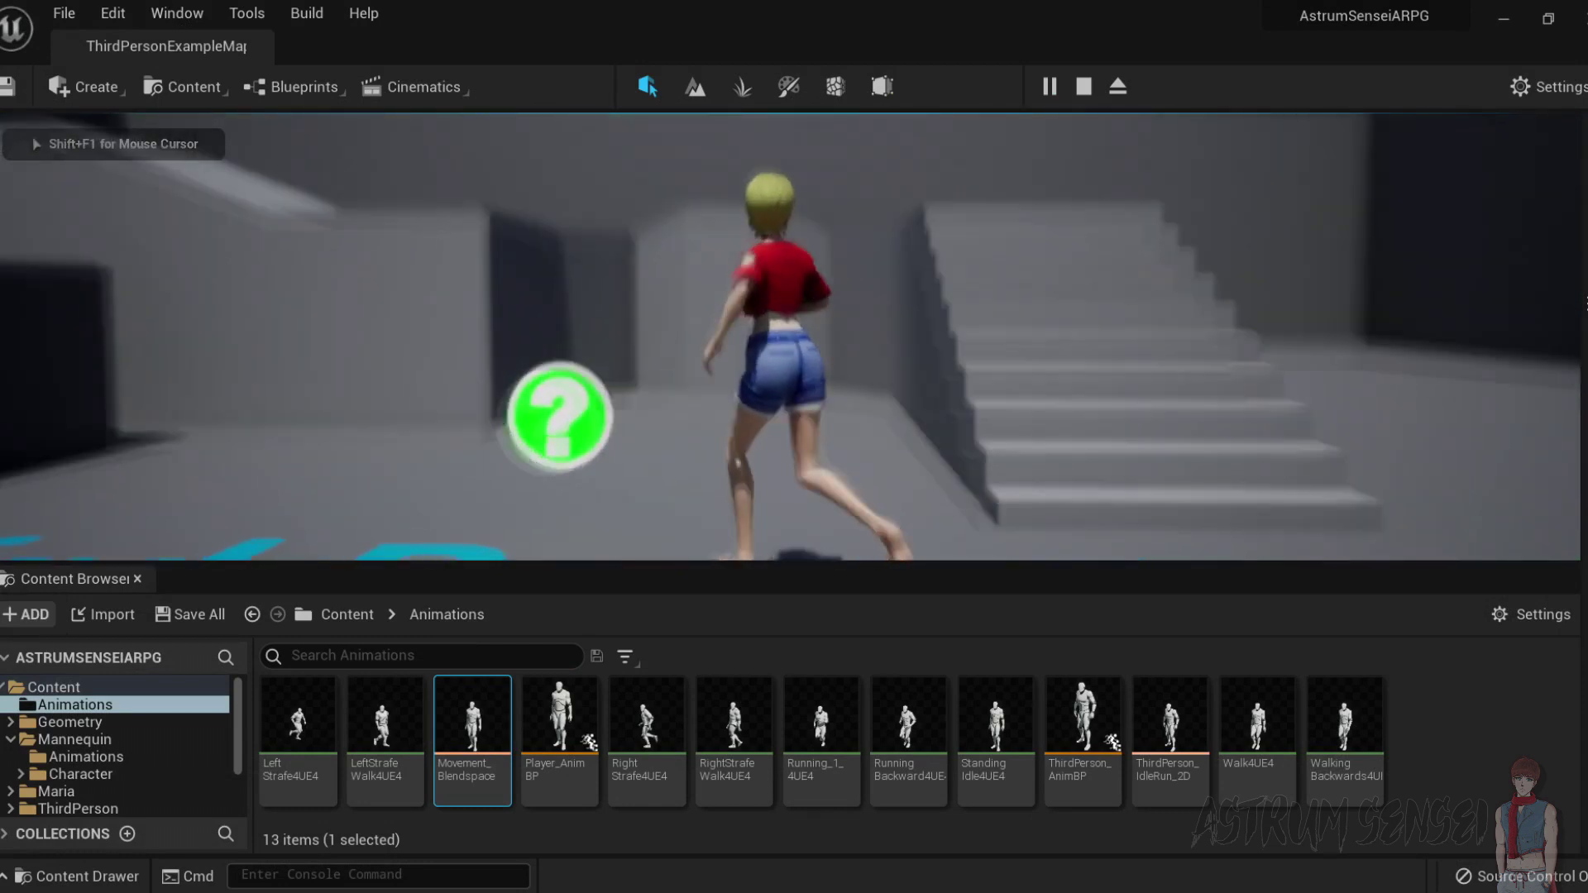
{"action": "key", "text": "w"}
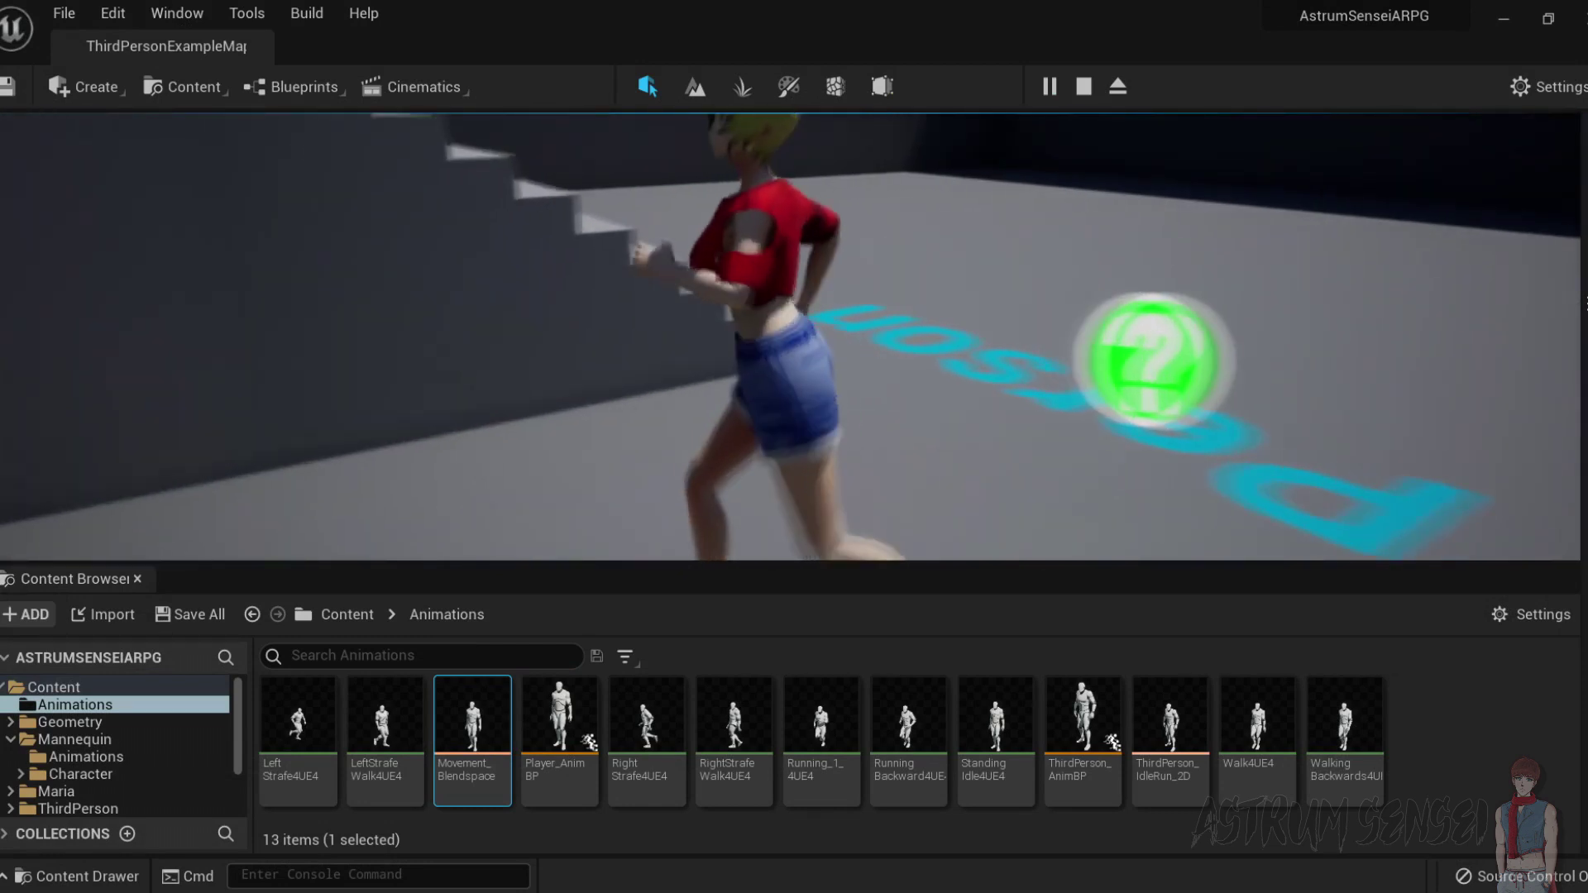
{"action": "key", "text": "w"}
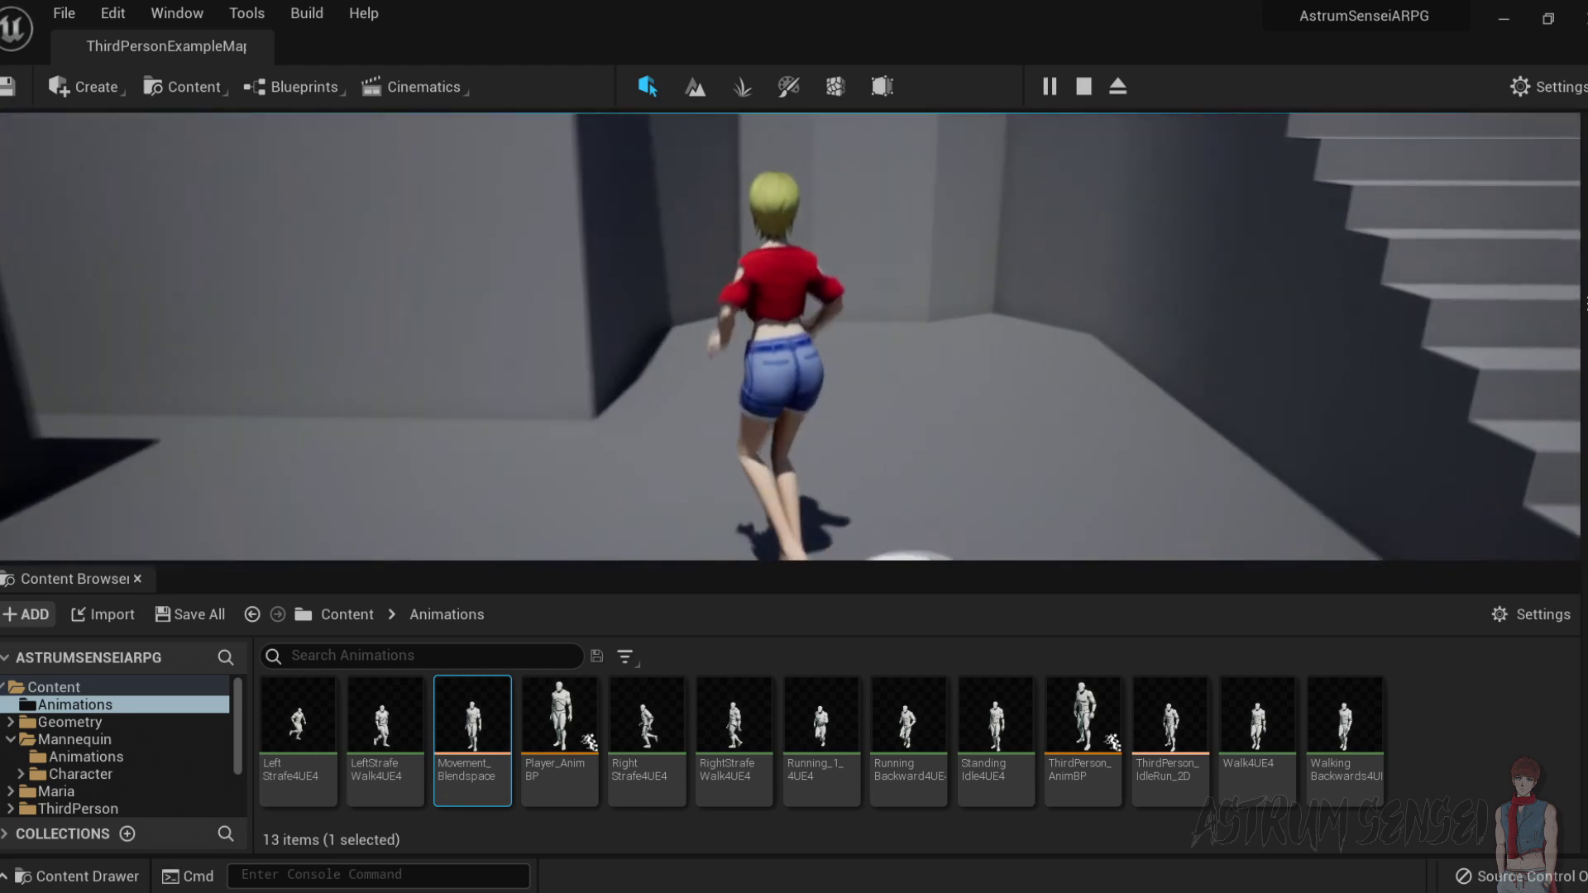
{"action": "key", "text": "w"}
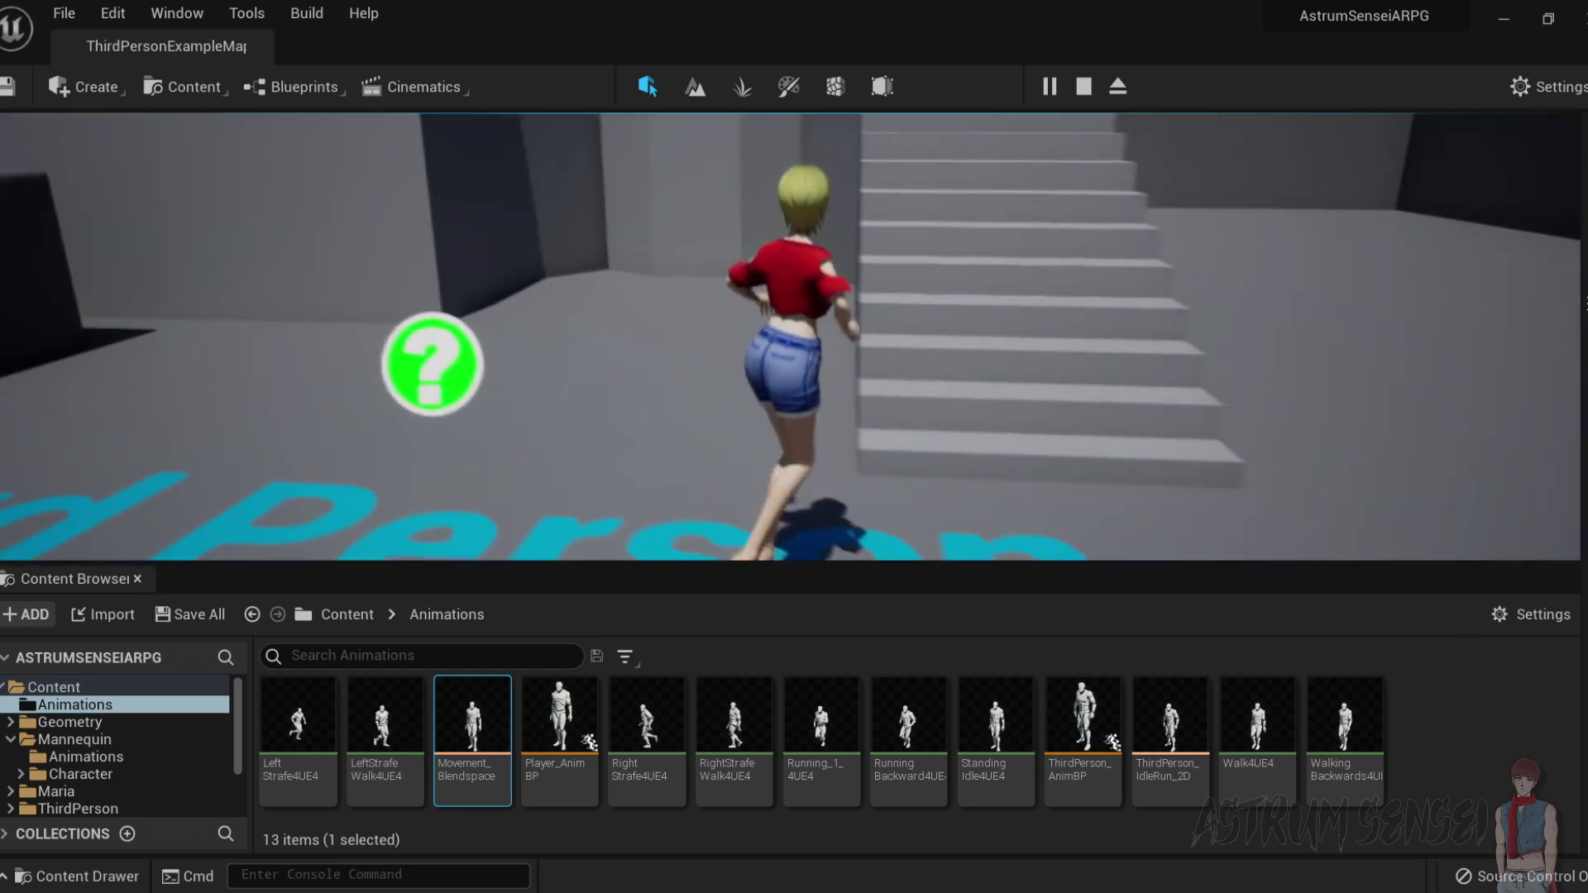
{"action": "key", "text": "w"}
{"action": "key", "text": "Escape"}
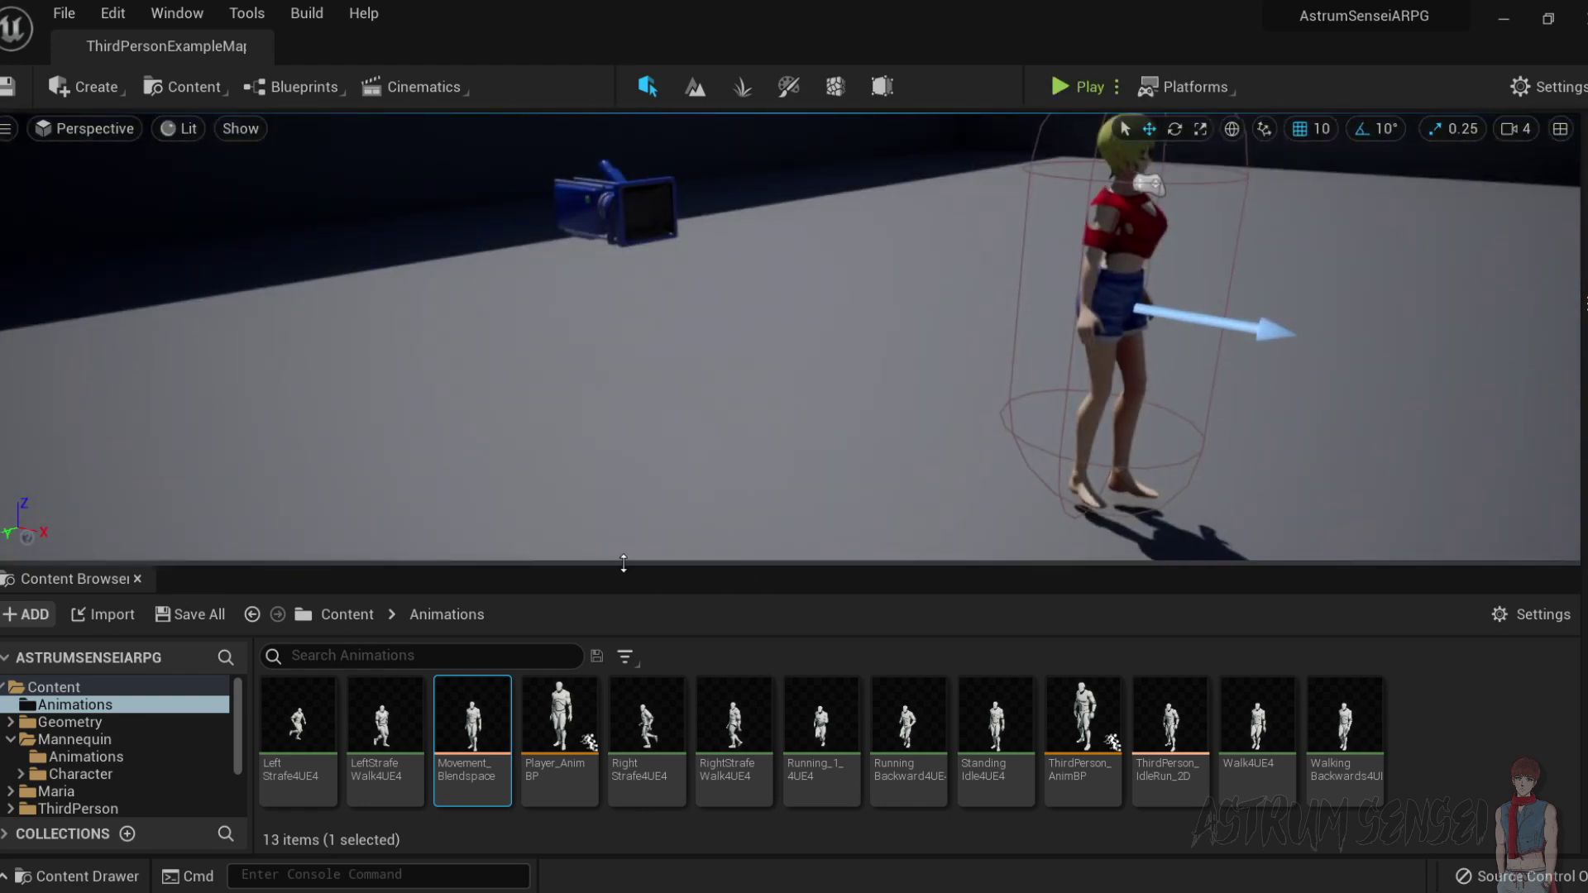
Shrink the Content Browser's height to give the level viewport more room.
{"action": "left_click_drag", "start_coordinate": [624, 563], "coordinate": [702, 728]}
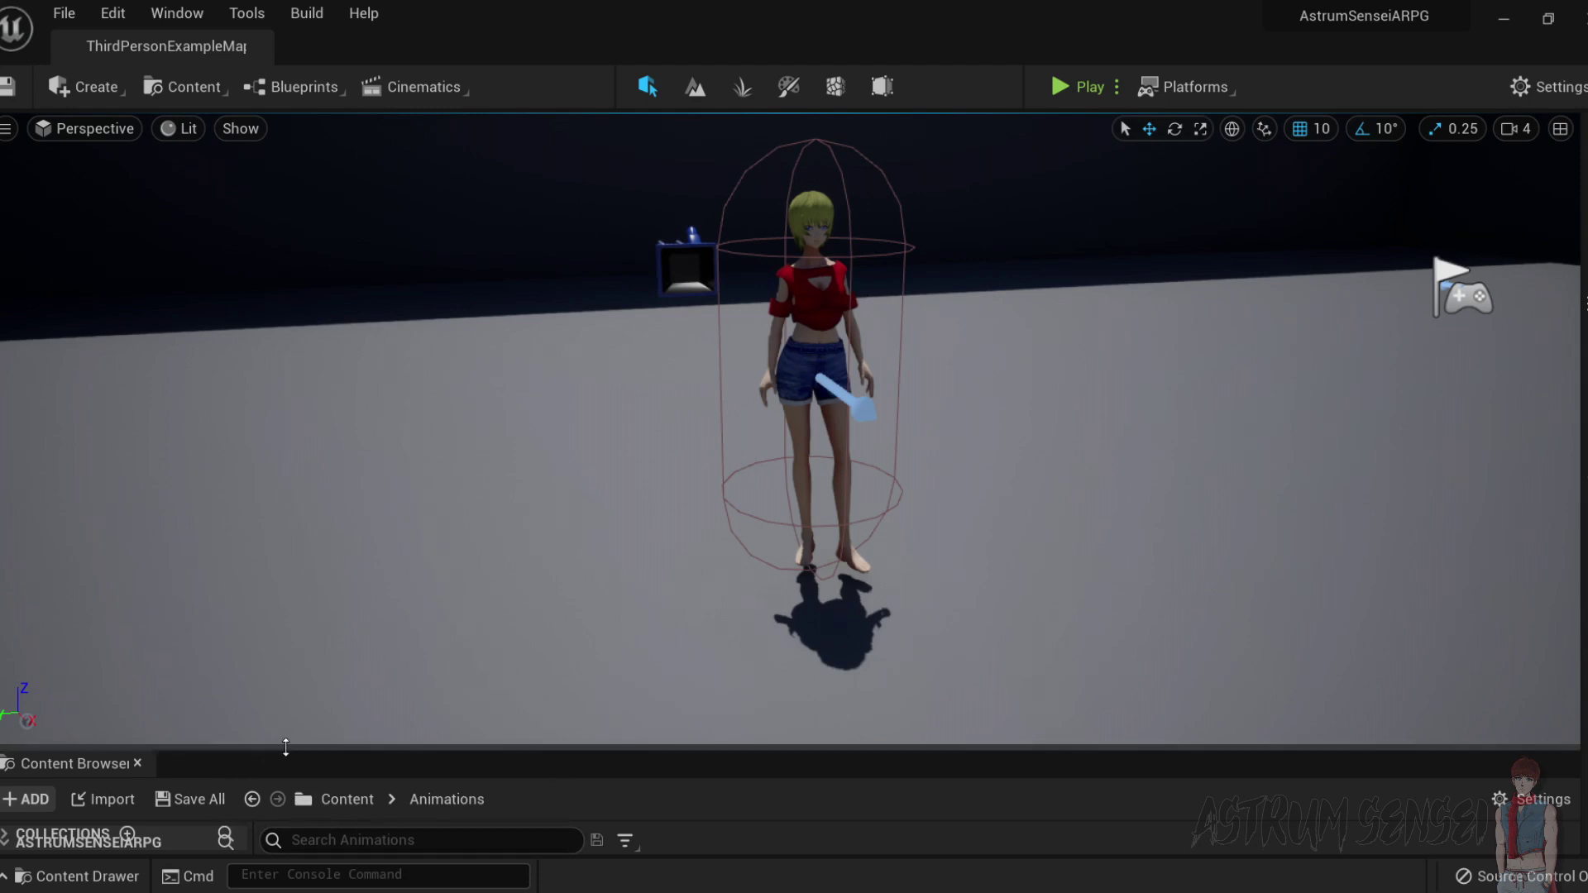
{"action": "left_click_drag", "start_coordinate": [286, 747], "coordinate": [361, 634]}
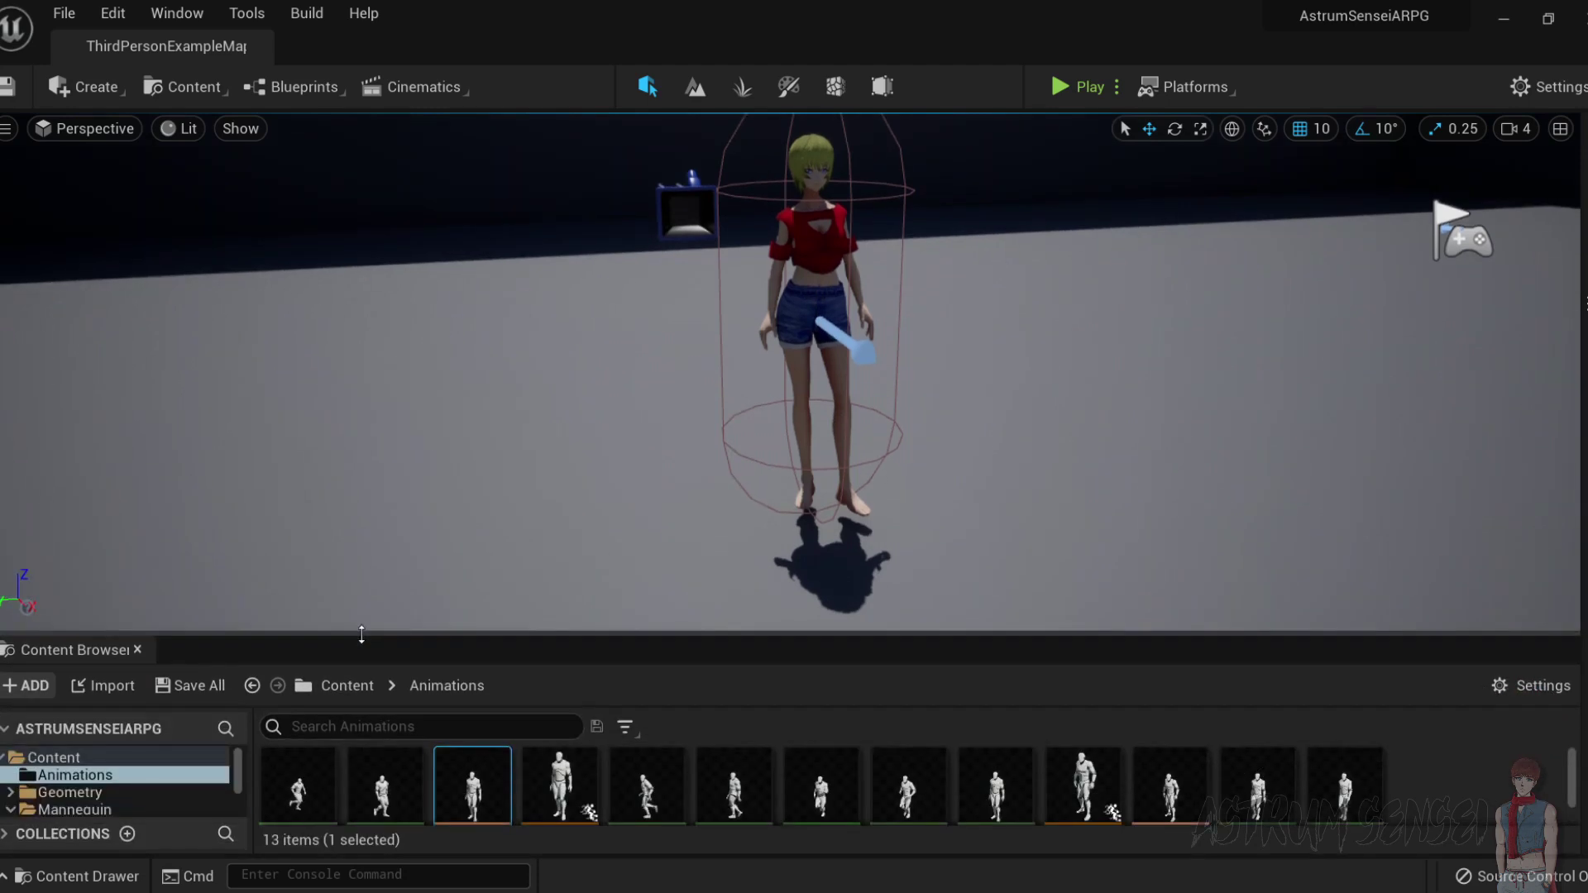
{"action": "mouse_move", "coordinate": [414, 538]}
{"action": "left_mouse_down"}
{"action": "mouse_move", "coordinate": [418, 521]}
{"action": "mouse_move", "coordinate": [421, 551]}
{"action": "left_mouse_up"}
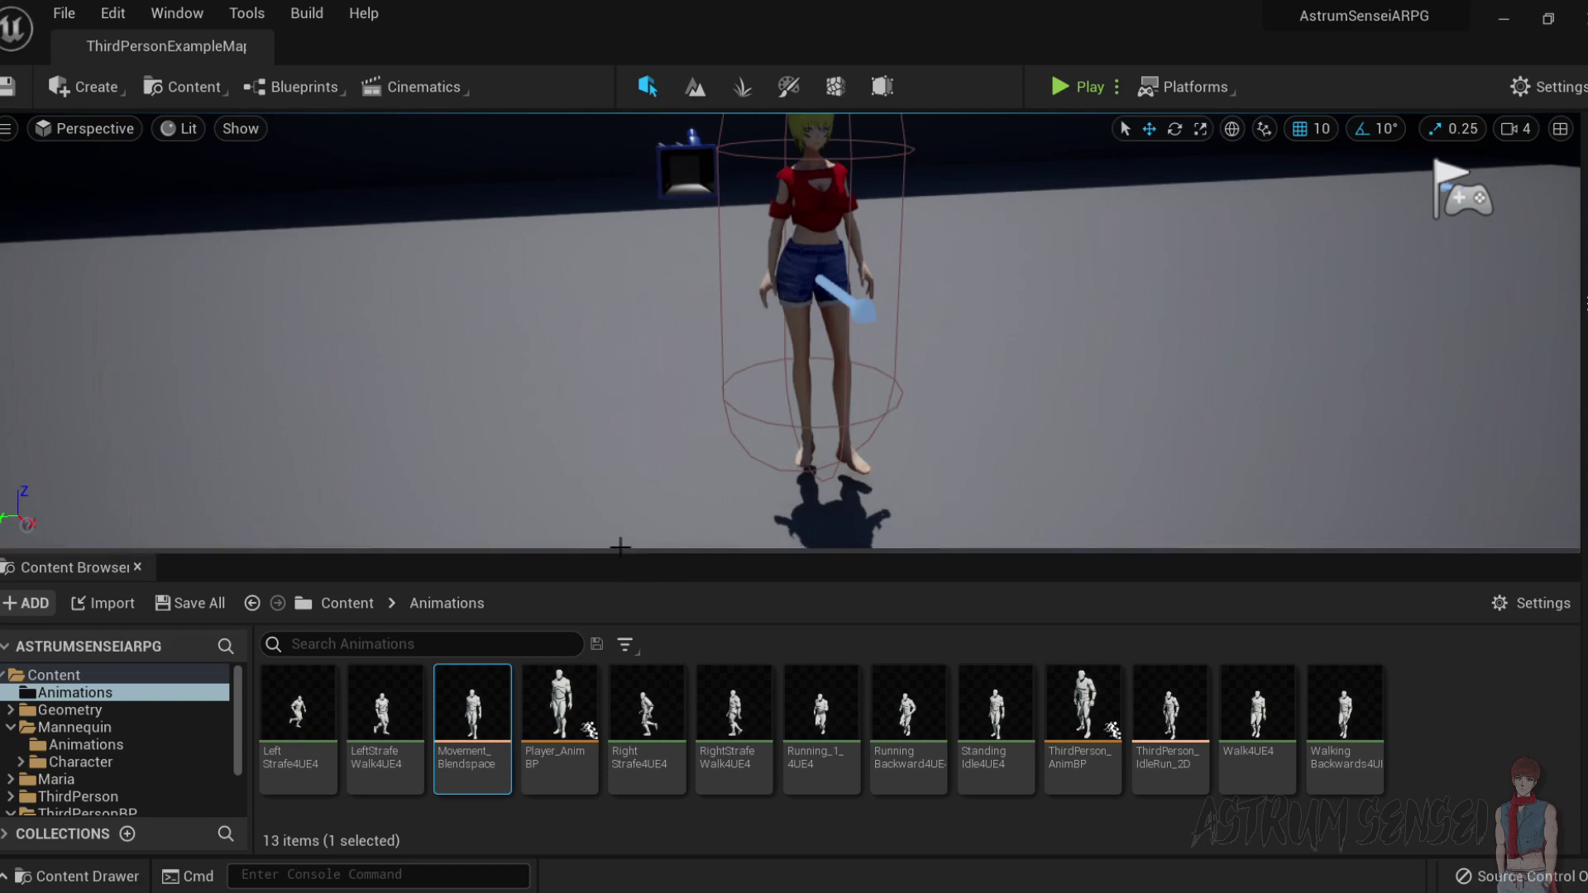
{"action": "left_click_drag", "start_coordinate": [628, 551], "coordinate": [666, 719]}
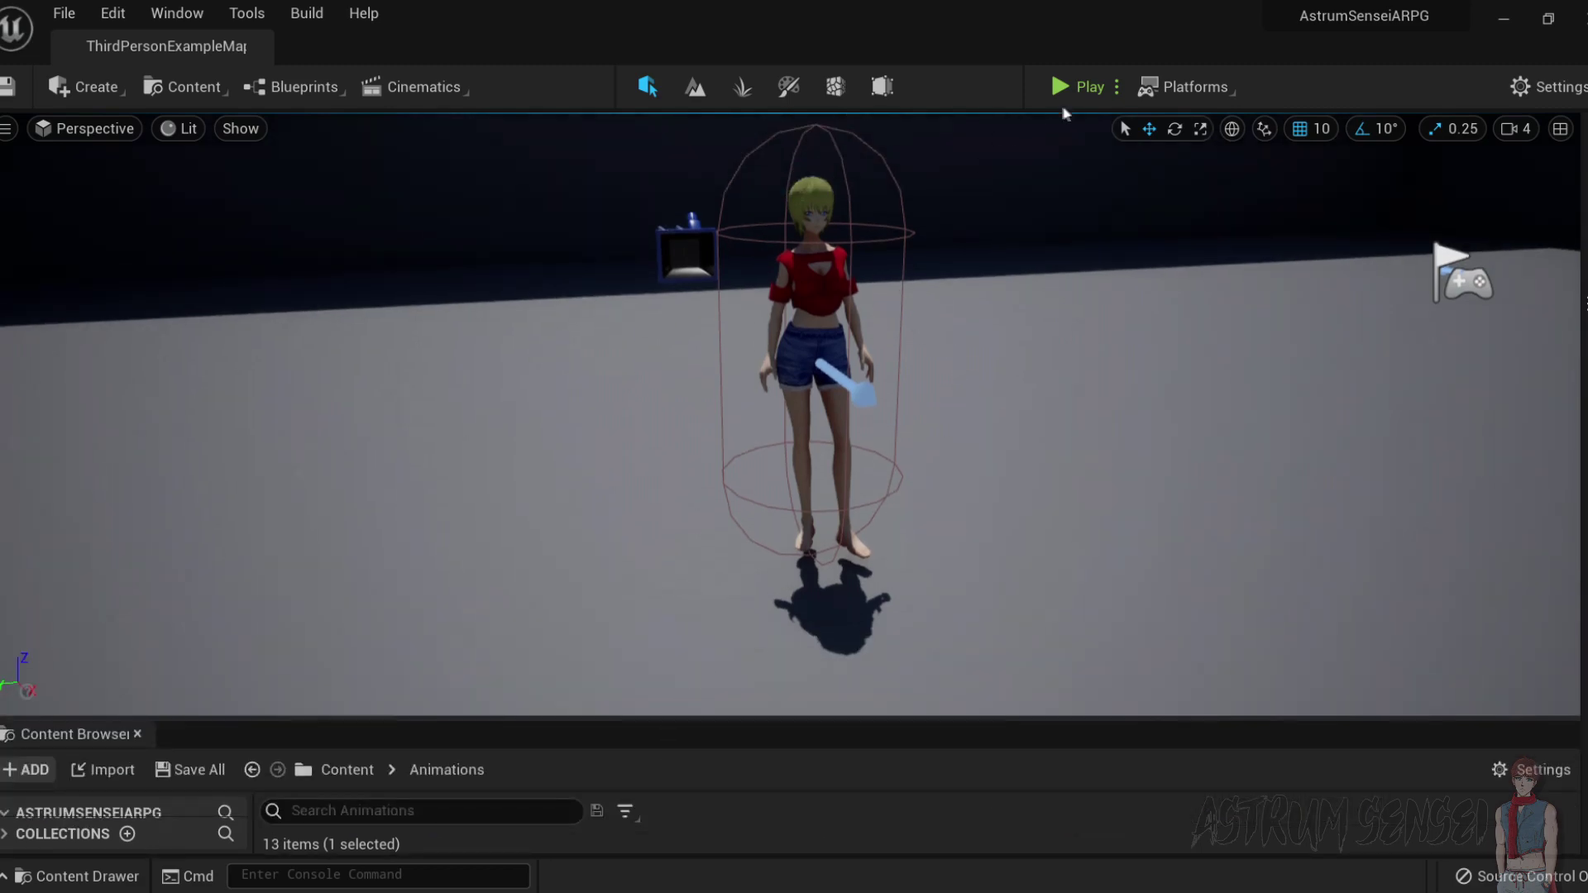
Play the level in the enlarged viewport and move the character backward and forward to examine the animations.
{"action": "left_click", "coordinate": [1063, 86]}
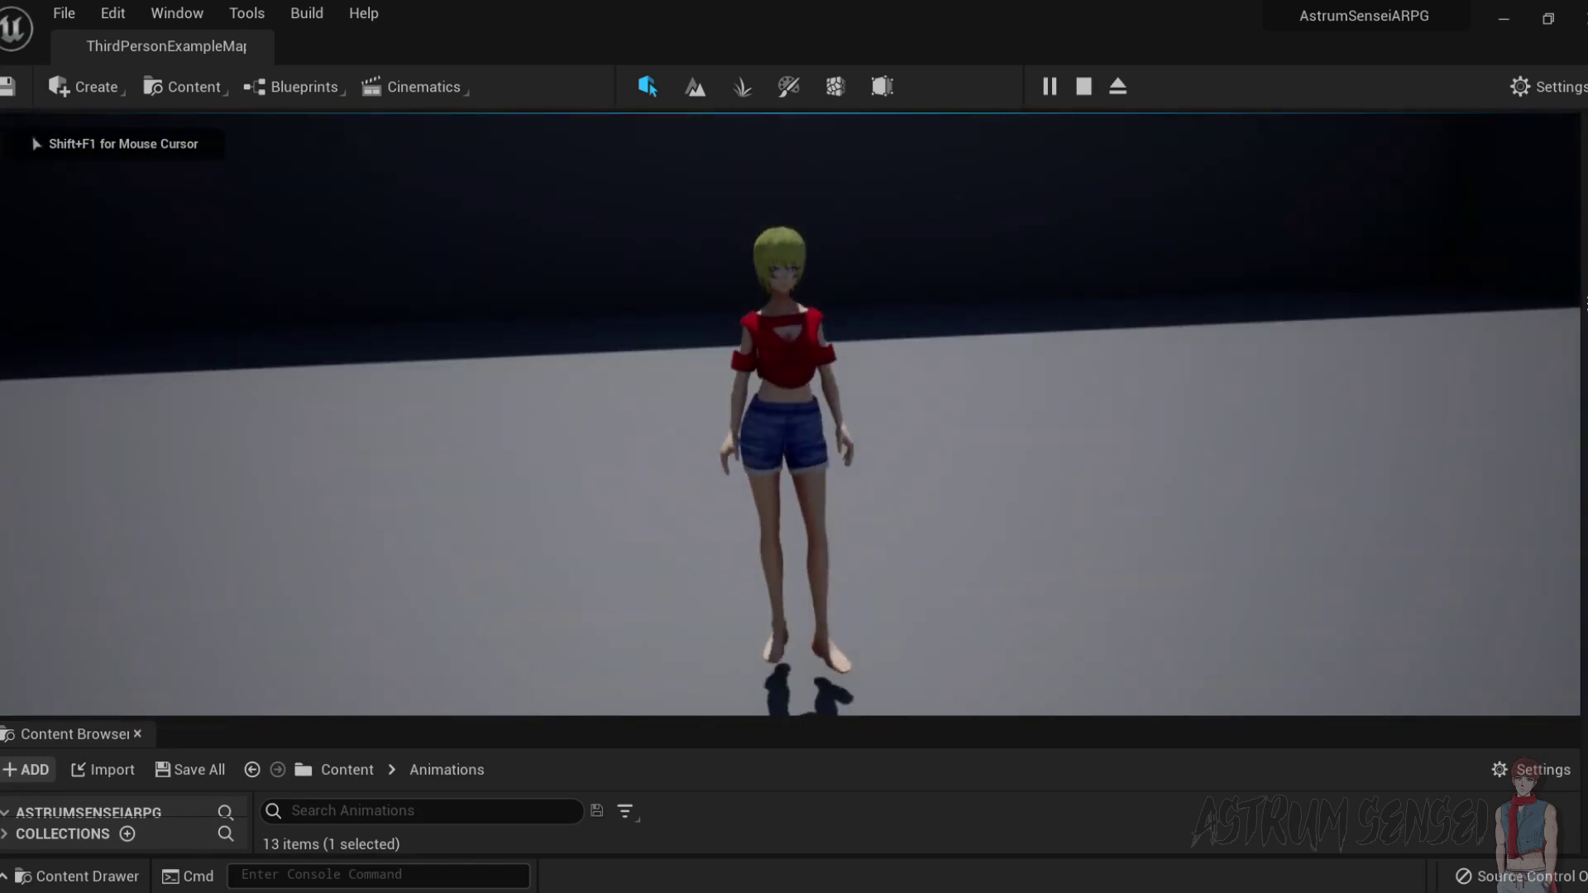
{"action": "key", "text": "s"}
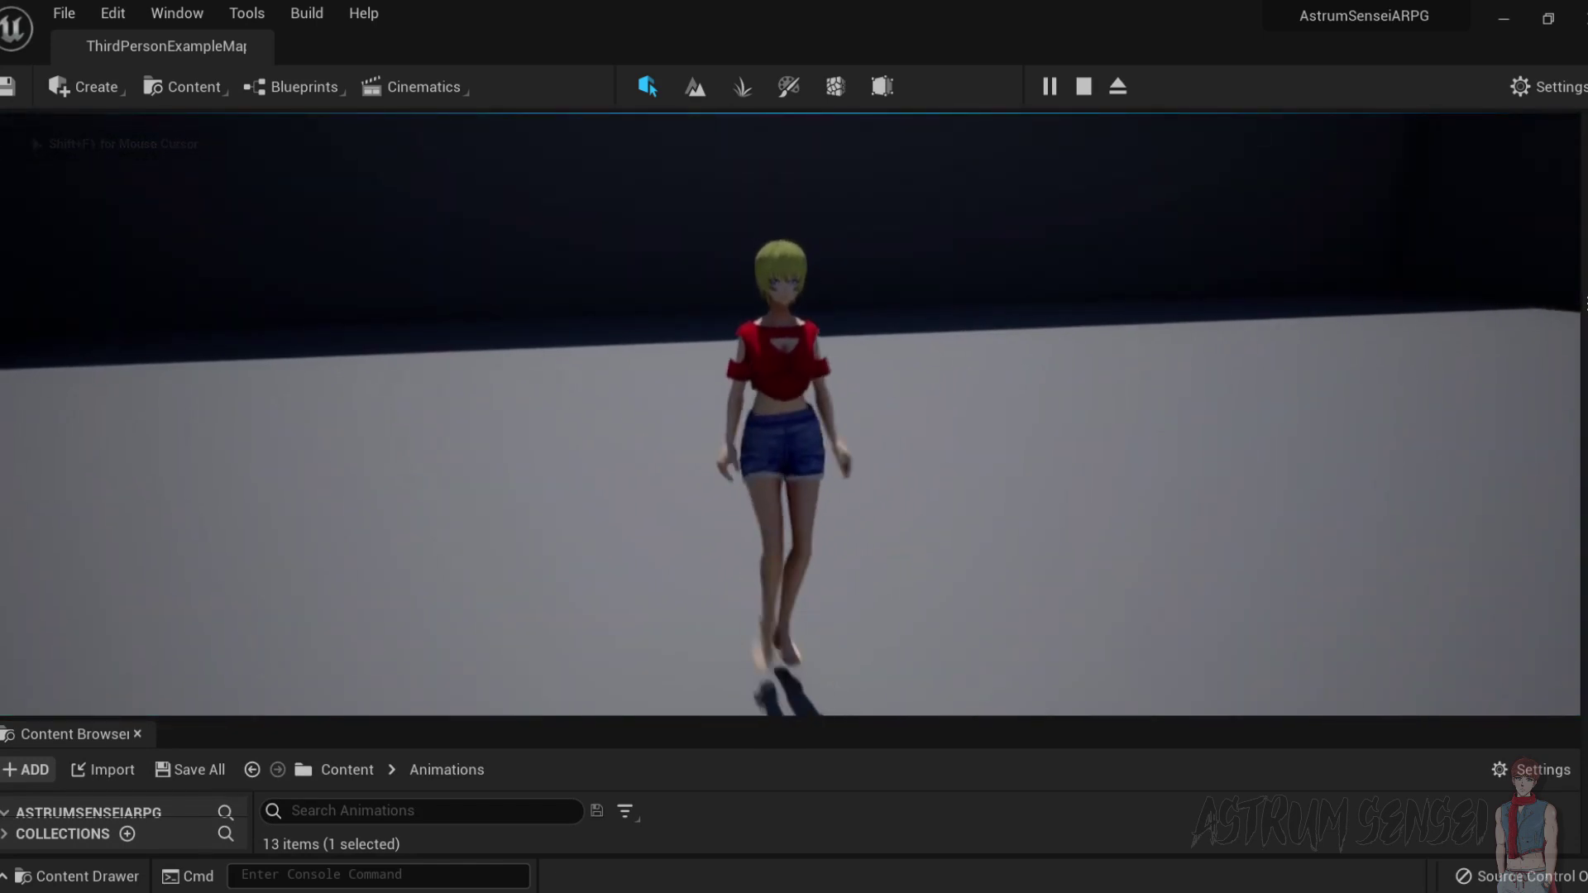
{"action": "key", "text": "w"}
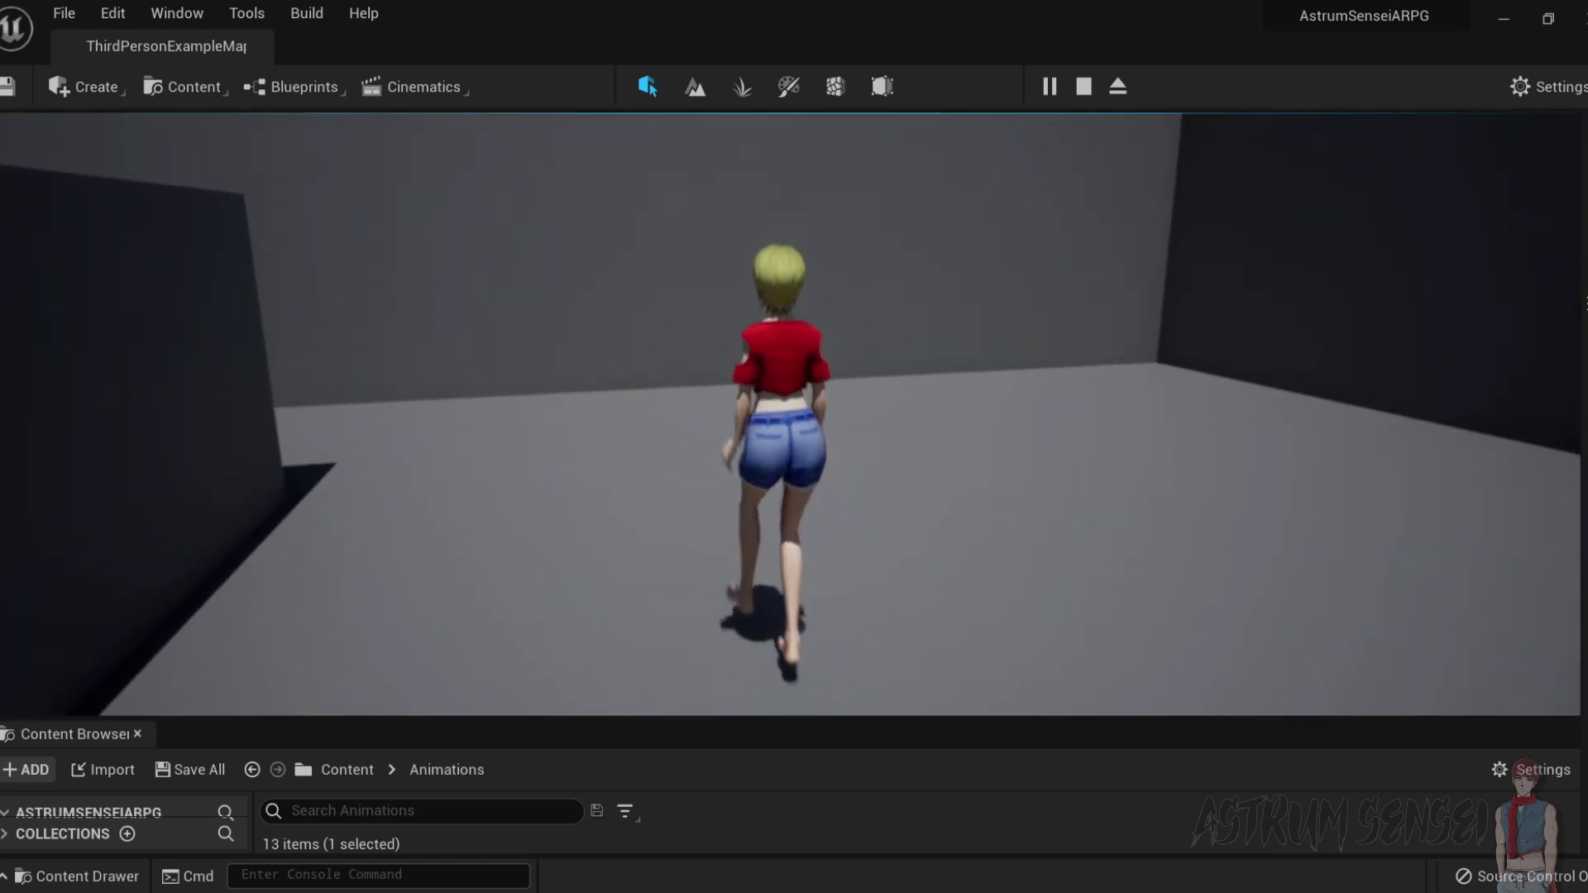
Stop playing the level and enlarge the Content Browser to show the assets in the Animations folder.
{"action": "key", "text": "Escape"}
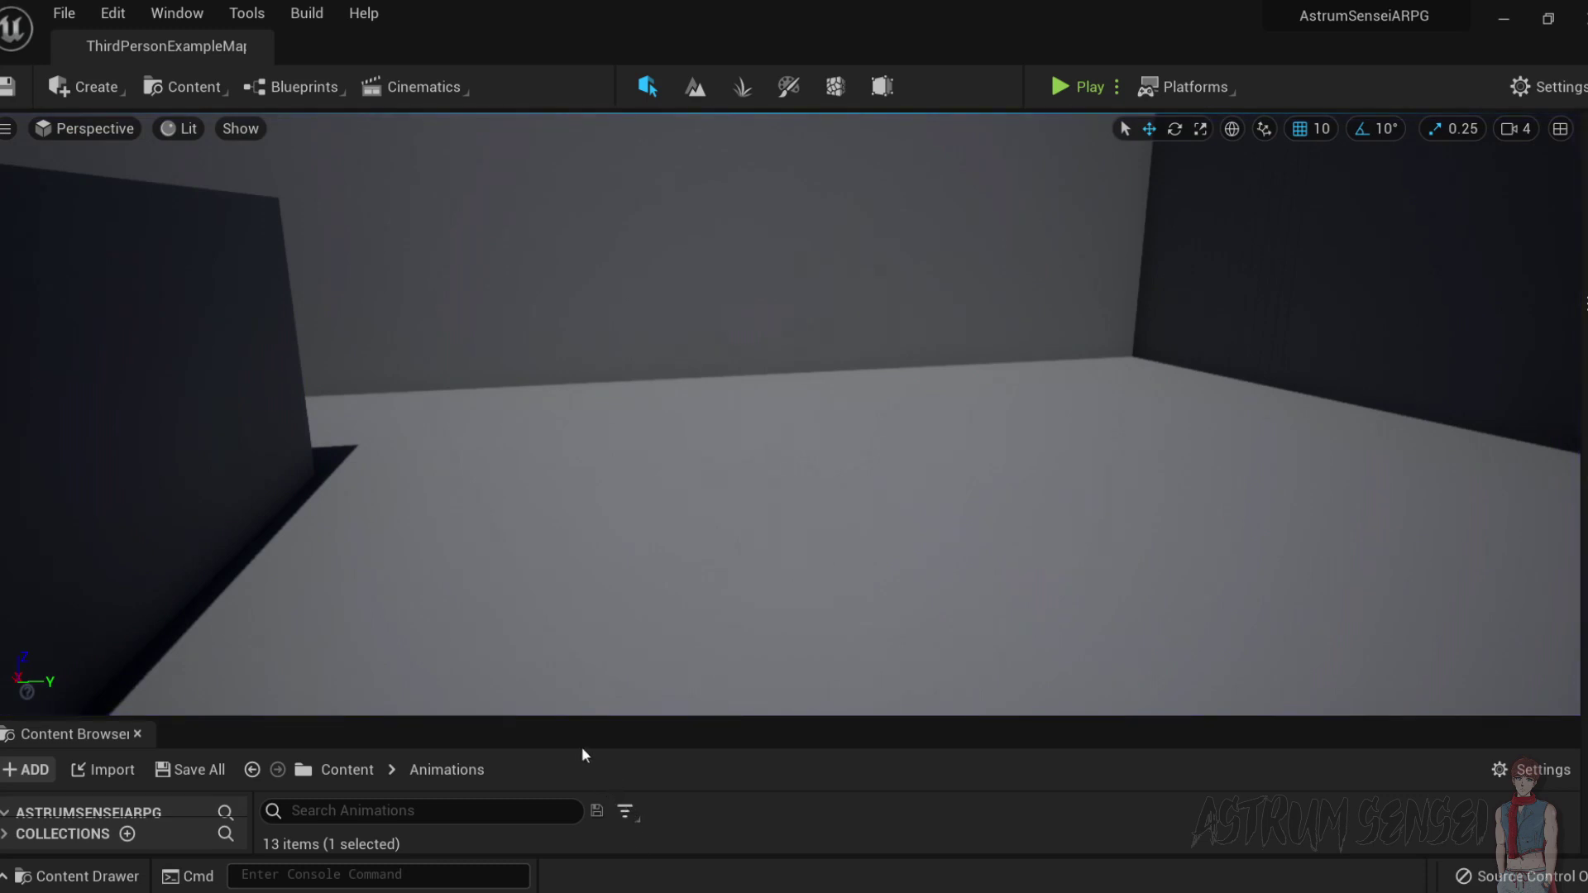
{"action": "left_click_drag", "start_coordinate": [608, 720], "coordinate": [611, 496]}
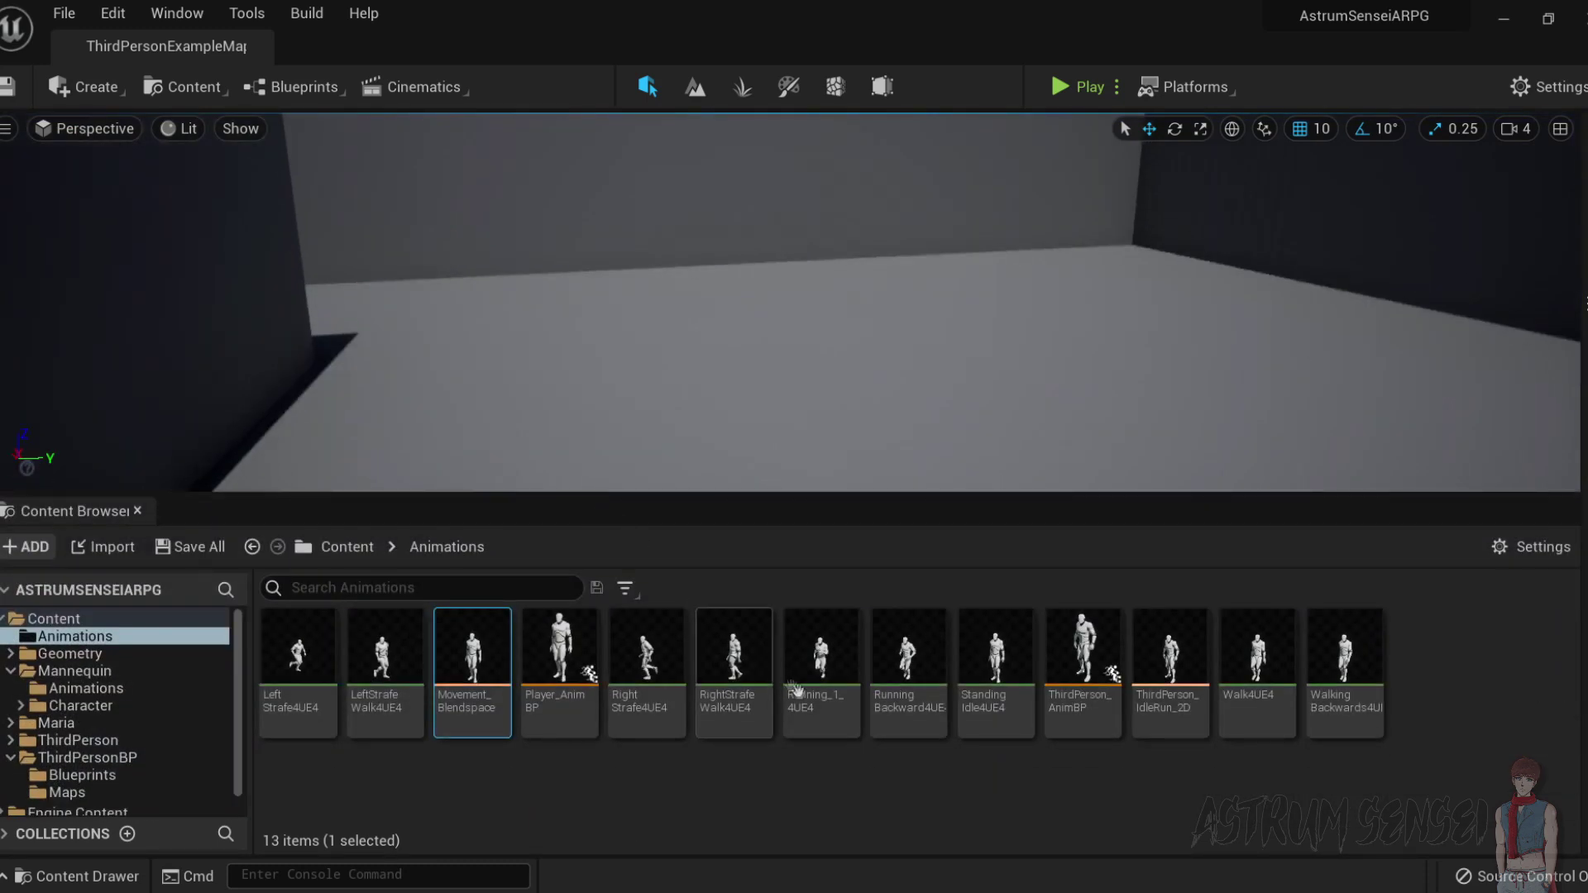
Open Movement_Blendspace and examine its sample at the positive end of the Side Input axis.
{"action": "double_click", "coordinate": [488, 665]}
{"action": "mouse_move", "coordinate": [1257, 677]}
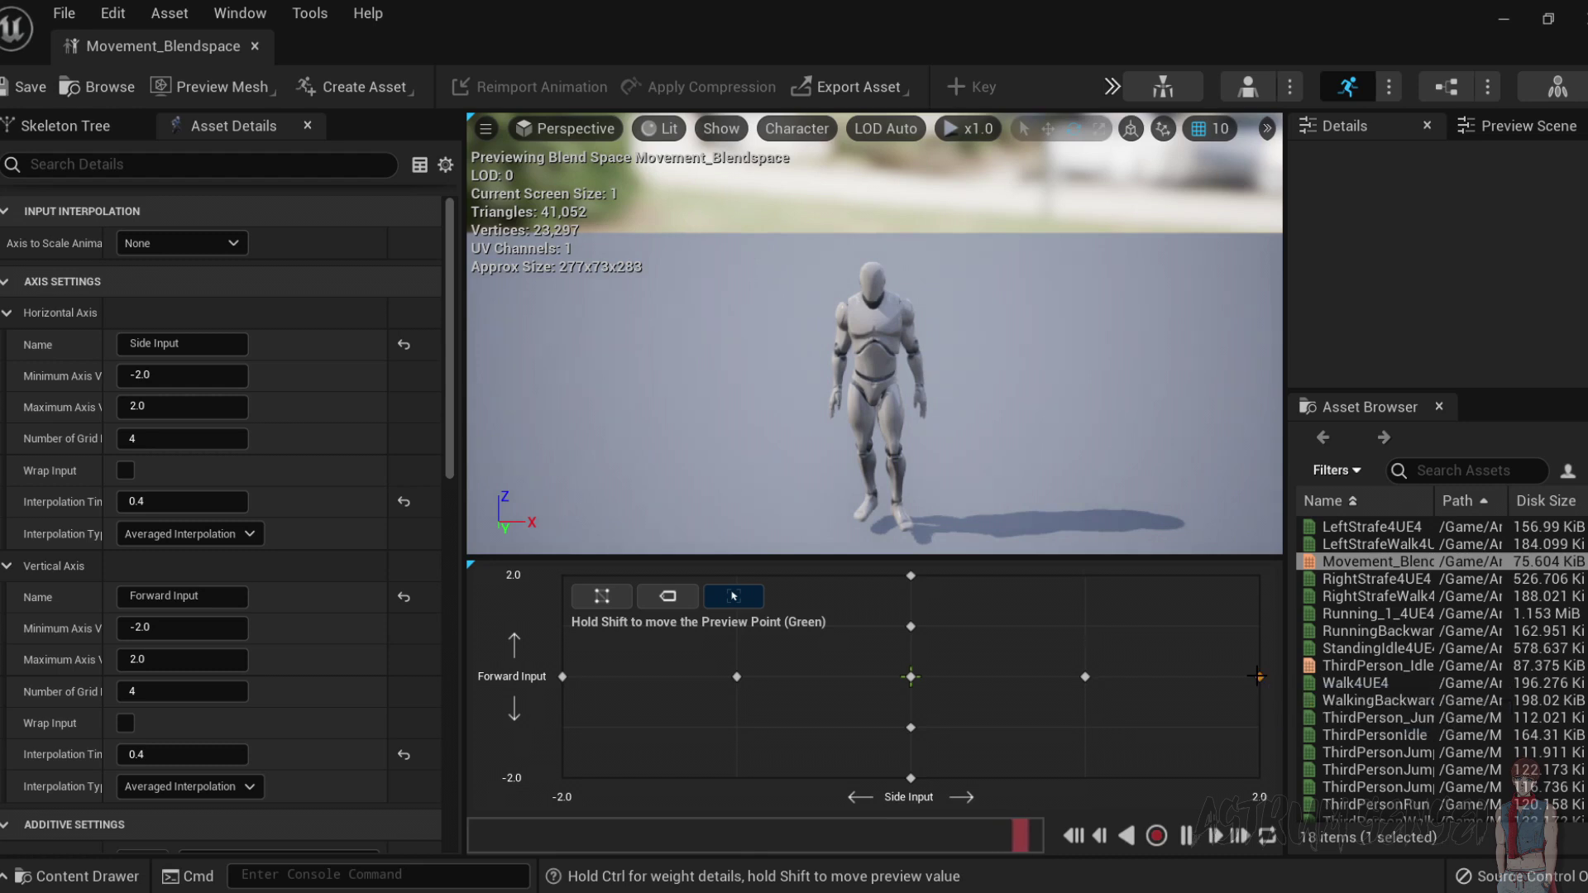
{"action": "left_click_drag", "start_coordinate": [1266, 611], "coordinate": [1263, 587]}
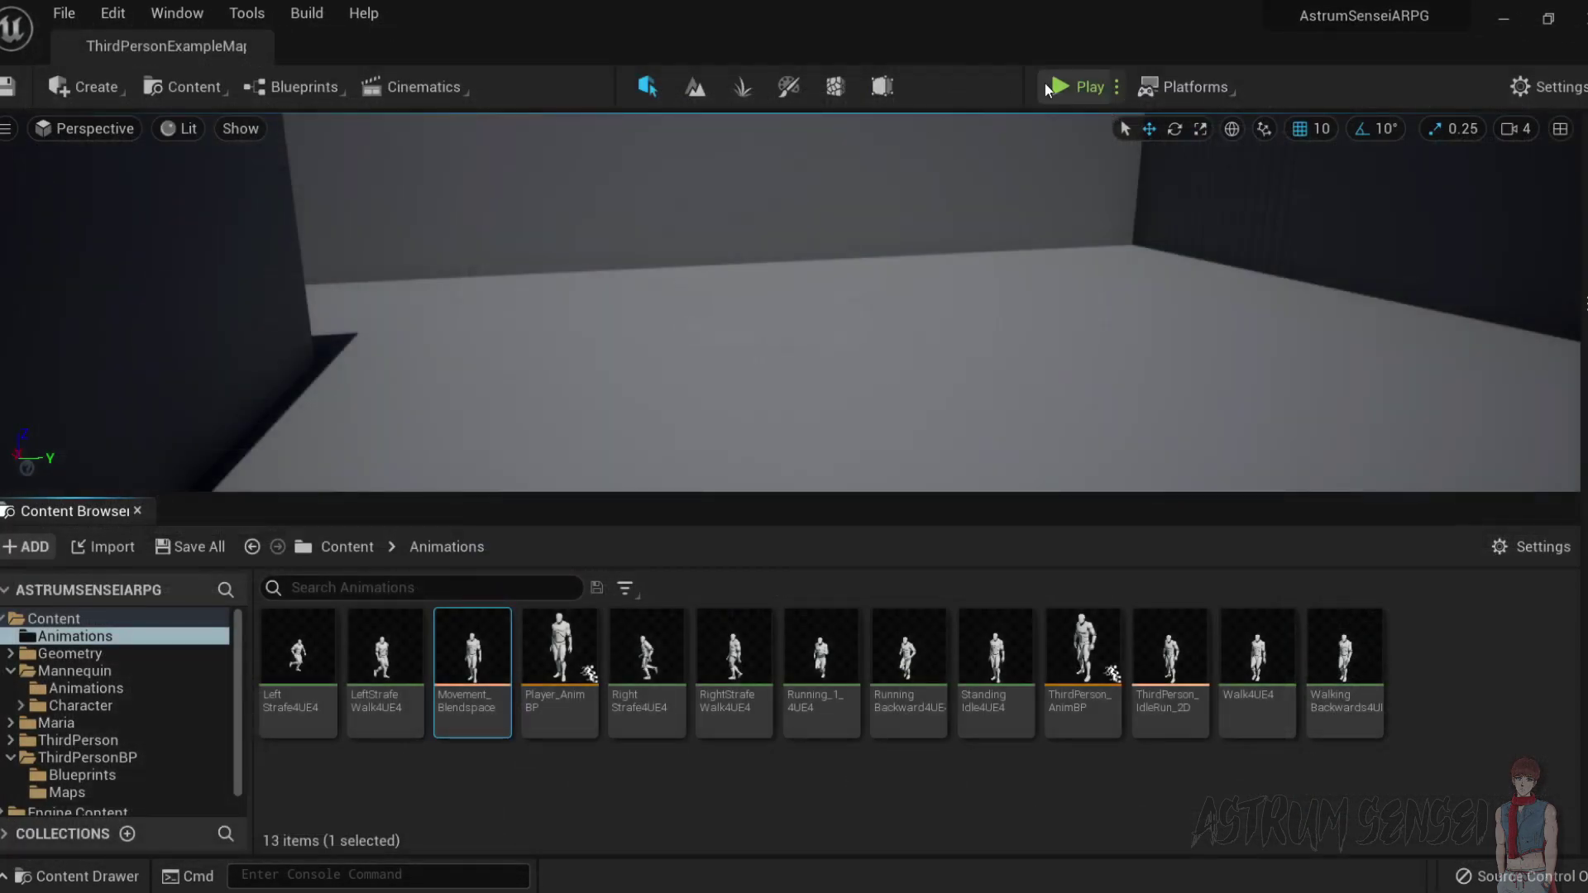
Play the level, strafe the character both ways with short forward and backward moves to check the blending, and stop playing.
{"action": "left_click", "coordinate": [1045, 82]}
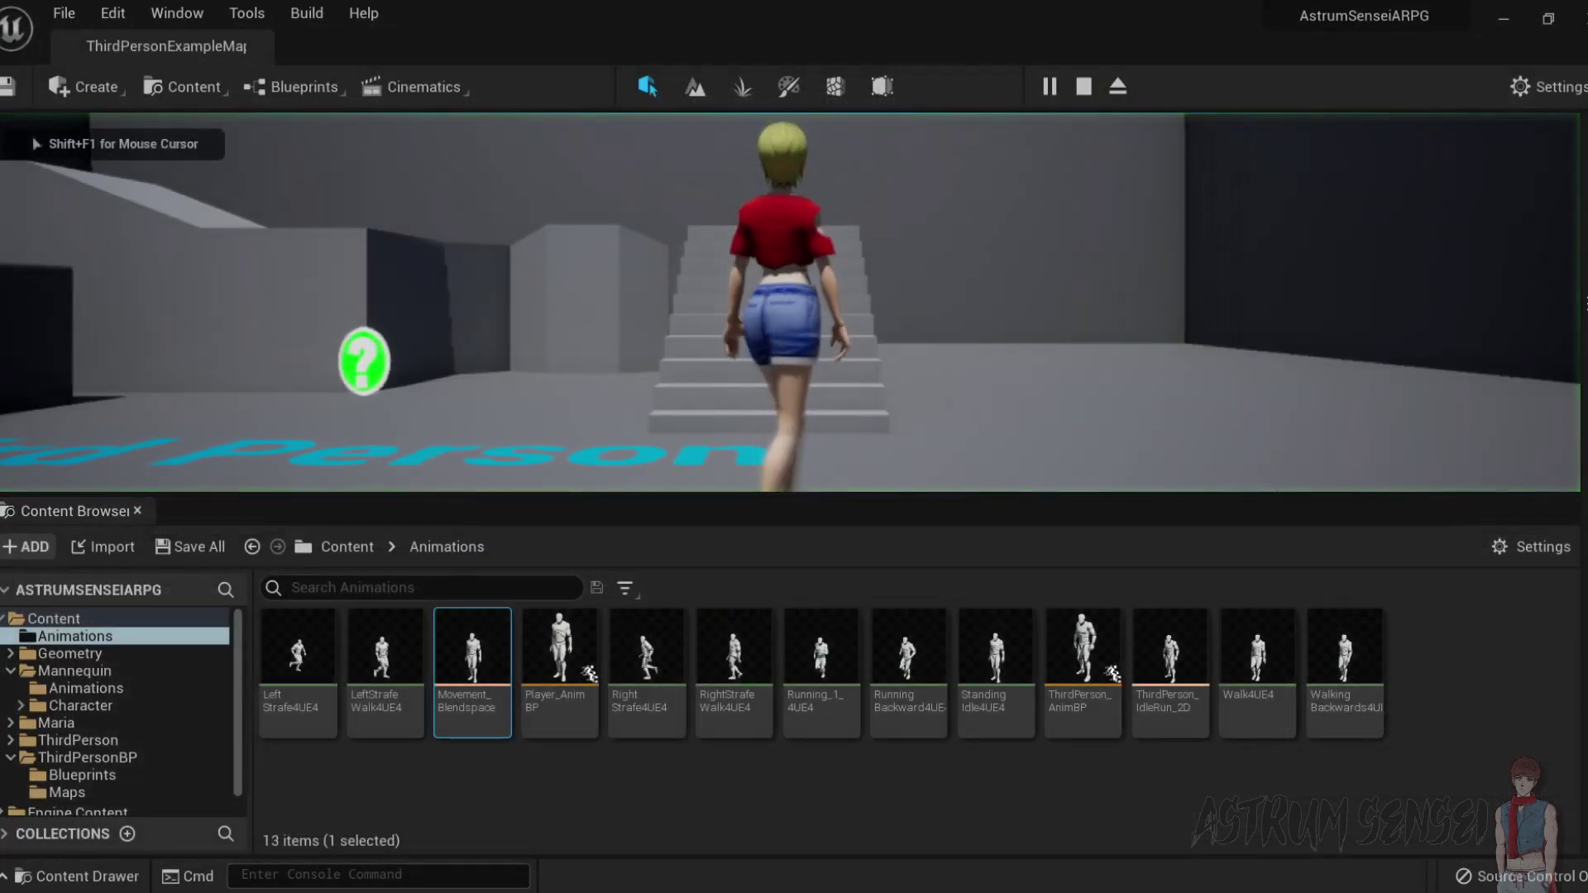
{"action": "key", "text": "d"}
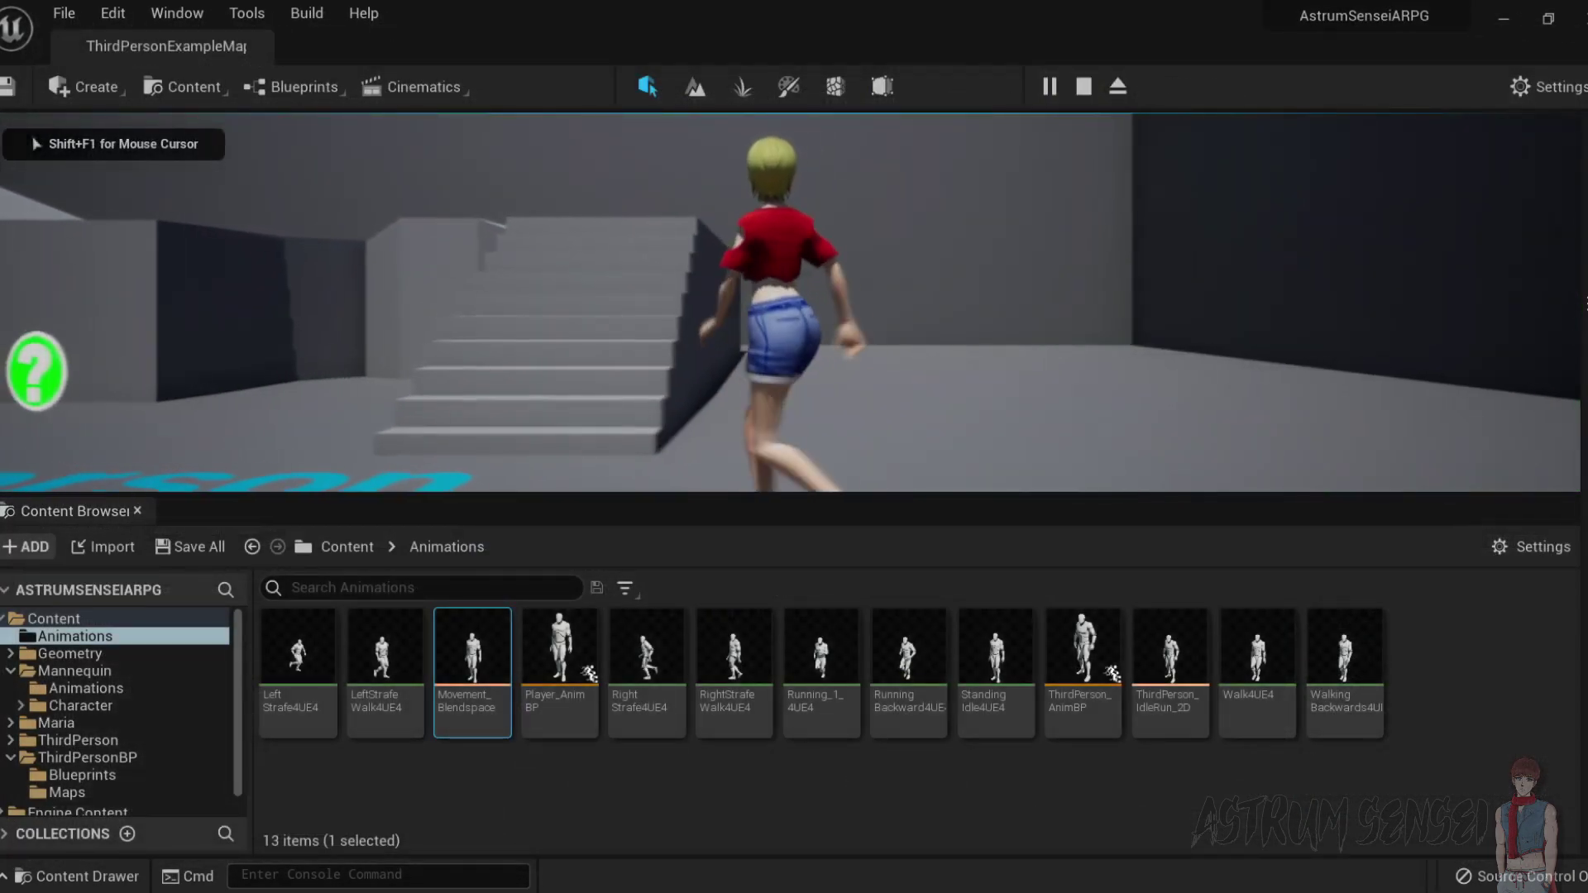
{"action": "key", "text": "a"}
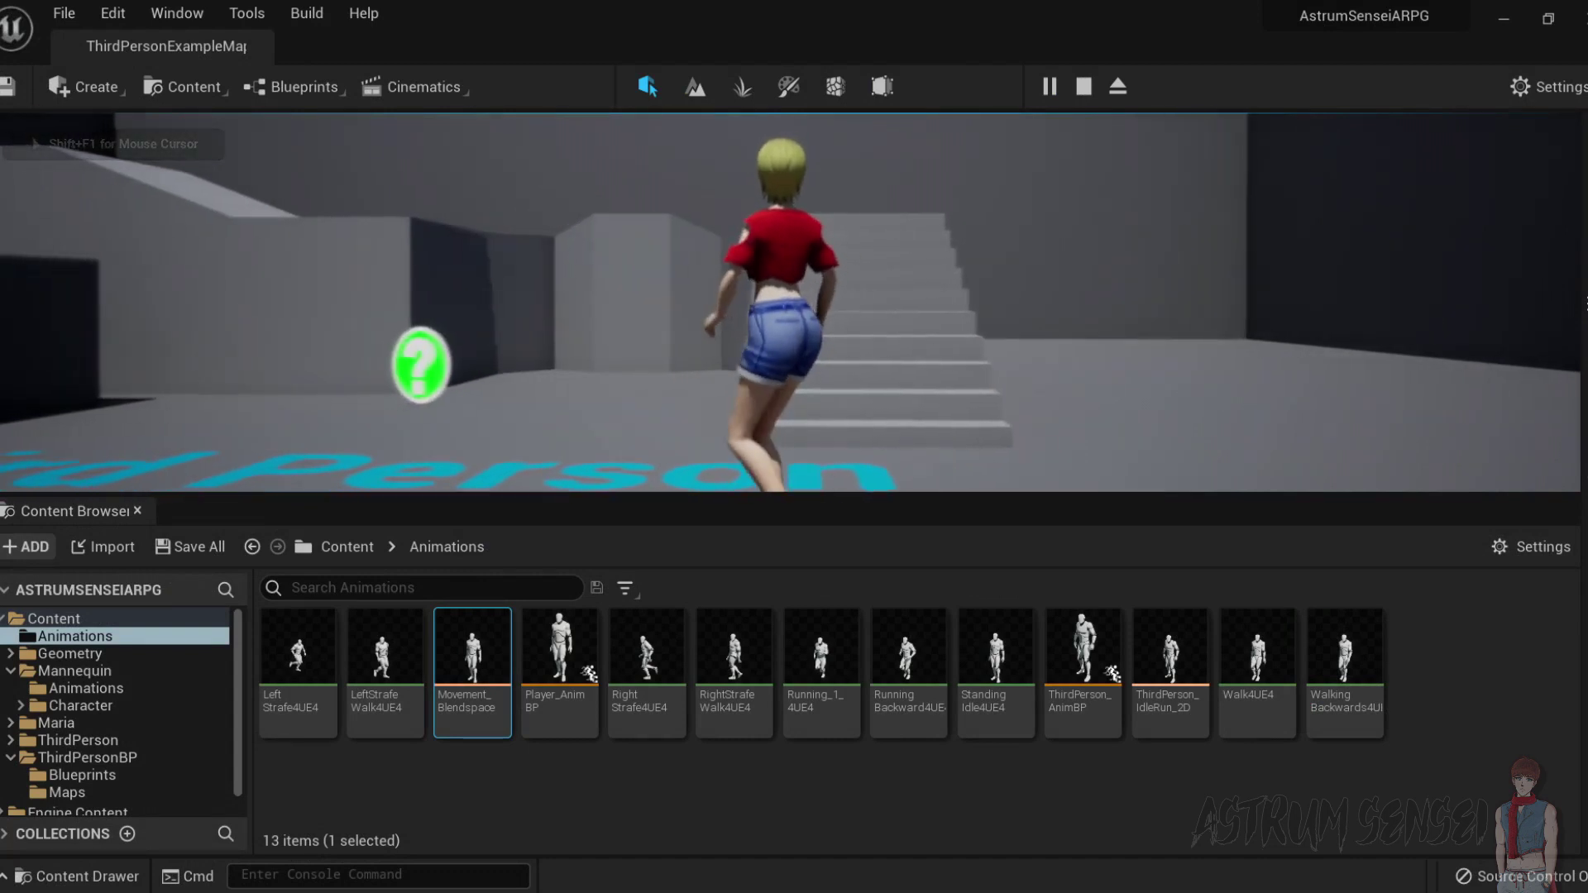
{"action": "key", "text": "d"}
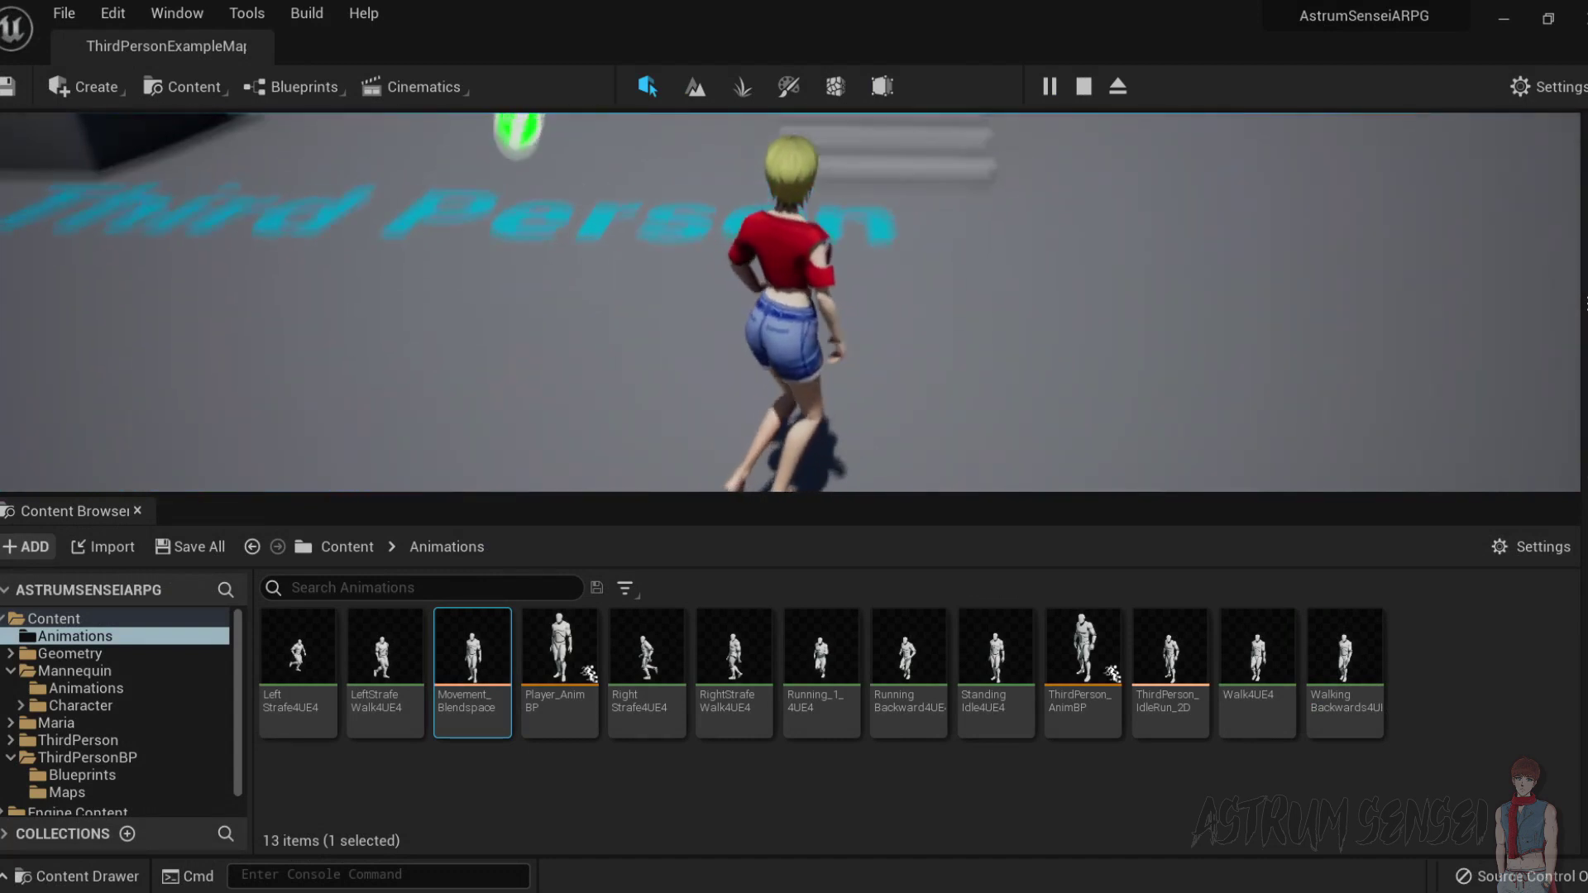
{"action": "key", "text": "d"}
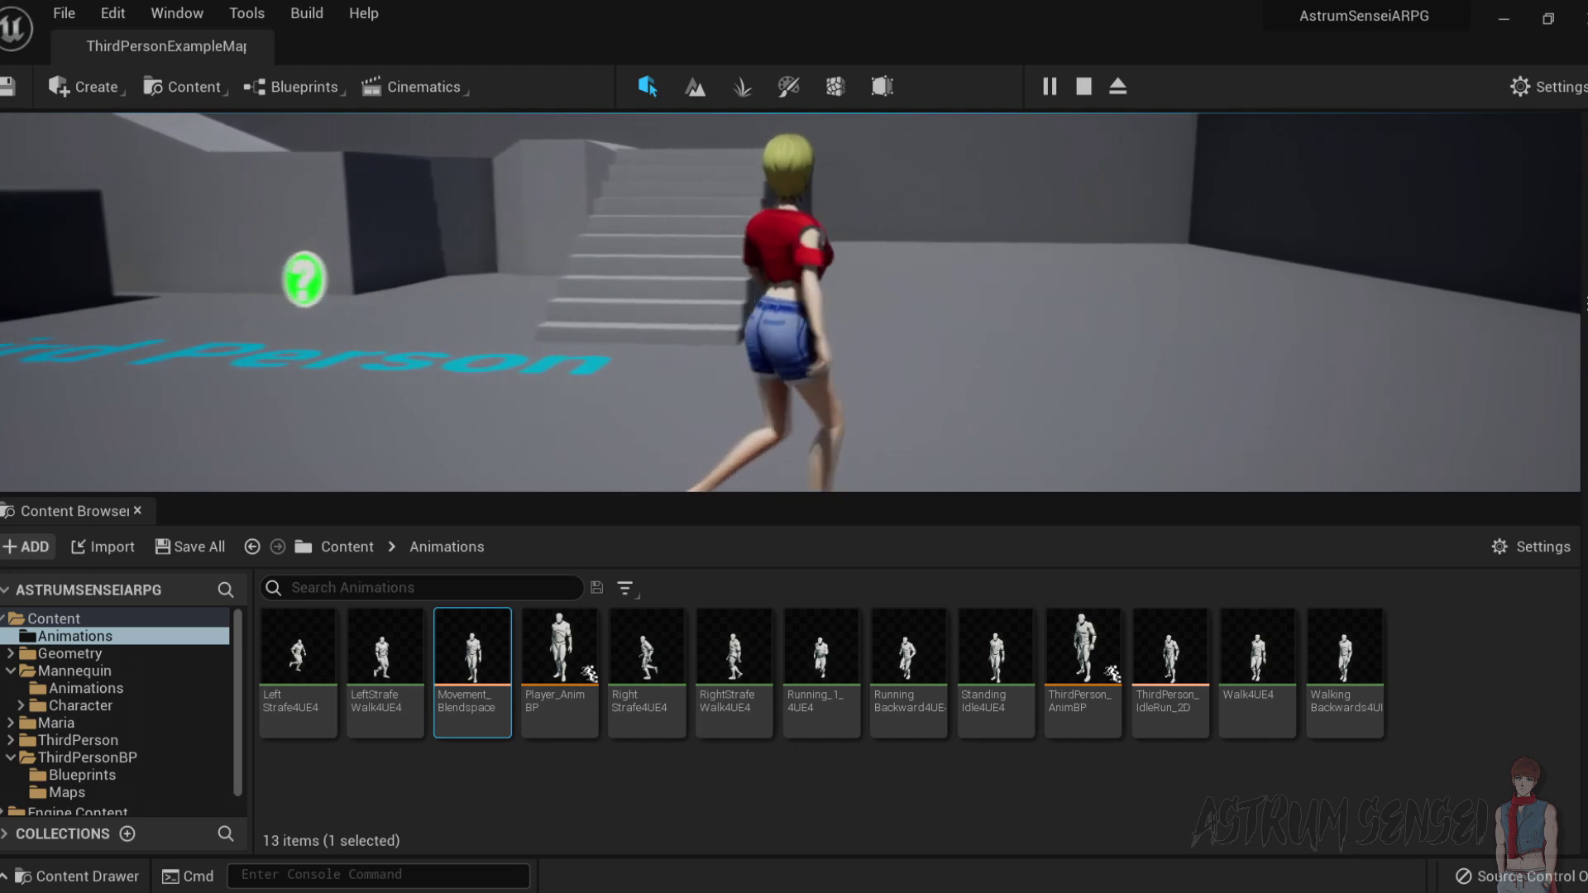
{"action": "key", "text": "d"}
{"action": "key", "text": "w"}
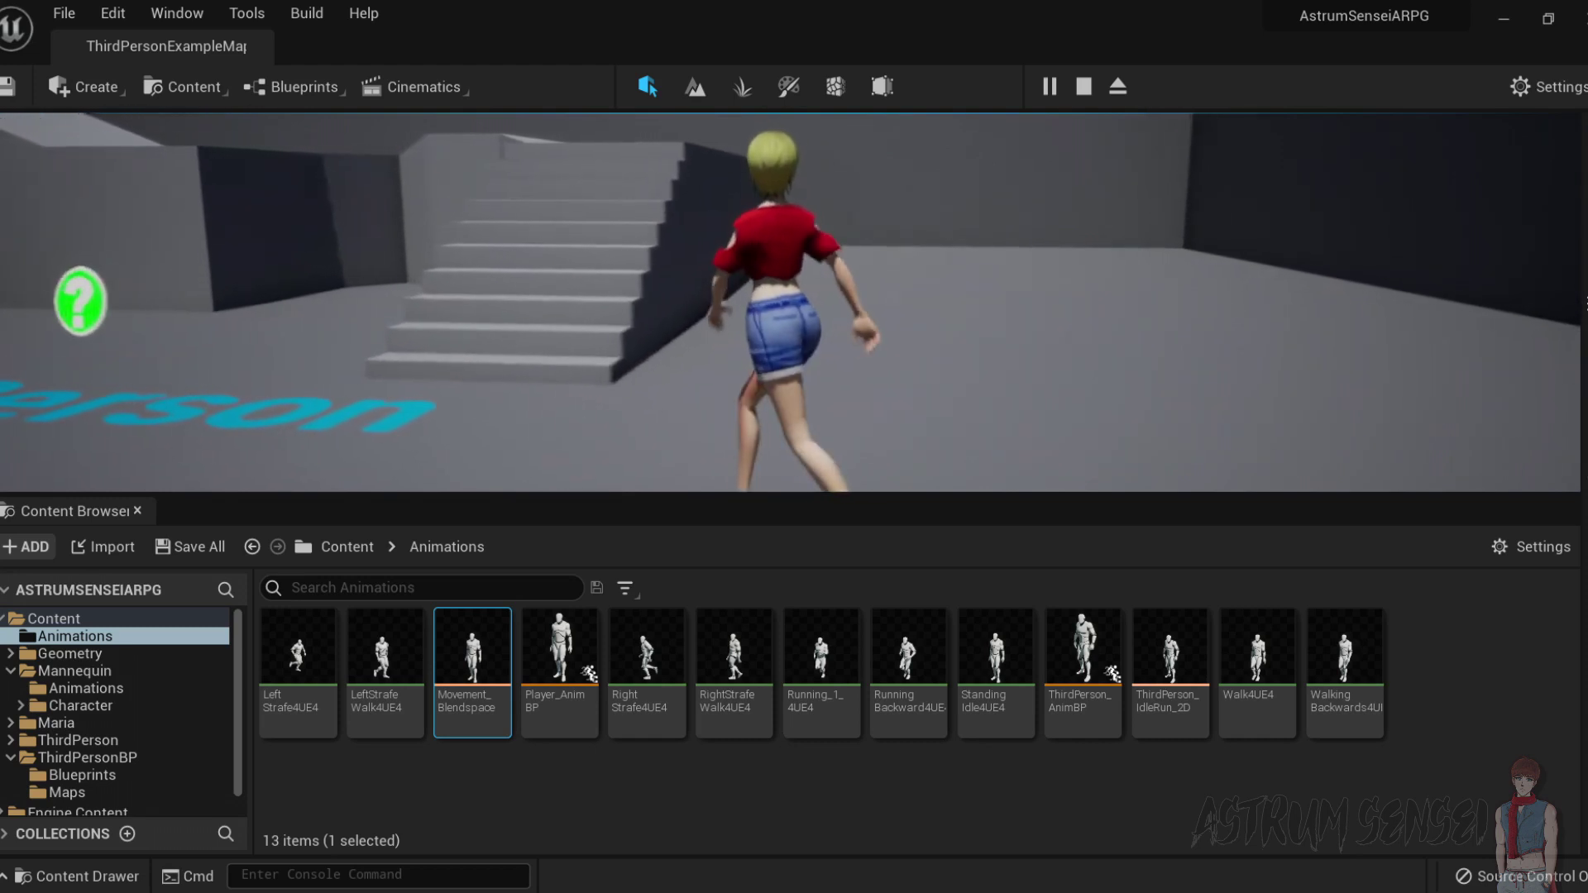
{"action": "key", "text": "a"}
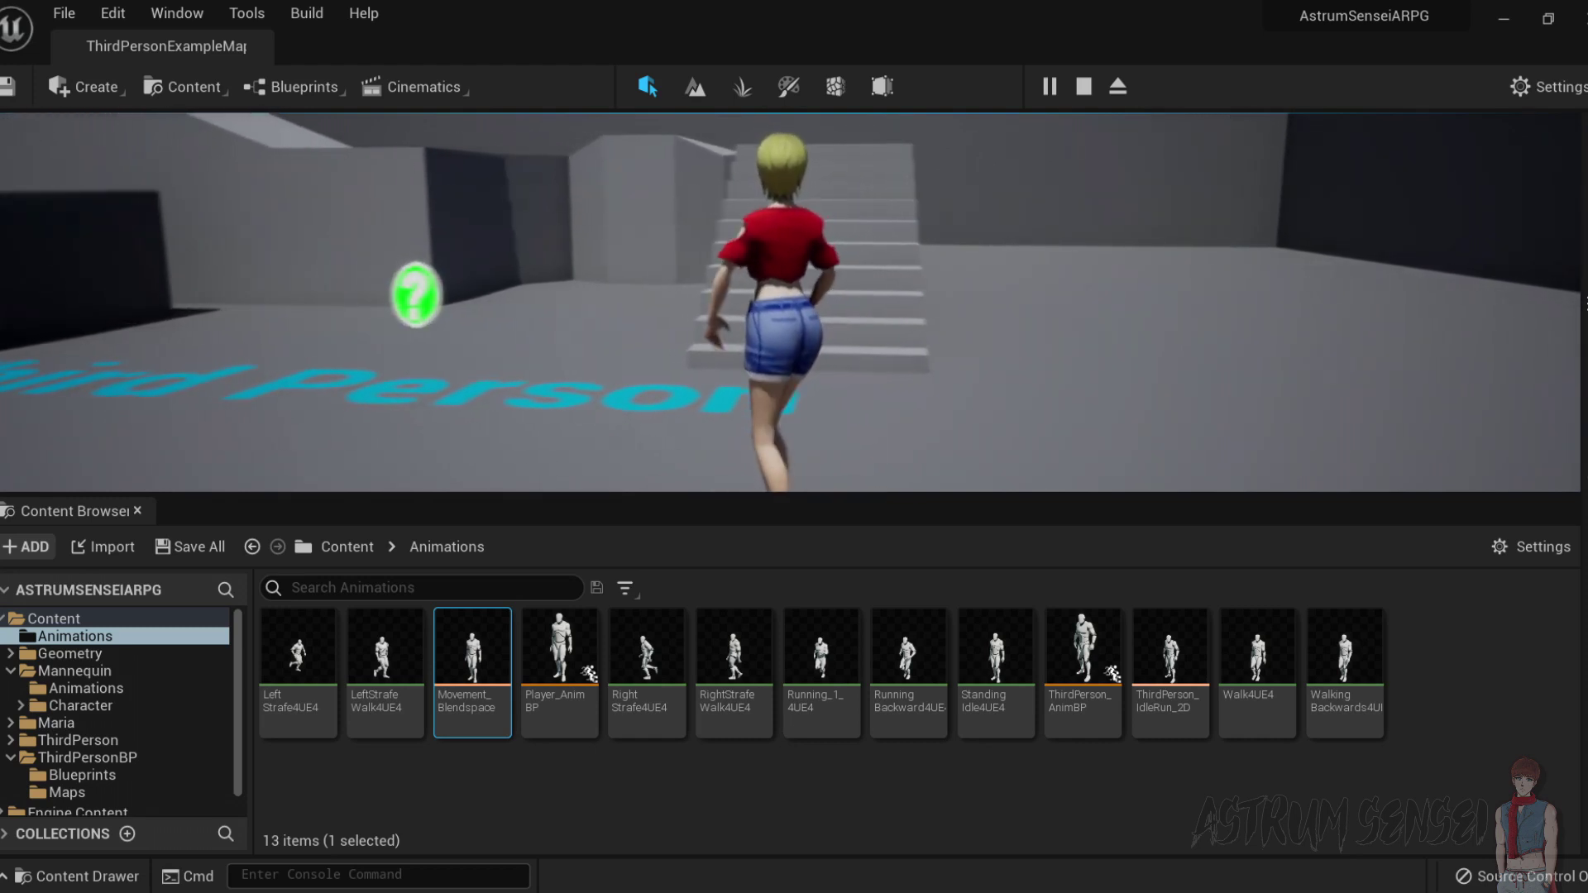
{"action": "key", "text": "s"}
{"action": "key", "text": "d"}
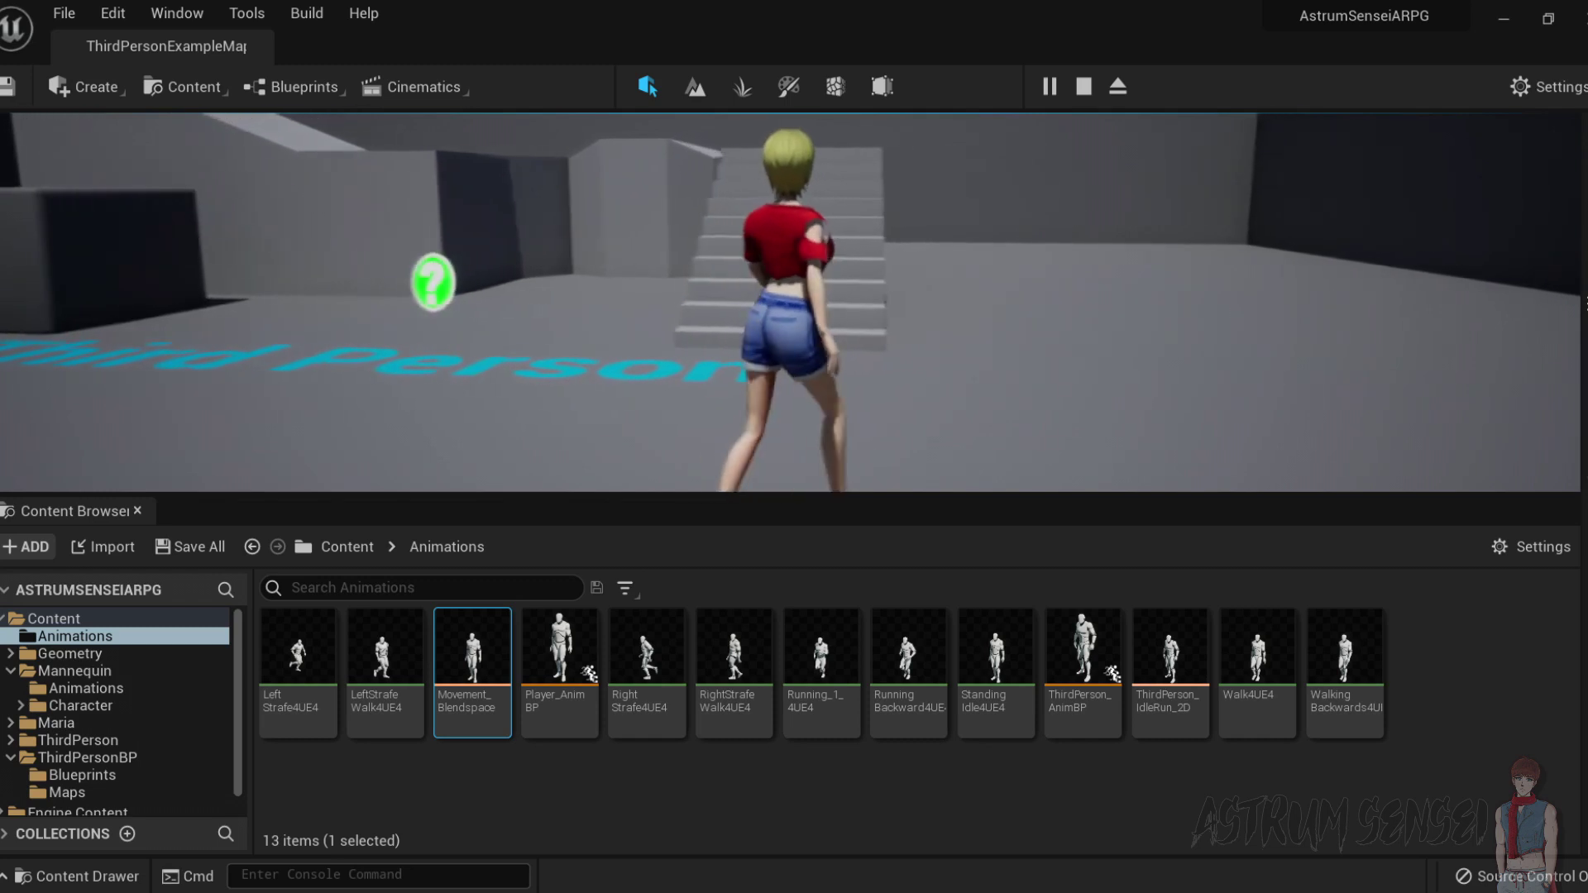
{"action": "key", "text": "Escape"}
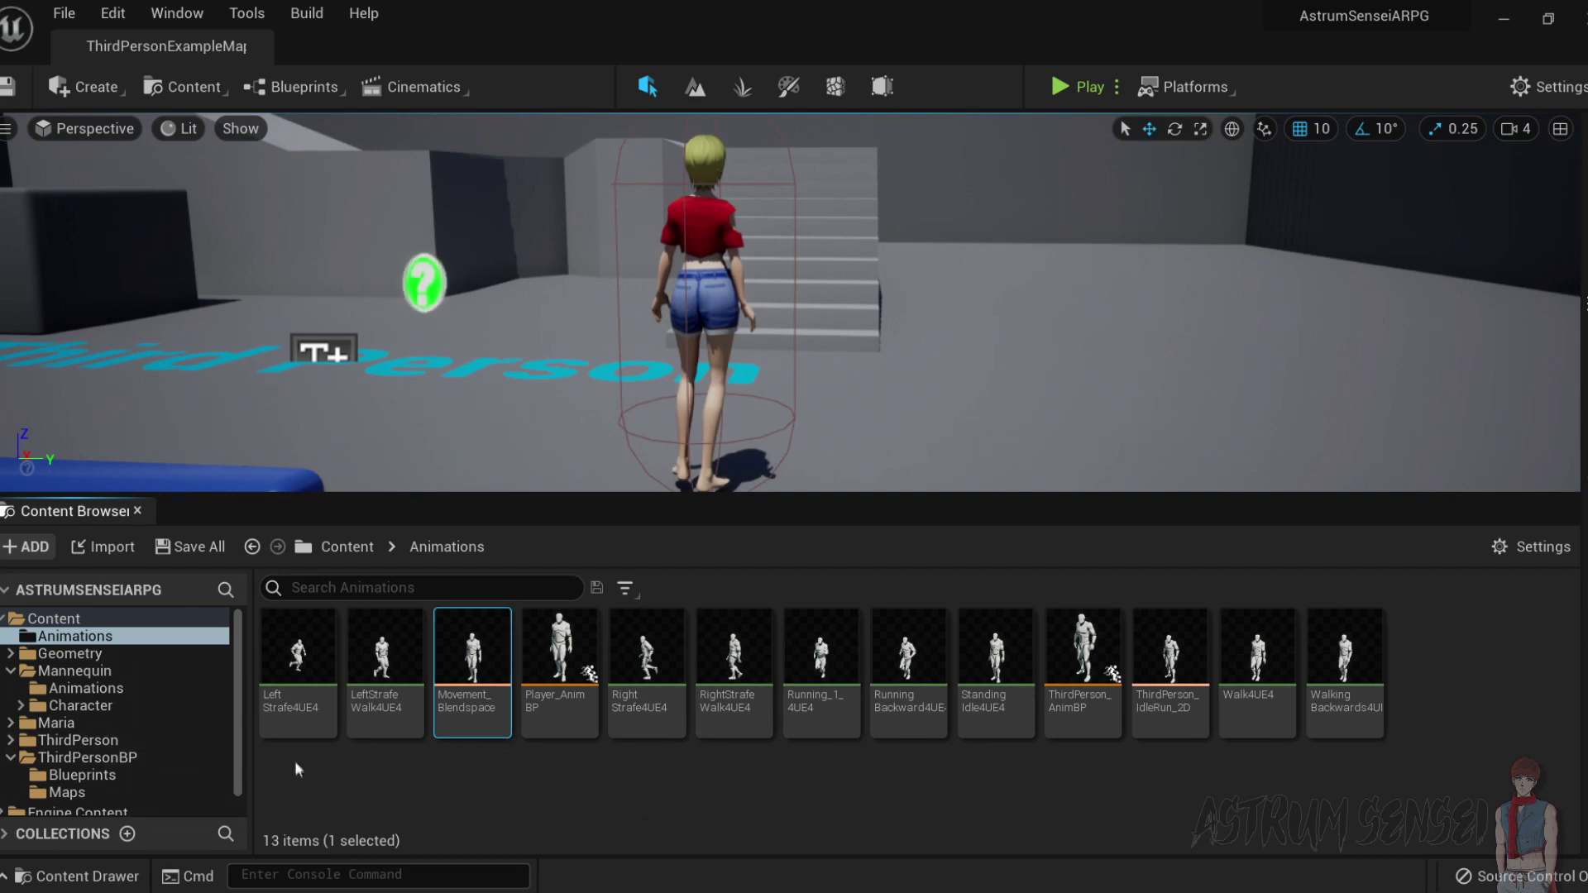
Open the ThirdPersonCharacter blueprint from the ThirdPersonBP/Blueprints folder.
{"action": "left_click", "coordinate": [160, 758]}
{"action": "left_click", "coordinate": [167, 778]}
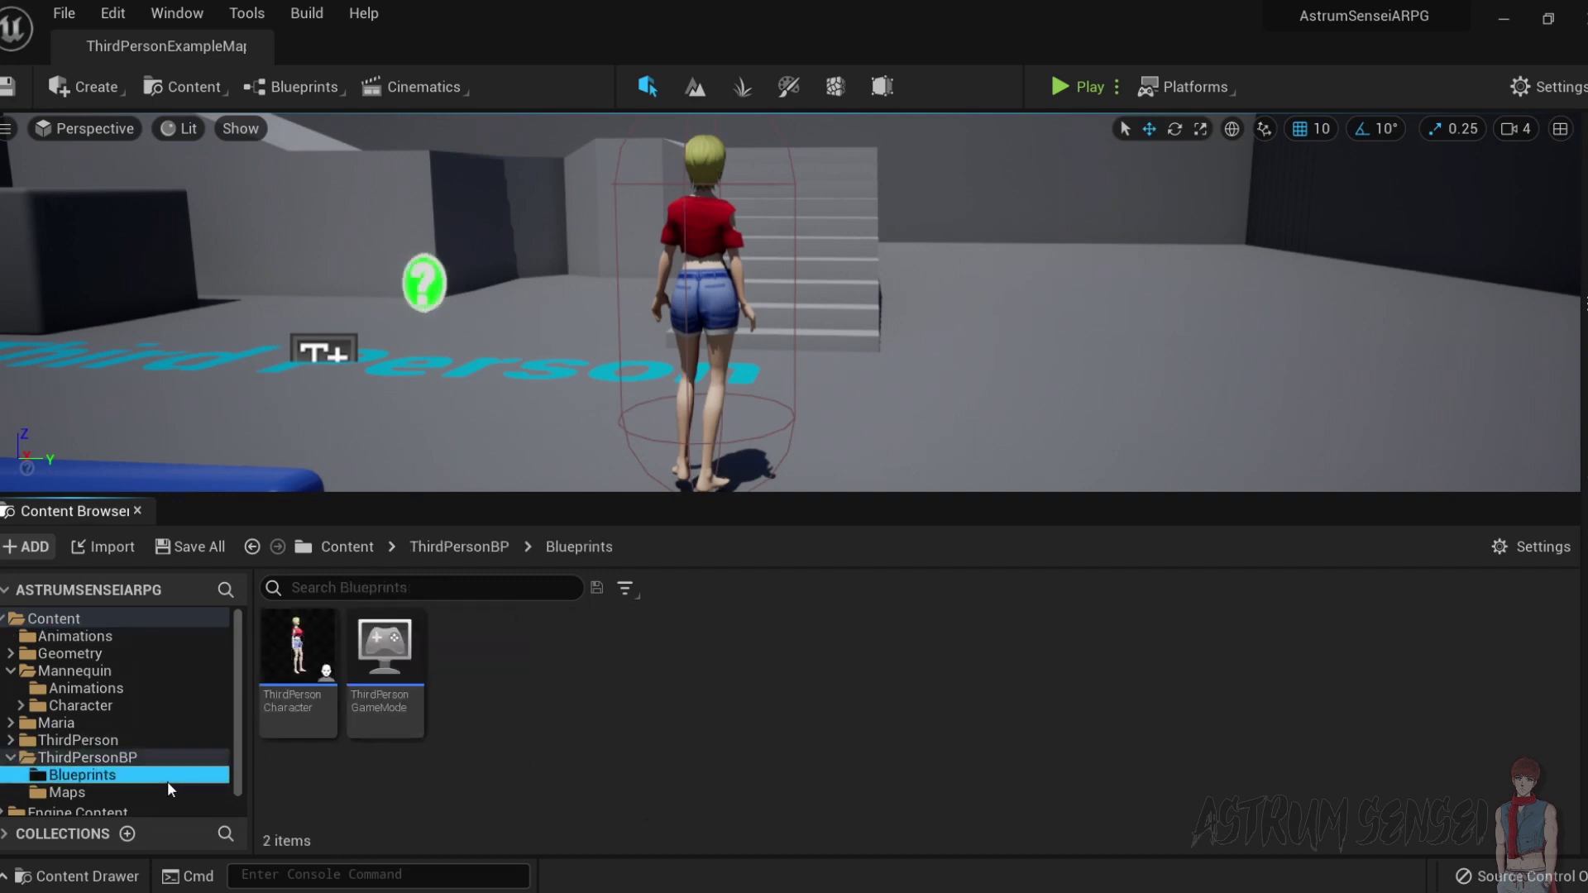
{"action": "double_click", "coordinate": [315, 646]}
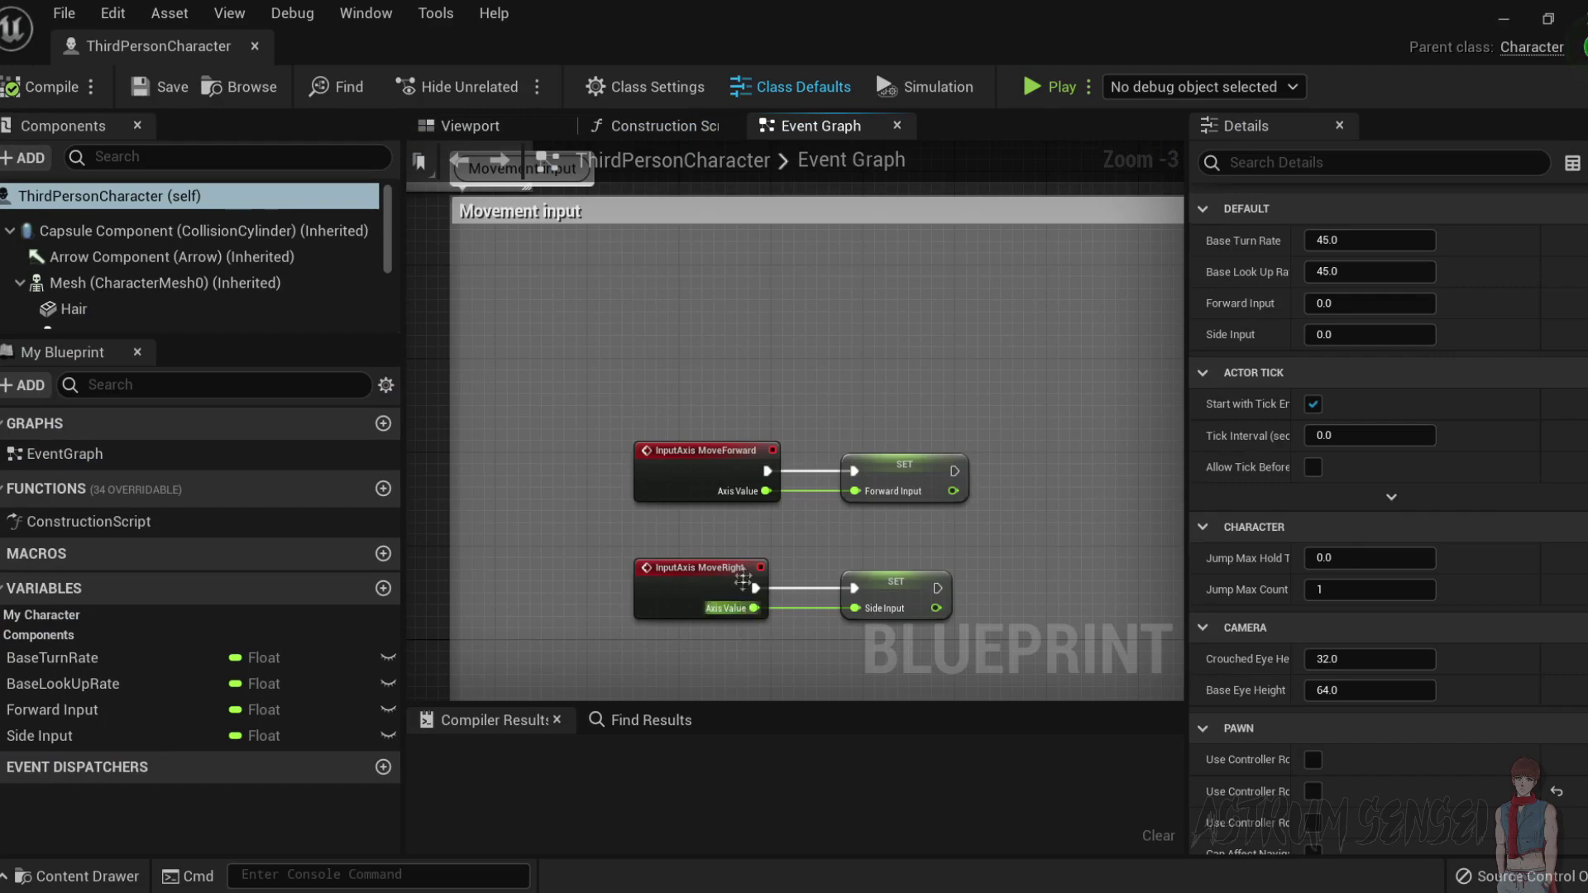
Delete the comment group for resetting VR orientation and position, including its nodes, from the Event Graph.
{"action": "scroll", "coordinate": [722, 343], "scroll_direction": "down", "scroll_amount": 3}
{"action": "right_click_drag", "start_coordinate": [738, 333], "coordinate": [814, 684]}
{"action": "scroll", "coordinate": [580, 548], "scroll_direction": "up", "scroll_amount": 2}
{"action": "scroll", "coordinate": [895, 393], "scroll_direction": "down", "scroll_amount": 1}
{"action": "right_click_drag", "start_coordinate": [904, 369], "coordinate": [813, 501]}
{"action": "scroll", "coordinate": [1066, 370], "scroll_direction": "up", "scroll_amount": 1}
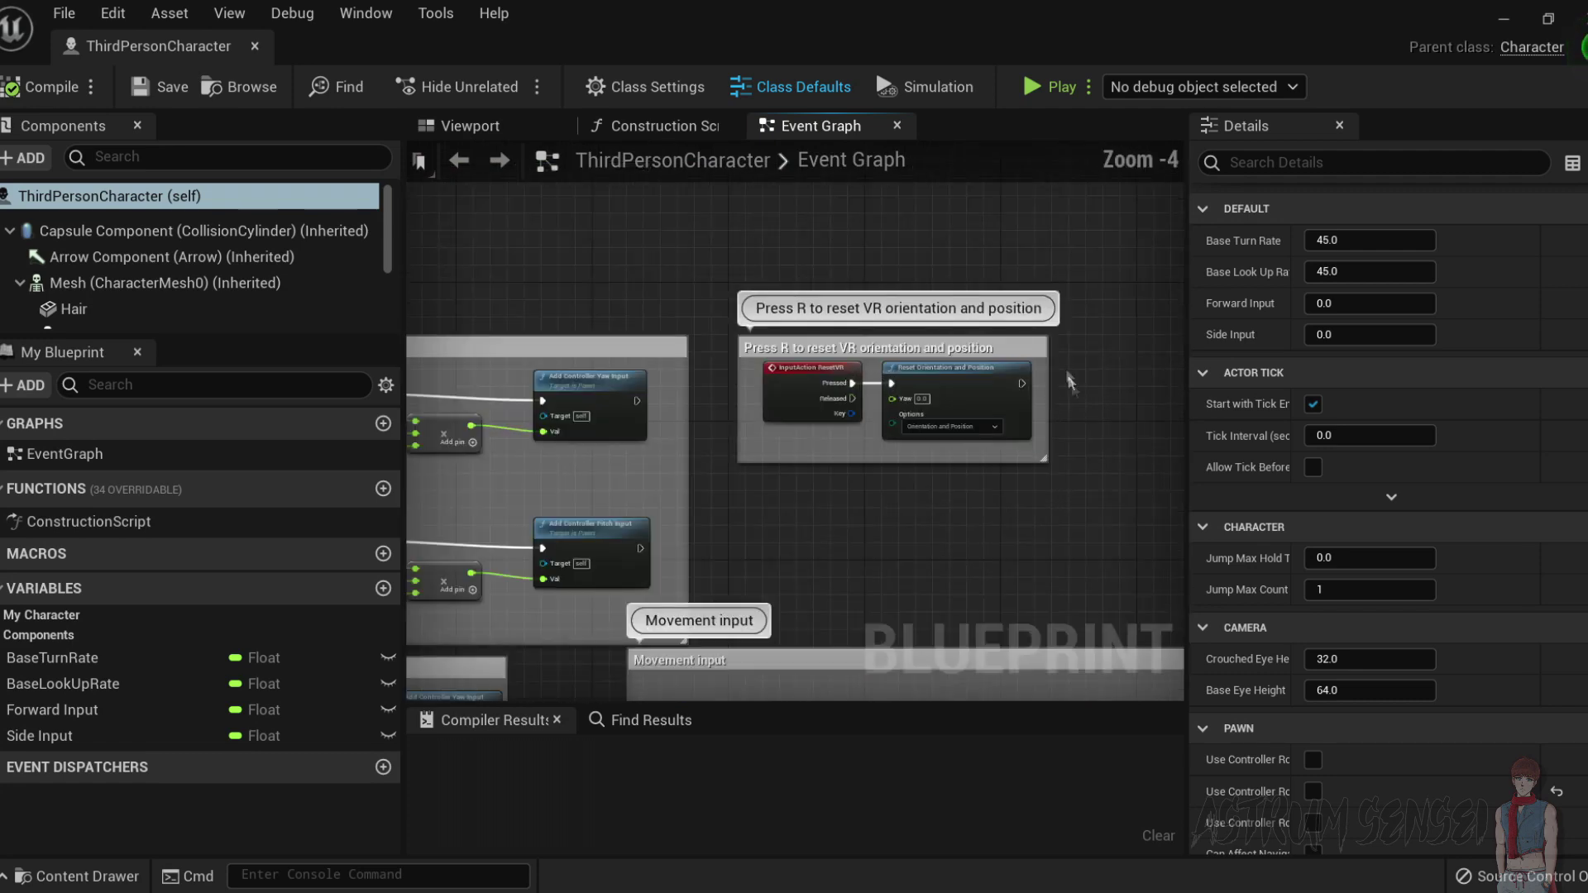
{"action": "left_click_drag", "start_coordinate": [740, 323], "coordinate": [738, 314]}
{"action": "key", "text": "Delete"}
Delete the Gamepad input group and move the Mouse input group directly above the Movement input group.
{"action": "right_click_drag", "start_coordinate": [617, 459], "coordinate": [926, 407]}
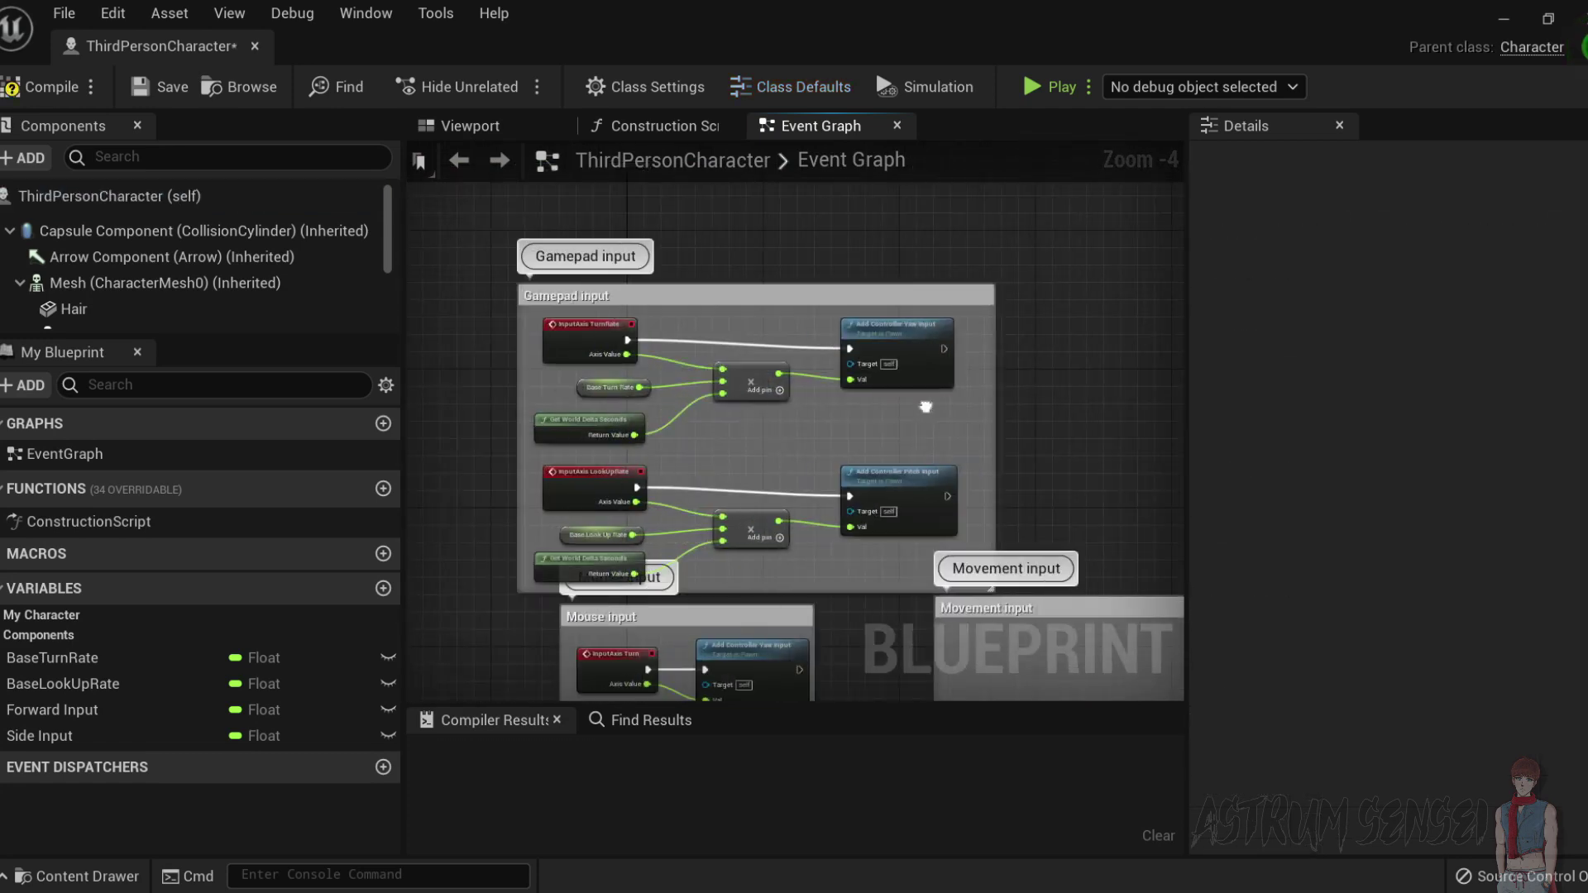
{"action": "left_click_drag", "start_coordinate": [1005, 248], "coordinate": [465, 581]}
{"action": "left_click_drag", "start_coordinate": [710, 297], "coordinate": [593, 4]}
{"action": "scroll", "coordinate": [637, 480], "scroll_direction": "down", "scroll_amount": 6}
{"action": "right_click_drag", "start_coordinate": [661, 604], "coordinate": [685, 322]}
{"action": "scroll", "coordinate": [678, 339], "scroll_direction": "up", "scroll_amount": 4}
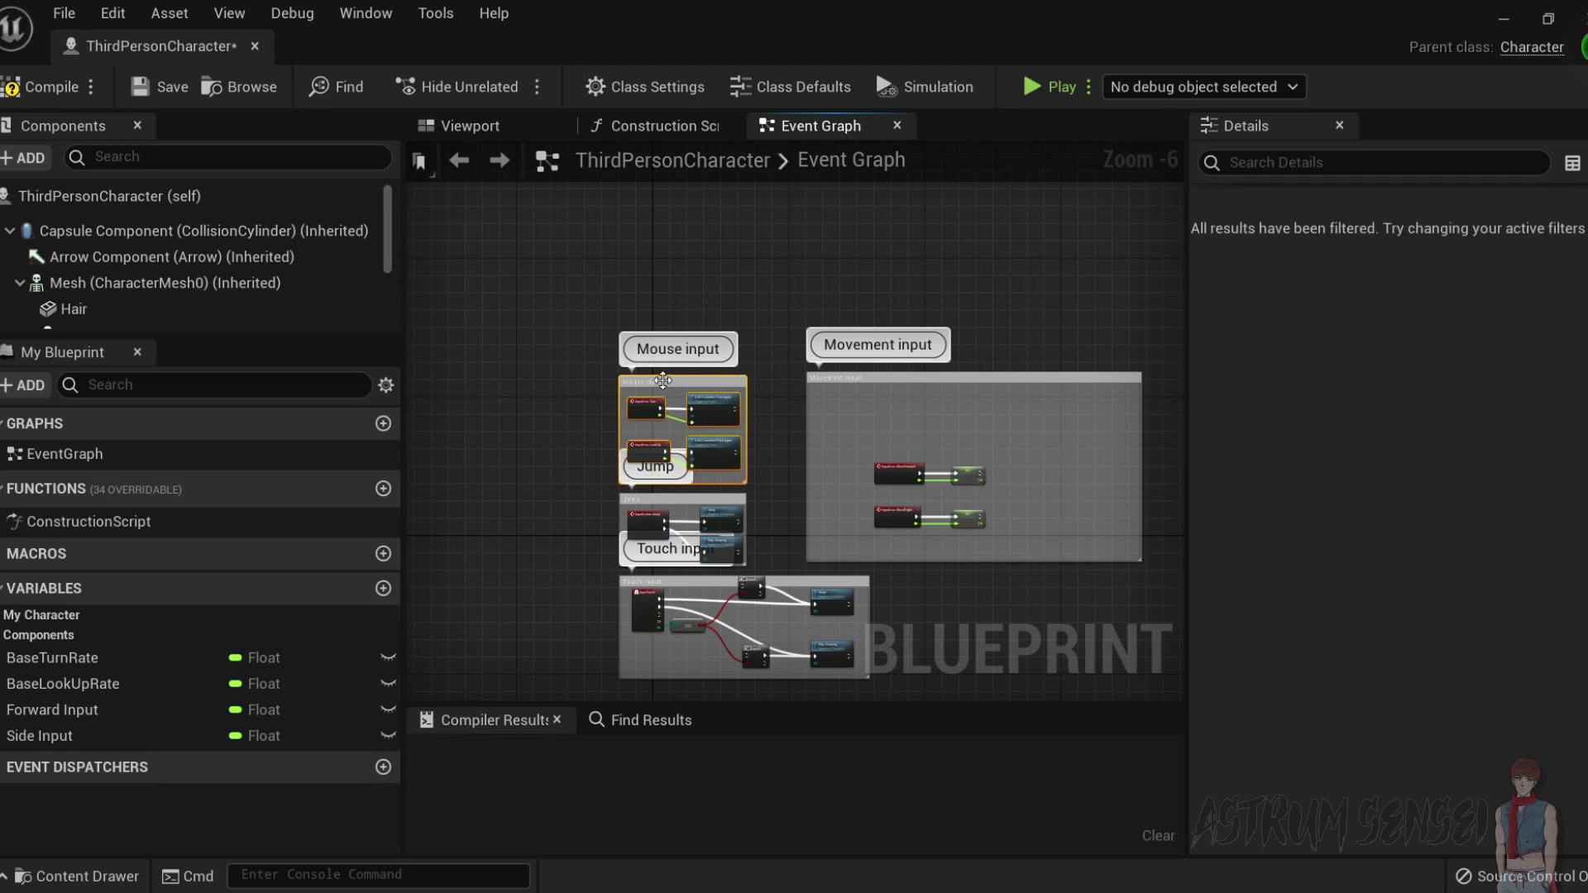
{"action": "left_click_drag", "start_coordinate": [682, 374], "coordinate": [852, 265]}
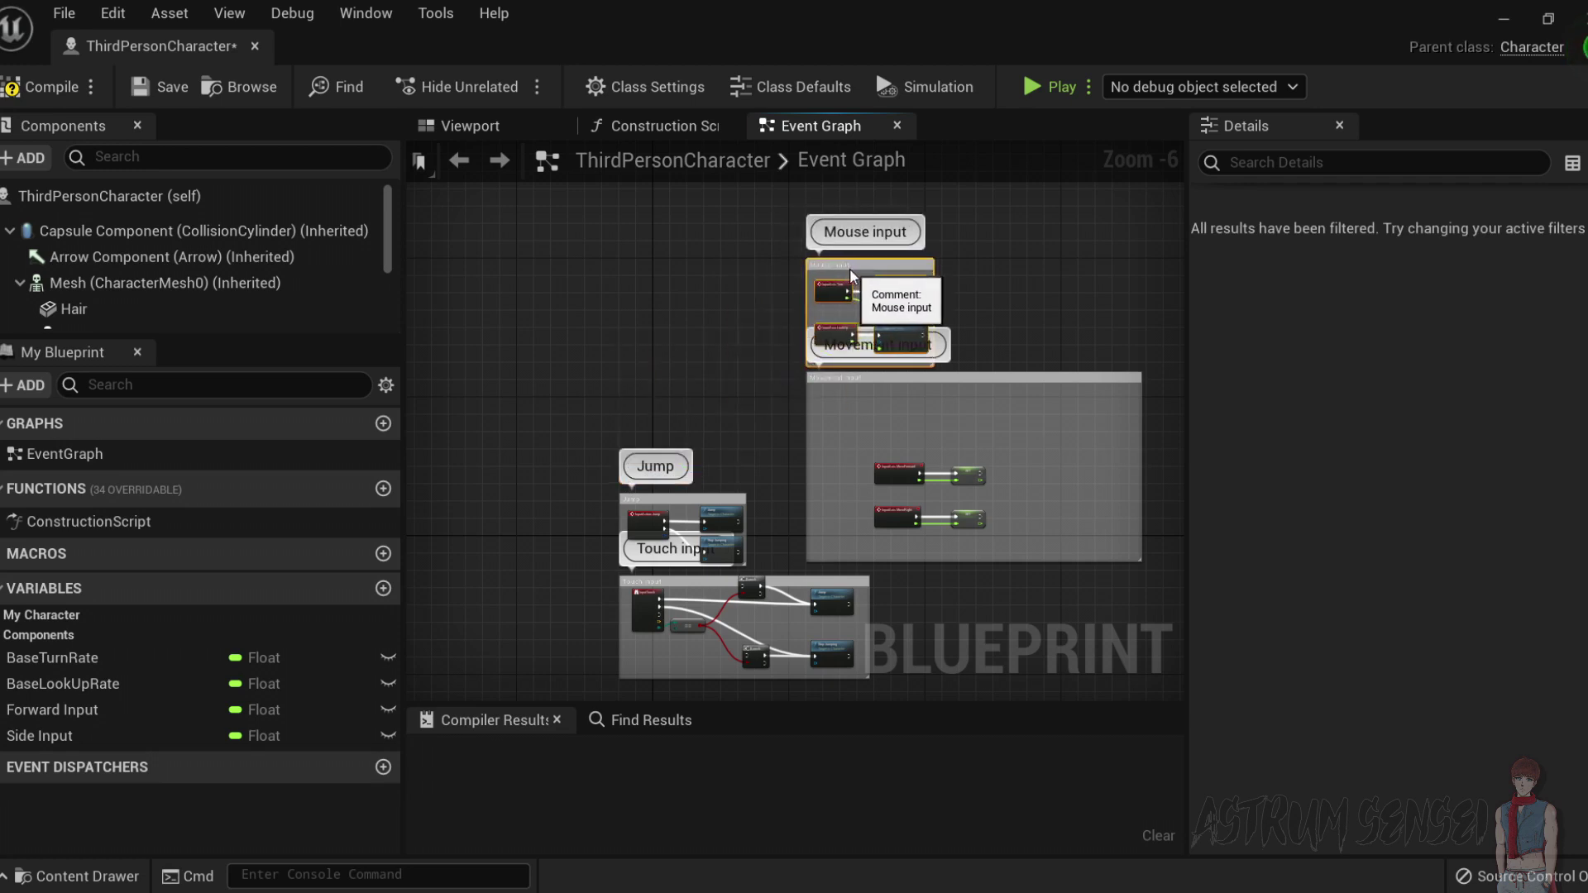
Delete the Jump and Touch input comment groups together with their nodes.
{"action": "scroll", "coordinate": [727, 546], "scroll_direction": "up", "scroll_amount": 3}
{"action": "left_click_drag", "start_coordinate": [804, 325], "coordinate": [529, 521]}
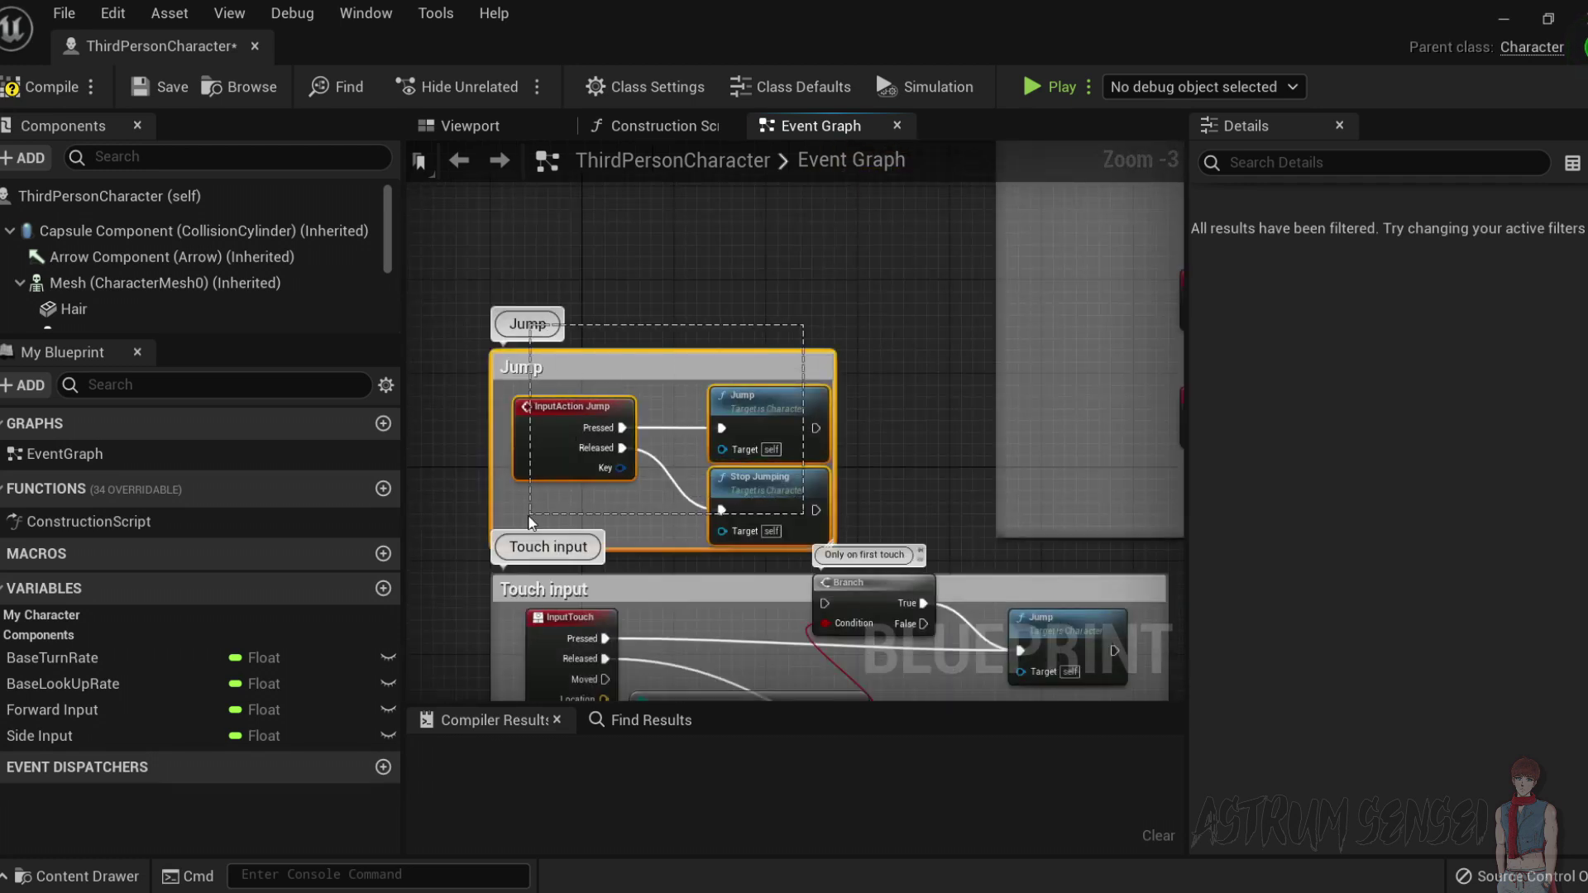
{"action": "scroll", "coordinate": [529, 520], "scroll_direction": "down", "scroll_amount": 2}
{"action": "key", "text": "Delete"}
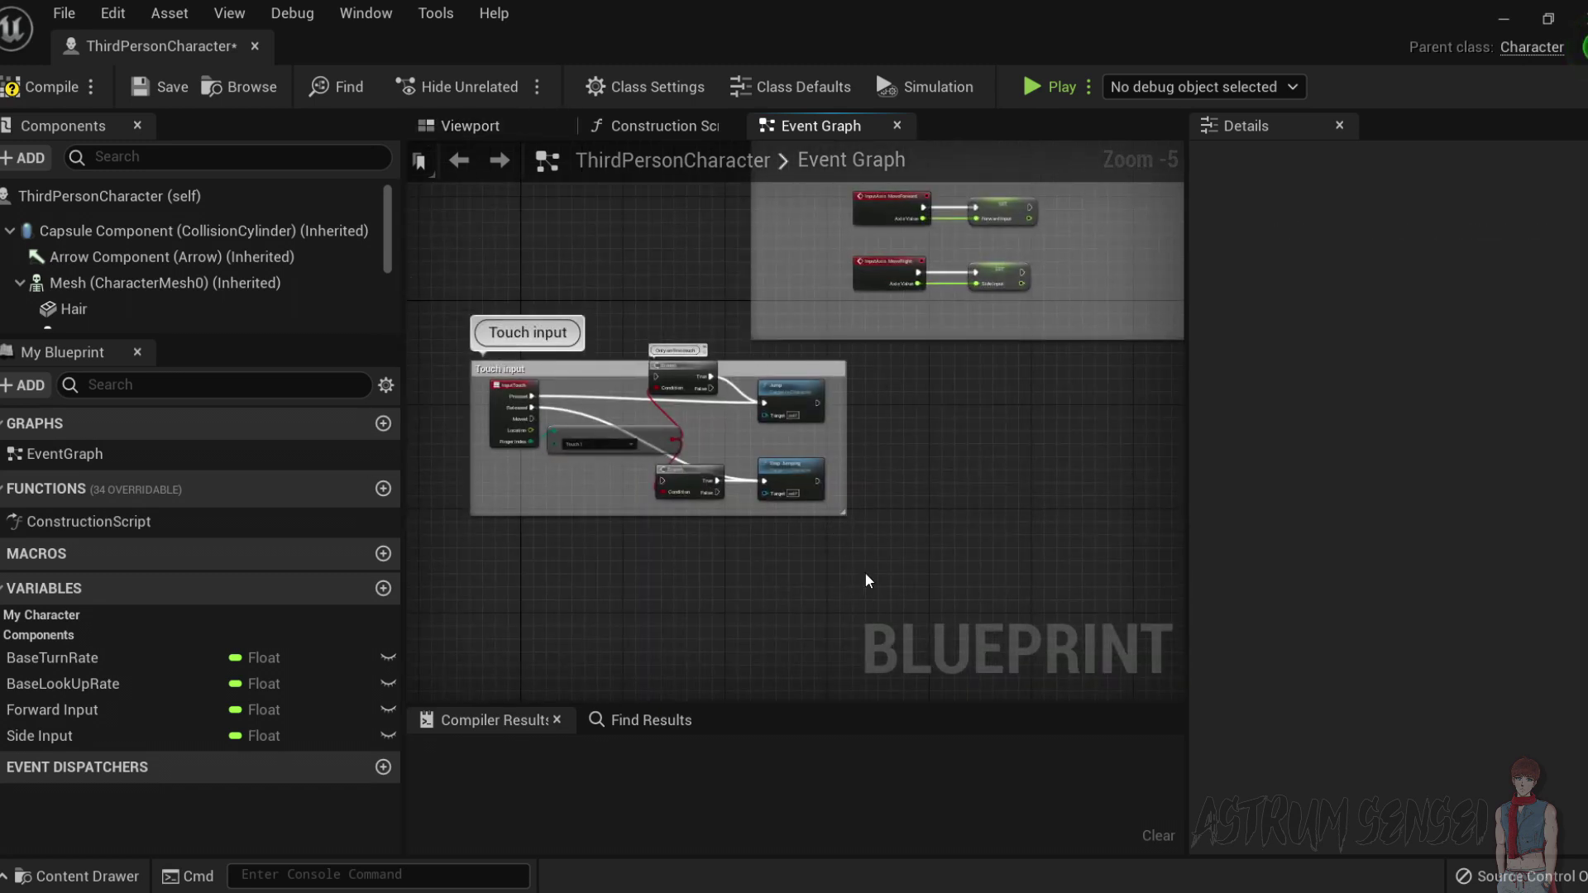
{"action": "key", "text": "Delete"}
Add an Event Tick node in the empty graph area below the Movement input group.
{"action": "right_click_drag", "start_coordinate": [832, 430], "coordinate": [693, 489]}
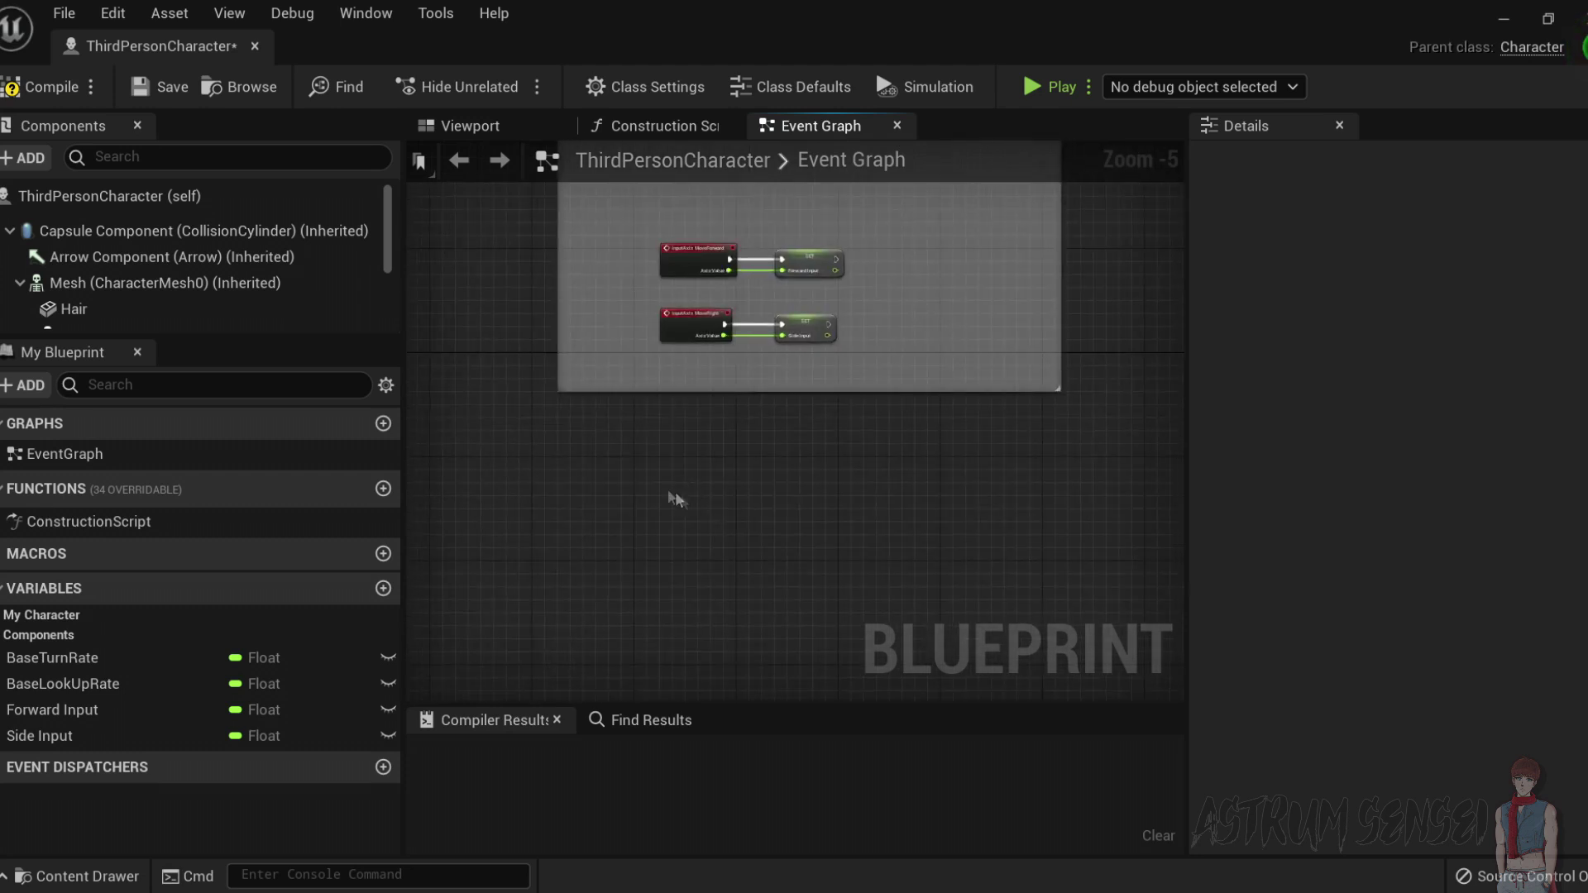
{"action": "right_click", "coordinate": [640, 480]}
{"action": "type", "text": "event"}
{"action": "key", "text": "Return"}
{"action": "scroll", "coordinate": [706, 546], "scroll_direction": "up", "scroll_amount": 3}
{"action": "right_click_drag", "start_coordinate": [705, 545], "coordinate": [755, 597]}
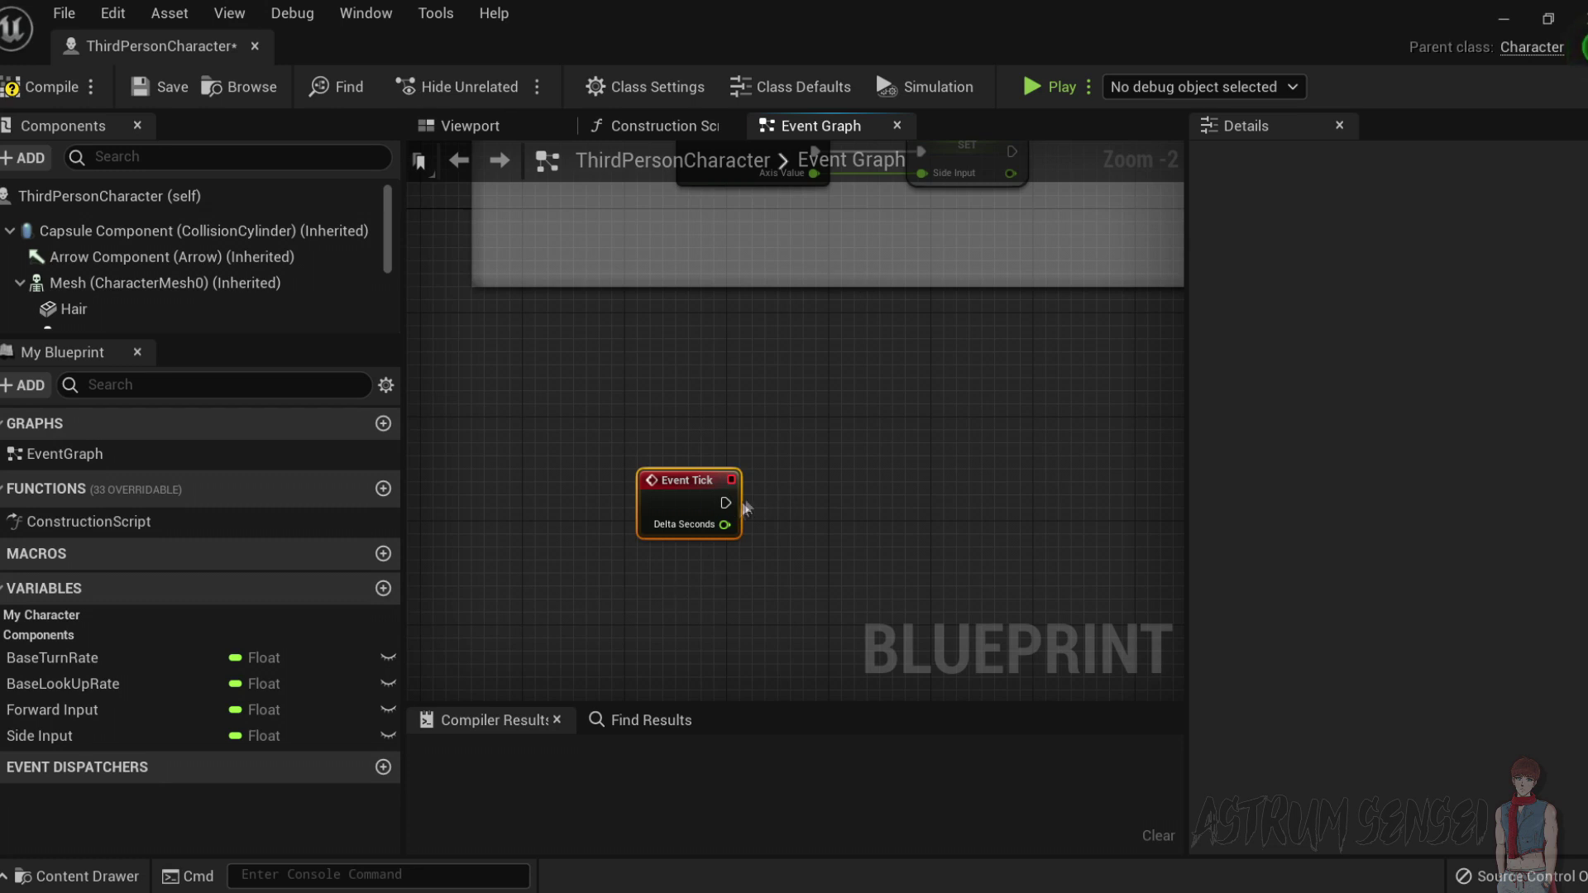
Add a SetActorRotation node driven by Event Tick's execution output and align it level with the event.
{"action": "left_click_drag", "start_coordinate": [808, 511], "coordinate": [976, 510]}
{"action": "type", "text": "se"}
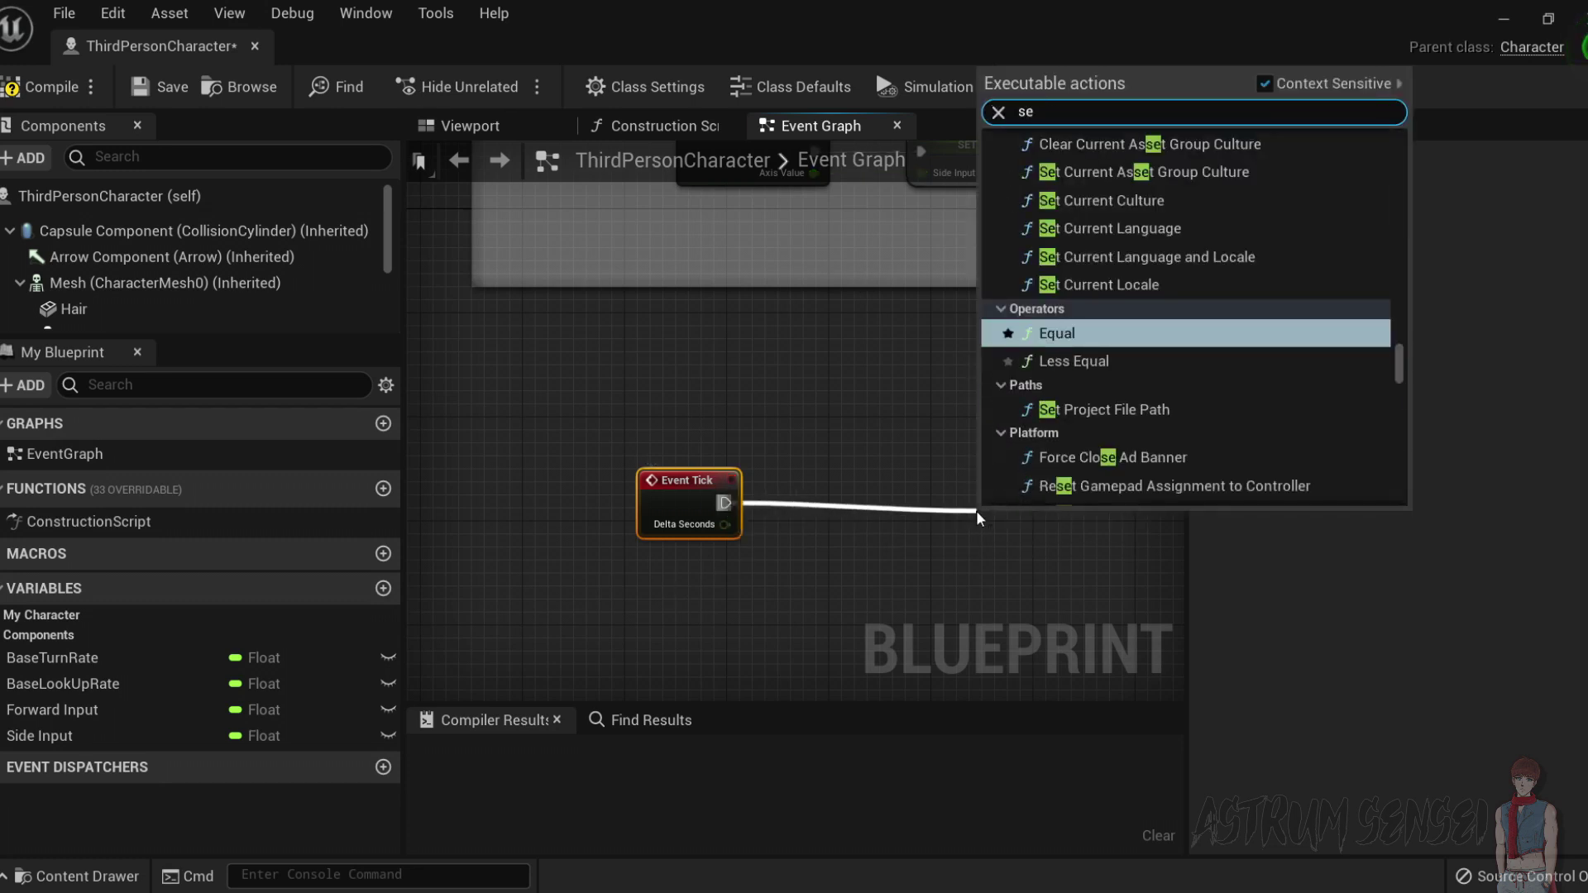
{"action": "type", "text": "t act"}
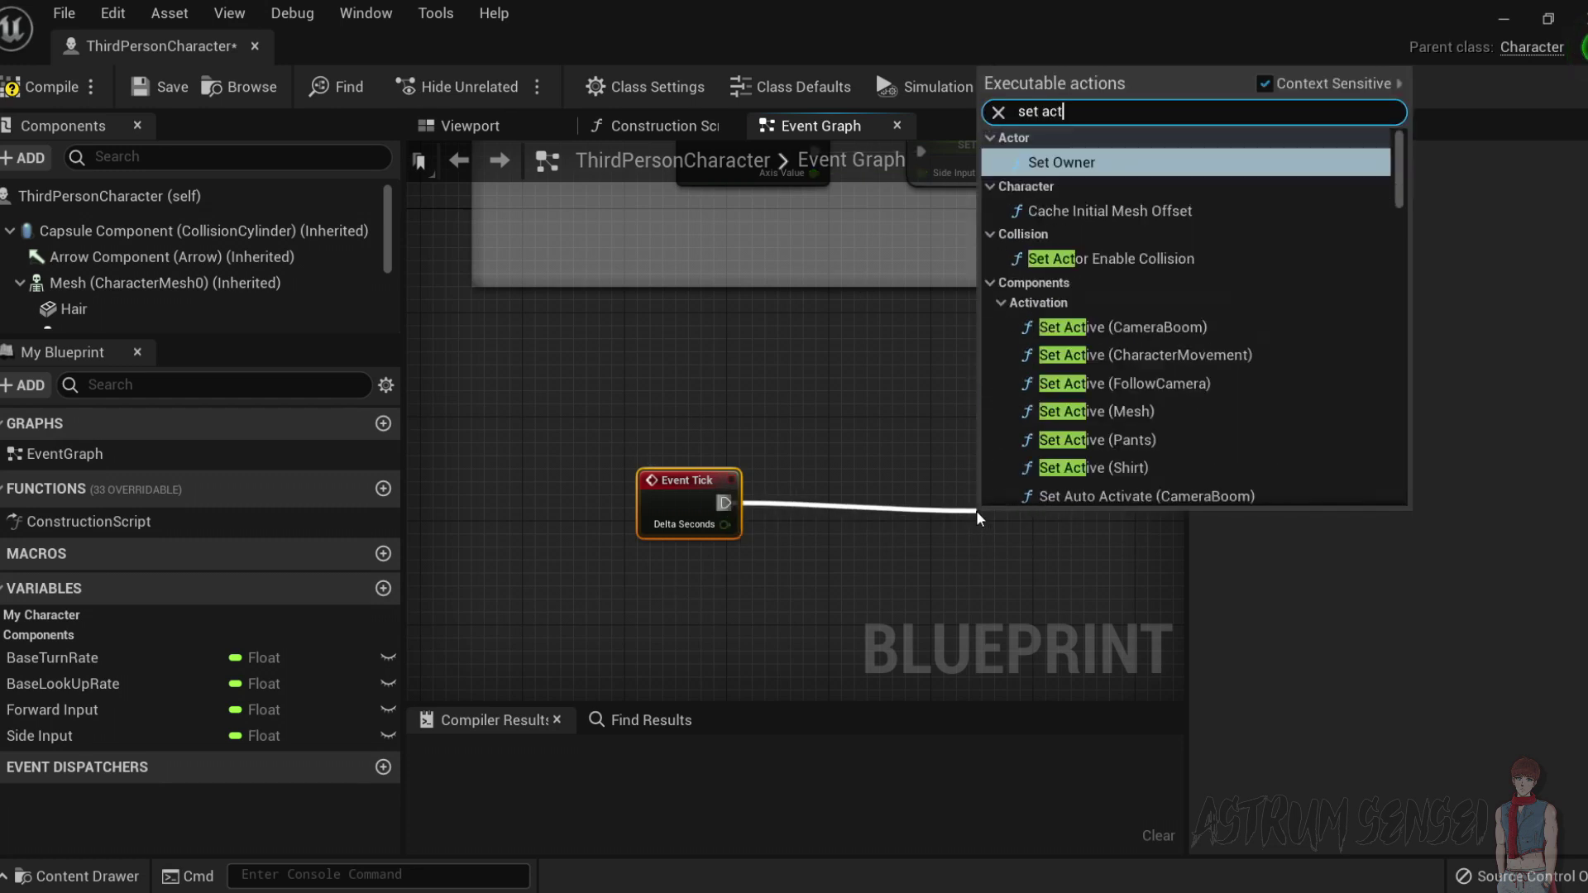
{"action": "type", "text": "or rotation"}
{"action": "key", "text": "Return"}
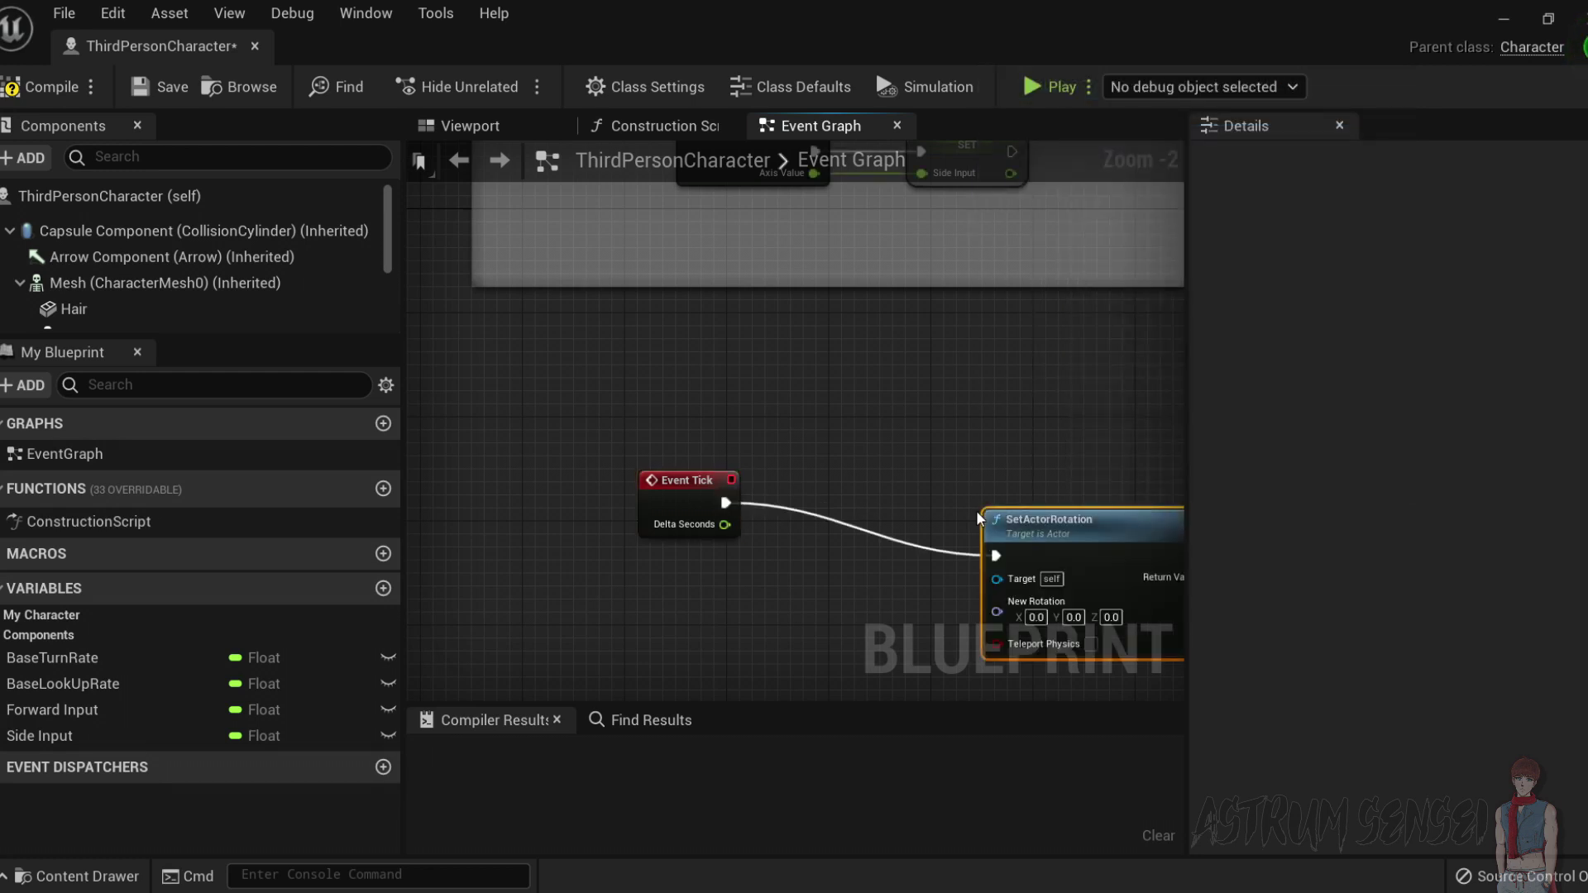
{"action": "left_click_drag", "start_coordinate": [1035, 532], "coordinate": [1097, 479]}
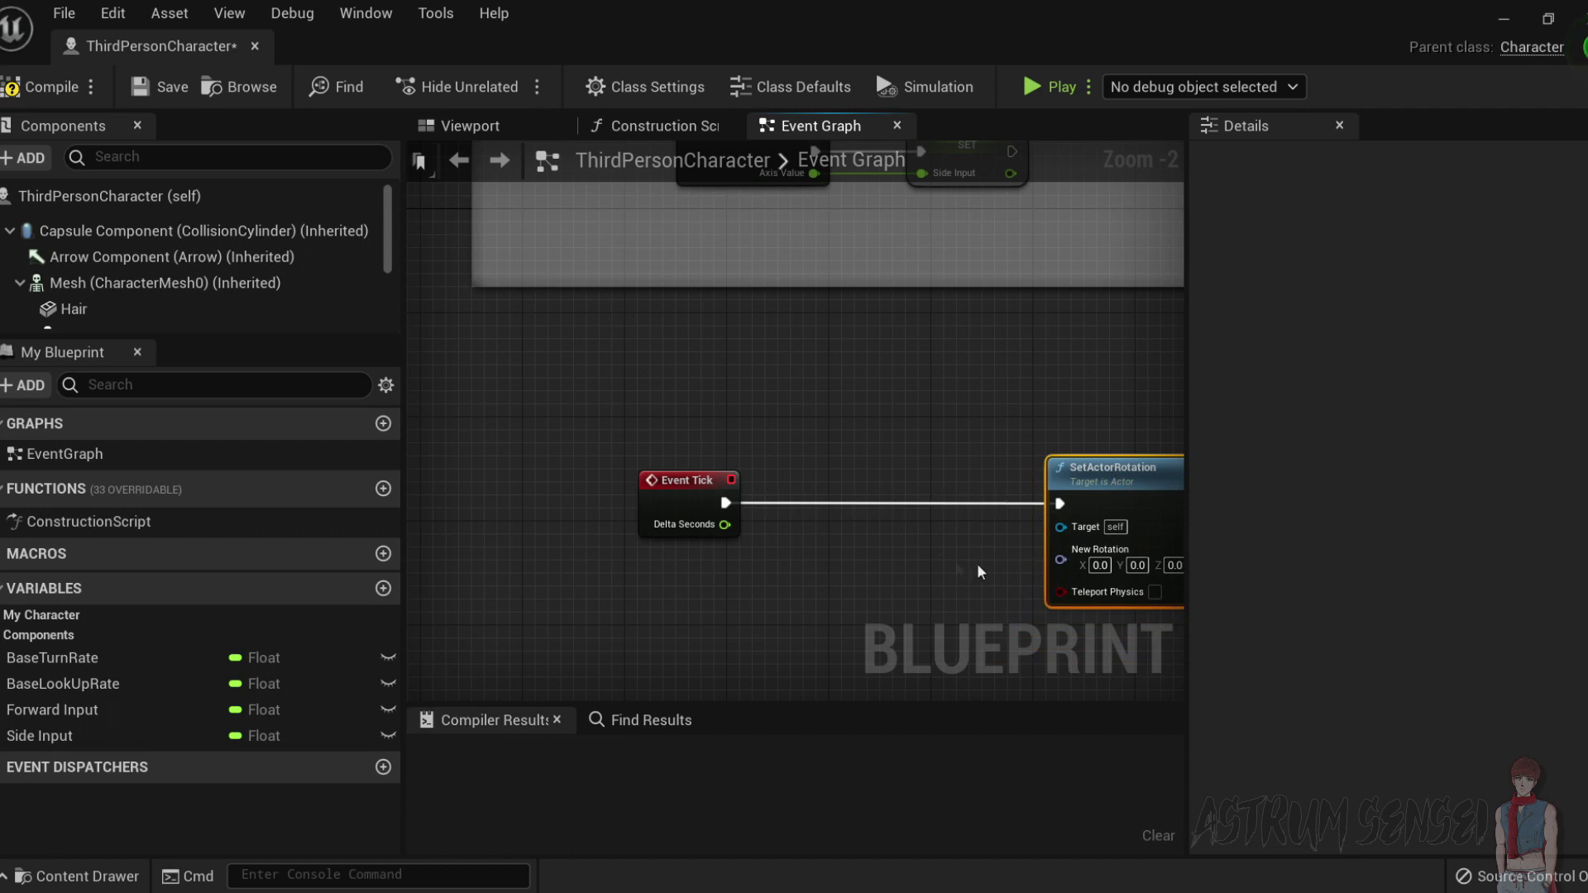
{"action": "right_click_drag", "start_coordinate": [986, 599], "coordinate": [900, 468]}
{"action": "right_click_drag", "start_coordinate": [893, 532], "coordinate": [887, 416]}
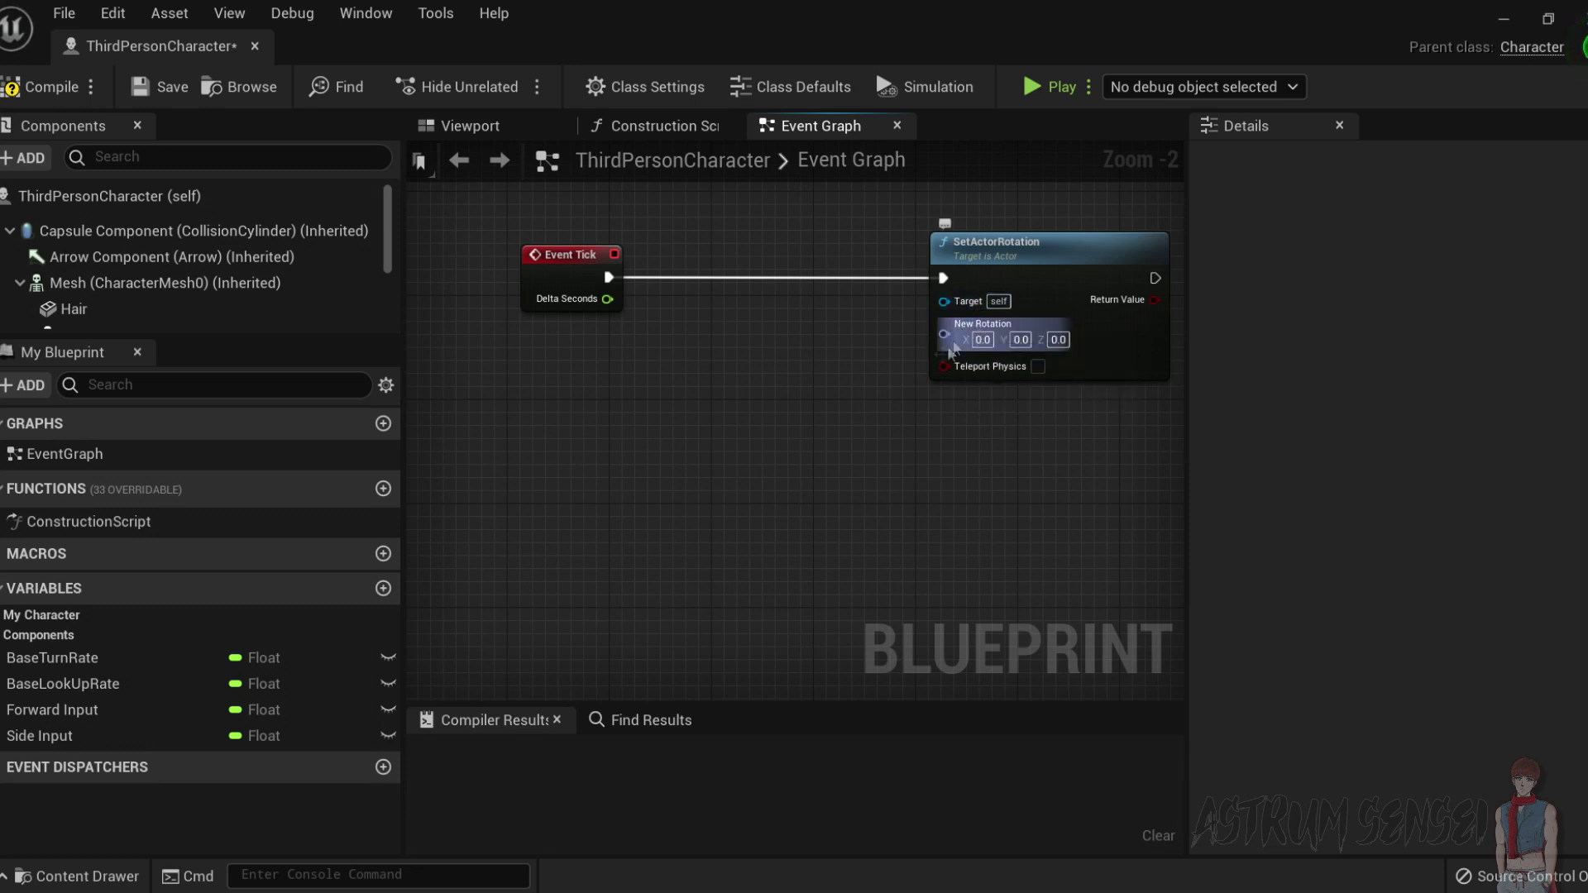
Add a GetActorRotation node below Event Tick.
{"action": "right_click", "coordinate": [631, 447]}
{"action": "type", "text": "getac"}
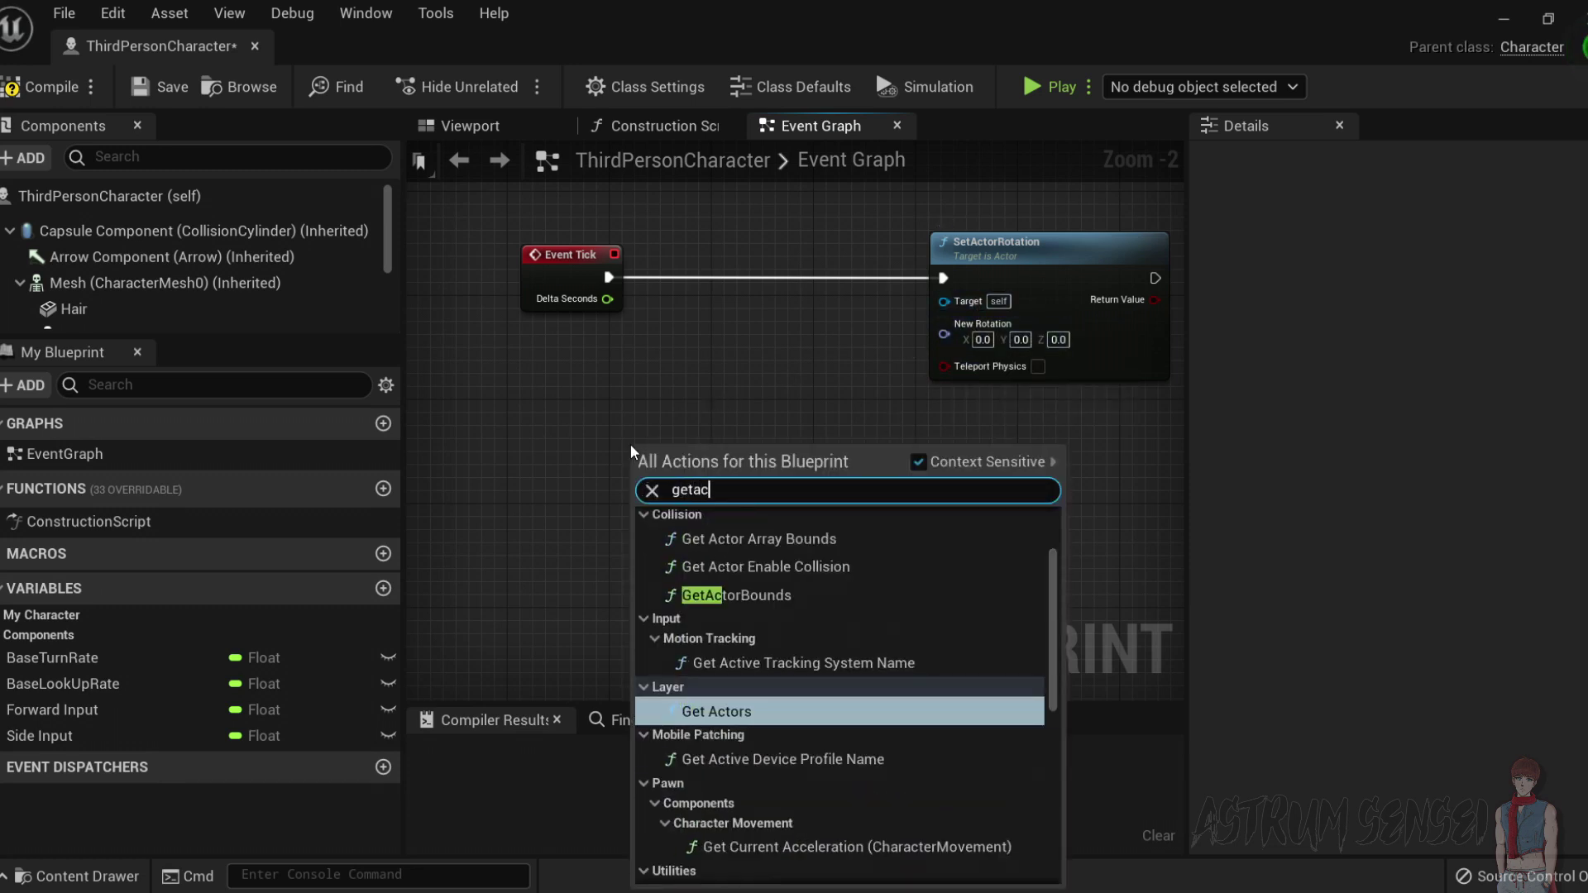
{"action": "type", "text": "torrotation"}
{"action": "key", "text": "Return"}
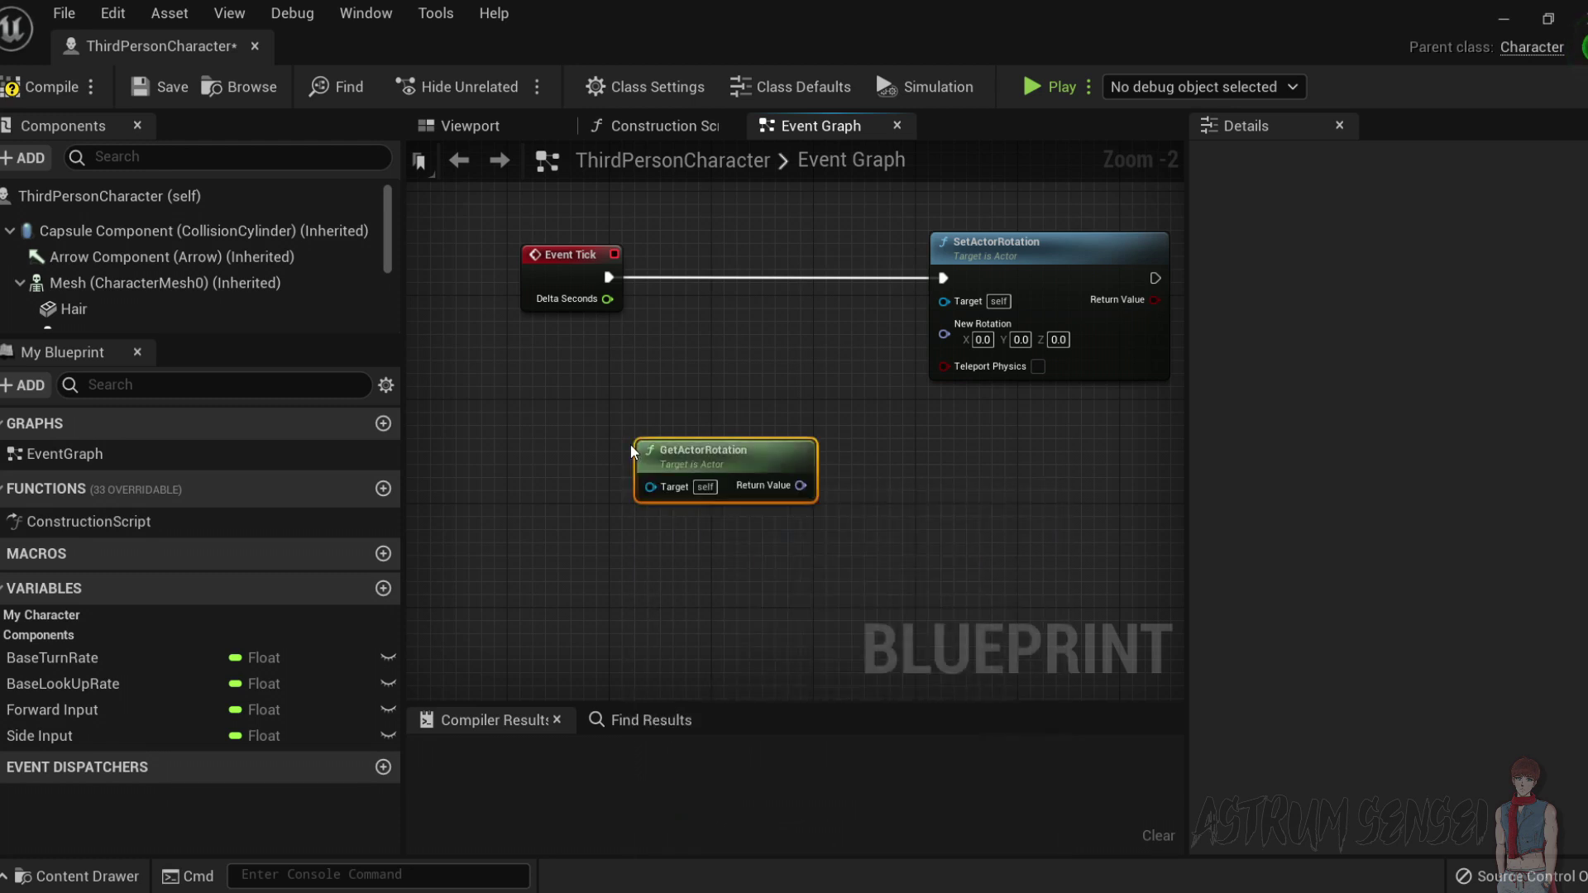
Add a Get Control Rotation node and align it directly beneath GetActorRotation.
{"action": "left_click", "coordinate": [652, 605]}
{"action": "right_click", "coordinate": [653, 607]}
{"action": "type", "text": "get control"}
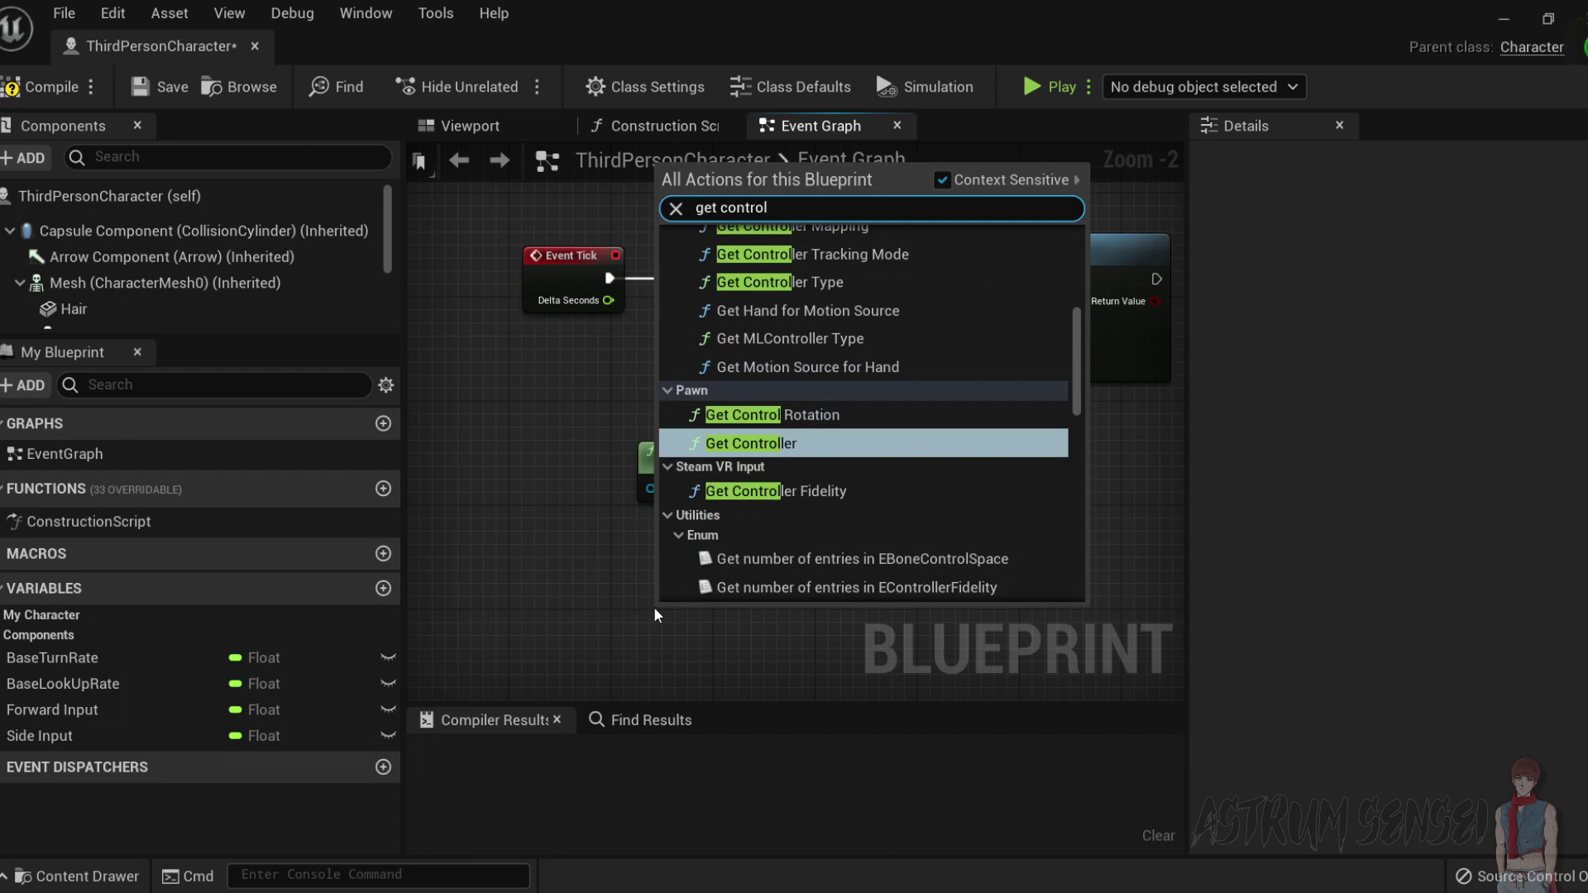
{"action": "type", "text": "r"}
{"action": "key", "text": "Return"}
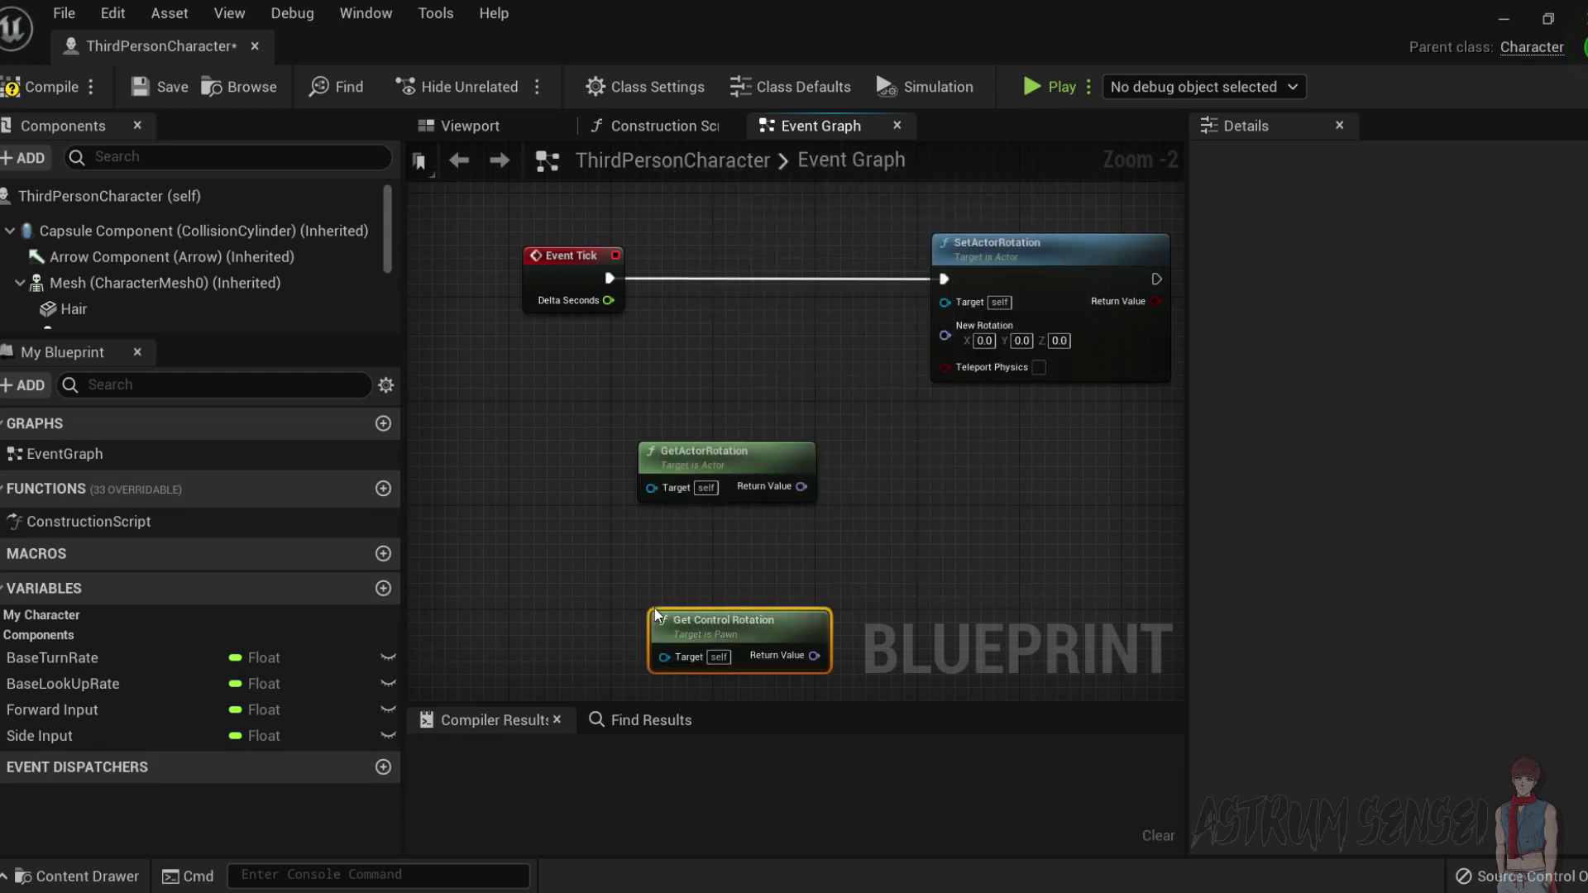
{"action": "left_click_drag", "start_coordinate": [666, 564], "coordinate": [684, 560]}
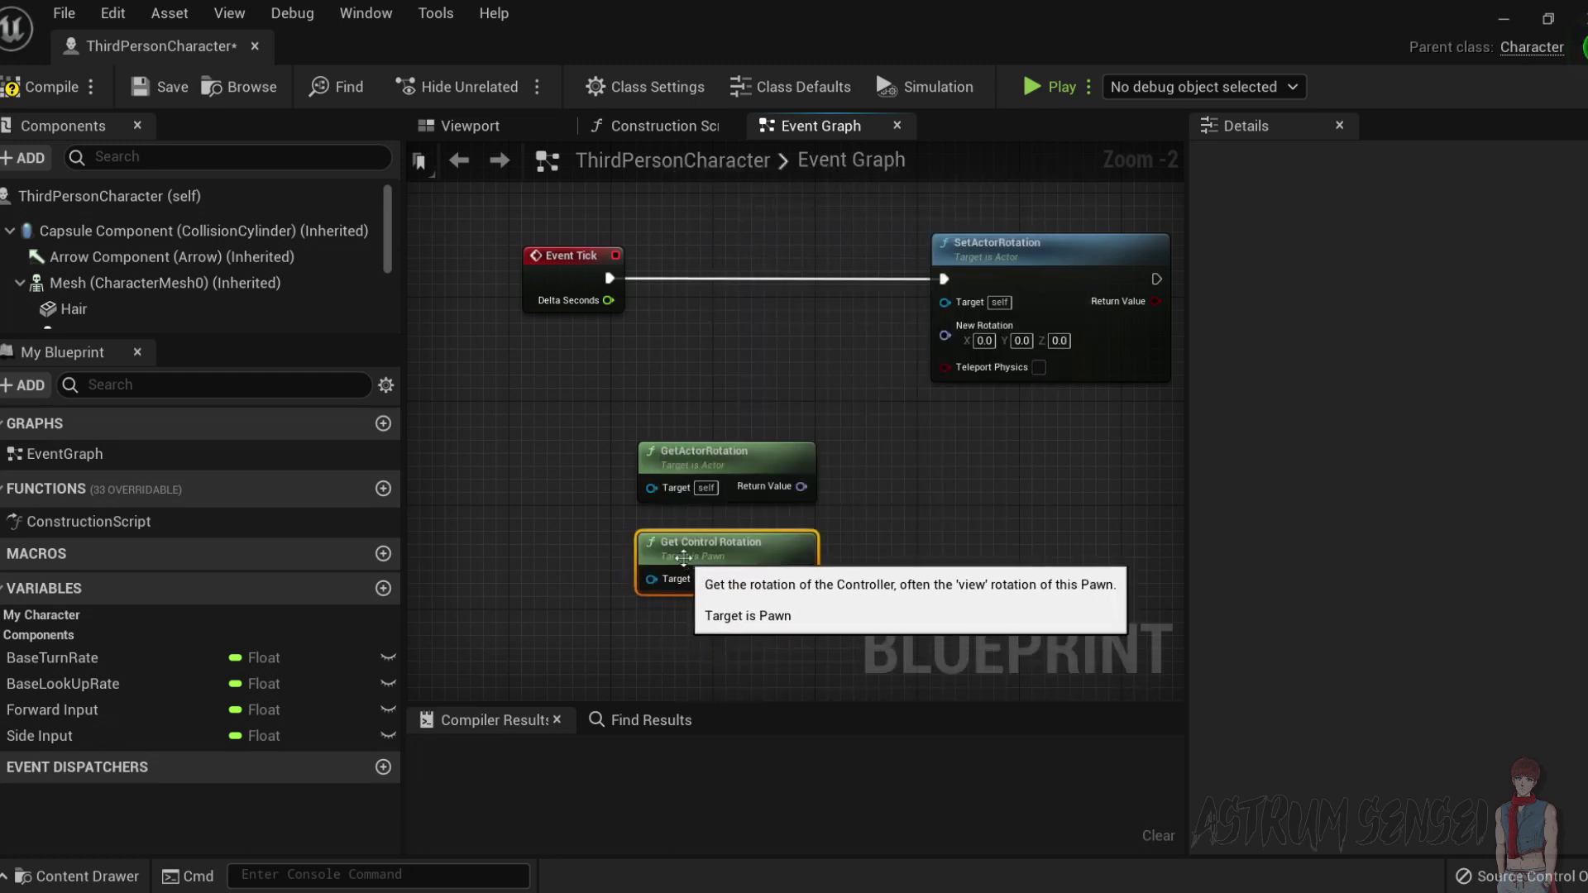
{"action": "left_click", "coordinate": [775, 622]}
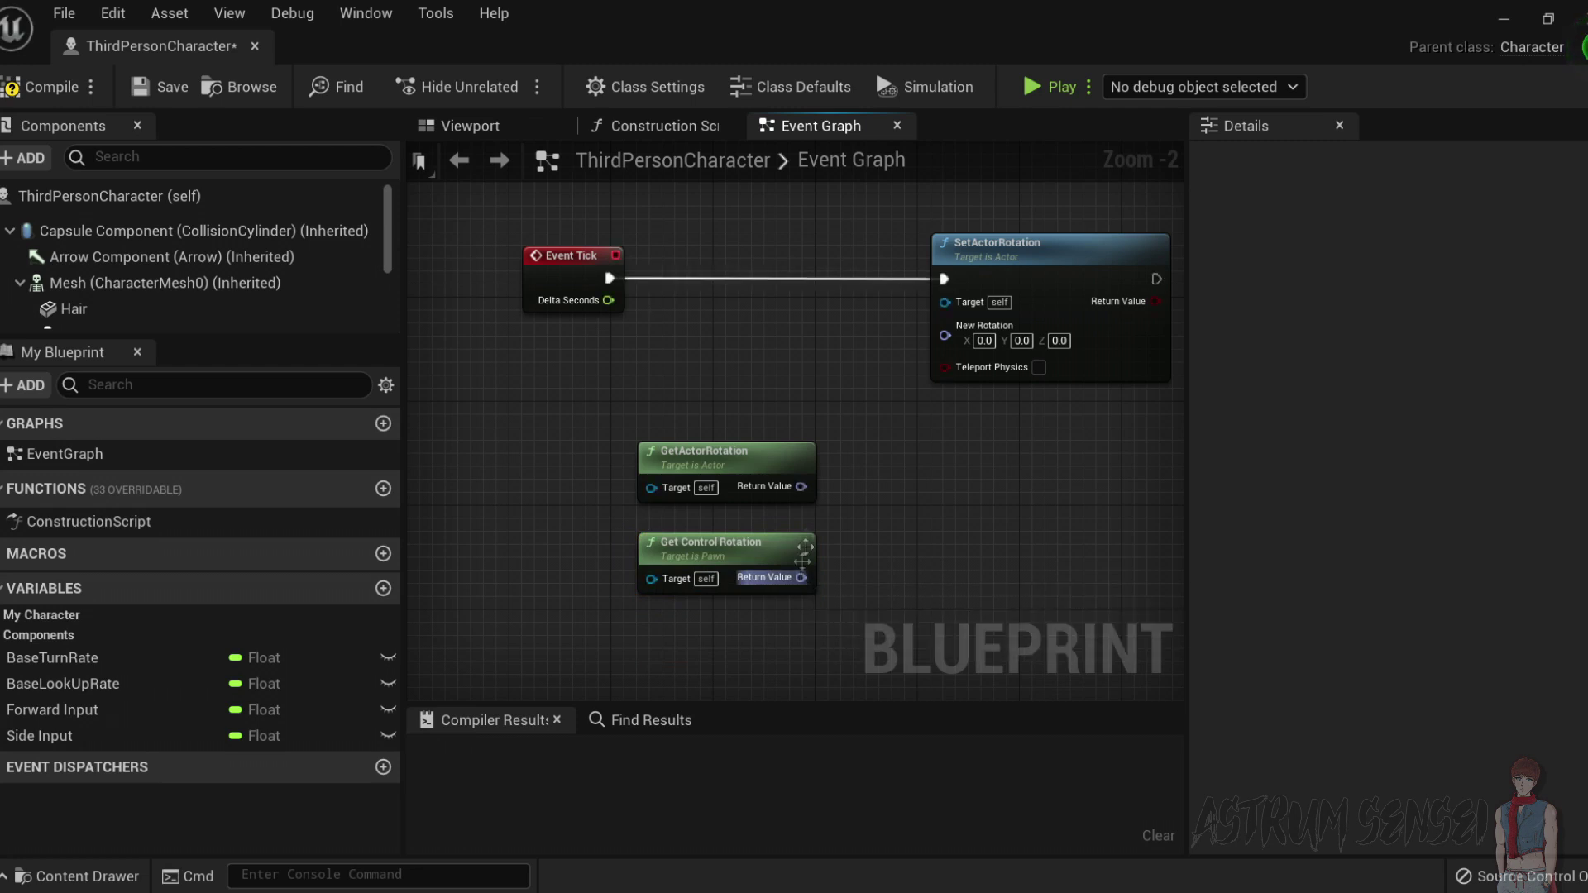
{"action": "left_click_drag", "start_coordinate": [789, 494], "coordinate": [792, 494]}
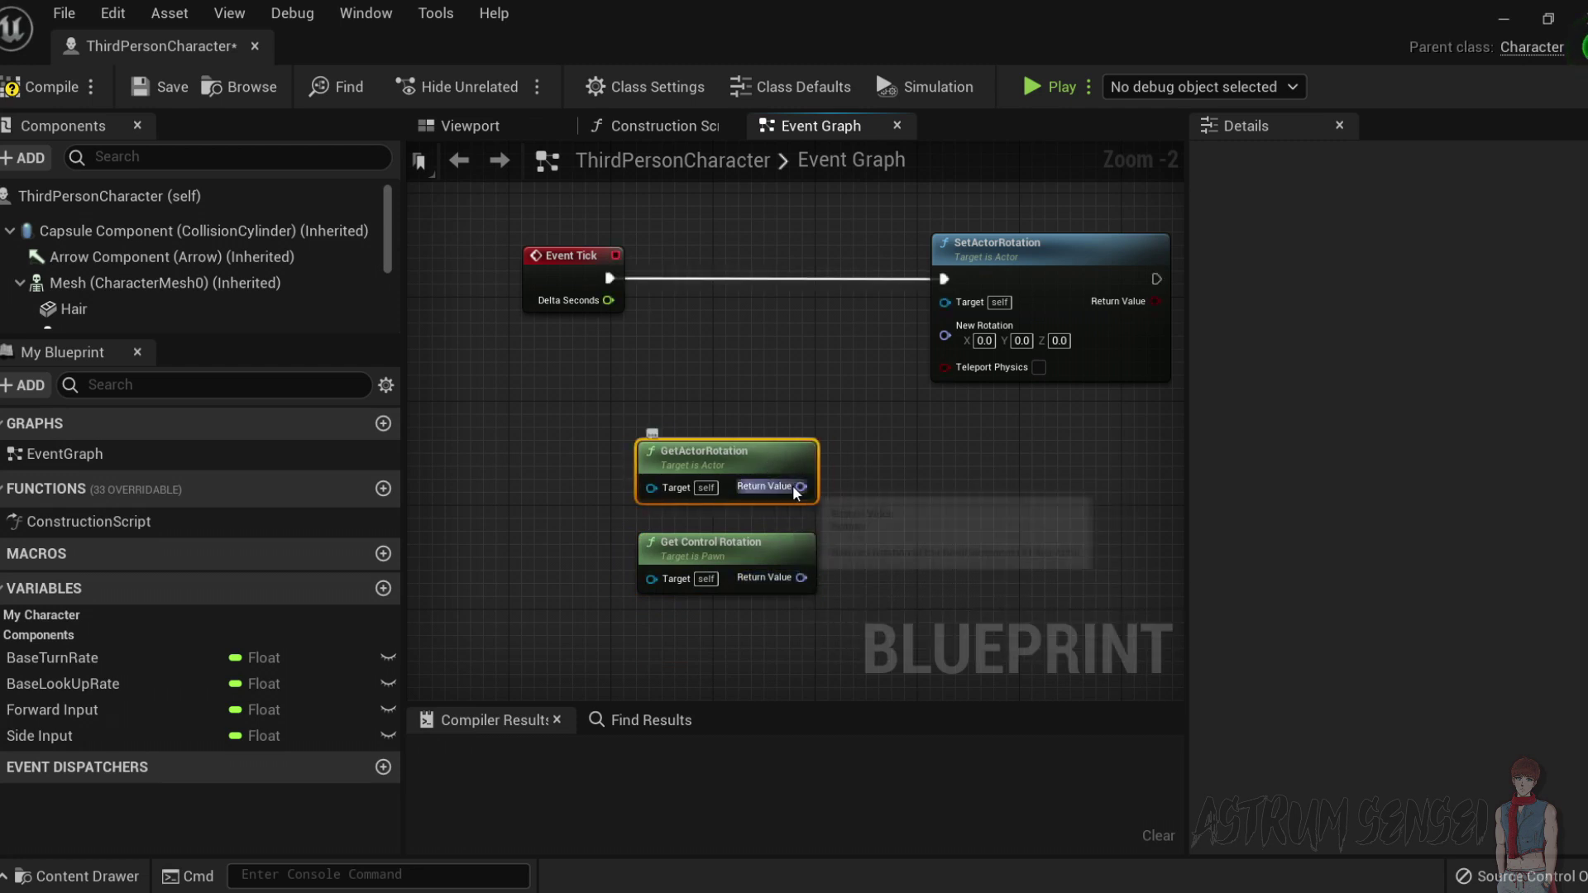
Add an RInterp To node with GetActorRotation as Current, Get Control Rotation as Target and Event Tick's Delta Seconds as Delta Time.
{"action": "left_click_drag", "start_coordinate": [882, 542], "coordinate": [882, 542]}
{"action": "type", "text": "rinter"}
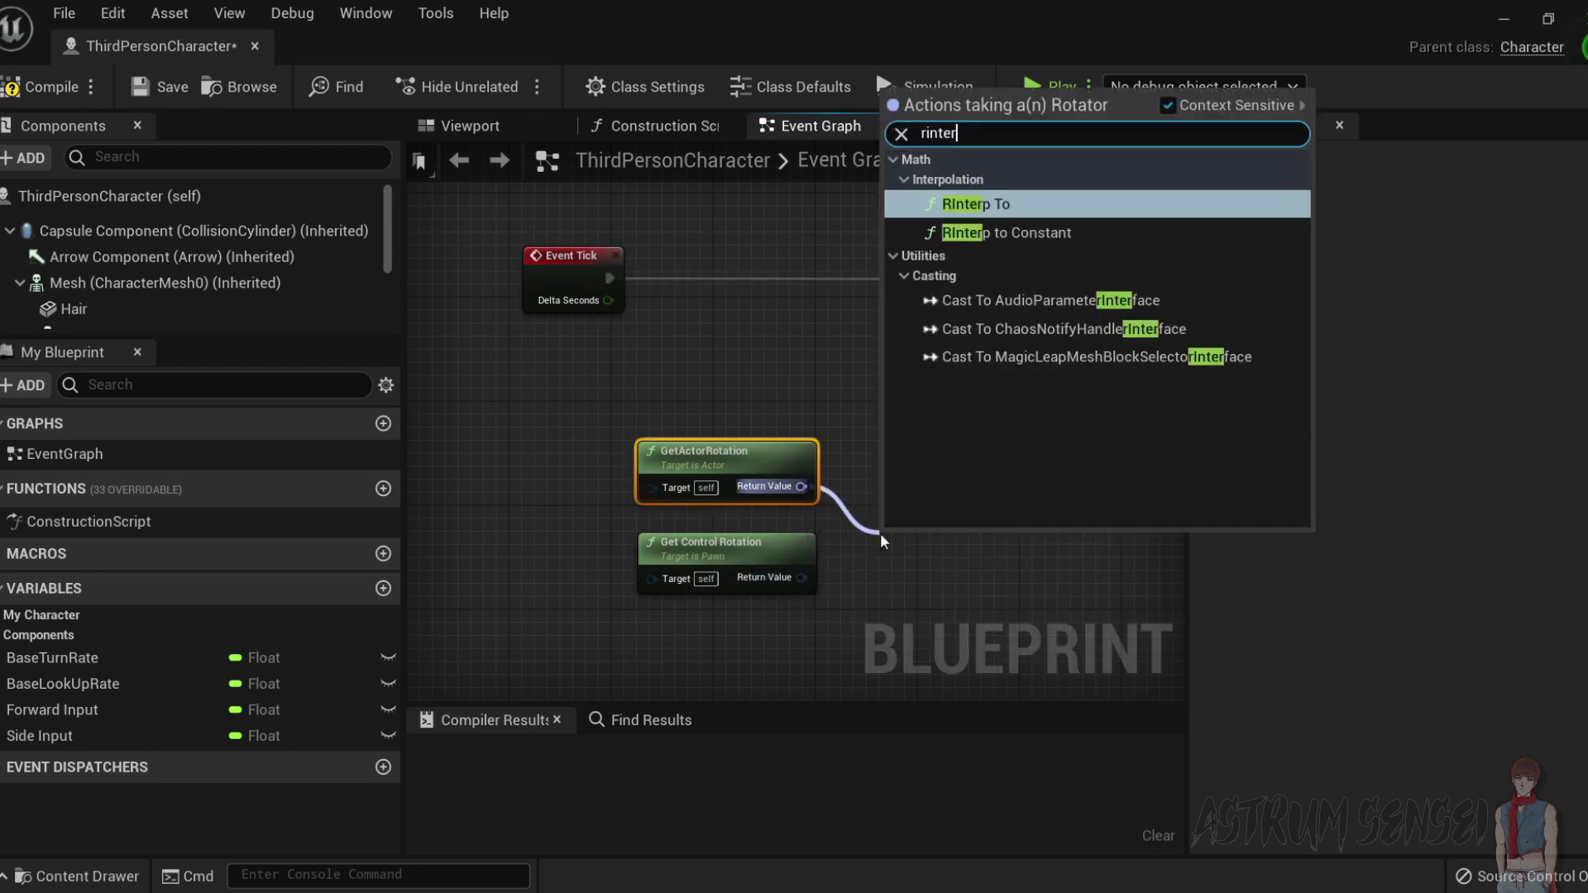
{"action": "key", "text": "Return"}
{"action": "left_click_drag", "start_coordinate": [894, 595], "coordinate": [804, 583]}
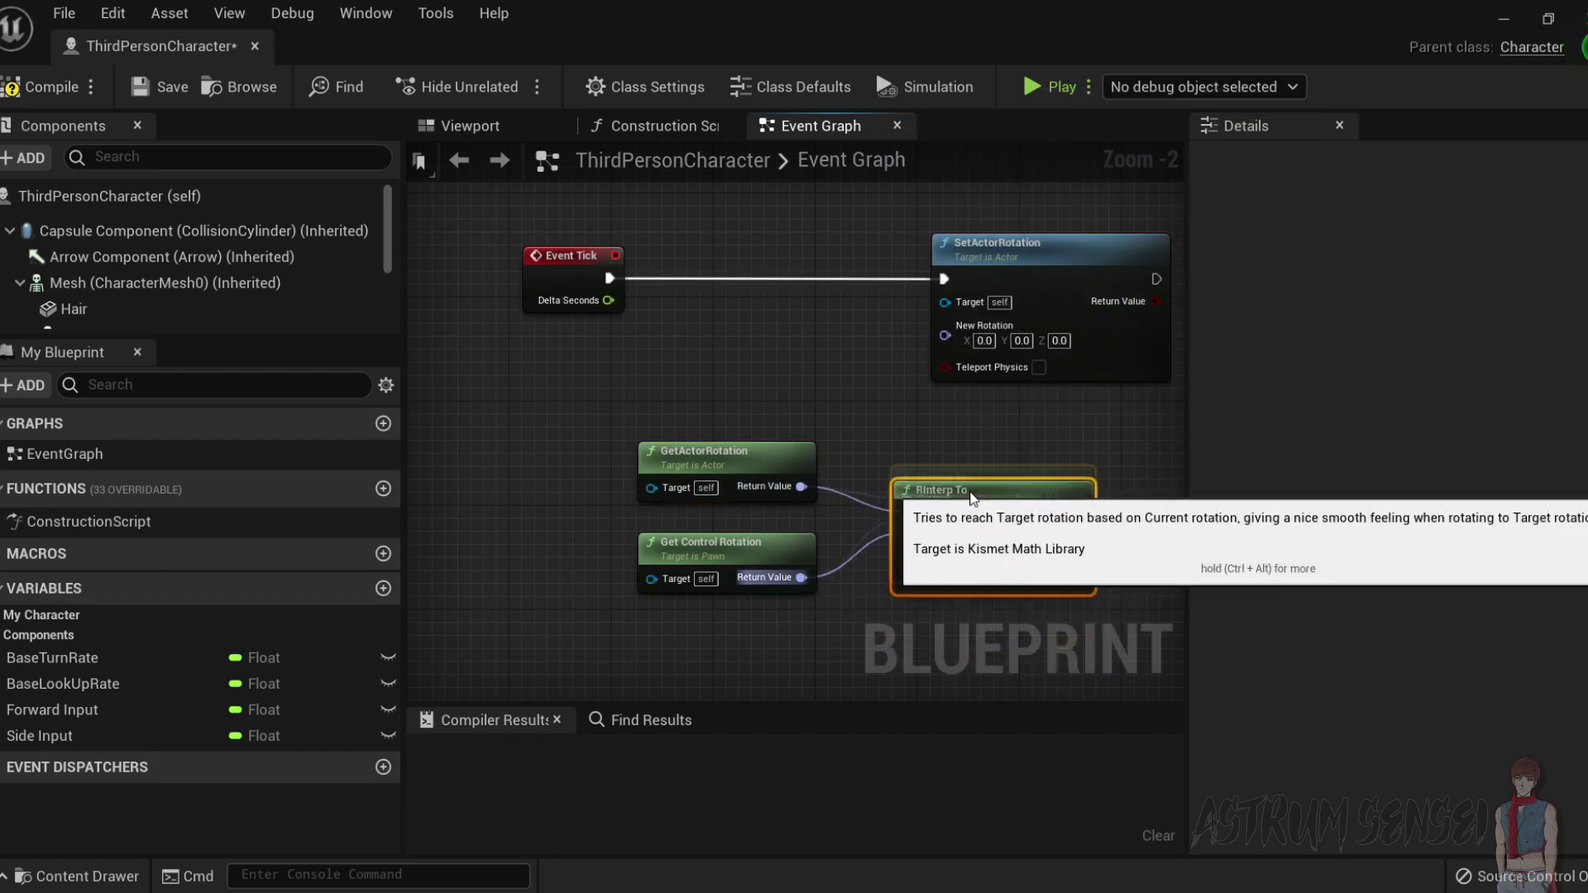
{"action": "right_click_drag", "start_coordinate": [846, 631], "coordinate": [961, 612]}
{"action": "left_click_drag", "start_coordinate": [1021, 543], "coordinate": [500, 265]}
{"action": "left_click_drag", "start_coordinate": [900, 620], "coordinate": [808, 427]}
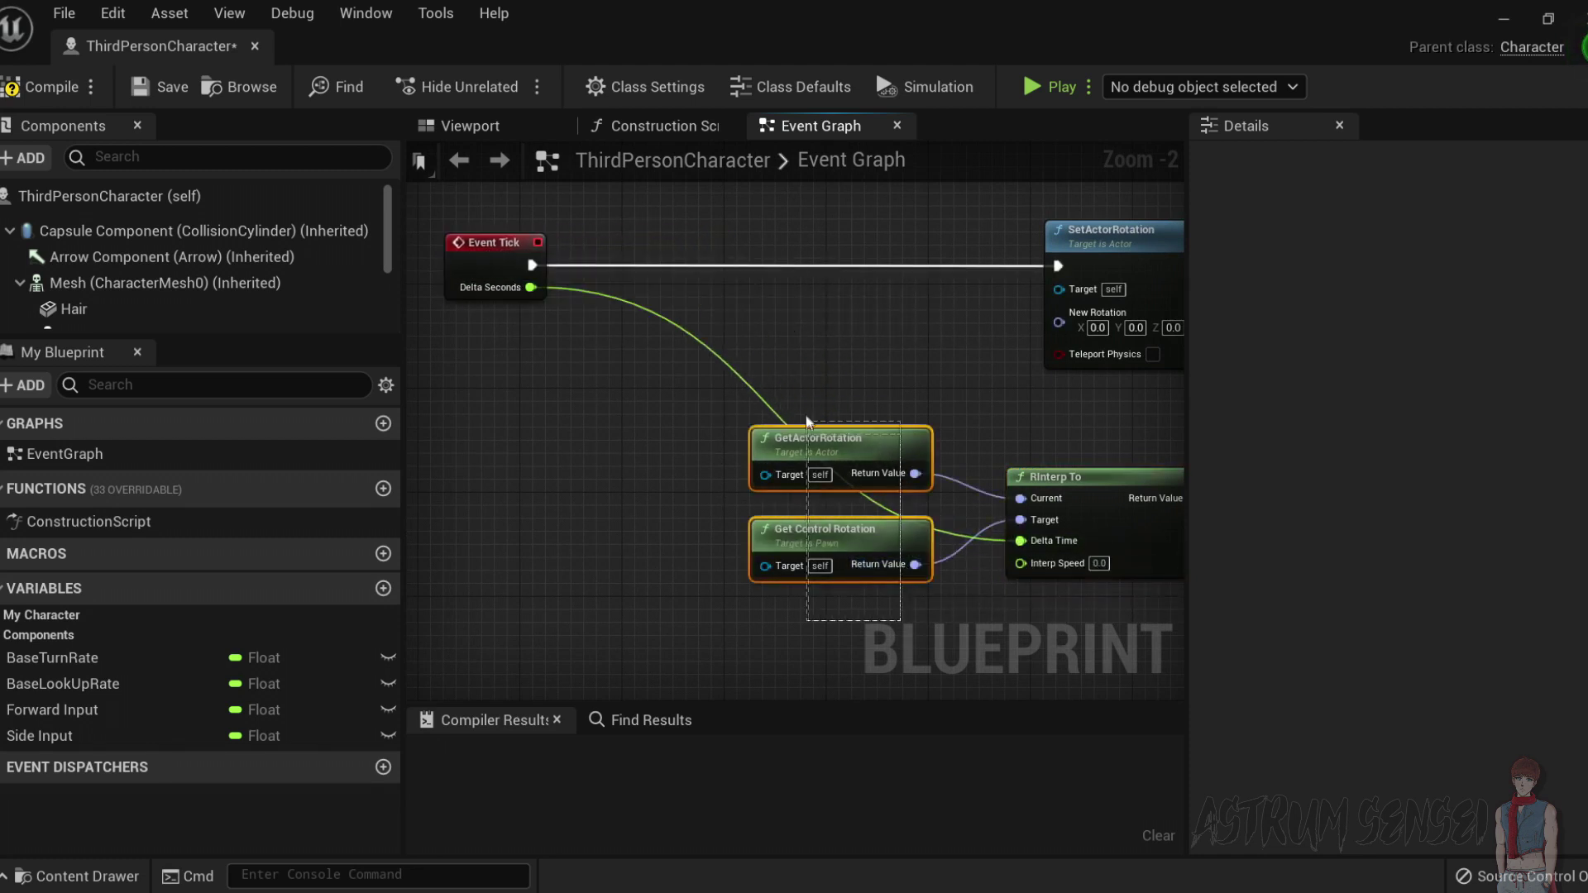
{"action": "left_click_drag", "start_coordinate": [1027, 479], "coordinate": [1009, 412]}
{"action": "key", "text": "ctrl+z"}
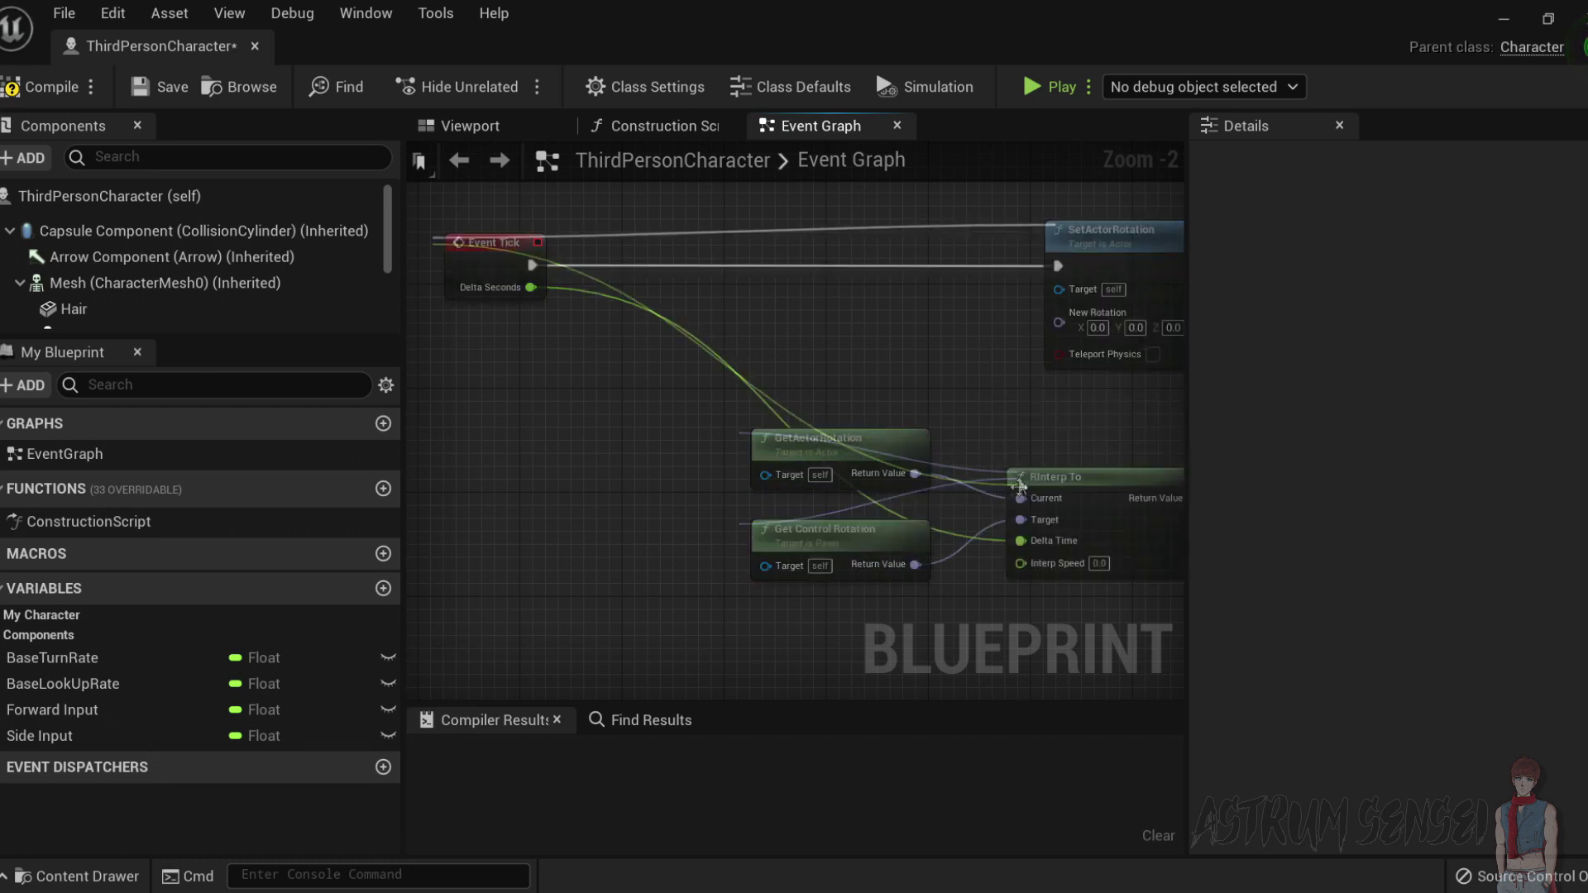
Move the GetActorRotation, Get Control Rotation and RInterp To nodes together closer beneath Event Tick.
{"action": "right_click_drag", "start_coordinate": [972, 610], "coordinate": [862, 529]}
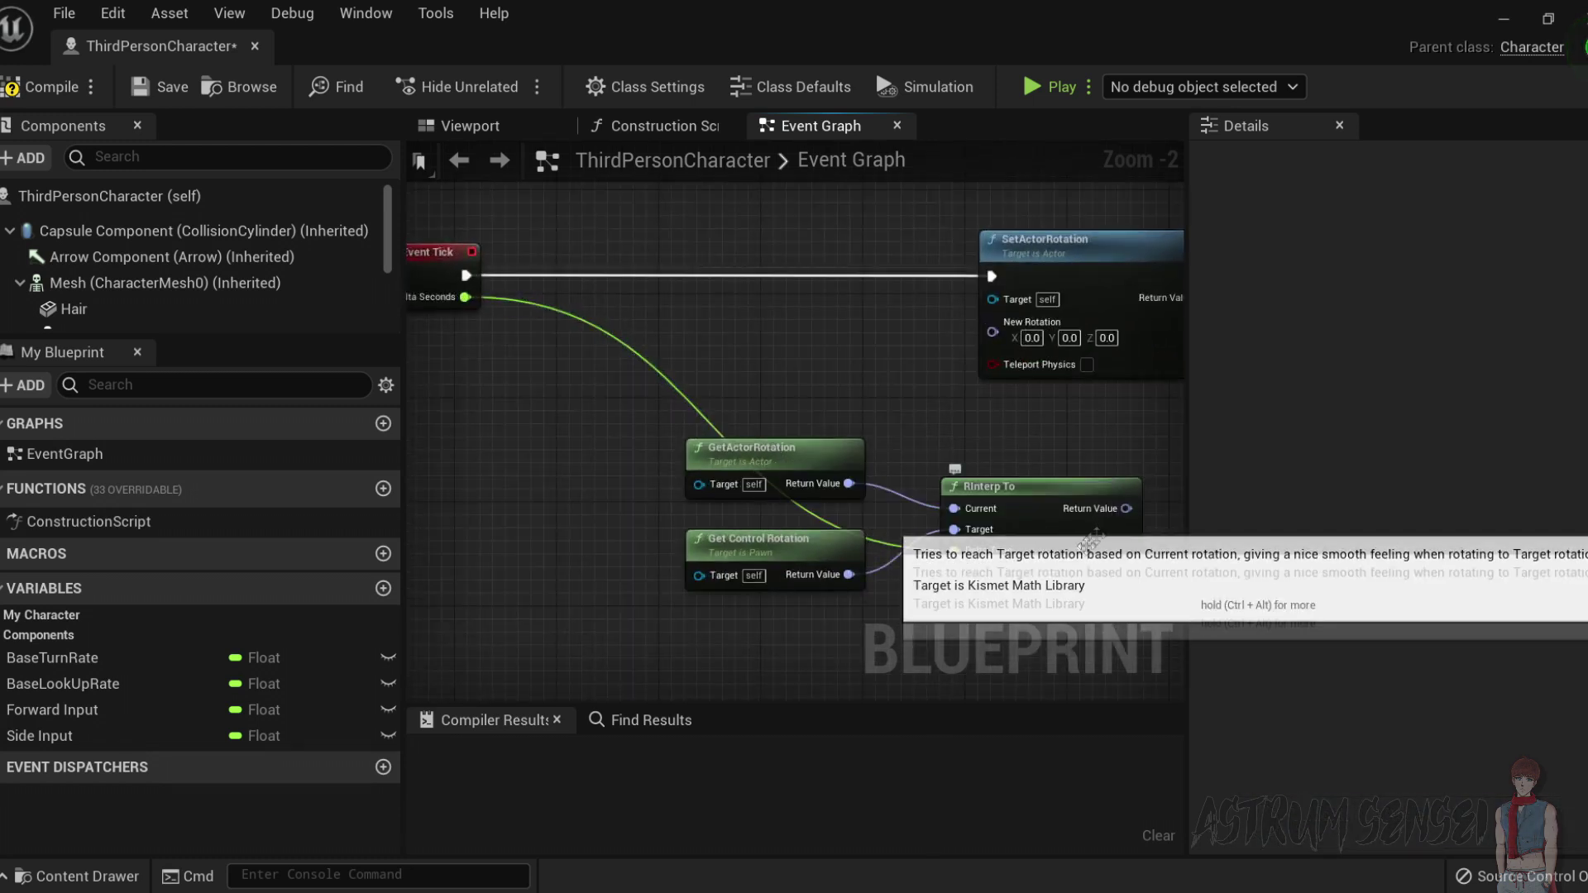
{"action": "left_click_drag", "start_coordinate": [999, 608], "coordinate": [778, 469]}
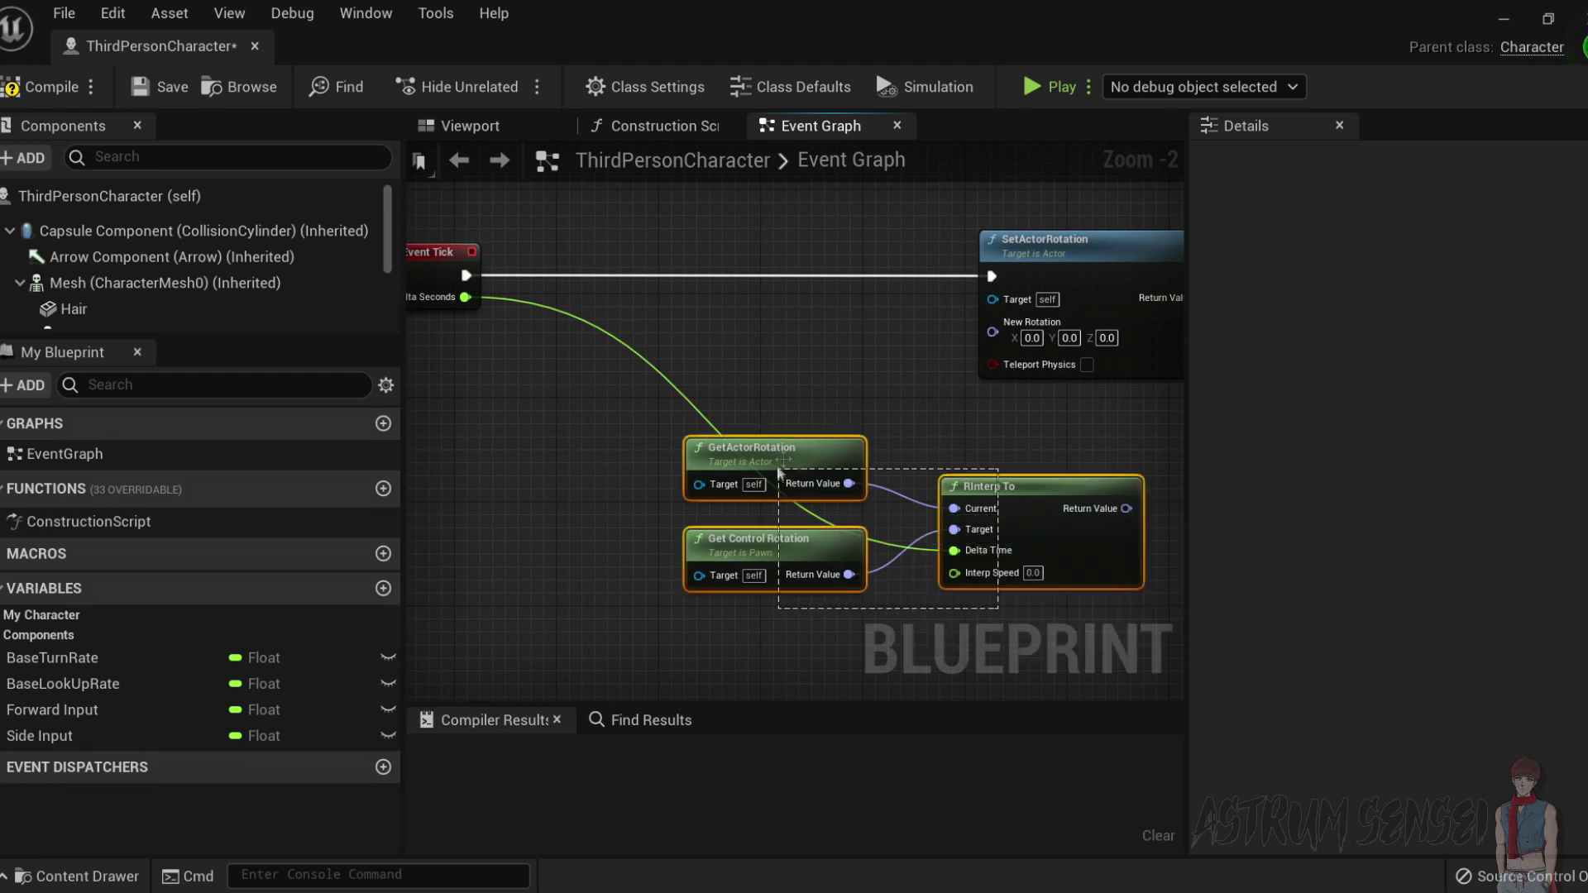
{"action": "left_click_drag", "start_coordinate": [995, 537], "coordinate": [846, 533]}
{"action": "right_click_drag", "start_coordinate": [899, 600], "coordinate": [840, 588]}
{"action": "left_click_drag", "start_coordinate": [956, 487], "coordinate": [717, 488]}
{"action": "right_click_drag", "start_coordinate": [714, 487], "coordinate": [803, 496]}
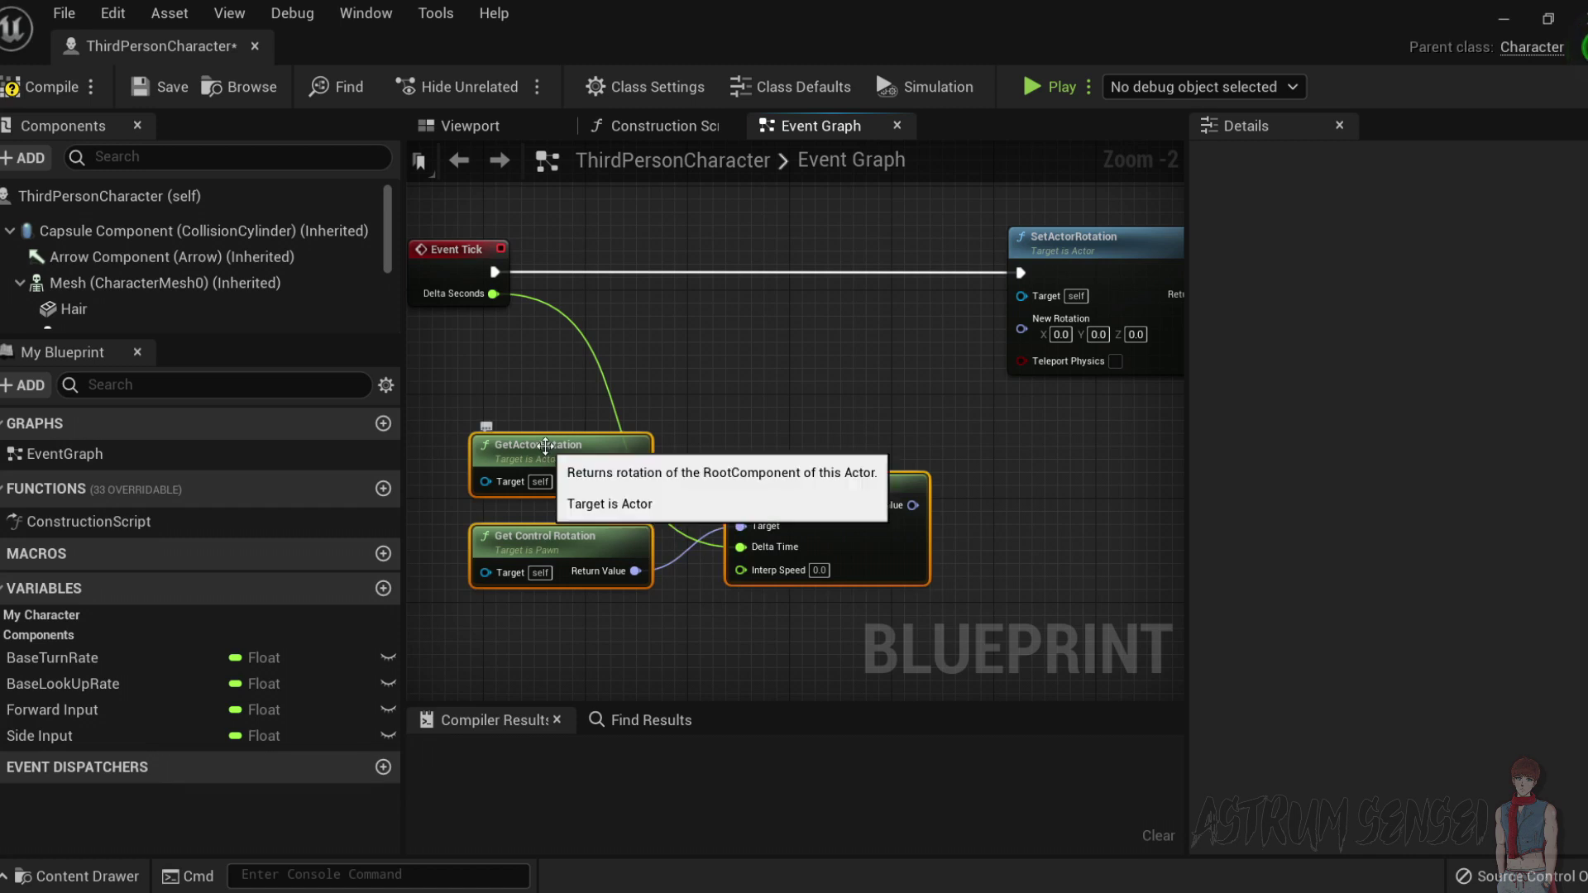
{"action": "left_click", "coordinate": [563, 466]}
{"action": "left_click", "coordinate": [545, 545]}
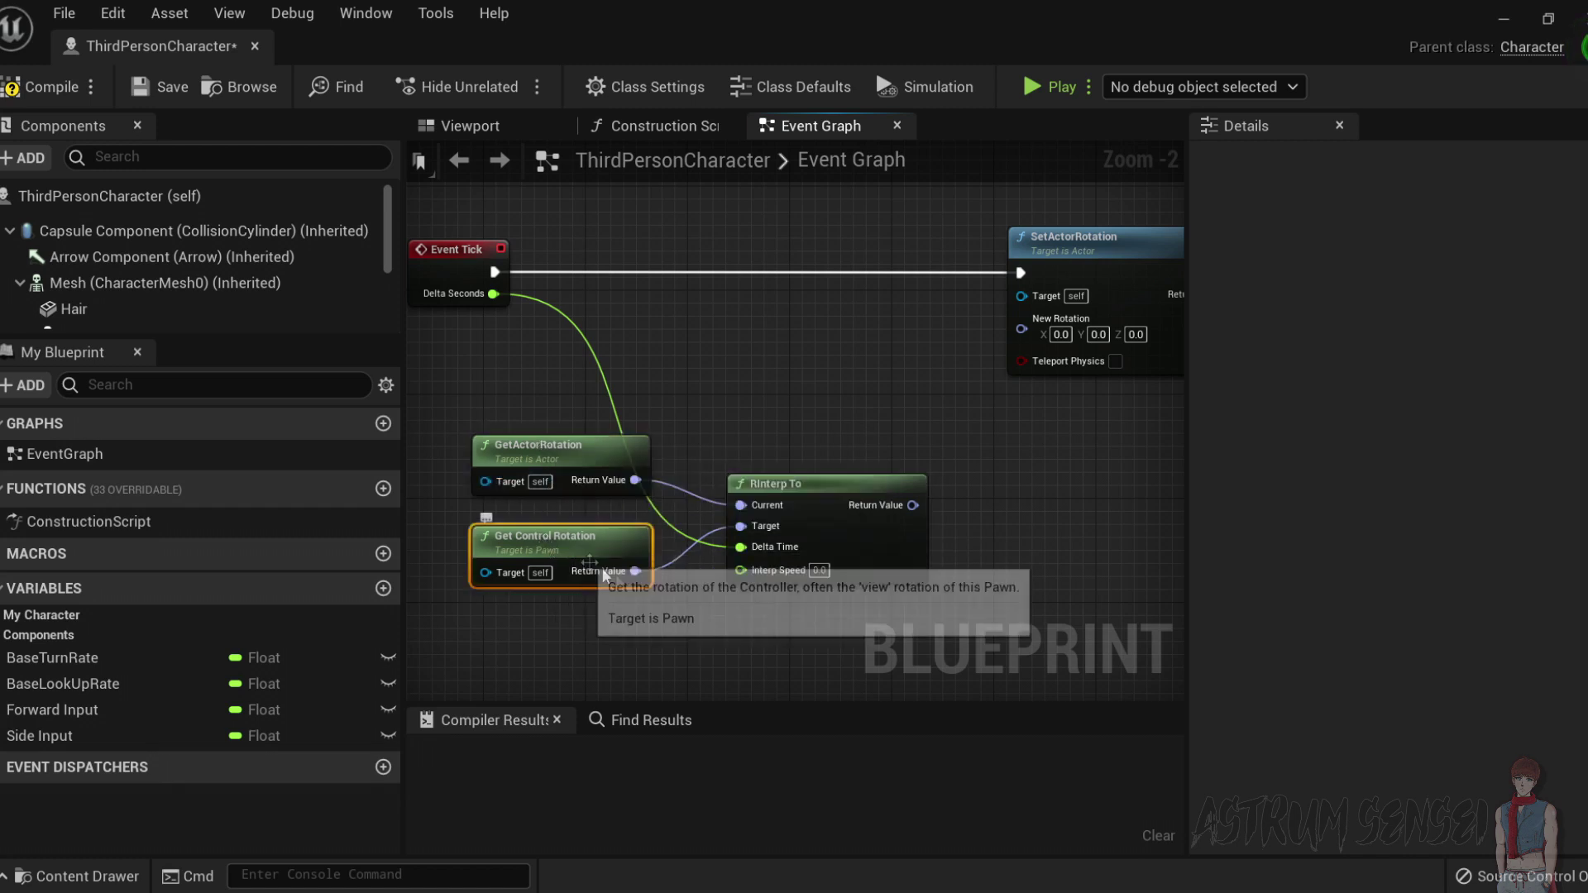
{"action": "left_click", "coordinate": [602, 489]}
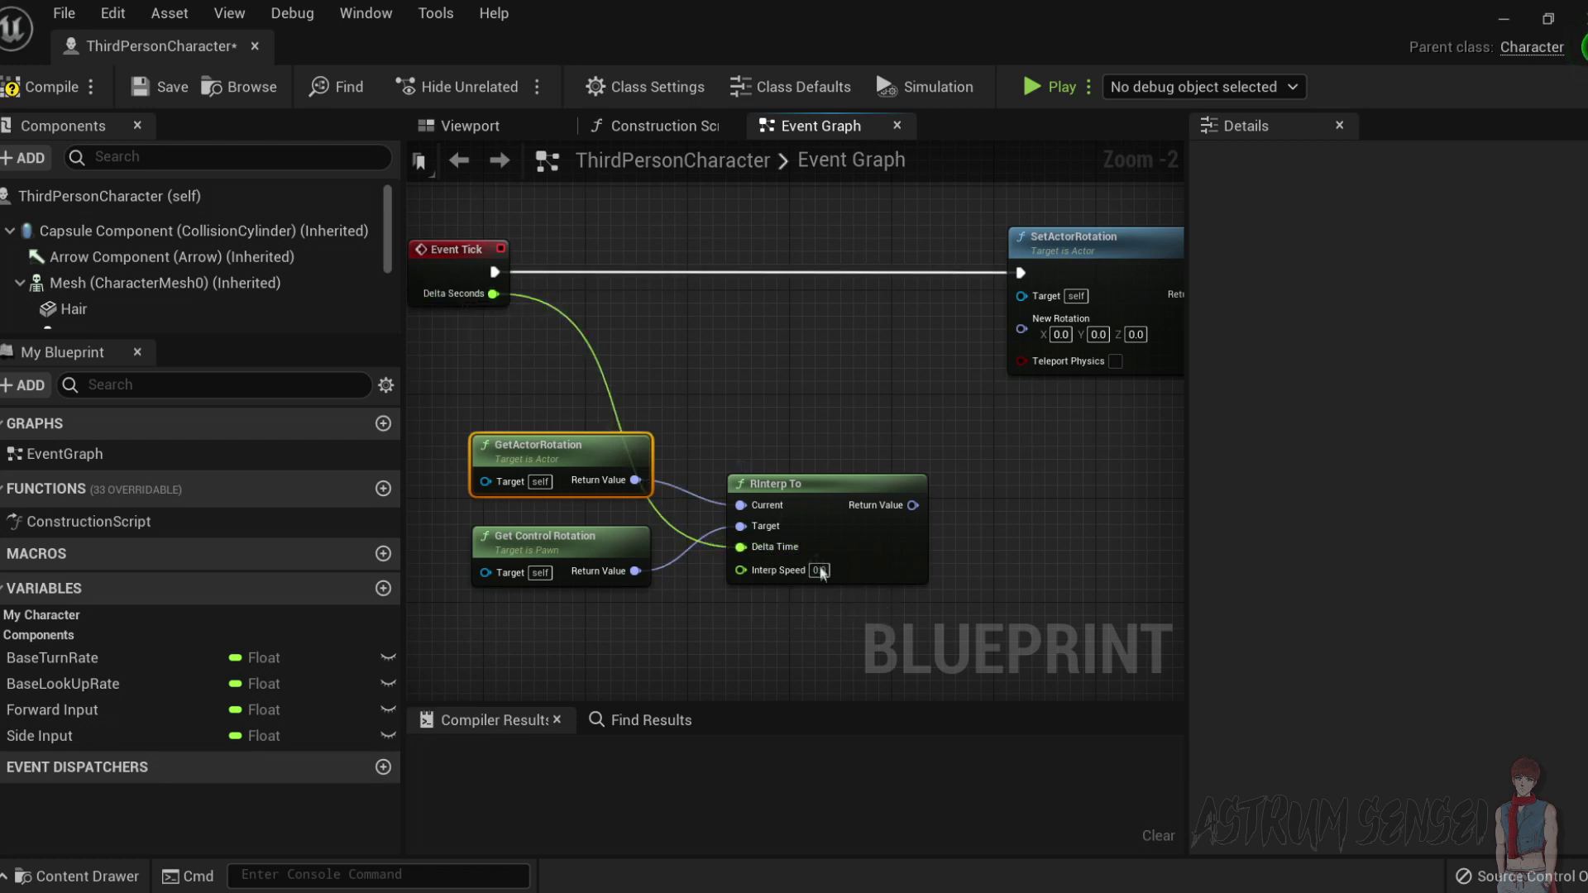
Set the RInterp To node's Interp Speed to 6.0.
{"action": "left_click", "coordinate": [819, 569]}
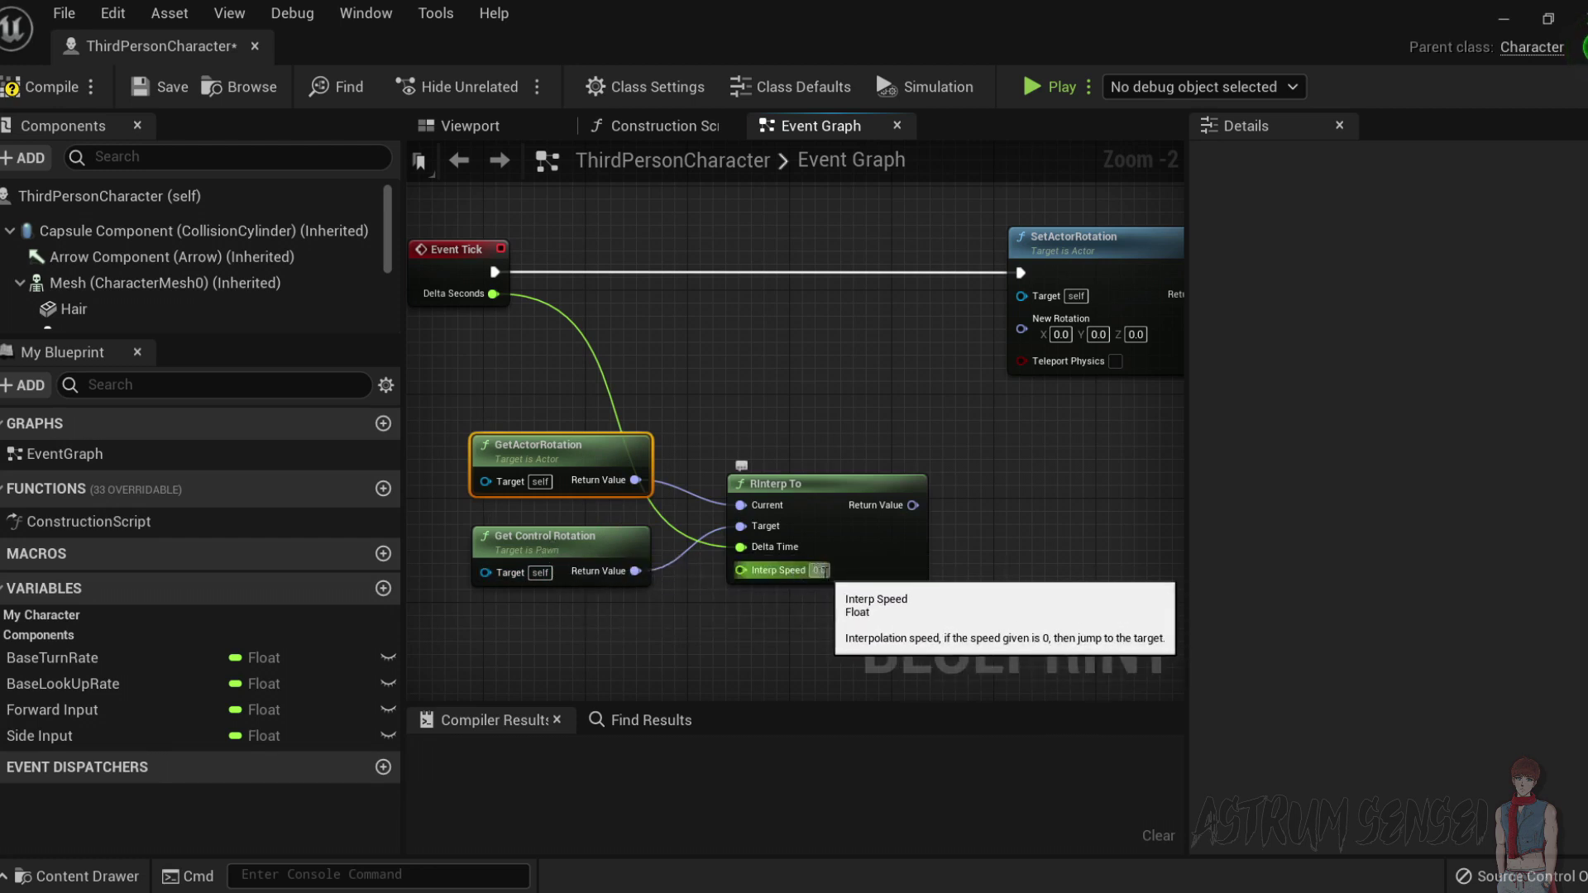
{"action": "left_click", "coordinate": [819, 569]}
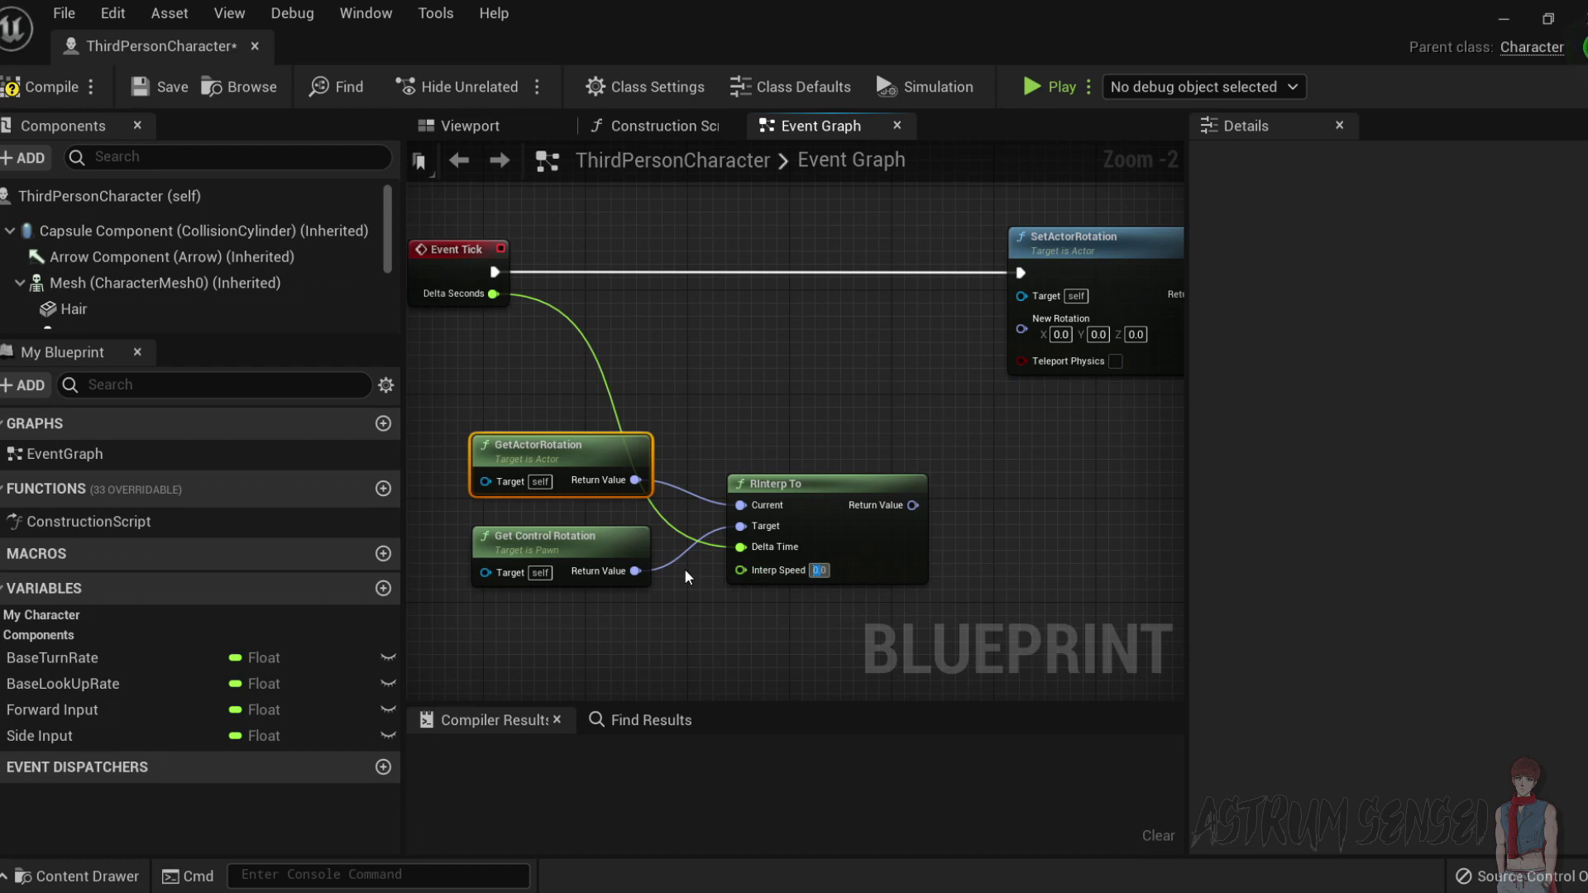
{"action": "type", "text": "6.0"}
Split RInterp To's Return Value and SetActorRotation's New Rotation into components and connect only their Z (Yaw) pins.
{"action": "right_click", "coordinate": [900, 509]}
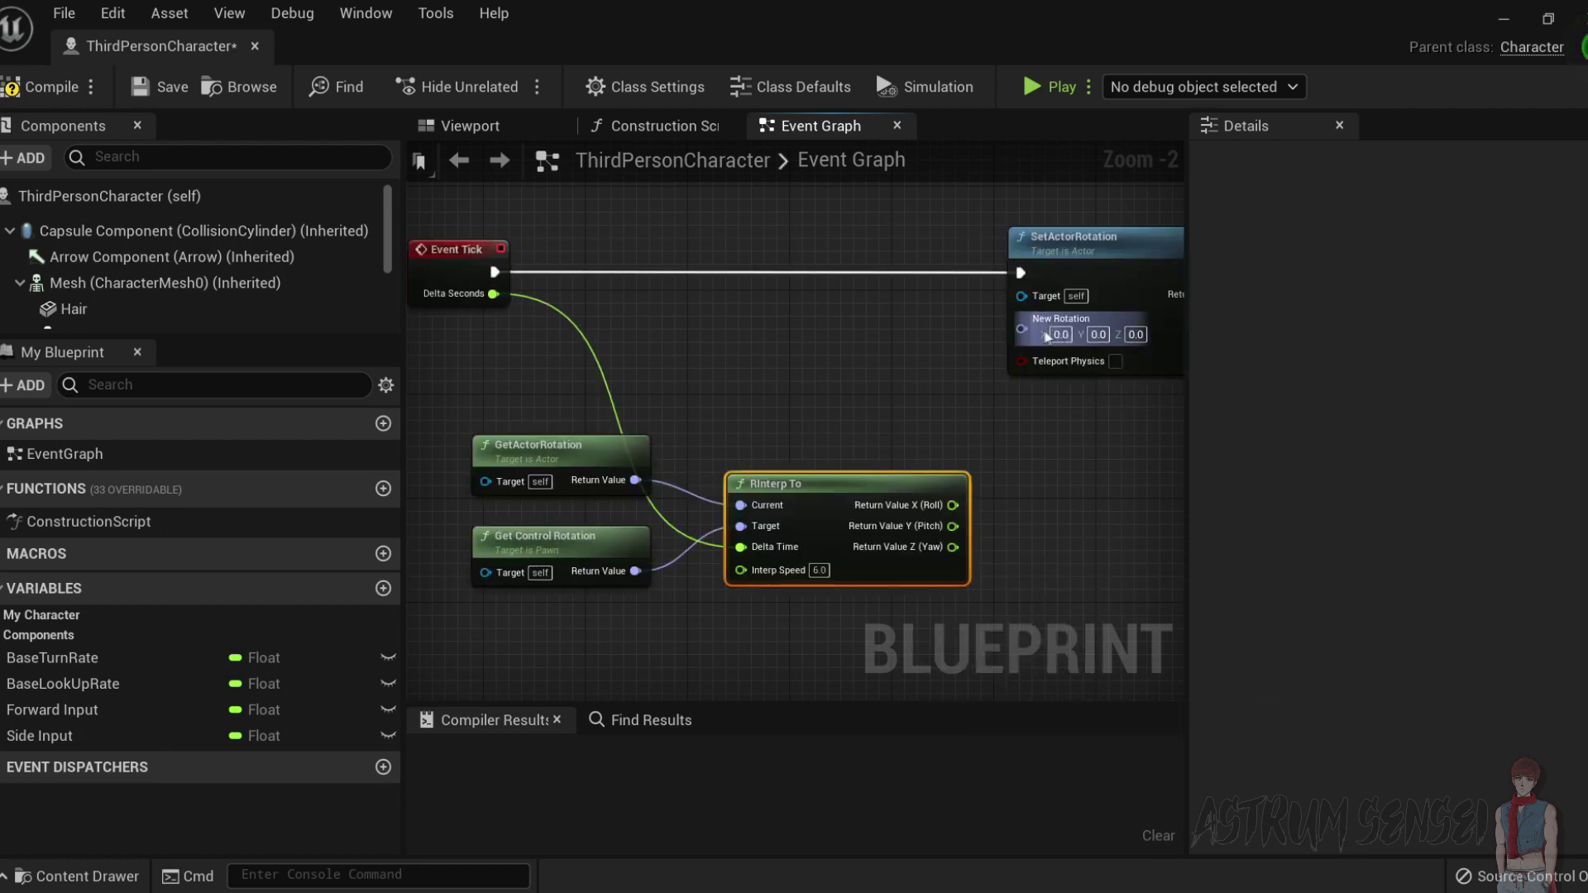
{"action": "right_click", "coordinate": [1029, 335]}
{"action": "left_click", "coordinate": [1061, 394]}
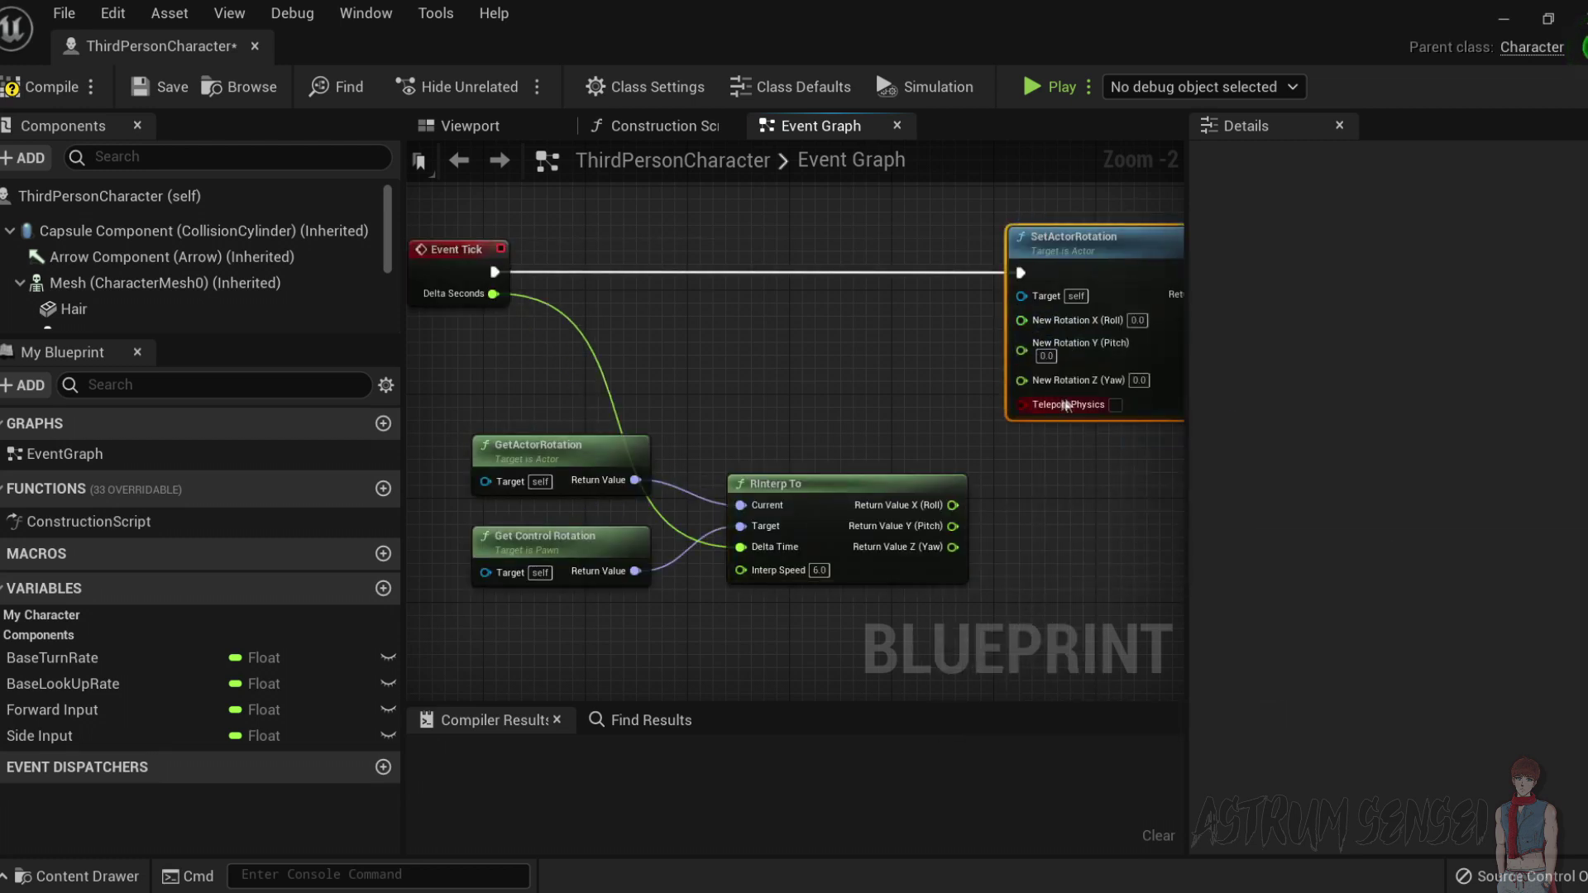
{"action": "left_click_drag", "start_coordinate": [1033, 381], "coordinate": [951, 548]}
Shift SetActorRotation and the three rotation nodes away from Event Tick to free space between them.
{"action": "right_click_drag", "start_coordinate": [874, 581], "coordinate": [774, 600]}
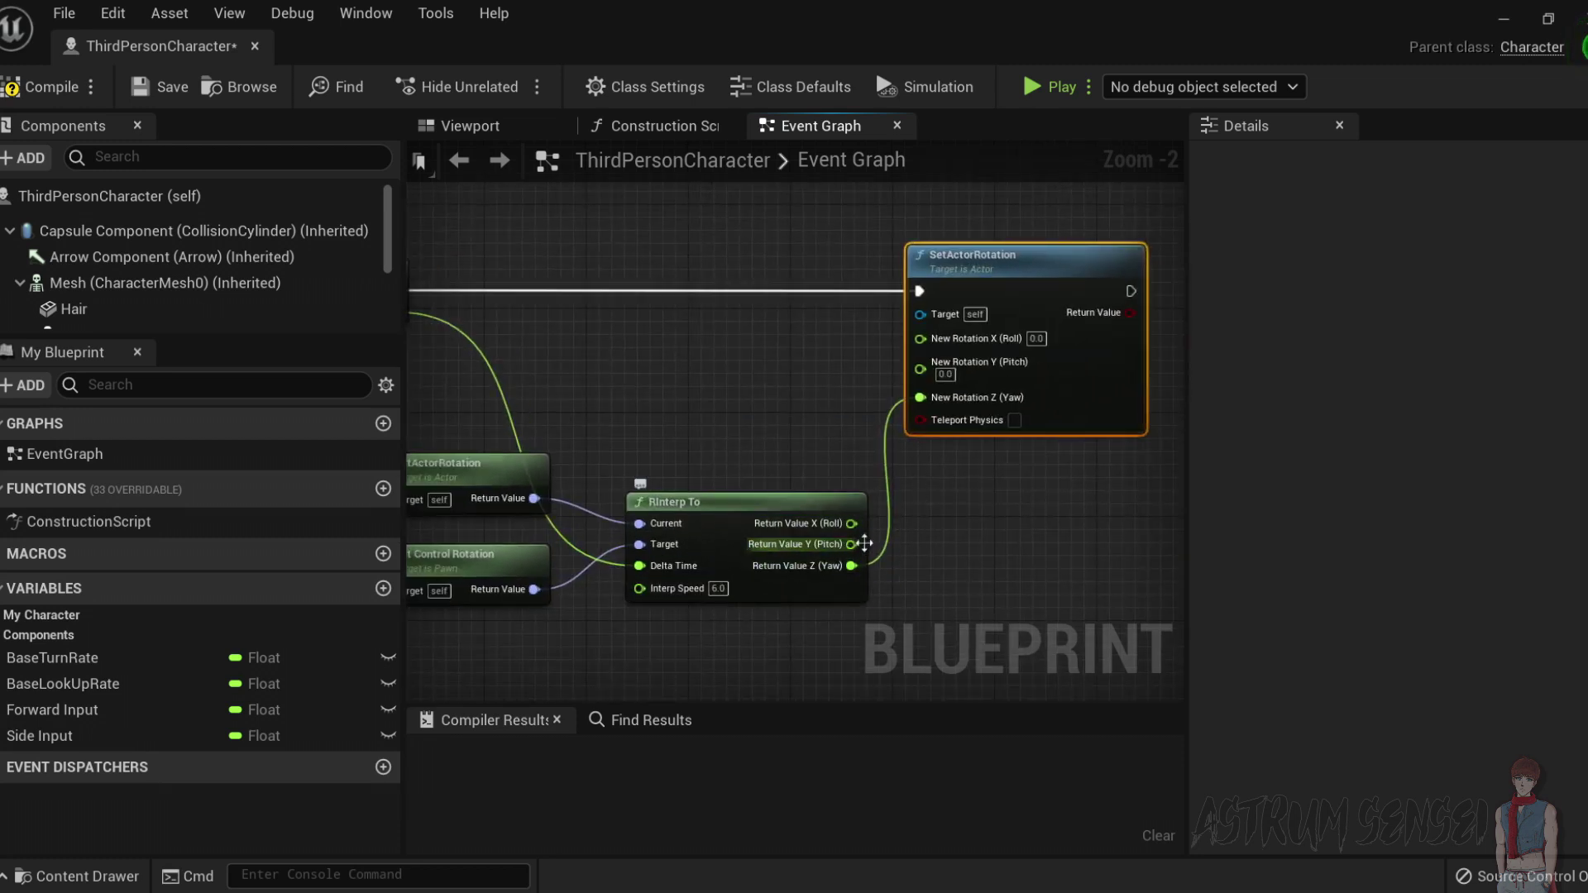
{"action": "right_click_drag", "start_coordinate": [863, 546], "coordinate": [940, 653]}
{"action": "scroll", "coordinate": [833, 451], "scroll_direction": "down", "scroll_amount": 2}
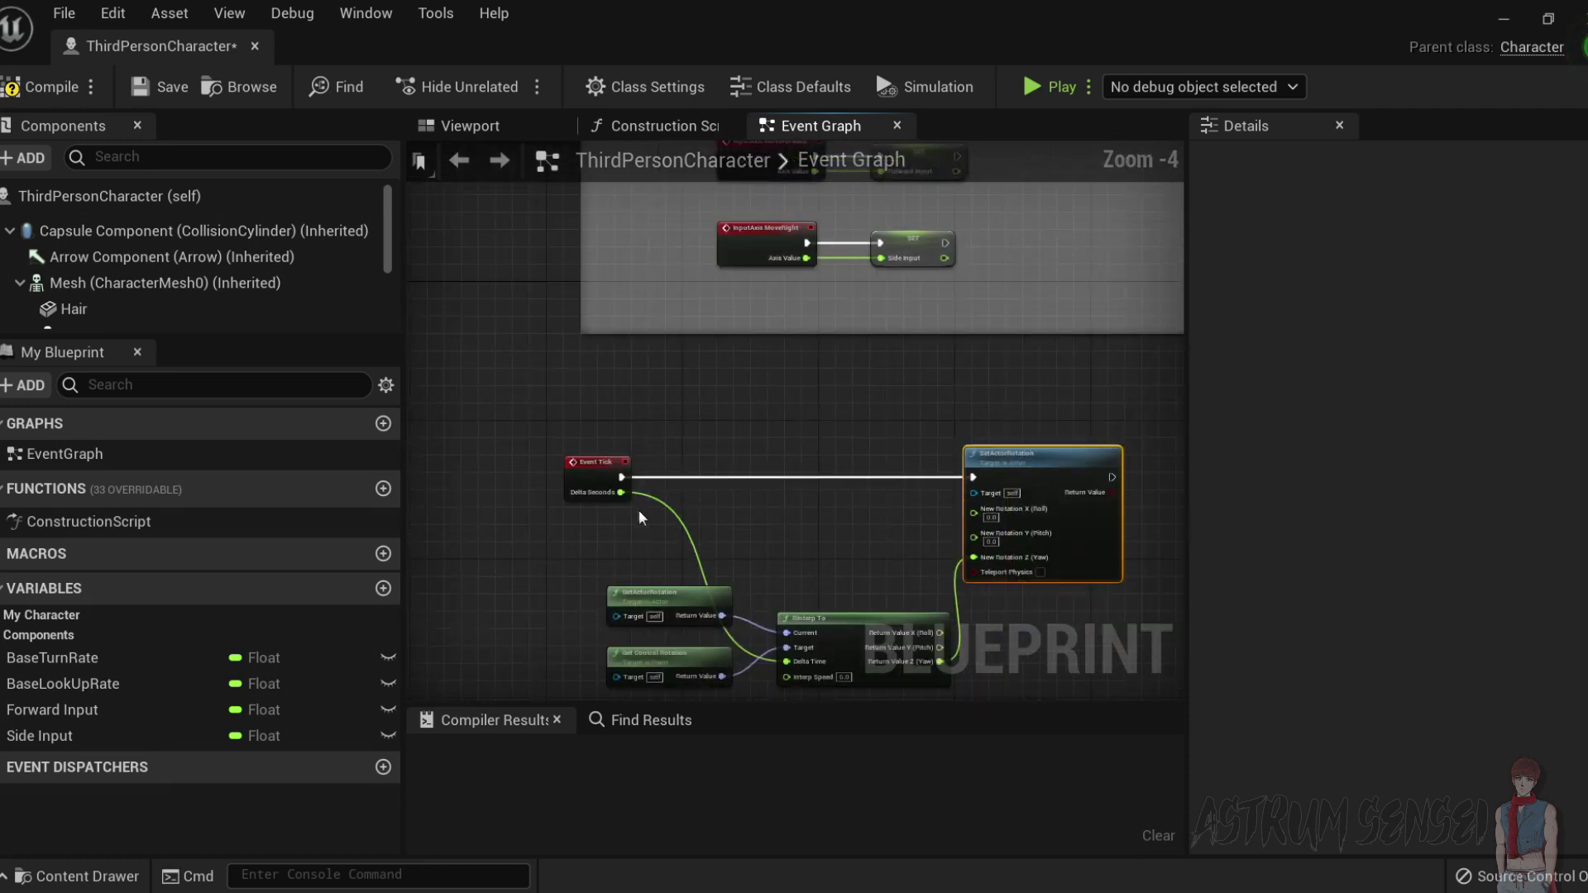
{"action": "scroll", "coordinate": [676, 420], "scroll_direction": "down", "scroll_amount": 1}
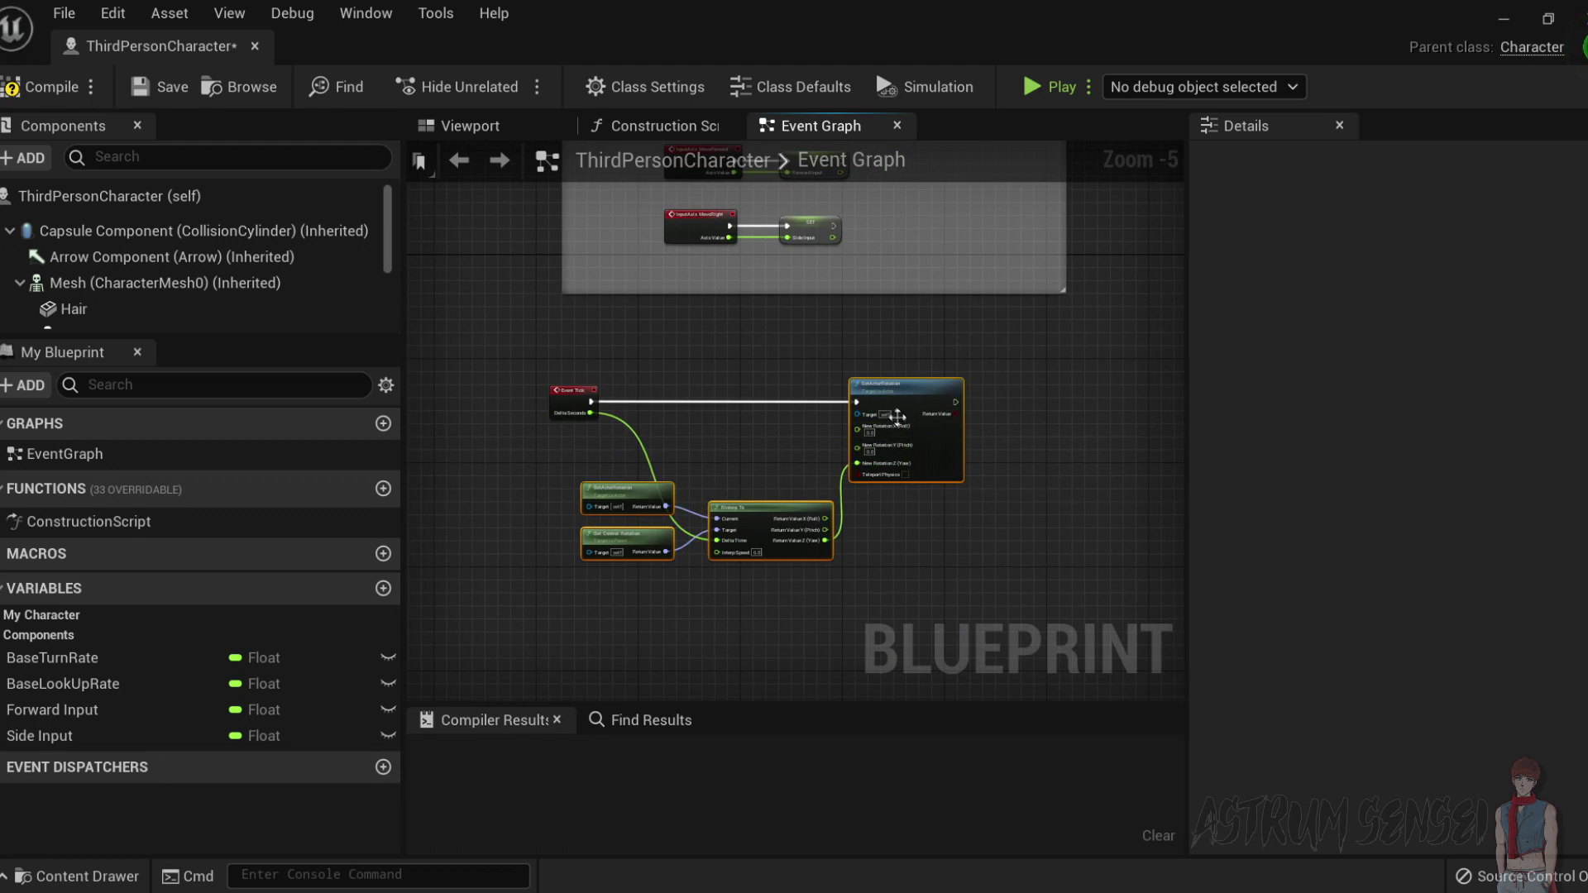
{"action": "left_click_drag", "start_coordinate": [909, 405], "coordinate": [1075, 409]}
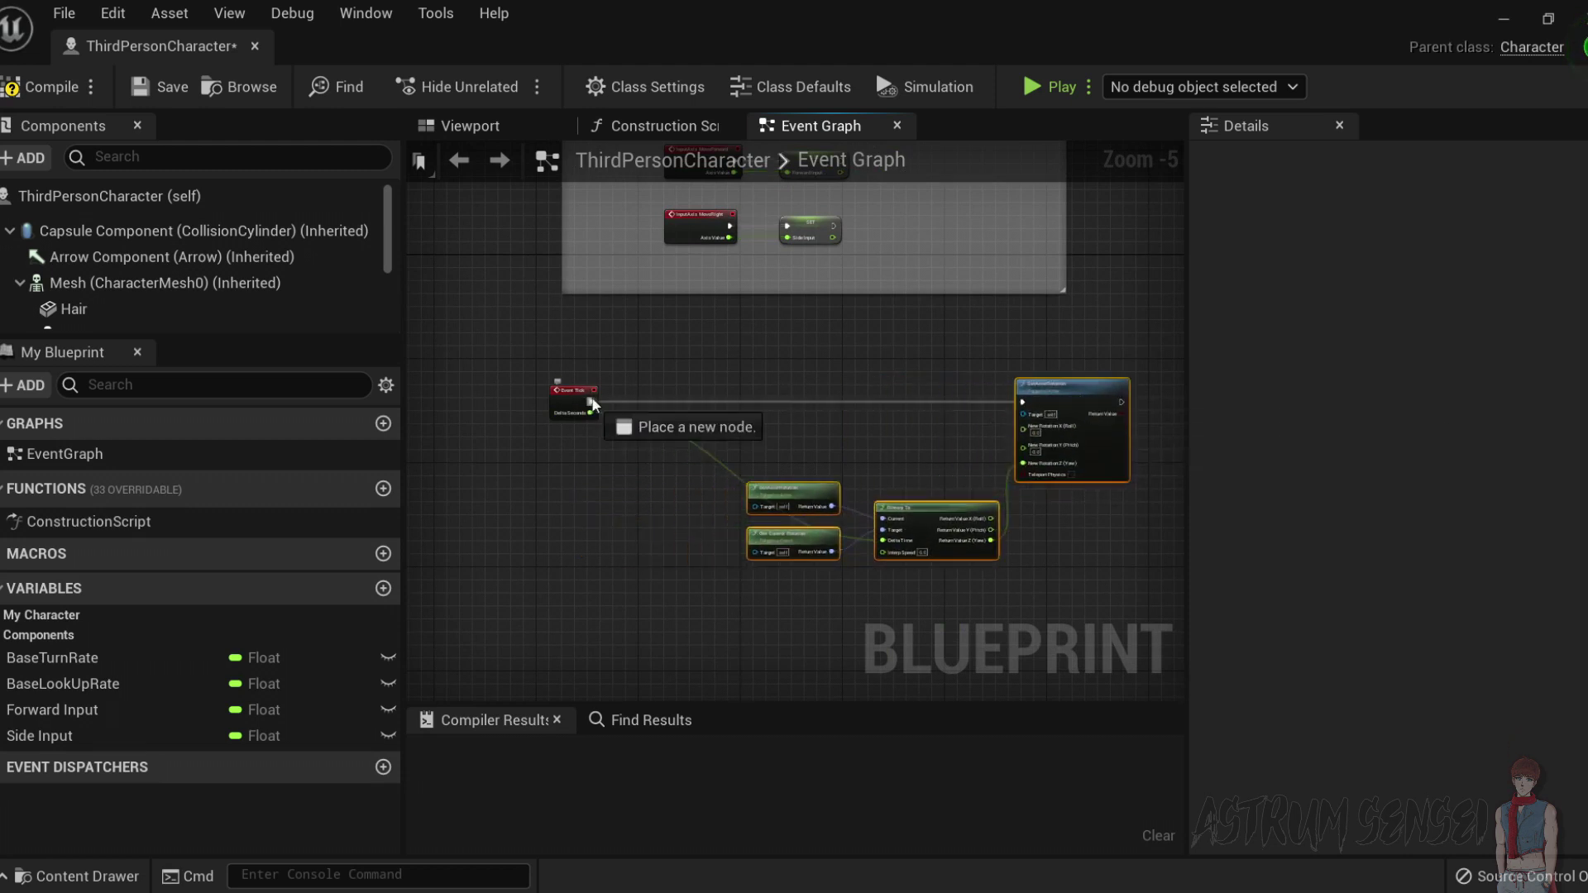
{"action": "left_click_drag", "start_coordinate": [661, 400], "coordinate": [674, 399]}
{"action": "type", "text": "get"}
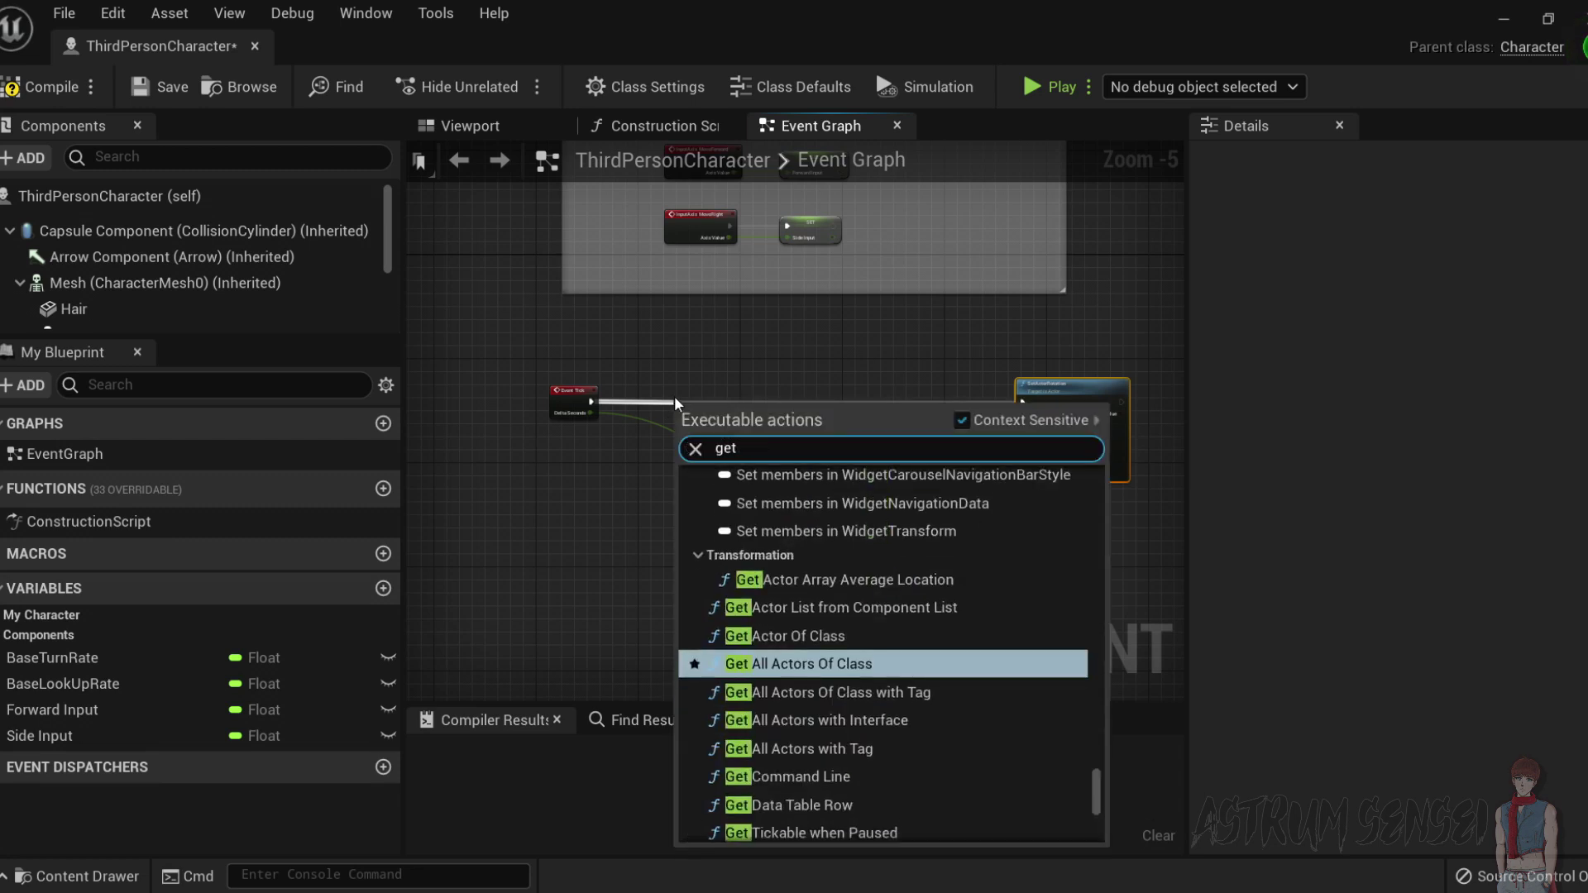
{"action": "key", "text": "Escape"}
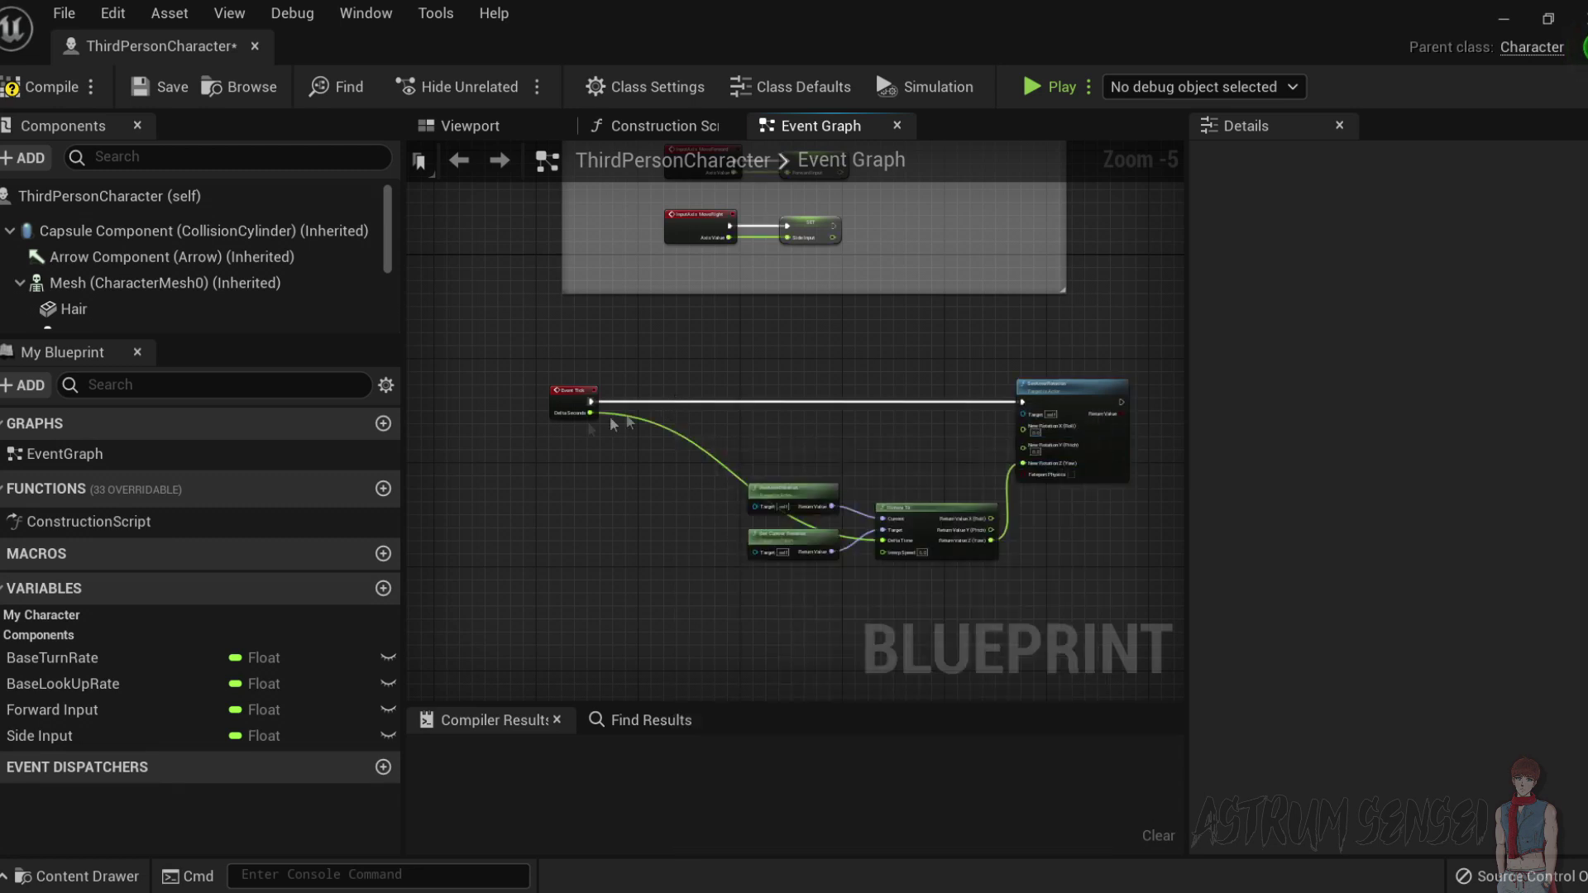
Insert a Branch node between Event Tick and SetActorRotation, driving SetActorRotation from its True output, and align it with Event Tick.
{"action": "left_click_drag", "start_coordinate": [589, 402], "coordinate": [782, 414]}
{"action": "type", "text": "bran"}
{"action": "key", "text": "Escape"}
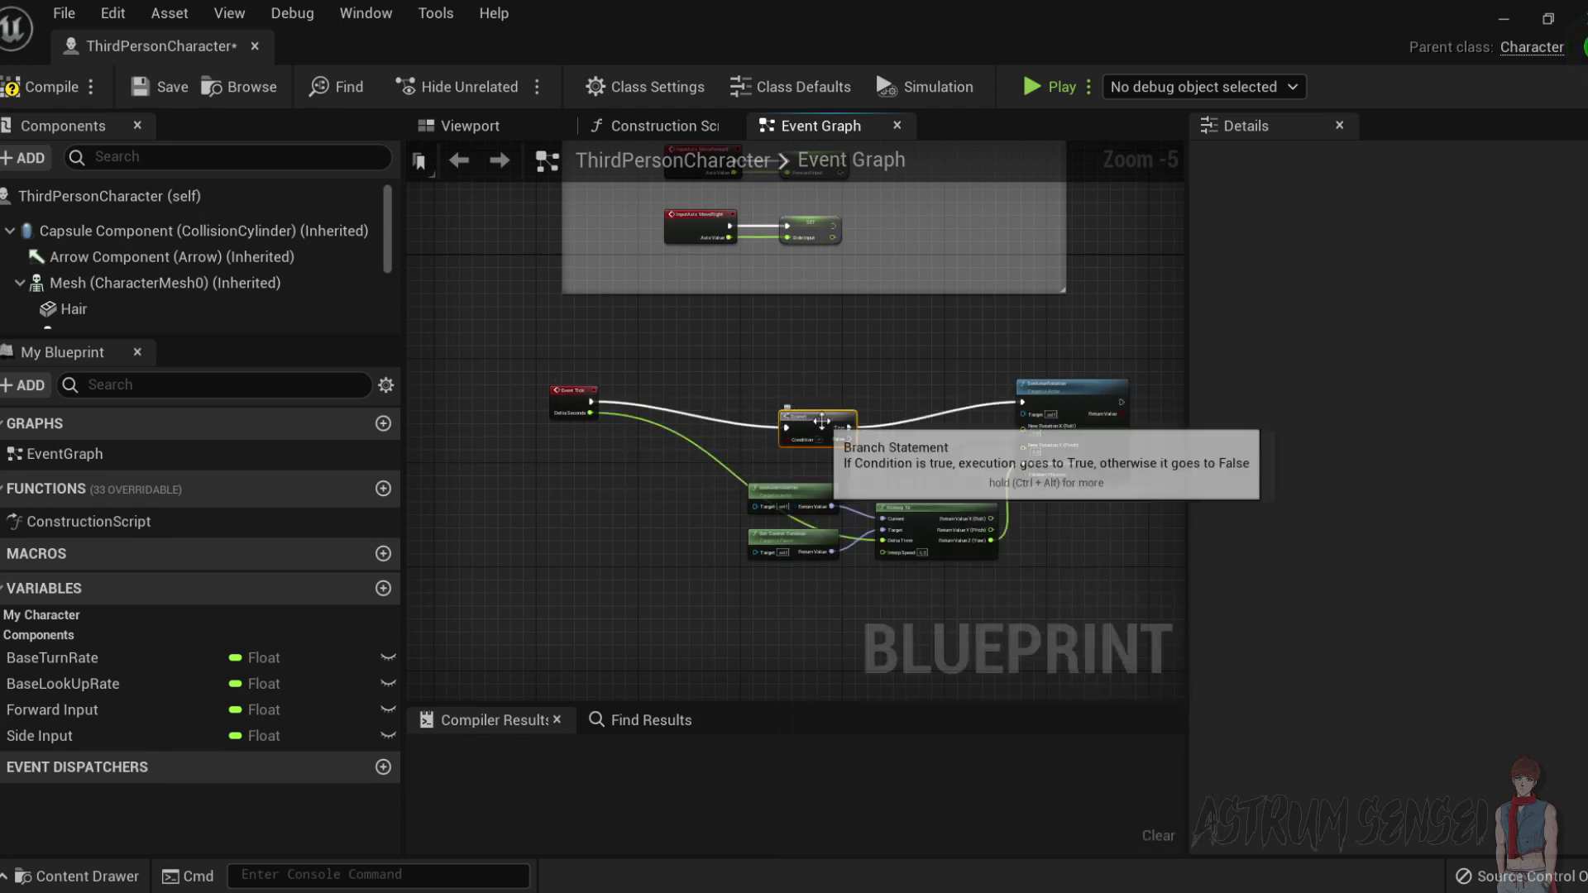
{"action": "scroll", "coordinate": [740, 403], "scroll_direction": "up", "scroll_amount": 2}
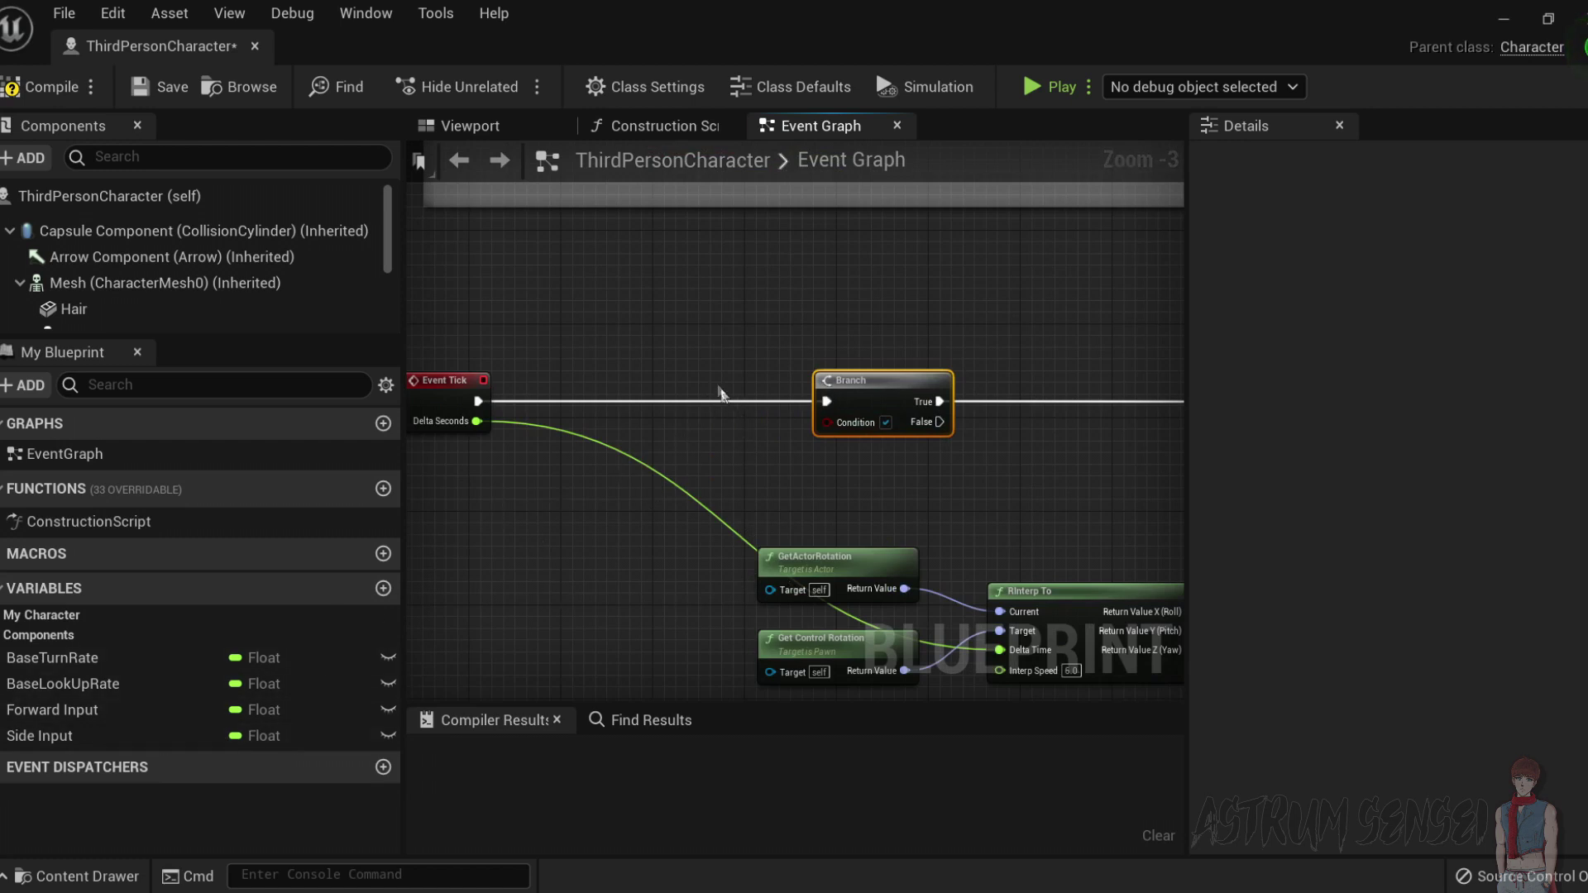
{"action": "left_click_drag", "start_coordinate": [511, 243], "coordinate": [719, 315]}
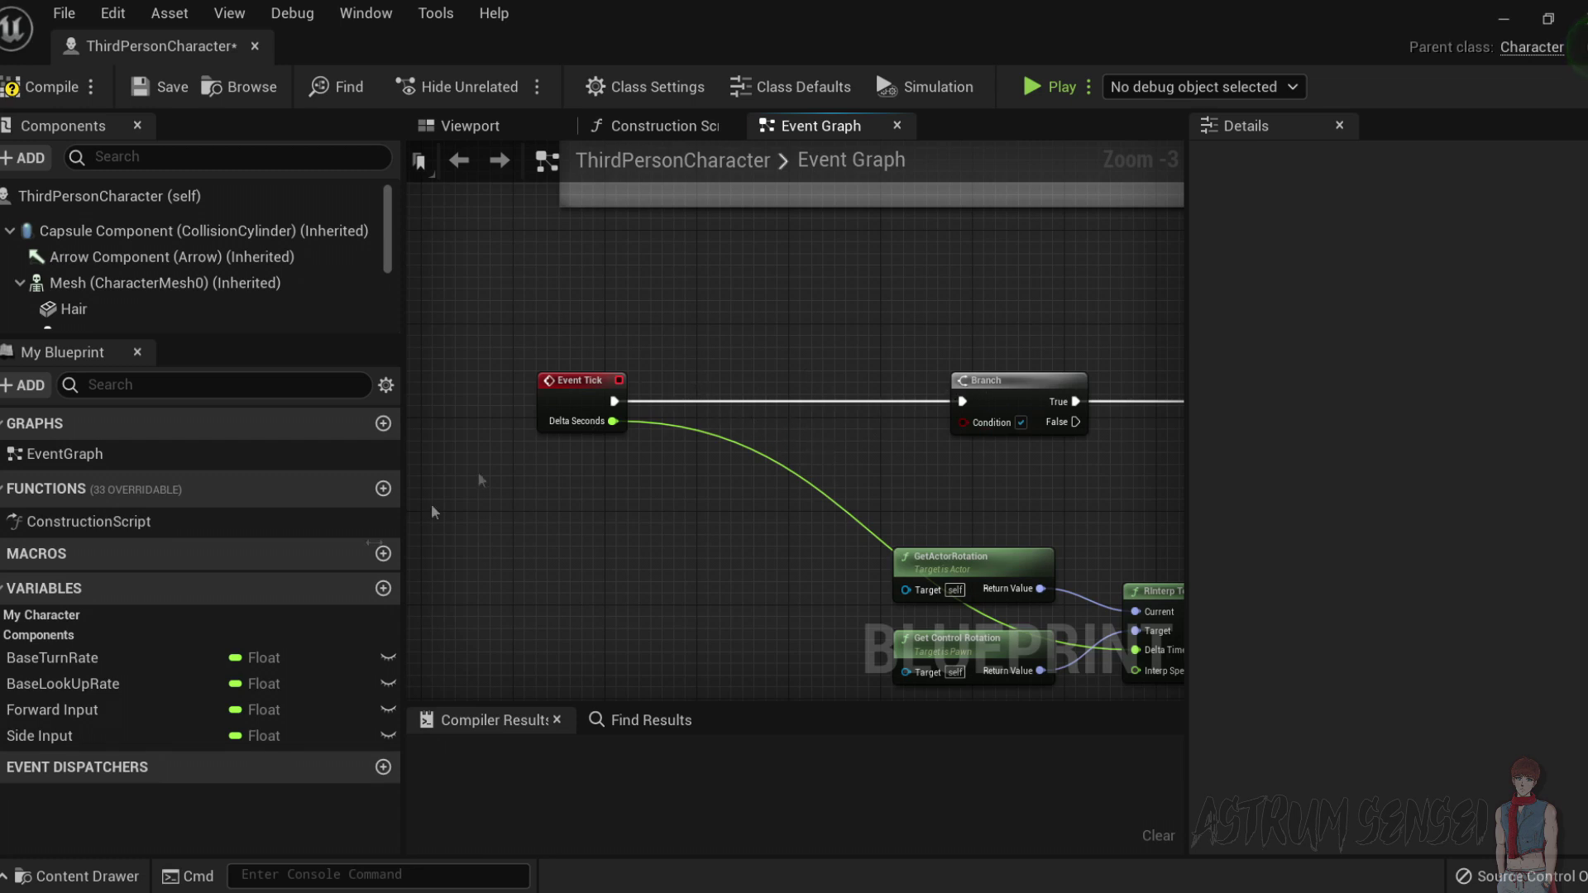
Place getter nodes for the Forward Input and Side Input variables between Event Tick and the Branch.
{"action": "left_click", "coordinate": [47, 716]}
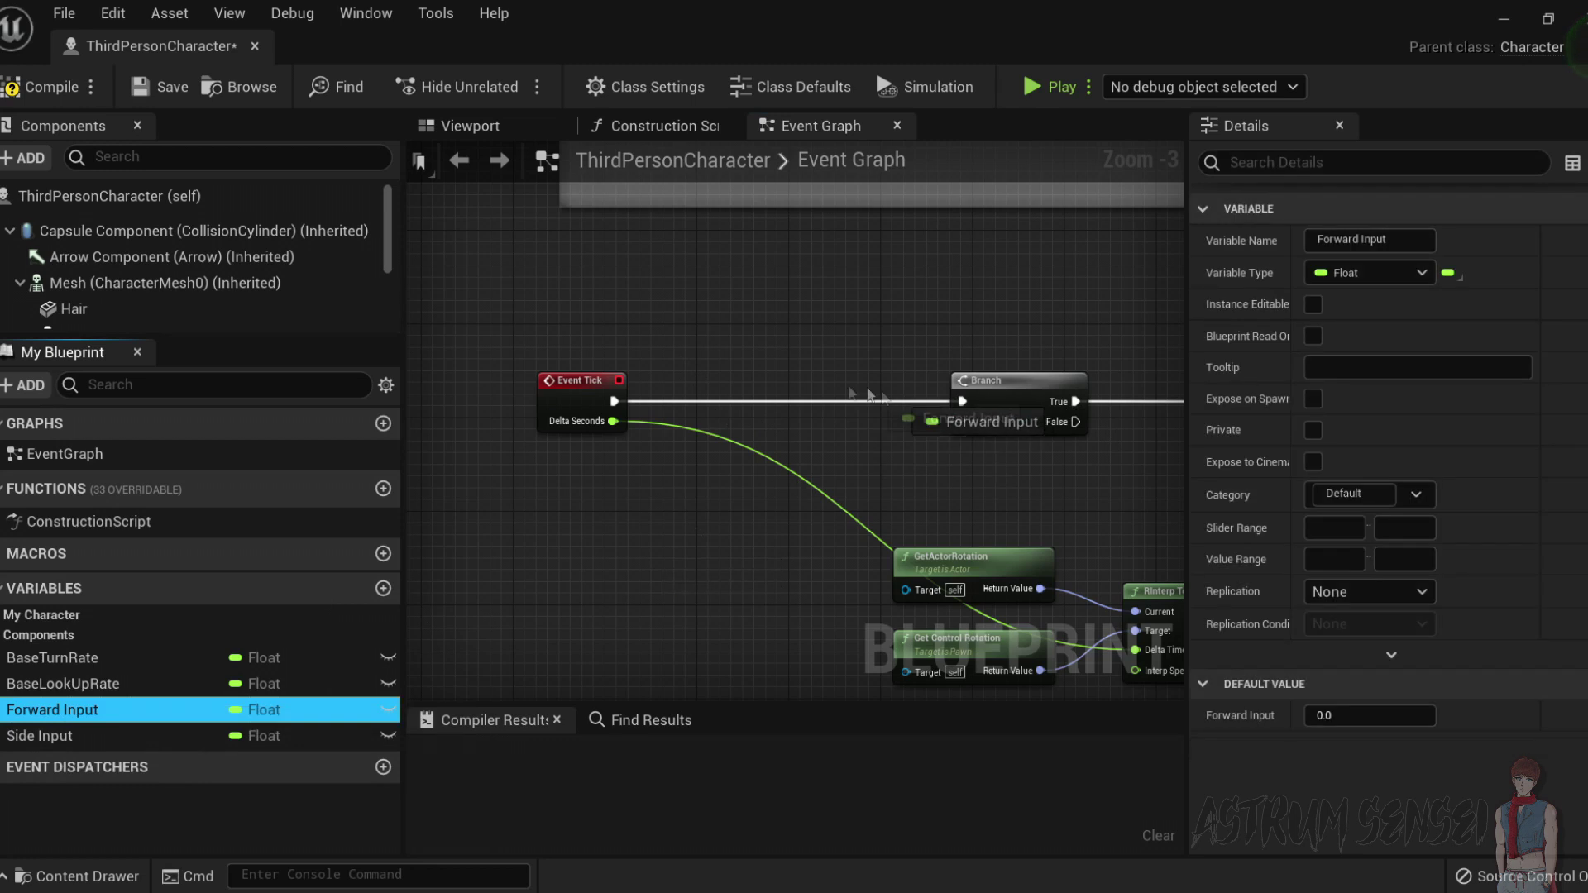
{"action": "left_click_drag", "start_coordinate": [48, 716], "coordinate": [703, 376]}
{"action": "left_click", "coordinate": [758, 407]}
{"action": "left_click_drag", "start_coordinate": [77, 742], "coordinate": [840, 414]}
{"action": "left_click", "coordinate": [748, 468]}
{"action": "left_click", "coordinate": [824, 488]}
Add a Not Equal node feeding the Branch's Condition and connect Forward Input to its first input.
{"action": "left_click_drag", "start_coordinate": [962, 422], "coordinate": [883, 455]}
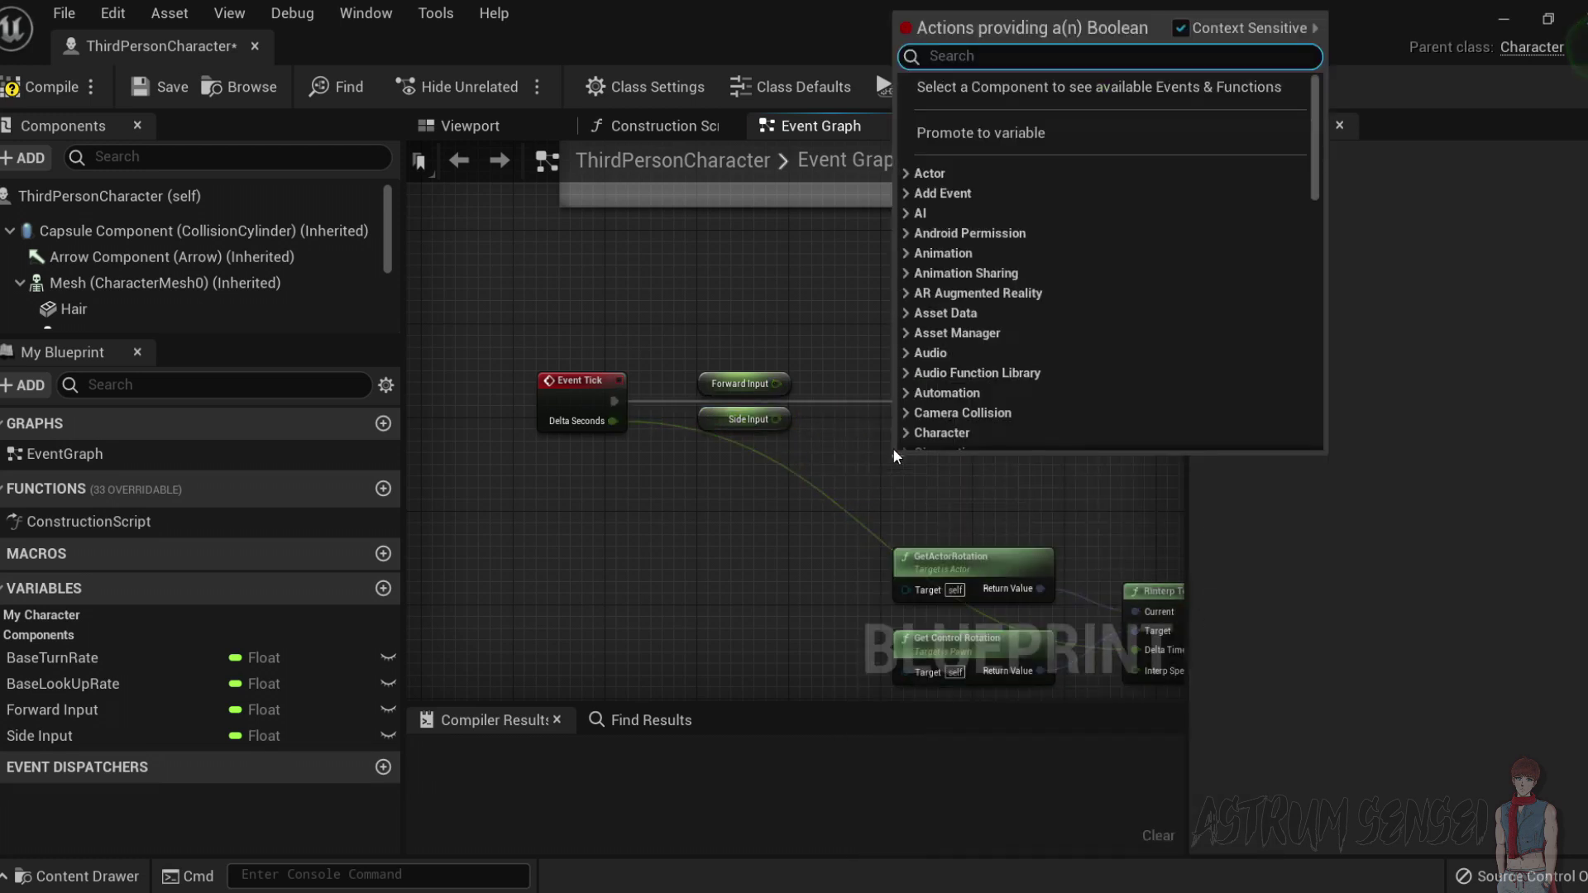
{"action": "type", "text": "="}
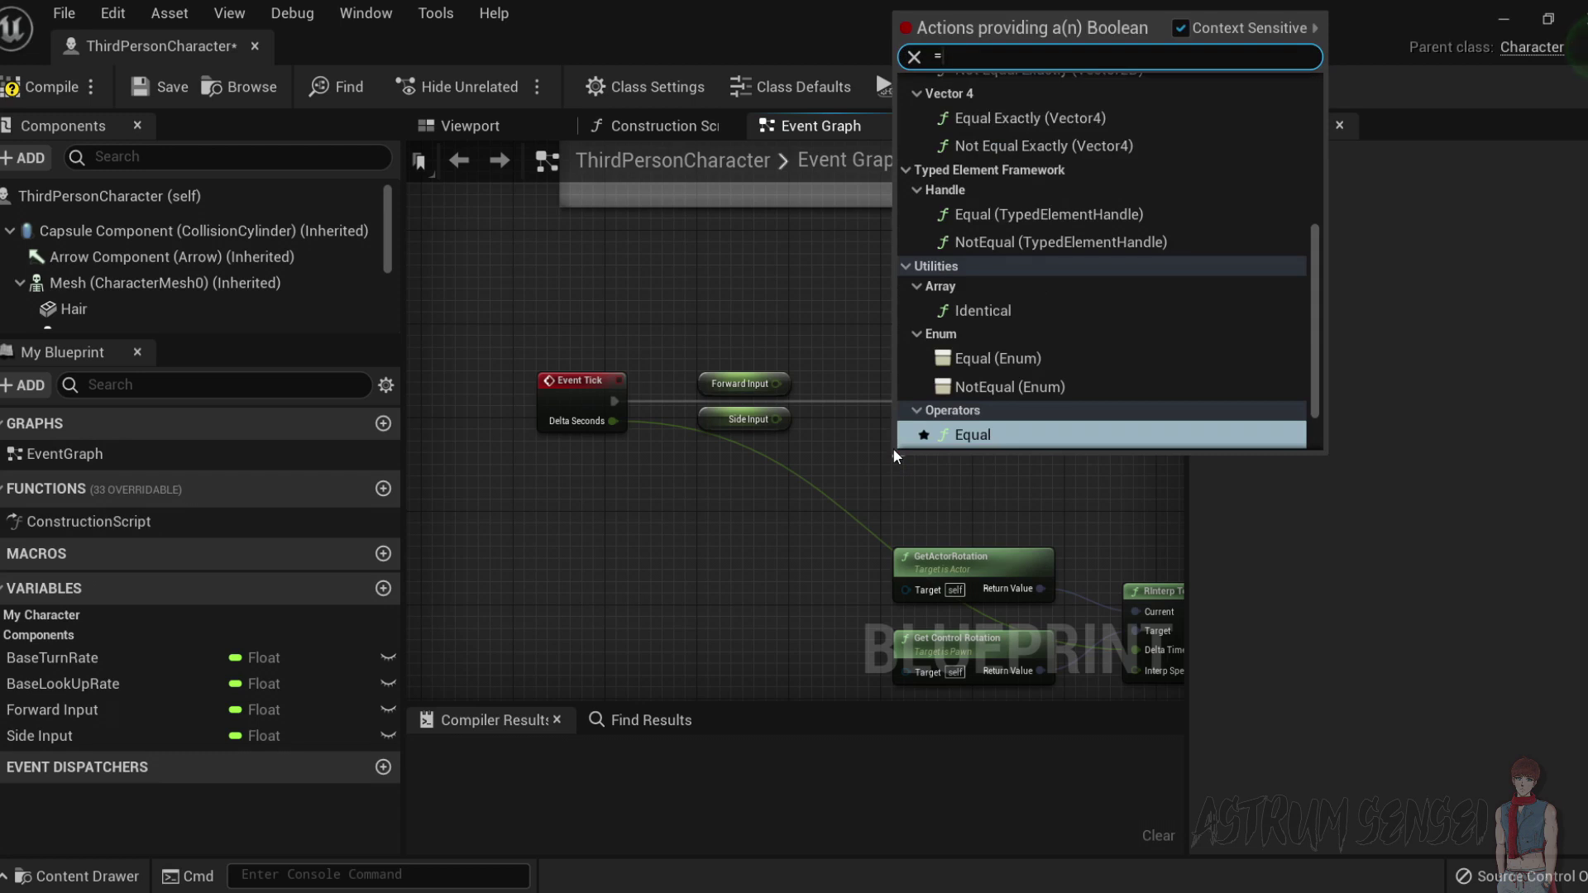
{"action": "key", "text": "BackSpace"}
{"action": "type", "text": "noteque"}
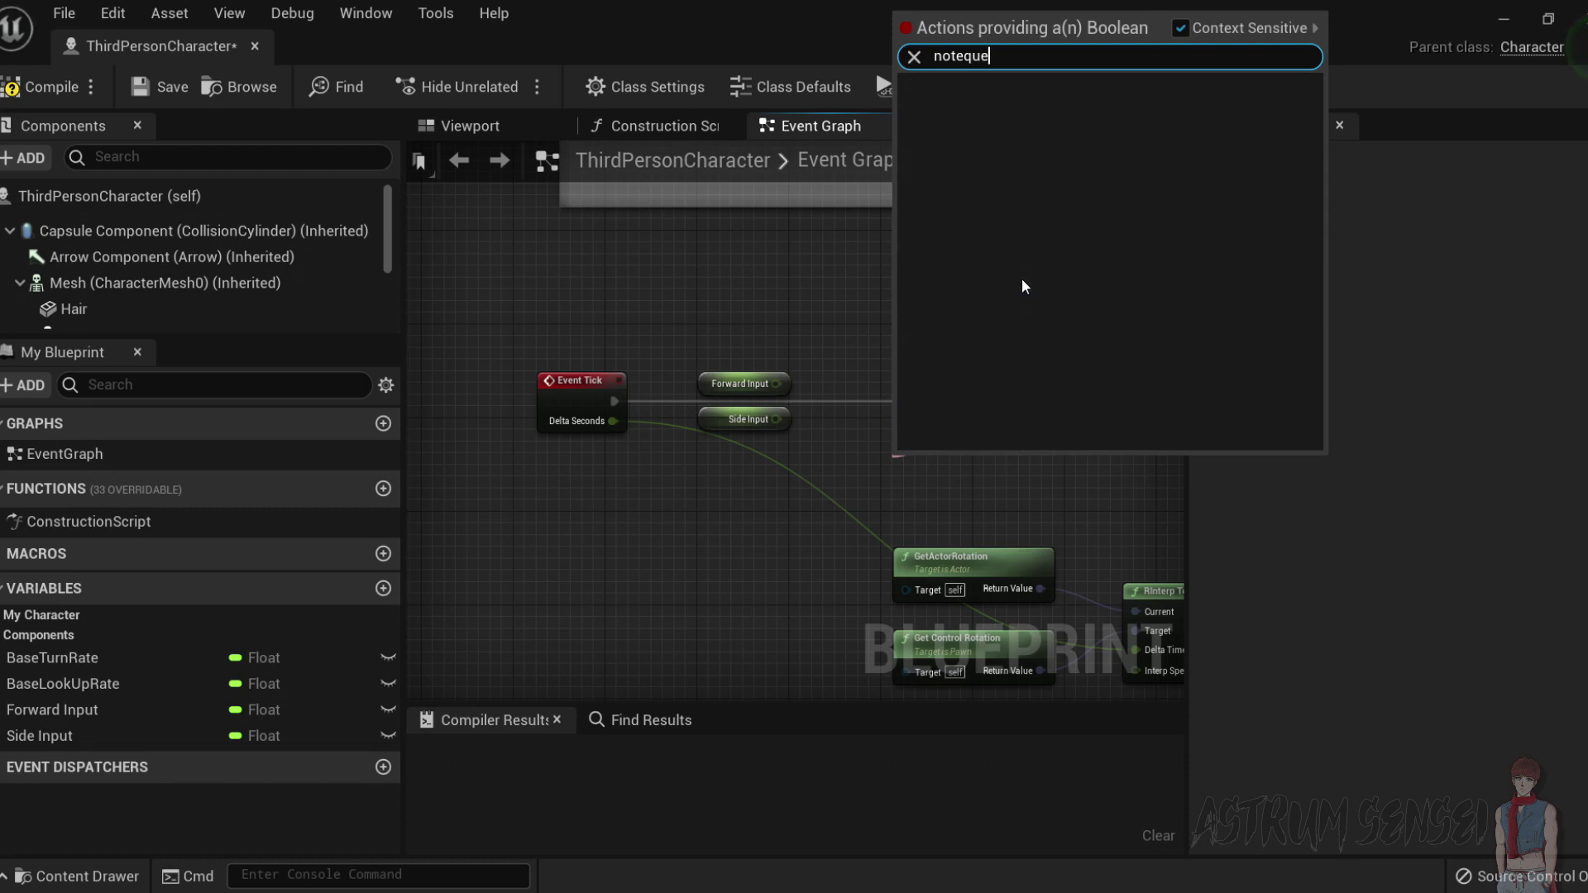
{"action": "key", "text": "BackSpace"}
{"action": "type", "text": "al"}
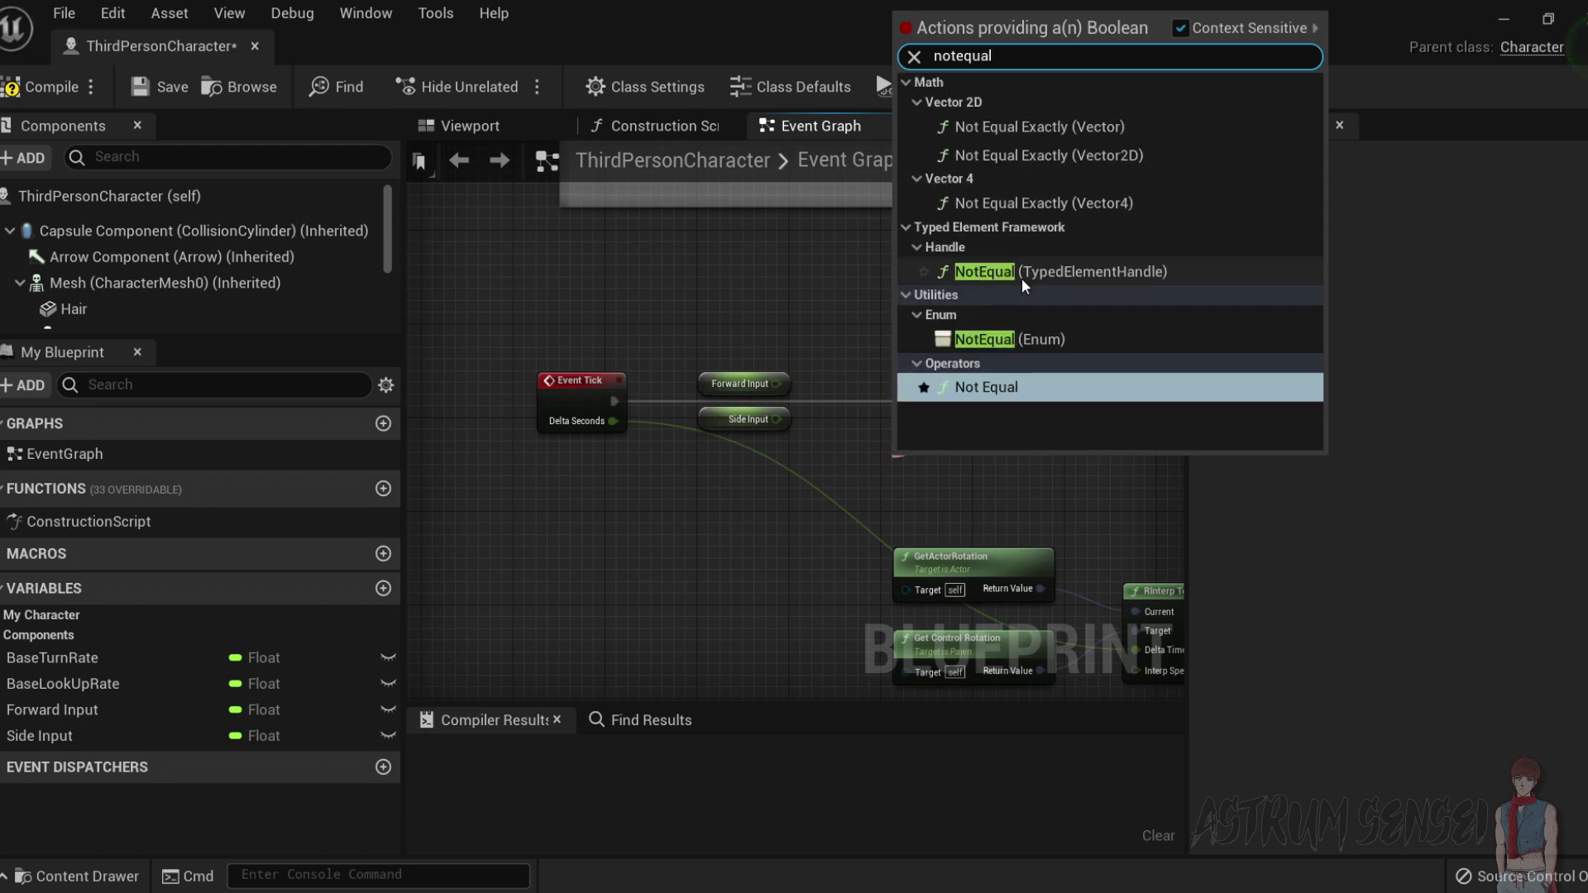
{"action": "key", "text": "Return"}
{"action": "left_click_drag", "start_coordinate": [891, 436], "coordinate": [881, 414]}
{"action": "left_click_drag", "start_coordinate": [777, 384], "coordinate": [941, 510]}
Try to combine conditions with an AND node between the Not Equal result and the Branch's Condition.
{"action": "key", "text": "ctrl+z"}
{"action": "type", "text": "and"}
{"action": "key", "text": "Return"}
{"action": "left_click_drag", "start_coordinate": [1007, 540], "coordinate": [976, 488]}
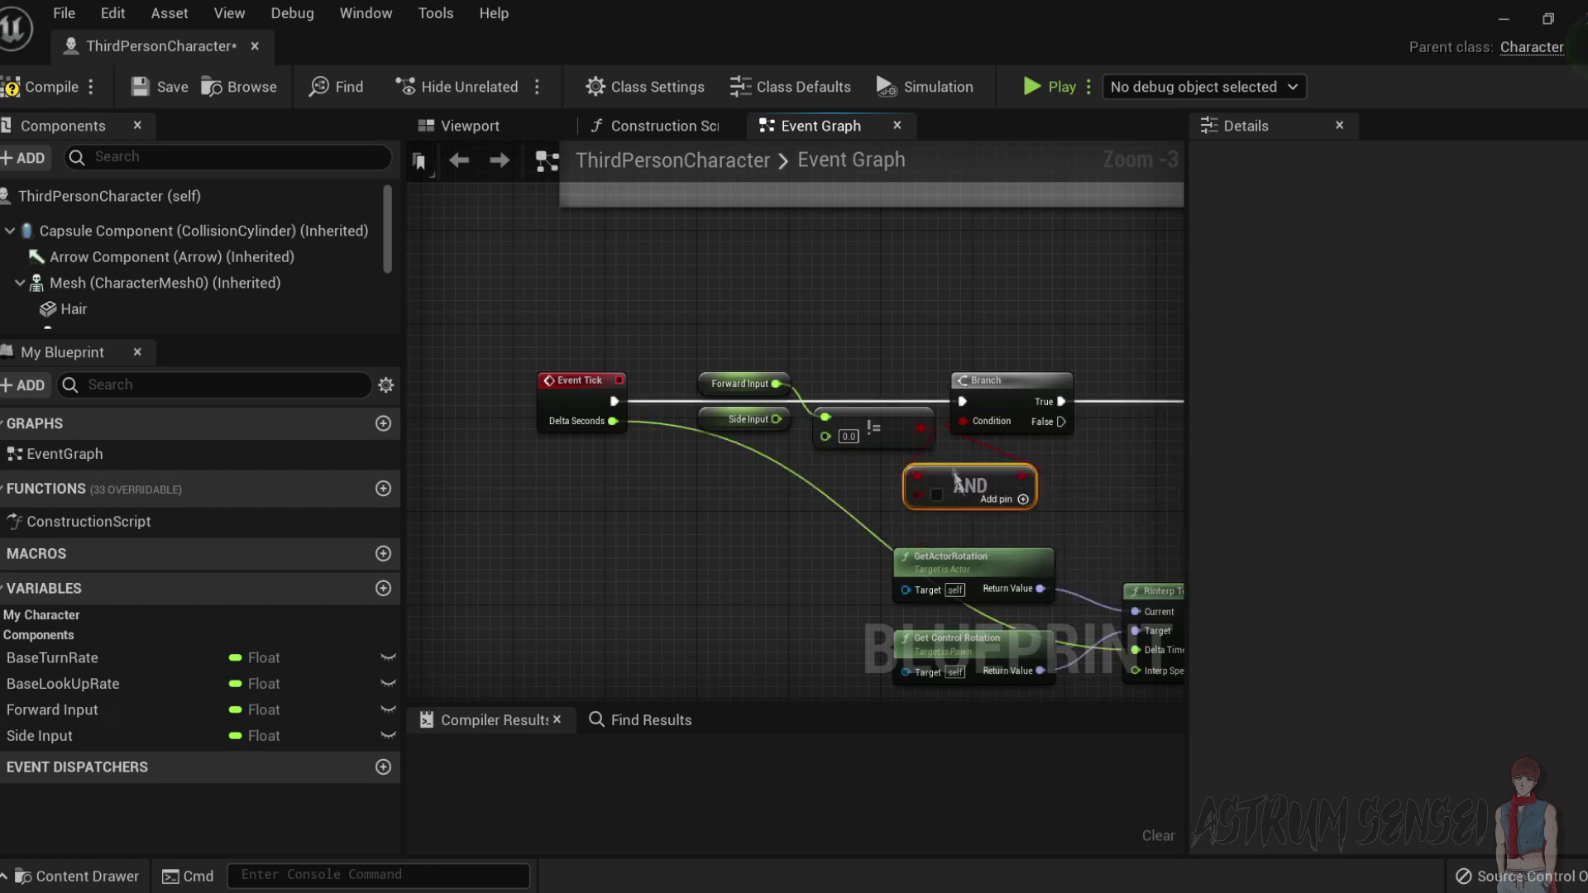
Move the Forward Input, Side Input and Not Equal nodes together closer to Event Tick.
{"action": "scroll", "coordinate": [974, 489], "scroll_direction": "up", "scroll_amount": 2}
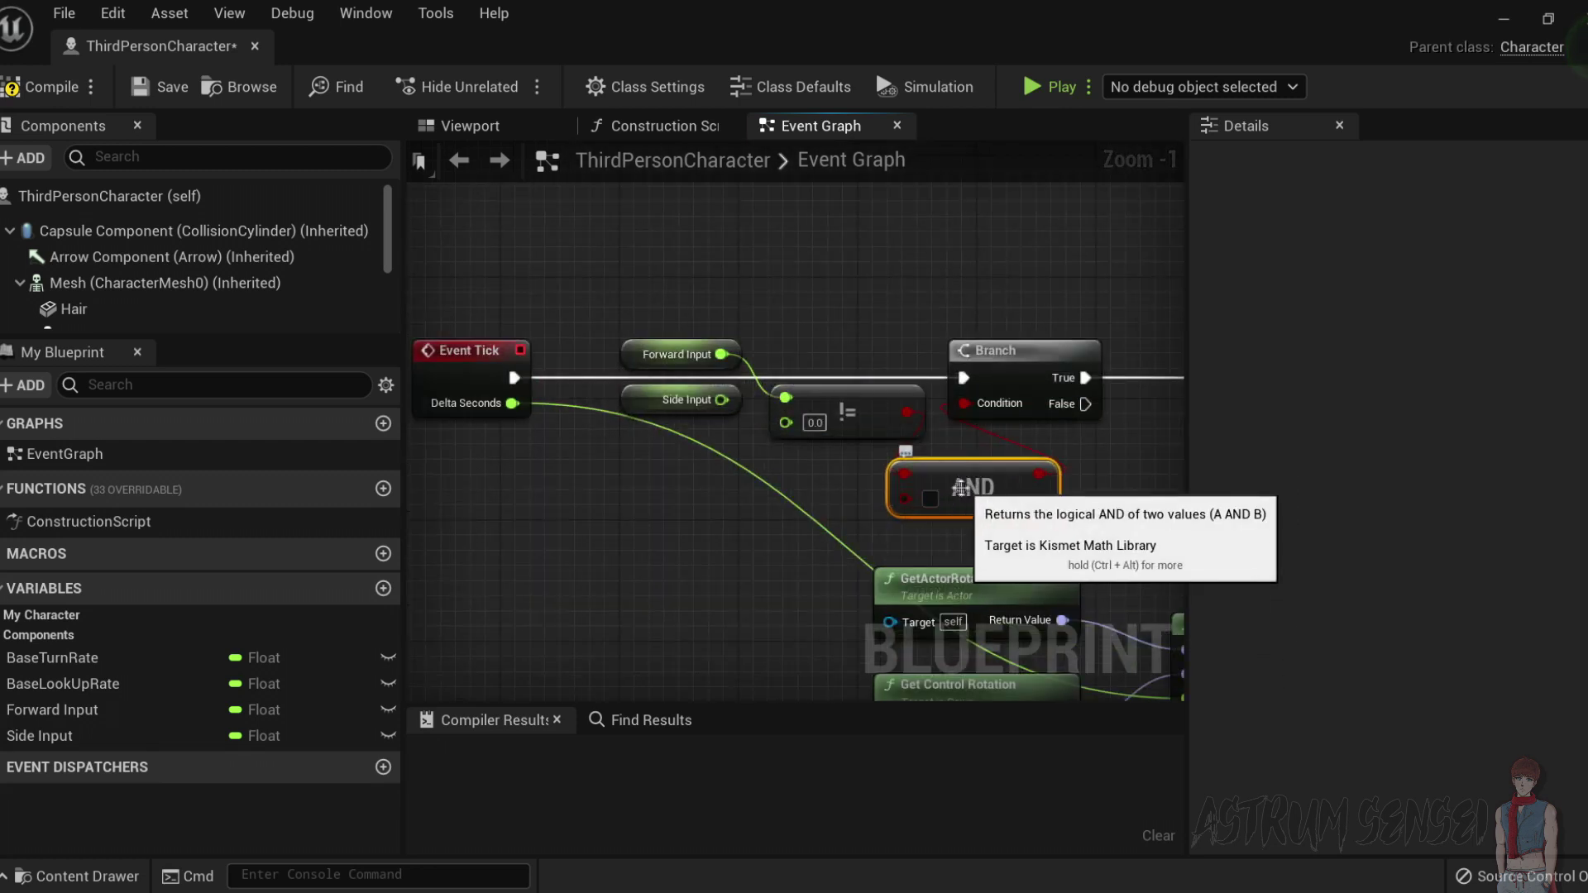
{"action": "left_click_drag", "start_coordinate": [827, 449], "coordinate": [678, 354]}
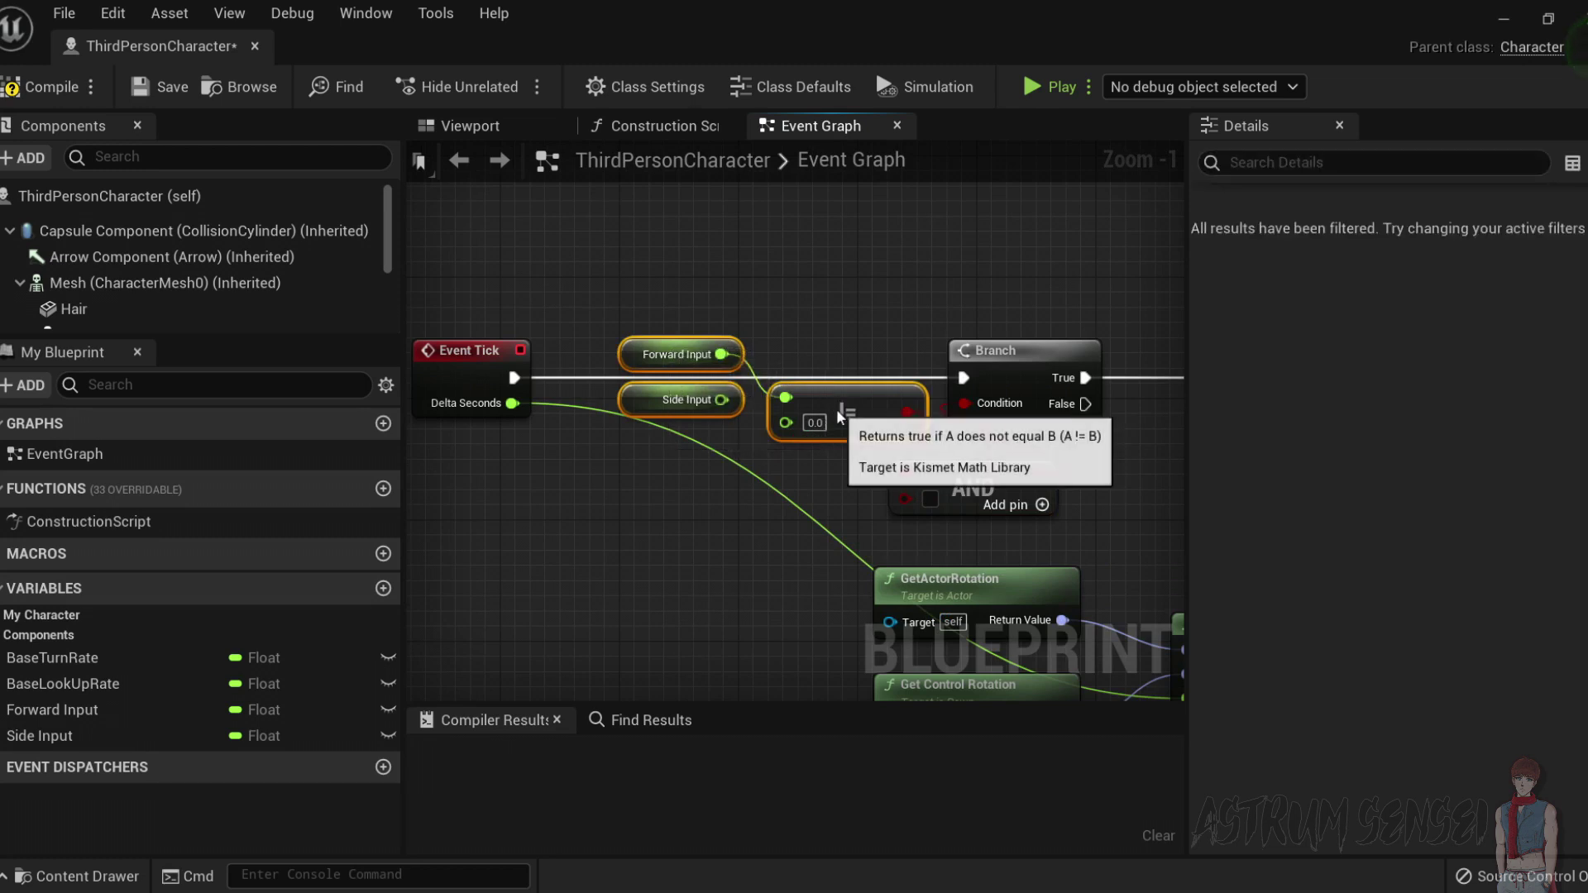
{"action": "left_click_drag", "start_coordinate": [838, 412], "coordinate": [788, 412]}
Replace the AND node with an OR Boolean node feeding the Branch's Condition, with the Not Equal result as its first input.
{"action": "left_click", "coordinate": [996, 508]}
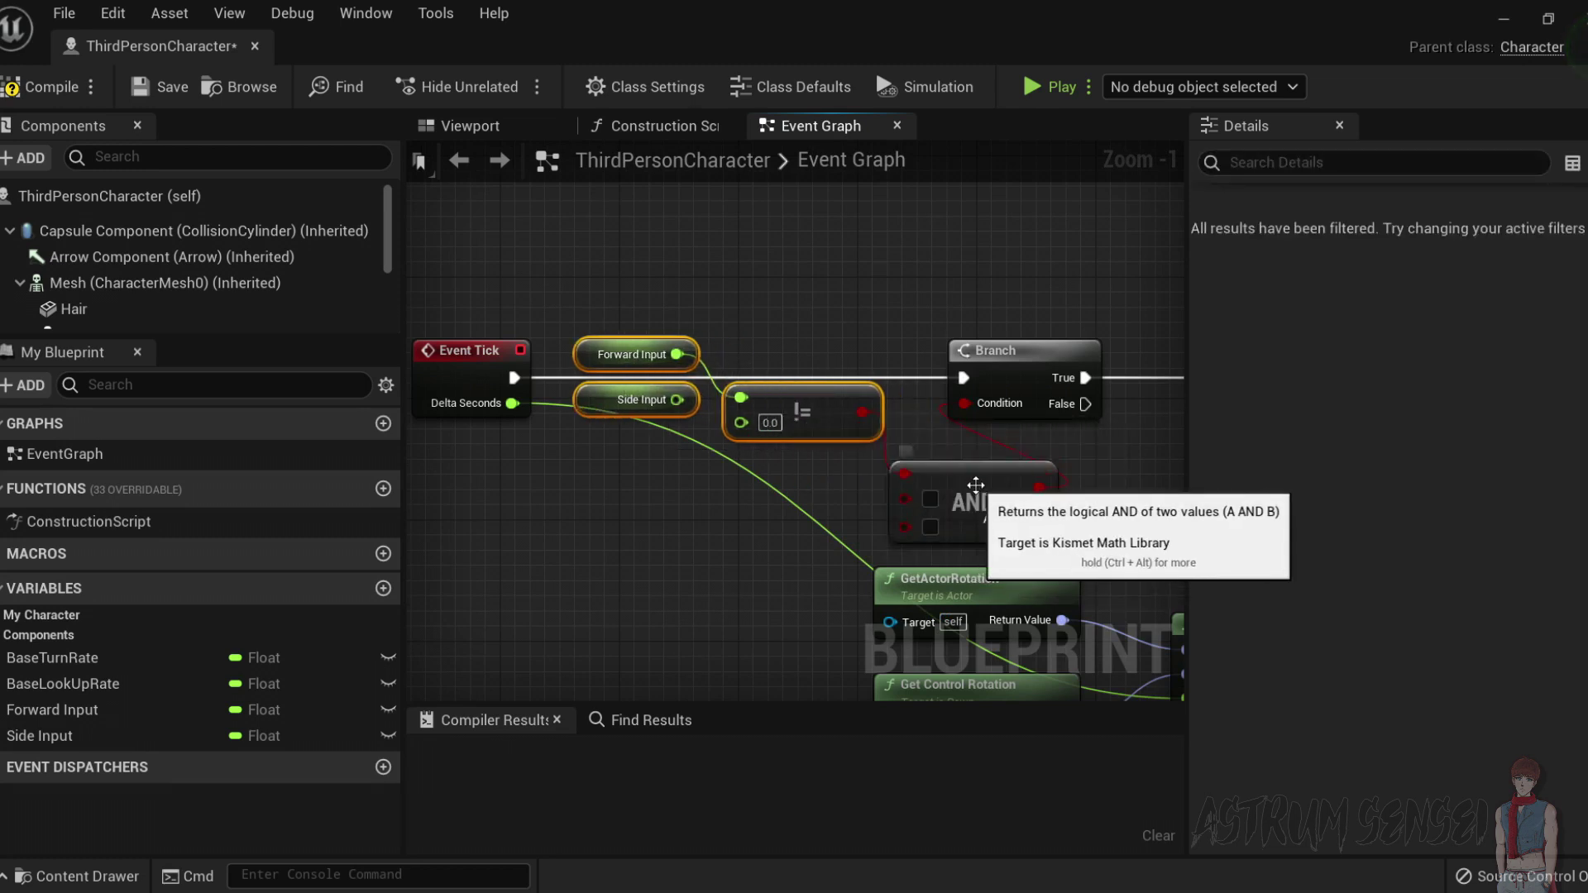
{"action": "left_click", "coordinate": [976, 486]}
{"action": "key", "text": "Delete"}
{"action": "left_click_drag", "start_coordinate": [964, 404], "coordinate": [951, 468]}
{"action": "type", "text": "or"}
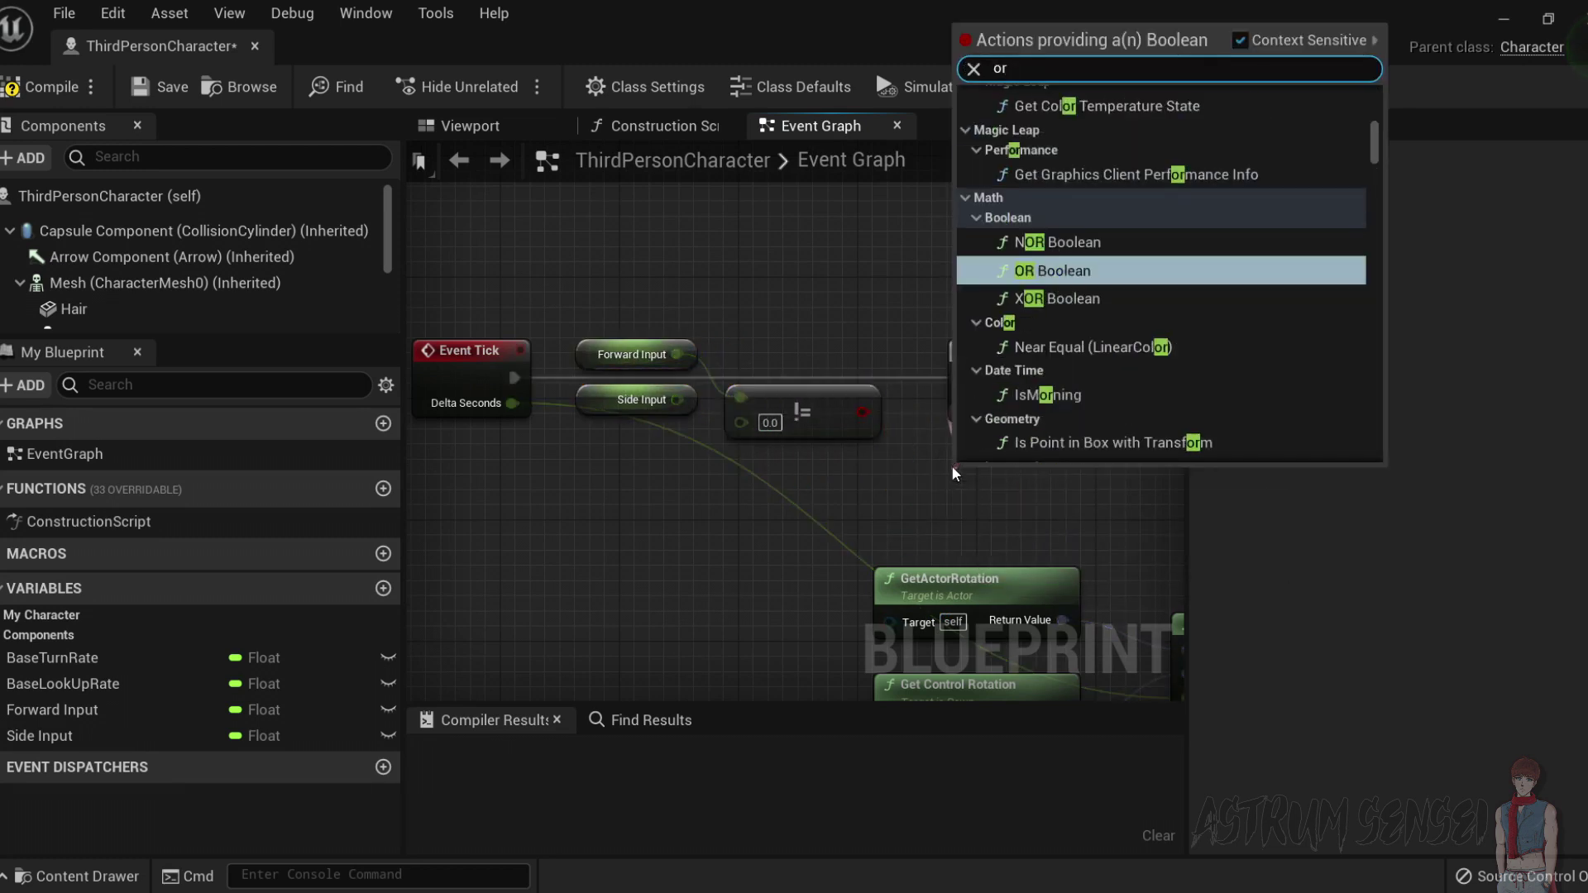
{"action": "key", "text": "Return"}
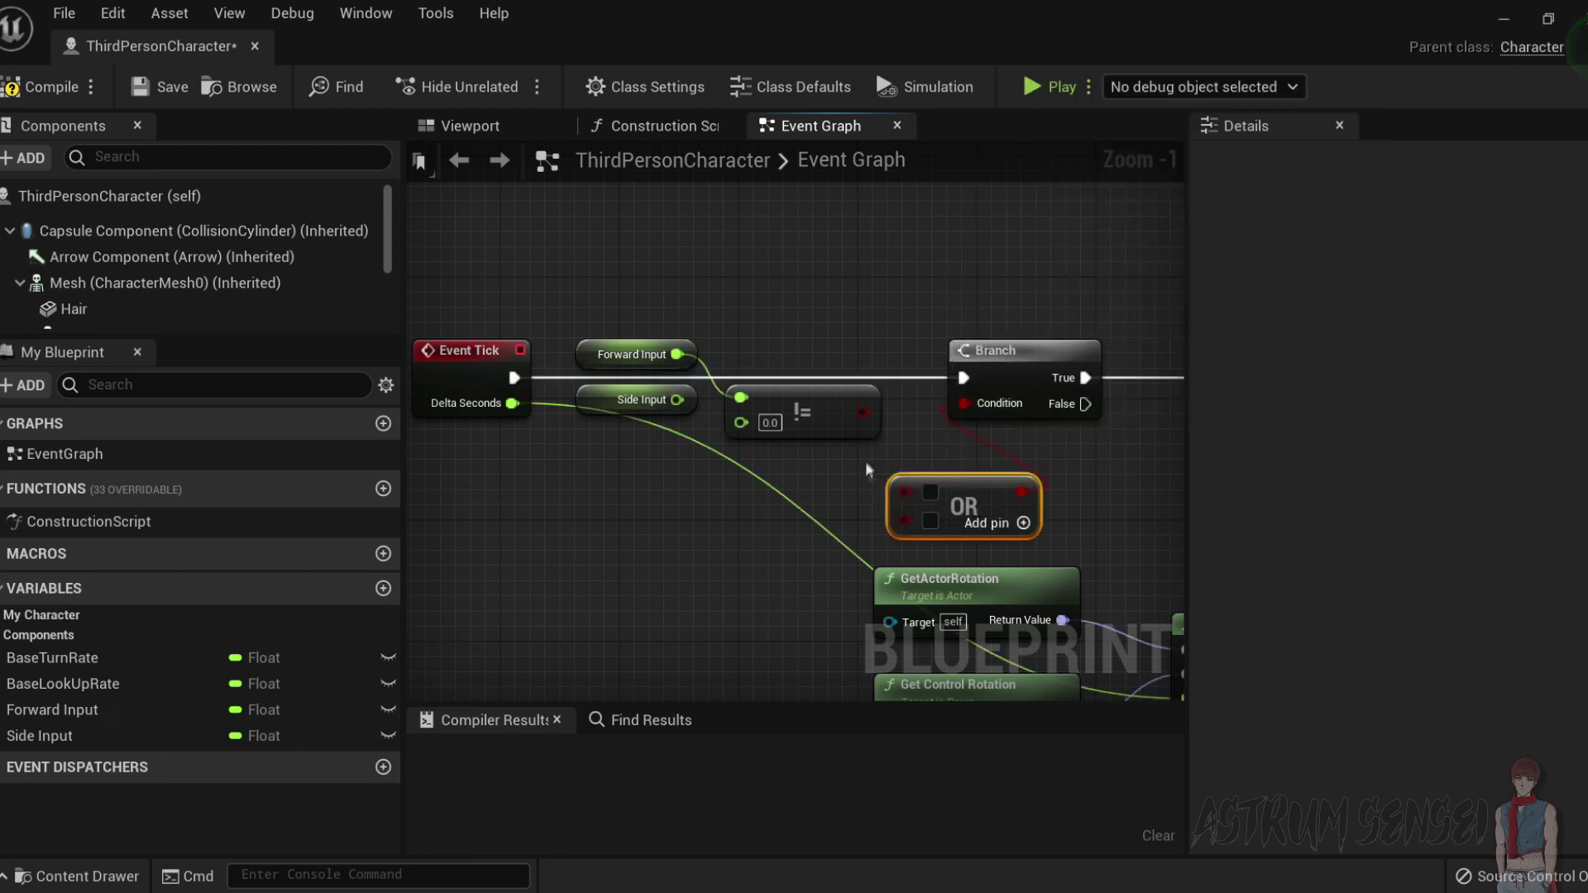
{"action": "left_click_drag", "start_coordinate": [911, 493], "coordinate": [864, 411]}
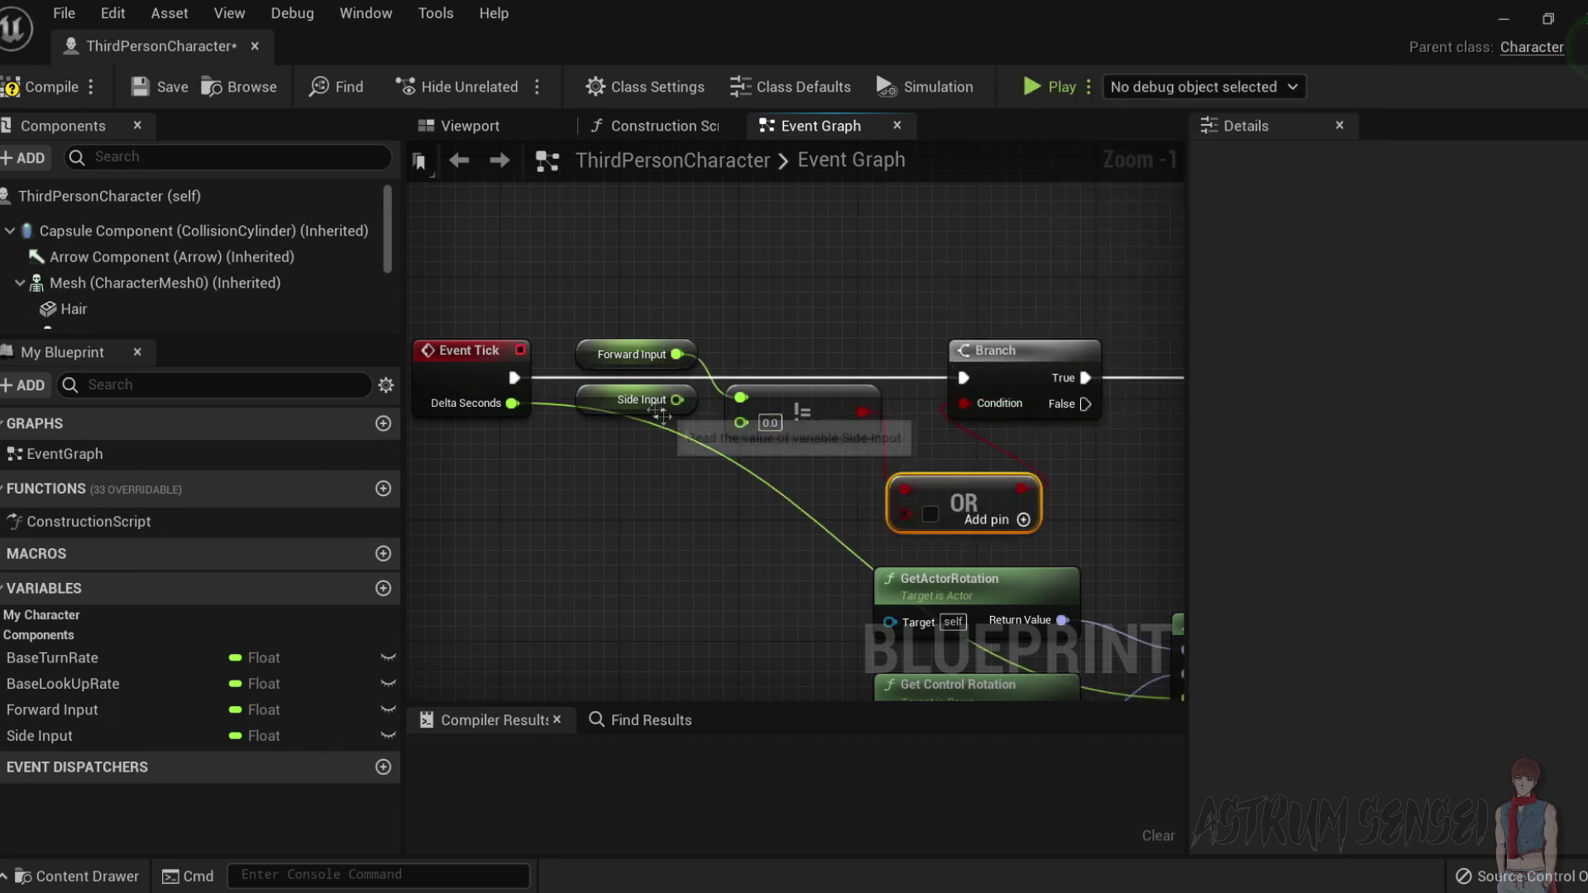
Duplicate the Not Equal node, feed it from a repositioned Side Input, connect its result to the OR node's second input, and compile.
{"action": "key", "text": "ctrl+v"}
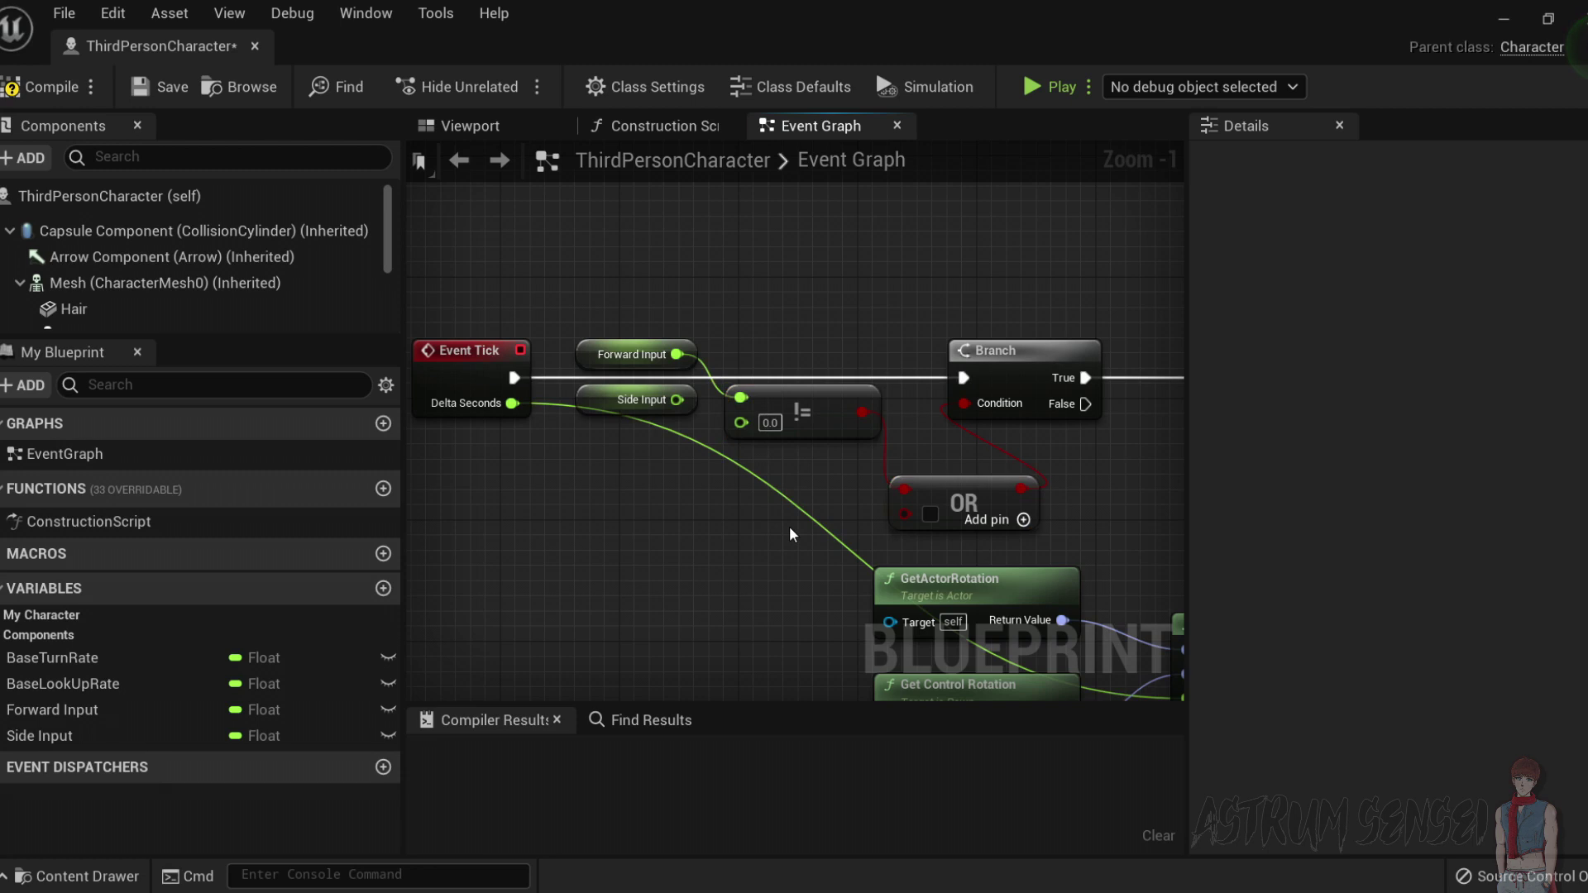
{"action": "left_click_drag", "start_coordinate": [855, 537], "coordinate": [905, 514]}
{"action": "left_click_drag", "start_coordinate": [676, 400], "coordinate": [754, 504]}
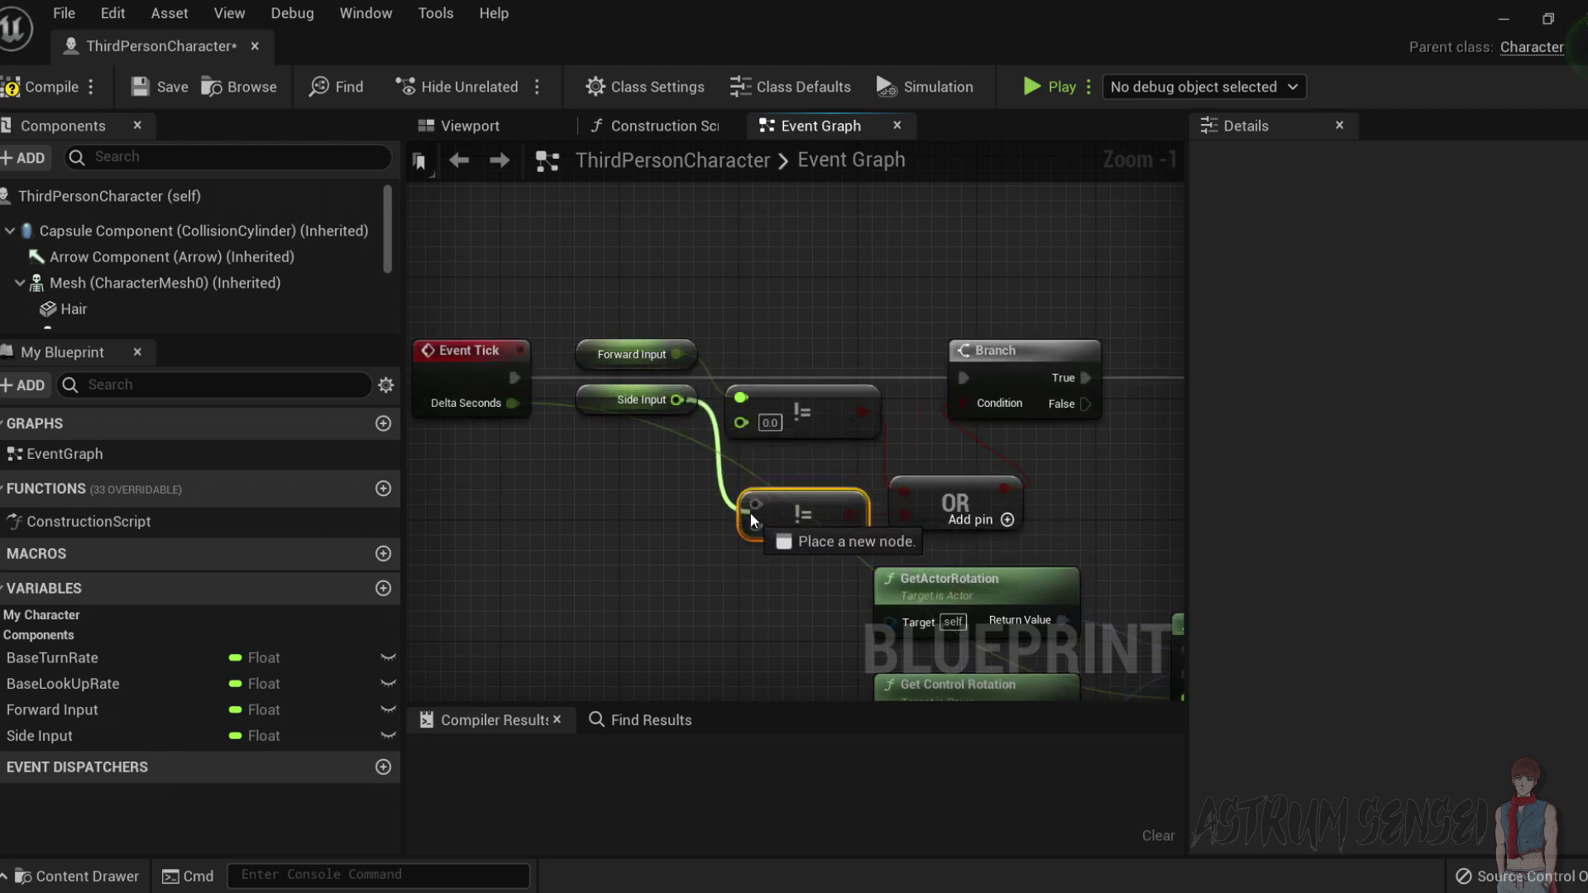
{"action": "left_click_drag", "start_coordinate": [605, 401], "coordinate": [607, 492]}
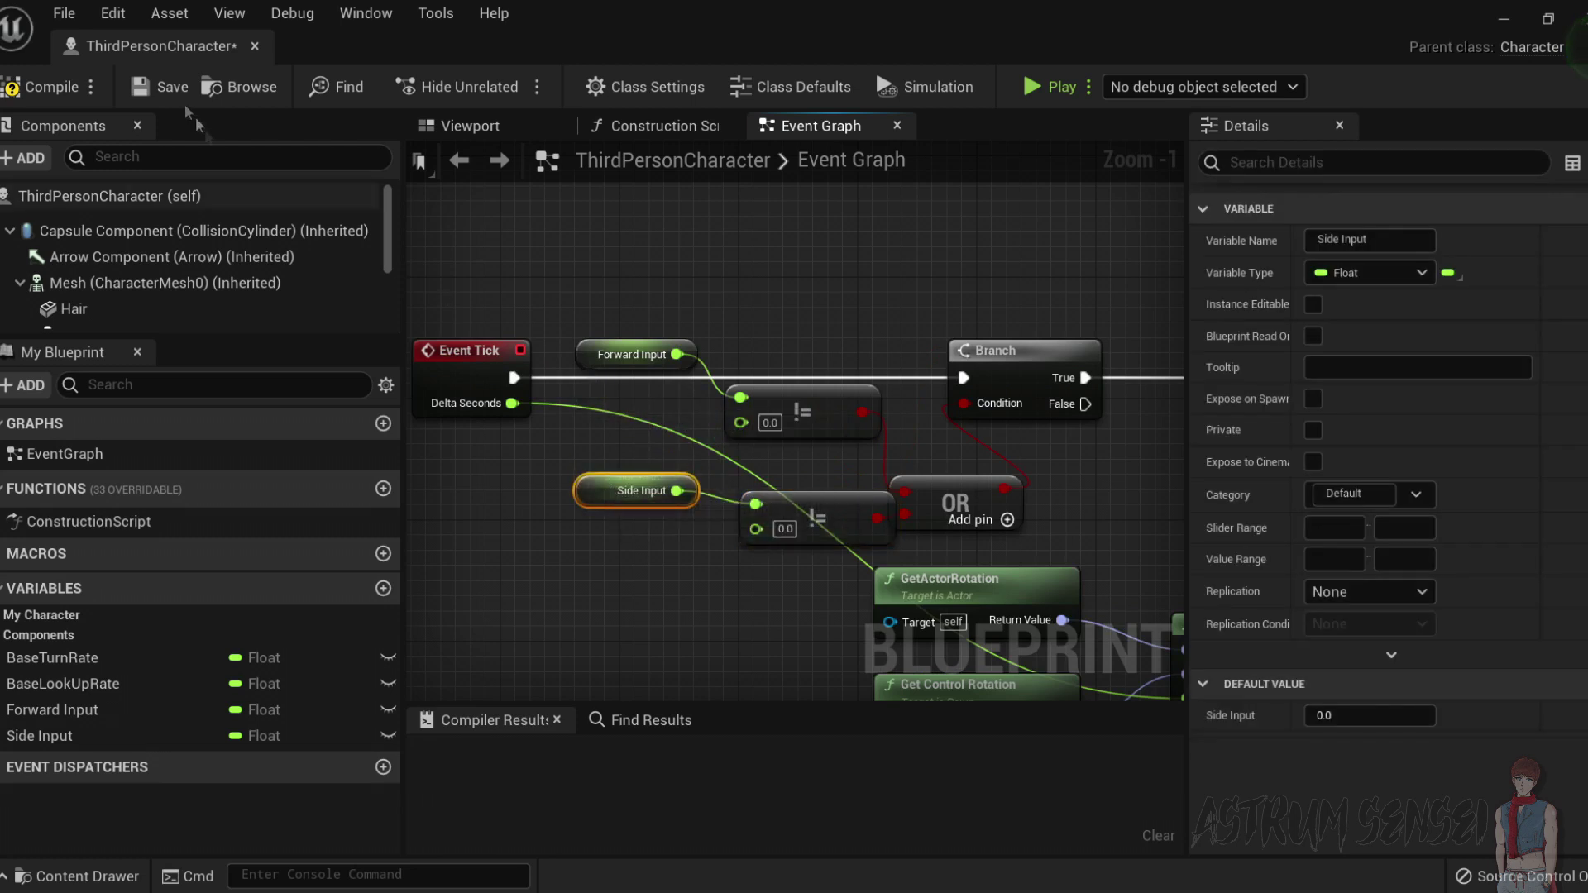
{"action": "left_click", "coordinate": [39, 82]}
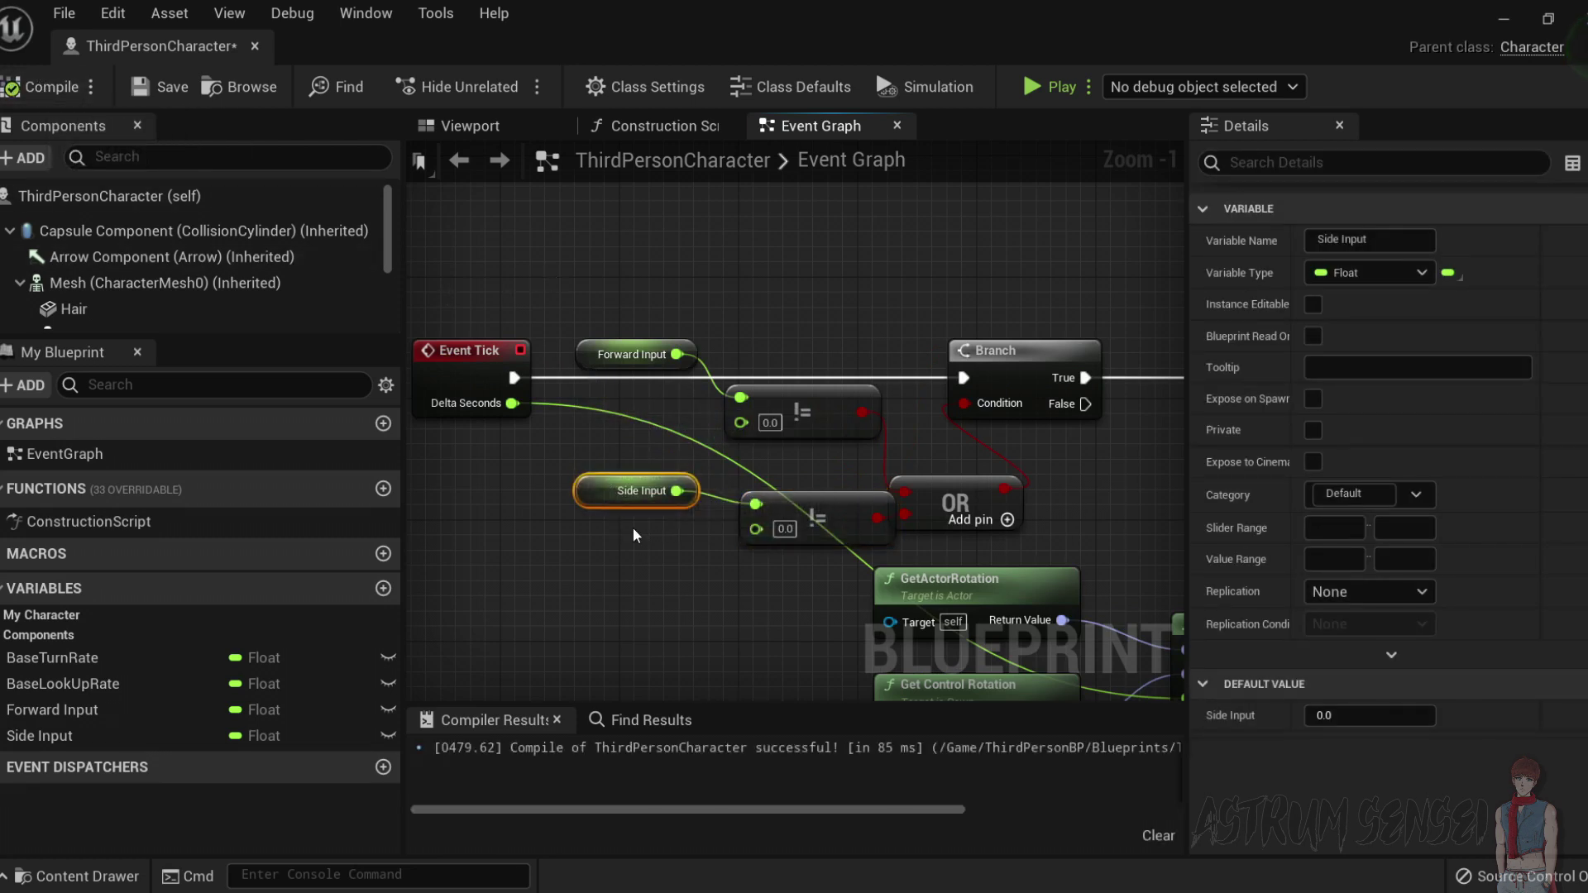
Play-test the level briefly, walking the character forward to check how it turns with the camera.
{"action": "scroll", "coordinate": [633, 536], "scroll_direction": "down", "scroll_amount": 4}
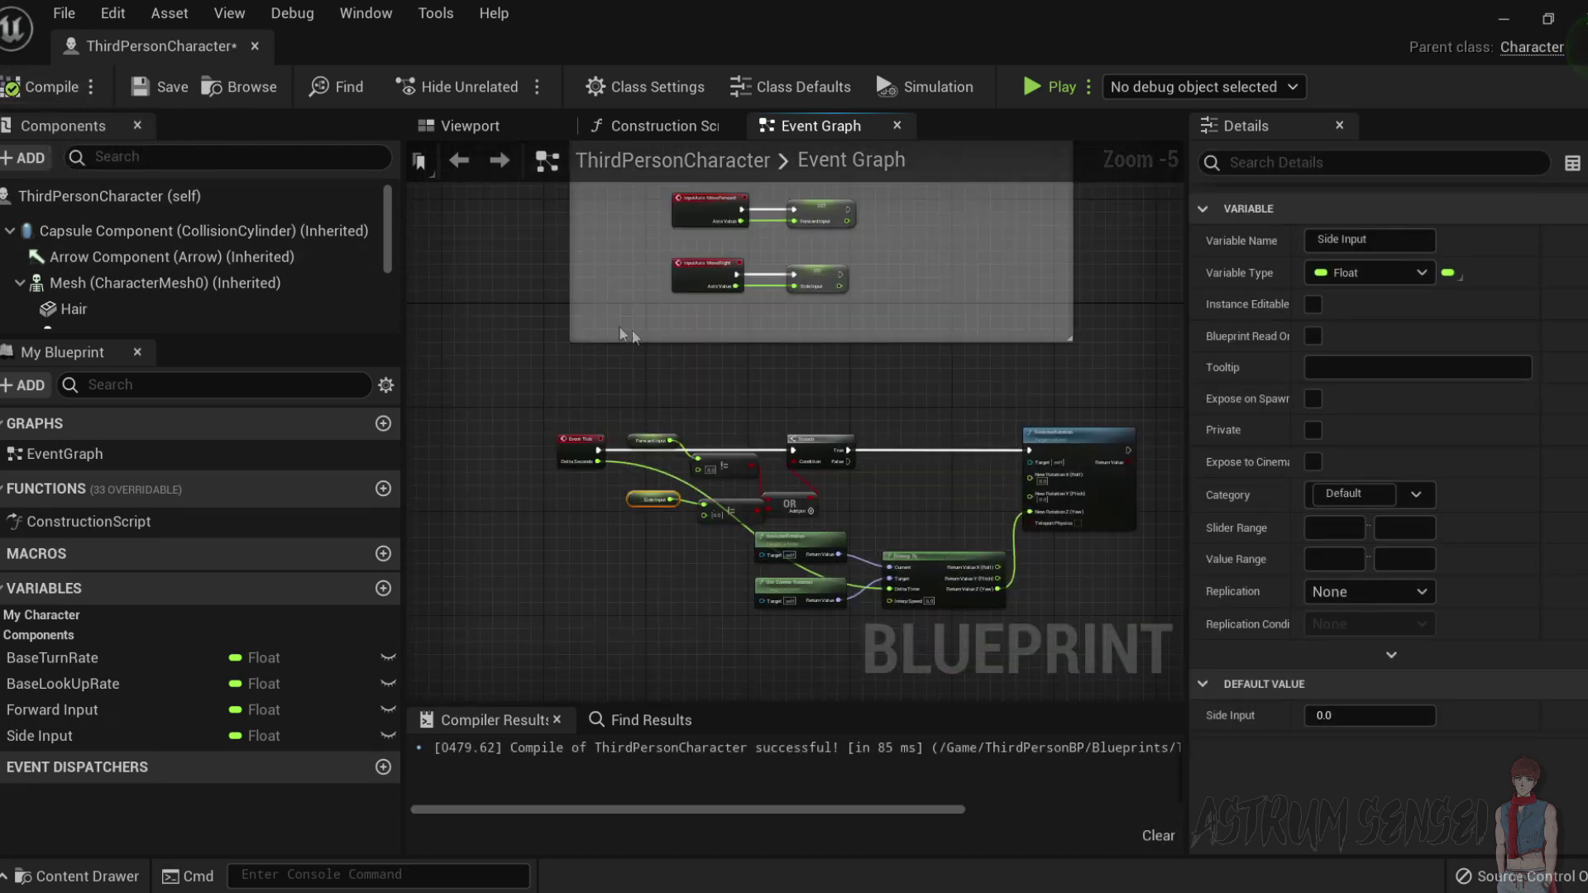
{"action": "left_click", "coordinate": [1505, 20]}
{"action": "left_click", "coordinate": [1061, 86]}
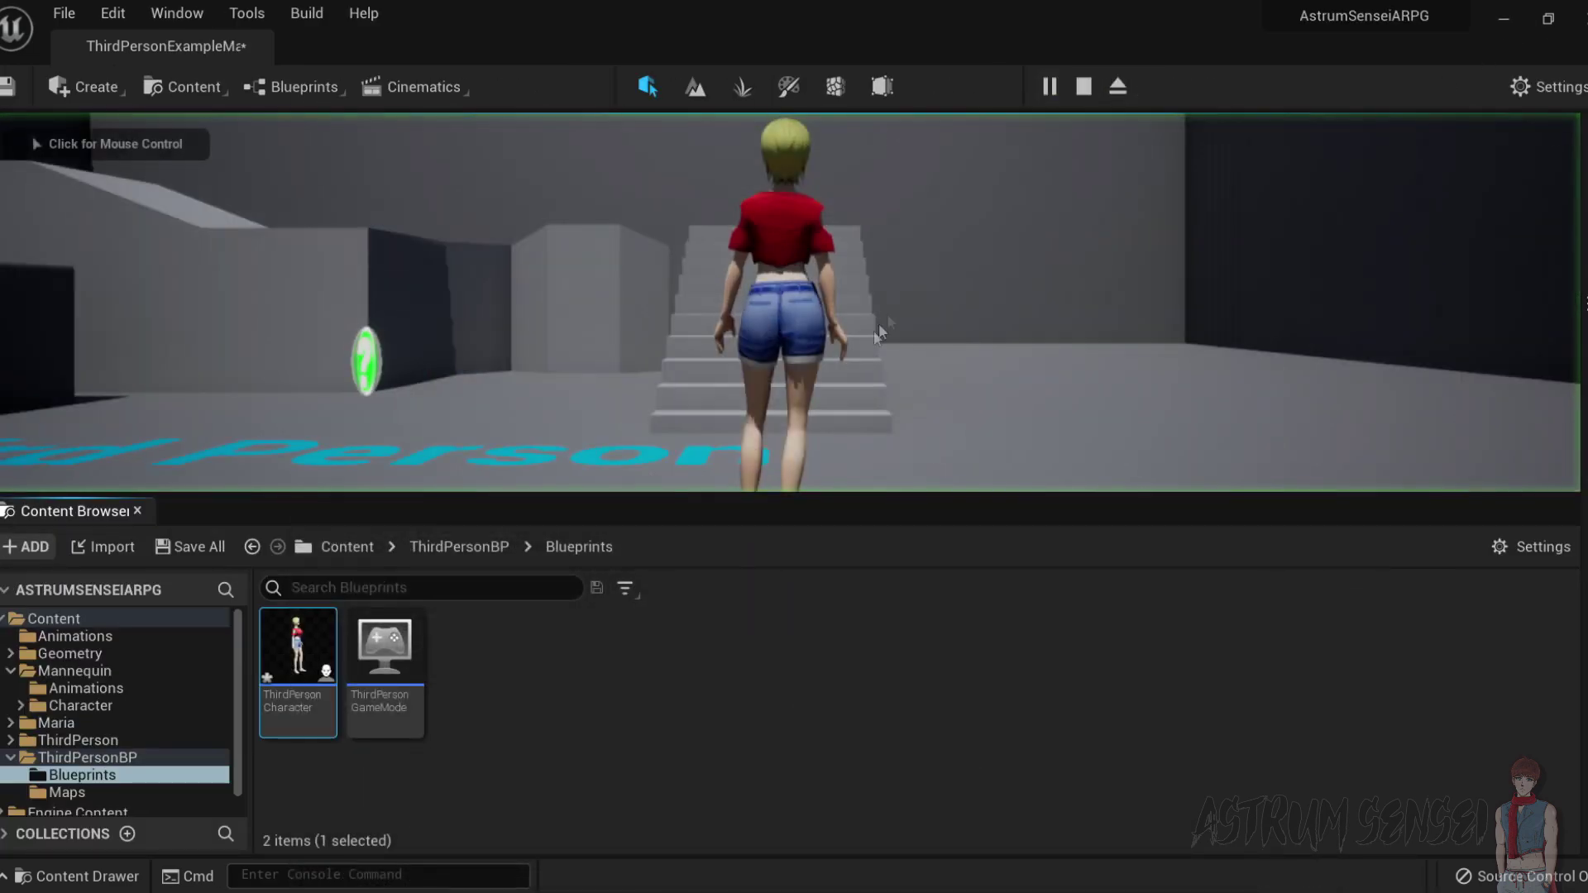
{"action": "key", "text": "w"}
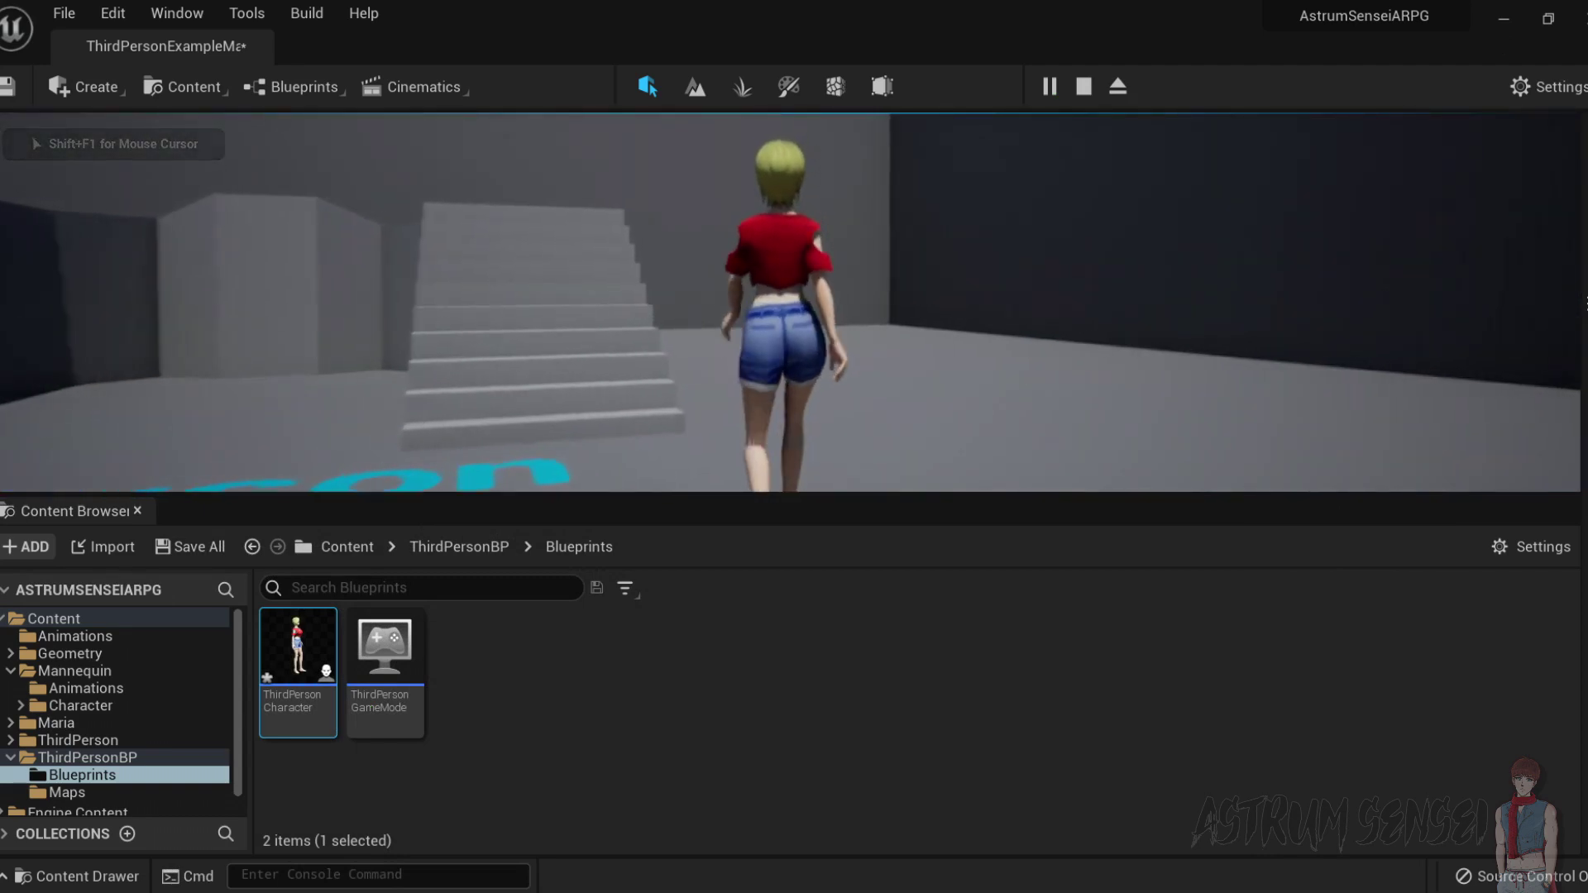
{"action": "key", "text": "Escape"}
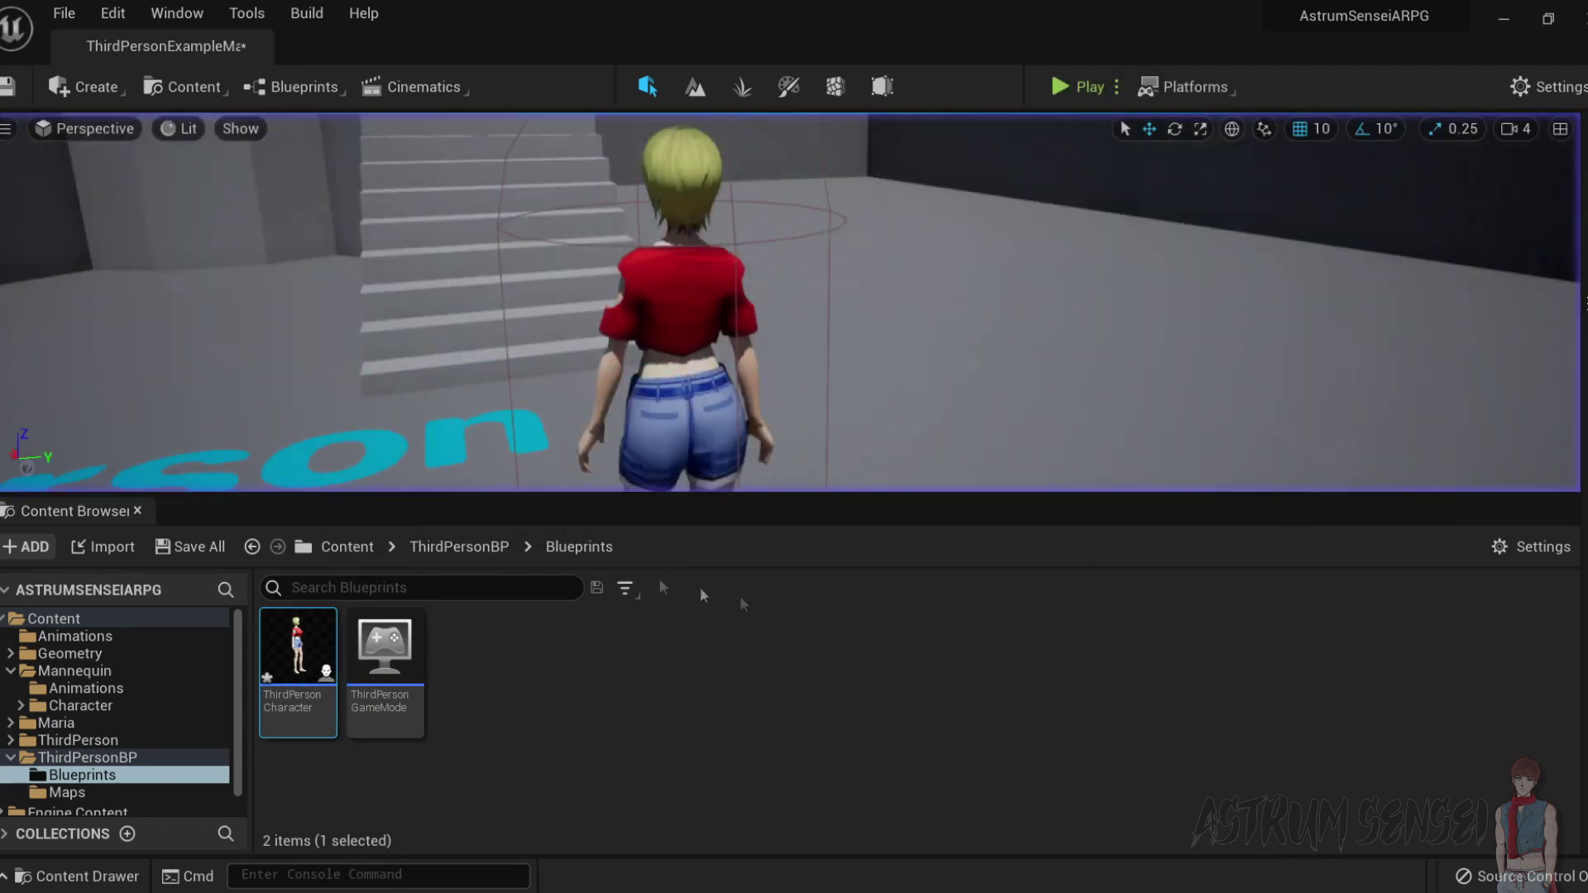
Close the docked Content Browser to enlarge the level view and play-test walking up the stairs and across the raised platforms.
{"action": "left_click", "coordinate": [137, 512]}
{"action": "left_click", "coordinate": [1059, 88]}
{"action": "key", "text": "w"}
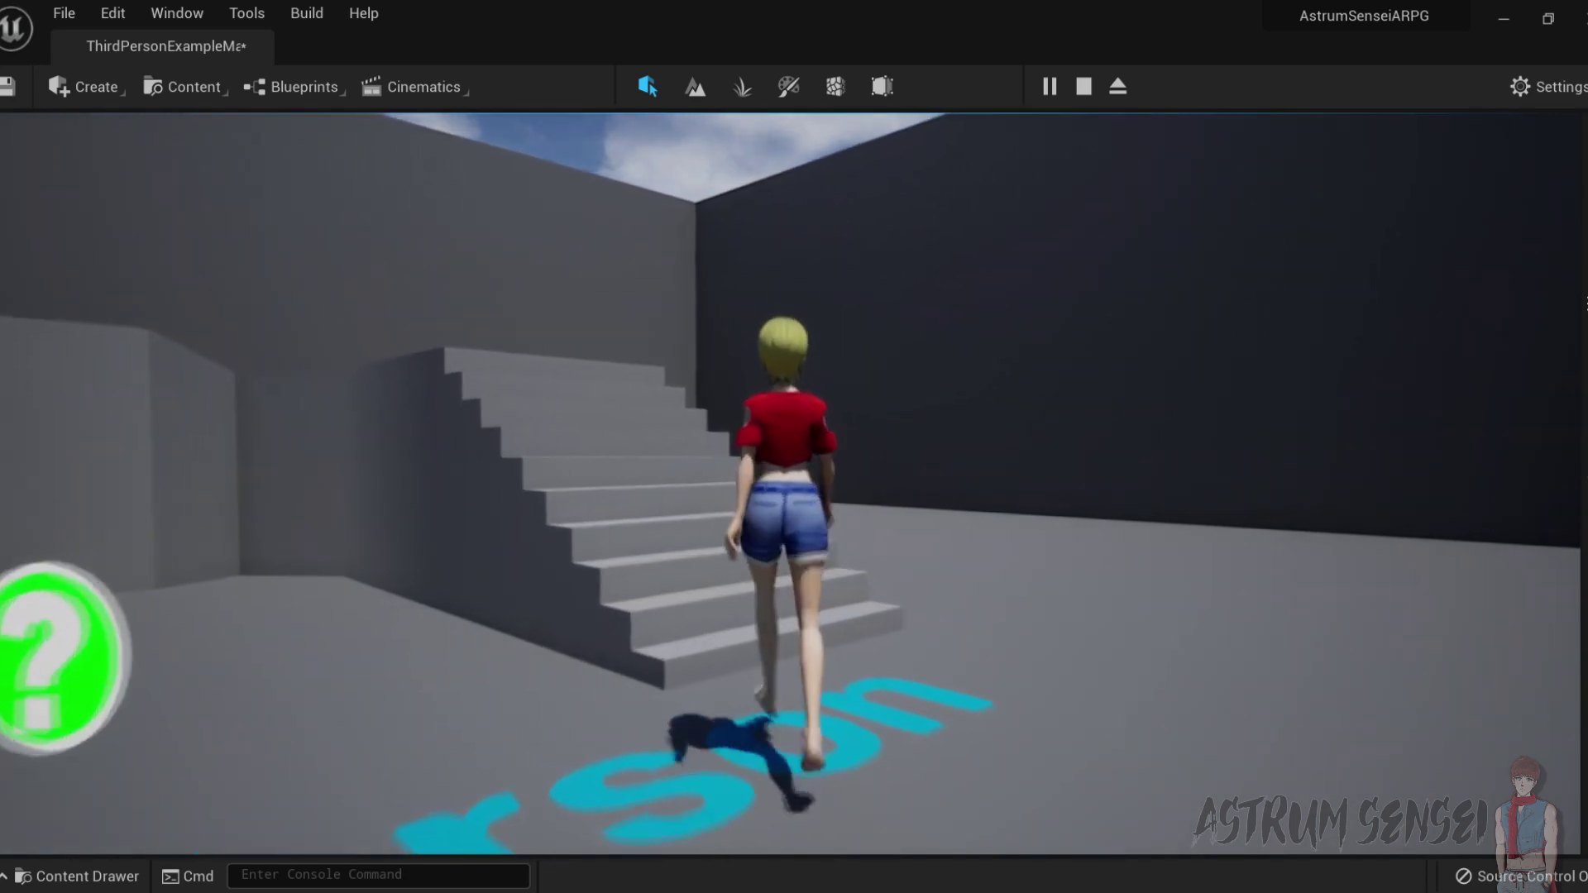
{"action": "key", "text": "w"}
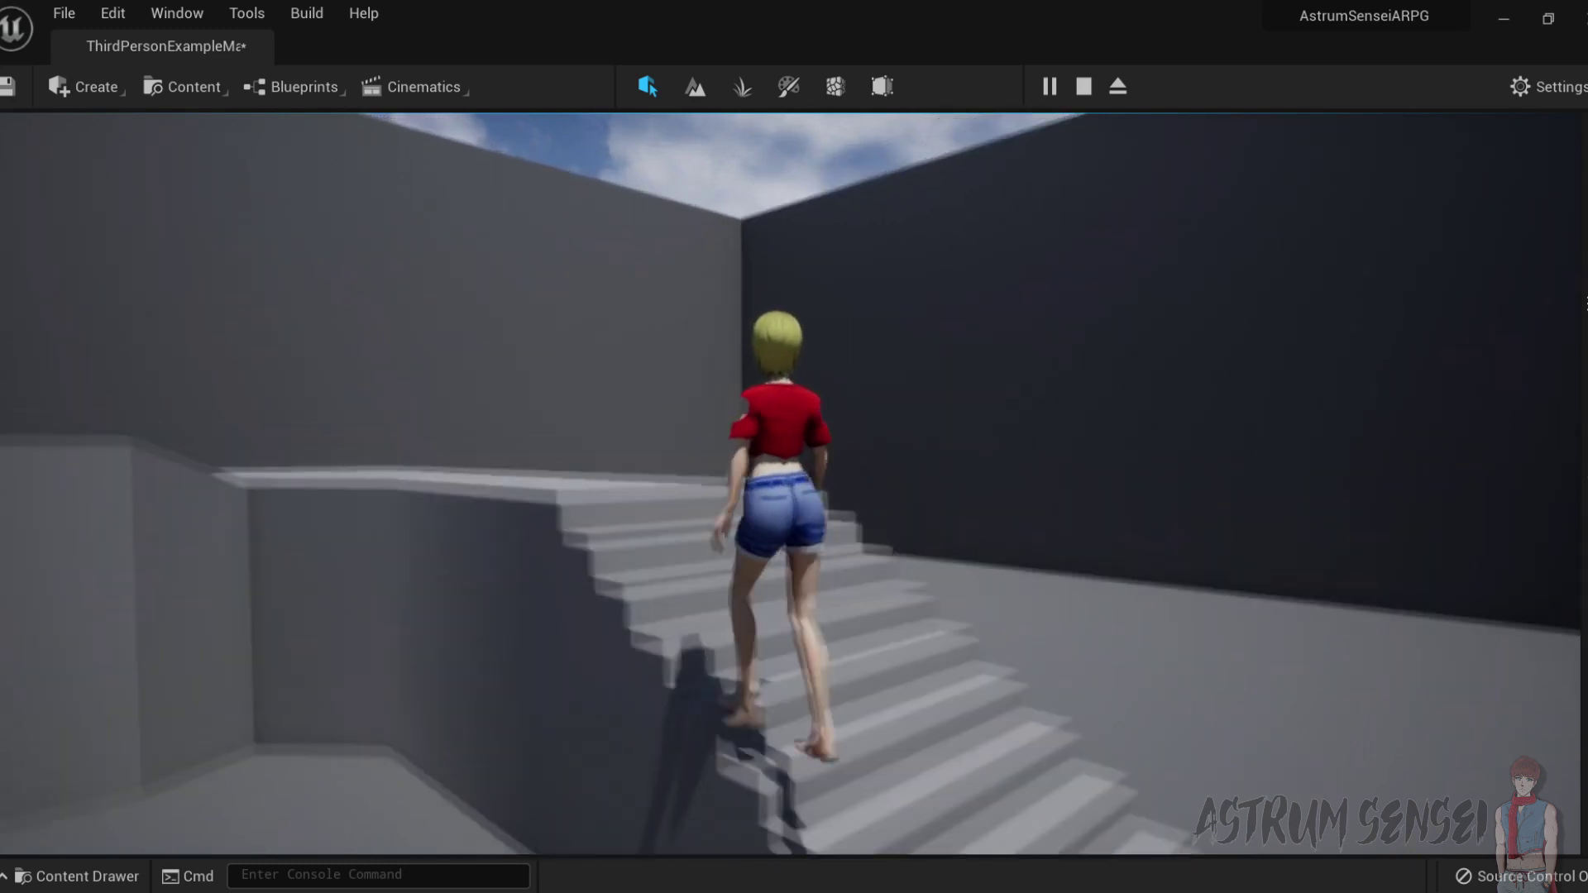
{"action": "key", "text": "w"}
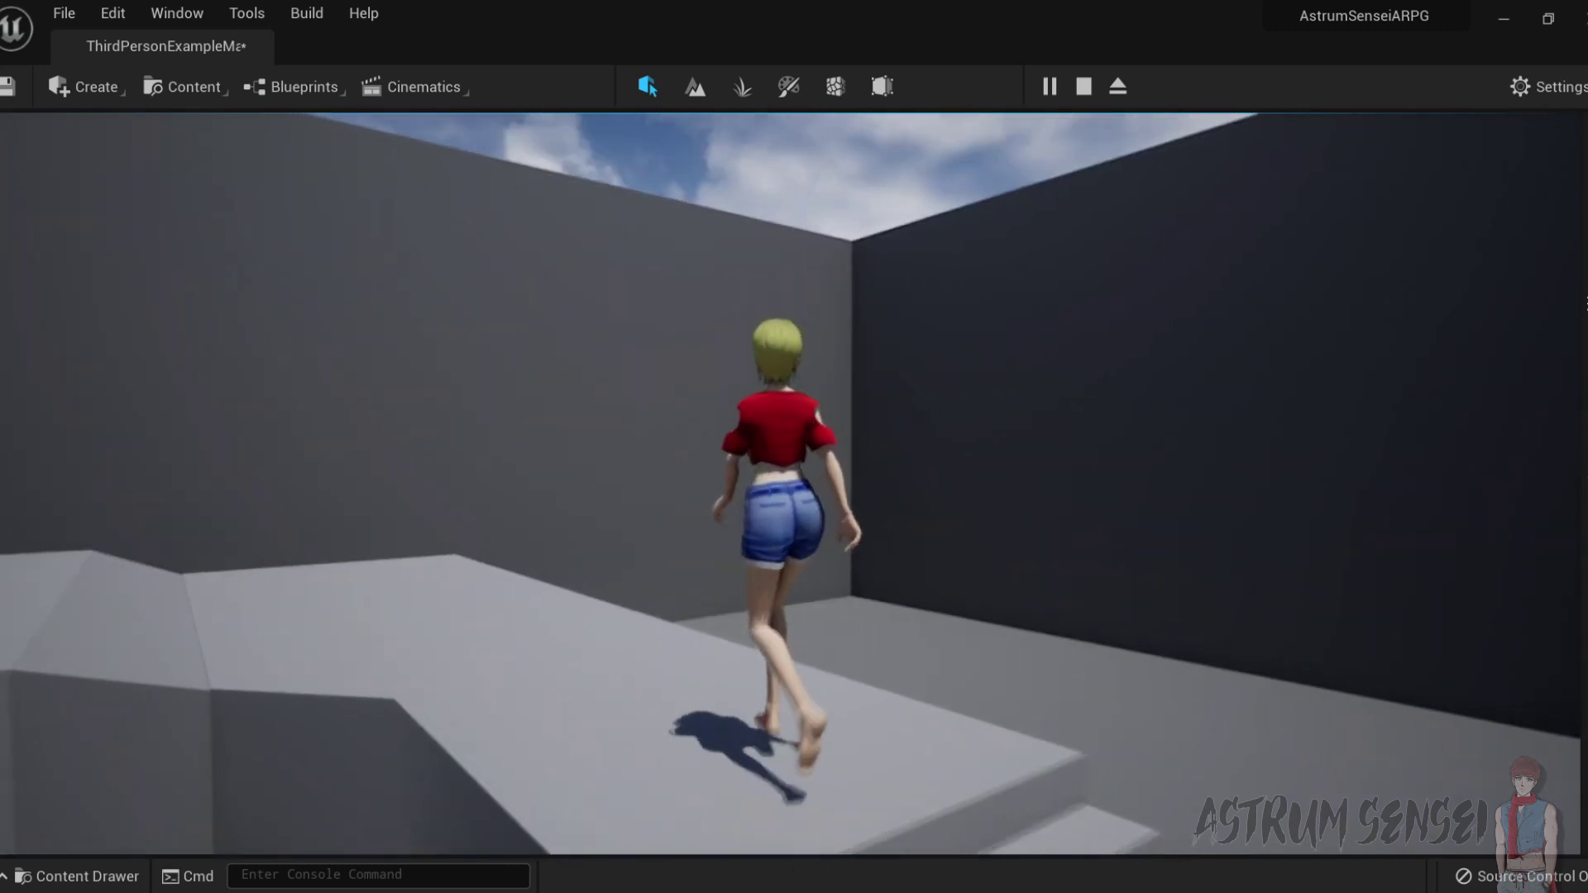
{"action": "key", "text": "w"}
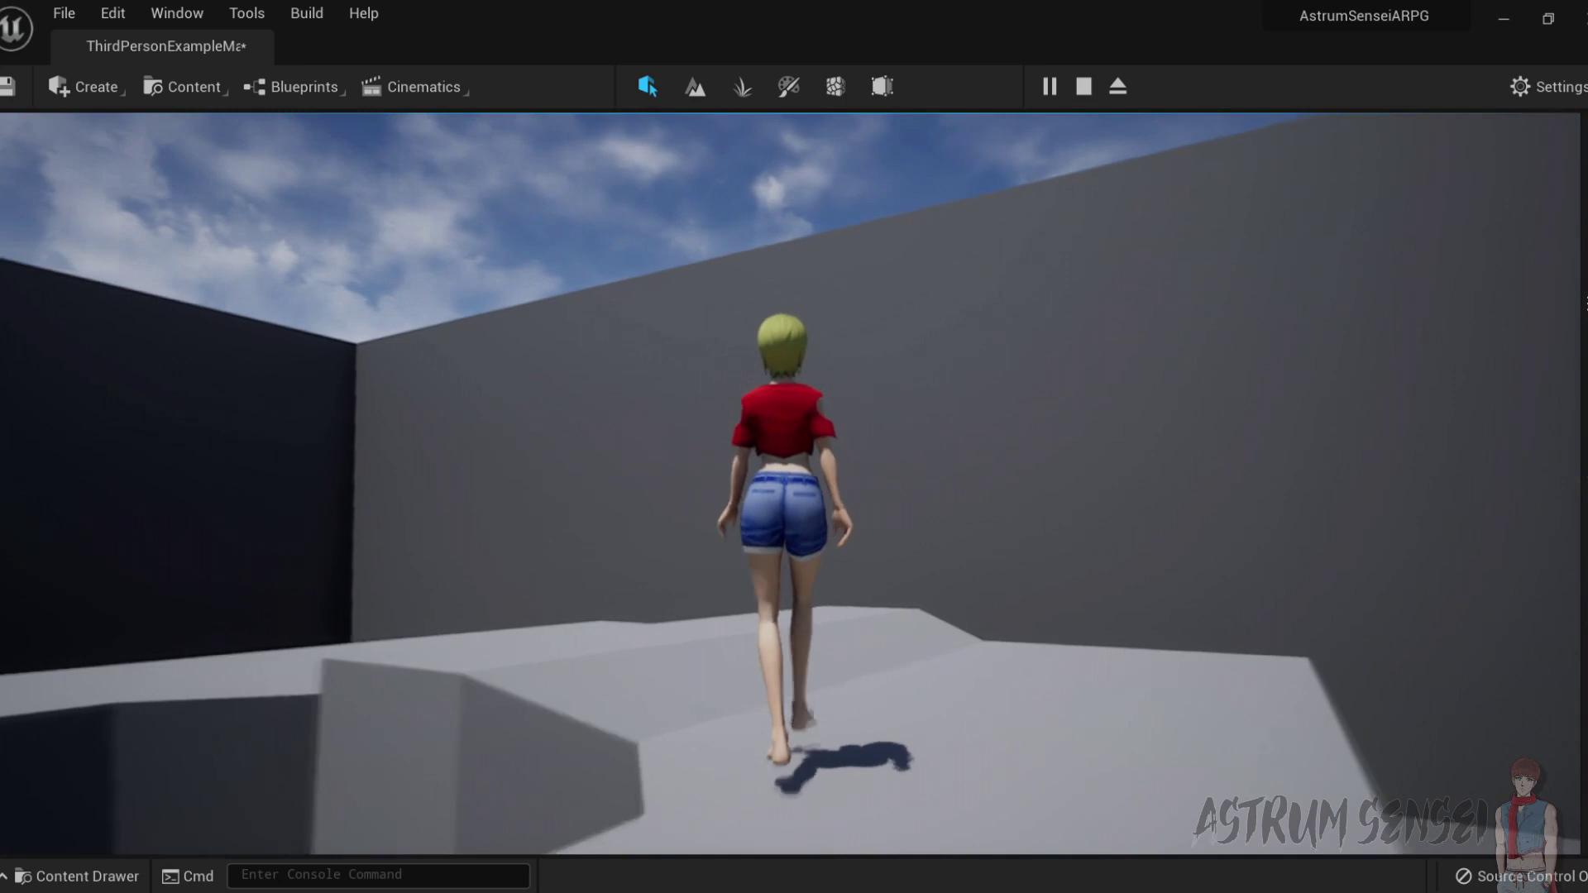
{"action": "key", "text": "w"}
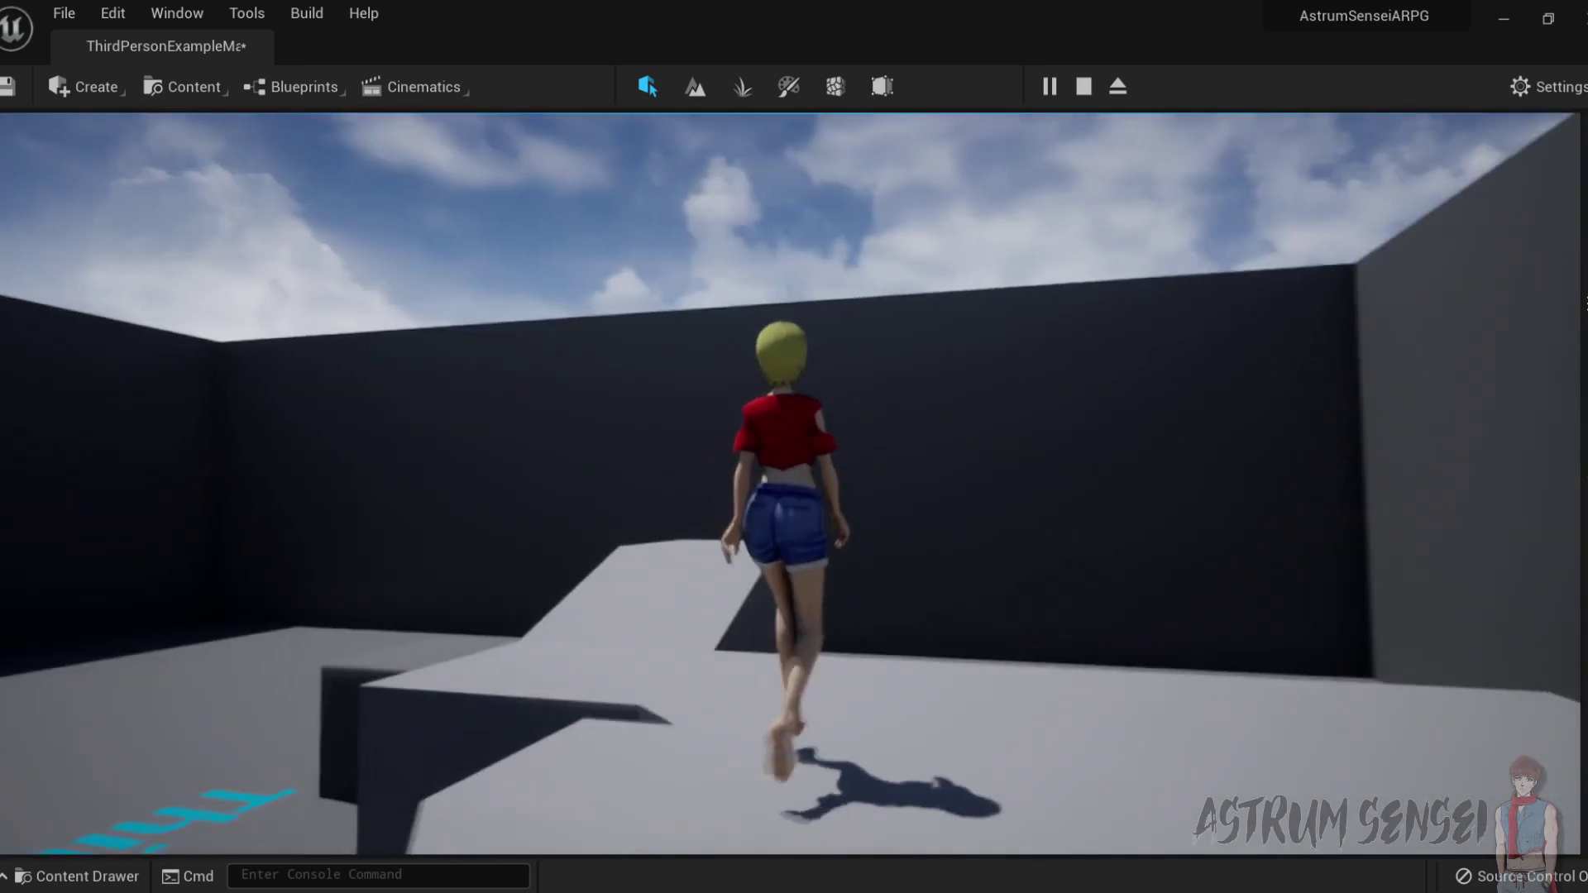
{"action": "key", "text": "w"}
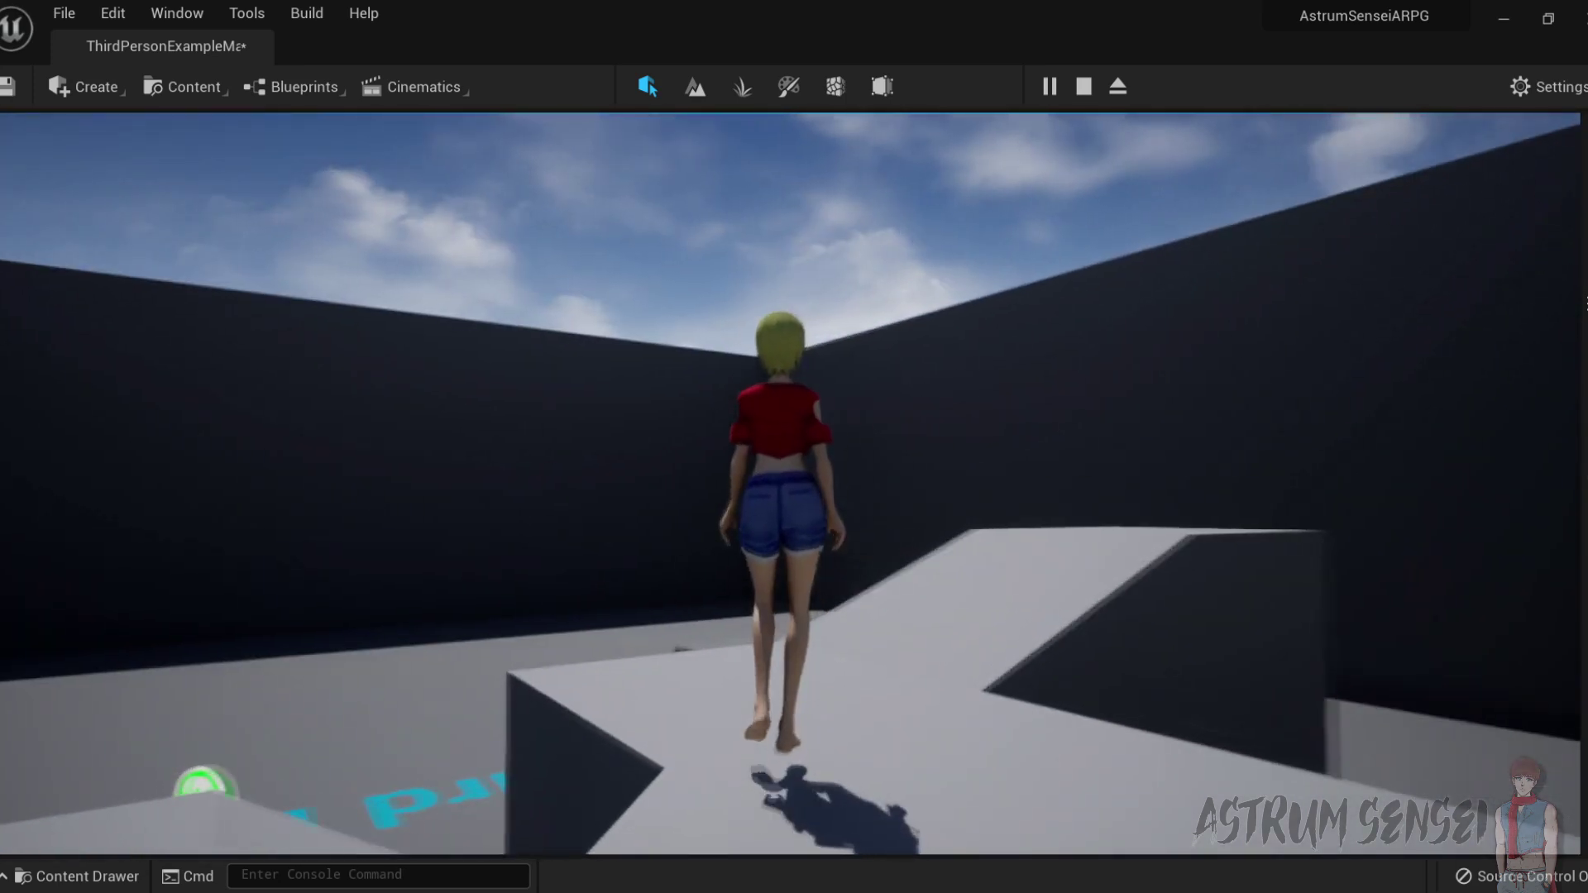
{"action": "key", "text": "Escape"}
Lower ThirdPersonCharacter's Mesh component inside its capsule to a Z location of -105.0 and compile the blueprint.
{"action": "left_click", "coordinate": [120, 870]}
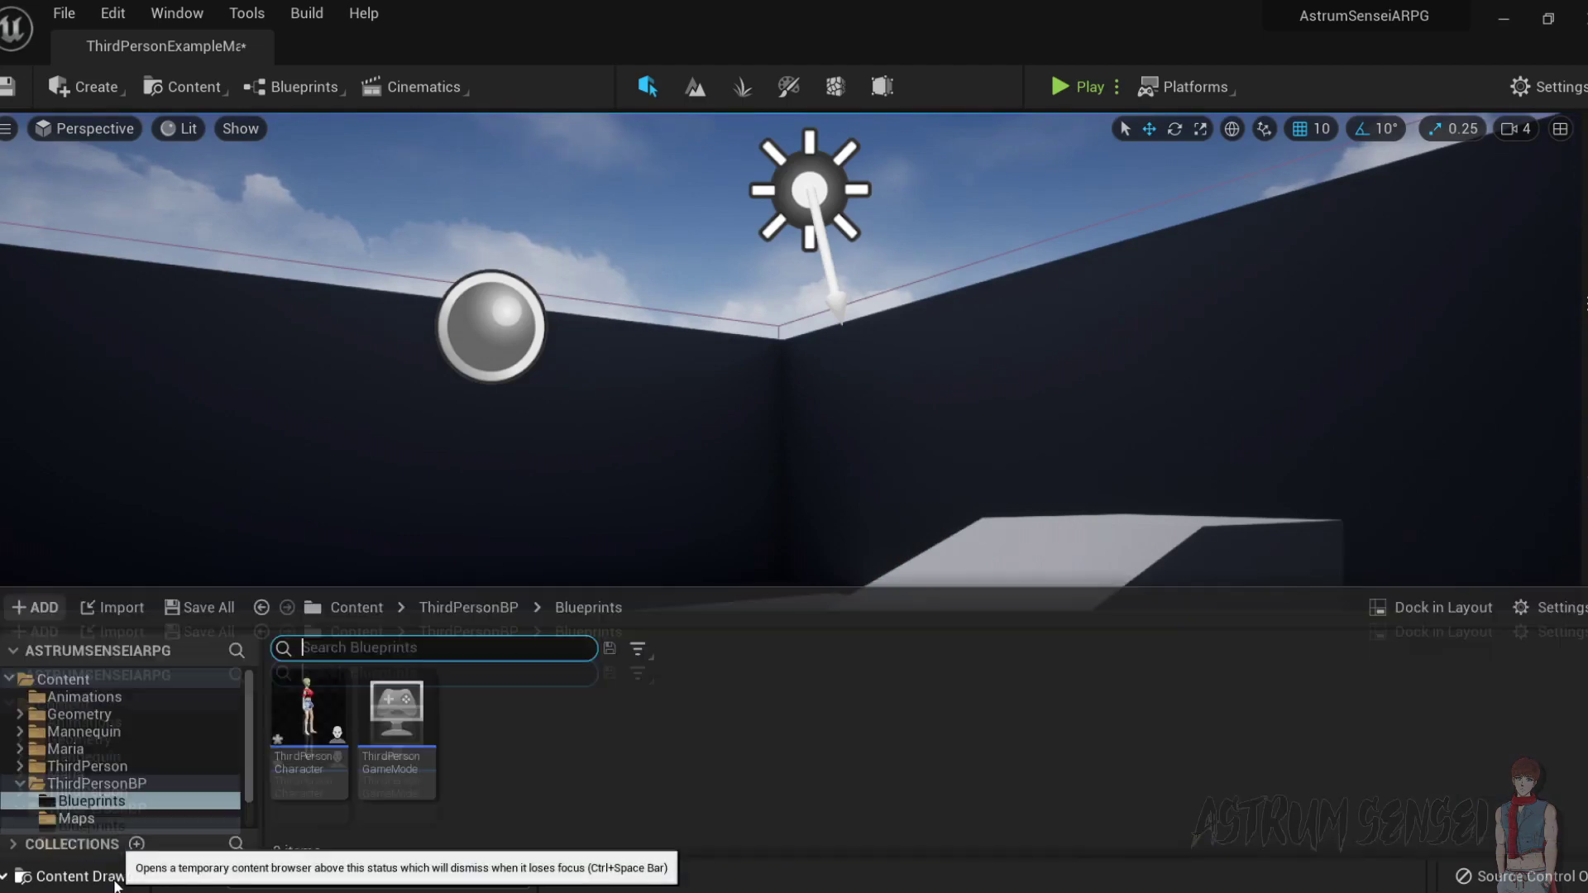
{"action": "double_click", "coordinate": [312, 724]}
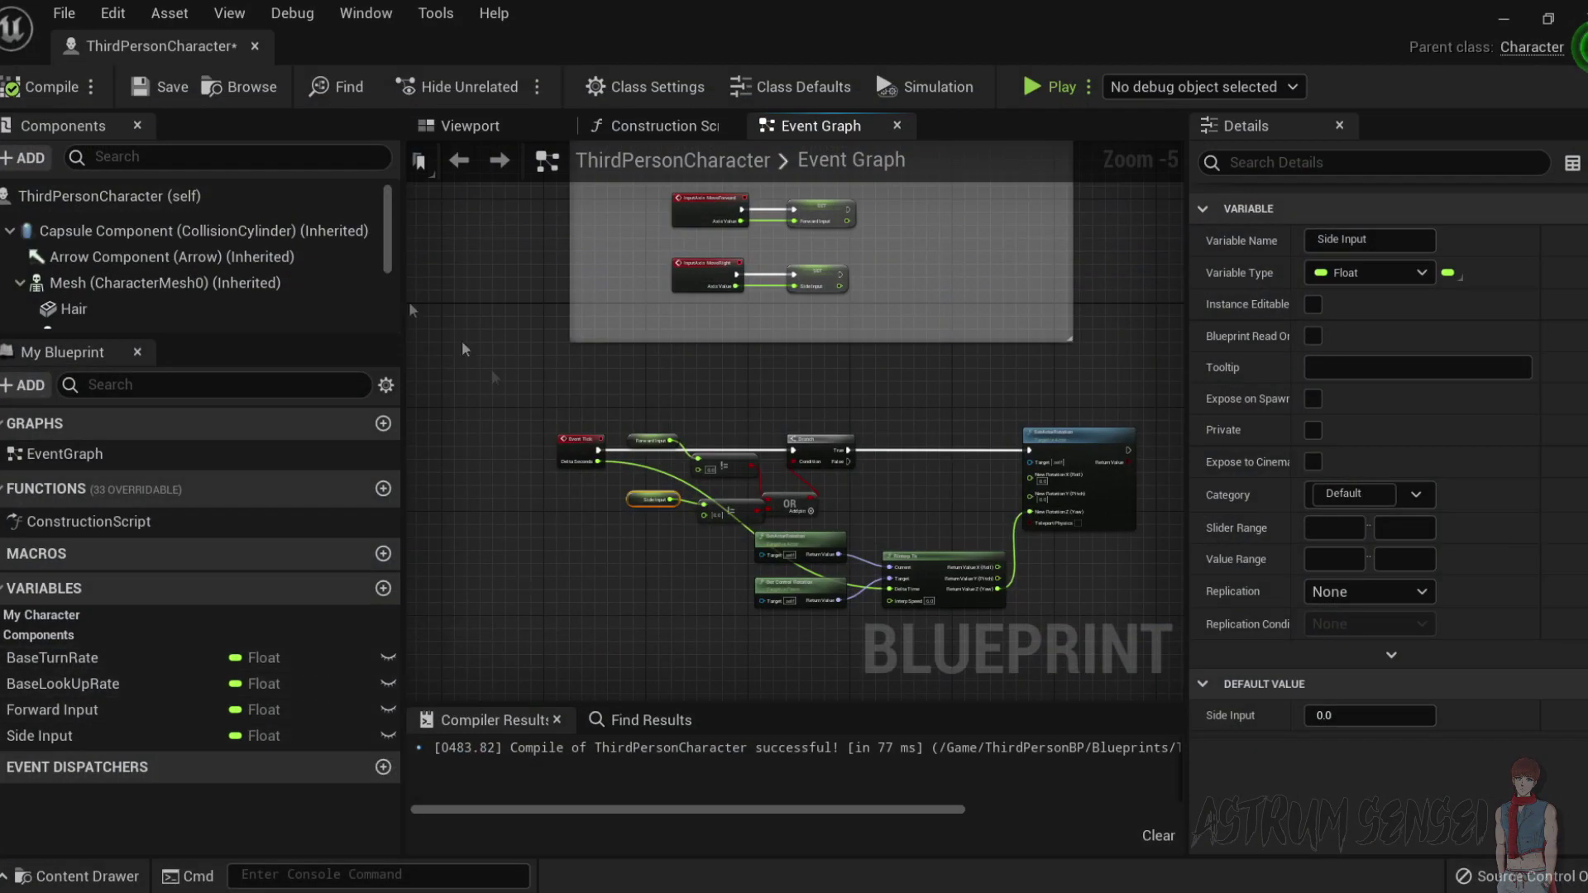
{"action": "left_click", "coordinate": [468, 128]}
{"action": "left_click", "coordinate": [124, 283]}
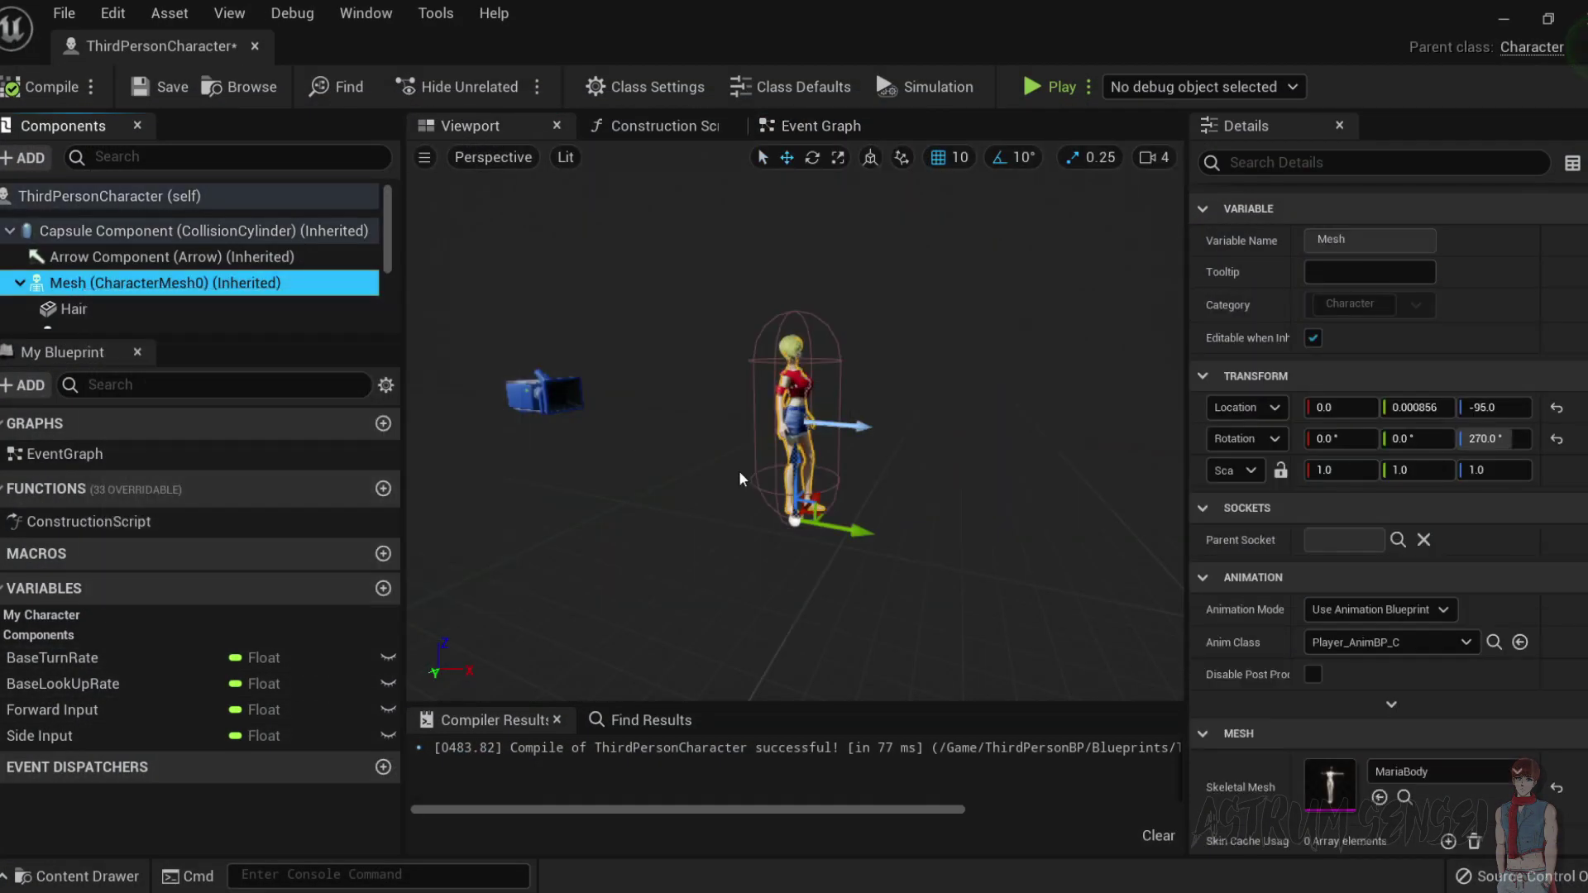
{"action": "key", "text": "f"}
{"action": "scroll", "coordinate": [797, 503], "scroll_direction": "down", "scroll_amount": 5}
{"action": "left_click_drag", "start_coordinate": [800, 564], "coordinate": [808, 582]}
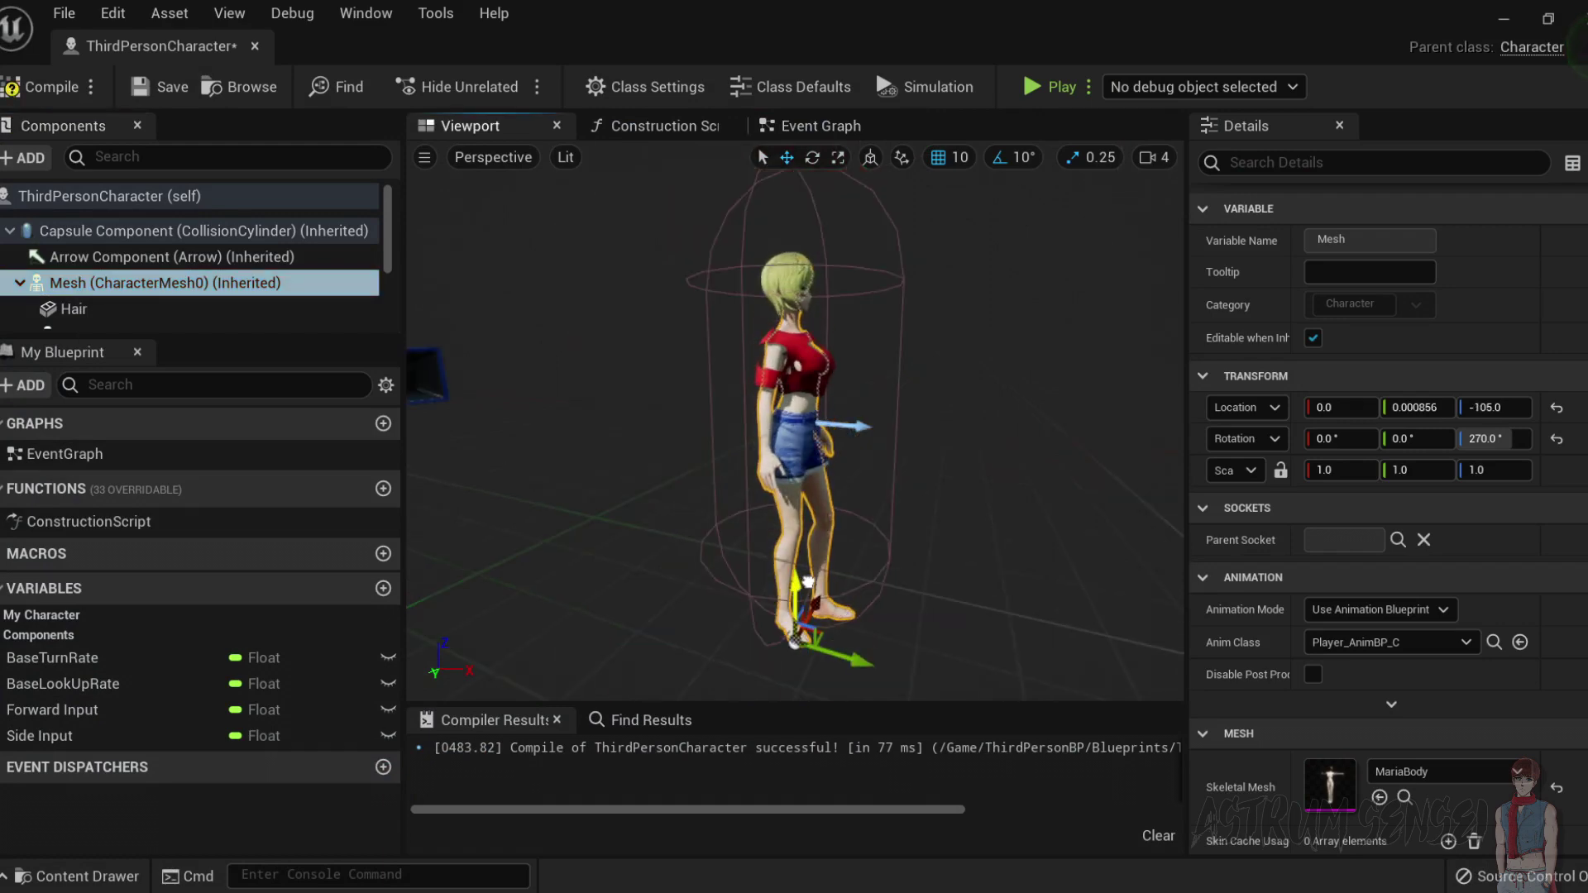
{"action": "left_click", "coordinate": [25, 87]}
Play-test the level again, walking forward, sideways and backward to check the character's foot contact and turning.
{"action": "left_click", "coordinate": [1503, 18]}
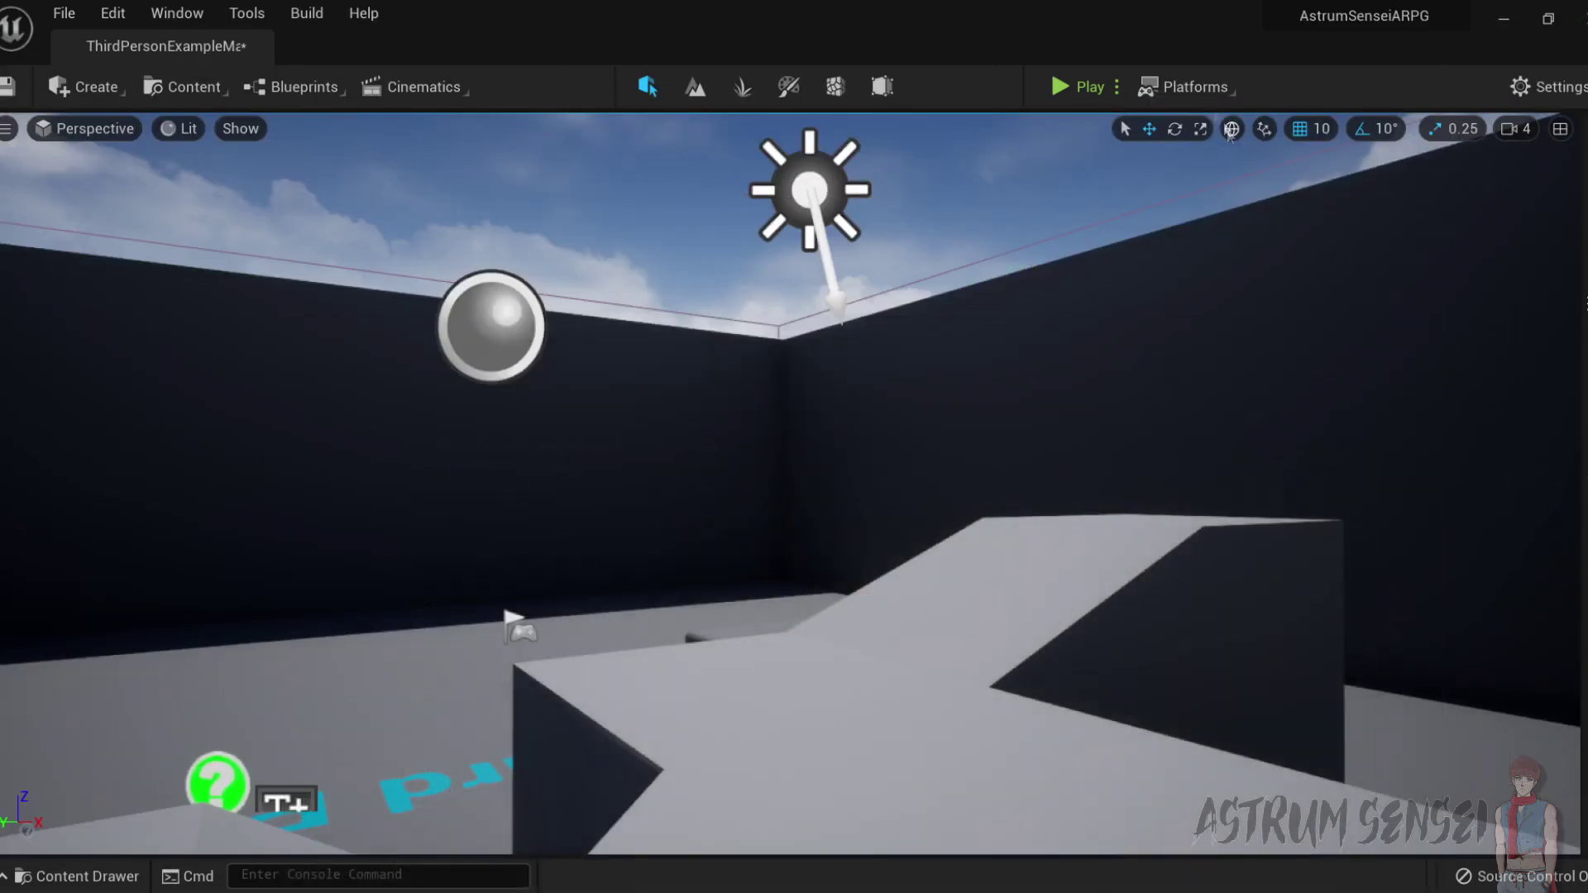
{"action": "left_click", "coordinate": [1080, 87]}
{"action": "key", "text": "w"}
{"action": "key", "text": "w"}
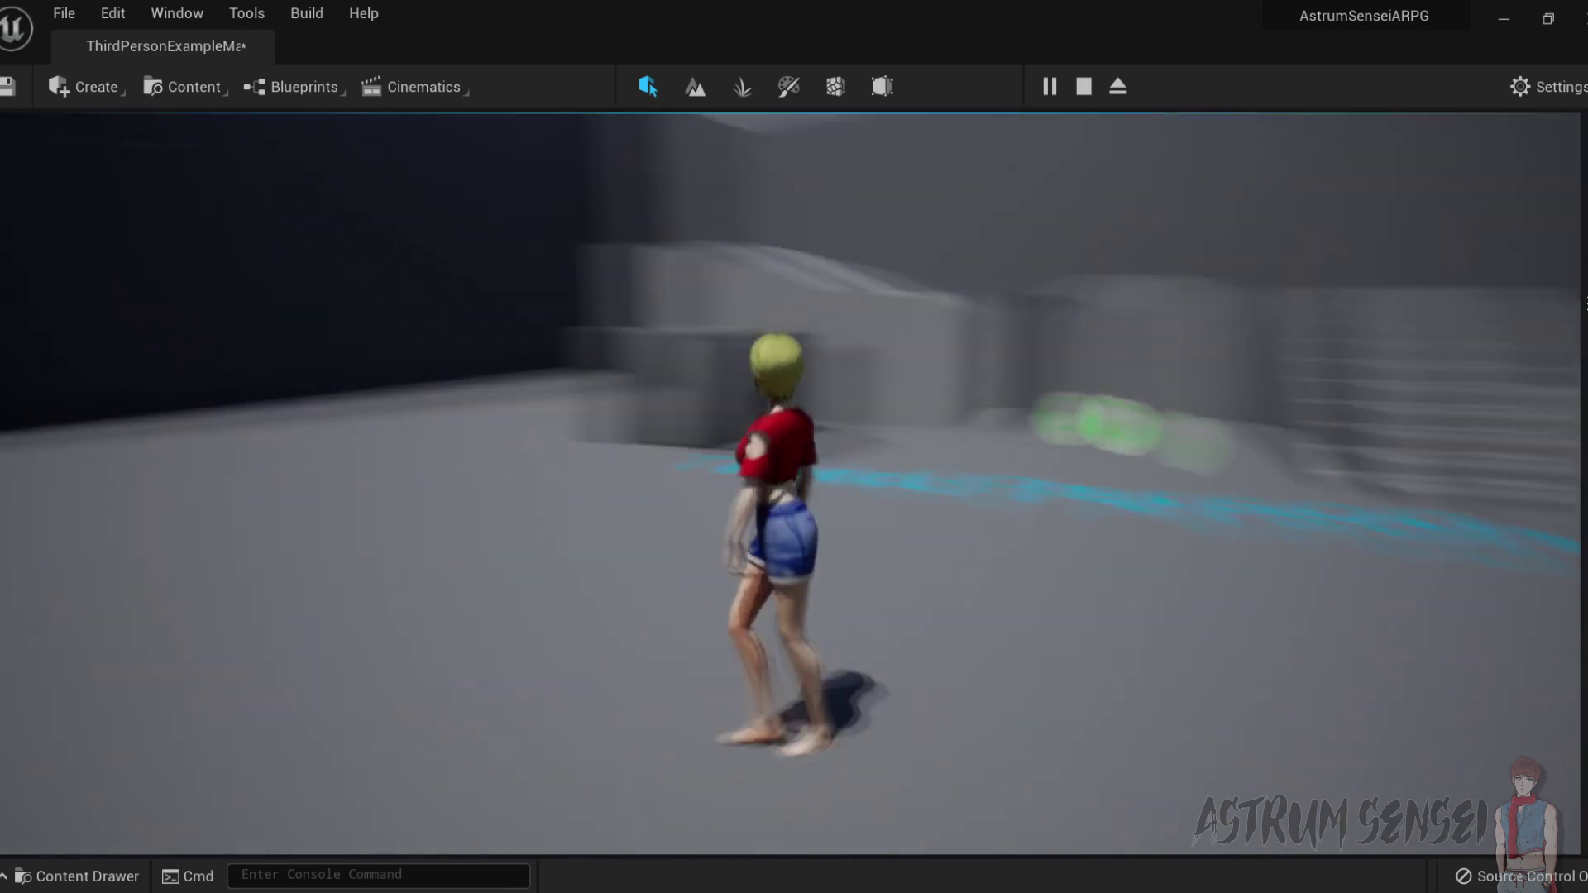
{"action": "key", "text": "w"}
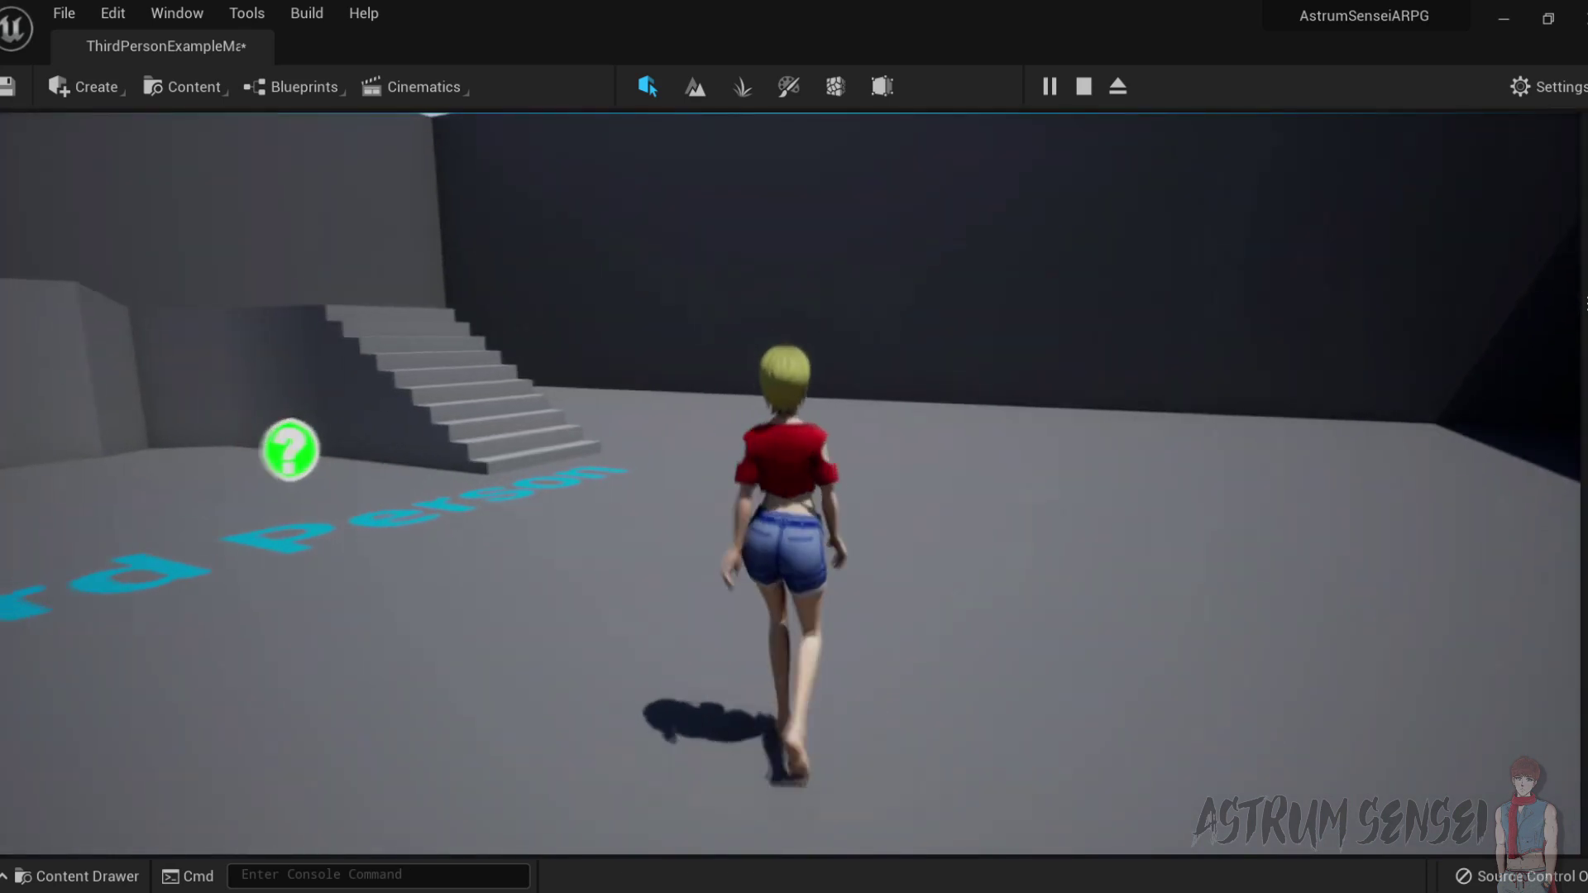
{"action": "key", "text": "d"}
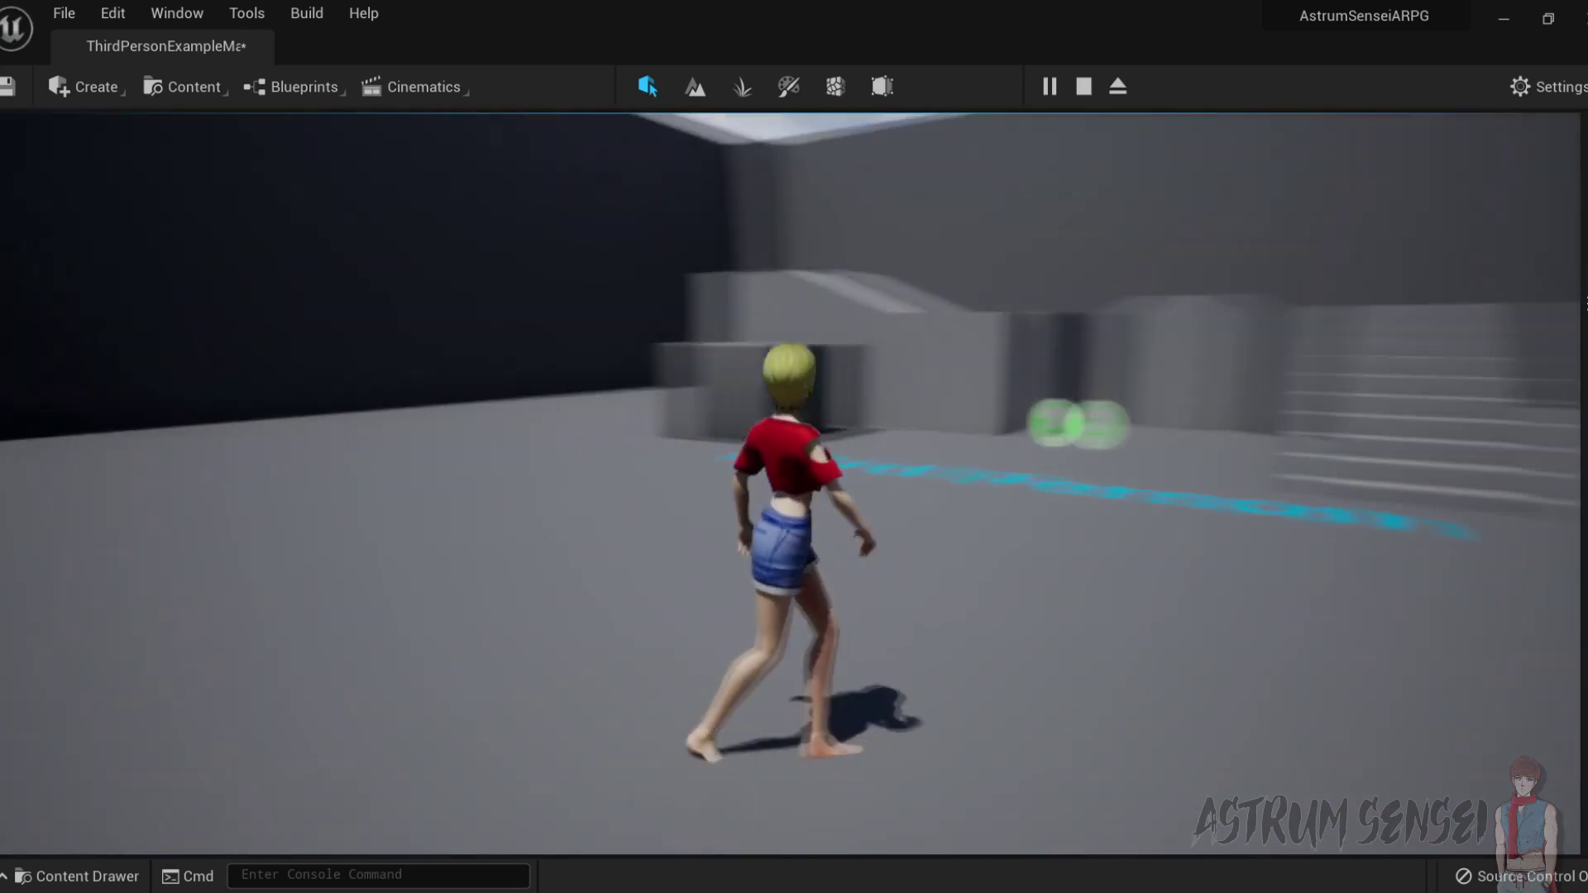
{"action": "key", "text": "w"}
{"action": "key", "text": "s"}
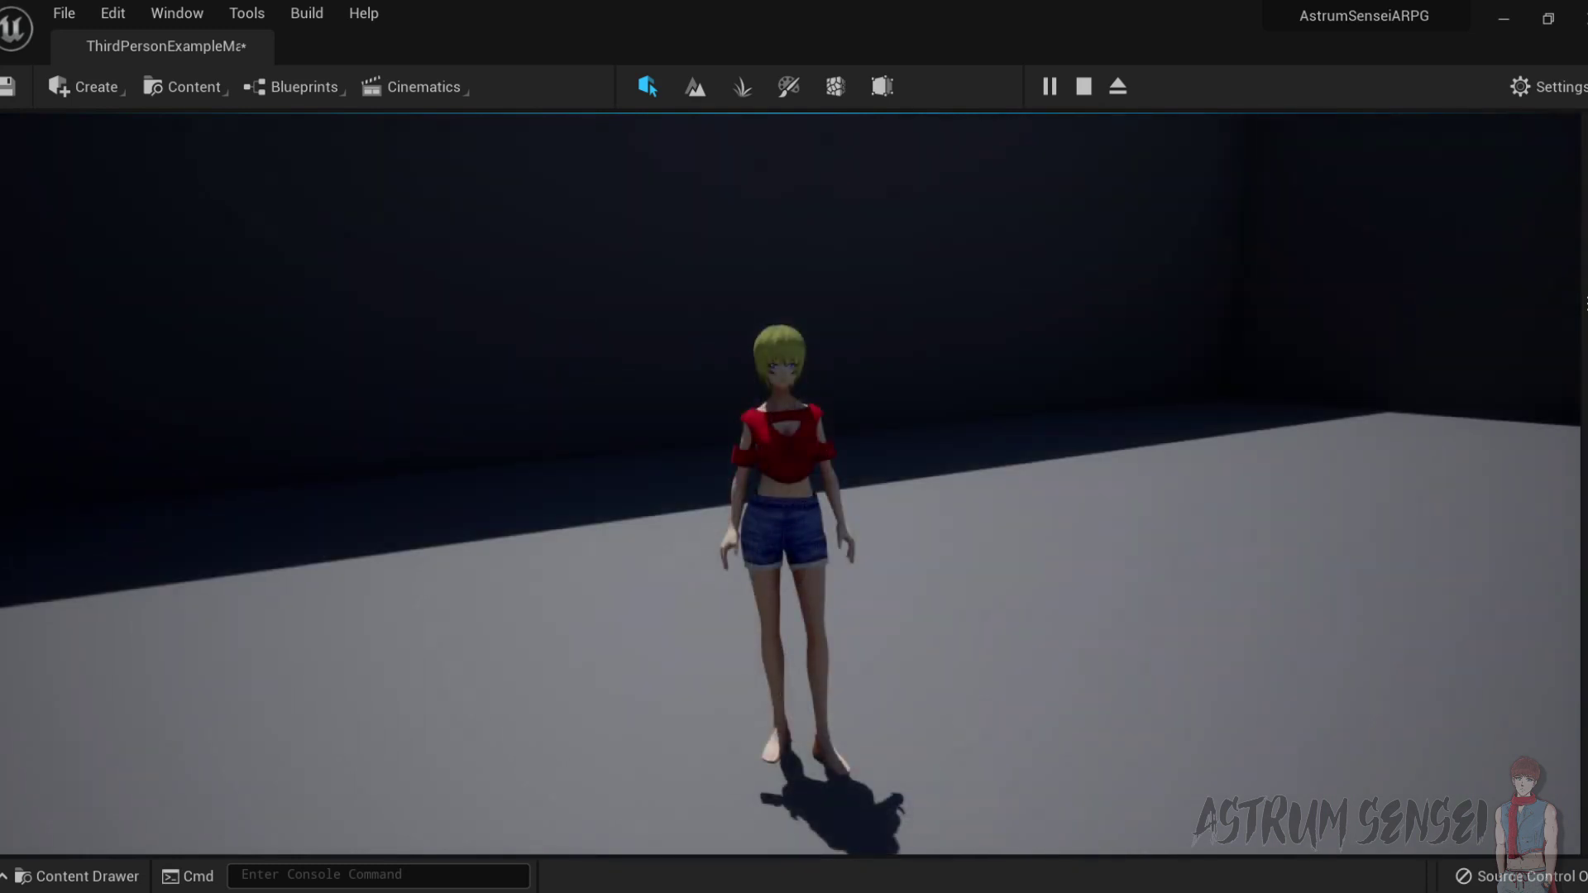